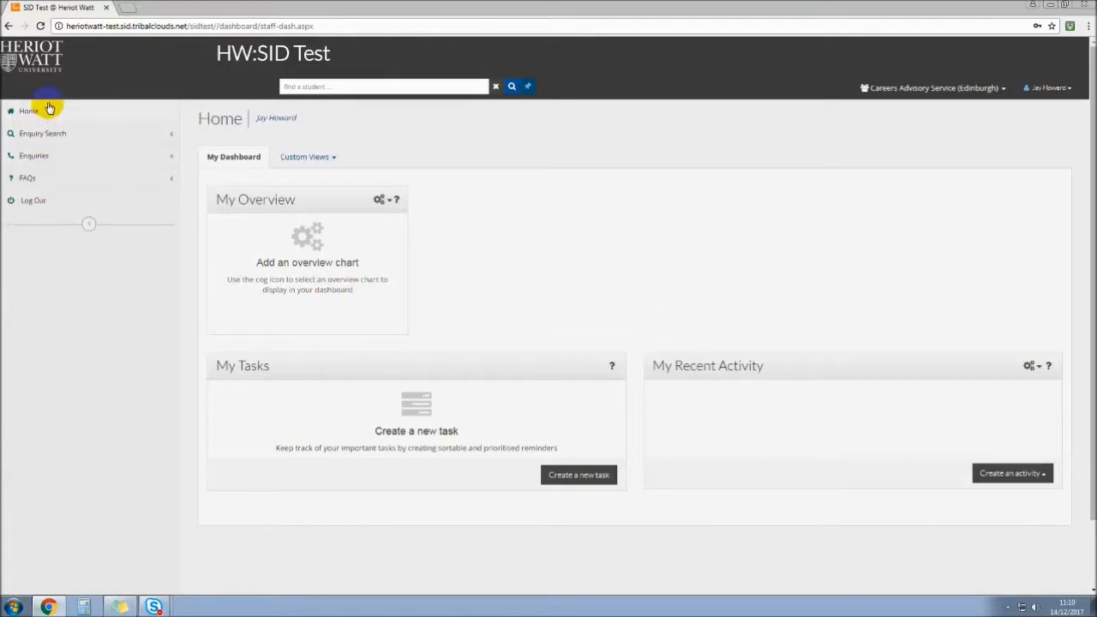
Expand the Enquiries and FAQs sections in the navigation sidebar, then collapse the sidebar and restore it.
{"action": "left_click", "coordinate": [167, 158]}
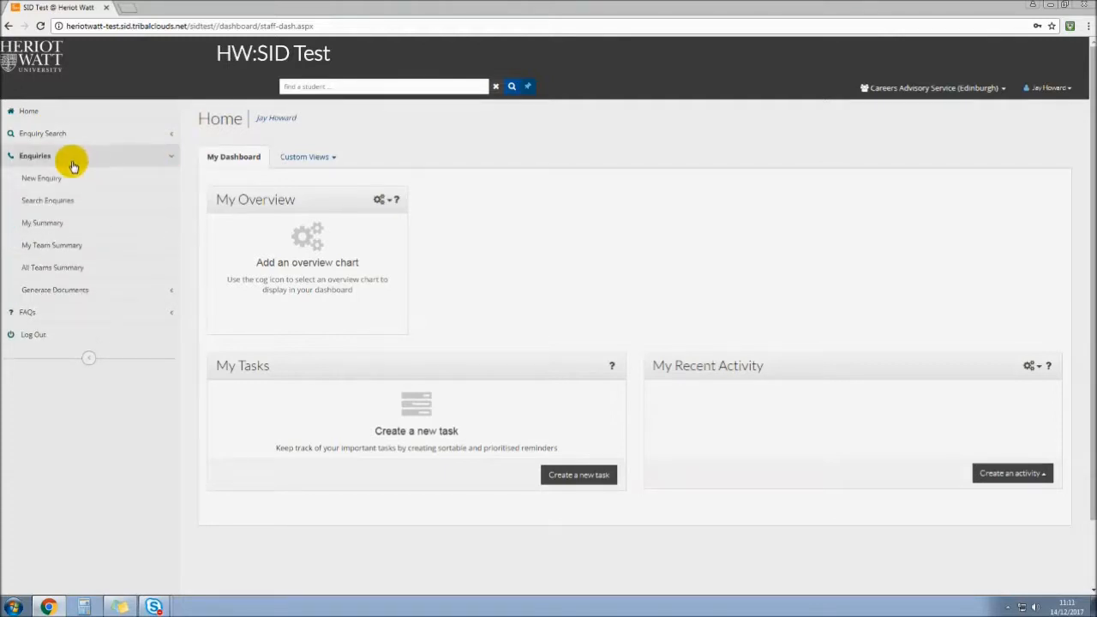
{"action": "left_click", "coordinate": [98, 313]}
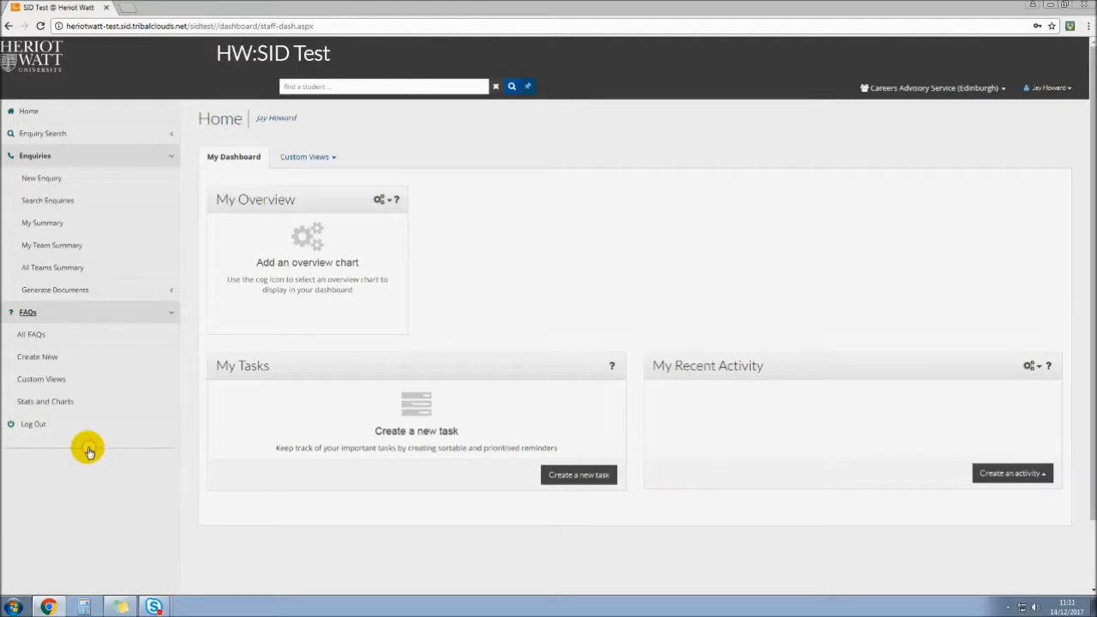
{"action": "left_click", "coordinate": [89, 452]}
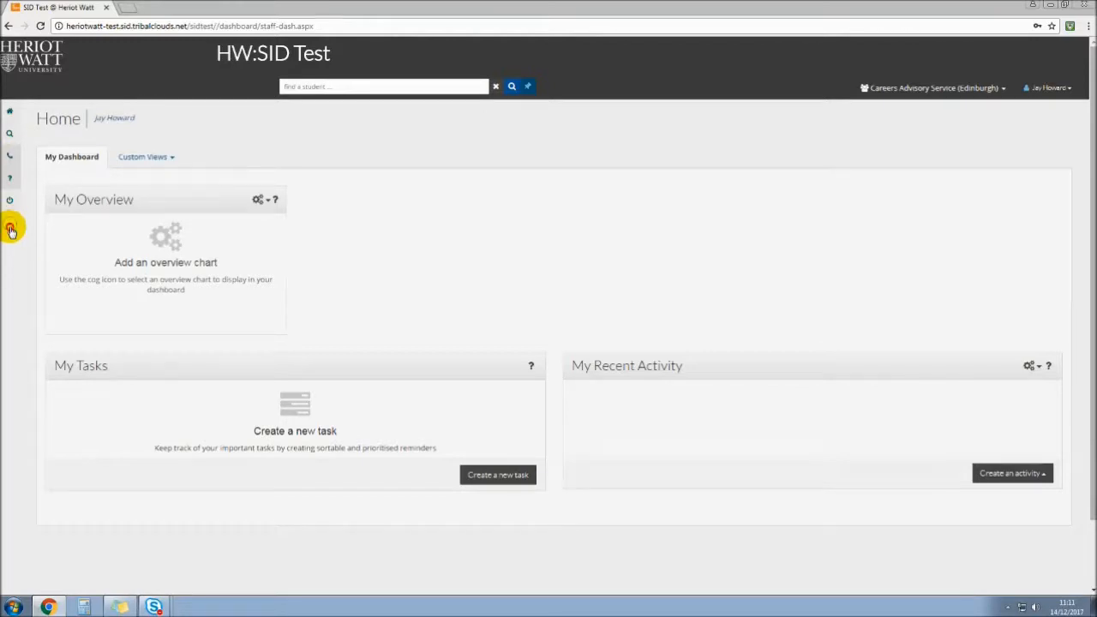
{"action": "left_click", "coordinate": [11, 228]}
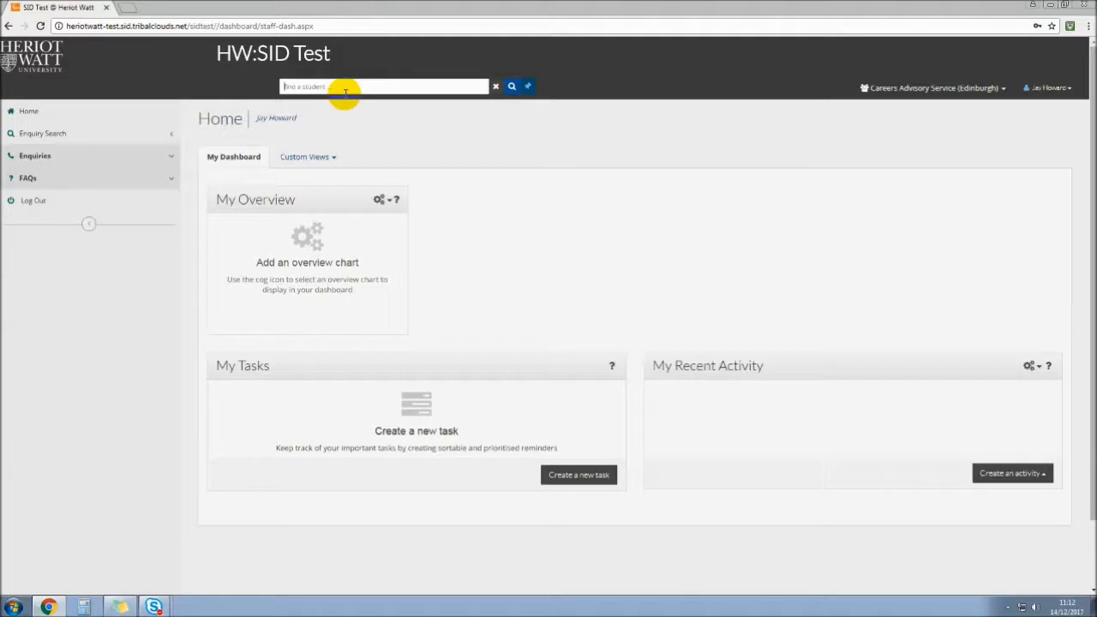
Run a quick student search by the student's surname, then clear the search.
{"action": "type", "text": "pilot"}
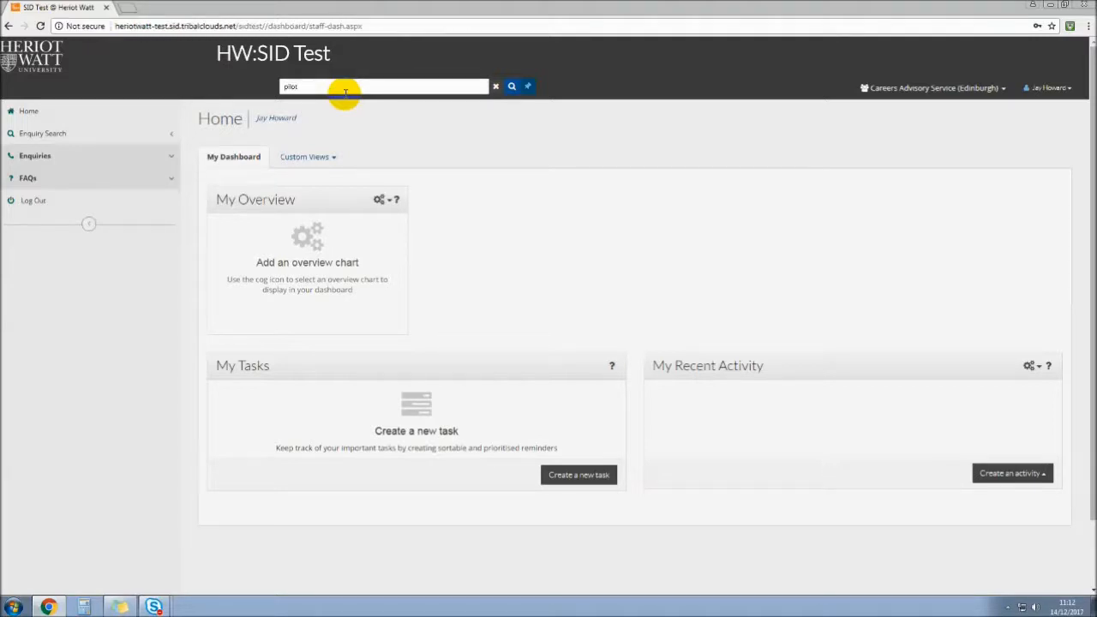
{"action": "key", "text": "Return"}
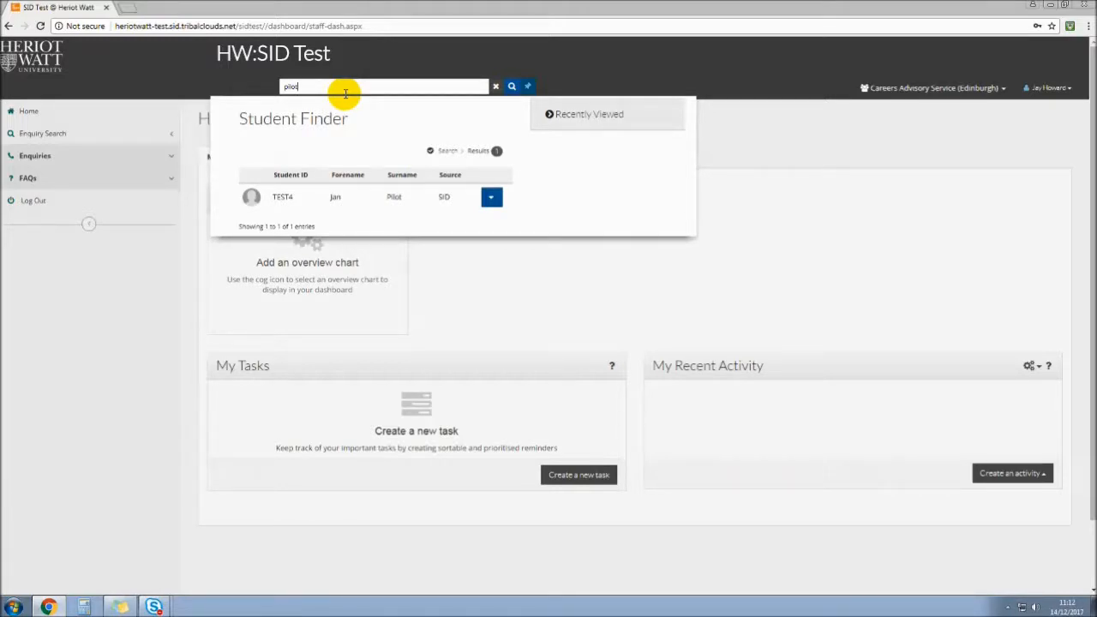
{"action": "left_click", "coordinate": [496, 88]}
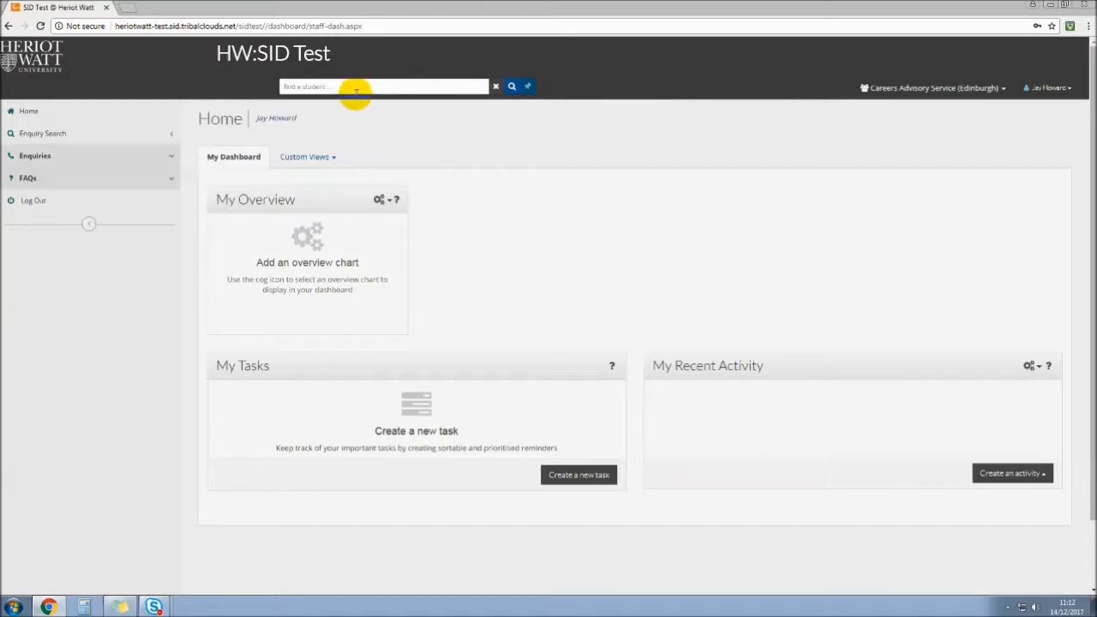
Run a quick student search by student ID, then clear the search and close its results.
{"action": "type", "text": "test2"}
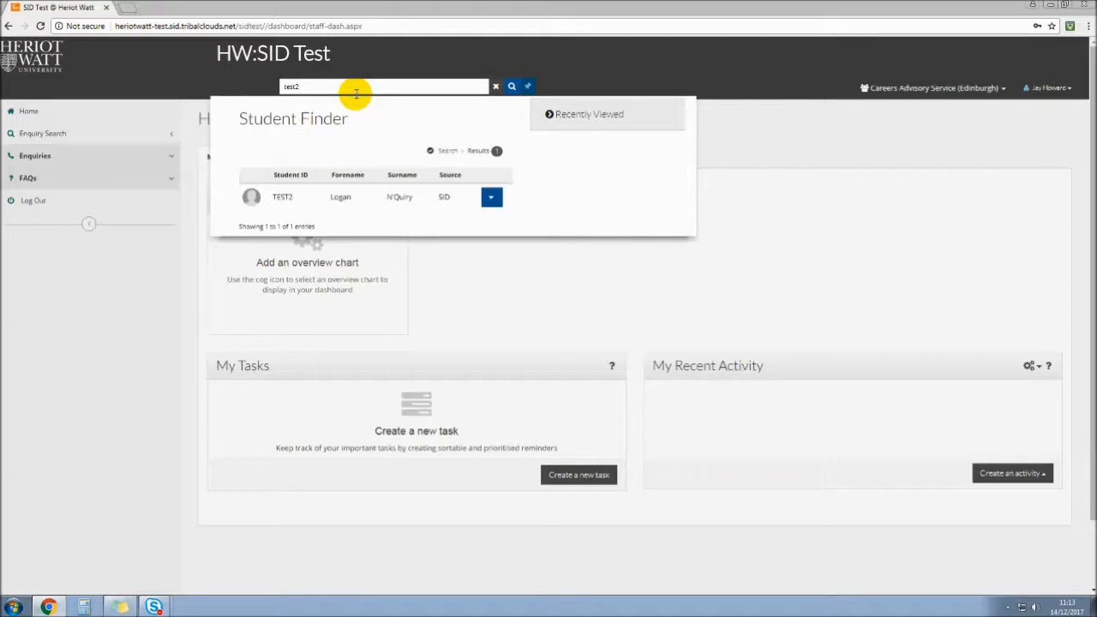
{"action": "key", "text": "BackSpace"}
{"action": "key", "text": "BackSpace"}
{"action": "key", "text": "BackSpace"}
{"action": "key", "text": "BackSpace"}
{"action": "key", "text": "BackSpace"}
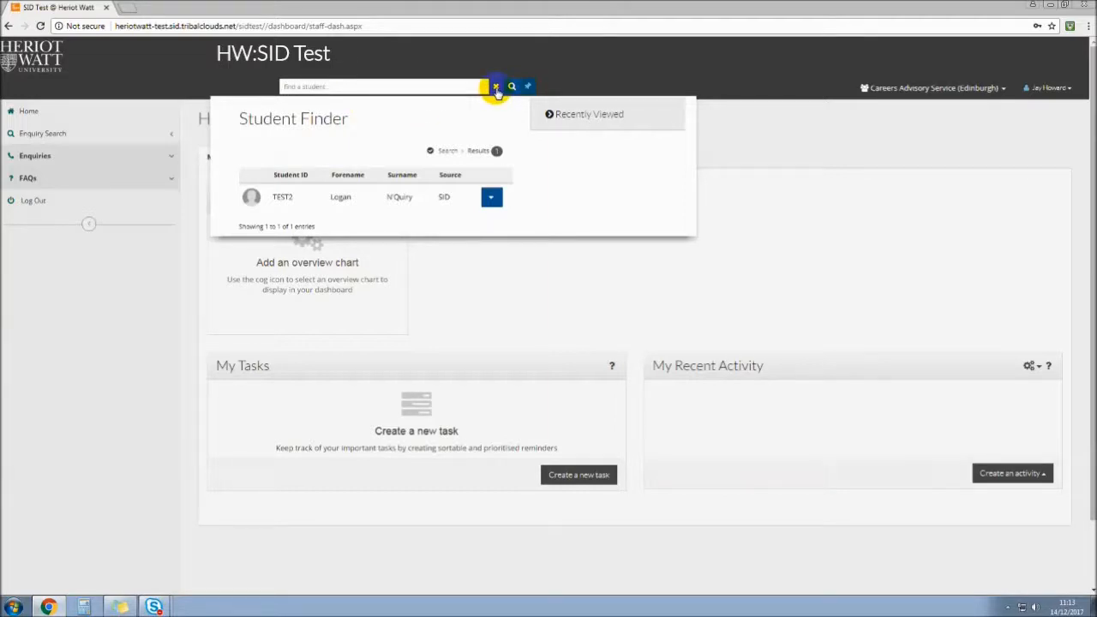
{"action": "left_click", "coordinate": [496, 87]}
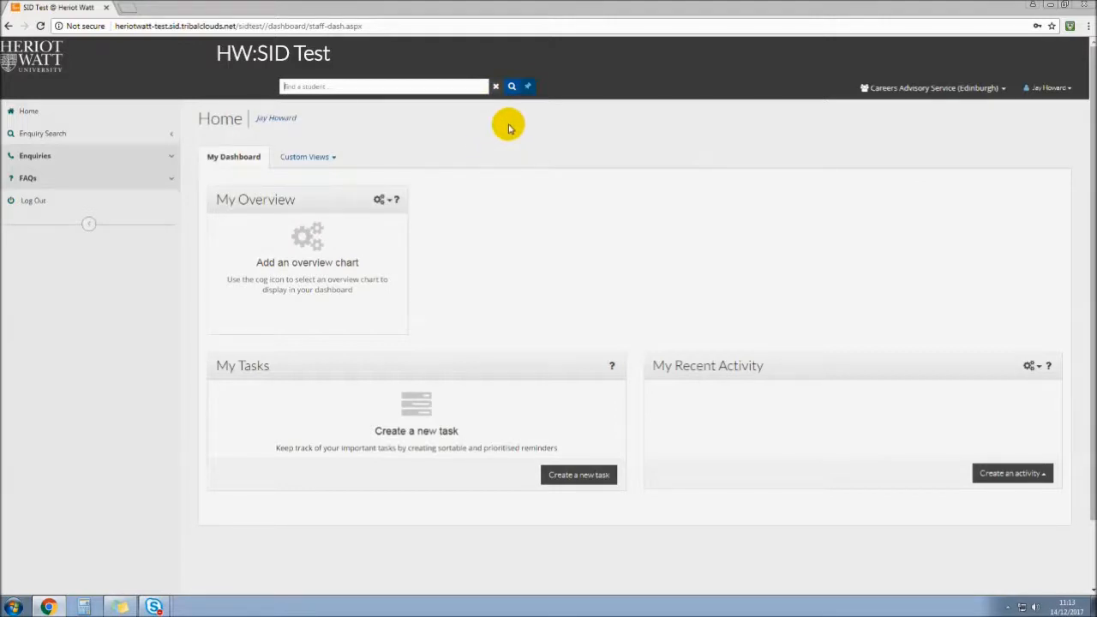
Use the advanced Student Finder to search for students whose FORENAME contains "log", then clear the results.
{"action": "left_click", "coordinate": [511, 88]}
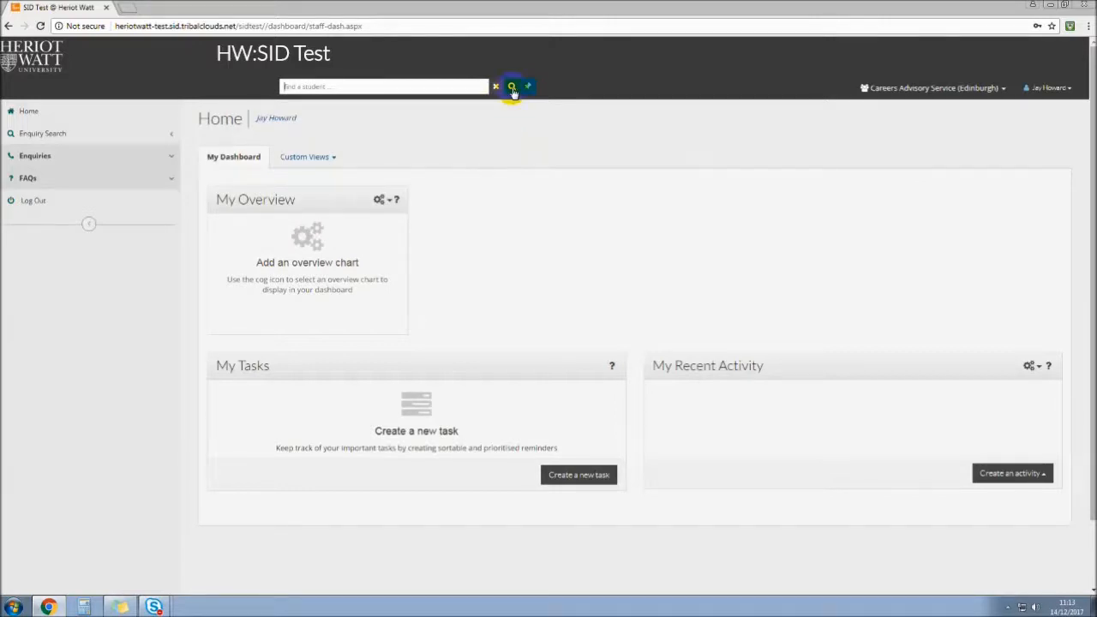
{"action": "left_click", "coordinate": [511, 87]}
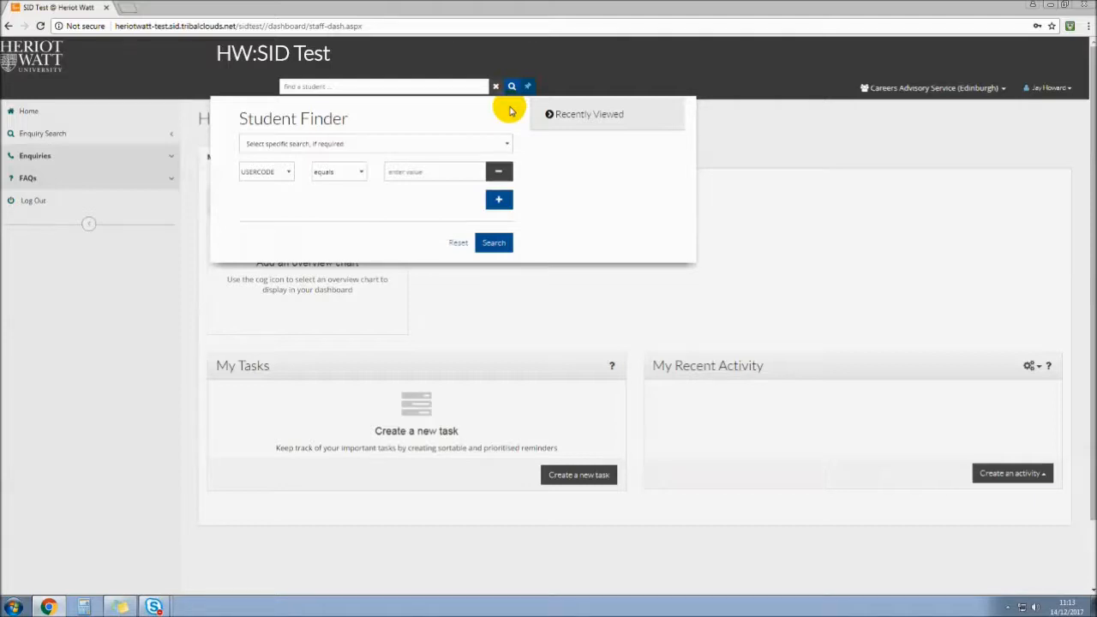
{"action": "left_click", "coordinate": [277, 177]}
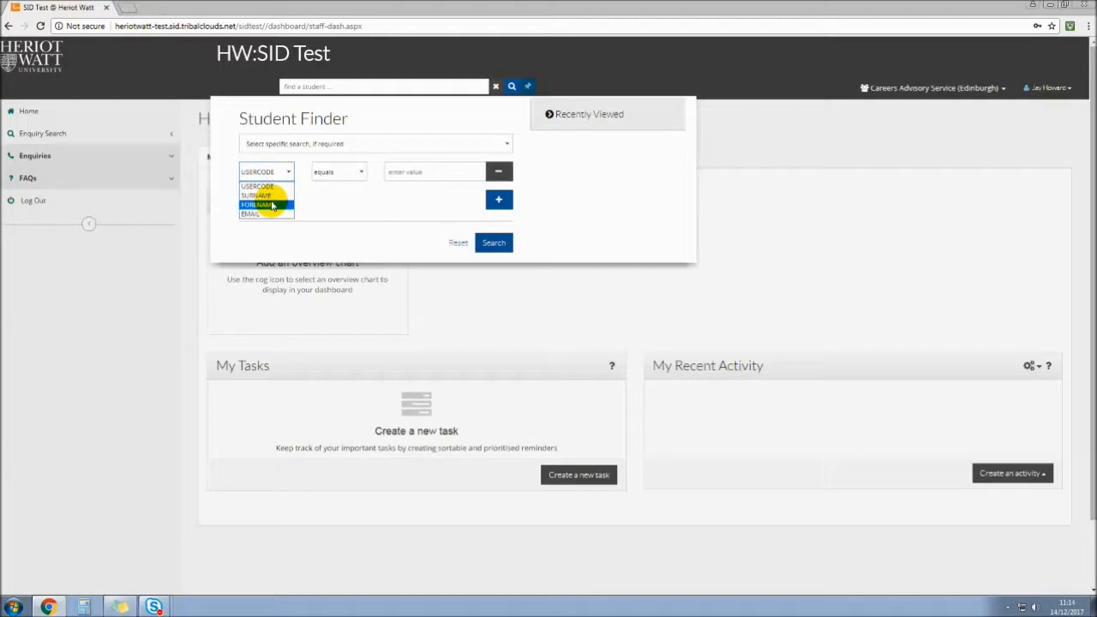
{"action": "left_click", "coordinate": [272, 205]}
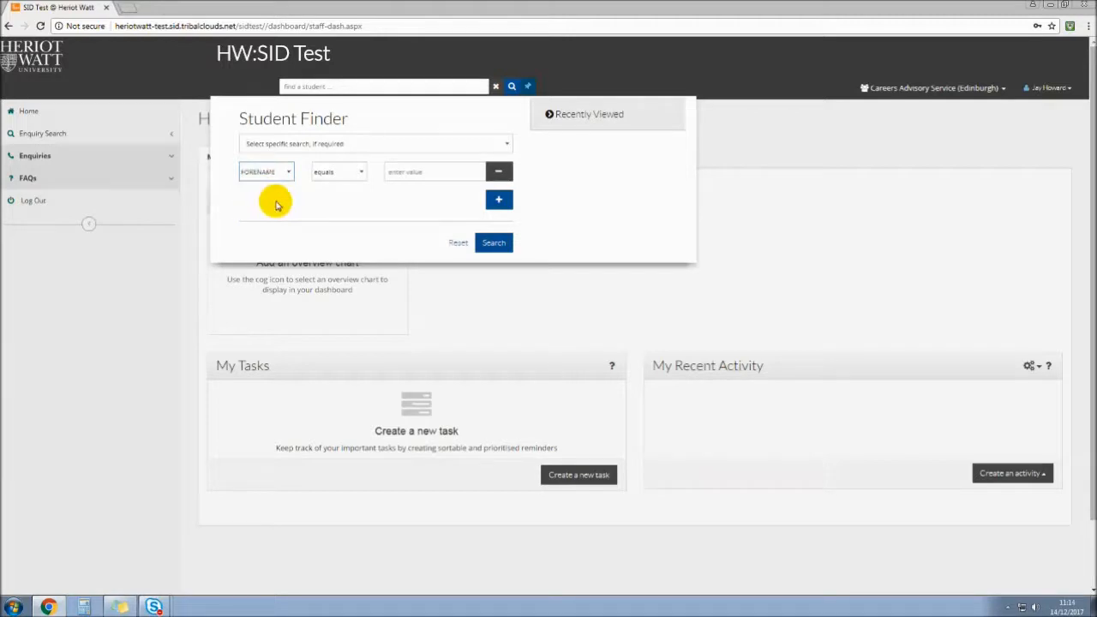
{"action": "left_click", "coordinate": [336, 175]}
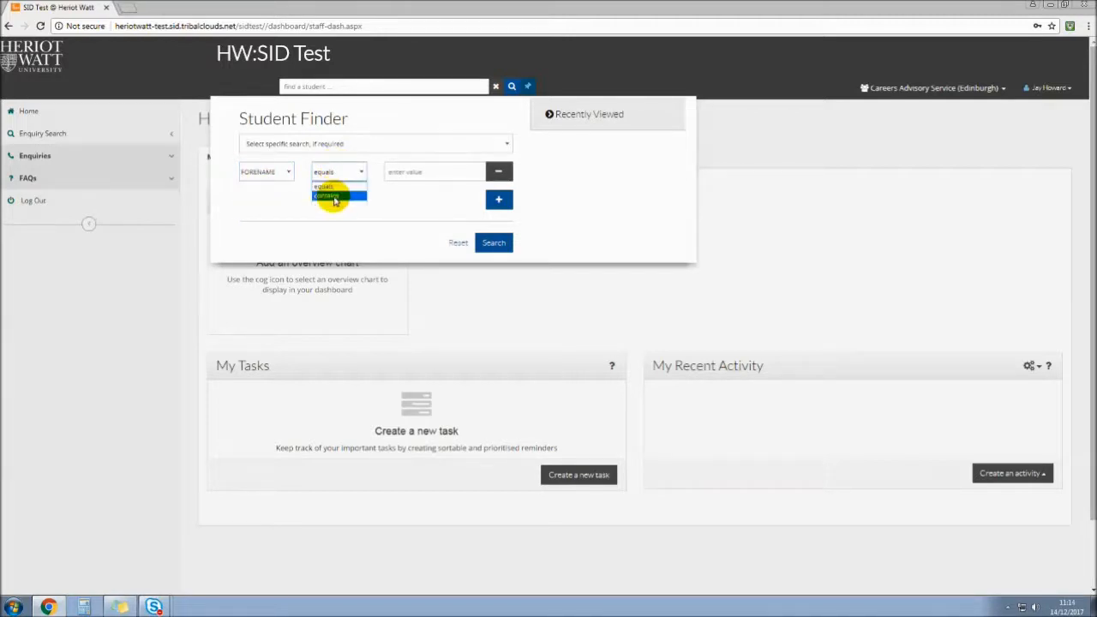
{"action": "left_click", "coordinate": [335, 197]}
{"action": "left_click", "coordinate": [415, 173]}
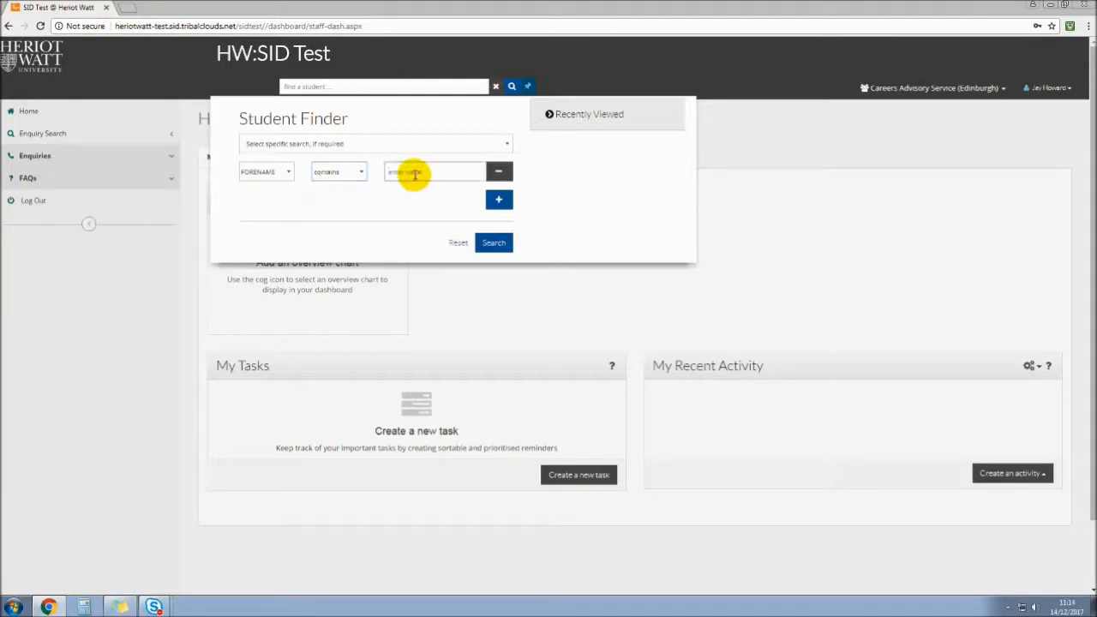
{"action": "type", "text": "rog"}
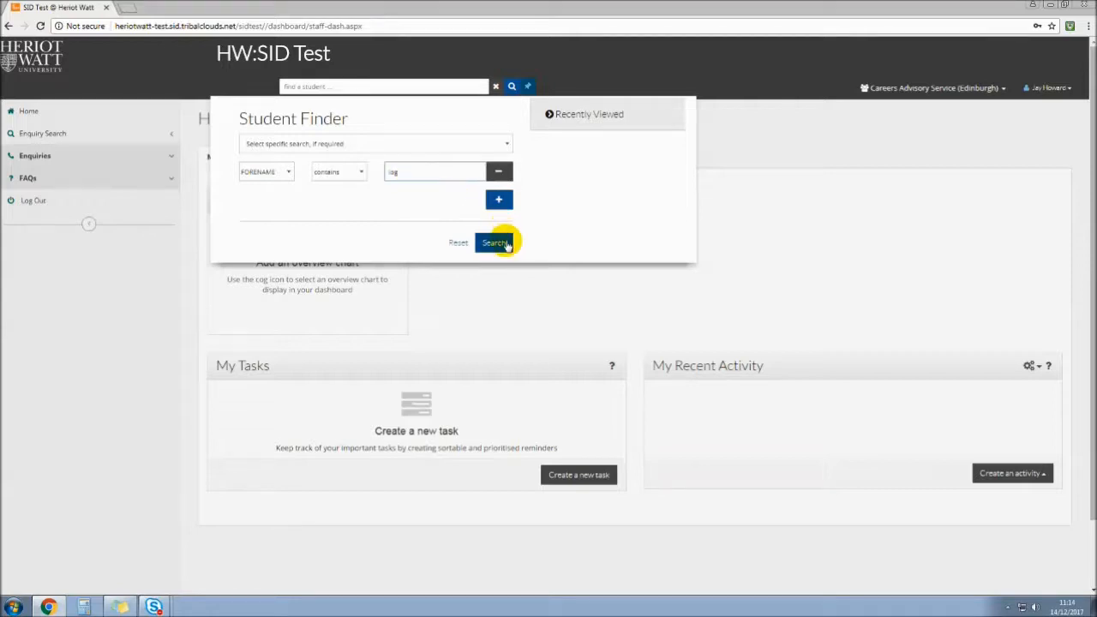
{"action": "left_click", "coordinate": [495, 243]}
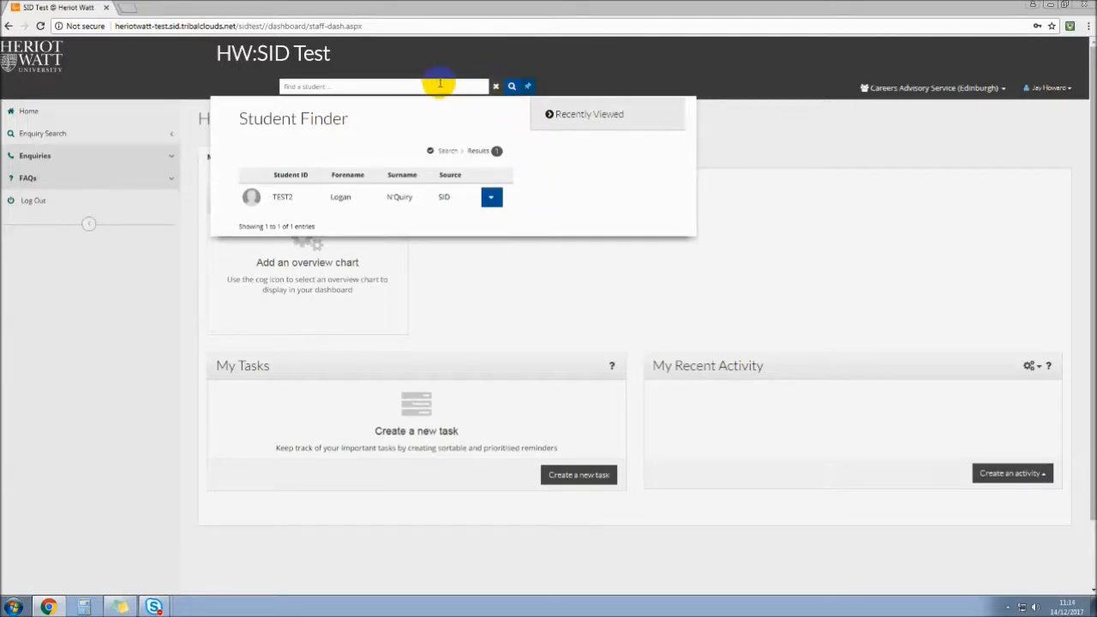
{"action": "left_click", "coordinate": [496, 87]}
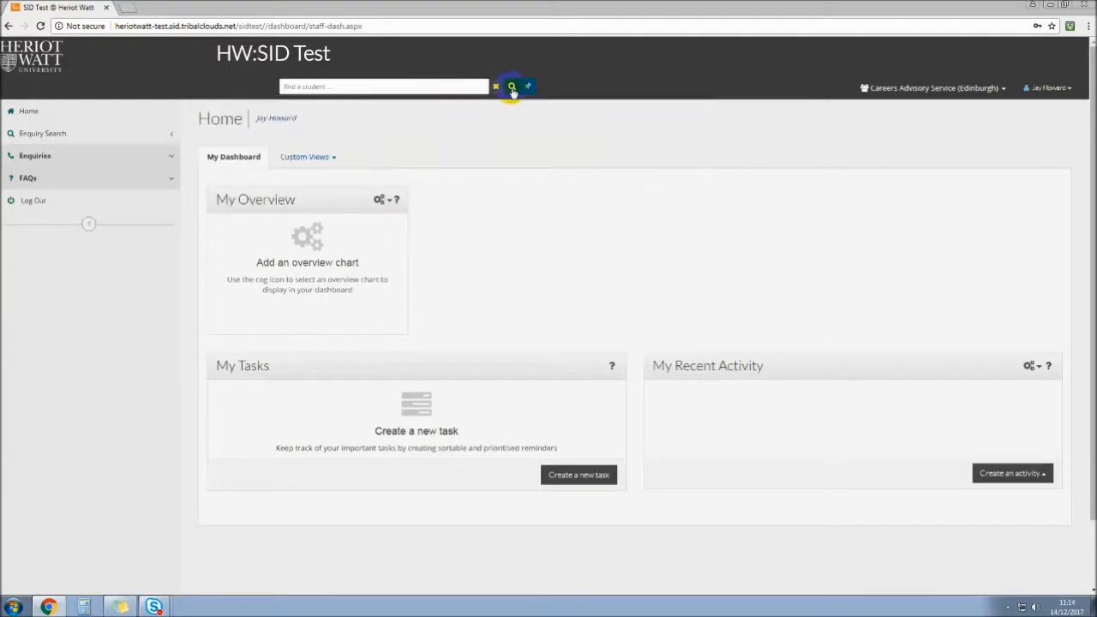
Add two extra criteria rows to the advanced Student Finder search and view the searchable fields of the second row.
{"action": "left_click", "coordinate": [512, 86]}
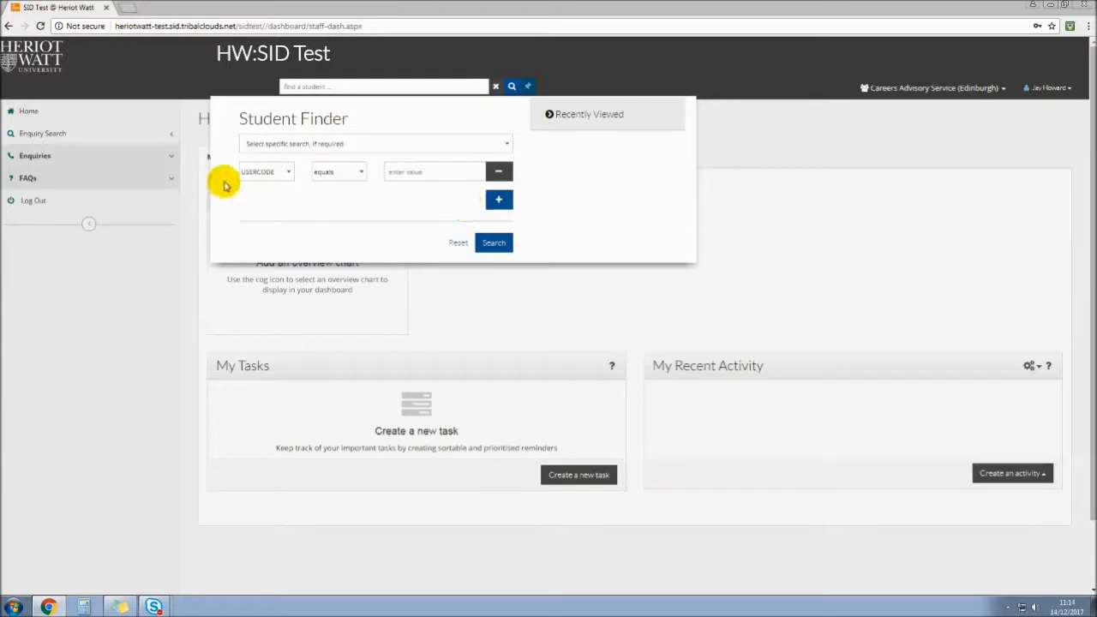
{"action": "left_click", "coordinate": [499, 199]}
{"action": "left_click", "coordinate": [499, 227]}
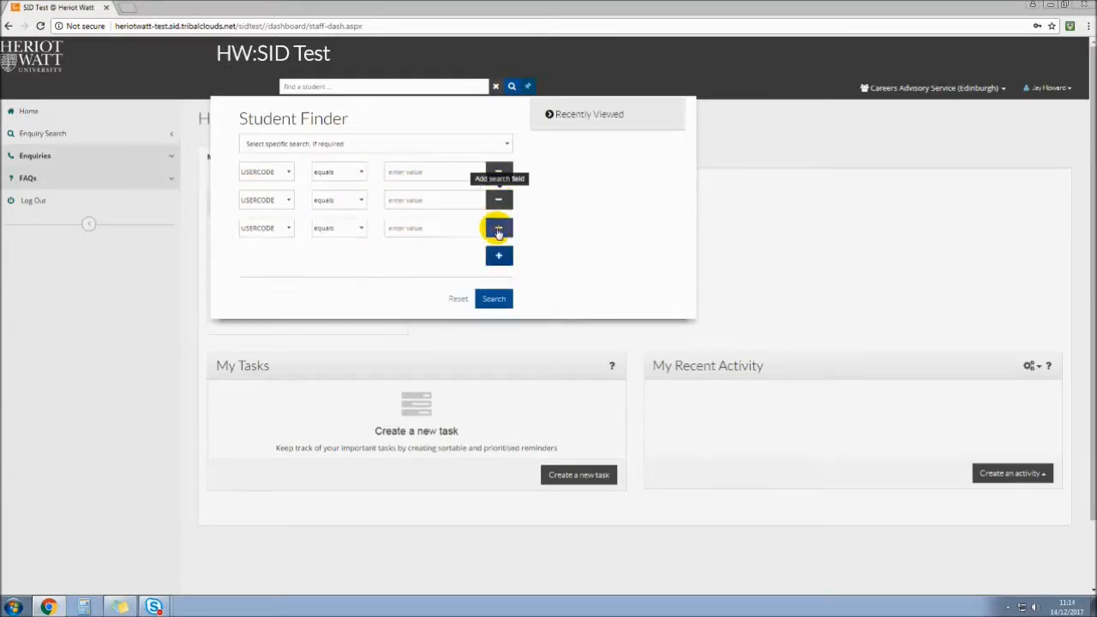
{"action": "left_click", "coordinate": [272, 199]}
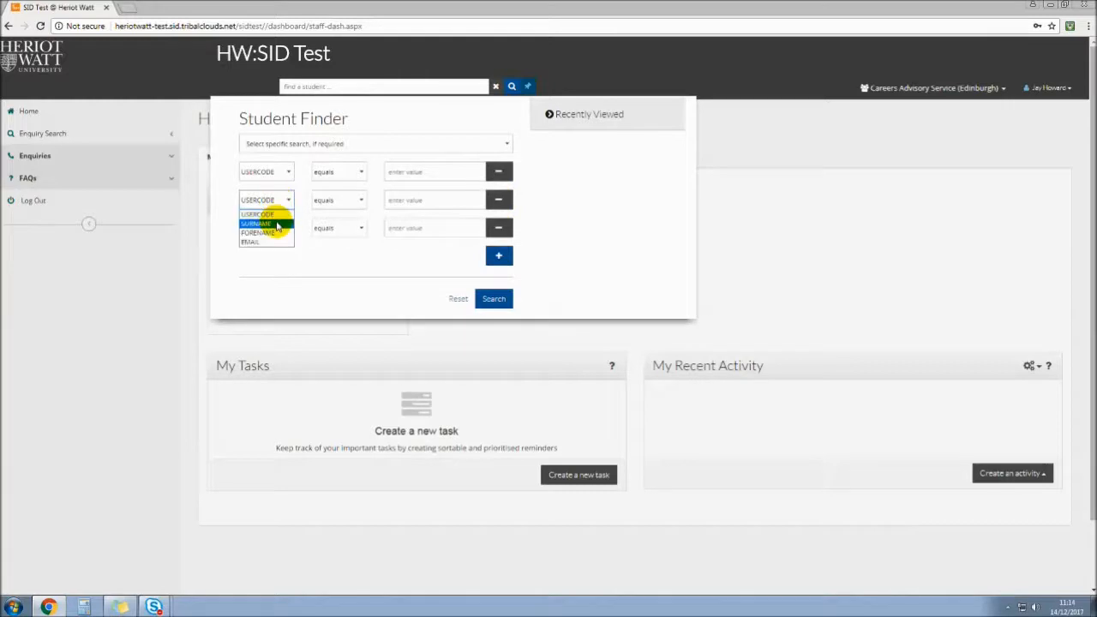
{"action": "left_click", "coordinate": [327, 255]}
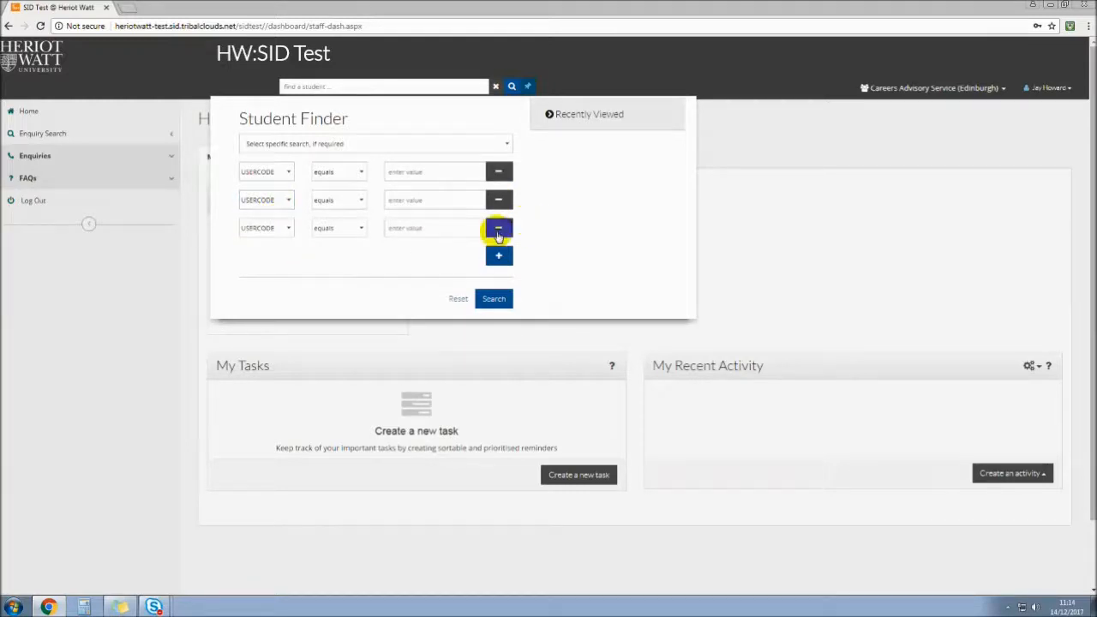
Remove the two extra criteria rows and close the Student Finder.
{"action": "left_click", "coordinate": [500, 225]}
{"action": "left_click", "coordinate": [498, 200]}
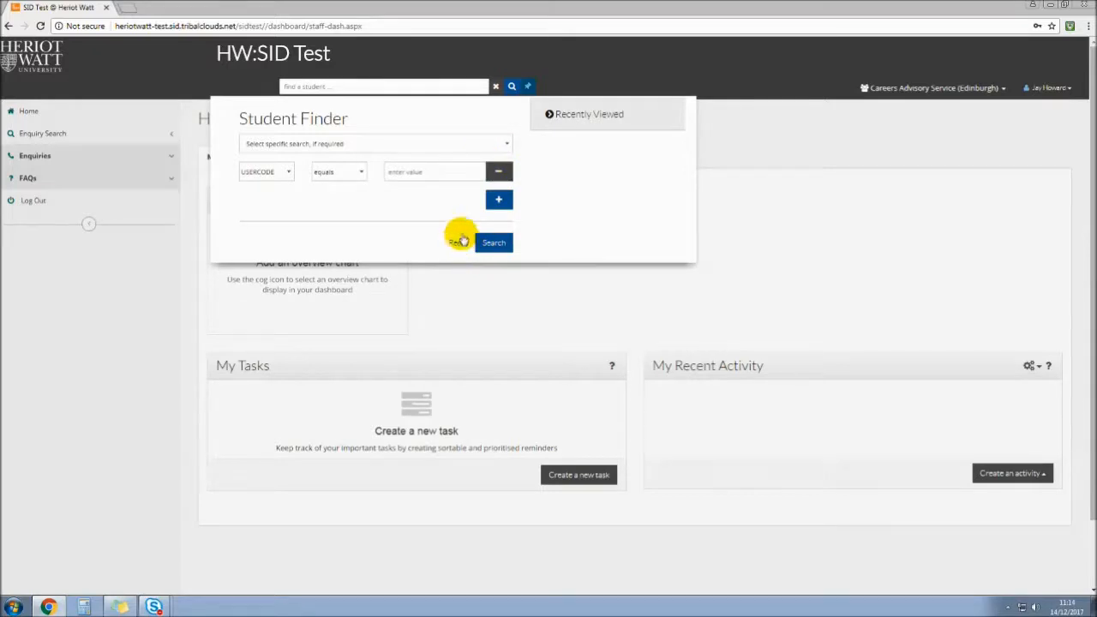
{"action": "left_click", "coordinate": [496, 86]}
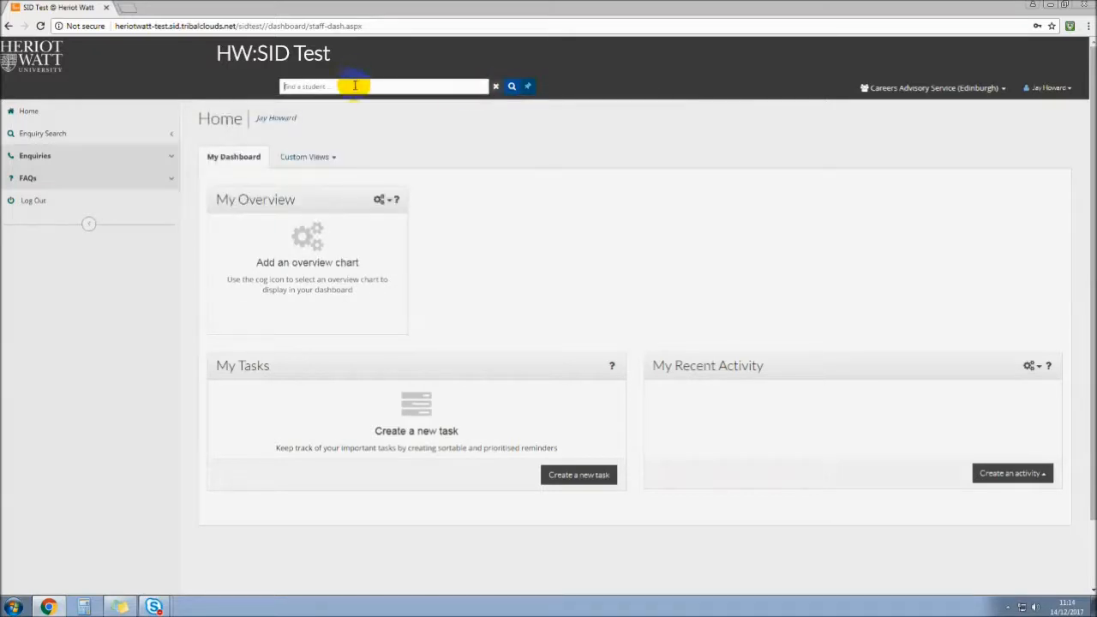
Search for the student by surname and open the matching student's profile.
{"action": "type", "text": "pilot"}
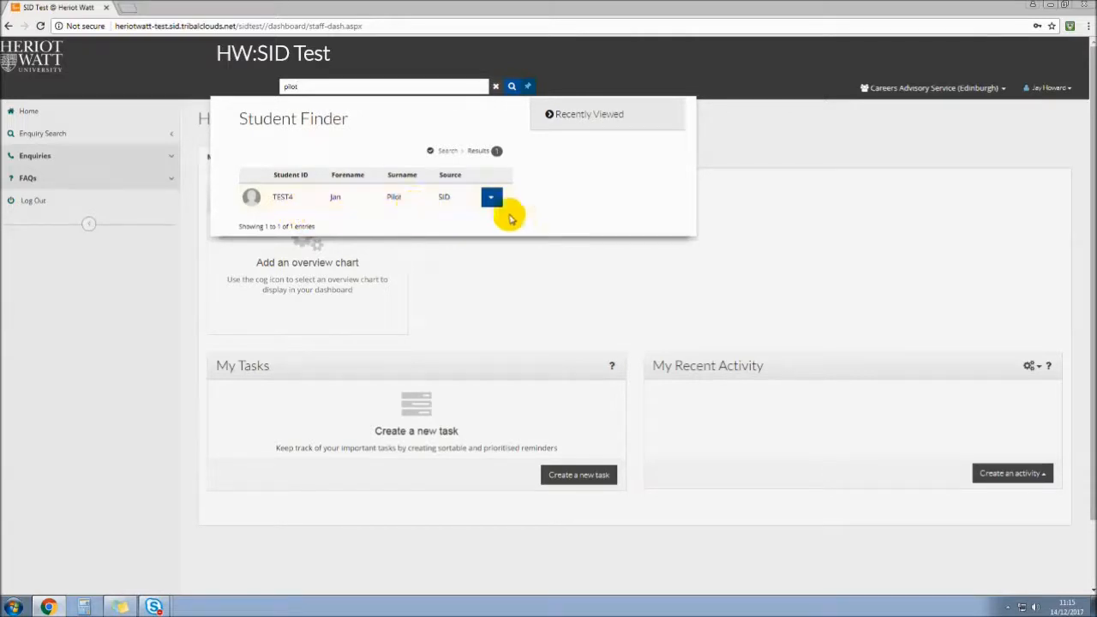
{"action": "left_click", "coordinate": [251, 200]}
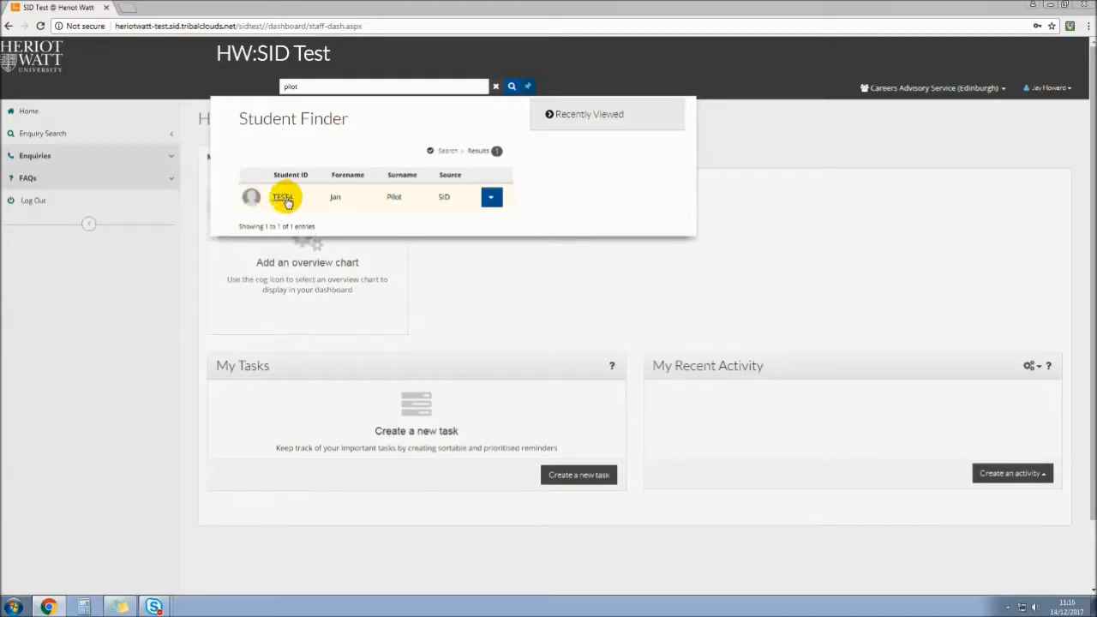
{"action": "left_click", "coordinate": [286, 201]}
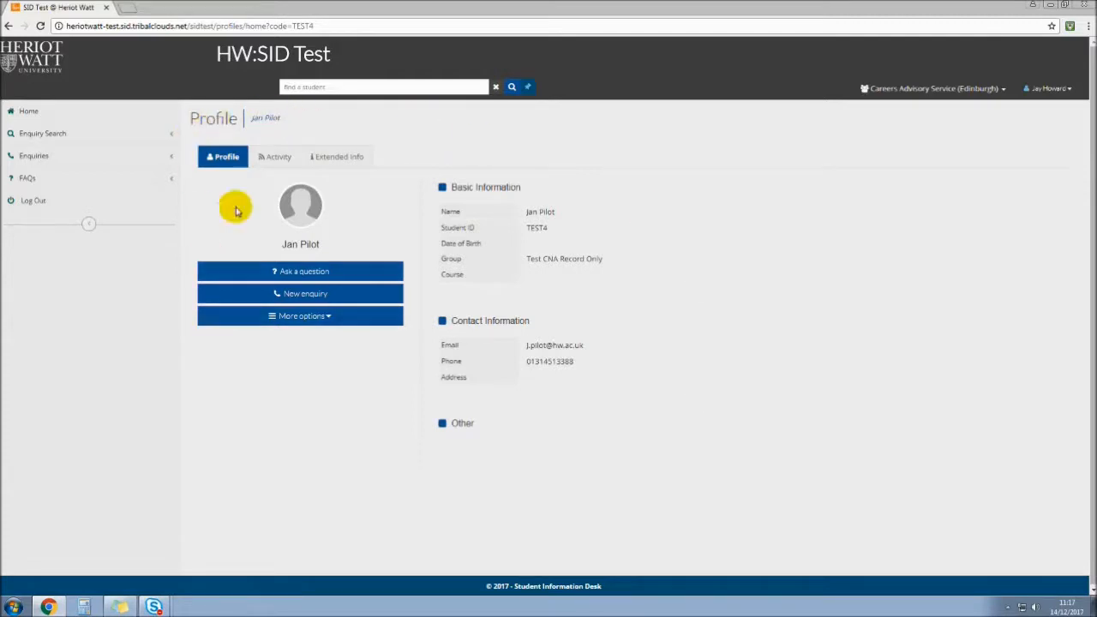
View the "test" enquiry from the student's activity list, then return to the profile details.
{"action": "left_click", "coordinate": [273, 161]}
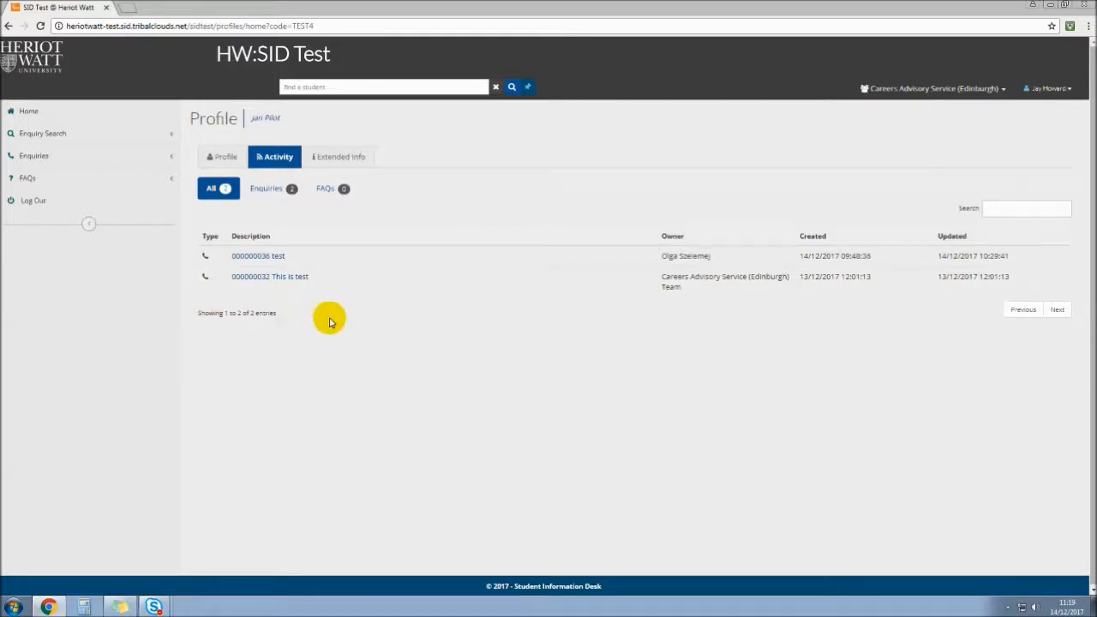
{"action": "left_click", "coordinate": [261, 256]}
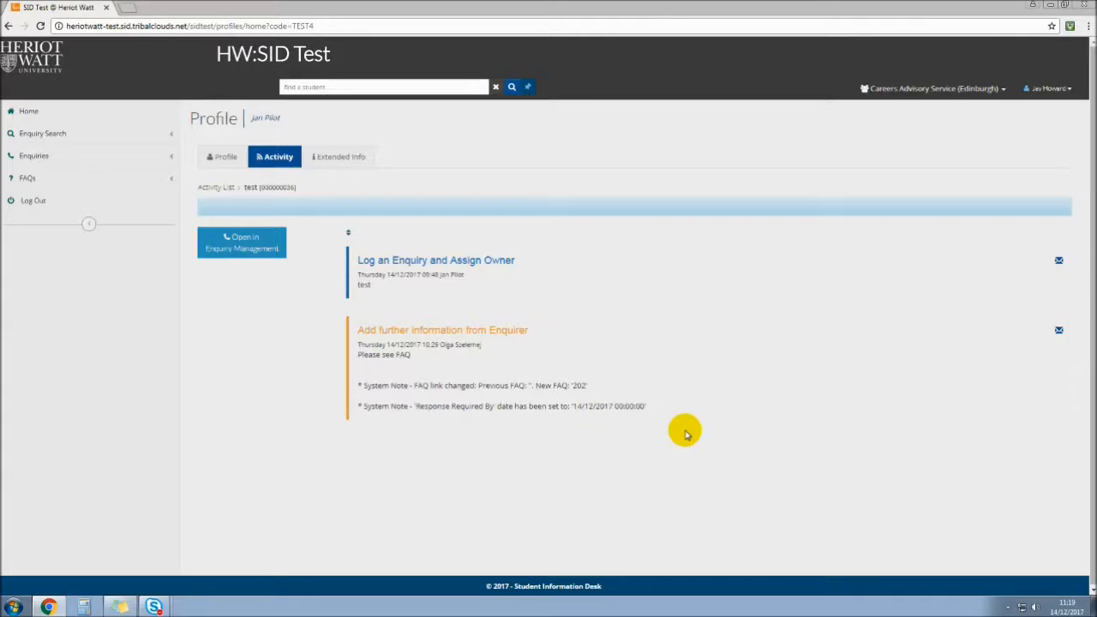
{"action": "left_click", "coordinate": [228, 158]}
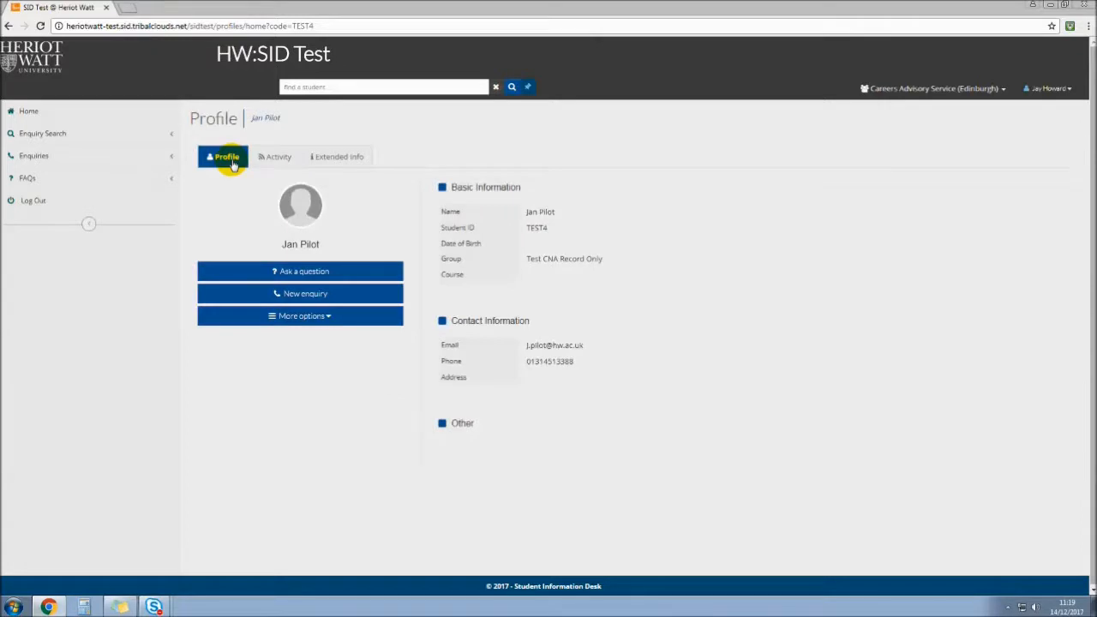
Reopen the "test" enquiry from the student's activity, then go back to the full activity list.
{"action": "left_click", "coordinate": [277, 159]}
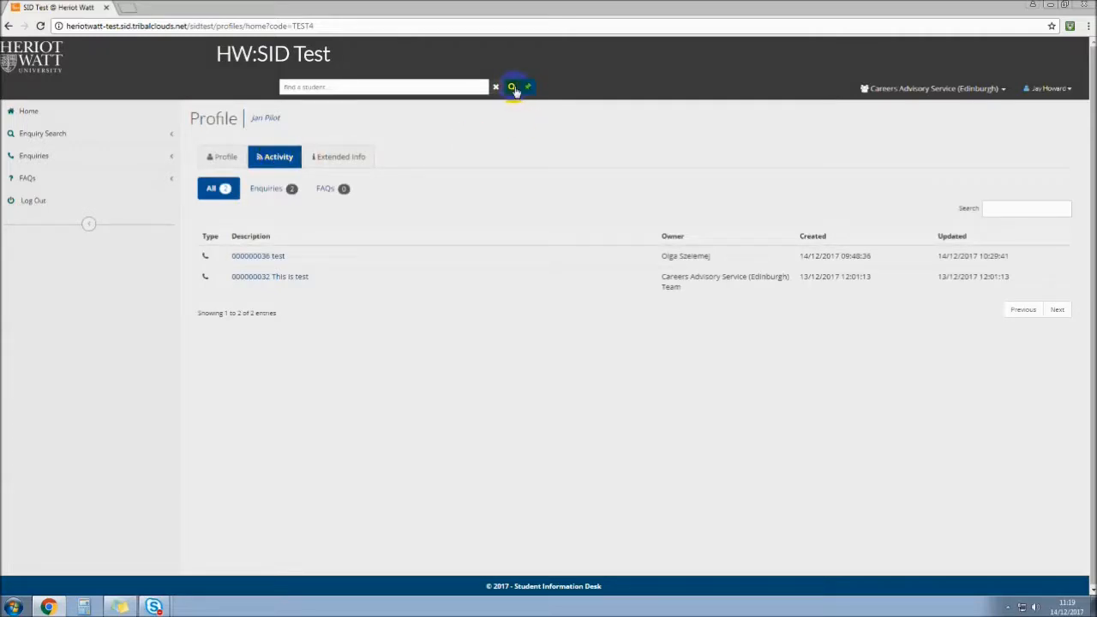
{"action": "left_click", "coordinate": [254, 257]}
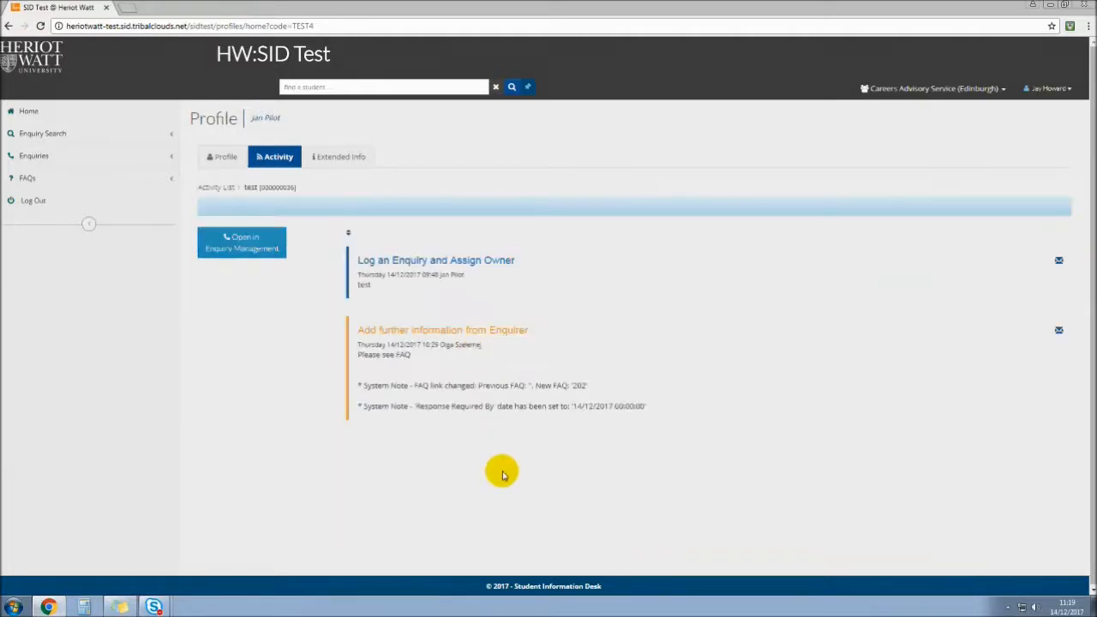
{"action": "left_click", "coordinate": [214, 190]}
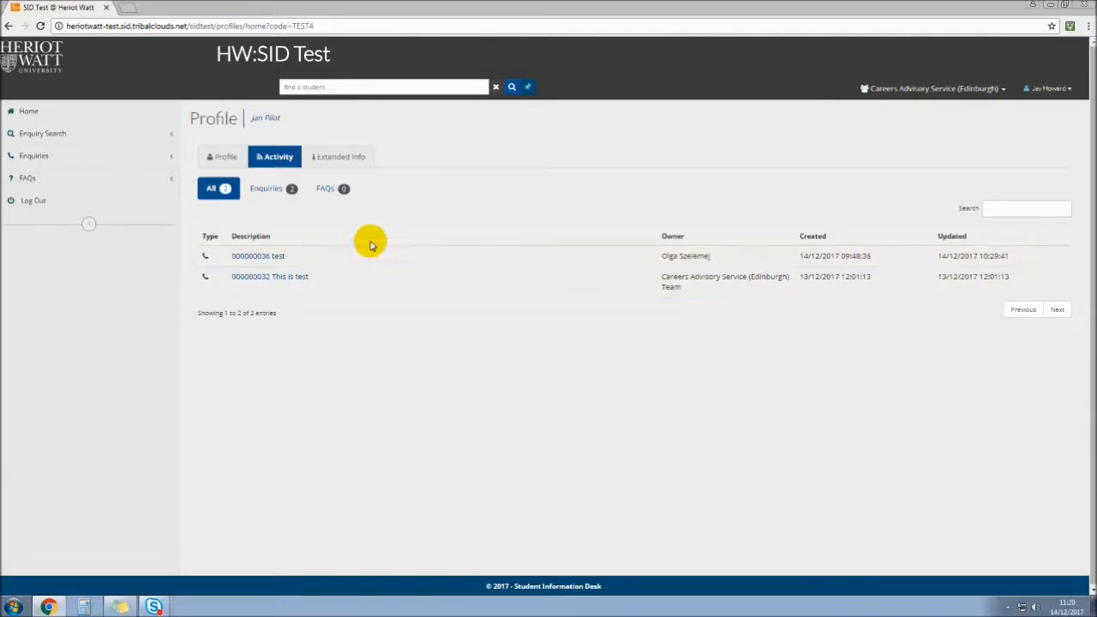
Search for another student by student ID, open the match's activity list, and view the profile details.
{"action": "left_click", "coordinate": [511, 88]}
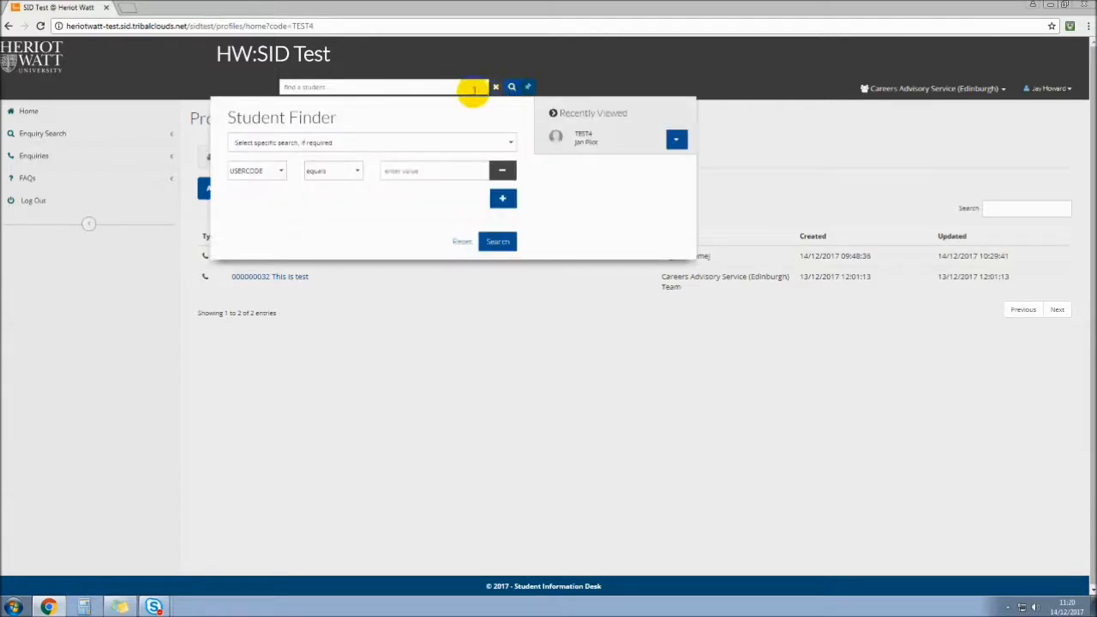
{"action": "left_click", "coordinate": [468, 87]}
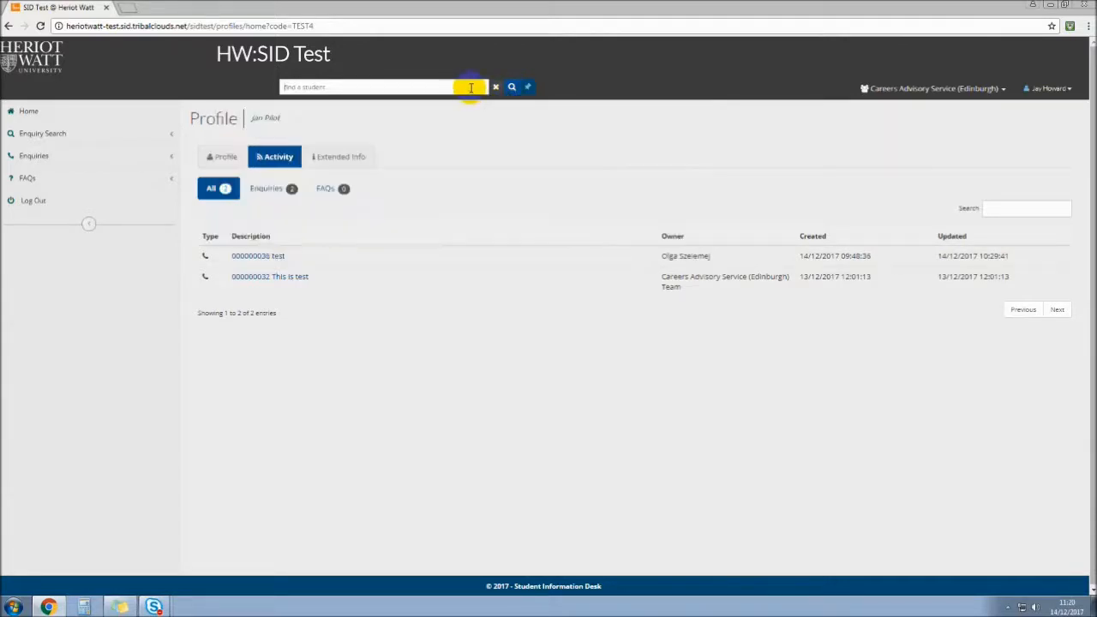
{"action": "type", "text": "test2"}
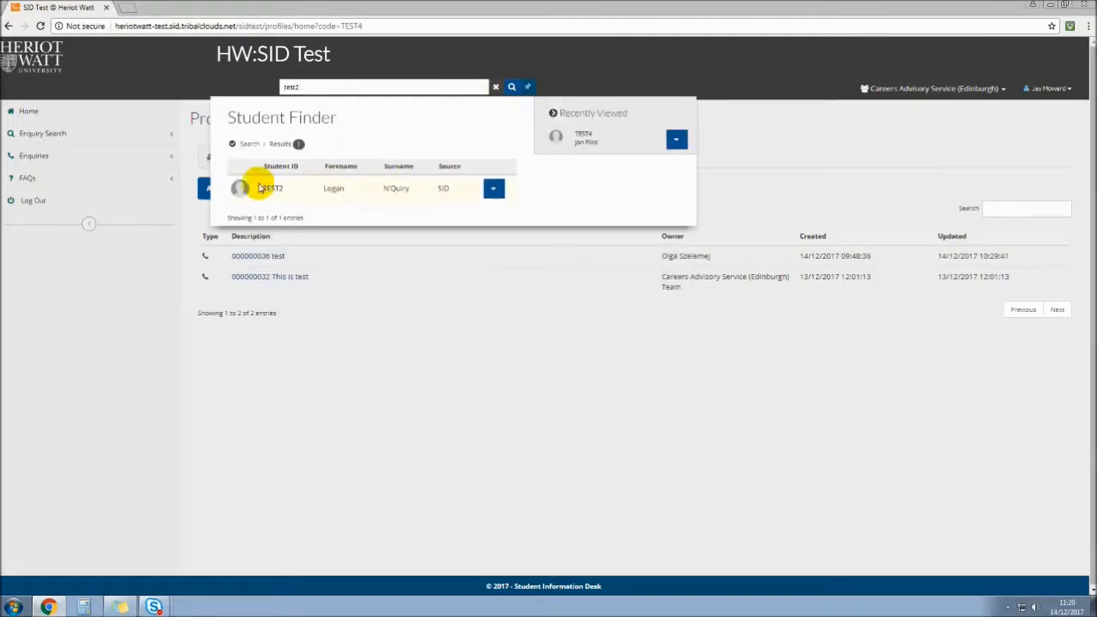
{"action": "mouse_move", "coordinate": [238, 194]}
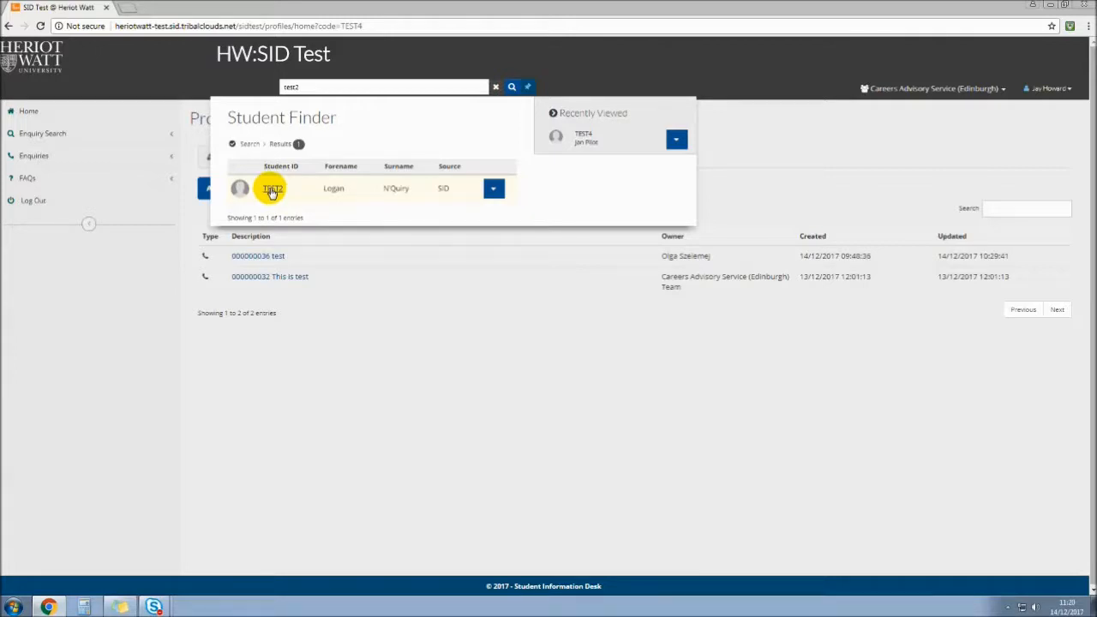
{"action": "left_click", "coordinate": [493, 190]}
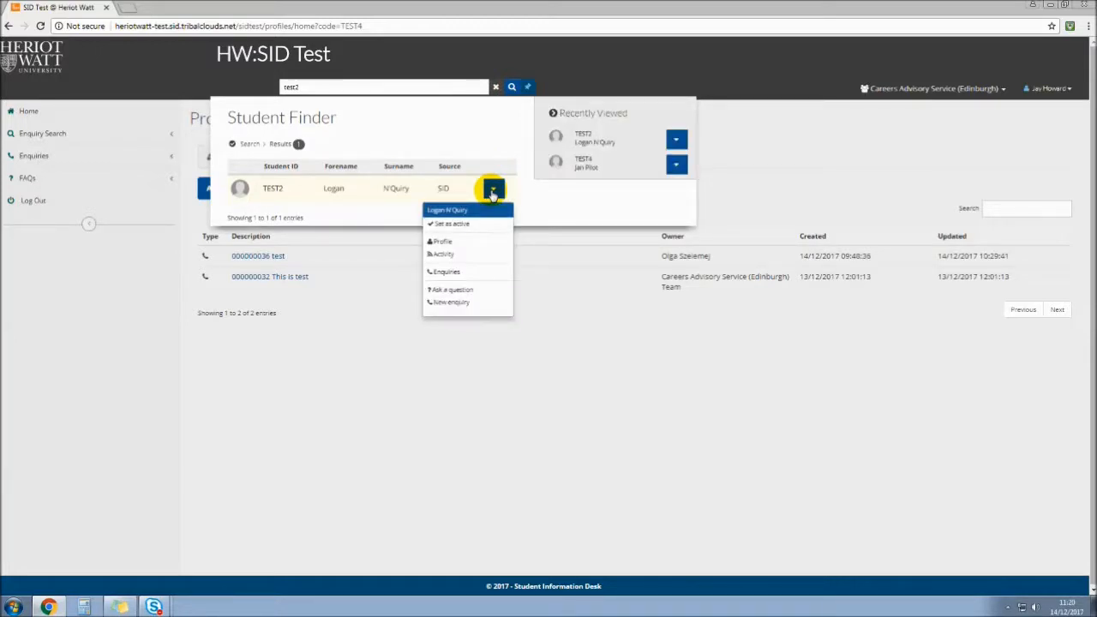
{"action": "left_click", "coordinate": [448, 256]}
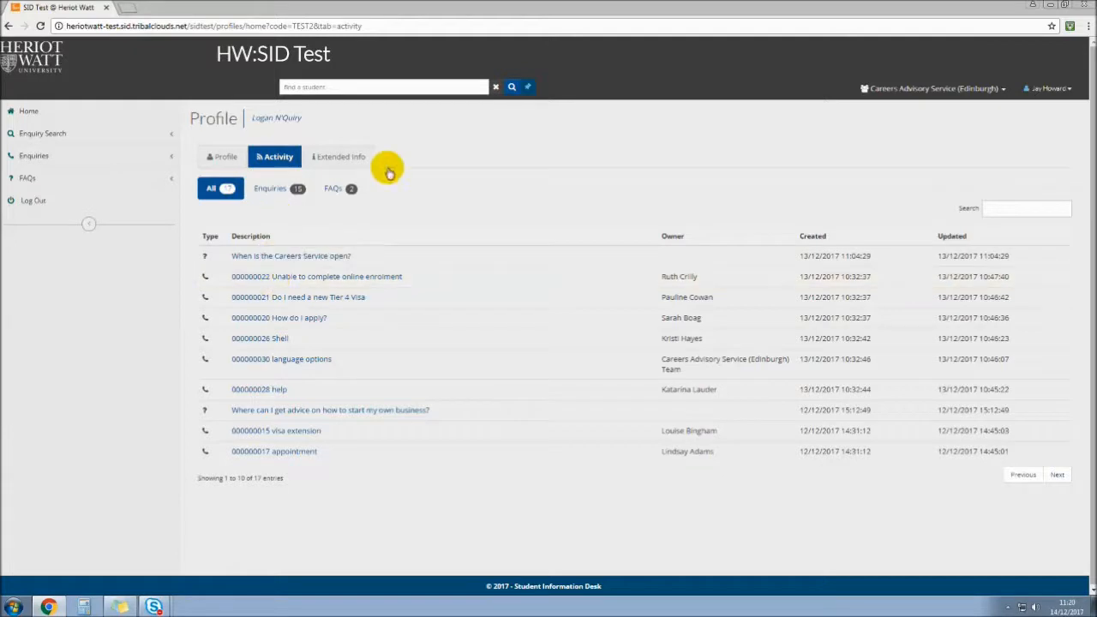
{"action": "left_click", "coordinate": [221, 156]}
Open the enquiries of the earlier student from the Recently Viewed list in the Student Finder.
{"action": "left_click", "coordinate": [511, 88]}
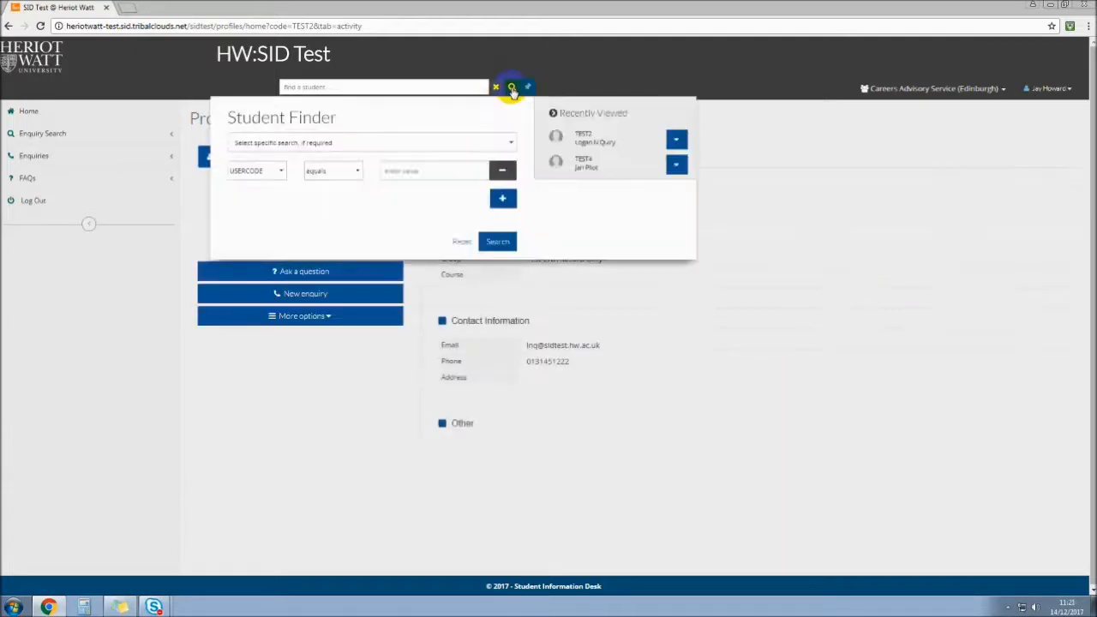
{"action": "left_click", "coordinate": [674, 165]}
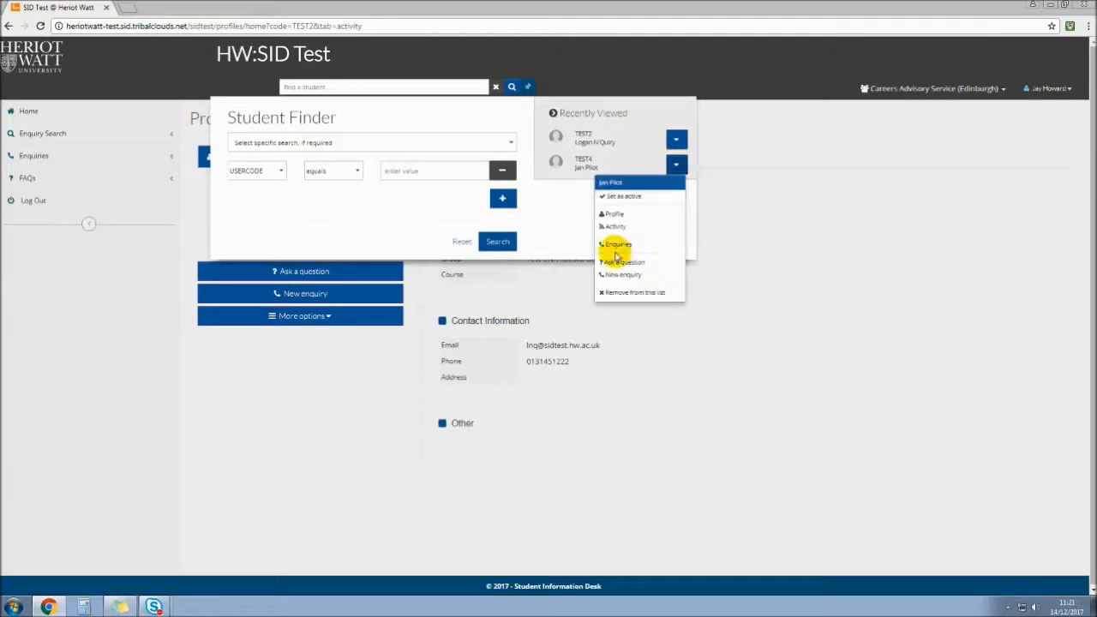
{"action": "left_click", "coordinate": [616, 246]}
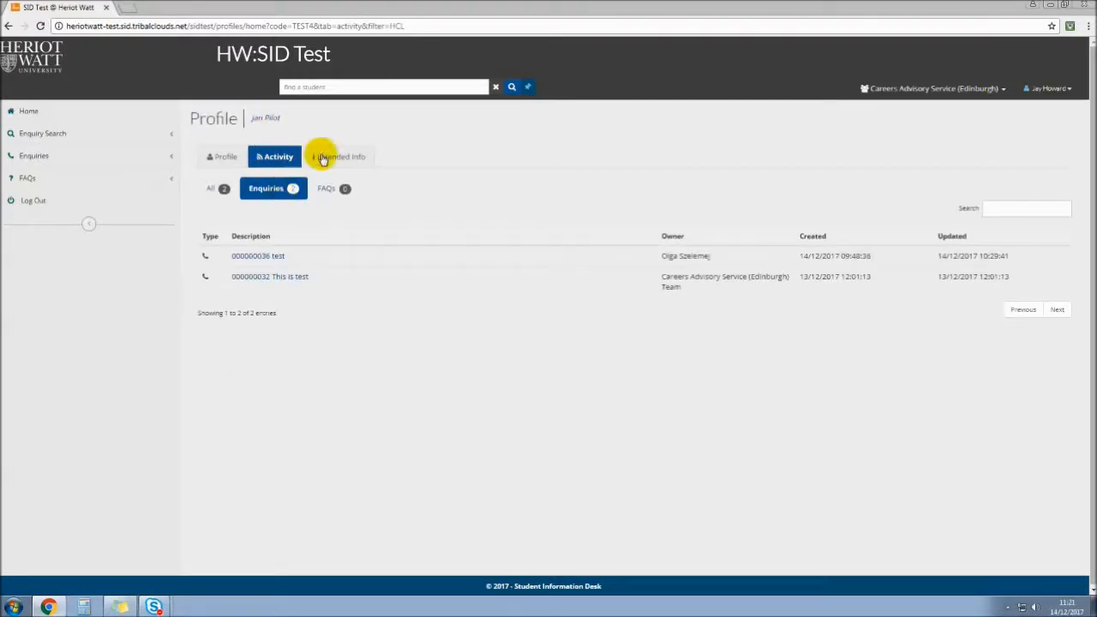
Start a new enquiry for the same student from the Recently Viewed list.
{"action": "left_click", "coordinate": [512, 88]}
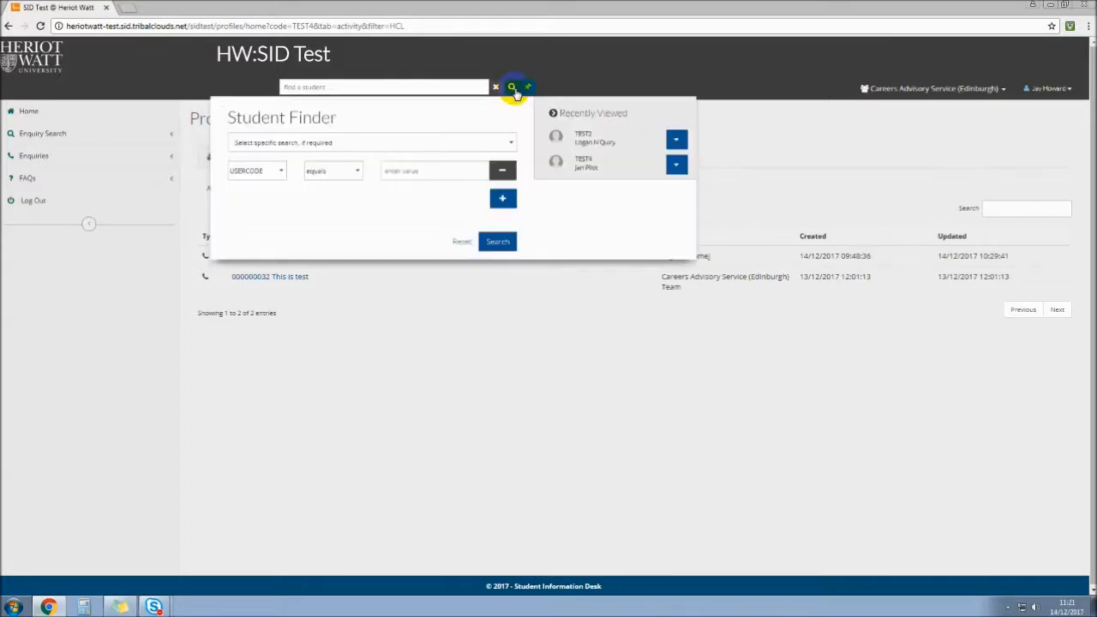
{"action": "left_click", "coordinate": [677, 167]}
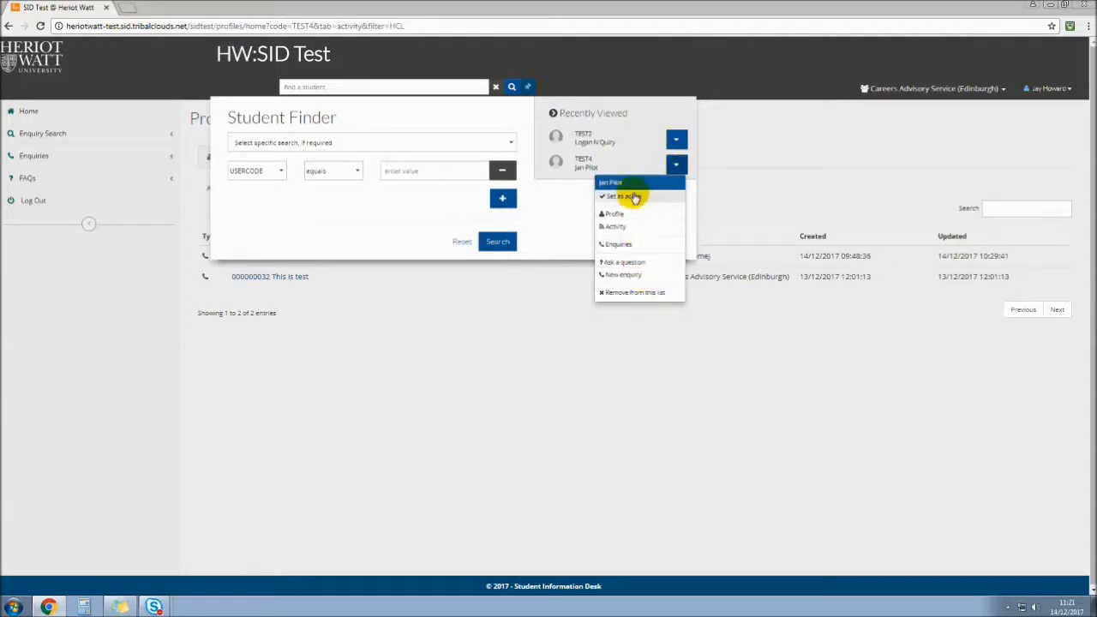
{"action": "left_click", "coordinate": [637, 278]}
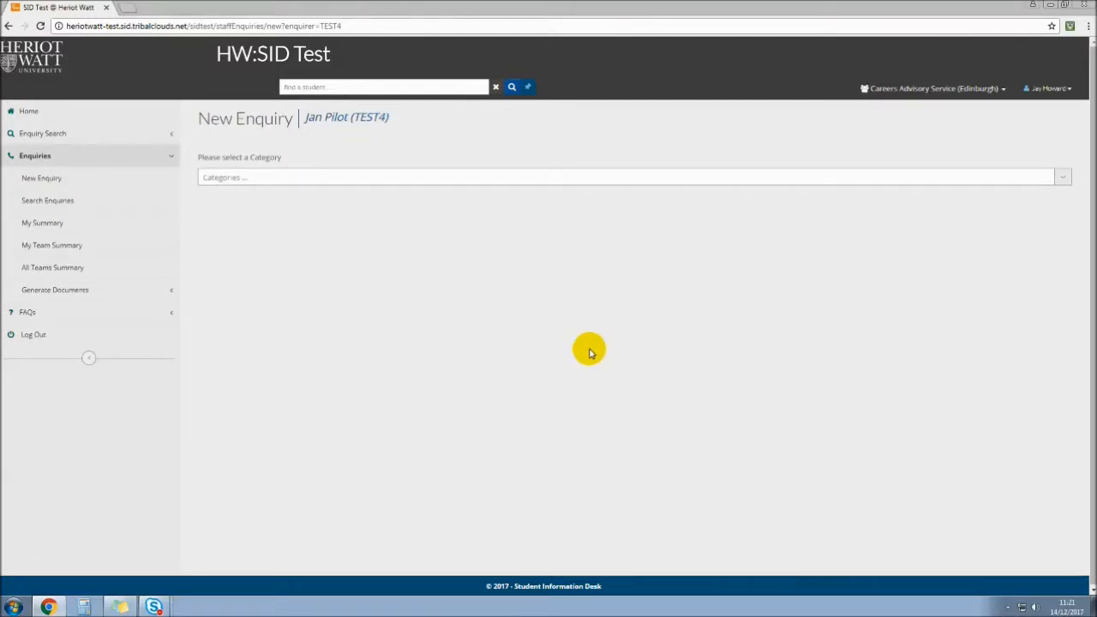
Open the most recently searched student's profile from the Recently Viewed list and start a new enquiry from it.
{"action": "left_click", "coordinate": [514, 93]}
{"action": "left_click", "coordinate": [579, 142]}
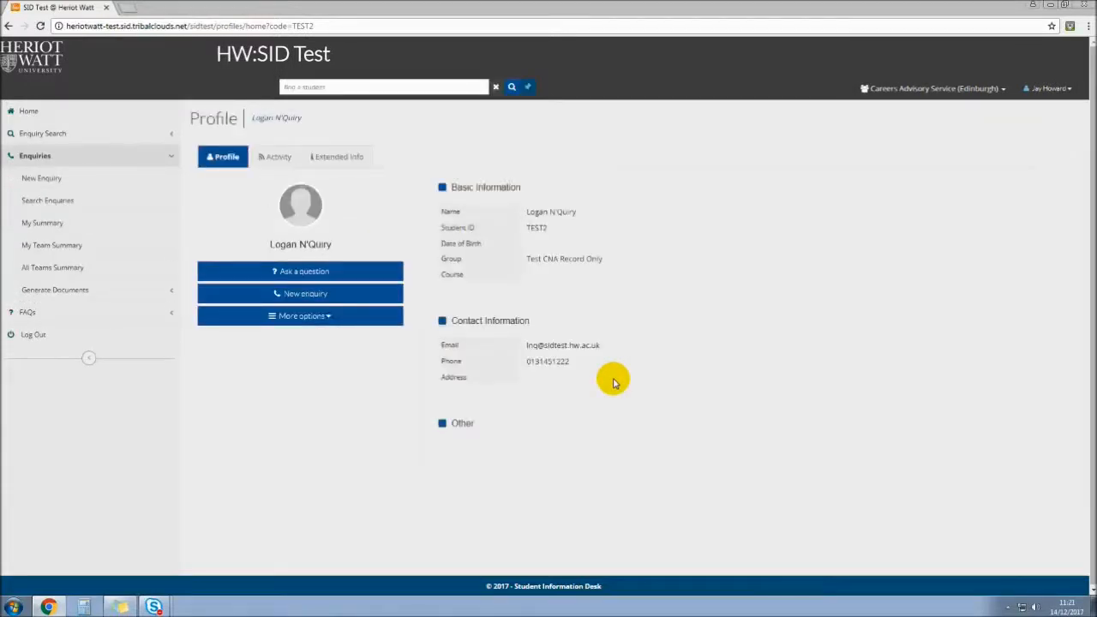
{"action": "left_click", "coordinate": [324, 298]}
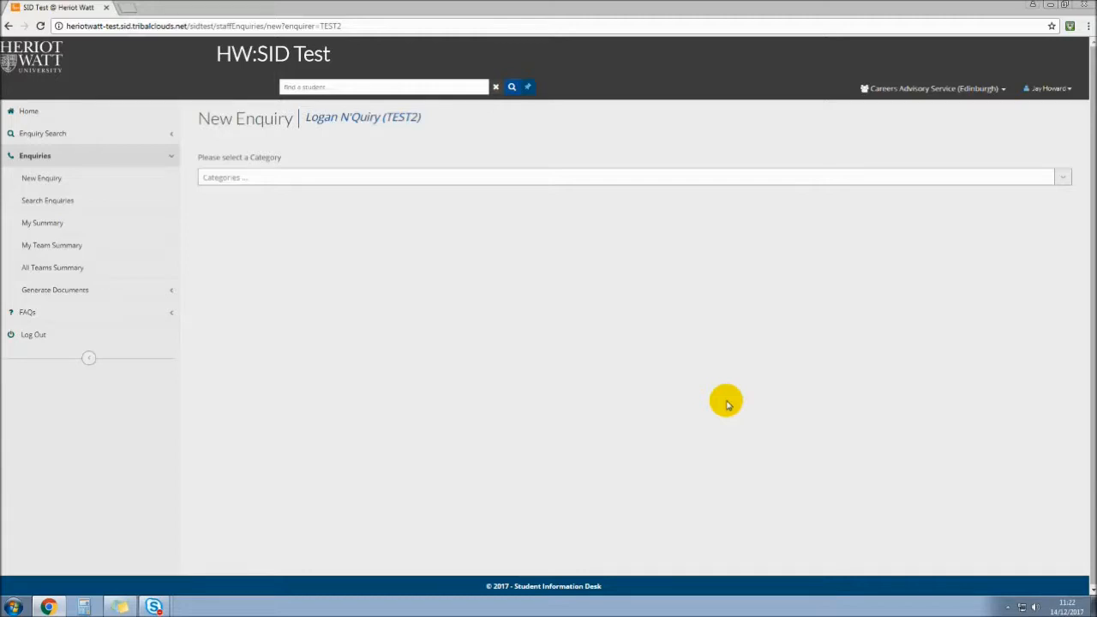
Examine the enquiry category list, including the Appeals, Discipline & Complaints and Careers groups and their subcategories.
{"action": "left_click", "coordinate": [732, 179]}
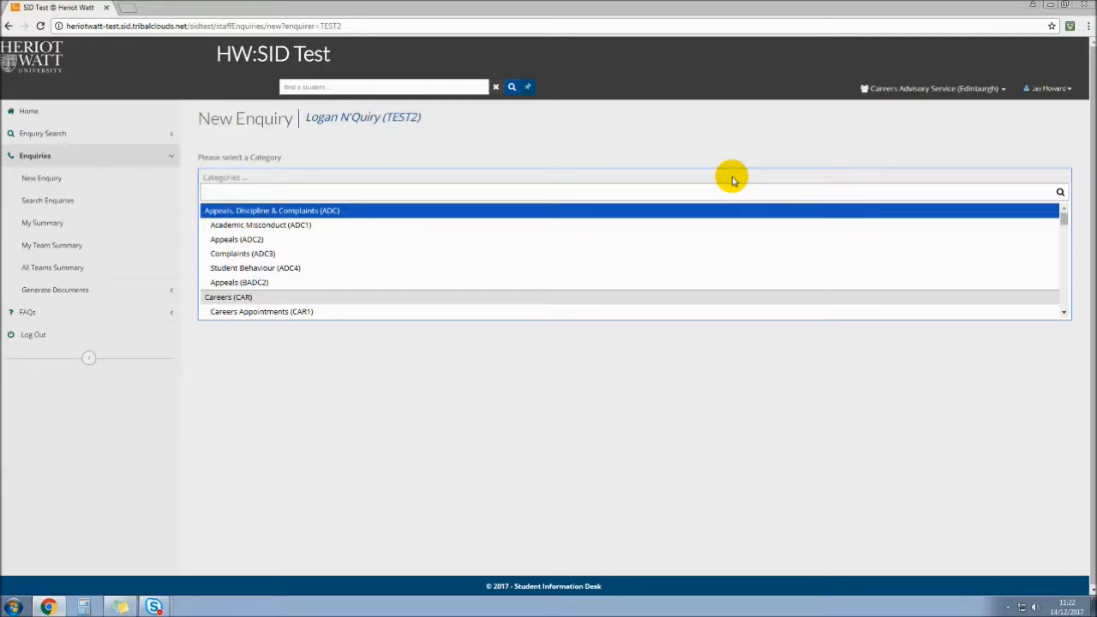
{"action": "scroll", "coordinate": [705, 237], "scroll_direction": "down", "scroll_amount": 3}
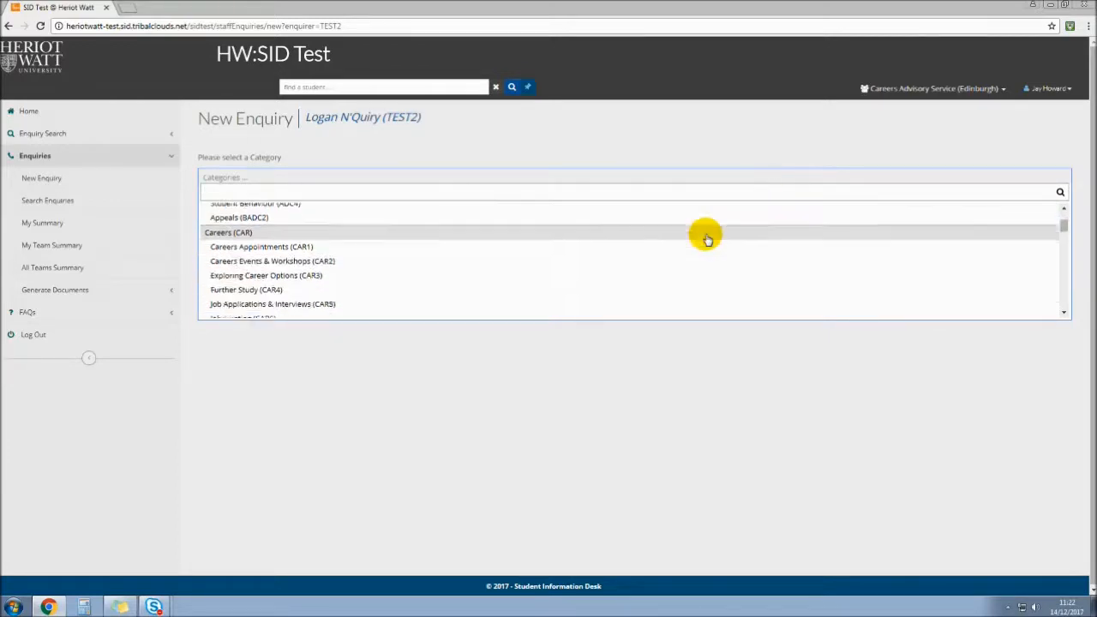
{"action": "scroll", "coordinate": [708, 244], "scroll_direction": "up", "scroll_amount": 5}
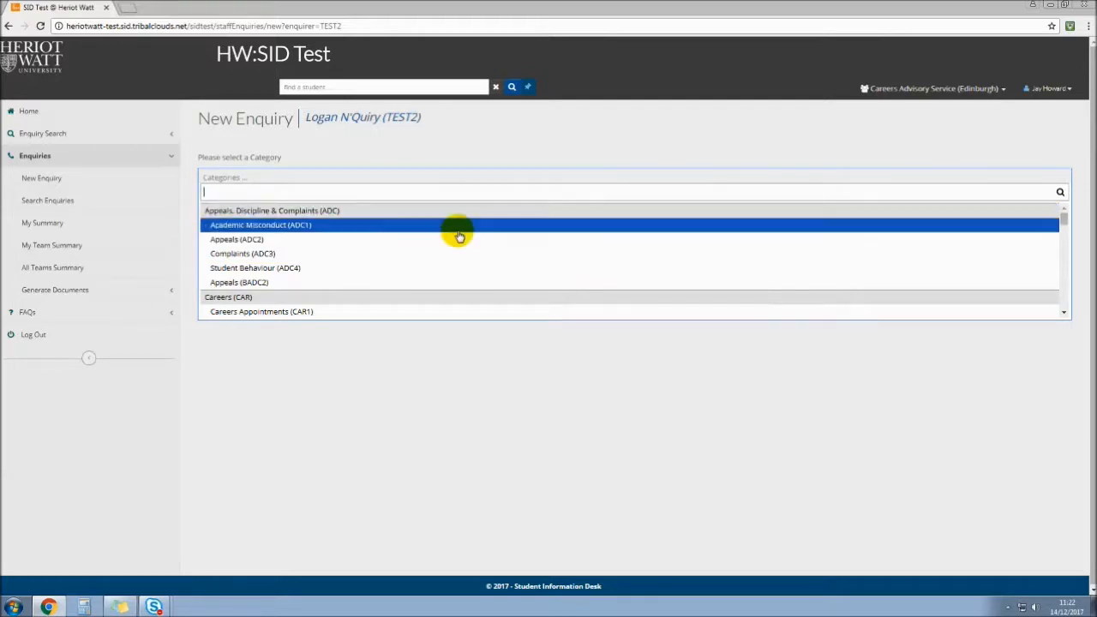
{"action": "scroll", "coordinate": [488, 230], "scroll_direction": "down", "scroll_amount": 2}
{"action": "scroll", "coordinate": [471, 239], "scroll_direction": "down", "scroll_amount": 2}
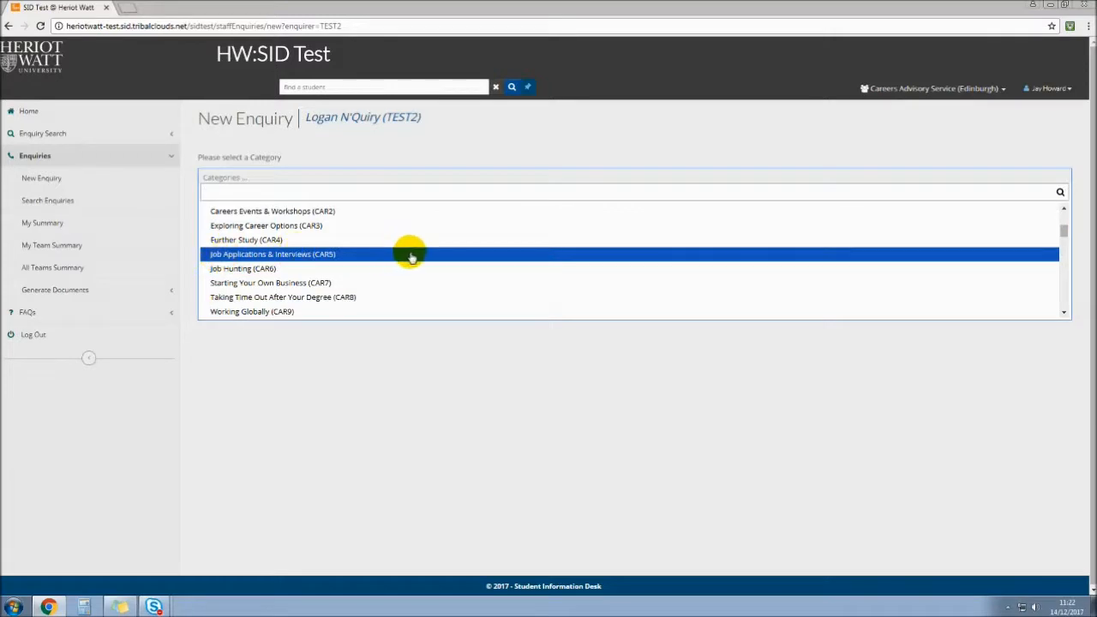
{"action": "scroll", "coordinate": [508, 214], "scroll_direction": "up", "scroll_amount": 3}
{"action": "scroll", "coordinate": [508, 214], "scroll_direction": "up", "scroll_amount": 1}
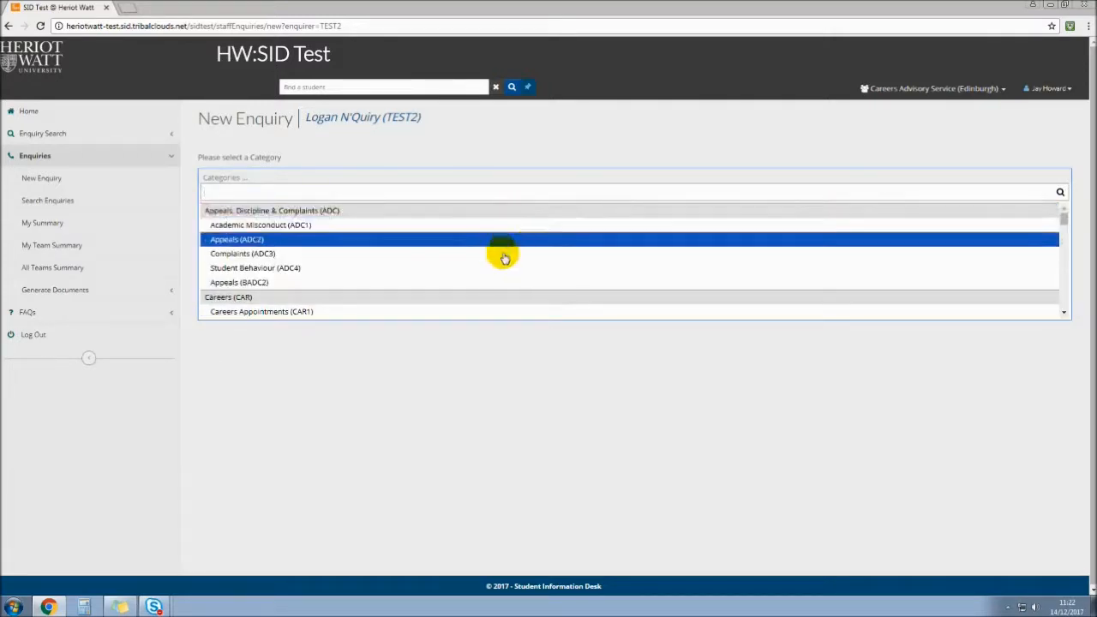
{"action": "scroll", "coordinate": [490, 298], "scroll_direction": "down", "scroll_amount": 2}
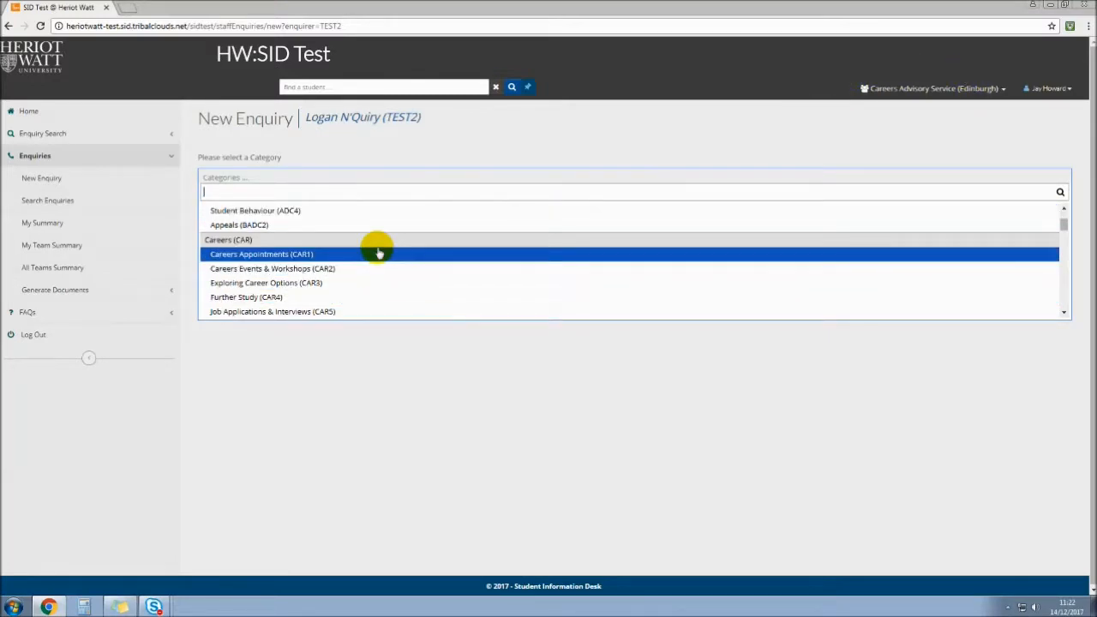
{"action": "scroll", "coordinate": [380, 253], "scroll_direction": "down", "scroll_amount": 1}
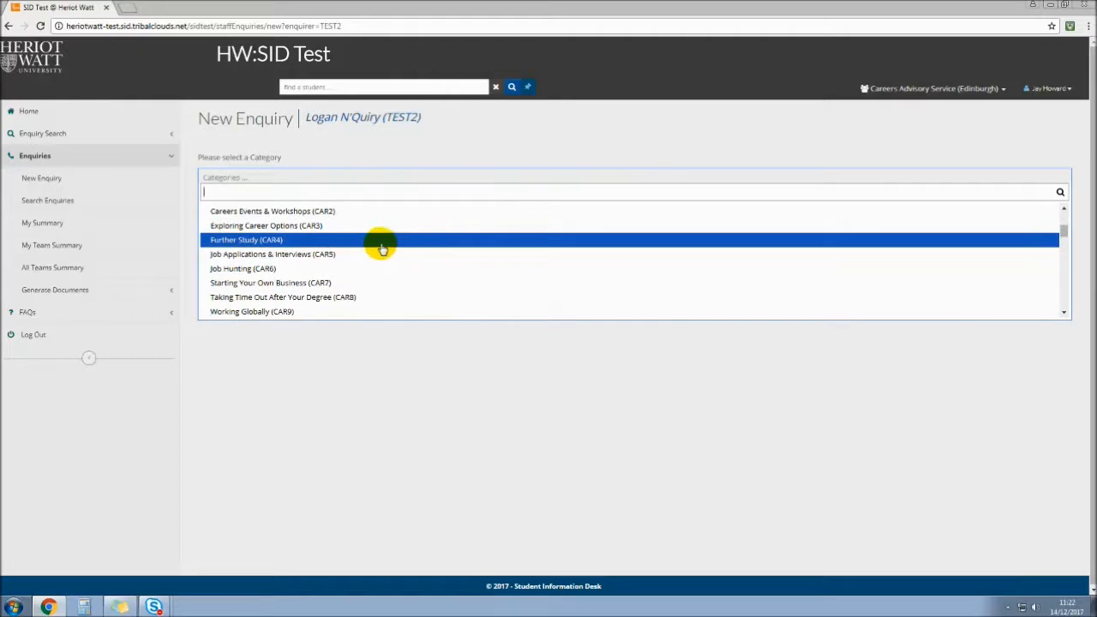
{"action": "scroll", "coordinate": [380, 249], "scroll_direction": "up", "scroll_amount": 2}
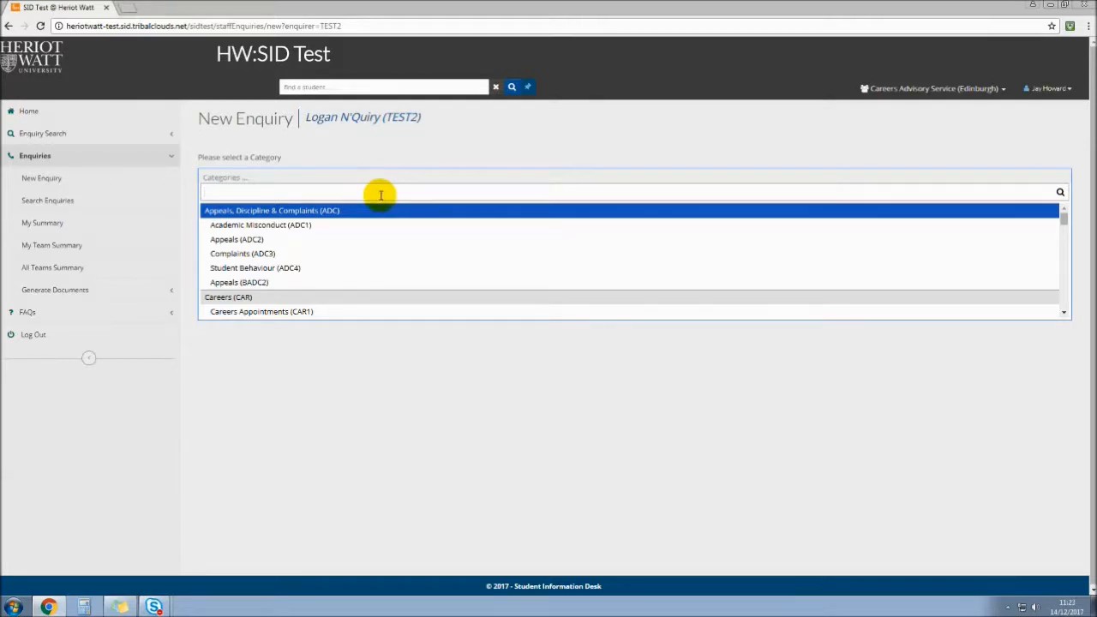
{"action": "mouse_move", "coordinate": [1063, 221]}
{"action": "left_mouse_down"}
{"action": "mouse_move", "coordinate": [1062, 321]}
{"action": "mouse_move", "coordinate": [1065, 219]}
{"action": "left_mouse_up"}
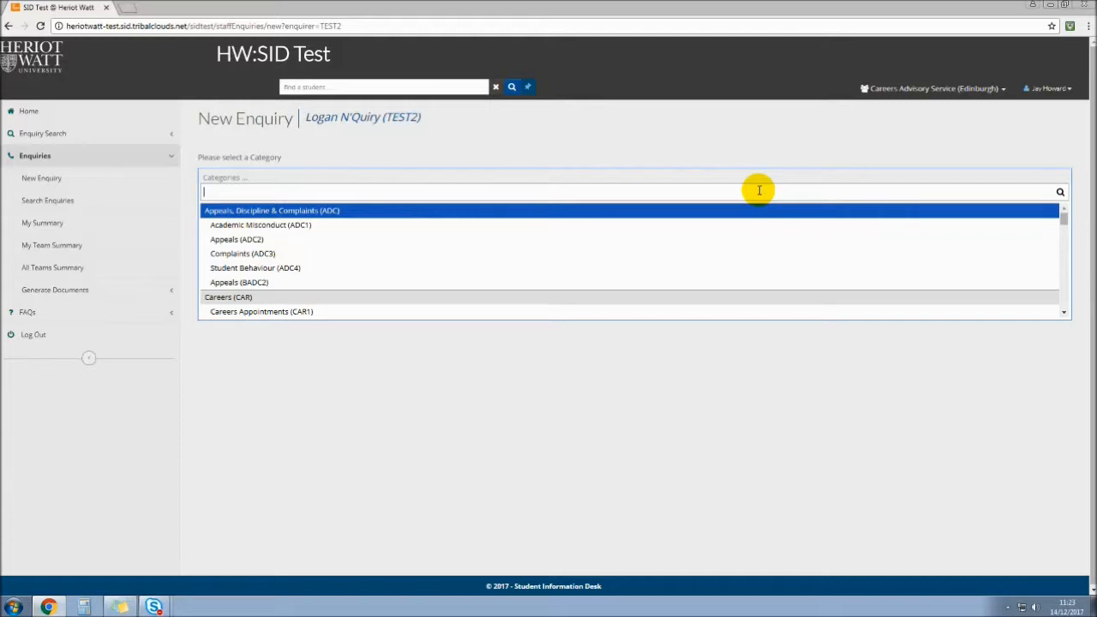
Filter the categories by "job", select Job Hunting (CAR6), and enter the subject "Requires support on job hunting".
{"action": "type", "text": "job"}
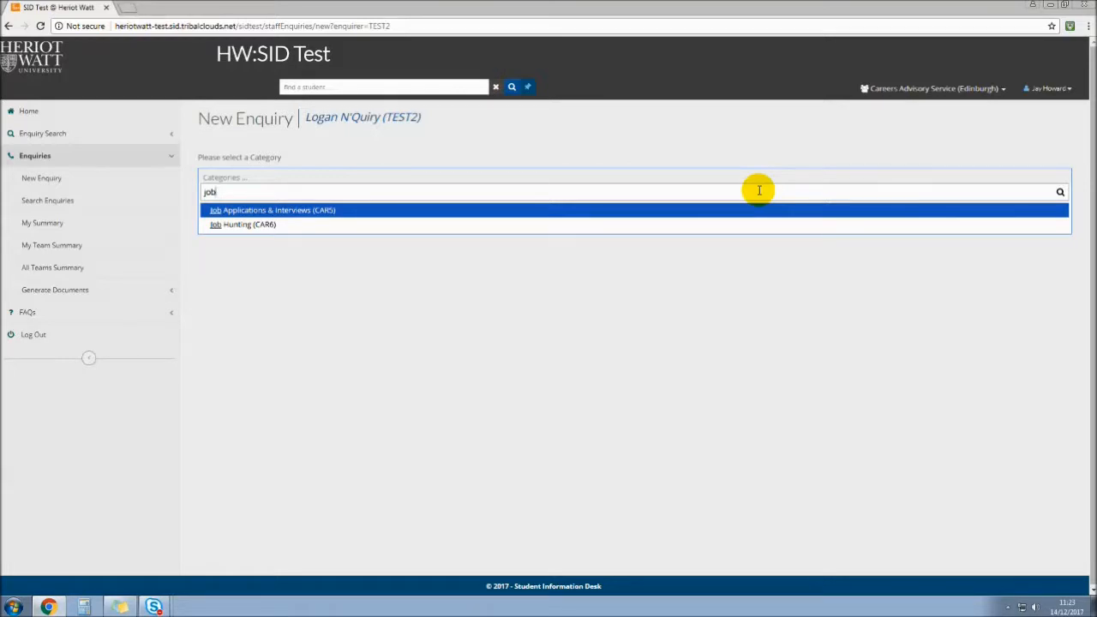
{"action": "left_click", "coordinate": [239, 228]}
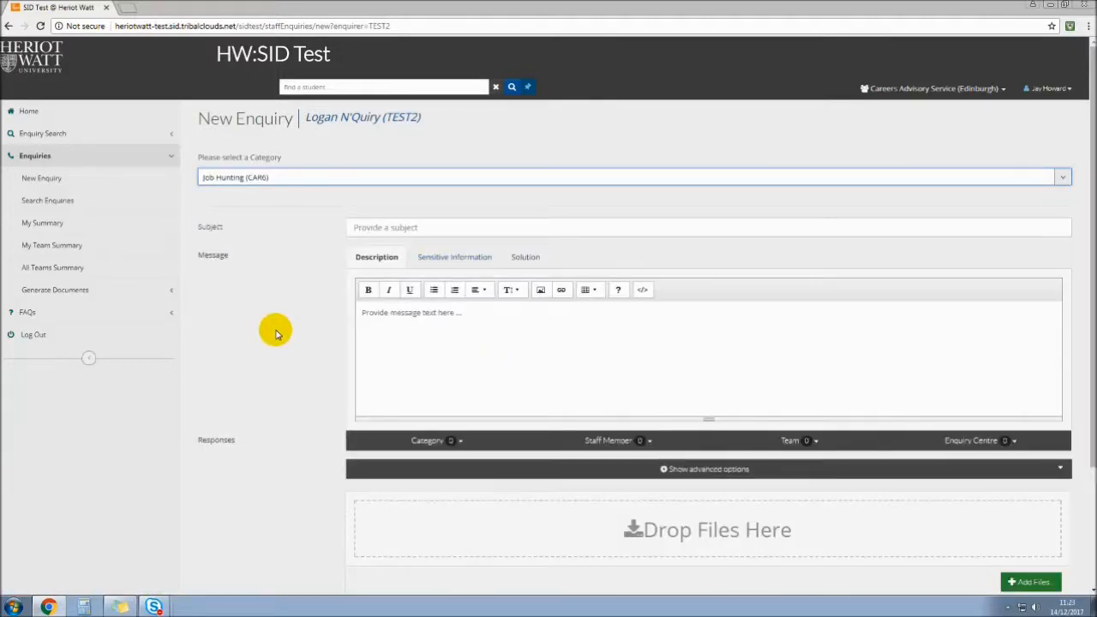
{"action": "left_click", "coordinate": [370, 228]}
{"action": "type", "text": "Requires"}
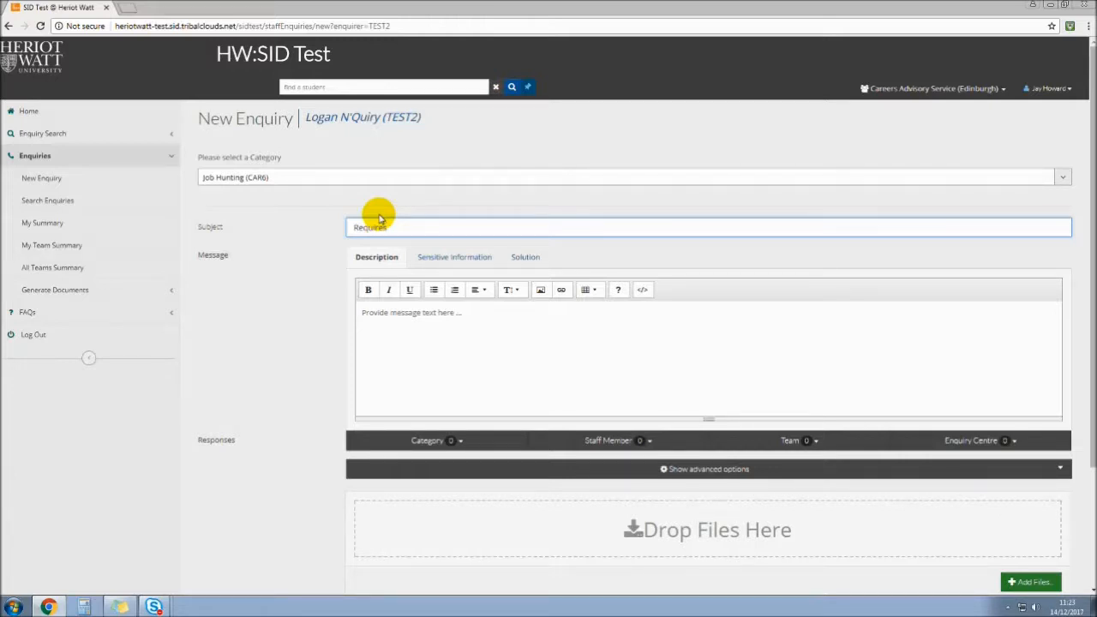
{"action": "type", "text": "support on job hunting"}
Write in the description that the student "requires support on hunting for jobs, as he is finding it difficult to find any relevant vacancies.".
{"action": "left_click", "coordinate": [381, 311]}
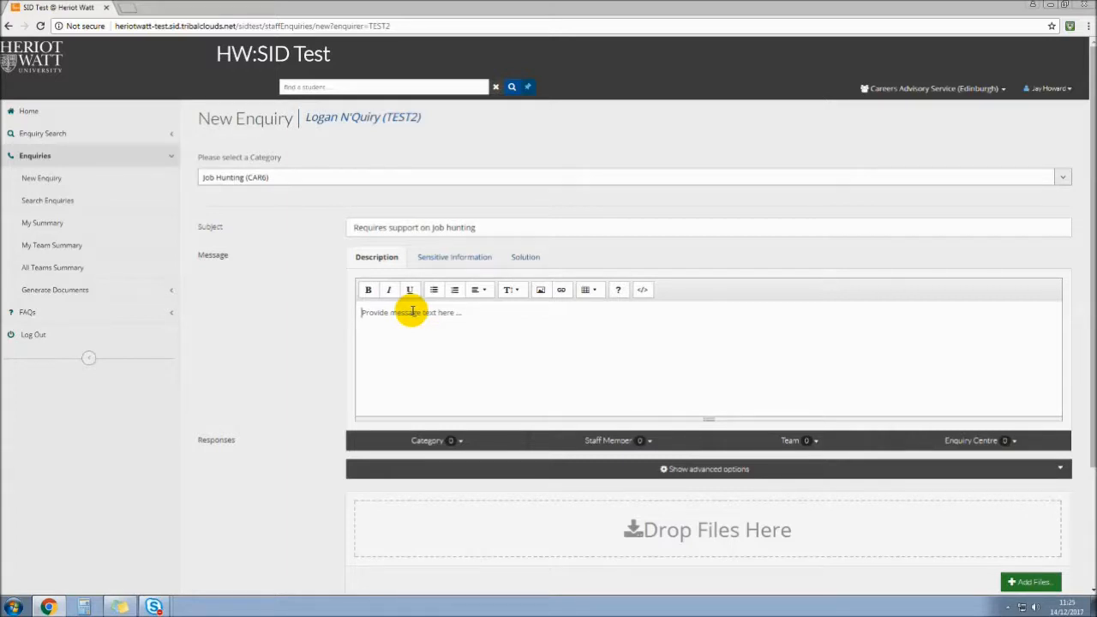
{"action": "type", "text": "Logan req"}
{"action": "type", "text": "uires support on hunting for jobs, a"}
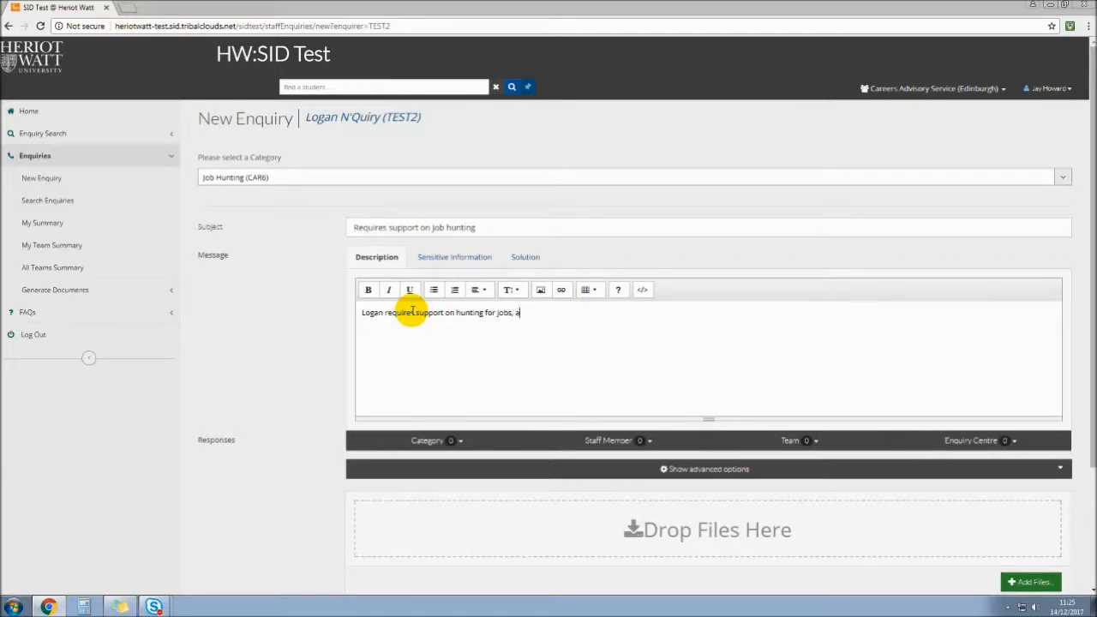
{"action": "type", "text": "s he is"}
{"action": "type", "text": " finding it di"}
{"action": "type", "text": "fficul"}
{"action": "type", "text": "t to"}
{"action": "type", "text": " find wo"}
{"action": "key", "text": "BackSpace"}
{"action": "key", "text": "BackSpace"}
{"action": "type", "text": "any relevant"}
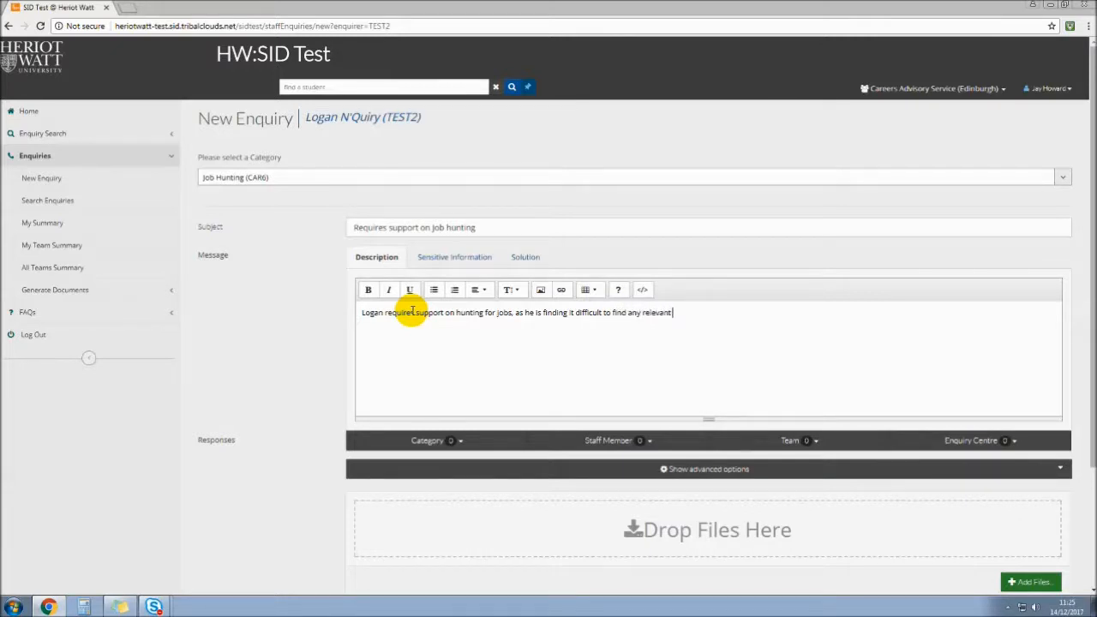
{"action": "type", "text": " vacancies."}
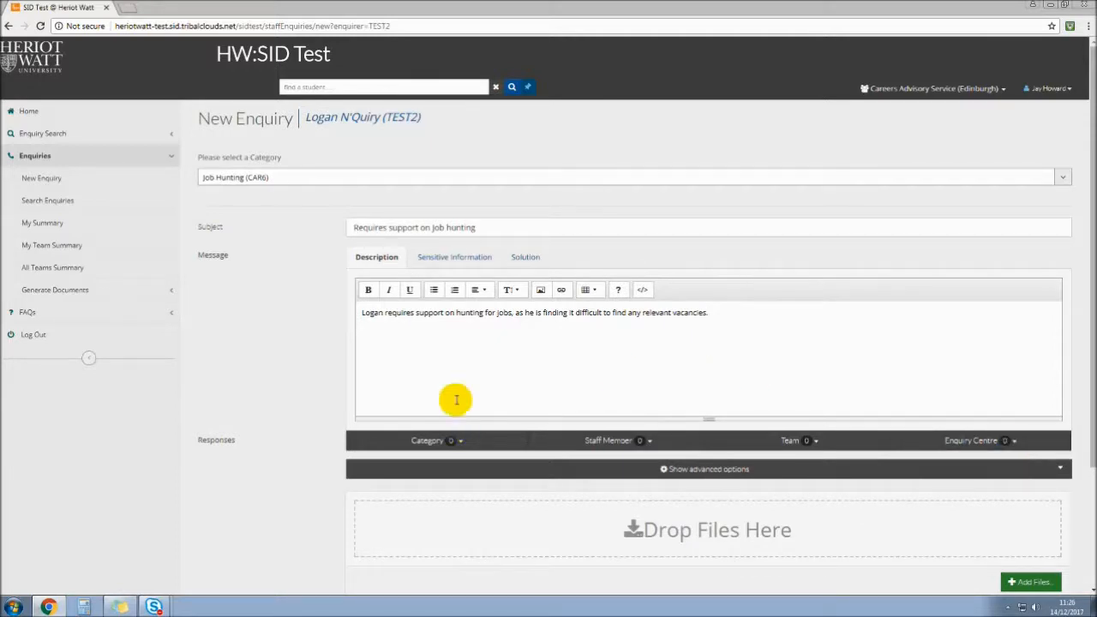
{"action": "left_click", "coordinate": [442, 370]}
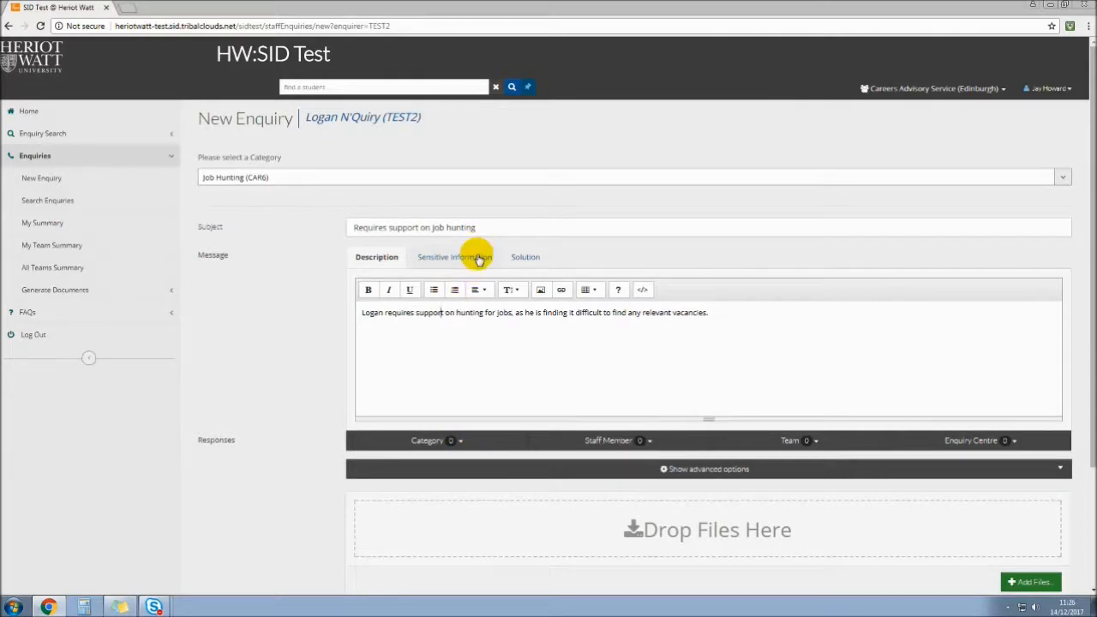
Show the enquiry's advanced options and set its source to In Person.
{"action": "scroll", "coordinate": [462, 381], "scroll_direction": "down", "scroll_amount": 3}
{"action": "left_click", "coordinate": [537, 354]}
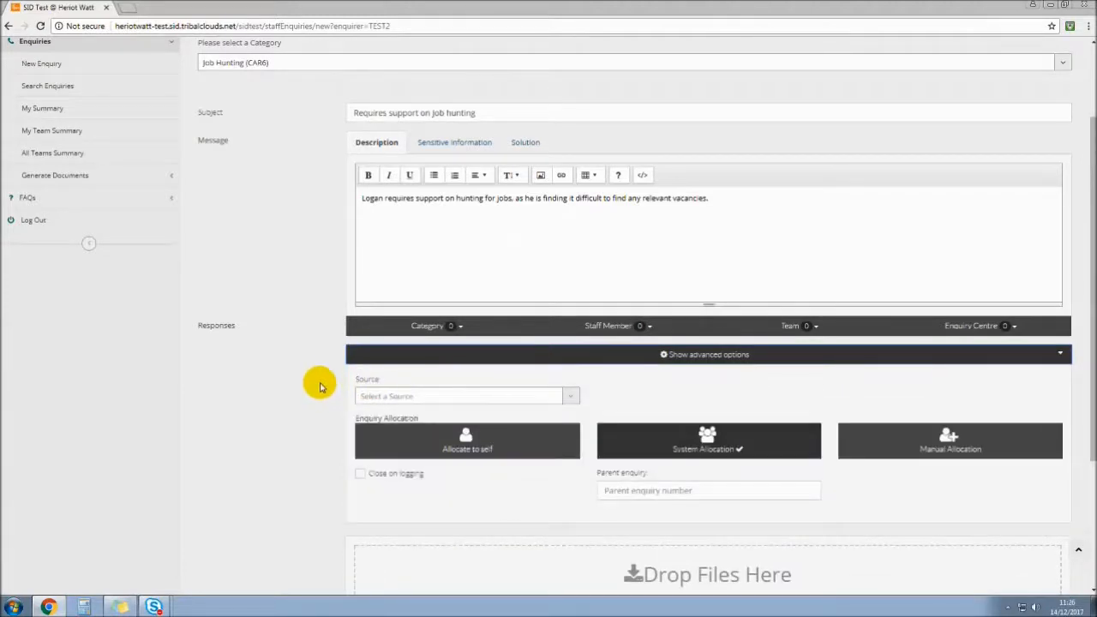
{"action": "scroll", "coordinate": [708, 393], "scroll_direction": "down", "scroll_amount": 1}
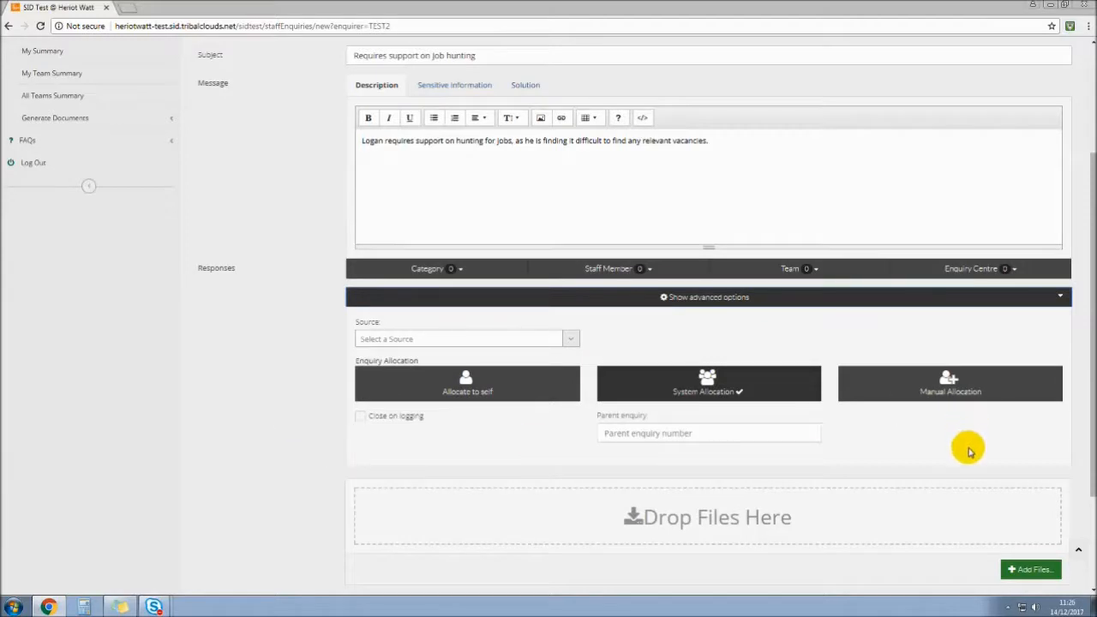
{"action": "left_click", "coordinate": [430, 339]}
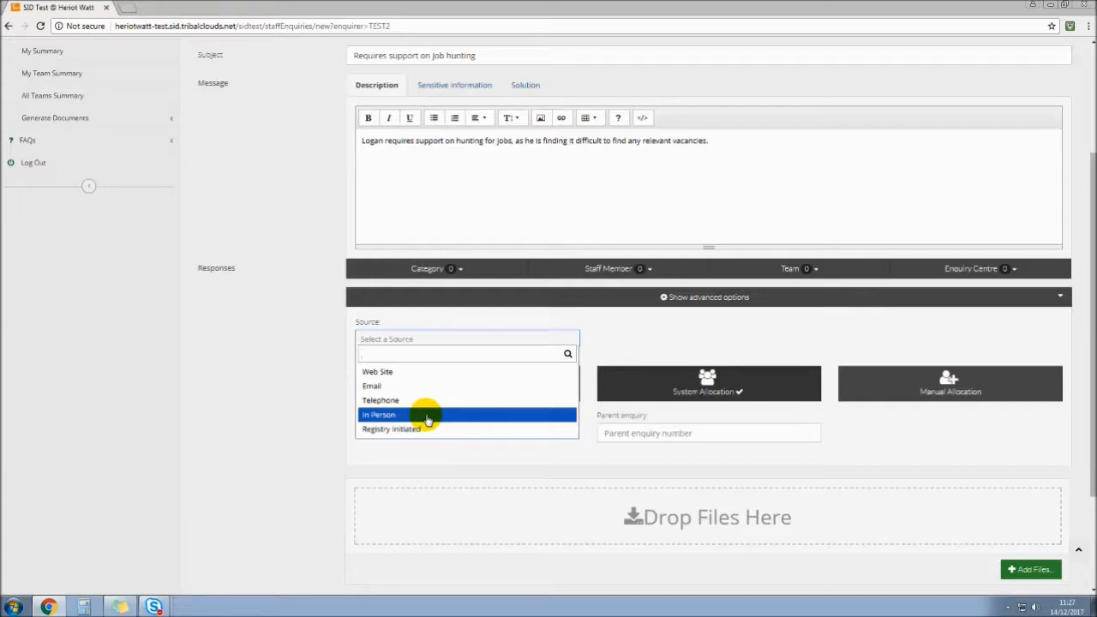
{"action": "left_click", "coordinate": [426, 416]}
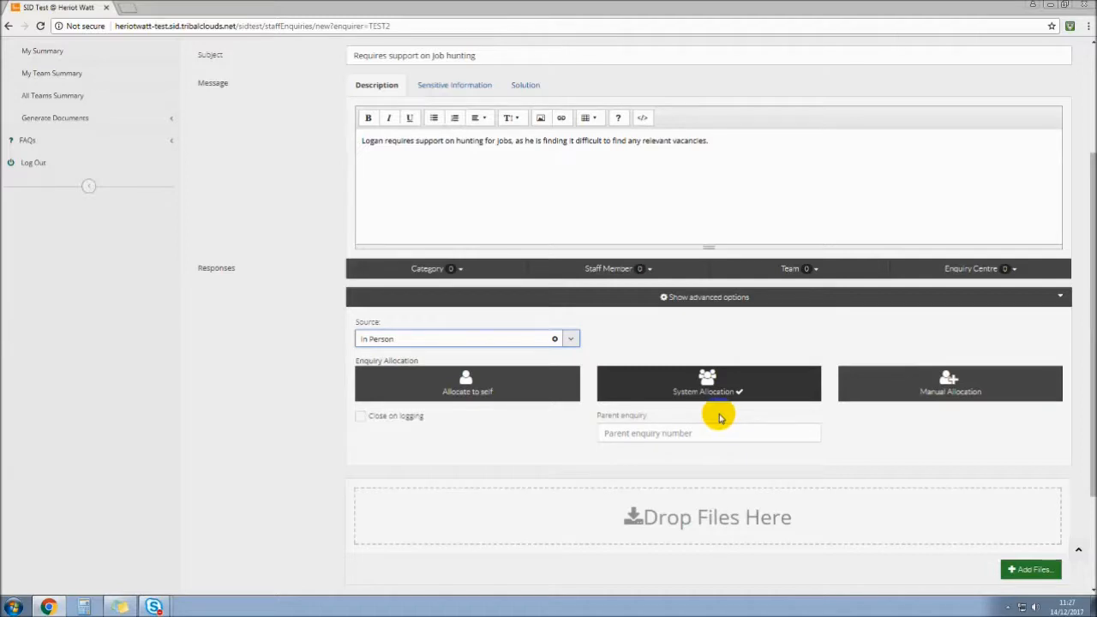
Review the new enquiry form and set the enquiry allocation to Allocate to self.
{"action": "scroll", "coordinate": [443, 454], "scroll_direction": "up", "scroll_amount": 2}
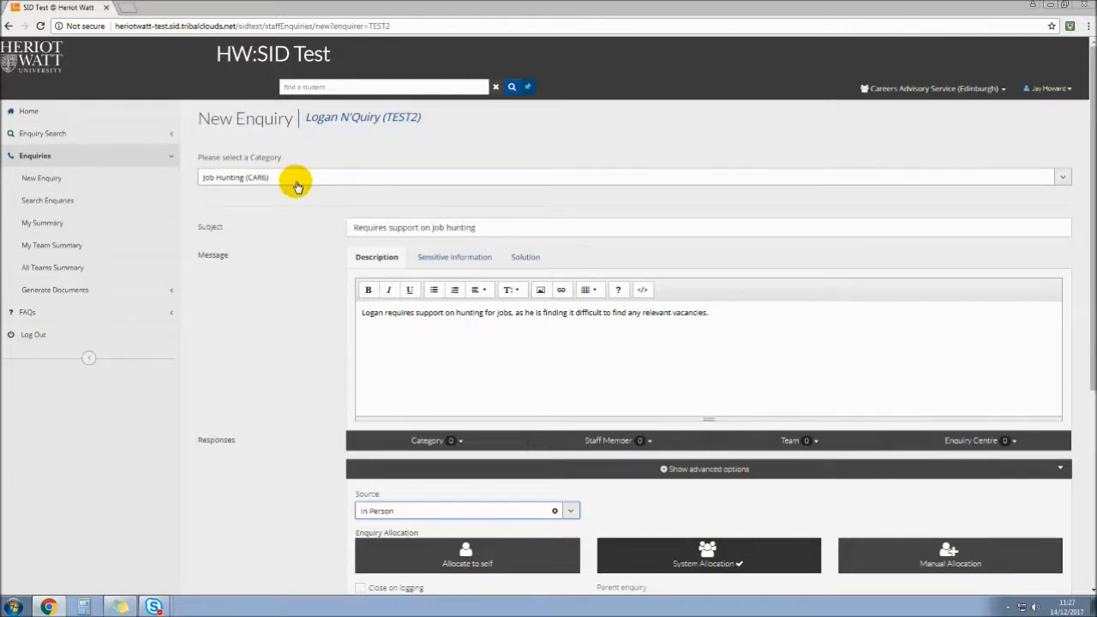
{"action": "scroll", "coordinate": [288, 320], "scroll_direction": "down", "scroll_amount": 1}
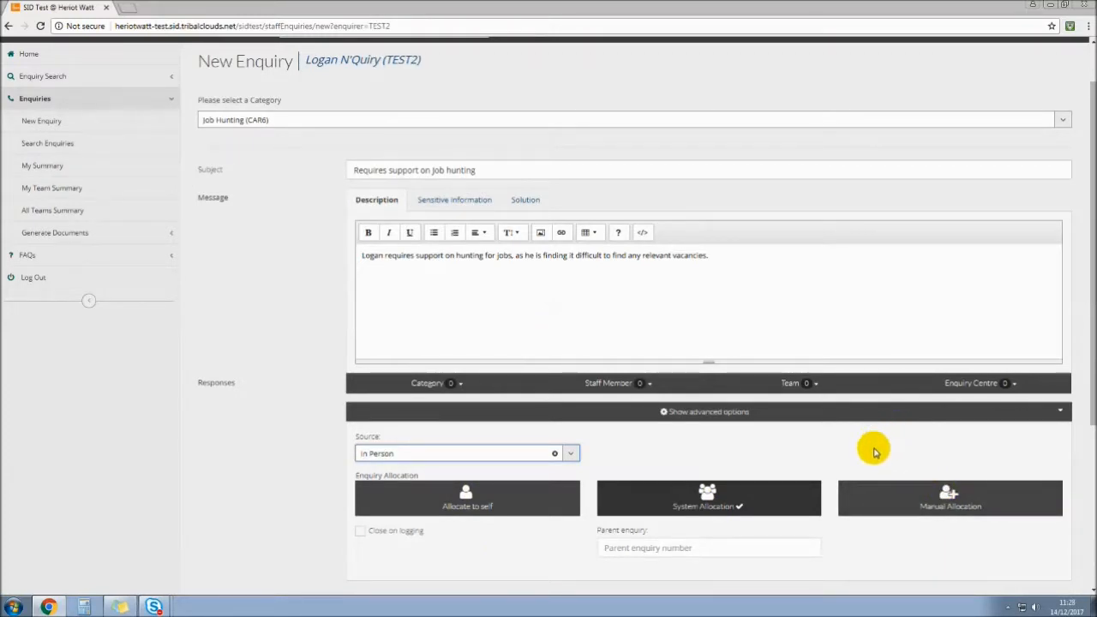
{"action": "scroll", "coordinate": [874, 454], "scroll_direction": "down", "scroll_amount": 1}
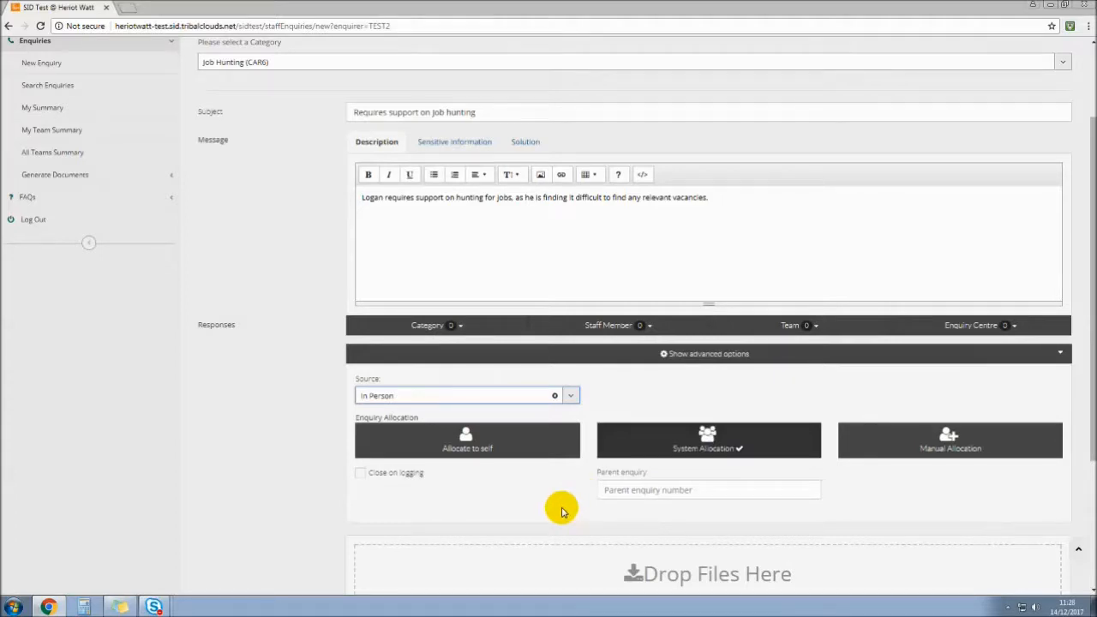
{"action": "left_click", "coordinate": [540, 445]}
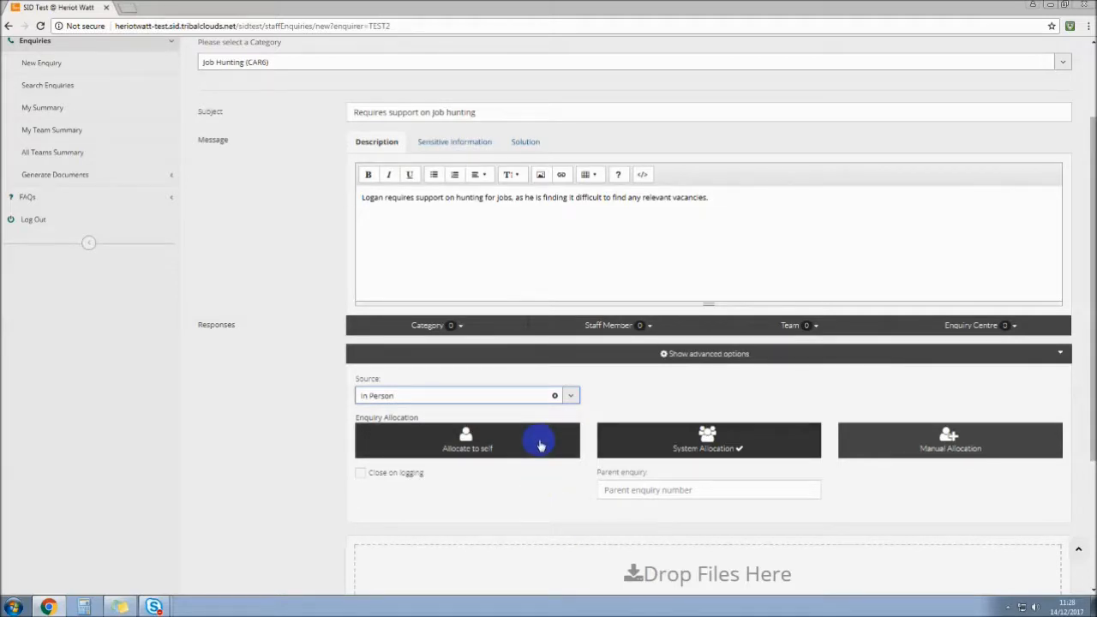
{"action": "left_click", "coordinate": [540, 446]}
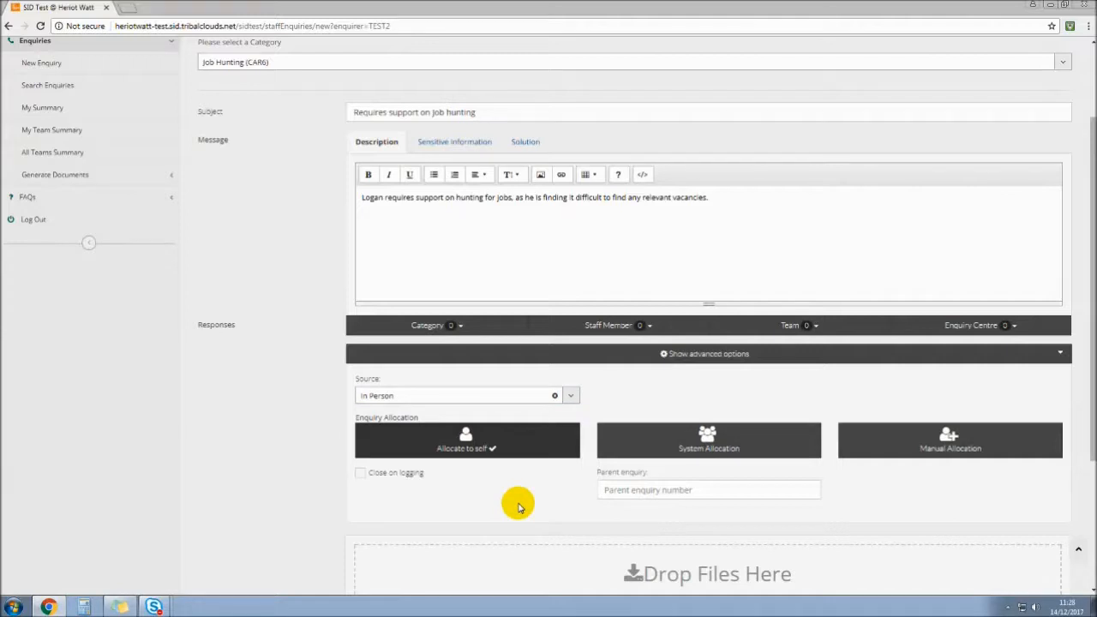
Switch the enquiry to Manual Allocation and filter the team selection to Careers Advisory Service (Borders).
{"action": "left_click", "coordinate": [1007, 442]}
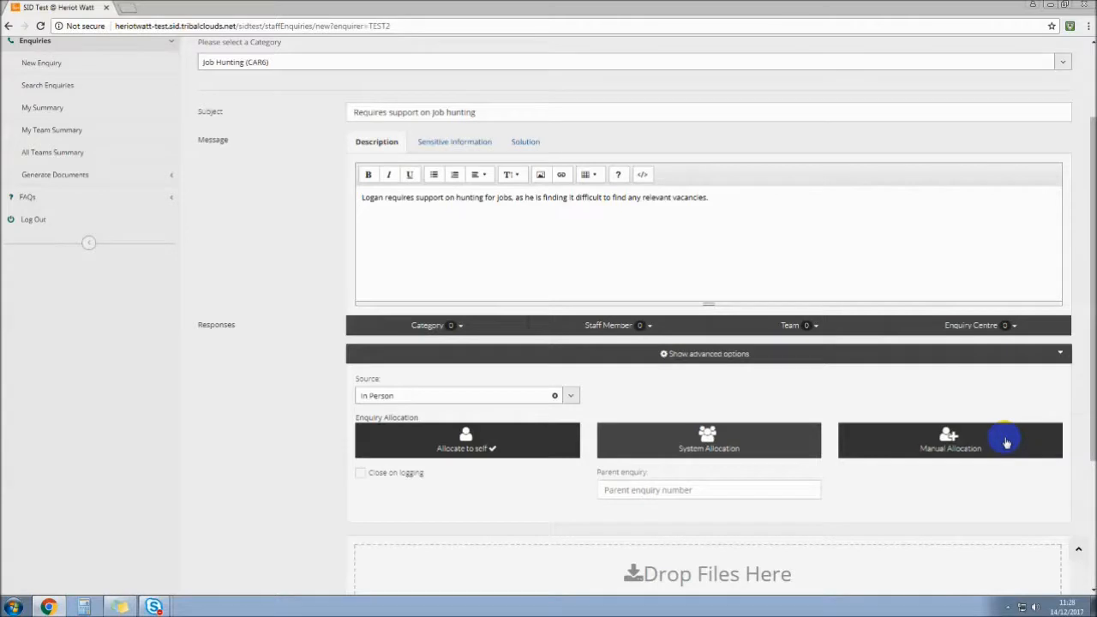
{"action": "left_click", "coordinate": [1007, 442]}
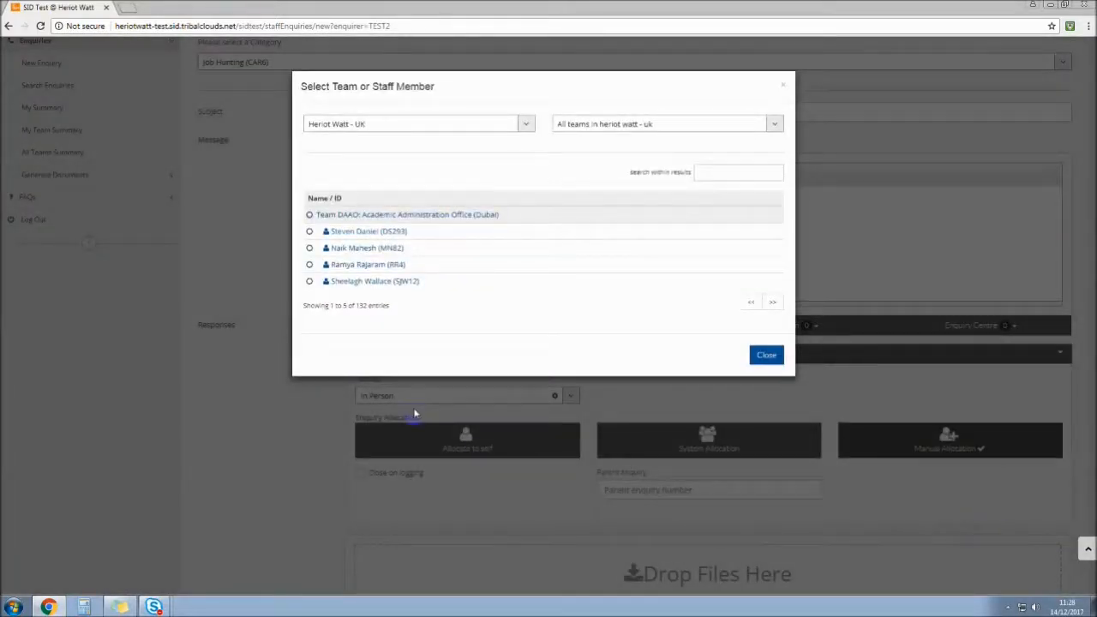
{"action": "left_click", "coordinate": [583, 120]}
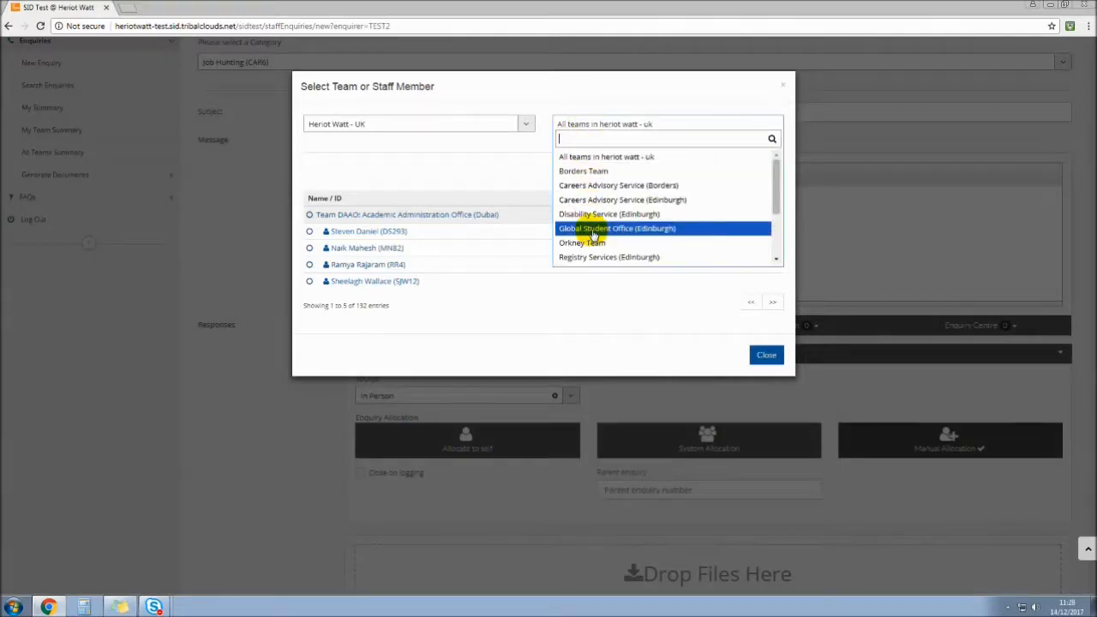
{"action": "left_click", "coordinate": [599, 187]}
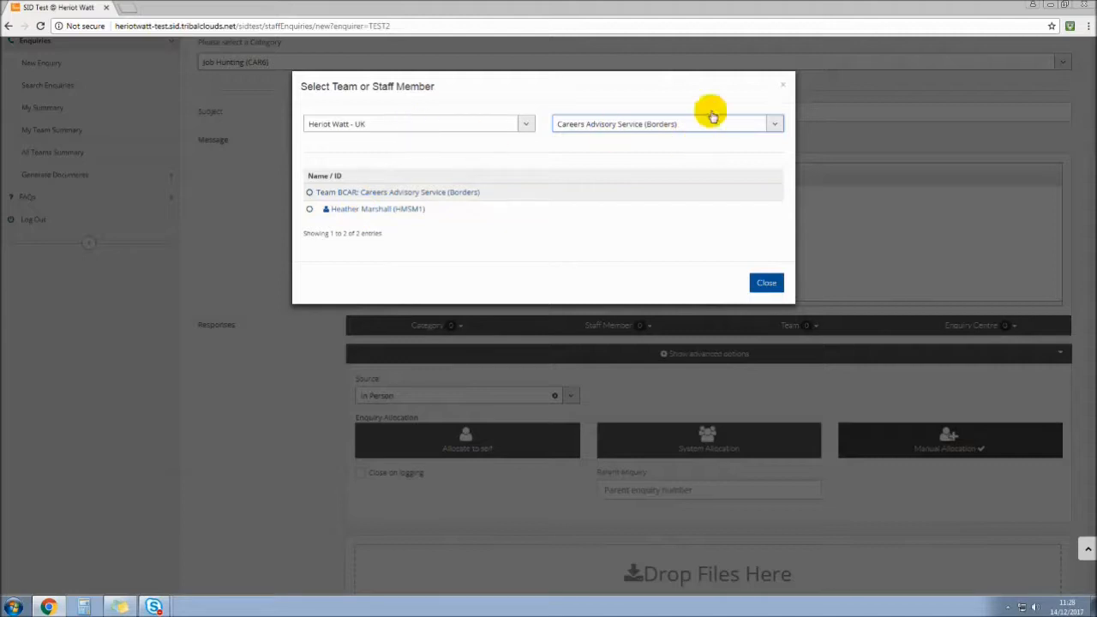
Examine the available enquiry centres and teams for manual allocation, and close the selection without choosing anyone.
{"action": "left_click", "coordinate": [391, 122]}
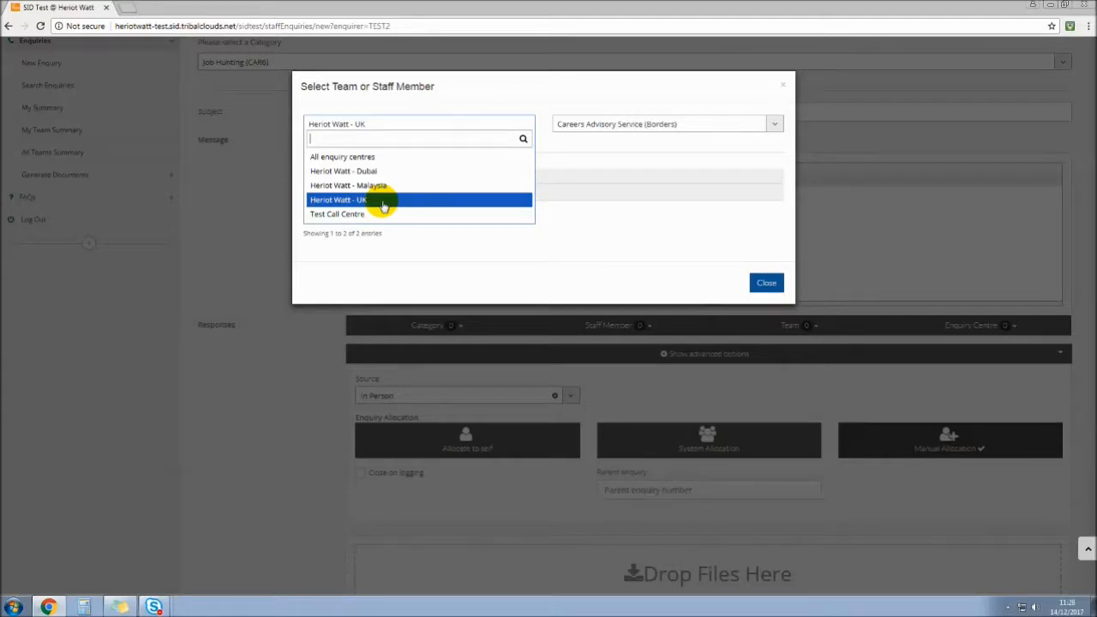
{"action": "left_click", "coordinate": [677, 130]}
{"action": "left_click", "coordinate": [685, 124]}
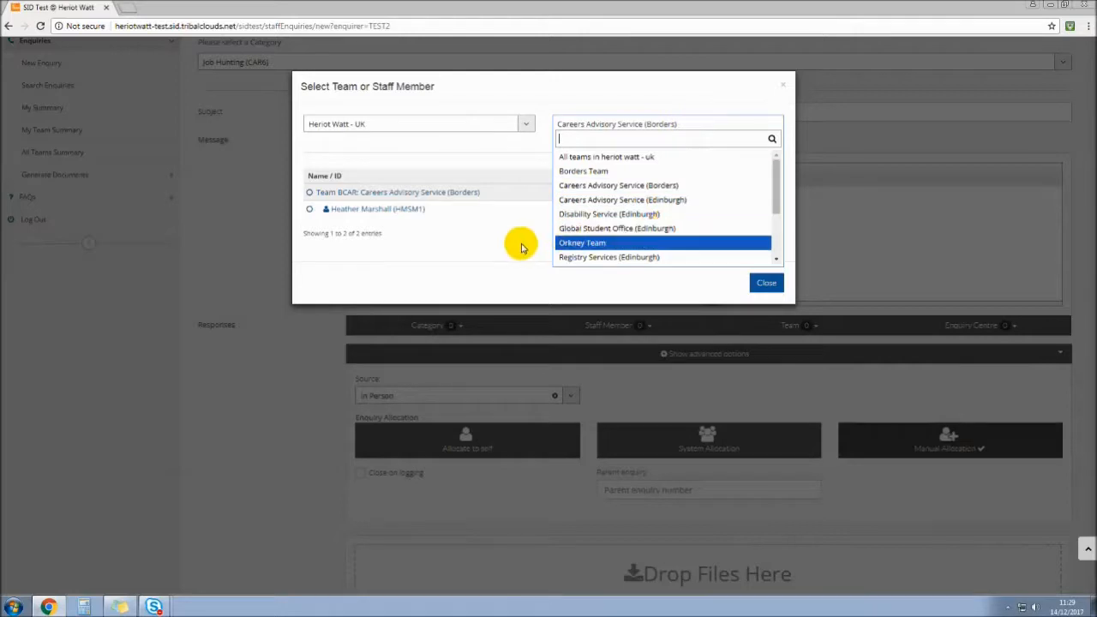
{"action": "left_click", "coordinate": [473, 239]}
{"action": "left_click", "coordinate": [773, 283]}
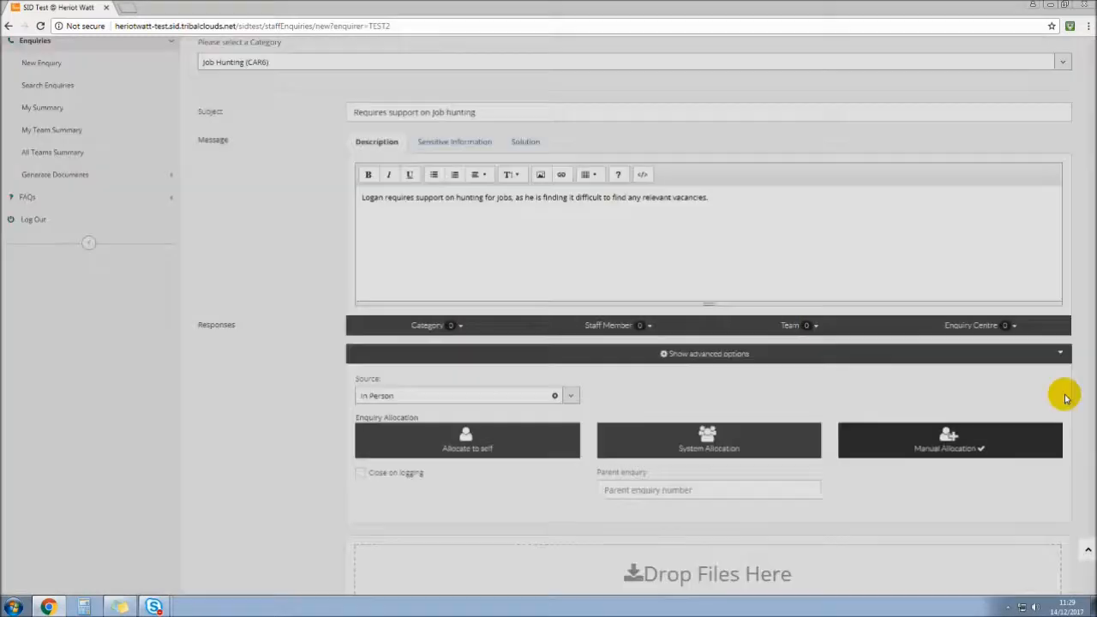
Set the enquiry allocation back to System Allocation.
{"action": "left_click", "coordinate": [740, 446]}
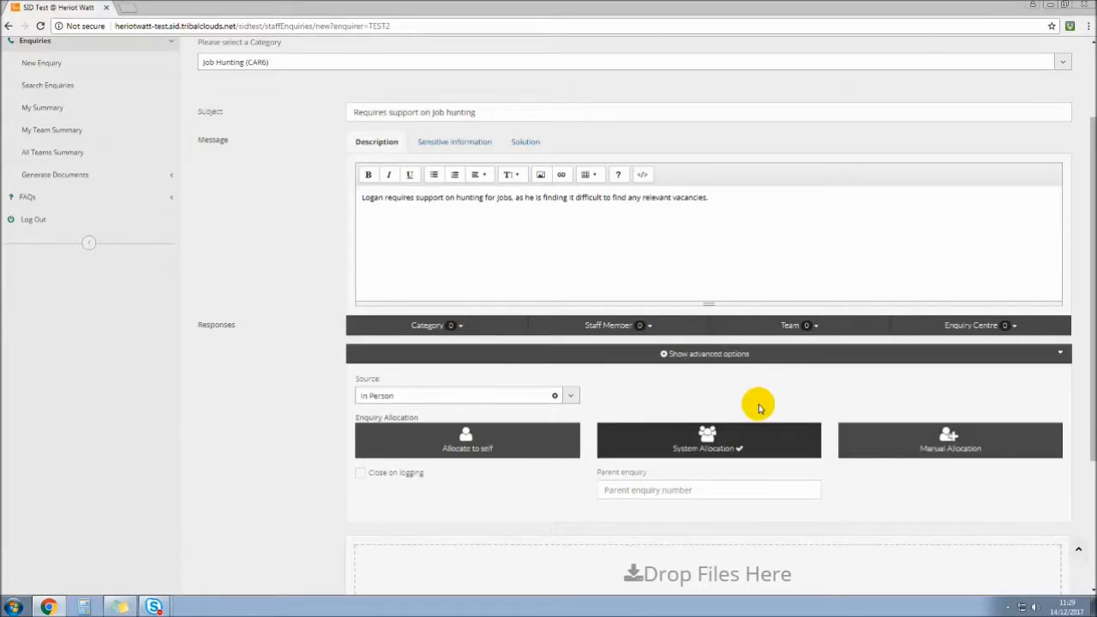
{"action": "scroll", "coordinate": [758, 408], "scroll_direction": "down", "scroll_amount": 1}
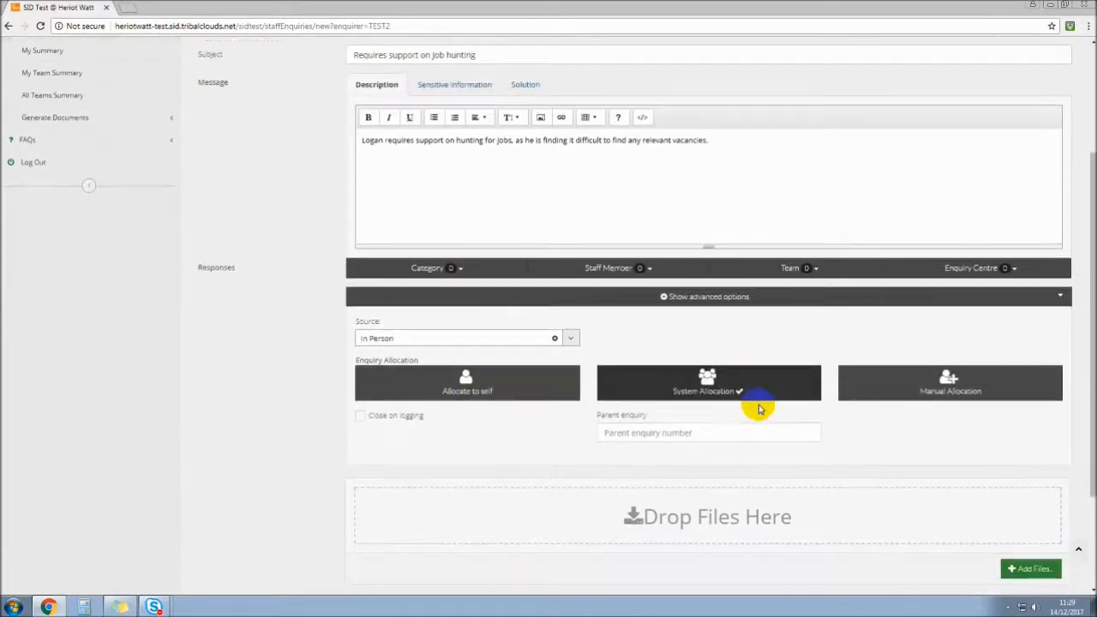
{"action": "left_click", "coordinate": [469, 388]}
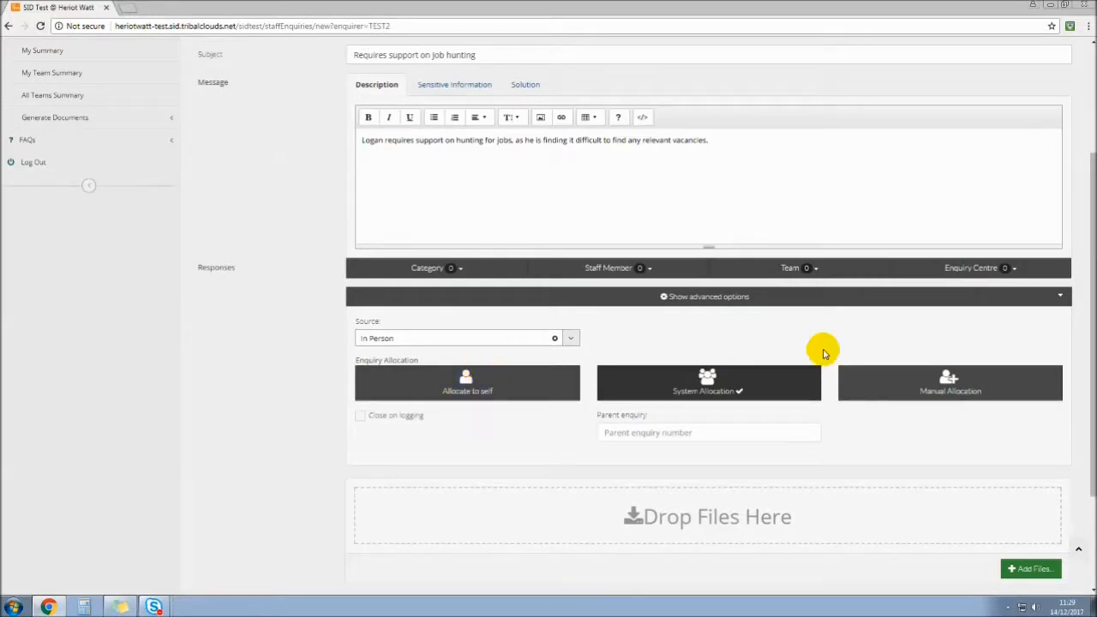
{"action": "left_click", "coordinate": [901, 384]}
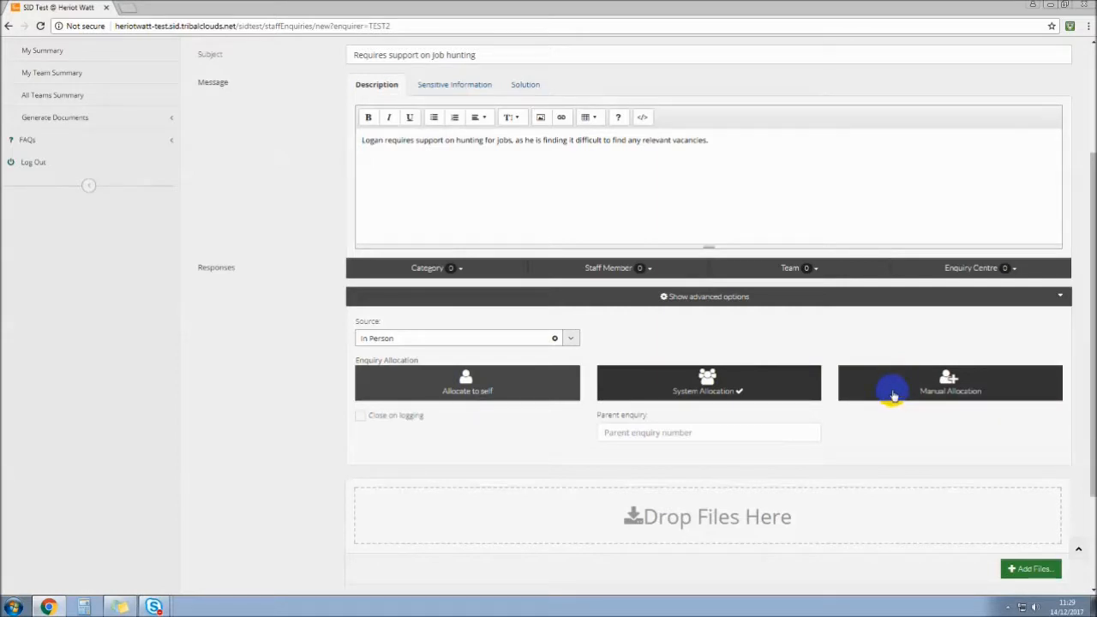
Examine the parent enquiry number field and the remaining options below it on the enquiry form.
{"action": "scroll", "coordinate": [888, 401], "scroll_direction": "down", "scroll_amount": 1}
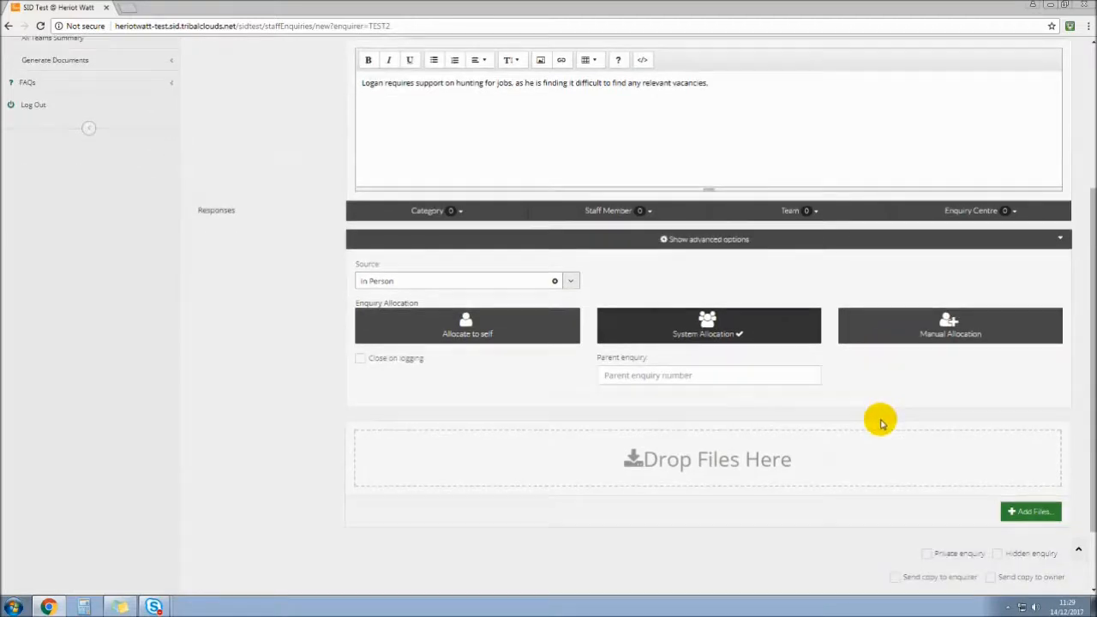
{"action": "scroll", "coordinate": [856, 403], "scroll_direction": "down", "scroll_amount": 1}
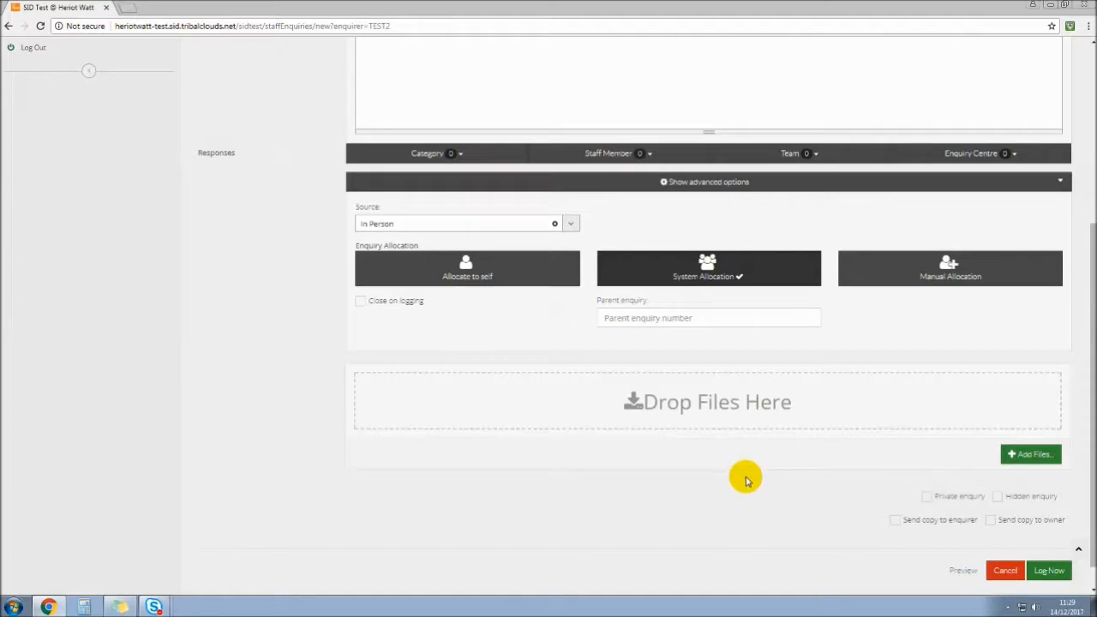
{"action": "left_click", "coordinate": [642, 317]}
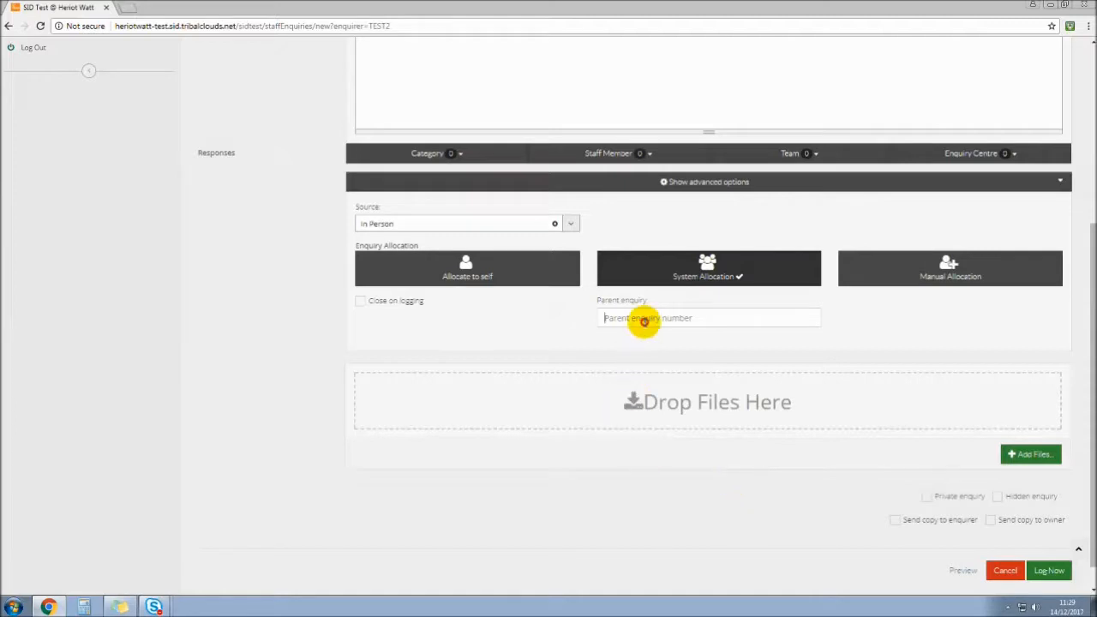
{"action": "scroll", "coordinate": [638, 444], "scroll_direction": "up", "scroll_amount": 2}
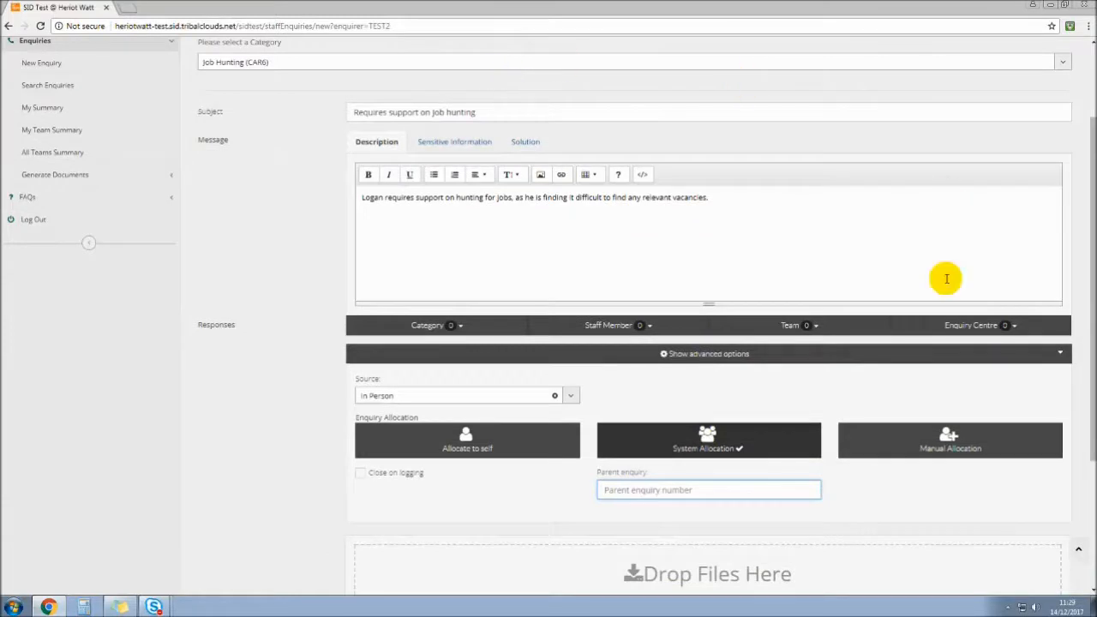
{"action": "scroll", "coordinate": [930, 462], "scroll_direction": "down", "scroll_amount": 2}
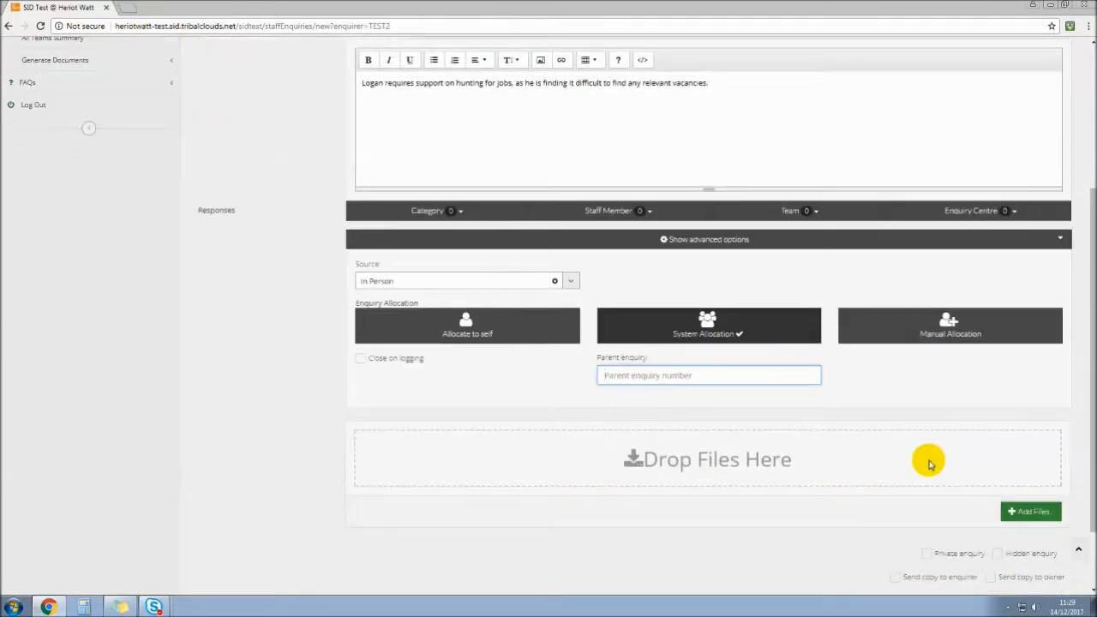
{"action": "scroll", "coordinate": [928, 463], "scroll_direction": "down", "scroll_amount": 1}
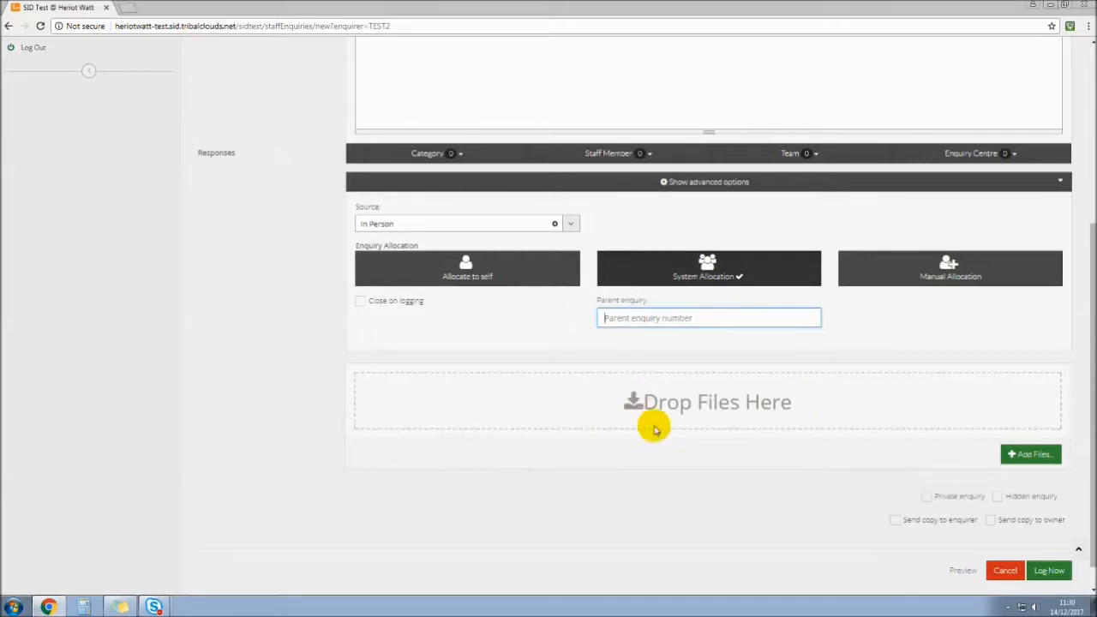
View how files are attached to the enquiry in the file picker, and cancel without selecting one.
{"action": "left_click", "coordinate": [1045, 463]}
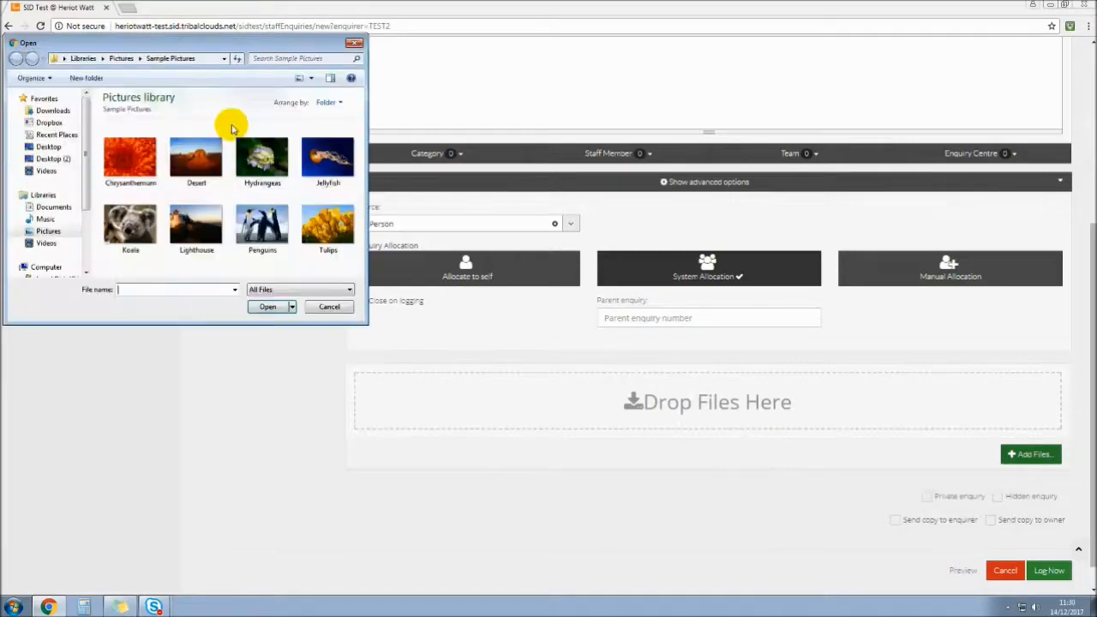
{"action": "left_click_drag", "start_coordinate": [201, 43], "coordinate": [644, 115]}
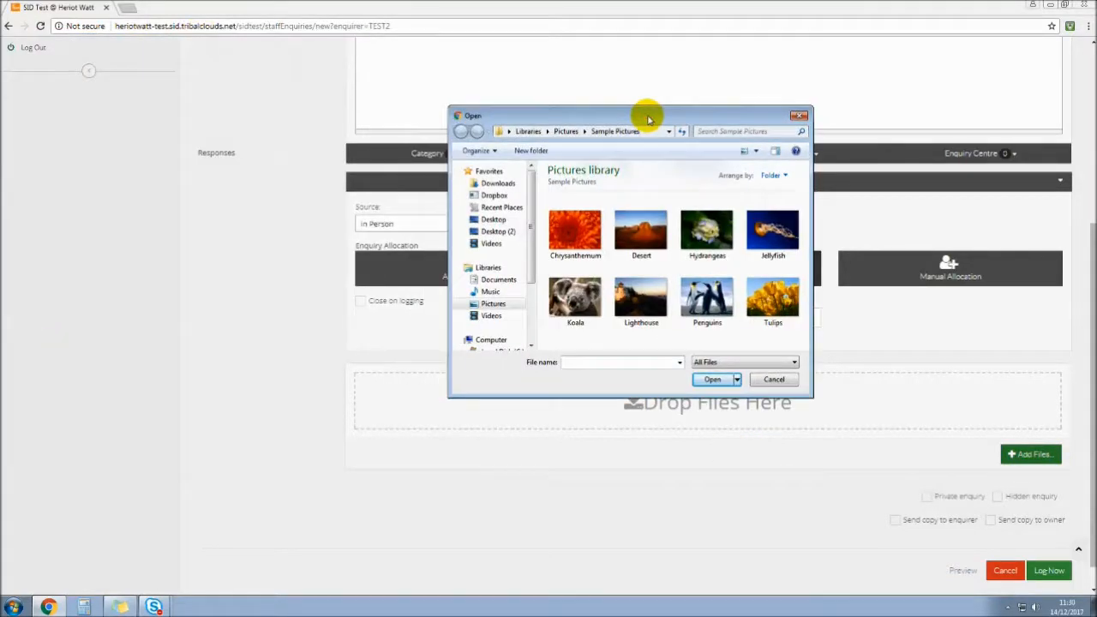
{"action": "left_click", "coordinate": [774, 379]}
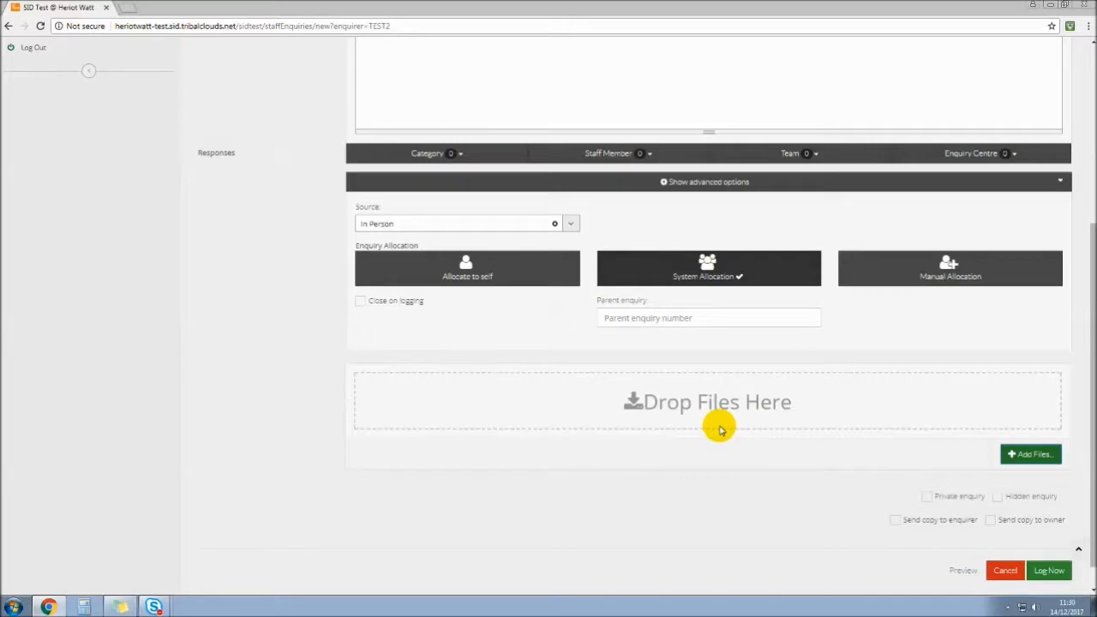
Review the completed Job Hunting enquiry form from beginning to end and log the enquiry.
{"action": "scroll", "coordinate": [718, 442], "scroll_direction": "down", "scroll_amount": 1}
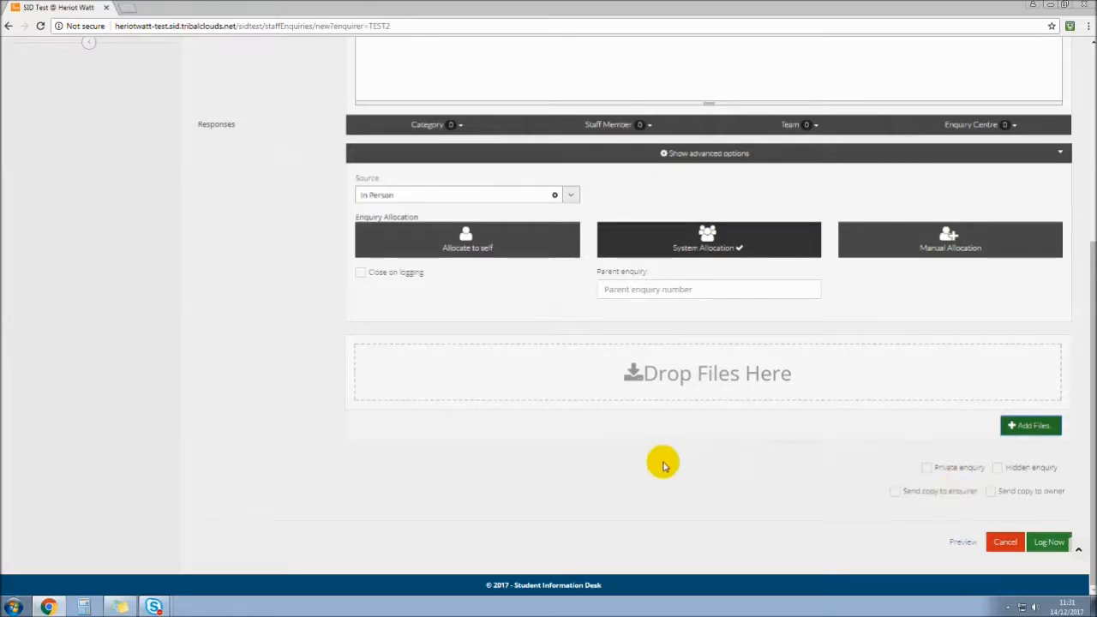
{"action": "scroll", "coordinate": [631, 497], "scroll_direction": "up", "scroll_amount": 2}
{"action": "scroll", "coordinate": [634, 497], "scroll_direction": "up", "scroll_amount": 2}
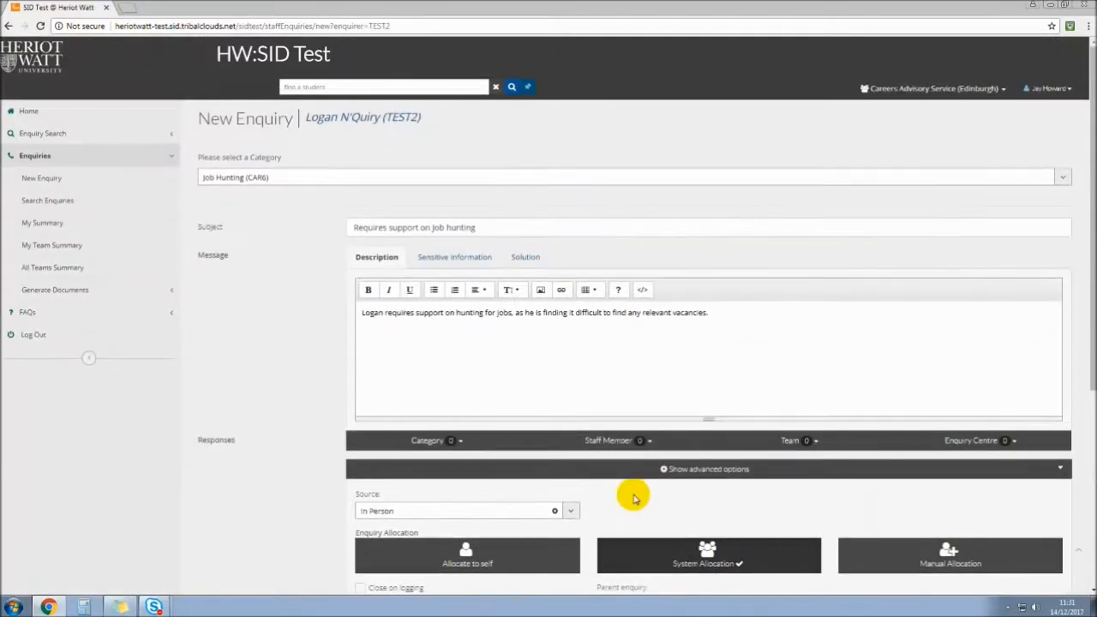
{"action": "scroll", "coordinate": [634, 497], "scroll_direction": "down", "scroll_amount": 3}
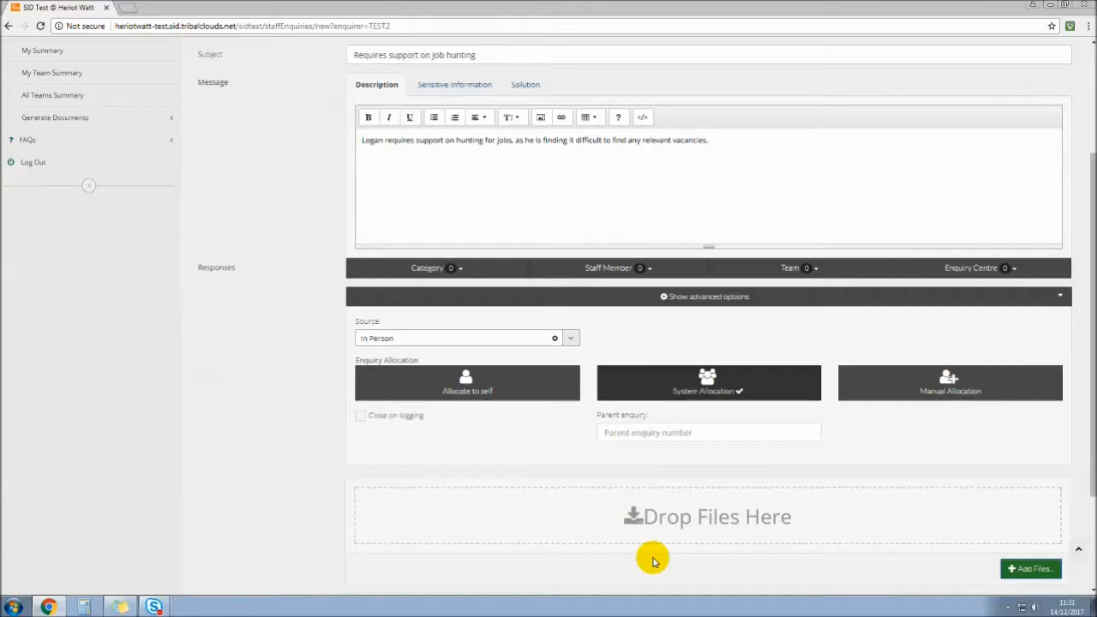
{"action": "scroll", "coordinate": [653, 560], "scroll_direction": "down", "scroll_amount": 1}
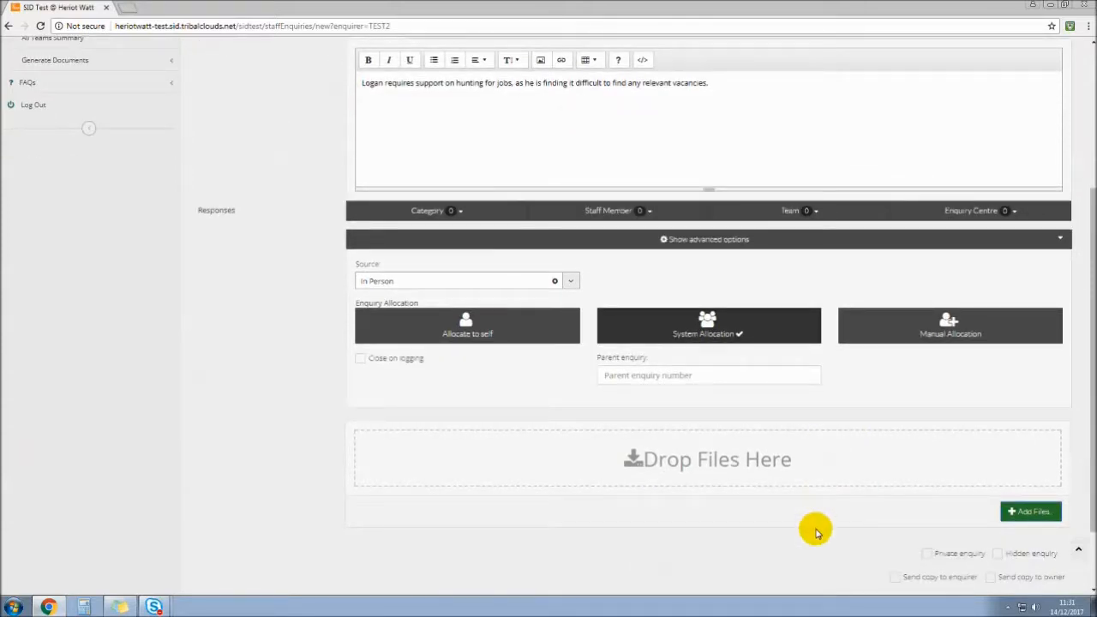
{"action": "scroll", "coordinate": [815, 531], "scroll_direction": "down", "scroll_amount": 2}
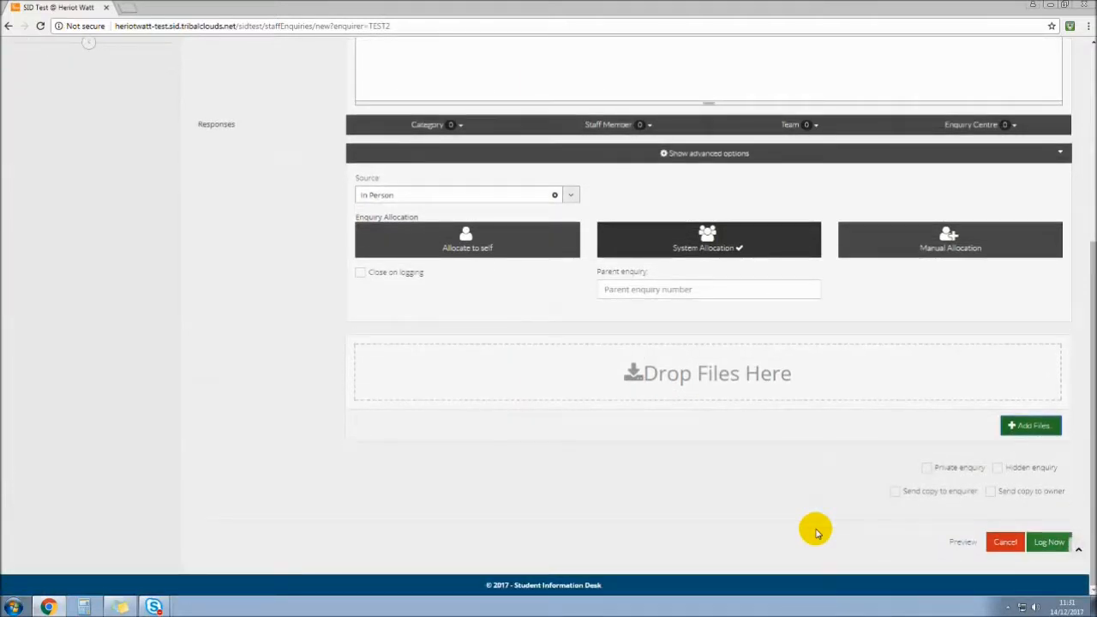
{"action": "left_click", "coordinate": [1059, 547]}
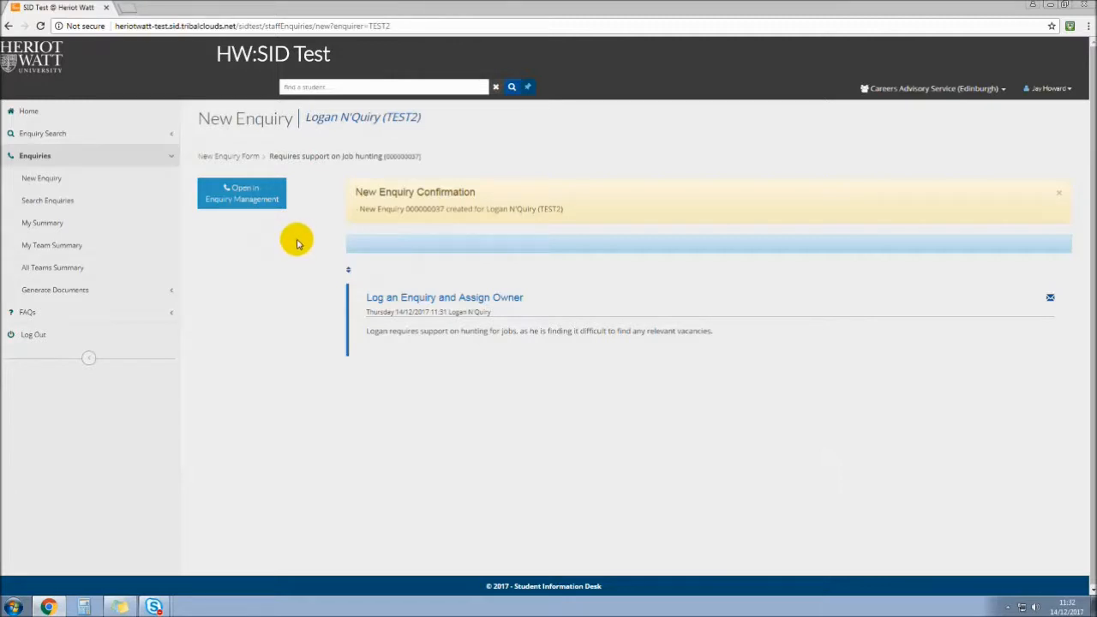
Start another new enquiry for the first recently viewed student in the Student Finder.
{"action": "left_click", "coordinate": [513, 93]}
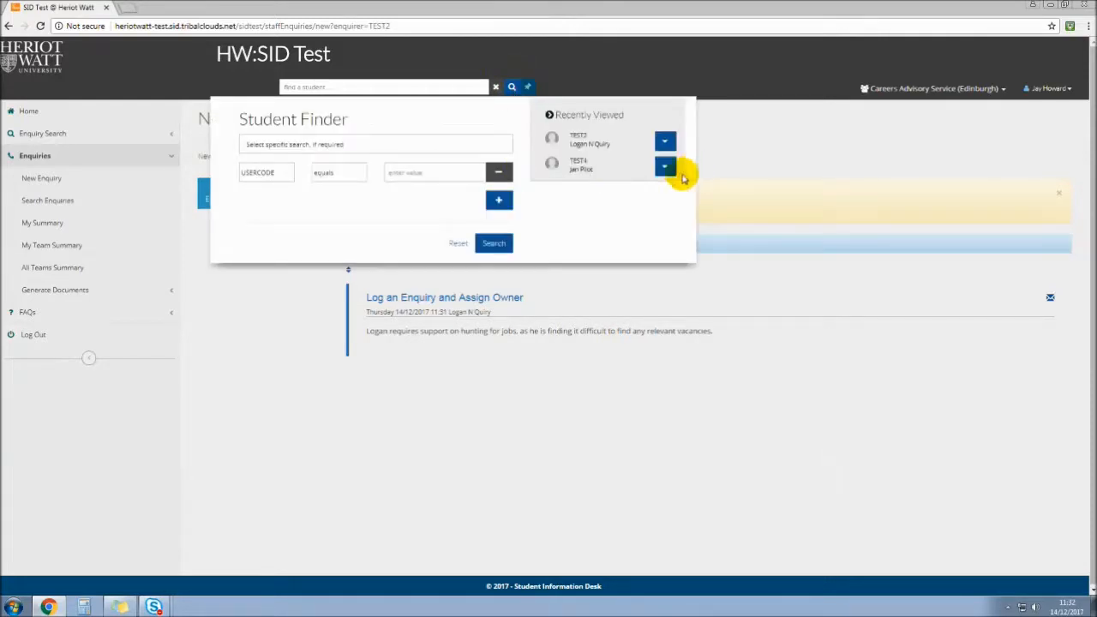
{"action": "left_click", "coordinate": [667, 139]}
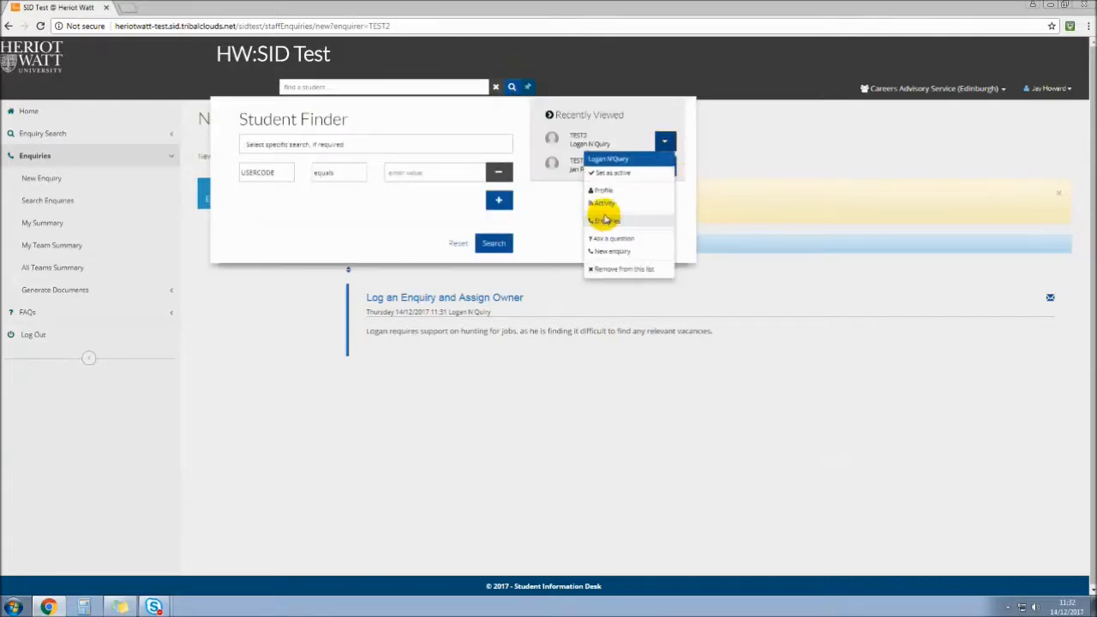
{"action": "left_click", "coordinate": [623, 252]}
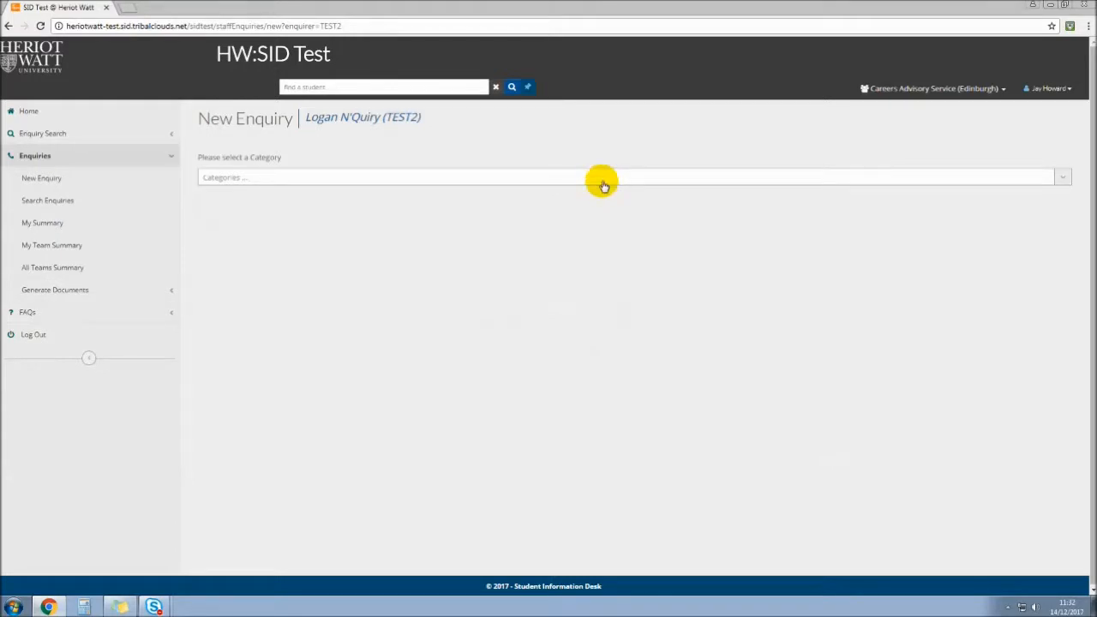
Start a new enquiry for the second recently viewed student, using the category Careers Events & Workshops (CAR2).
{"action": "left_click", "coordinate": [525, 87]}
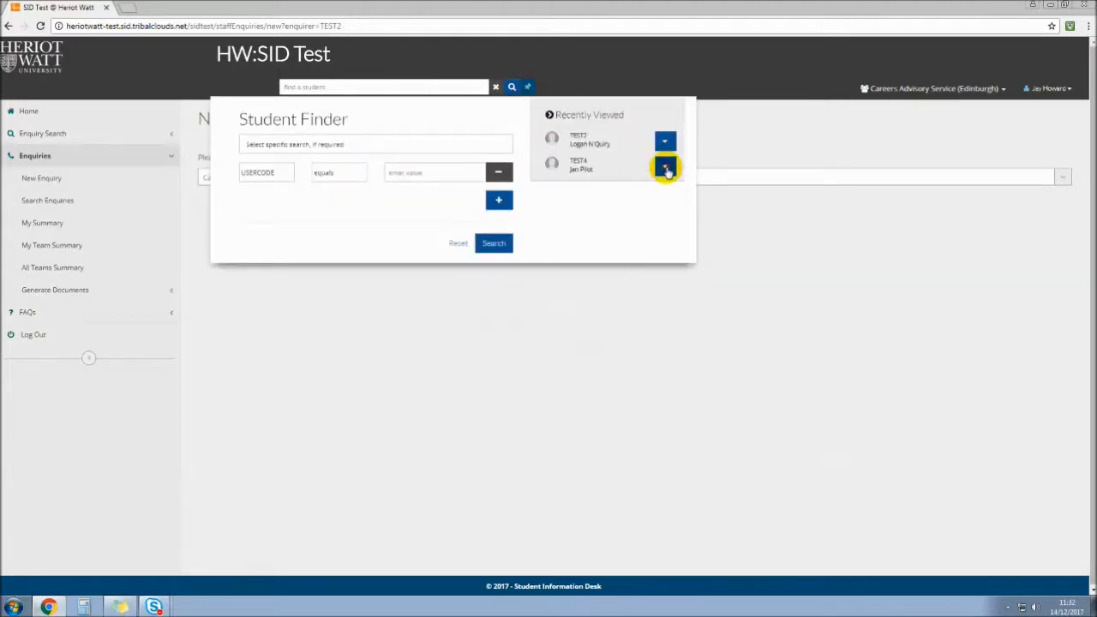
{"action": "left_click", "coordinate": [666, 168]}
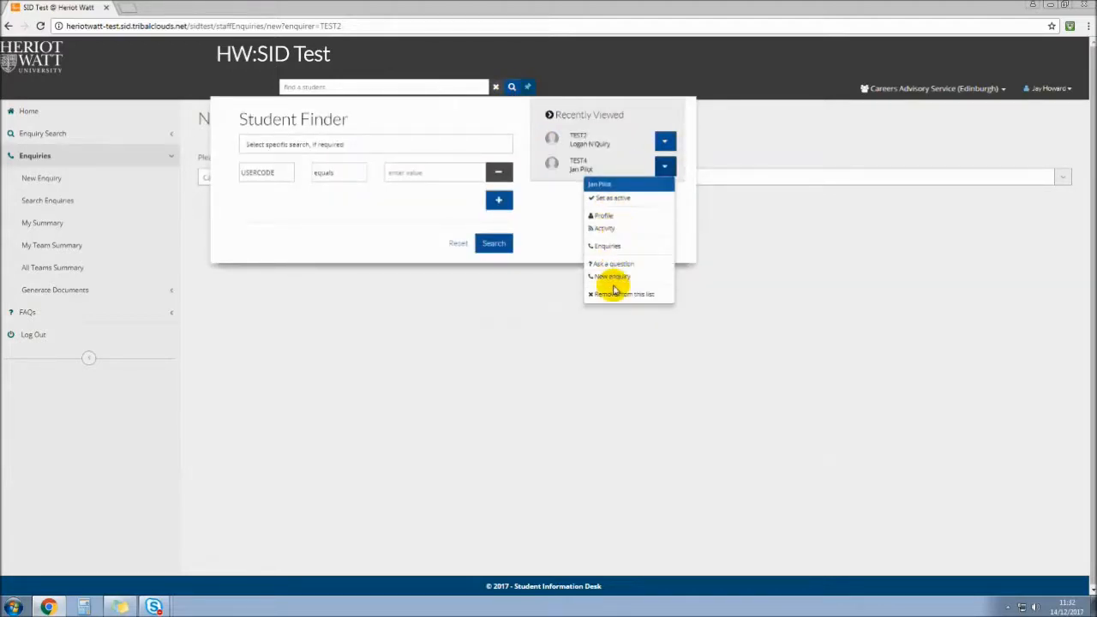
{"action": "left_click", "coordinate": [612, 277]}
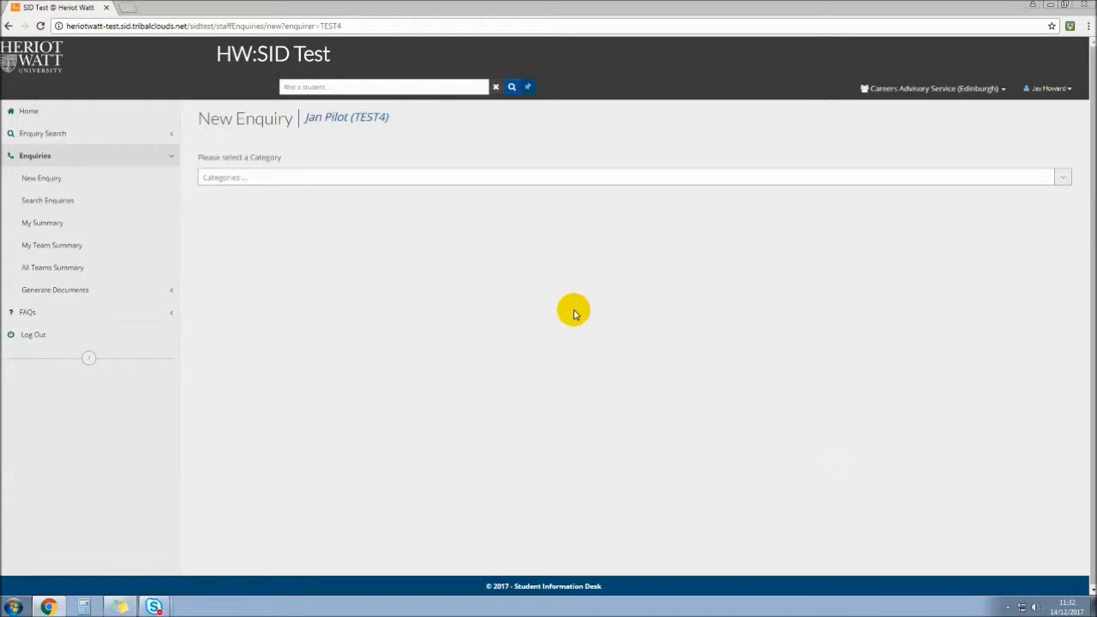
{"action": "left_click", "coordinate": [553, 182]}
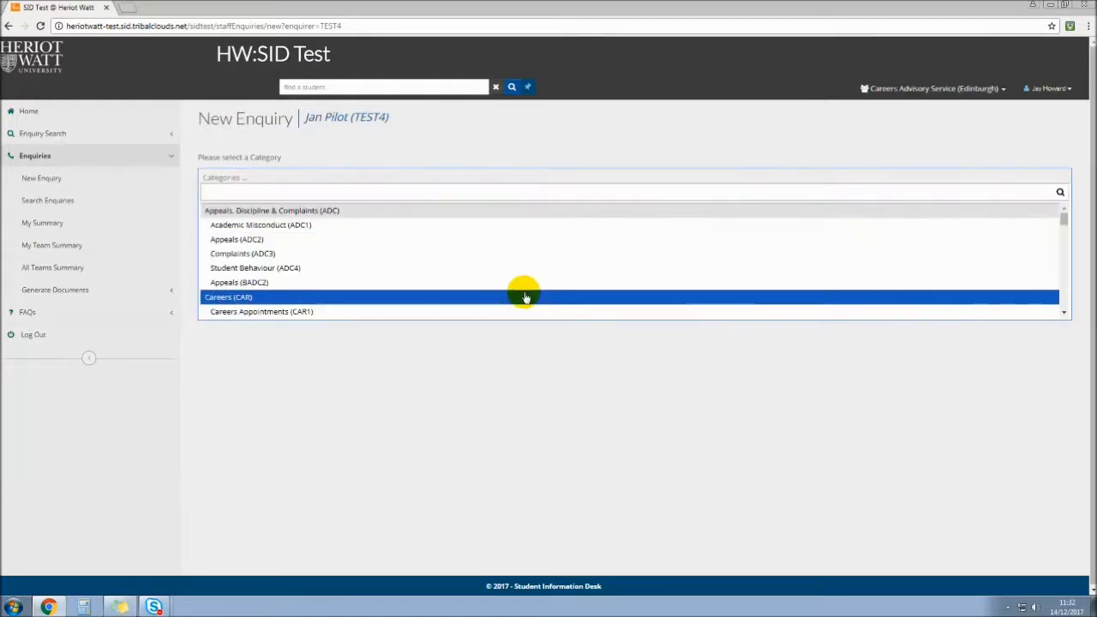
{"action": "scroll", "coordinate": [525, 295], "scroll_direction": "down", "scroll_amount": 1}
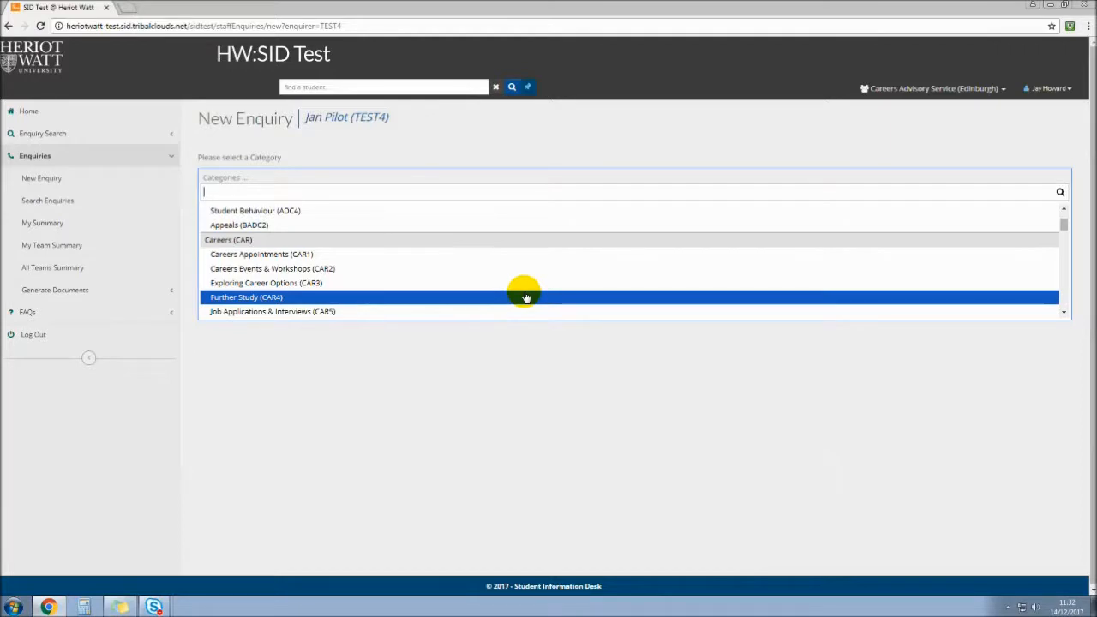
{"action": "left_click", "coordinate": [452, 276]}
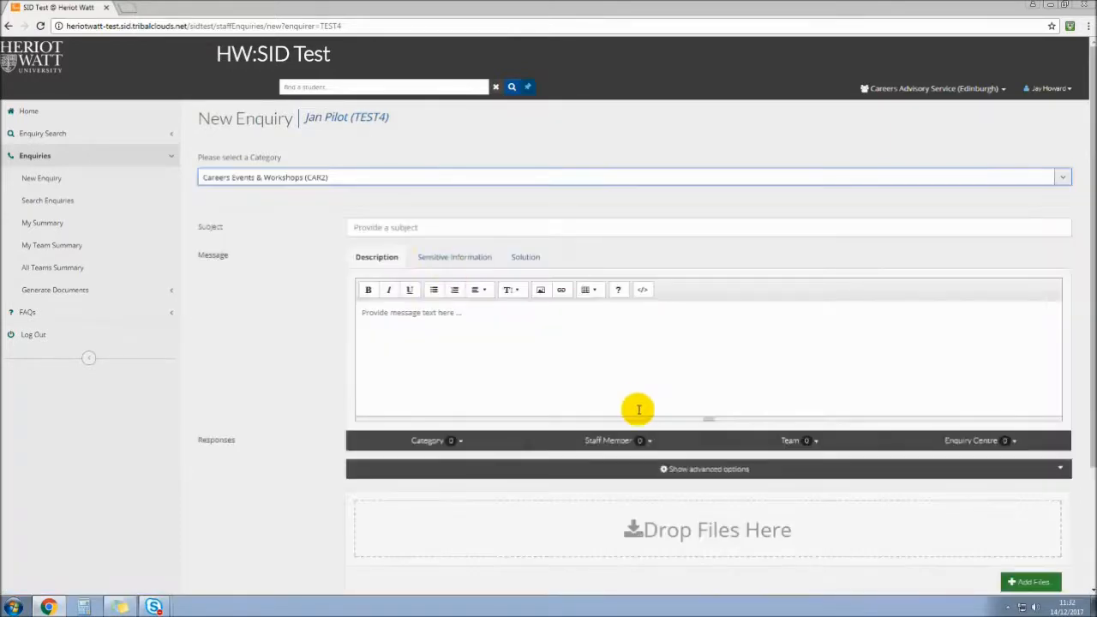
Give the enquiry the subject "When are the Events Dates" and describe that the student asked when the next event dates are.
{"action": "left_click", "coordinate": [364, 228]}
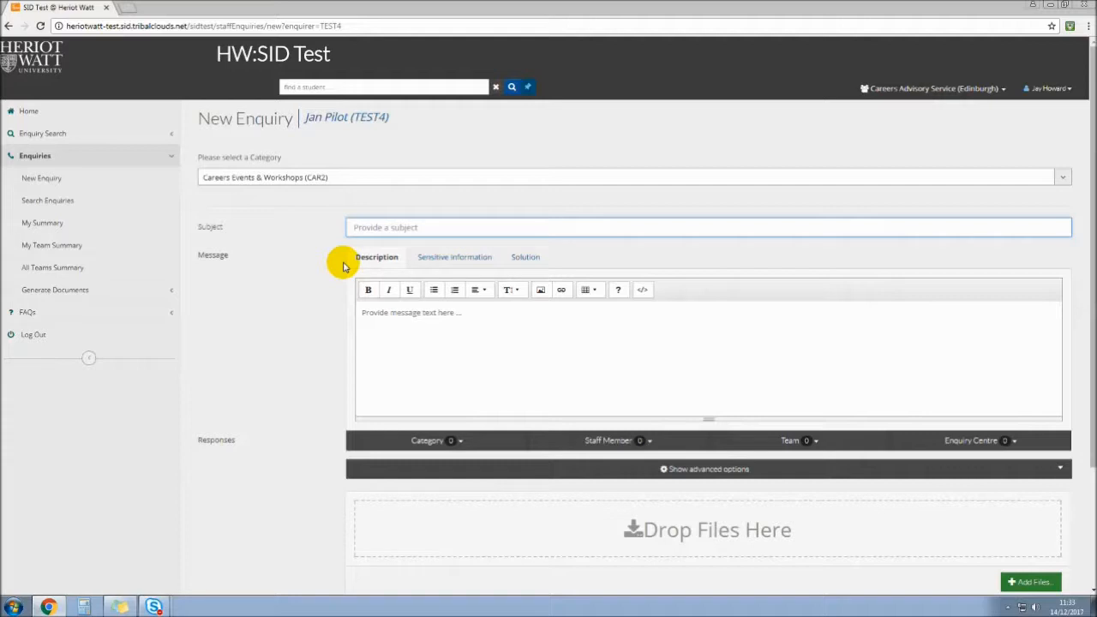
{"action": "type", "text": "When"}
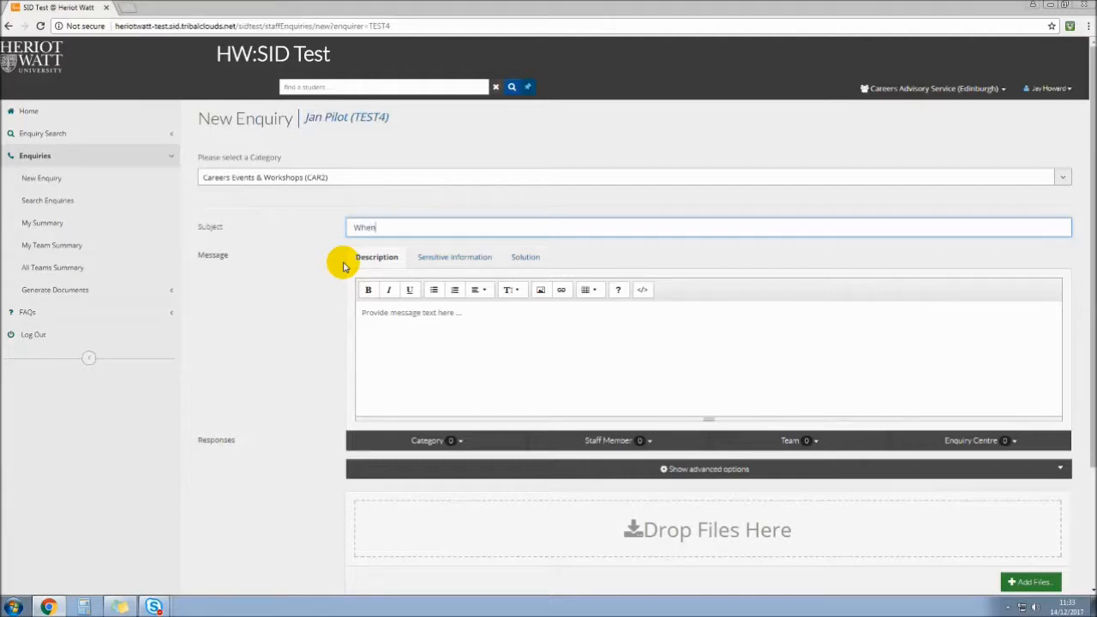
{"action": "type", "text": " are the Events Dates"}
{"action": "key", "text": "Tab"}
{"action": "key", "text": "Tab"}
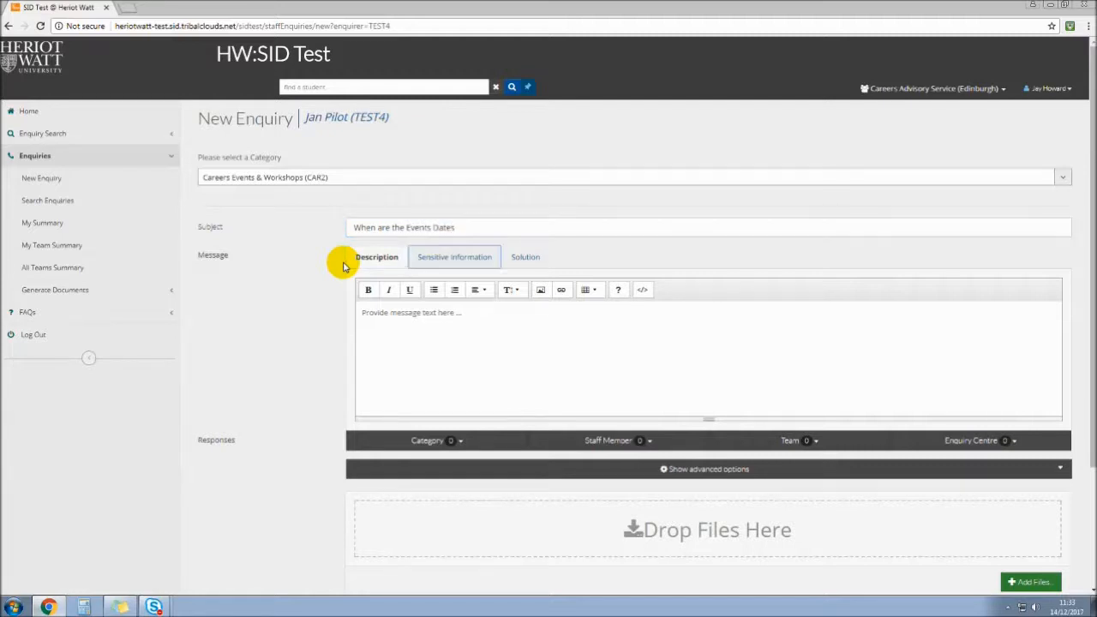
{"action": "left_click", "coordinate": [376, 321]}
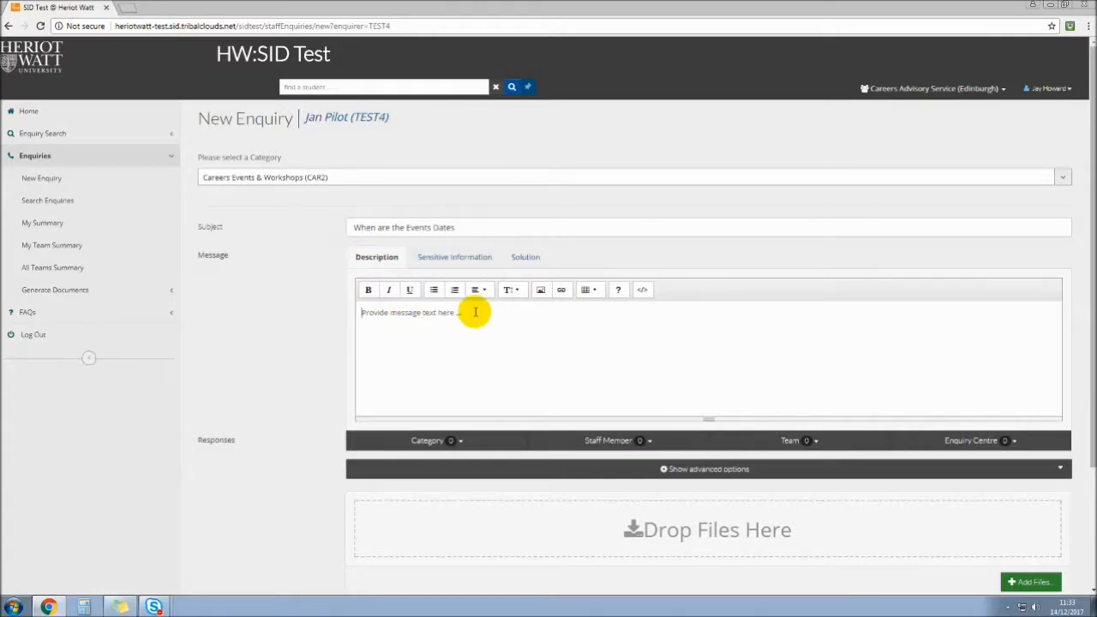
{"action": "type", "text": "Jan asked when the next event dates are."}
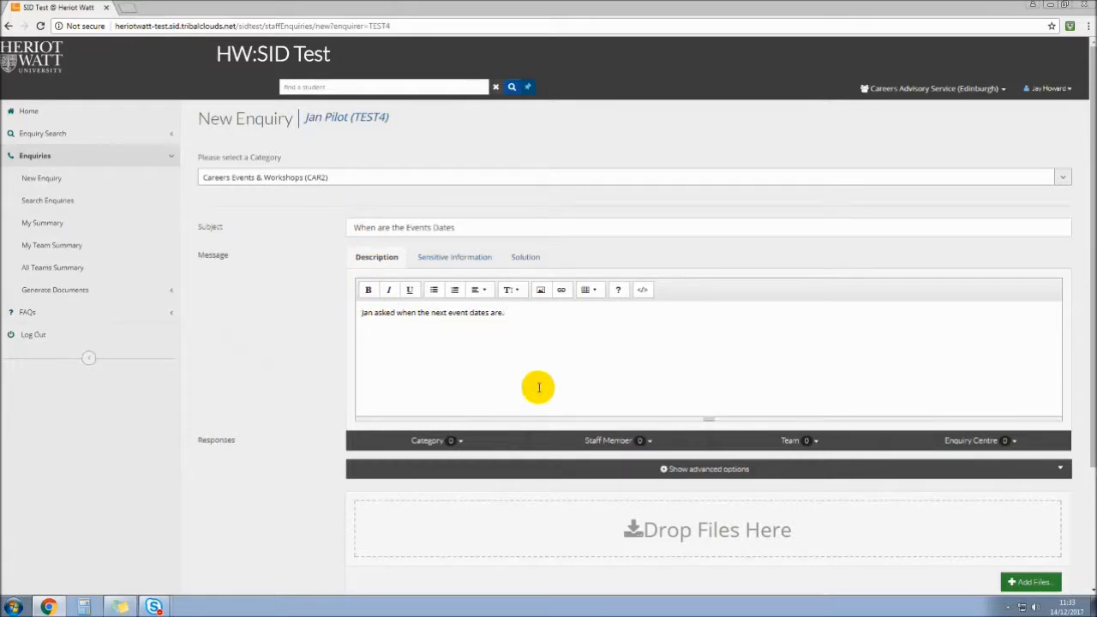
Record as the enquiry's solution that the student was advised the next Event is on 4 Jan 2018 in the Library.
{"action": "left_click", "coordinate": [526, 257]}
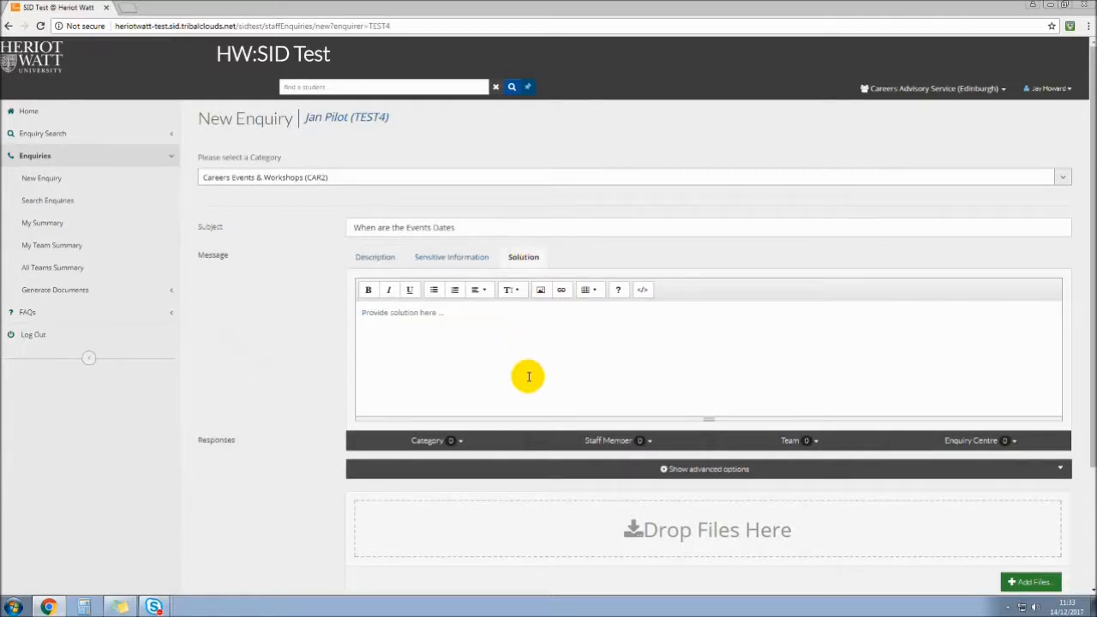
{"action": "left_click", "coordinate": [415, 317]}
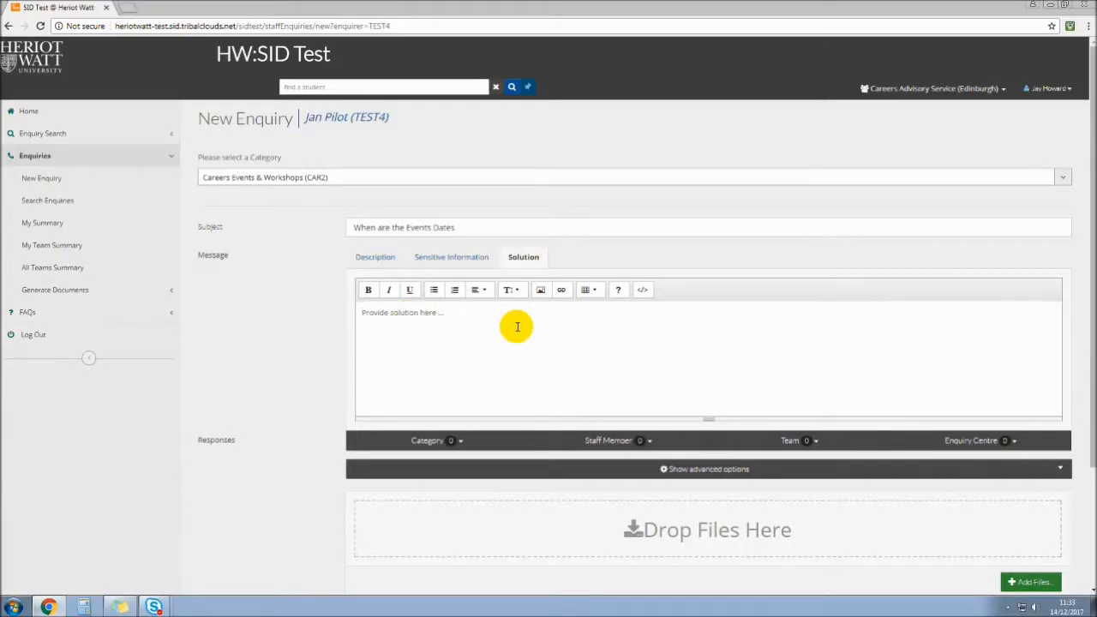
{"action": "type", "text": "Advised Jan that the next Event is on 4 Jan 2018"}
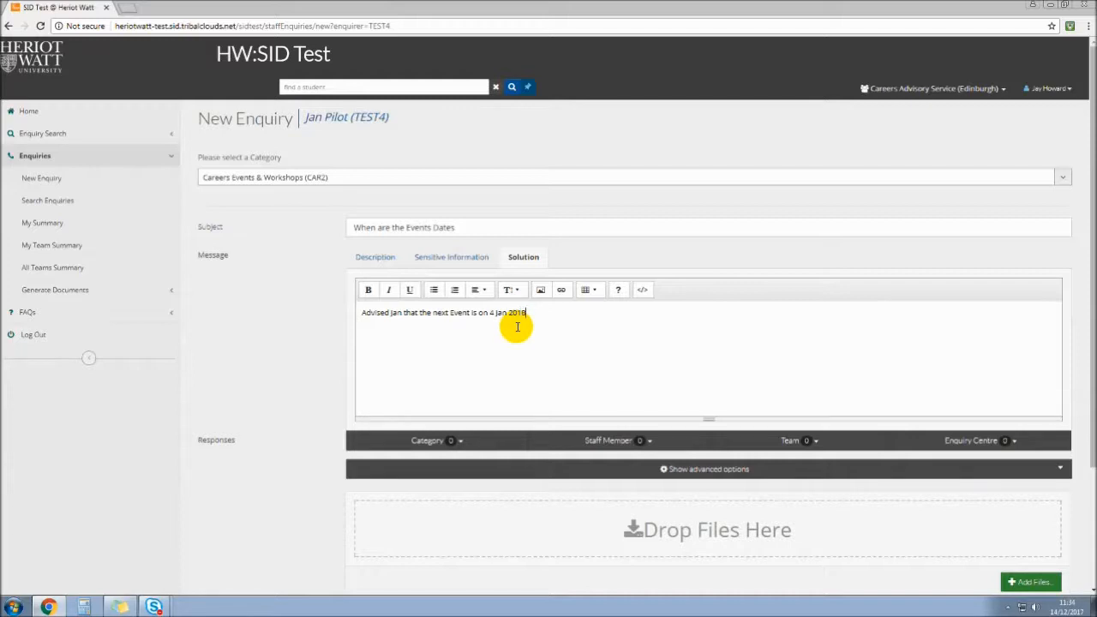
{"action": "type", "text": " in the Library."}
Set the enquiry's source to In Person in the advanced options.
{"action": "scroll", "coordinate": [517, 328], "scroll_direction": "down", "scroll_amount": 3}
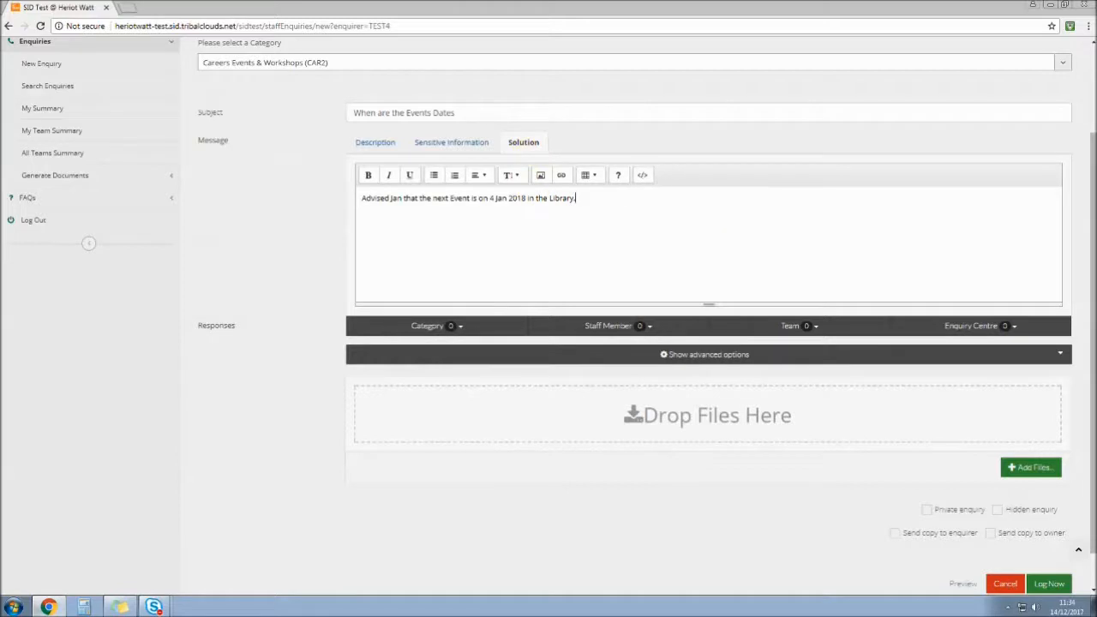
{"action": "left_click", "coordinate": [1052, 355]}
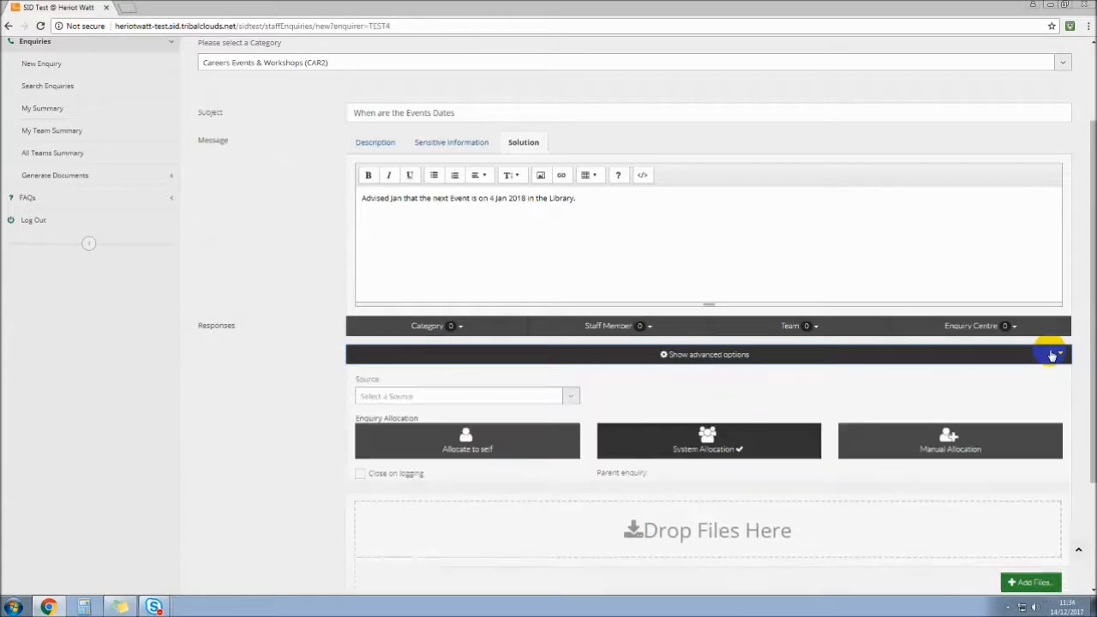
{"action": "left_click", "coordinate": [503, 395]}
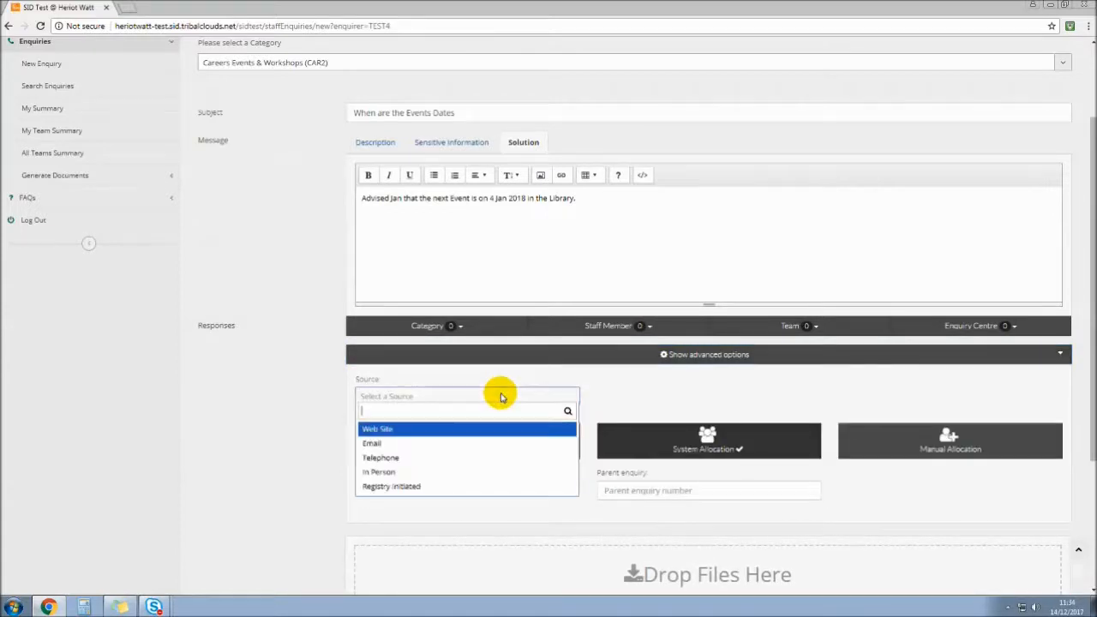
{"action": "left_click", "coordinate": [413, 473]}
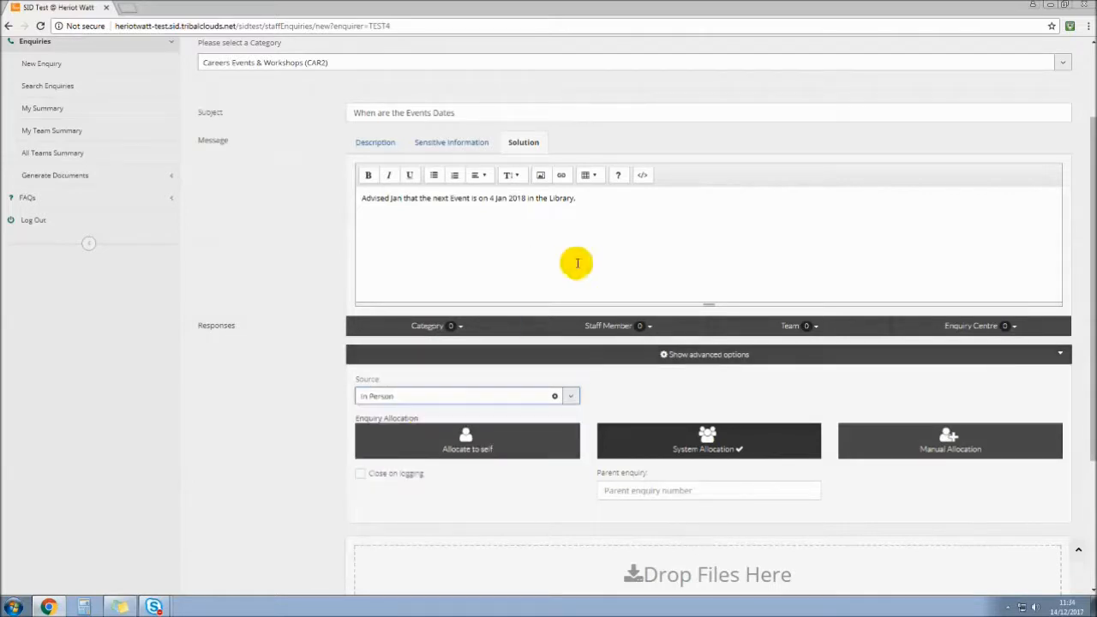
Allocate the enquiry to self and set it to close on logging.
{"action": "left_click", "coordinate": [478, 443]}
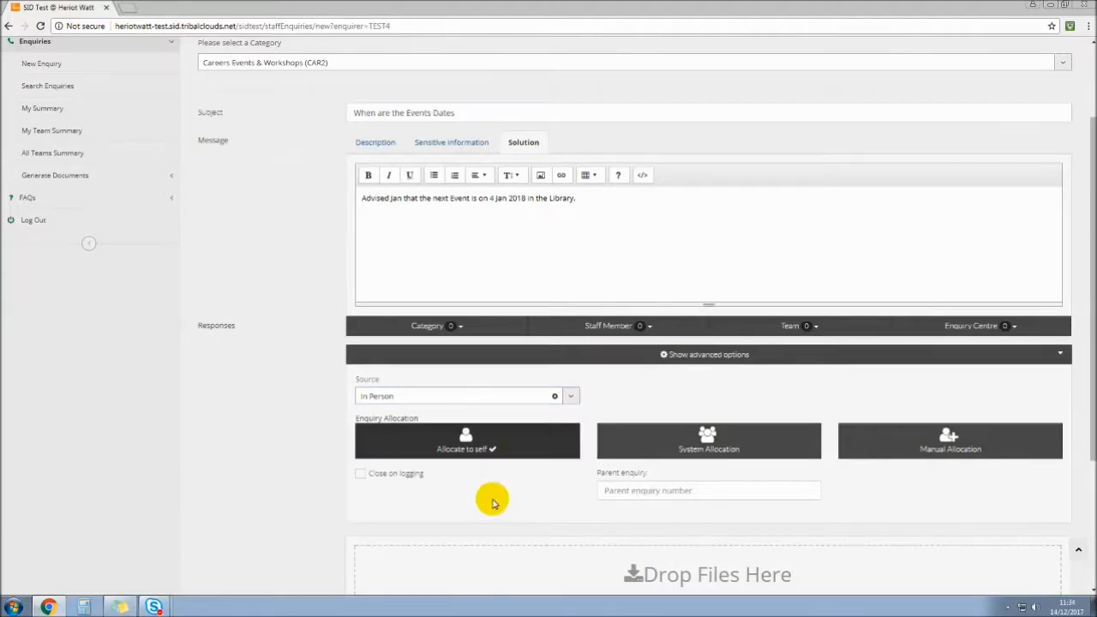
{"action": "scroll", "coordinate": [489, 499], "scroll_direction": "down", "scroll_amount": 1}
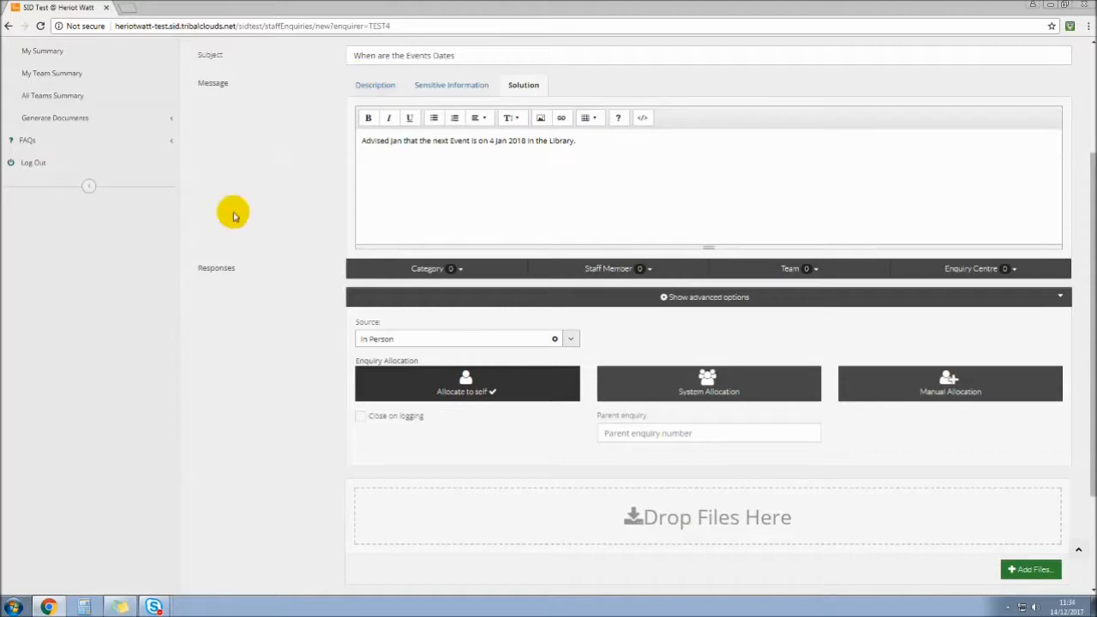
{"action": "left_click", "coordinate": [360, 419]}
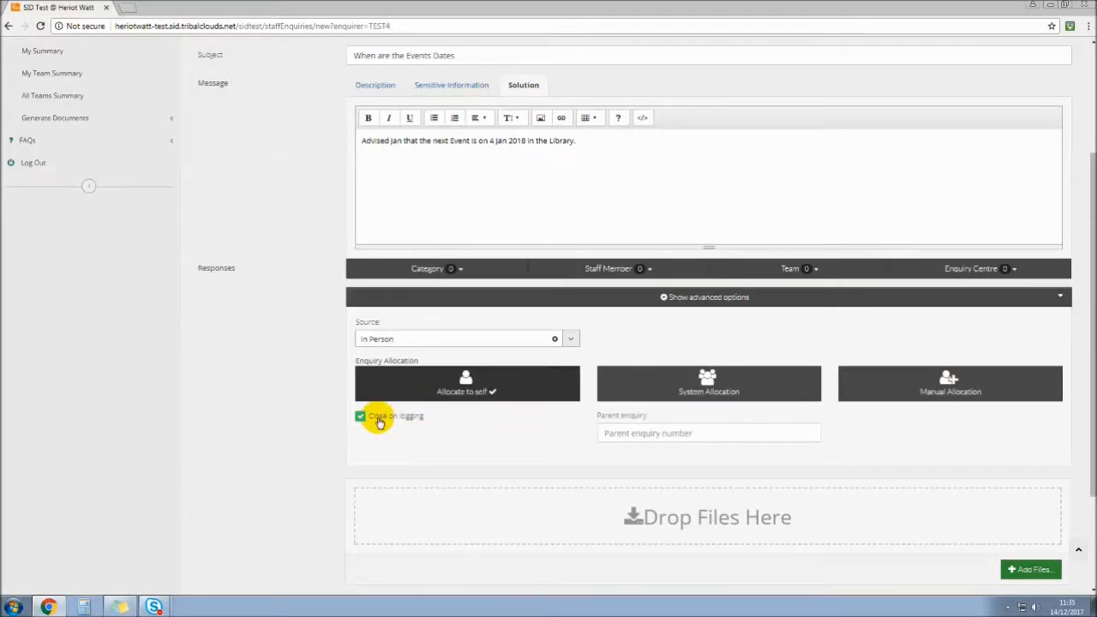
Check the remaining options at the end of the form and log the events enquiry.
{"action": "scroll", "coordinate": [448, 422], "scroll_direction": "down", "scroll_amount": 2}
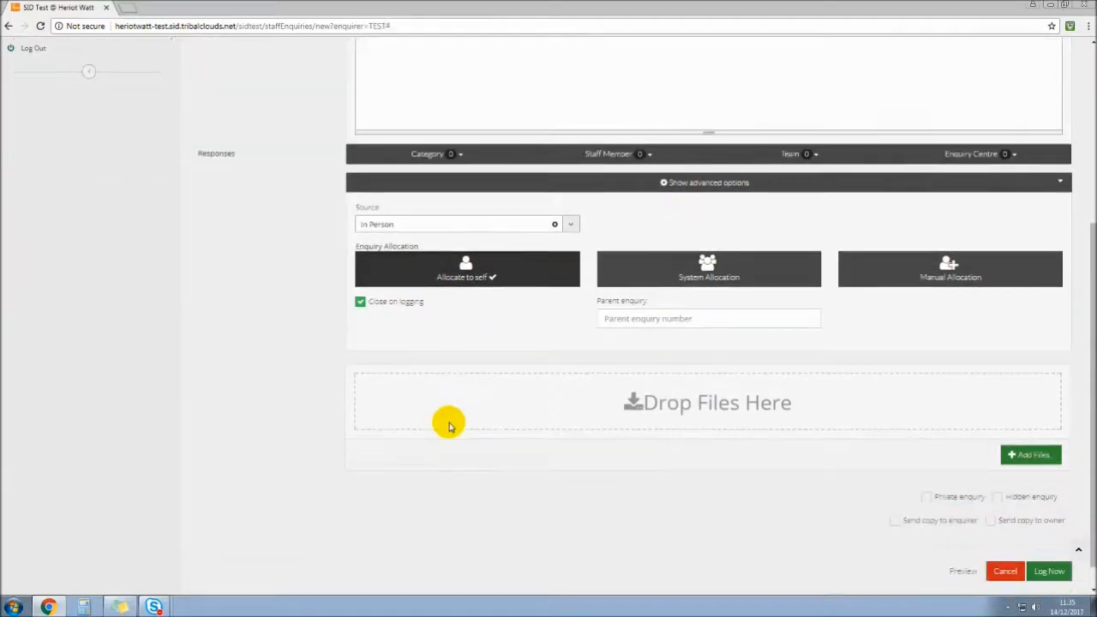
{"action": "scroll", "coordinate": [448, 422], "scroll_direction": "down", "scroll_amount": 1}
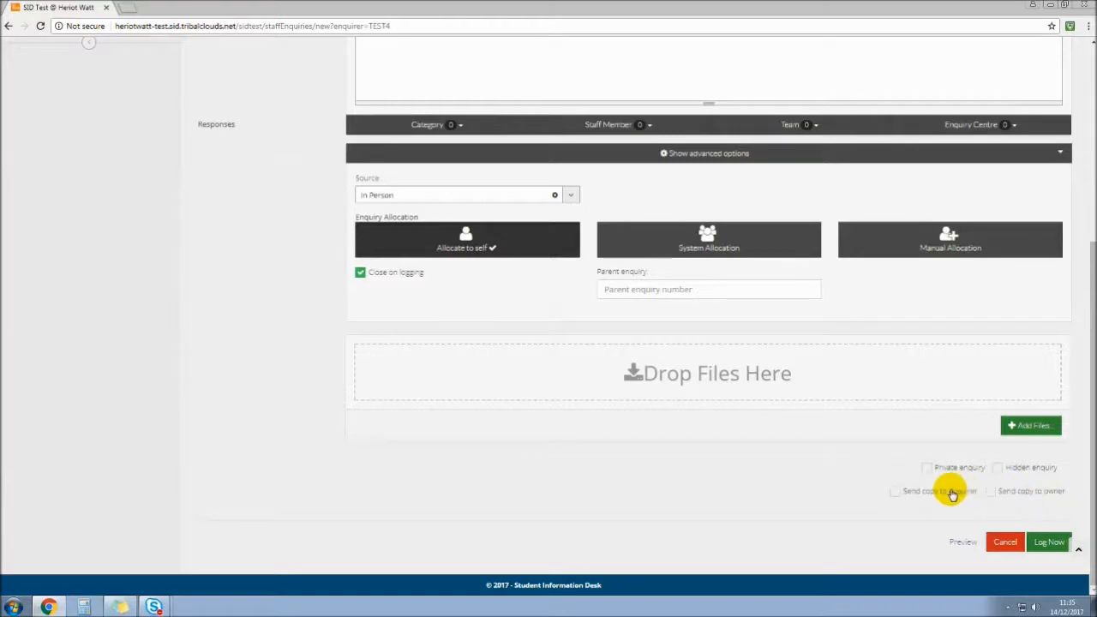
{"action": "left_click", "coordinate": [1047, 543]}
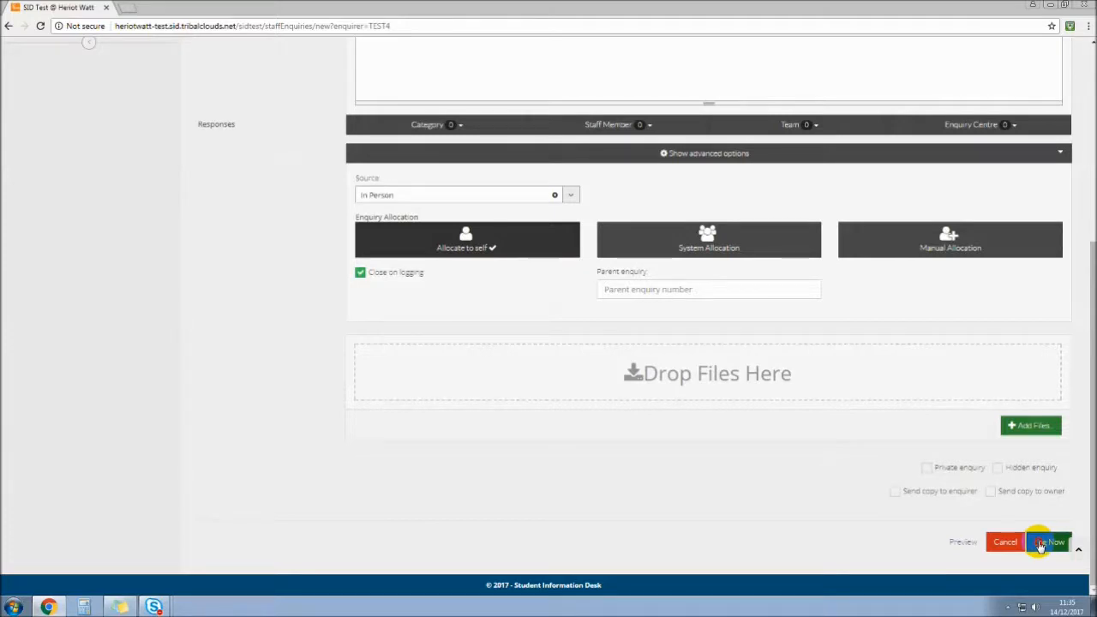
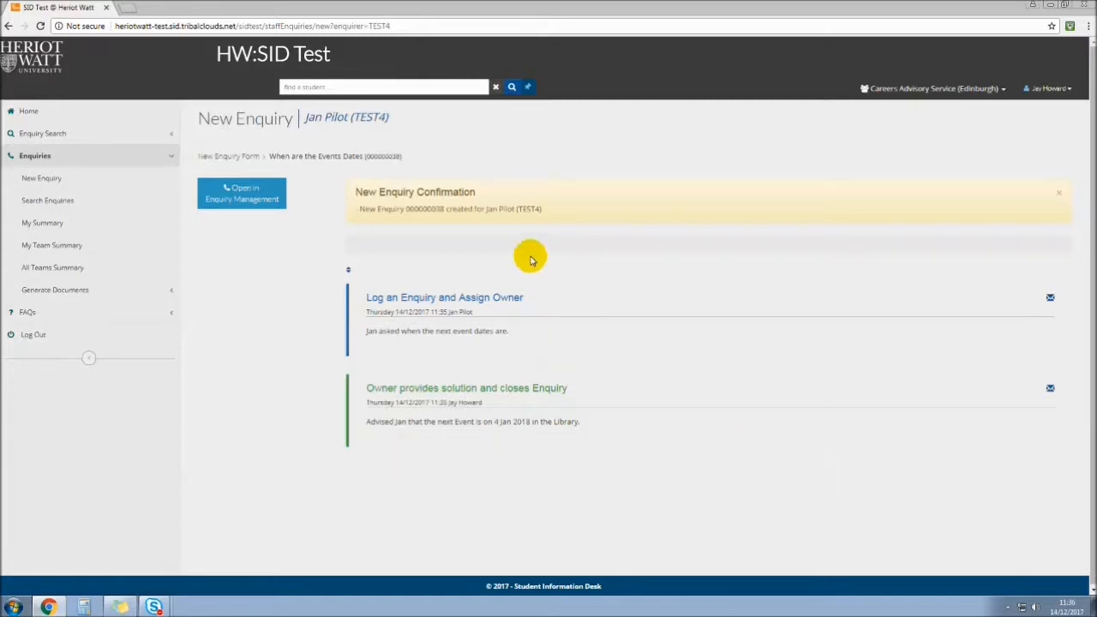
Open the logged events enquiry in Enquiry Management and review its details from beginning to end.
{"action": "left_click", "coordinate": [229, 196]}
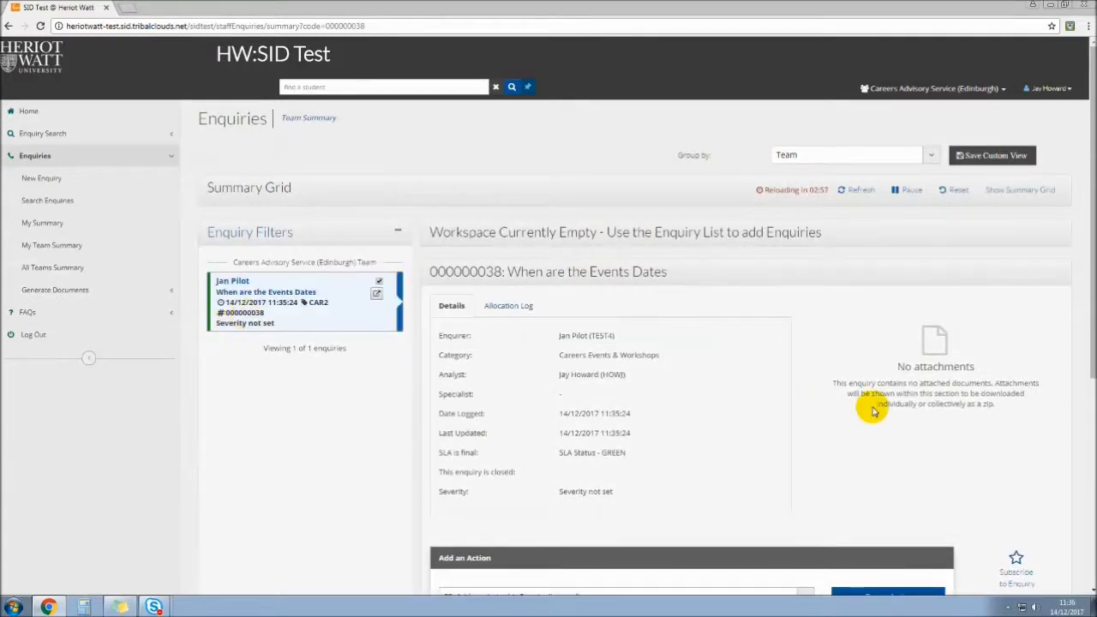
{"action": "scroll", "coordinate": [868, 406], "scroll_direction": "down", "scroll_amount": 3}
{"action": "scroll", "coordinate": [871, 409], "scroll_direction": "up", "scroll_amount": 3}
{"action": "scroll", "coordinate": [872, 410], "scroll_direction": "up", "scroll_amount": 1}
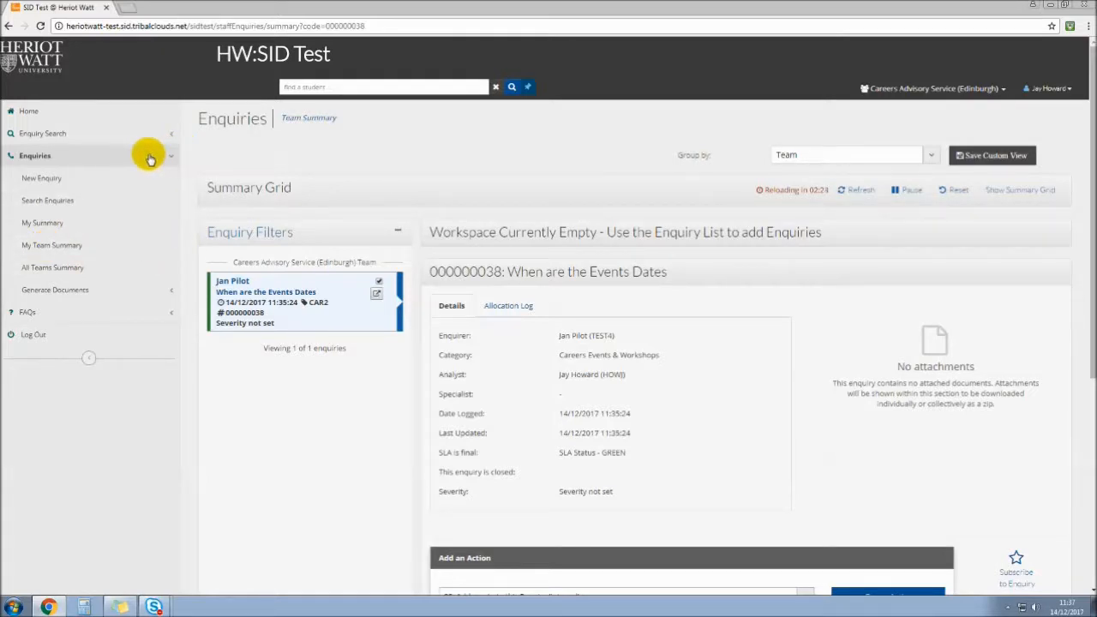
Open My Team Summary, view the summary grid of enquiries by owner, and hide the grid again.
{"action": "left_click", "coordinate": [69, 249]}
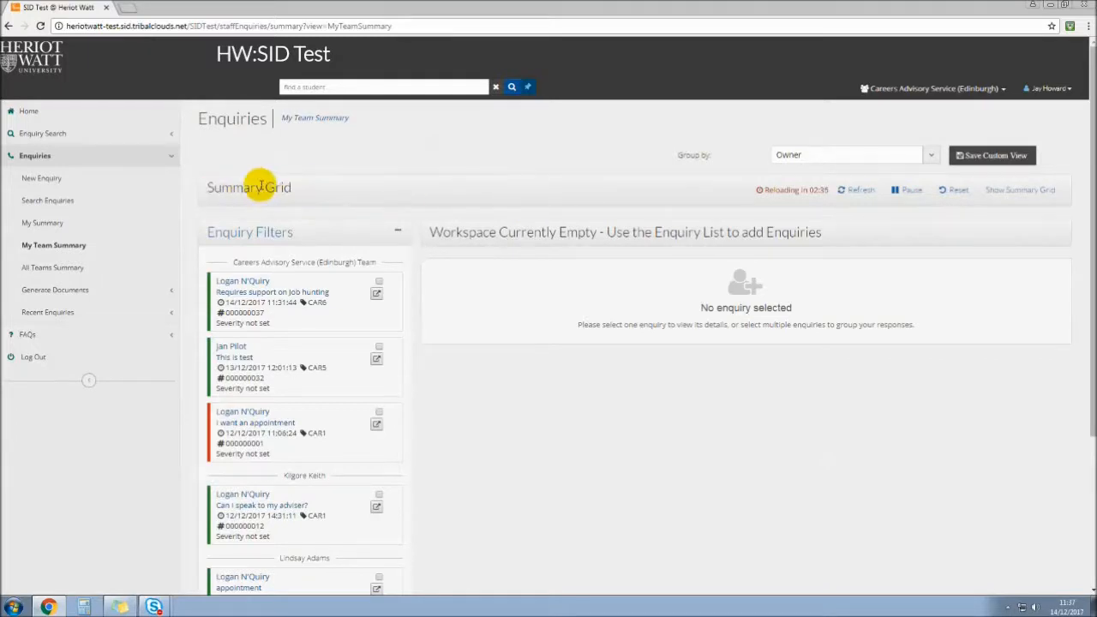
{"action": "left_click", "coordinate": [1016, 192]}
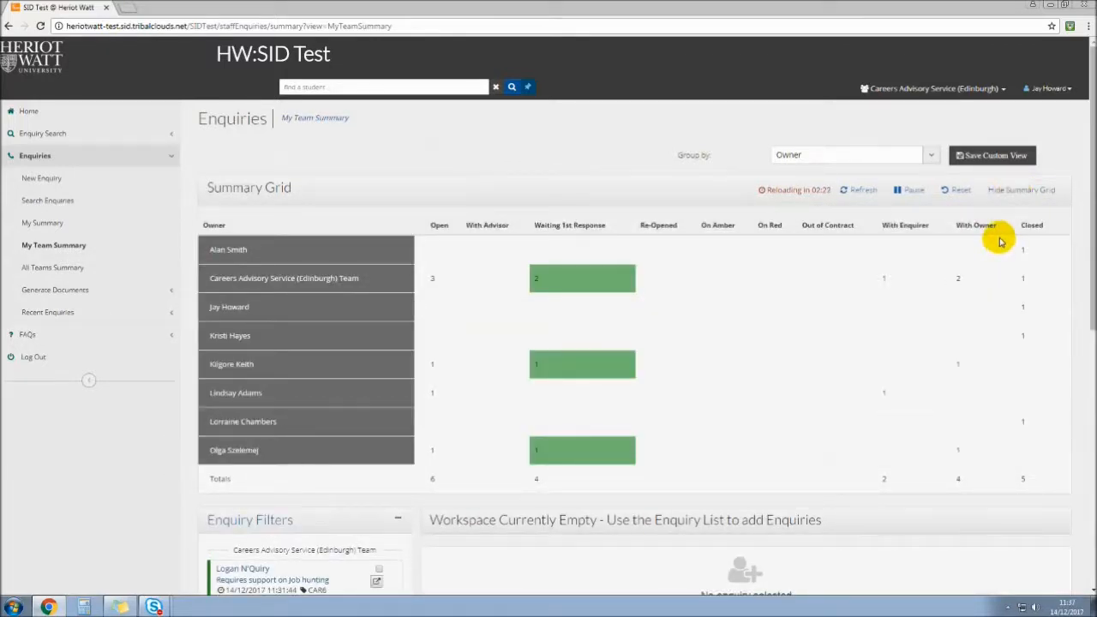
{"action": "left_click", "coordinate": [1015, 192]}
Look through the team's enquiry list grouped by owner, from the Careers Advisory Service (Edinburgh) Team to the last entry.
{"action": "scroll", "coordinate": [330, 102], "scroll_direction": "down", "scroll_amount": 1}
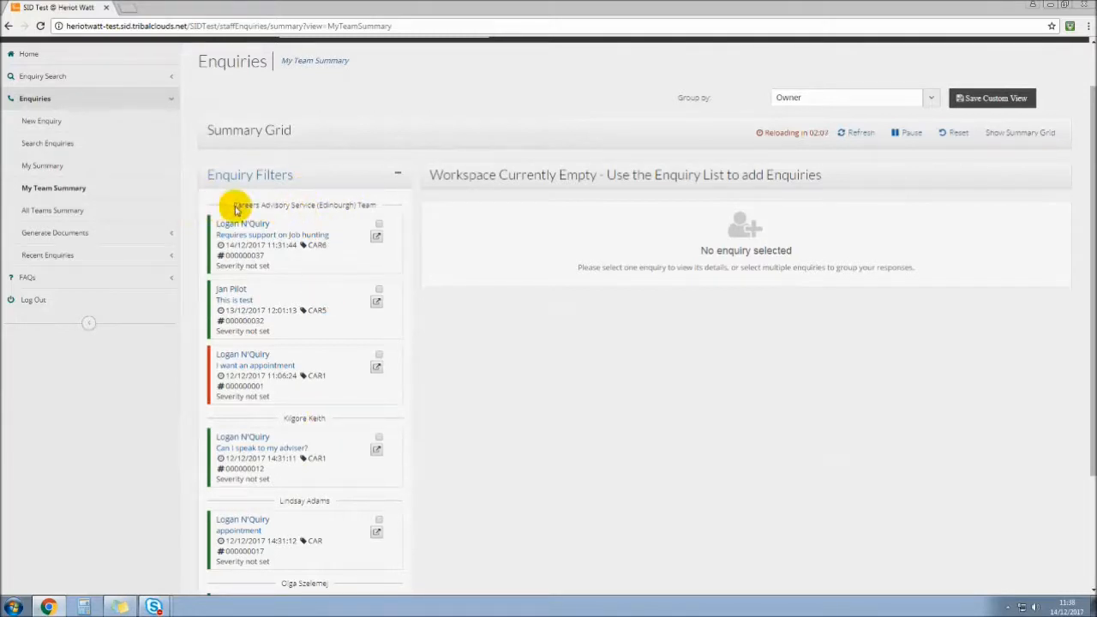
{"action": "left_click_drag", "start_coordinate": [257, 207], "coordinate": [377, 206]}
{"action": "scroll", "coordinate": [343, 377], "scroll_direction": "down", "scroll_amount": 1}
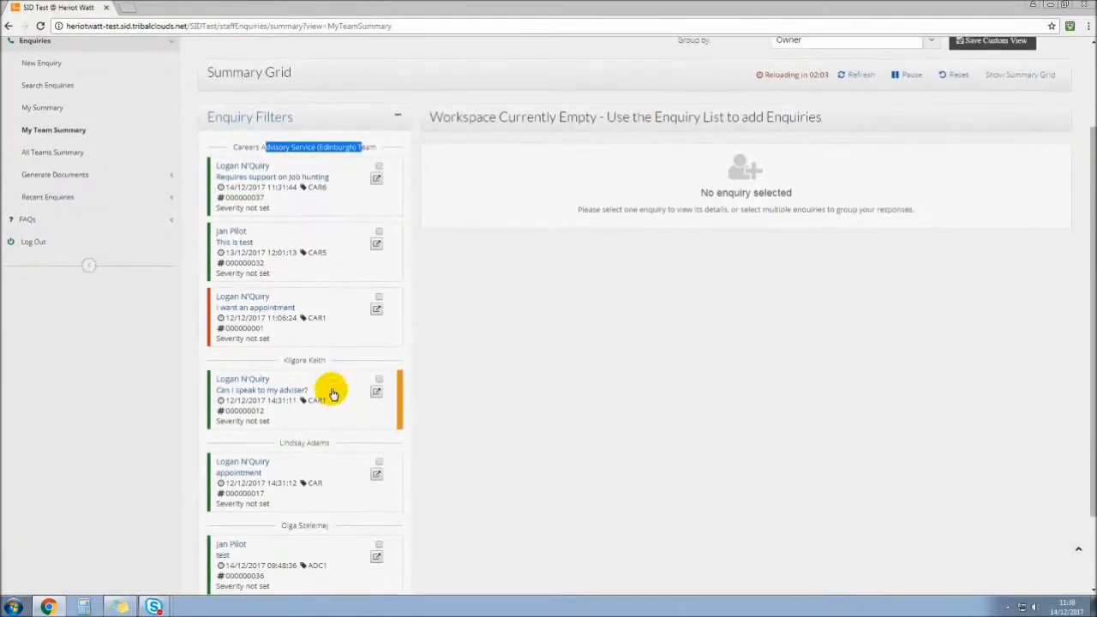
{"action": "scroll", "coordinate": [330, 426], "scroll_direction": "down", "scroll_amount": 1}
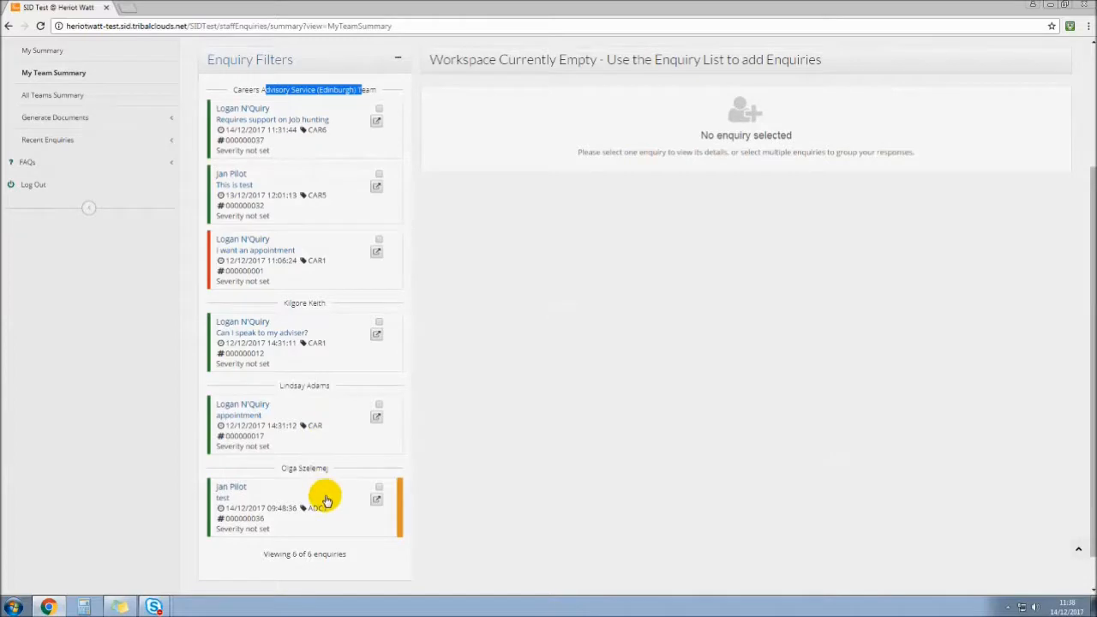
{"action": "scroll", "coordinate": [326, 501], "scroll_direction": "up", "scroll_amount": 3}
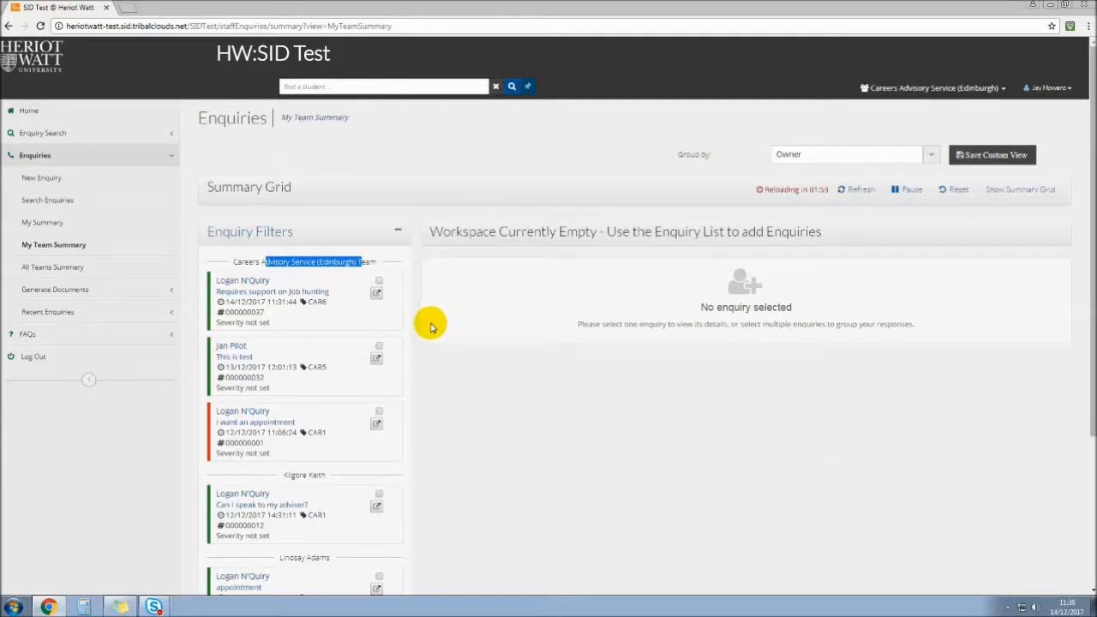
Open the "Requires support on Job hunting" enquiry from the team list and view its details and action options.
{"action": "left_click", "coordinate": [356, 313]}
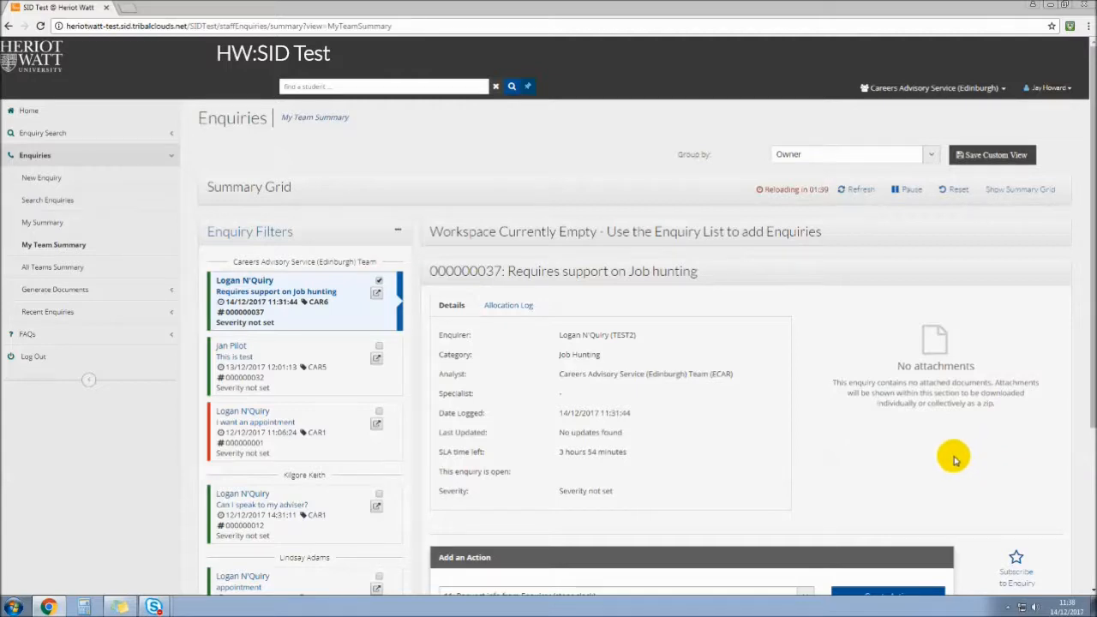
{"action": "scroll", "coordinate": [954, 461], "scroll_direction": "down", "scroll_amount": 1}
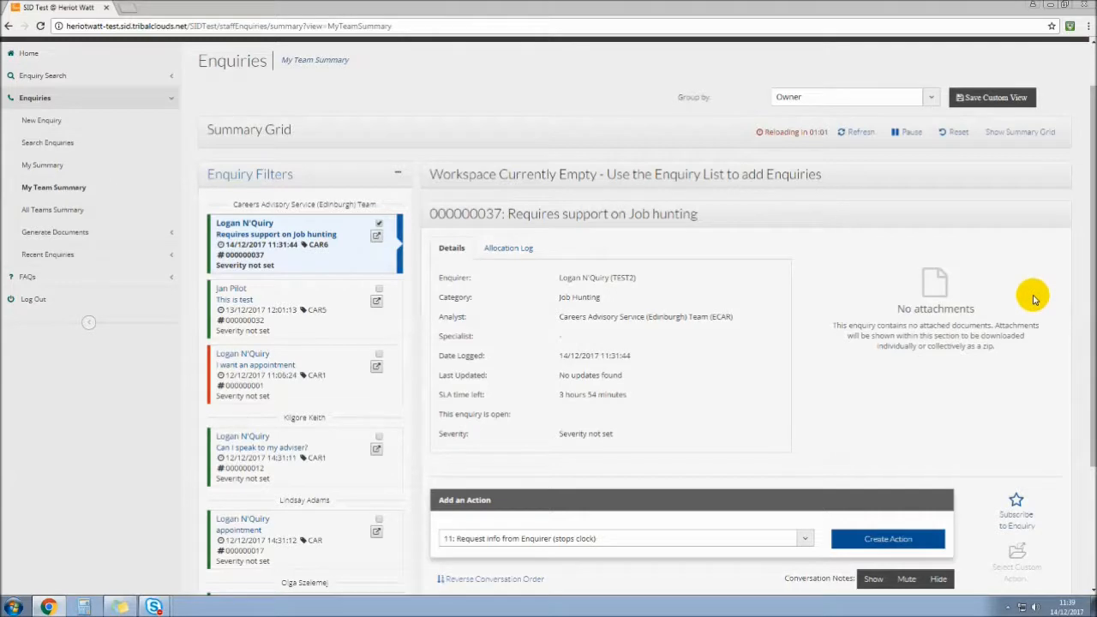
Review the "Requires support on Job hunting" enquiry from its details to the enquirer problem and back.
{"action": "scroll", "coordinate": [1034, 299], "scroll_direction": "down", "scroll_amount": 1}
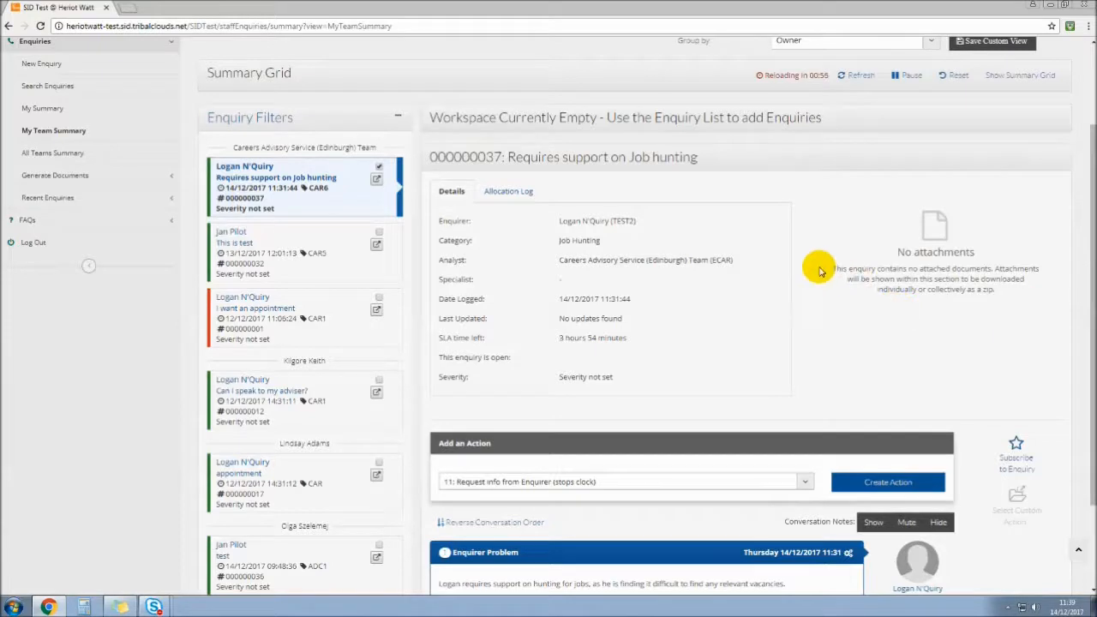
{"action": "scroll", "coordinate": [819, 271], "scroll_direction": "down", "scroll_amount": 1}
{"action": "scroll", "coordinate": [819, 271], "scroll_direction": "down", "scroll_amount": 1}
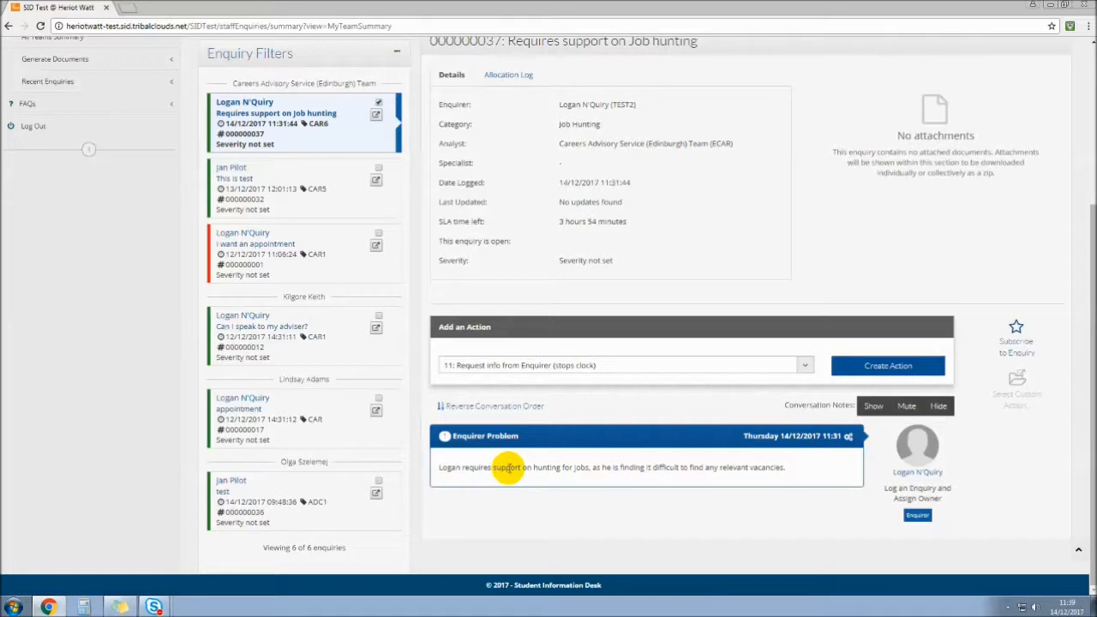
{"action": "scroll", "coordinate": [508, 471], "scroll_direction": "up", "scroll_amount": 1}
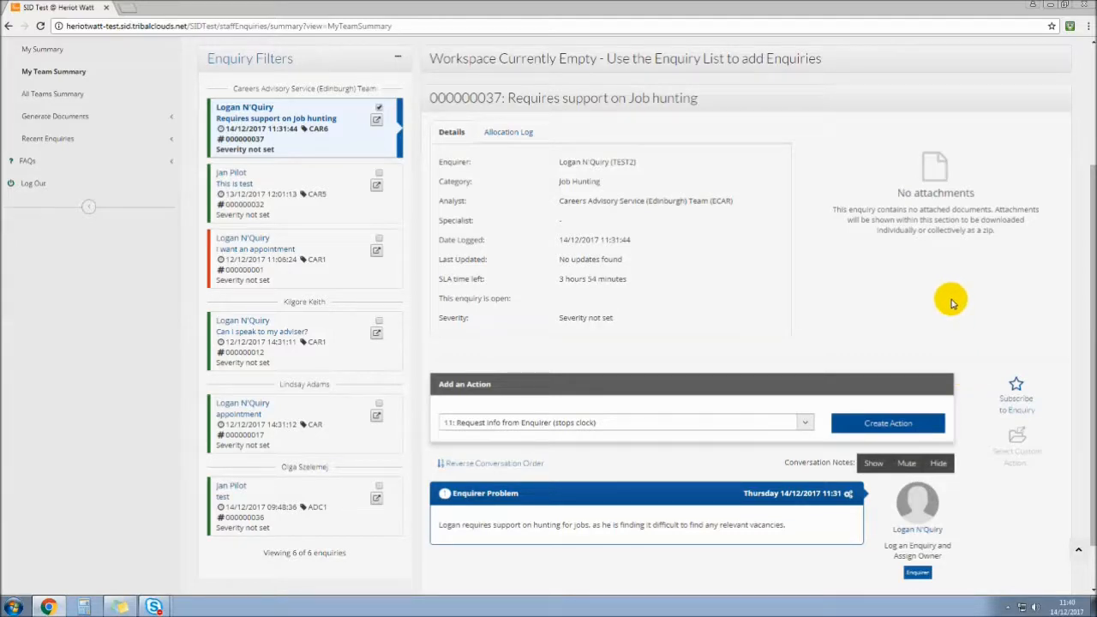
{"action": "scroll", "coordinate": [608, 249], "scroll_direction": "up", "scroll_amount": 1}
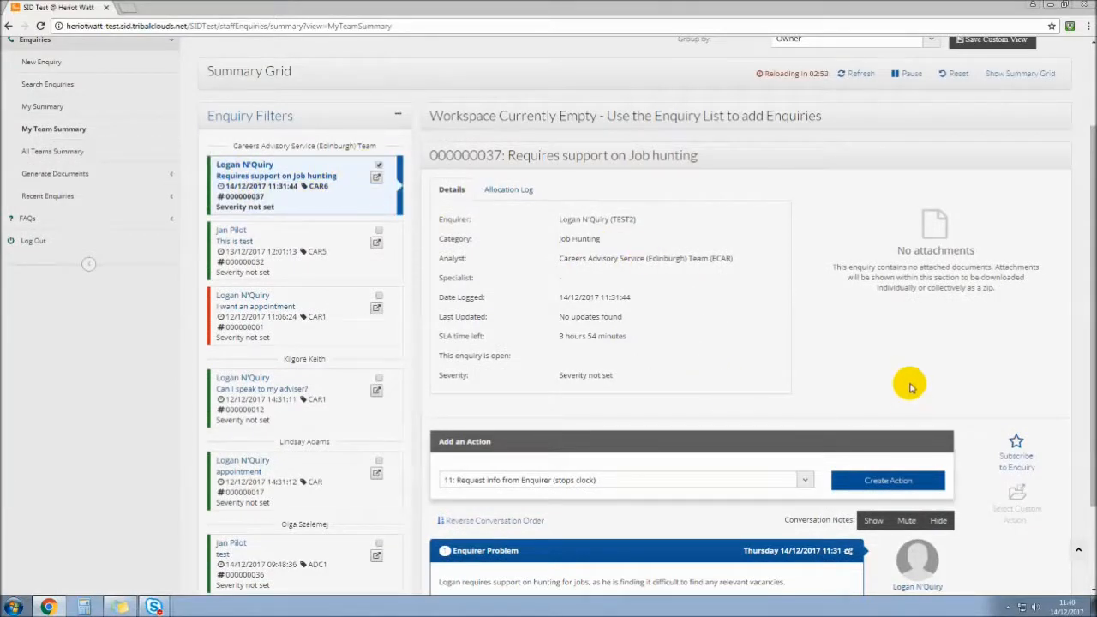
{"action": "scroll", "coordinate": [917, 366], "scroll_direction": "up", "scroll_amount": 1}
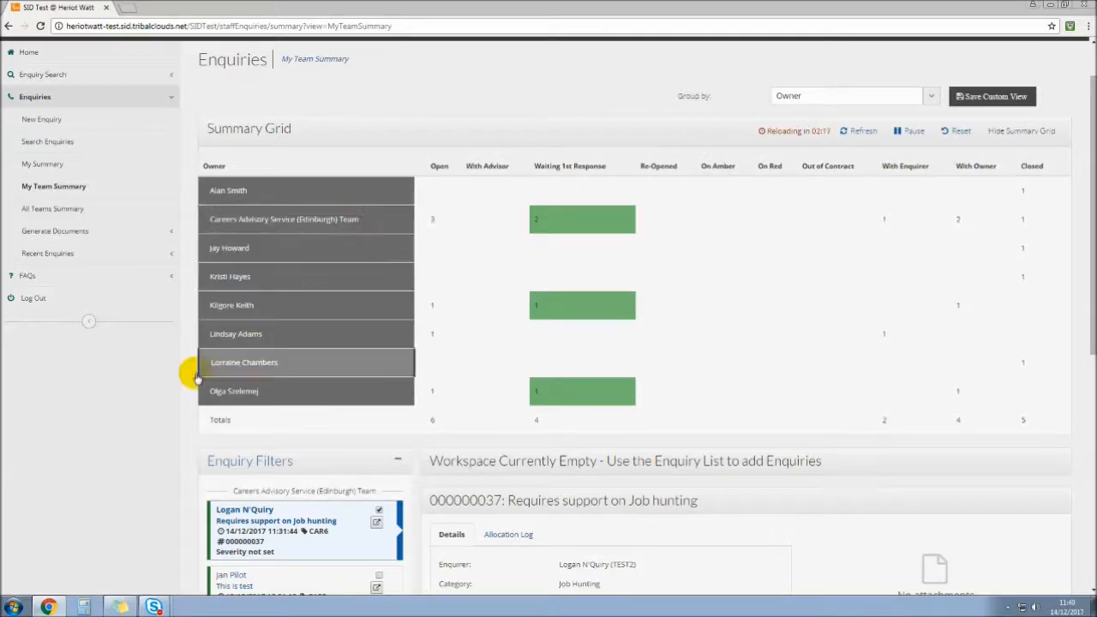
Show the summary grid and filter the enquiry list to the open enquiries of the Careers Advisory Service (Edinburgh) Team.
{"action": "scroll", "coordinate": [128, 467], "scroll_direction": "down", "scroll_amount": 2}
{"action": "scroll", "coordinate": [128, 467], "scroll_direction": "up", "scroll_amount": 1}
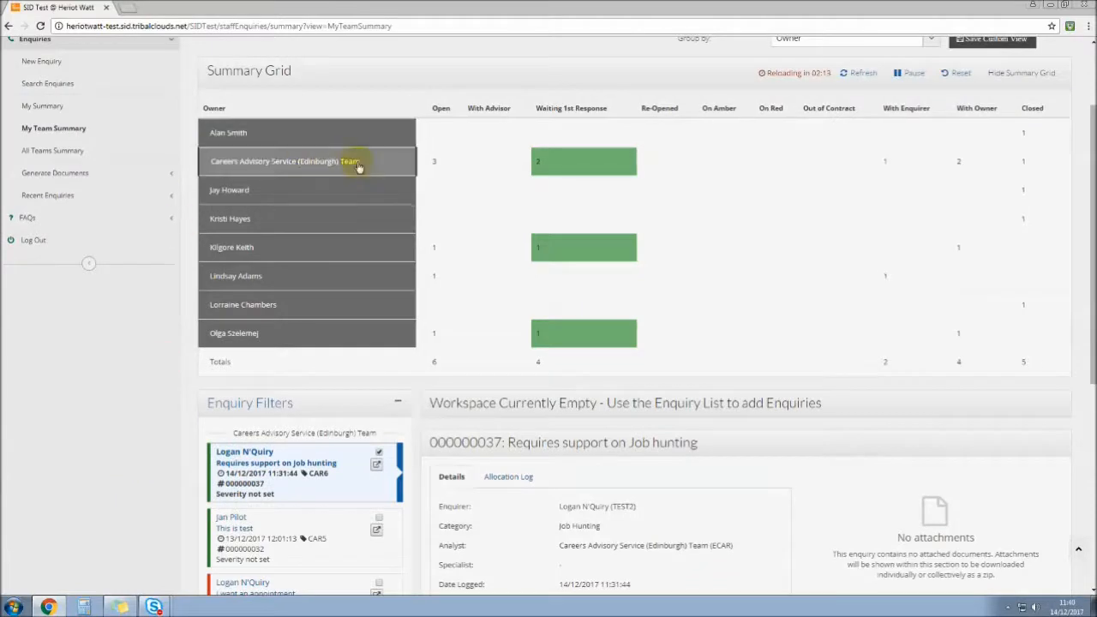
{"action": "left_click", "coordinate": [434, 162]}
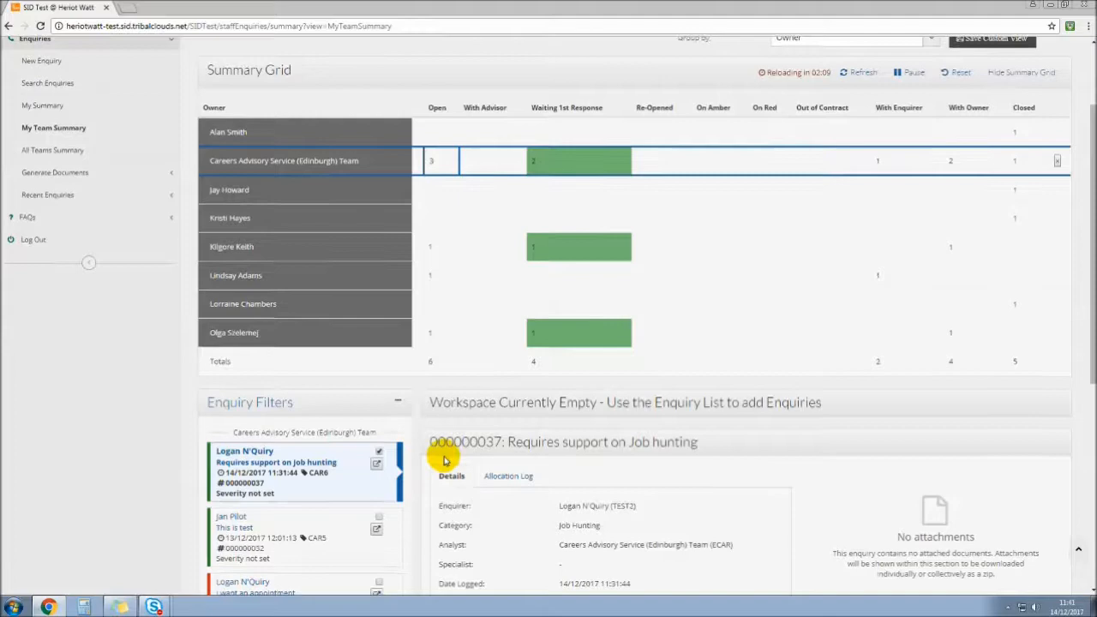
{"action": "scroll", "coordinate": [444, 461], "scroll_direction": "down", "scroll_amount": 2}
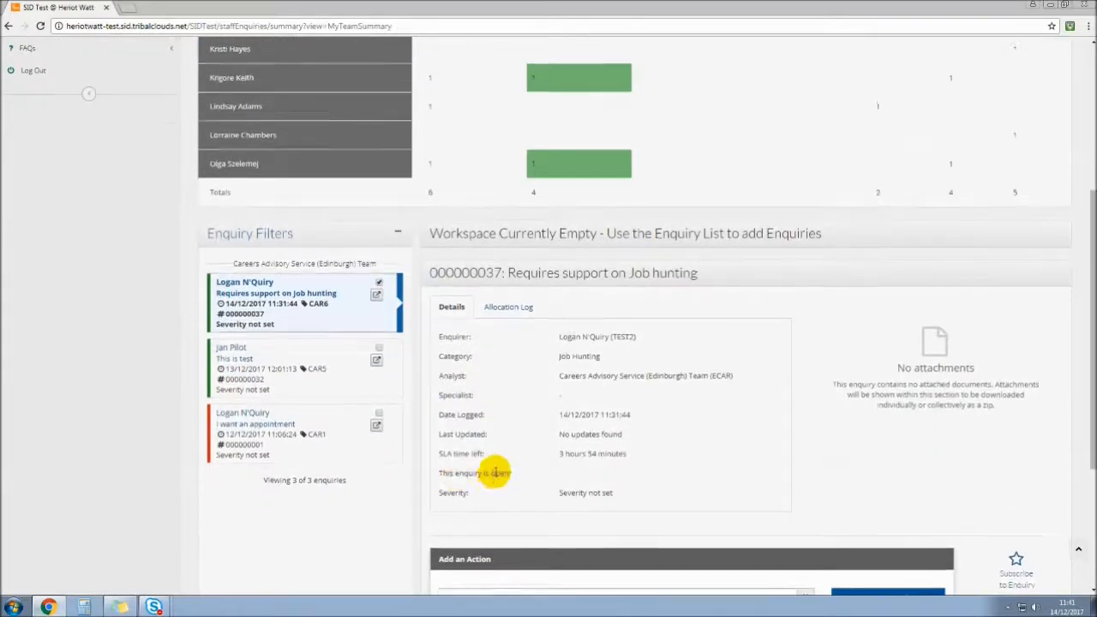
{"action": "scroll", "coordinate": [720, 216], "scroll_direction": "up", "scroll_amount": 1}
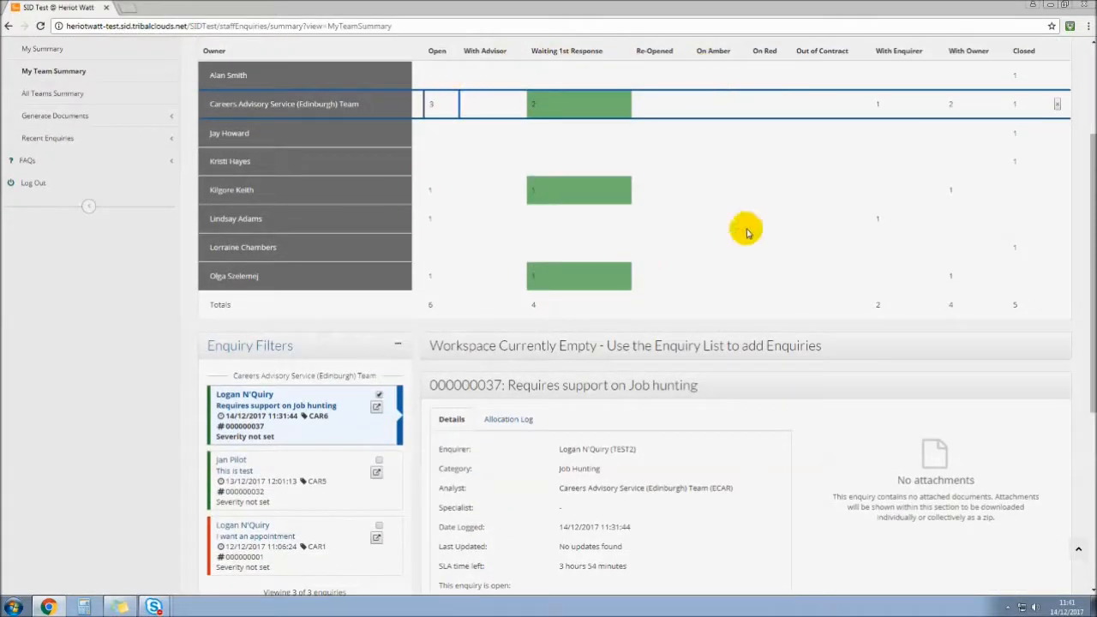
{"action": "scroll", "coordinate": [448, 330], "scroll_direction": "down", "scroll_amount": 1}
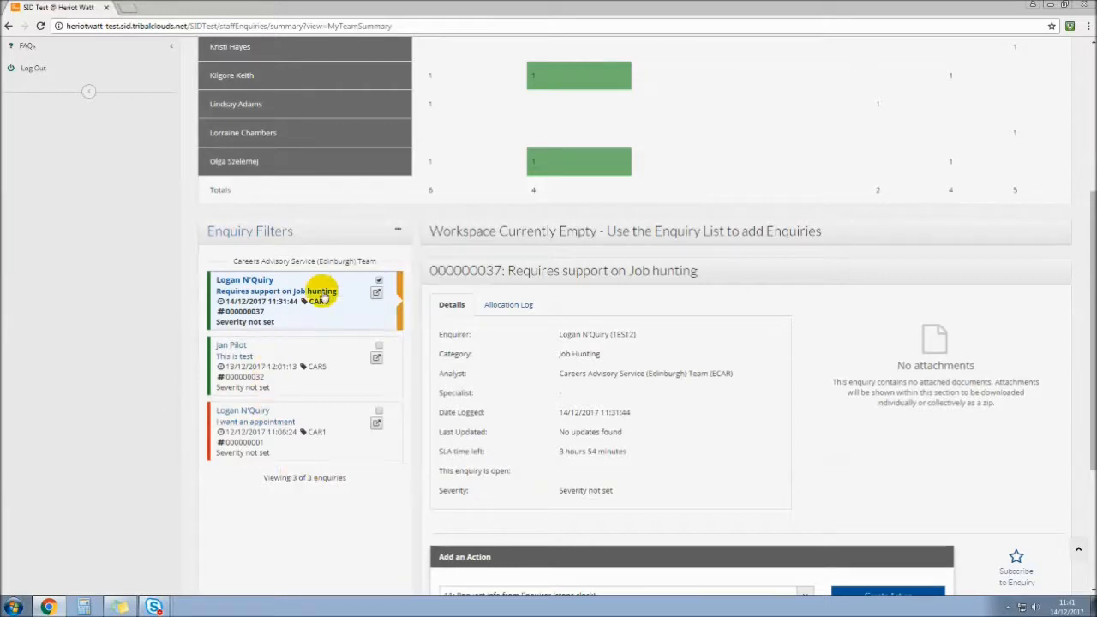
Open the "Requires support on Job hunting" enquiry from the filtered list and look through its available actions.
{"action": "left_click", "coordinate": [348, 317]}
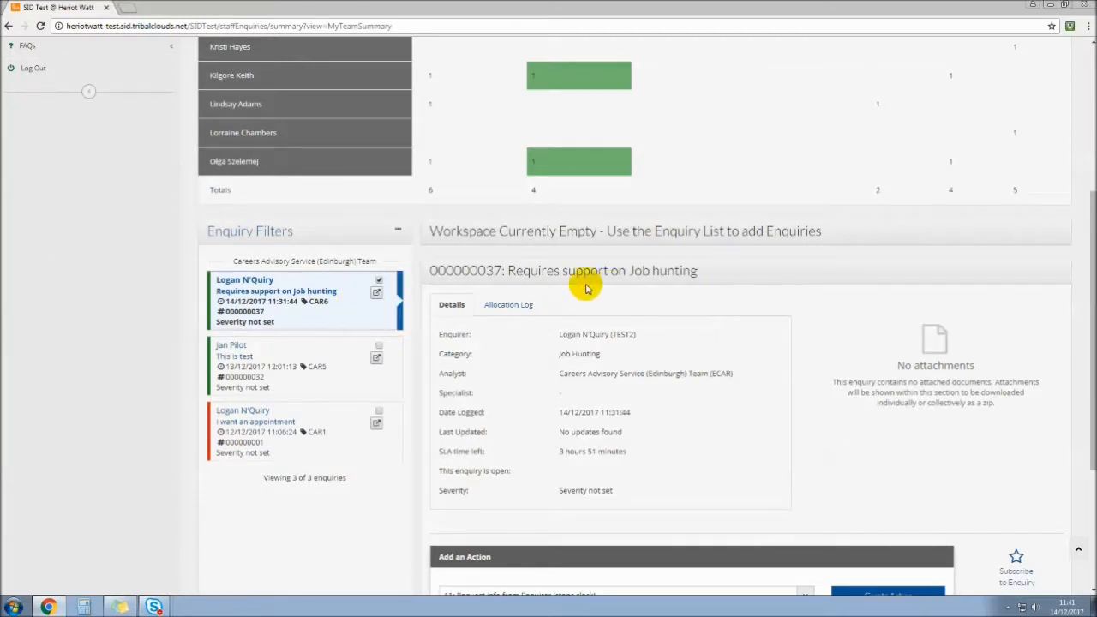
{"action": "scroll", "coordinate": [582, 287], "scroll_direction": "down", "scroll_amount": 2}
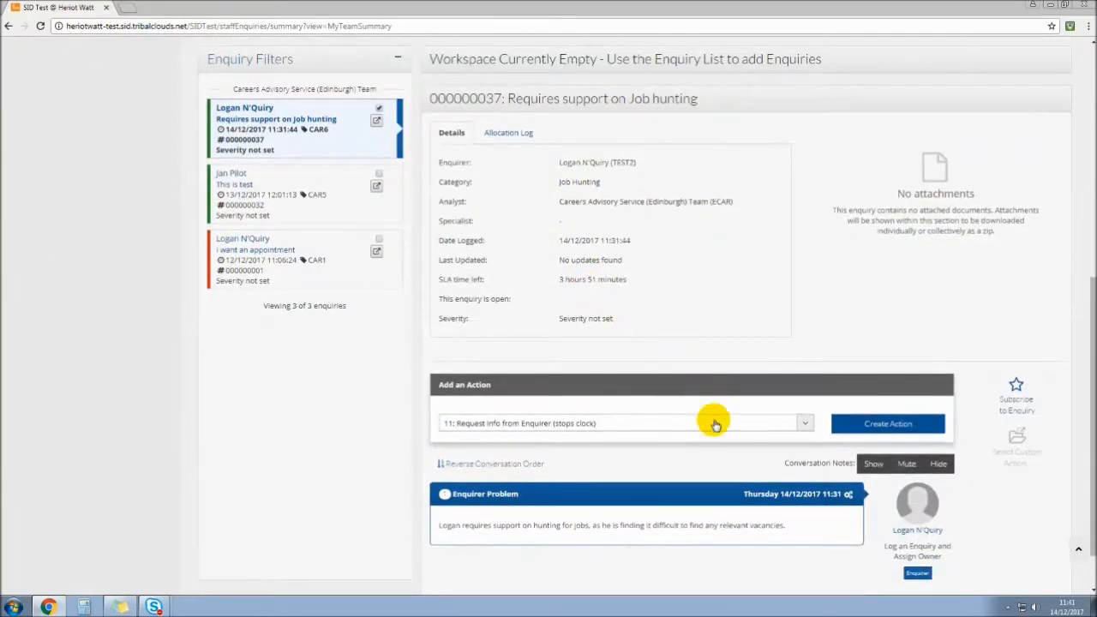
{"action": "left_click", "coordinate": [668, 423]}
{"action": "scroll", "coordinate": [742, 403], "scroll_direction": "down", "scroll_amount": 1}
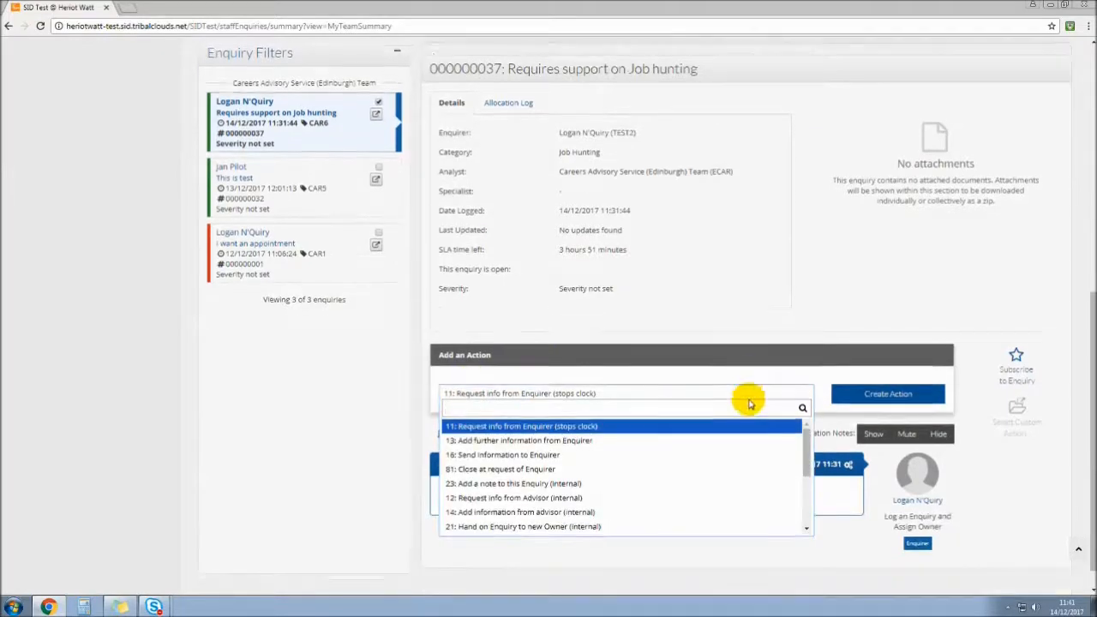
{"action": "scroll", "coordinate": [664, 428], "scroll_direction": "down", "scroll_amount": 3}
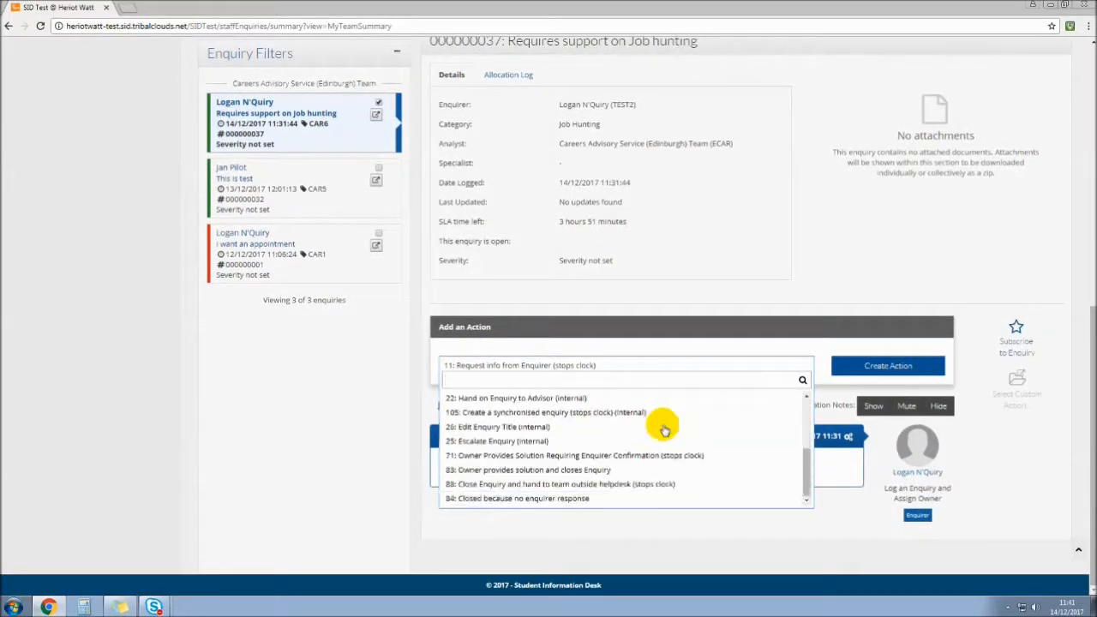
{"action": "scroll", "coordinate": [677, 469], "scroll_direction": "up", "scroll_amount": 3}
{"action": "scroll", "coordinate": [657, 474], "scroll_direction": "up", "scroll_amount": 1}
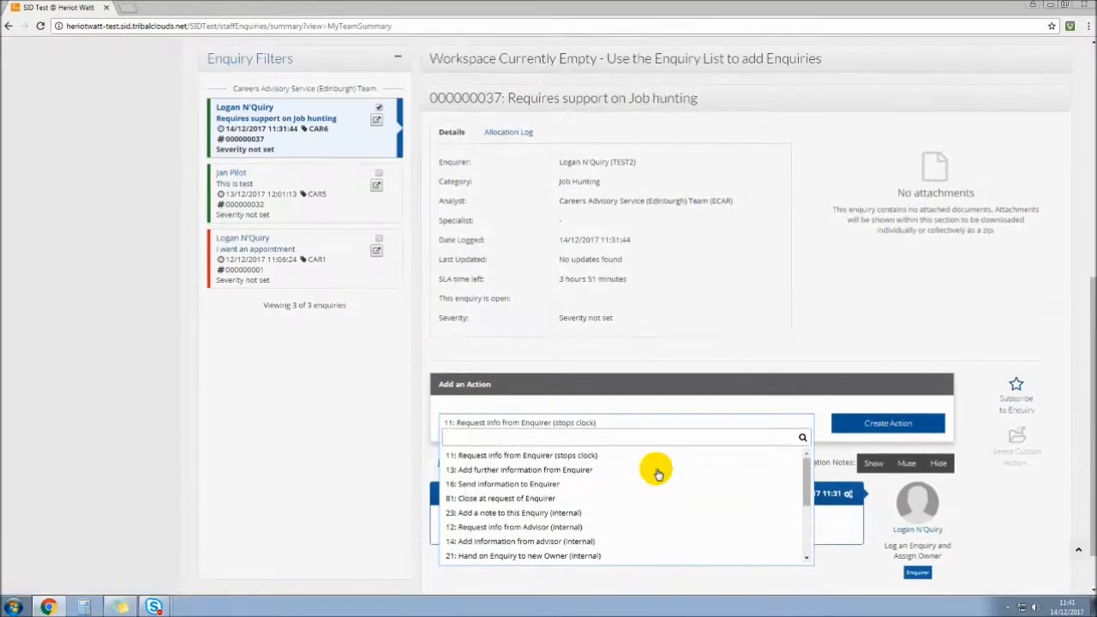
{"action": "scroll", "coordinate": [658, 473], "scroll_direction": "down", "scroll_amount": 2}
{"action": "scroll", "coordinate": [657, 473], "scroll_direction": "up", "scroll_amount": 2}
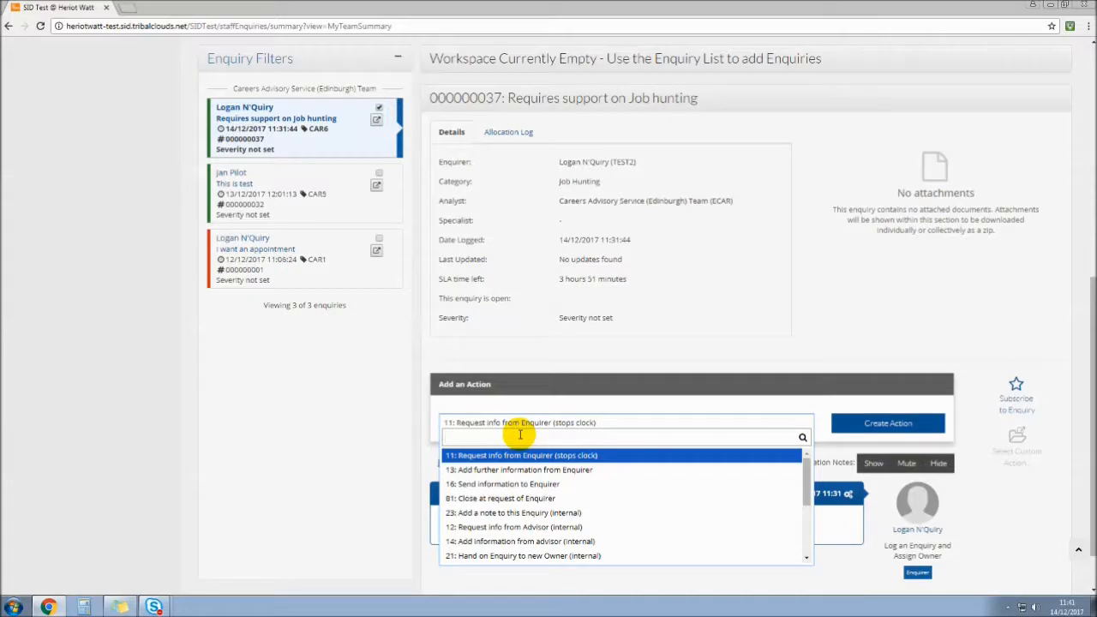
Find the actions containing "hand" and create the action "21: Hand on Enquiry to new Owner (internal)".
{"action": "type", "text": "hand"}
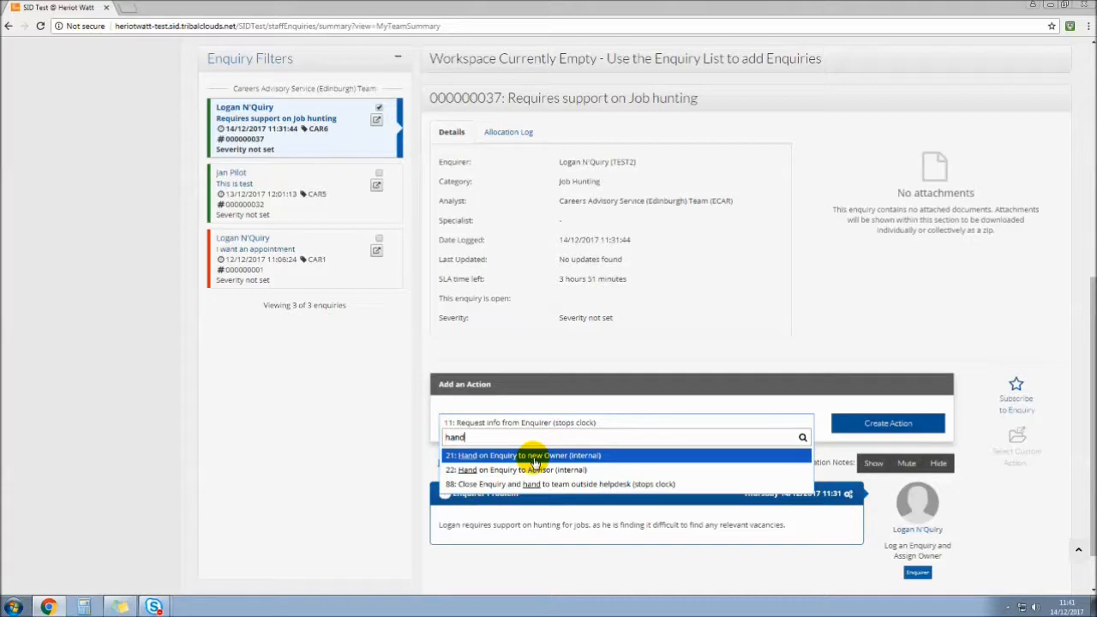
{"action": "left_click", "coordinate": [535, 460]}
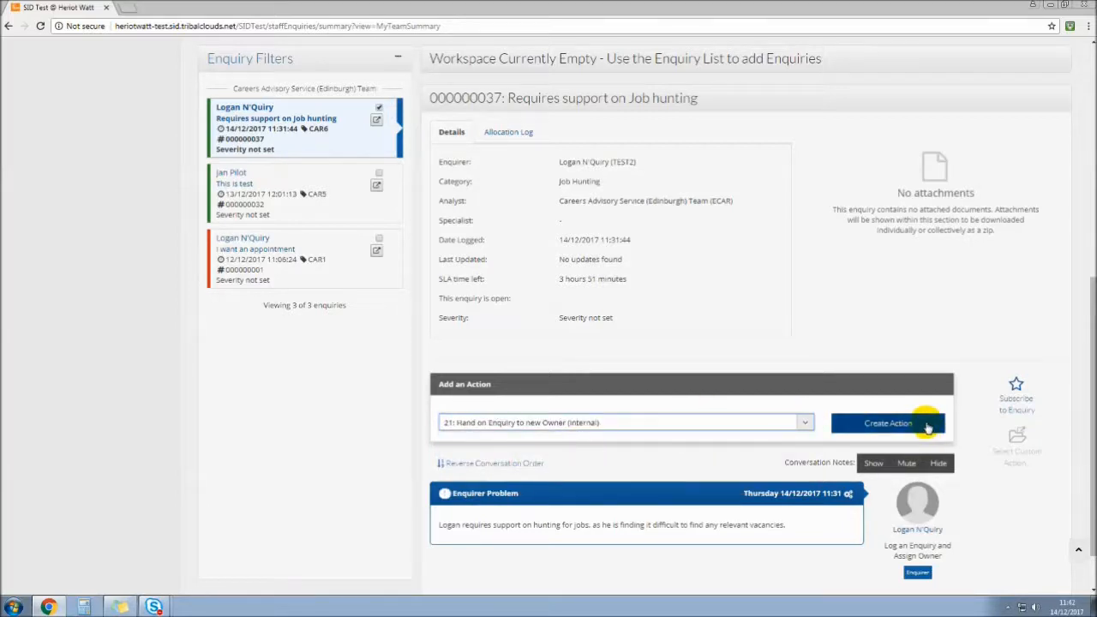
{"action": "left_click", "coordinate": [927, 424]}
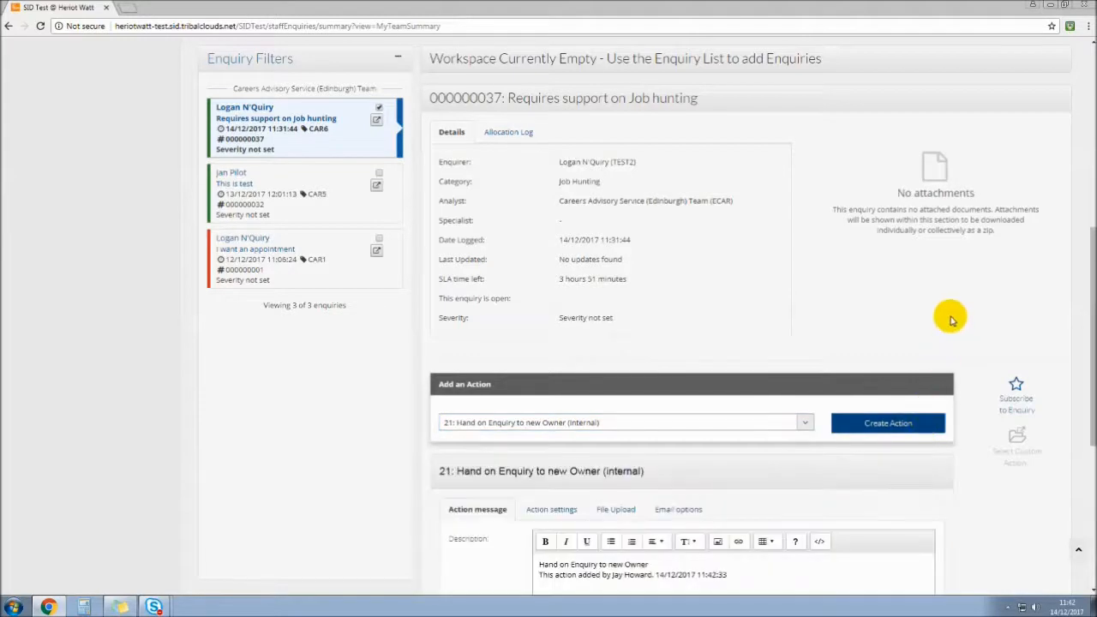
{"action": "scroll", "coordinate": [945, 314], "scroll_direction": "down", "scroll_amount": 1}
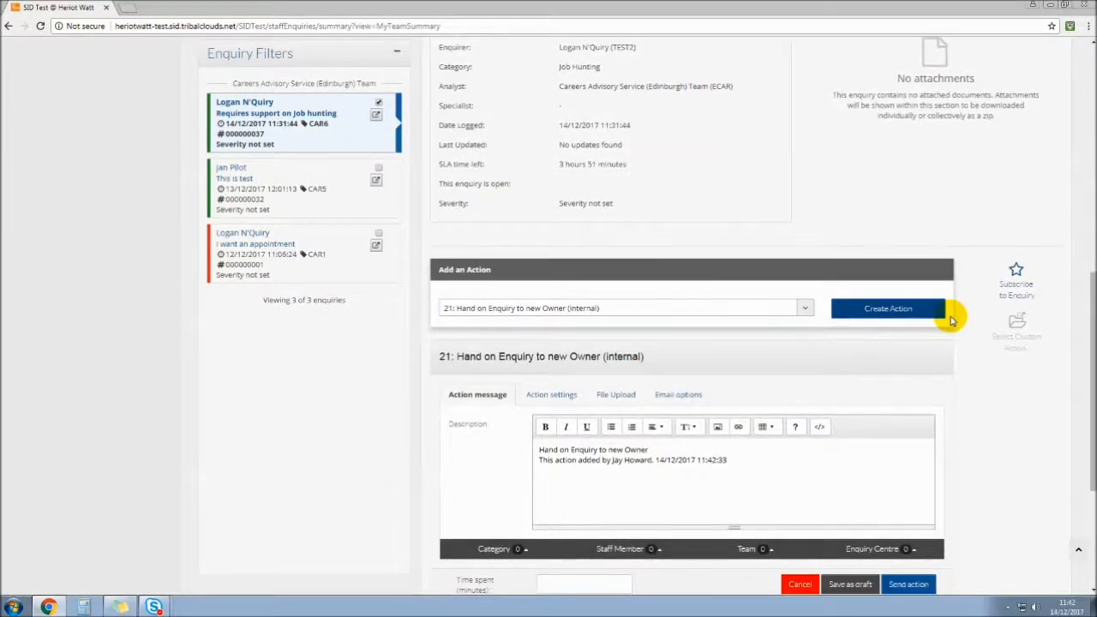
{"action": "scroll", "coordinate": [950, 317], "scroll_direction": "down", "scroll_amount": 1}
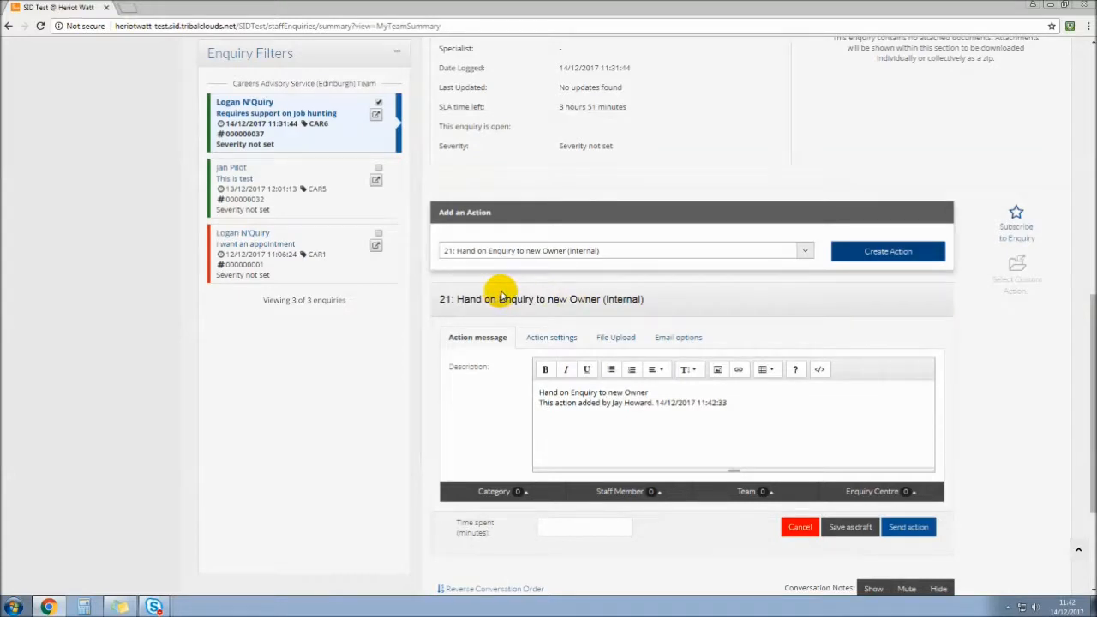
{"action": "scroll", "coordinate": [501, 295], "scroll_direction": "down", "scroll_amount": 1}
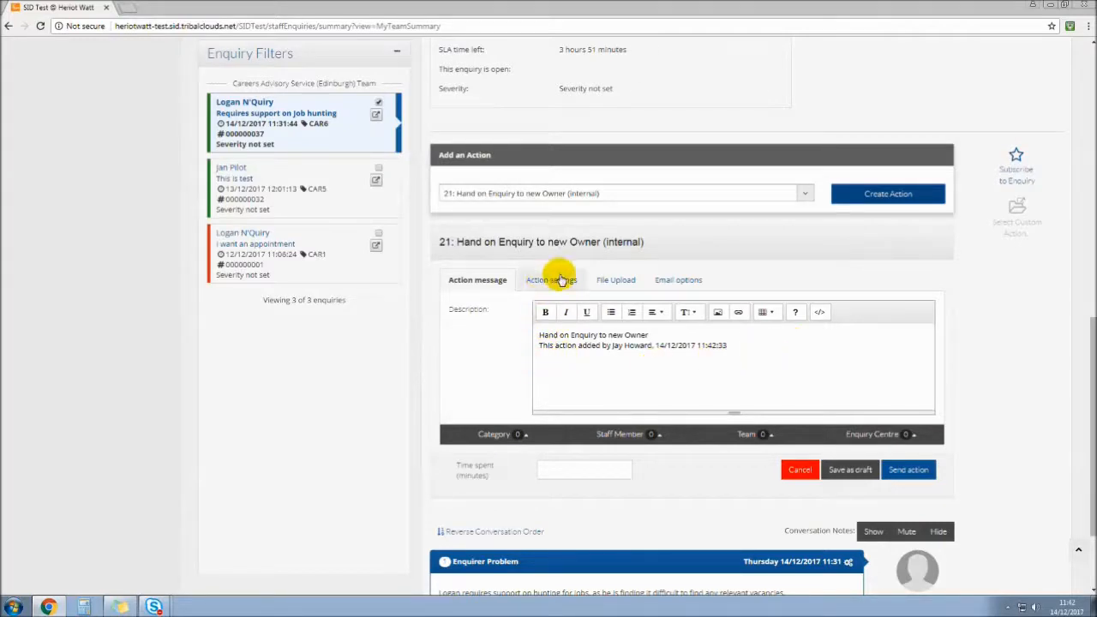
Examine the hand-on action's default description and its internal label, and open the action settings.
{"action": "left_click_drag", "start_coordinate": [539, 335], "coordinate": [762, 349]}
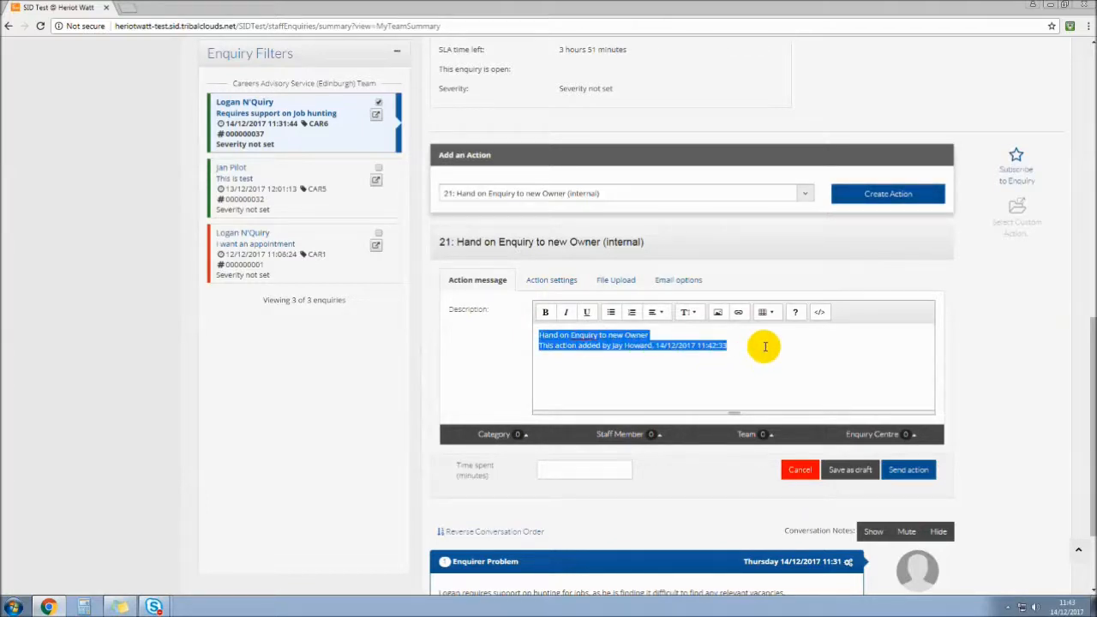
{"action": "left_click", "coordinate": [764, 348]}
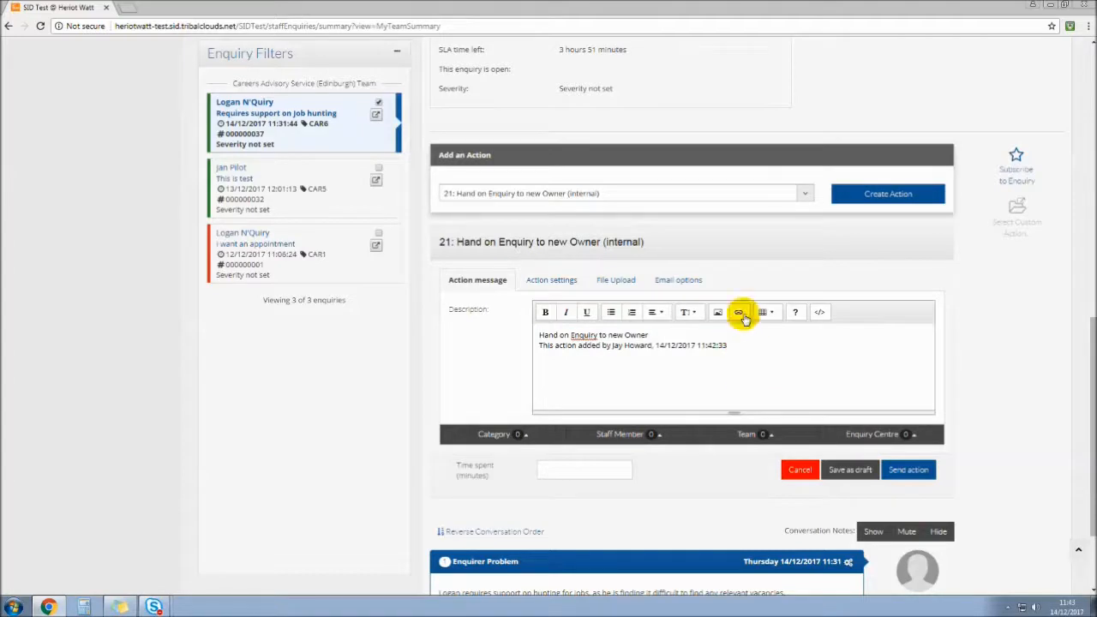
{"action": "left_click_drag", "start_coordinate": [661, 242], "coordinate": [606, 242]}
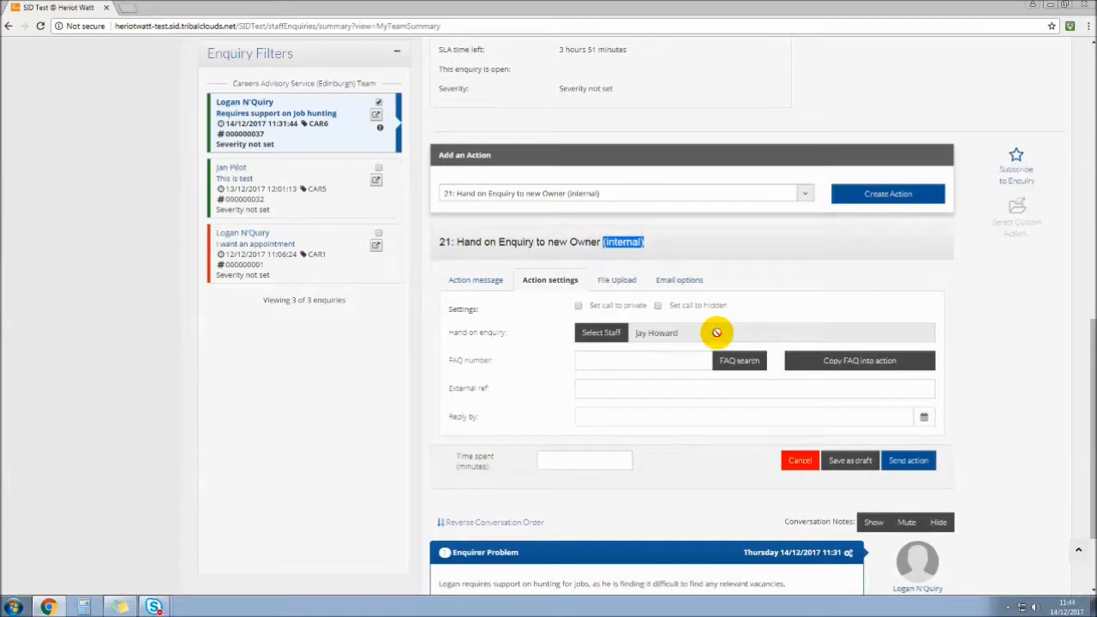
View the sites, teams and staff available for handing on the enquiry, and close the selection without changing the staff member.
{"action": "left_click", "coordinate": [600, 336]}
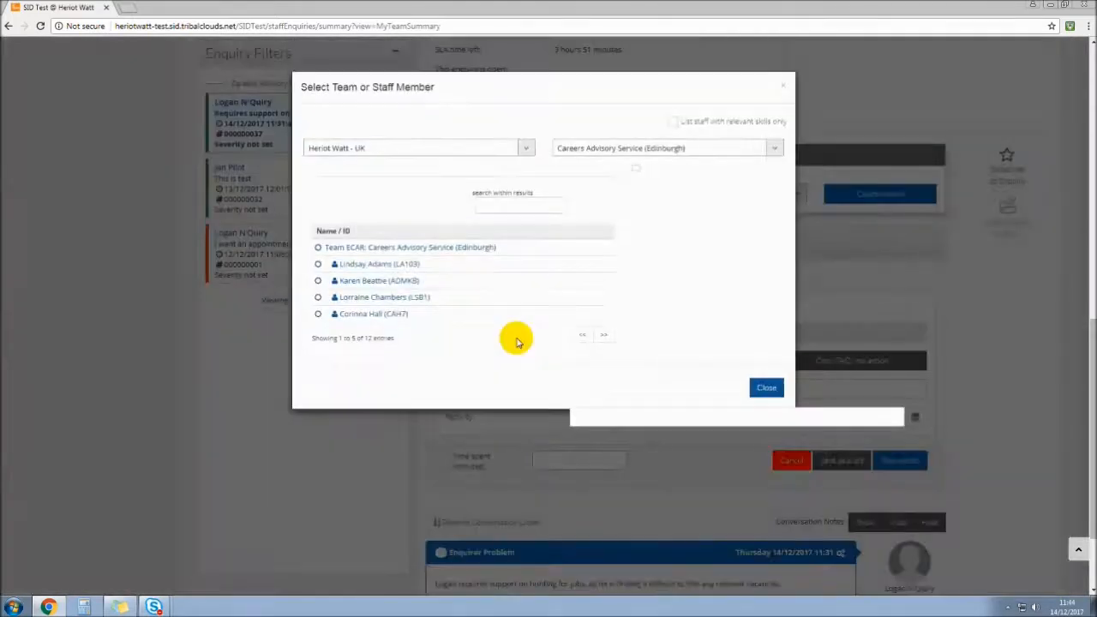
{"action": "left_click", "coordinate": [651, 147]}
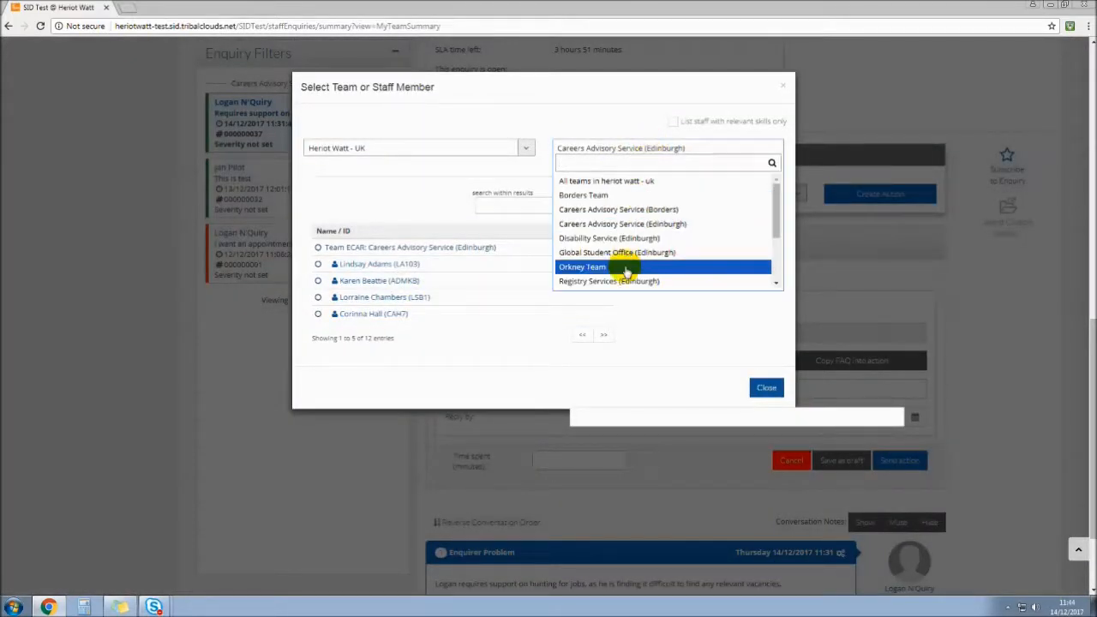
{"action": "left_click", "coordinate": [451, 159]}
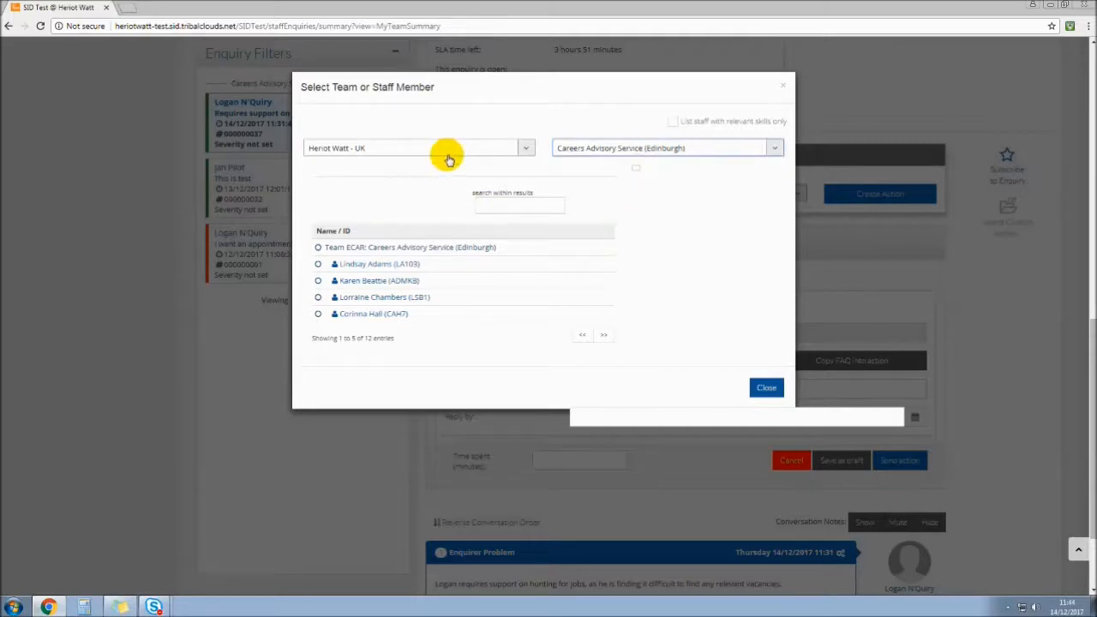
{"action": "left_click", "coordinate": [448, 157]}
{"action": "left_click", "coordinate": [681, 150]}
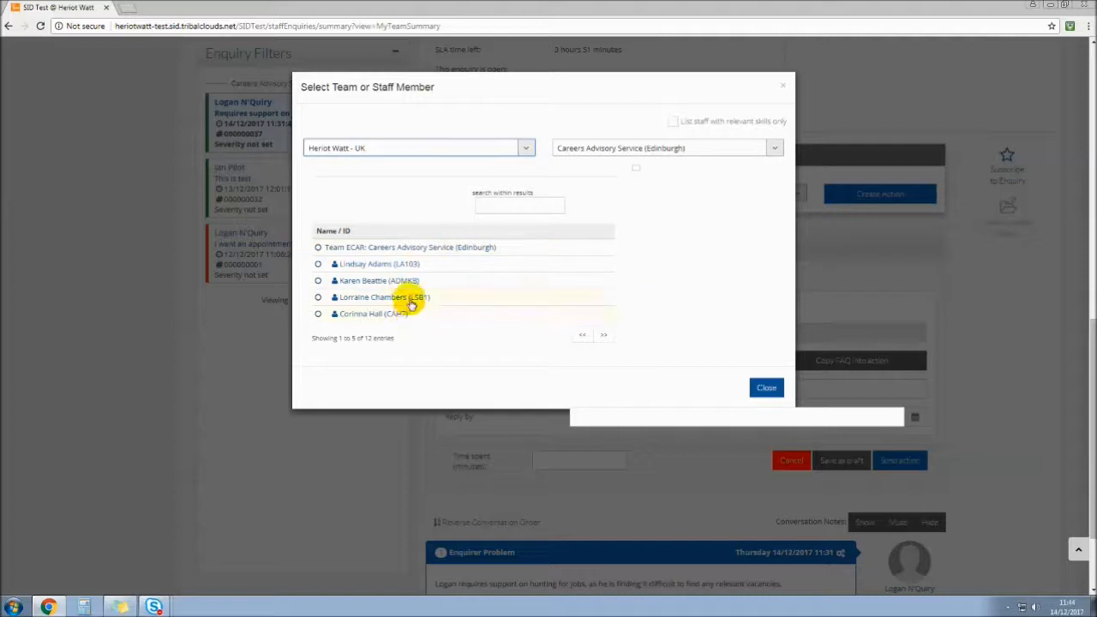
{"action": "left_click", "coordinate": [766, 387]}
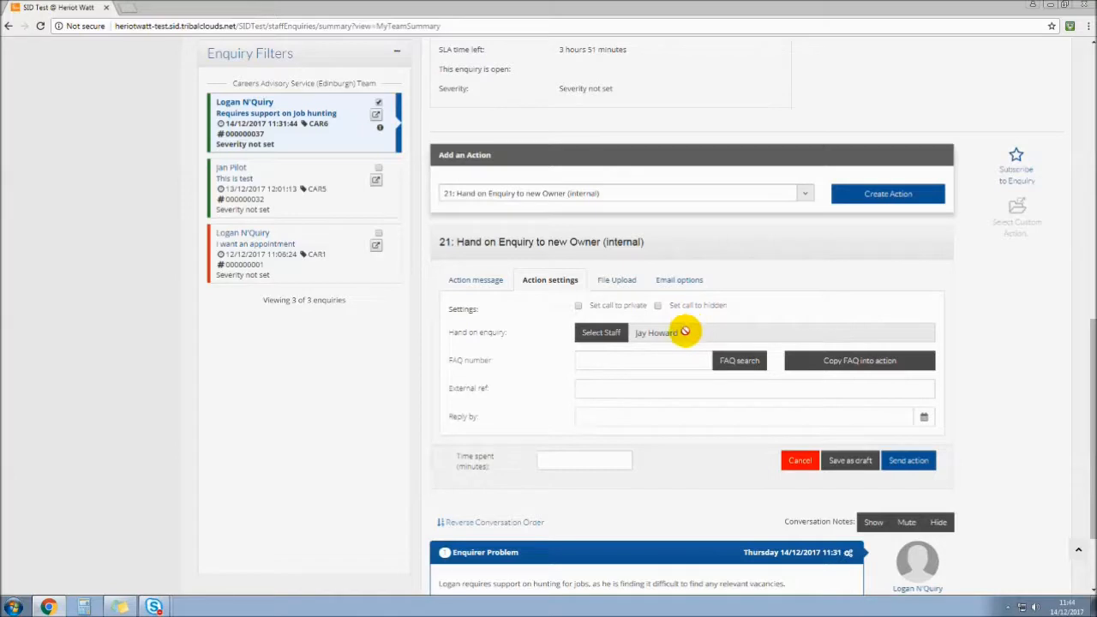
View the hand-on action's file upload area and email options, and return to its message.
{"action": "left_click", "coordinate": [617, 280]}
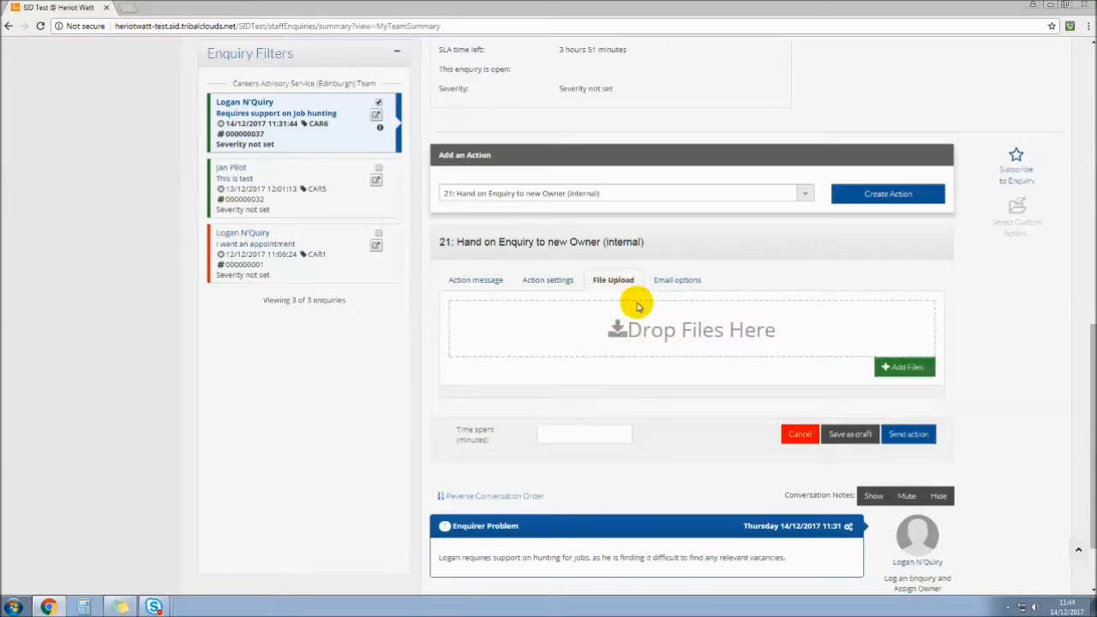
{"action": "left_click", "coordinate": [694, 279]}
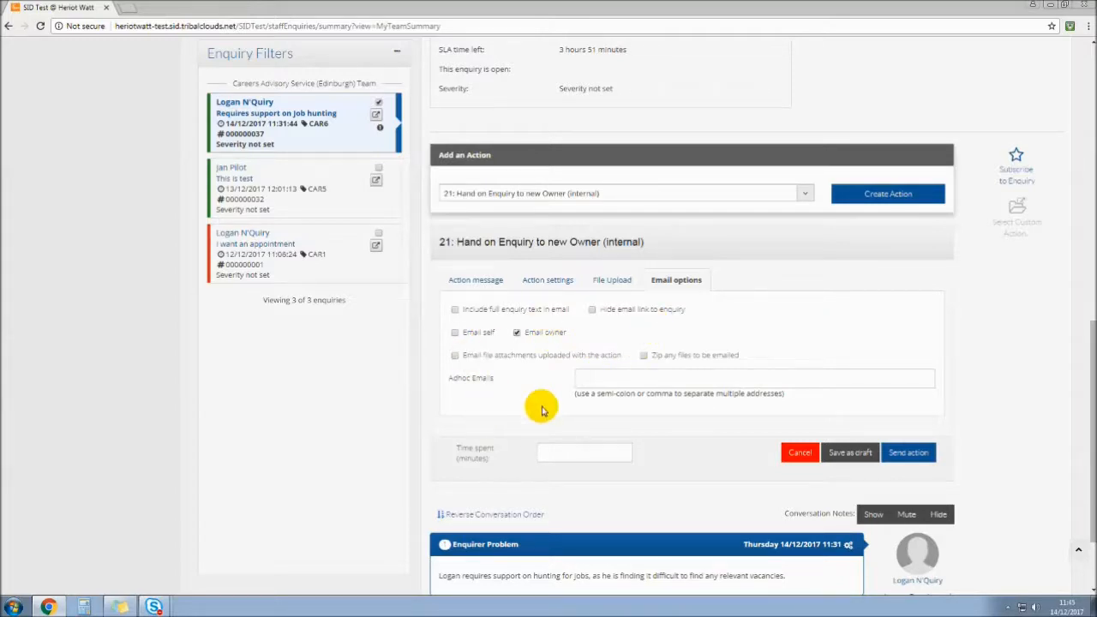
{"action": "left_click", "coordinate": [454, 278]}
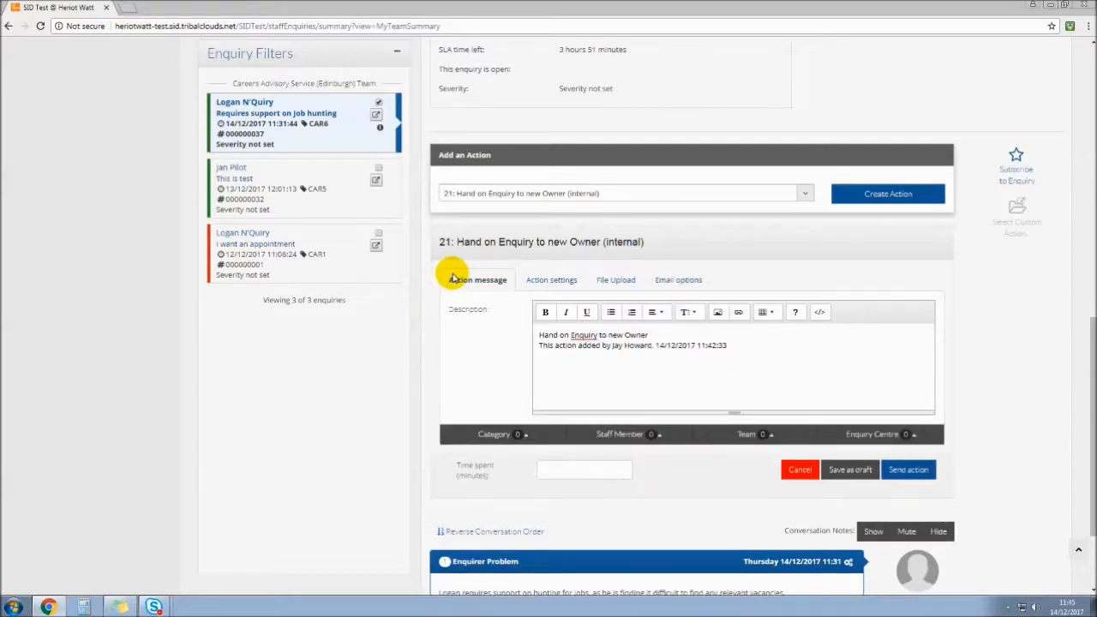
Check the staff member preset in the action settings and send the hand-on action to assign the enquiry to them.
{"action": "left_click", "coordinate": [555, 283]}
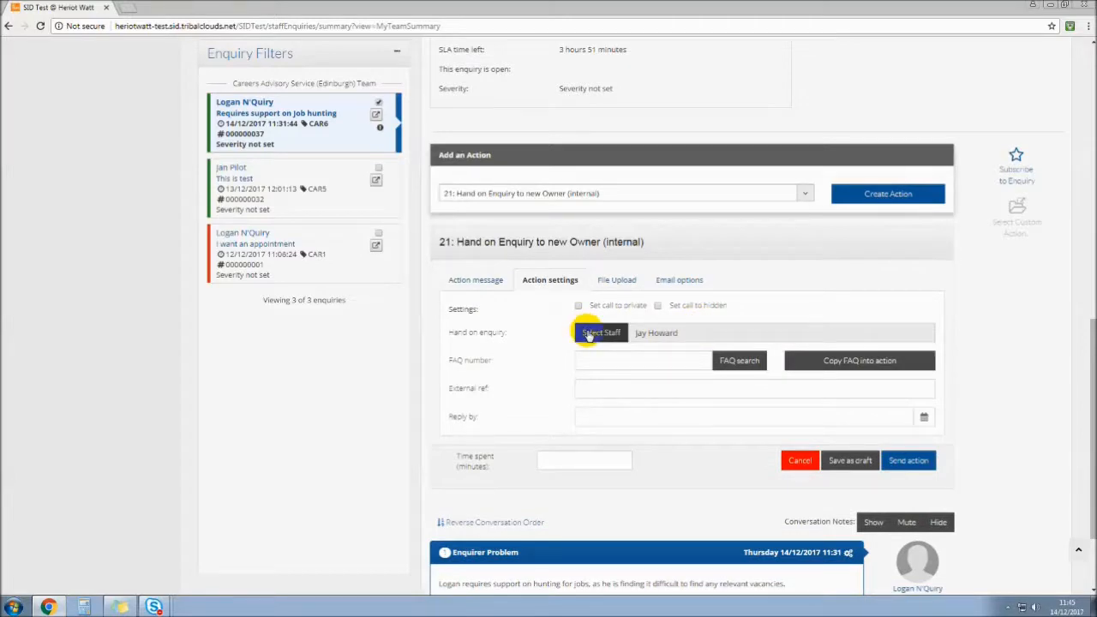
{"action": "left_click", "coordinate": [909, 460]}
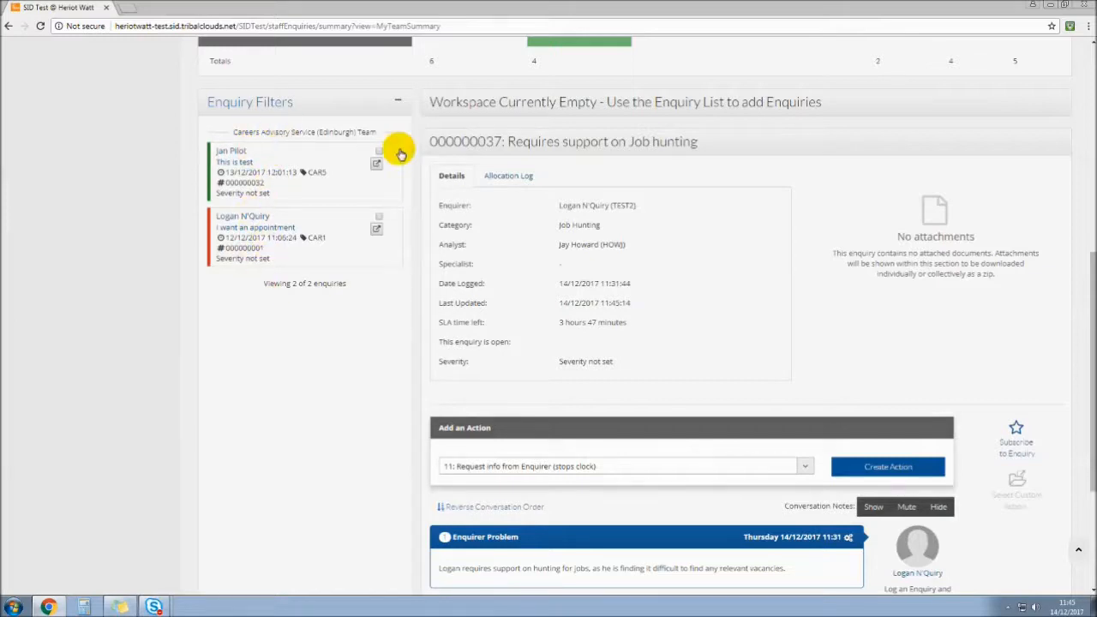
Check the analyst assigned to the job hunting enquiry and return to the summary grid of owners.
{"action": "left_click_drag", "start_coordinate": [634, 247], "coordinate": [552, 251]}
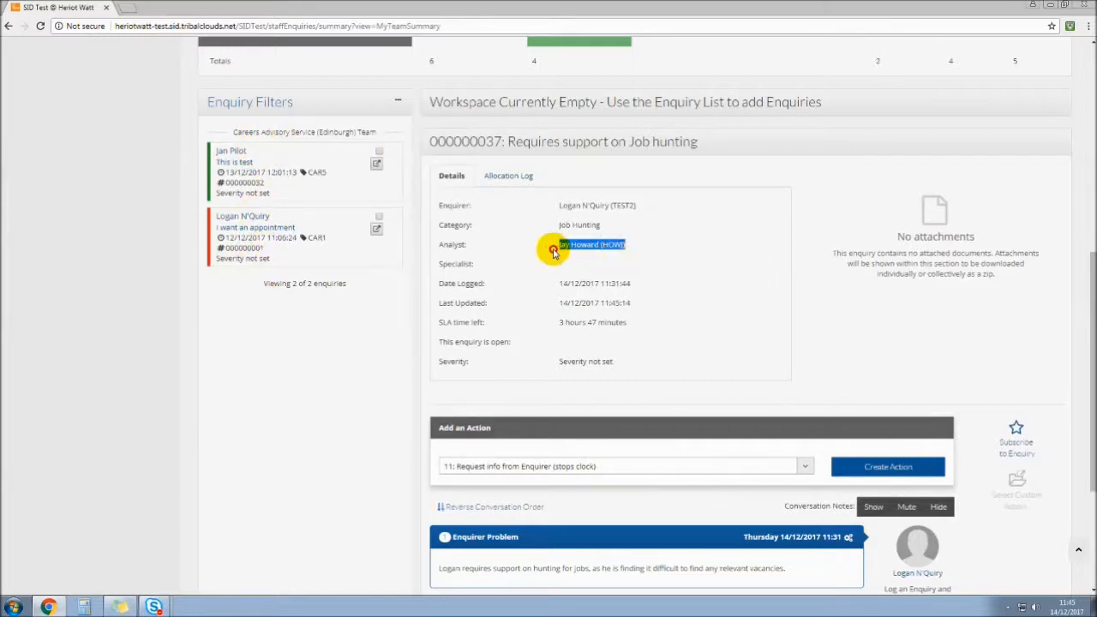
{"action": "scroll", "coordinate": [679, 352], "scroll_direction": "up", "scroll_amount": 3}
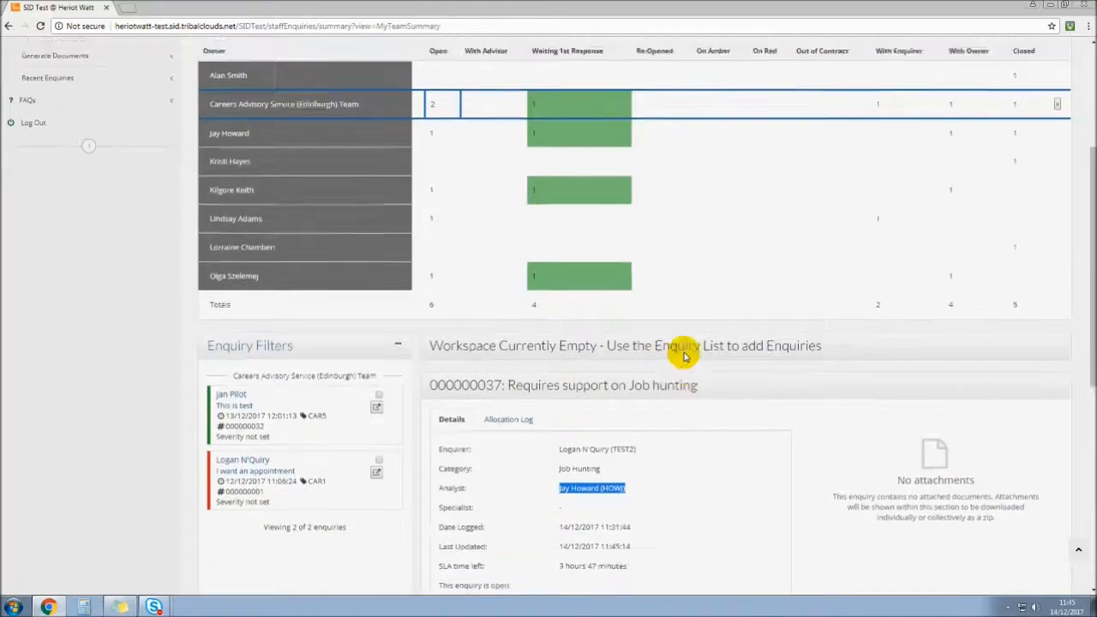
{"action": "scroll", "coordinate": [683, 355], "scroll_direction": "up", "scroll_amount": 2}
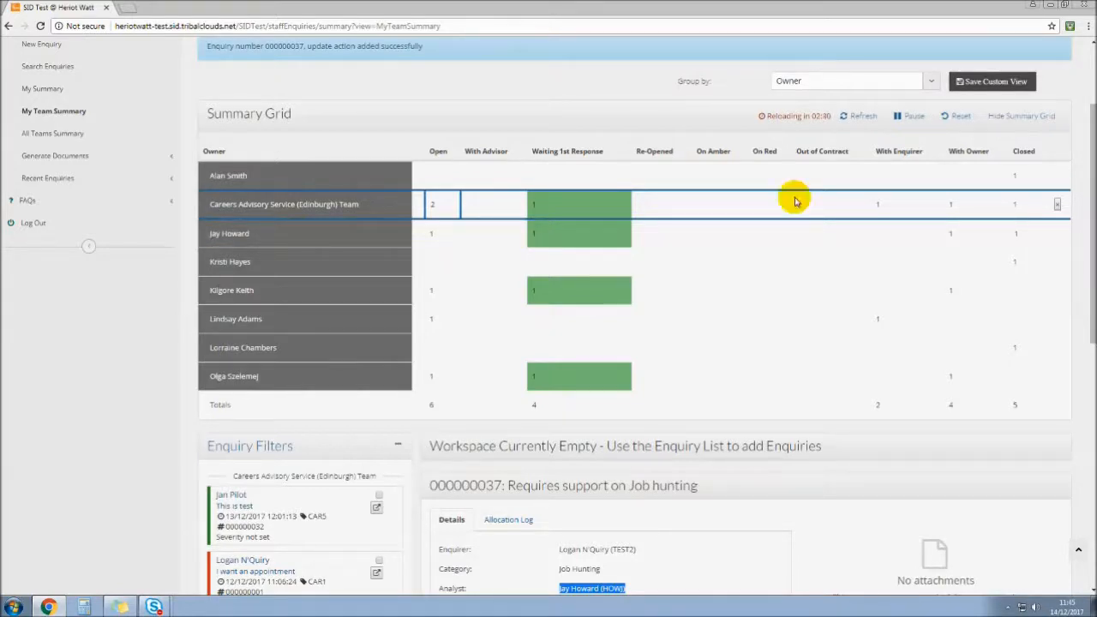
List the new owner's enquiries from the summary grid and open "Requires support on Job hunting".
{"action": "left_click", "coordinate": [319, 237]}
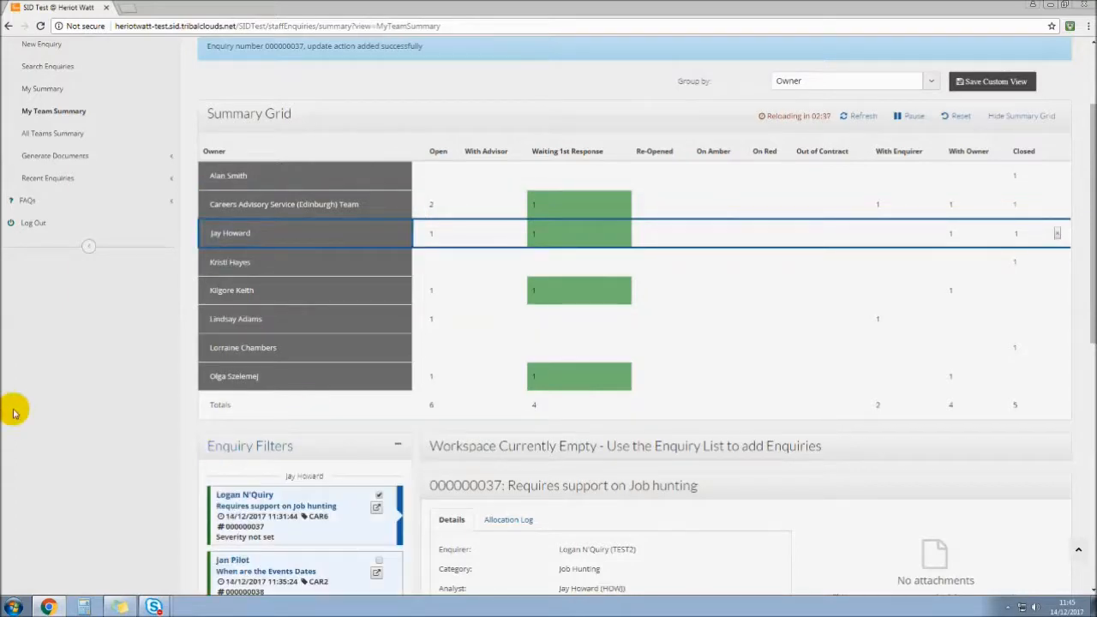
{"action": "scroll", "coordinate": [74, 429], "scroll_direction": "down", "scroll_amount": 2}
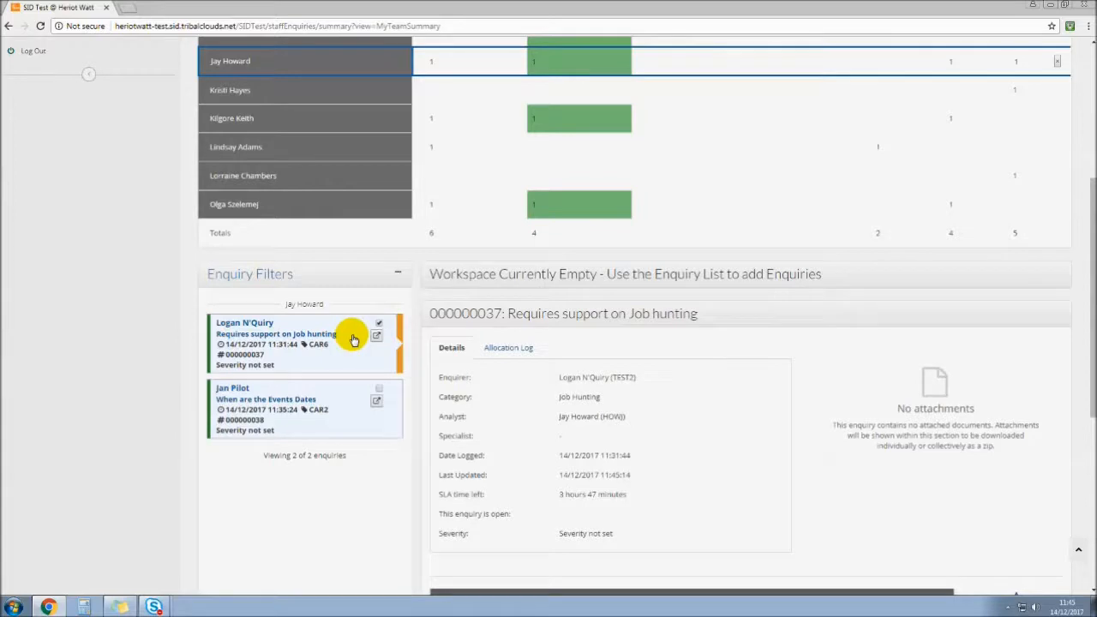
{"action": "left_click", "coordinate": [355, 364]}
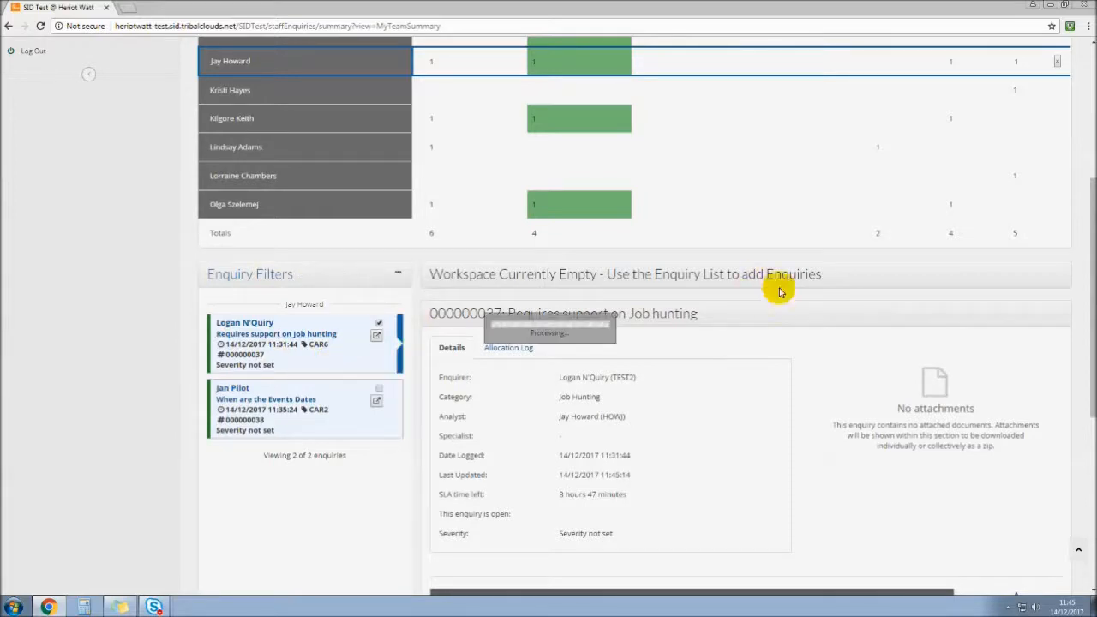
Search the enquiry's available actions for "further" and close the list without changing the selected action.
{"action": "scroll", "coordinate": [842, 367], "scroll_direction": "down", "scroll_amount": 3}
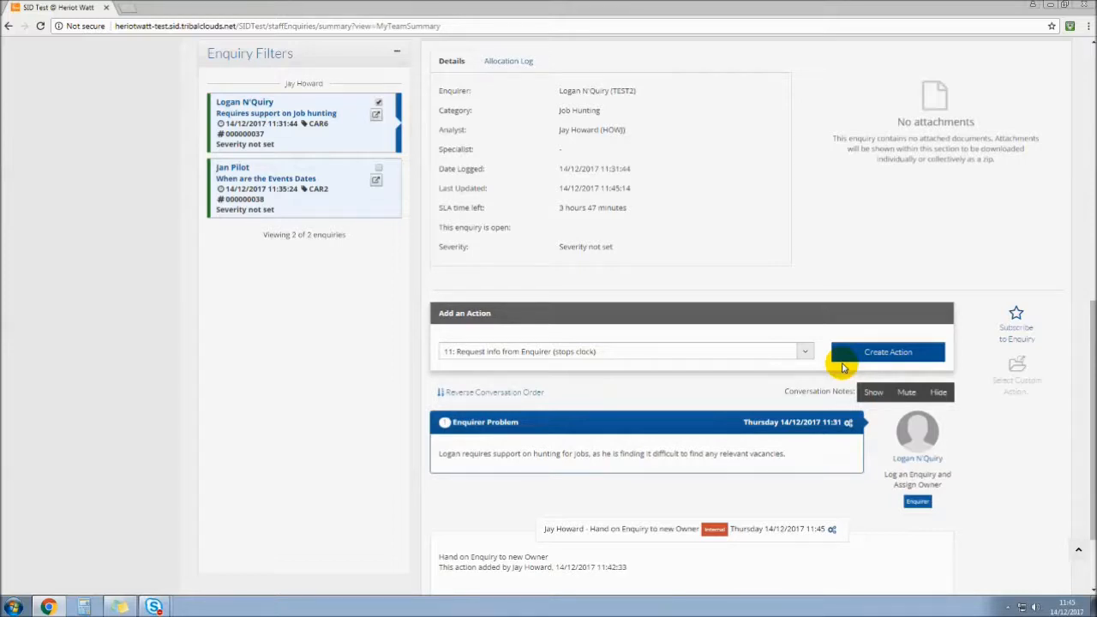
{"action": "left_click", "coordinate": [680, 353]}
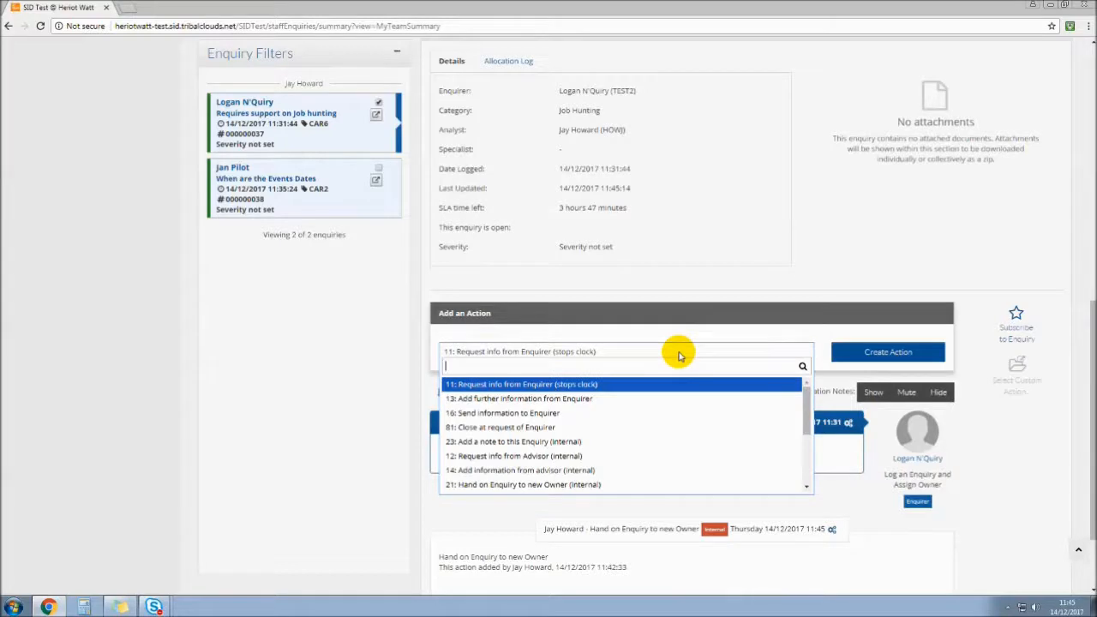
{"action": "type", "text": "further"}
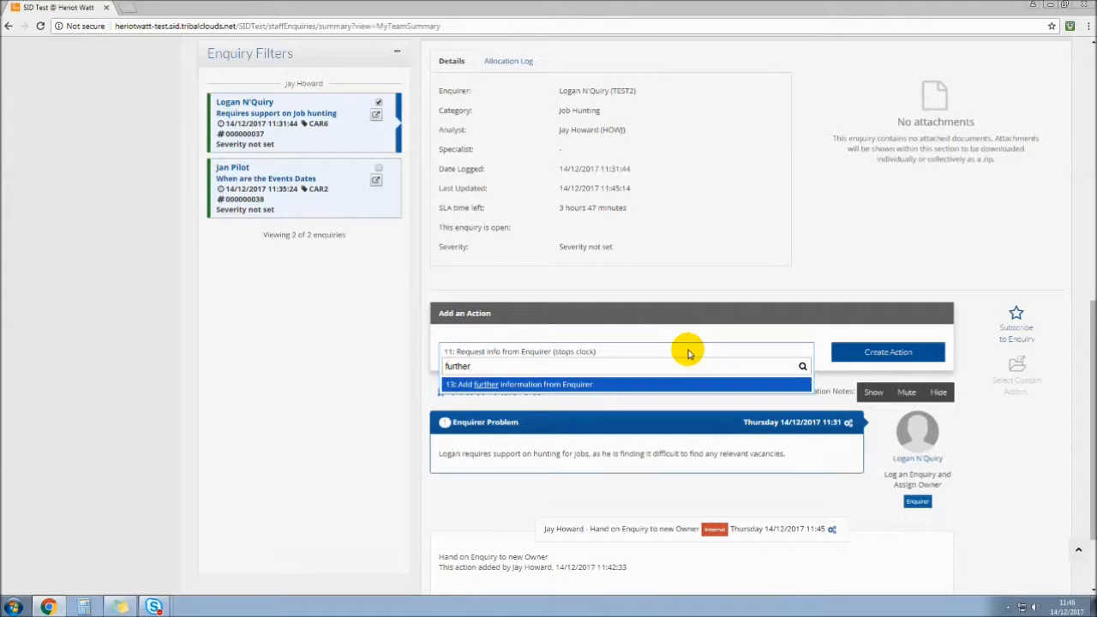
{"action": "left_click", "coordinate": [507, 347]}
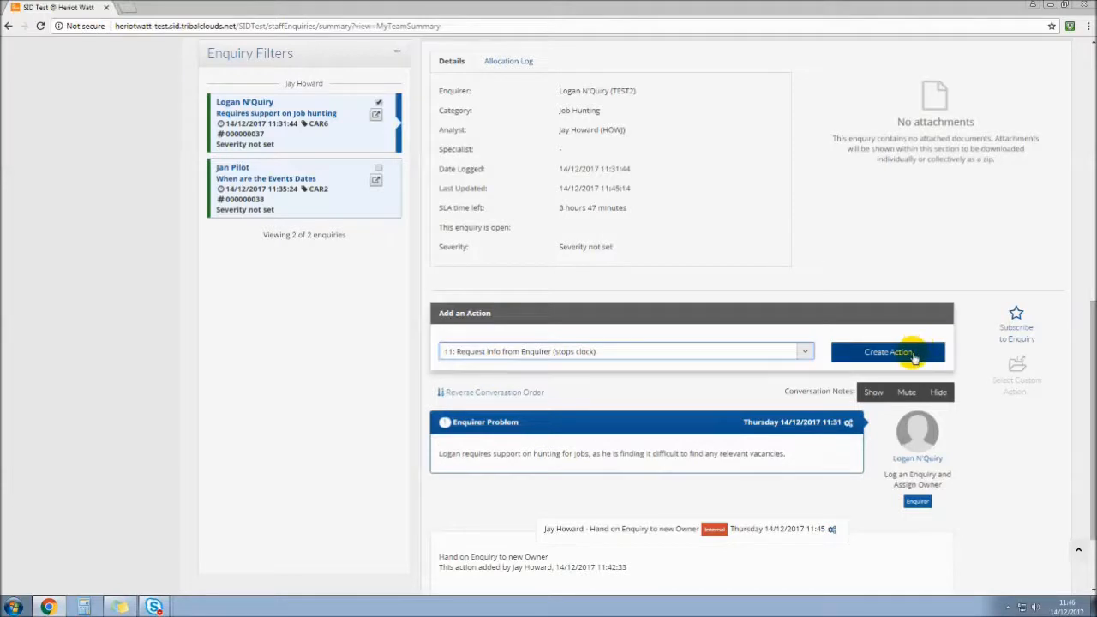
Create request-info action 11 with message "Please can you tell me what types of jobs are you looking for and what sectors have you already investigated? Thanks.".
{"action": "left_click", "coordinate": [913, 359]}
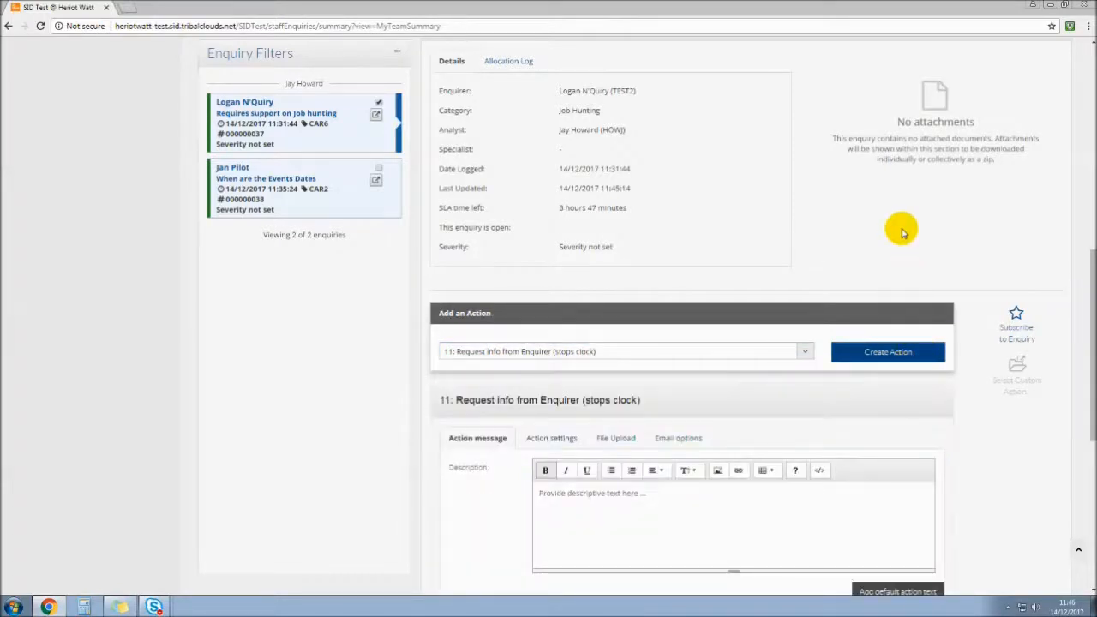
{"action": "scroll", "coordinate": [902, 233], "scroll_direction": "down", "scroll_amount": 1}
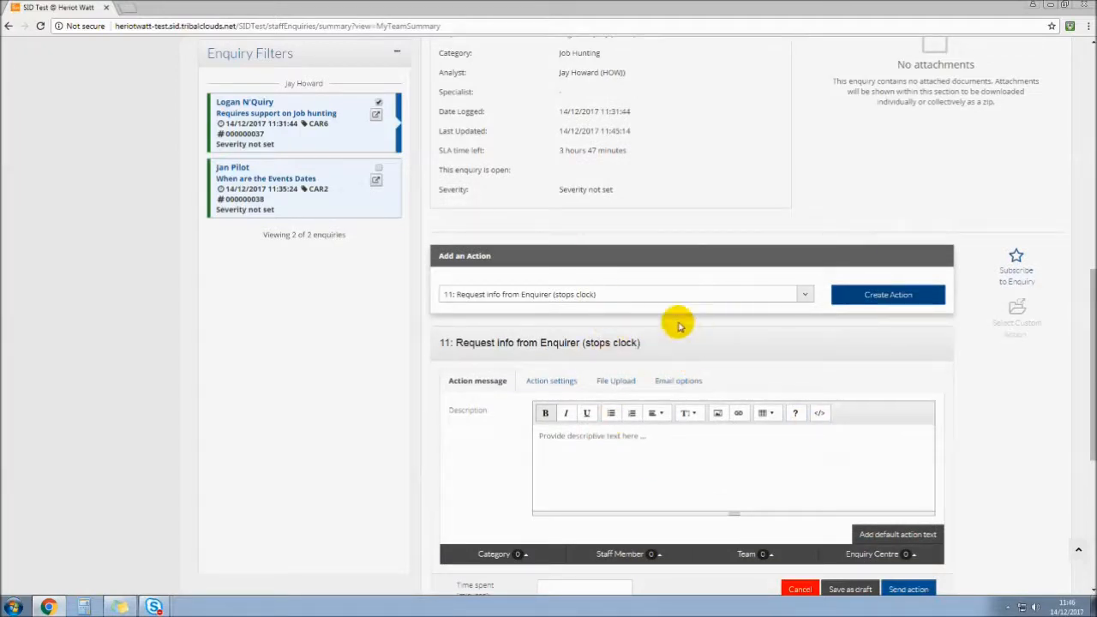
{"action": "left_click", "coordinate": [624, 452]}
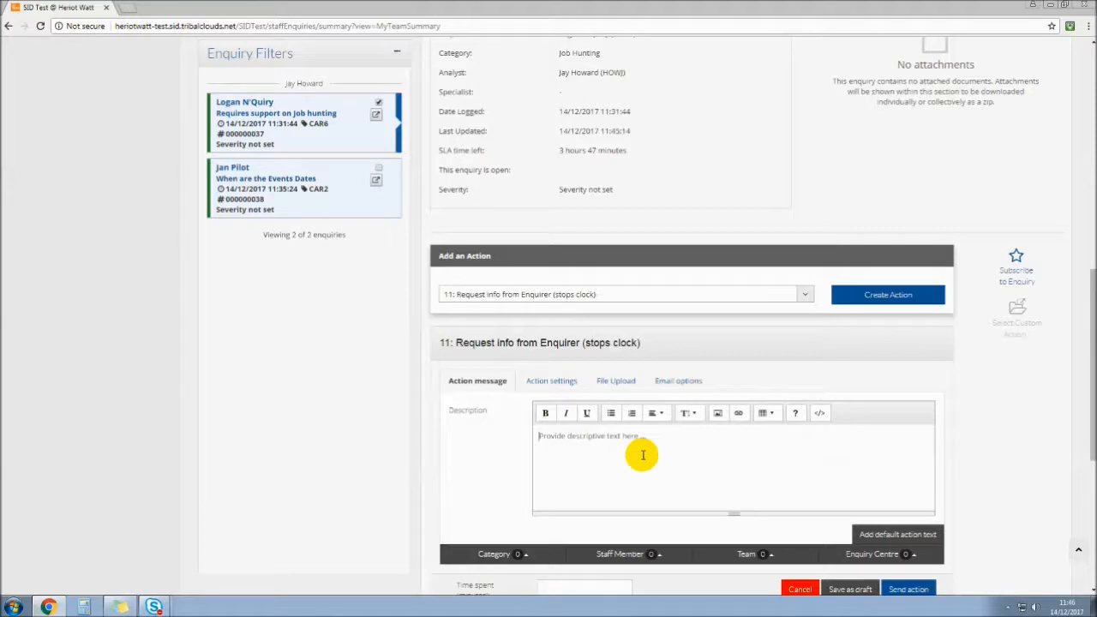
{"action": "type", "text": "Please can you tell me what types of jobs"}
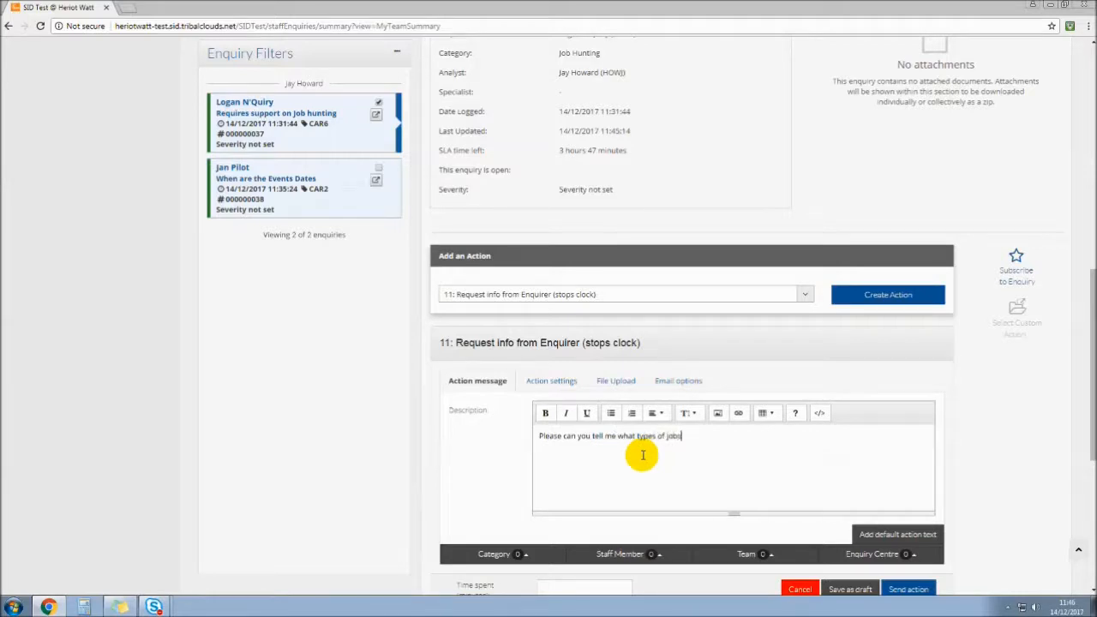
{"action": "type", "text": " are you looking for and what sectors have you already"}
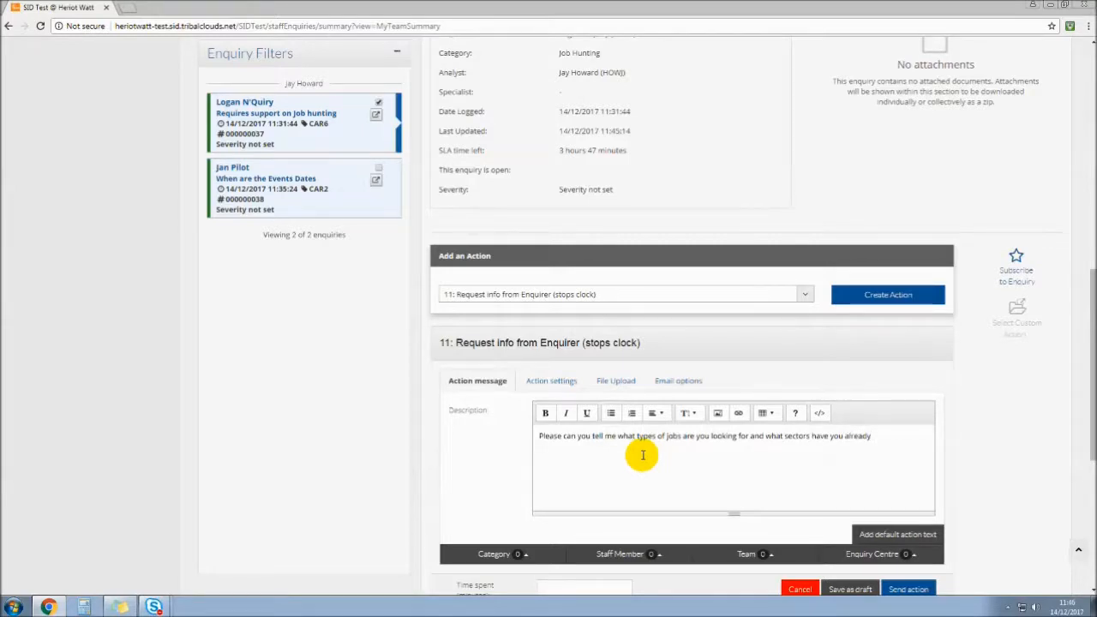
{"action": "type", "text": " investigat"}
{"action": "type", "text": "ed? "}
{"action": "type", "text": "Thanks"}
{"action": "type", "text": "."}
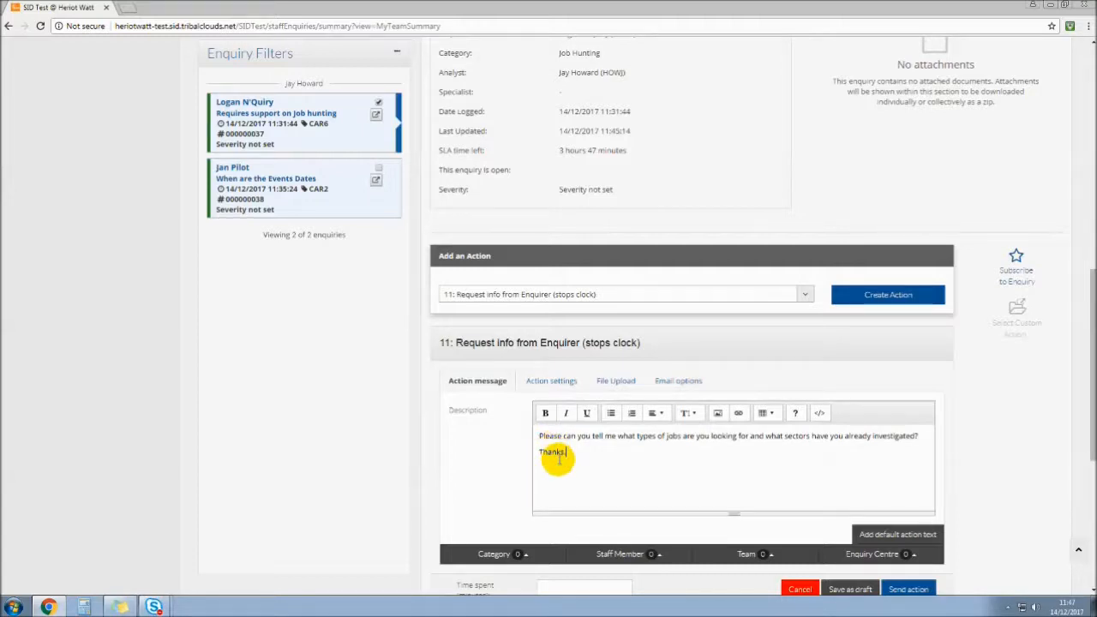
Open the request-info action's settings and check the enquiry's category in its details.
{"action": "left_click", "coordinate": [545, 382]}
{"action": "scroll", "coordinate": [546, 382], "scroll_direction": "down", "scroll_amount": 1}
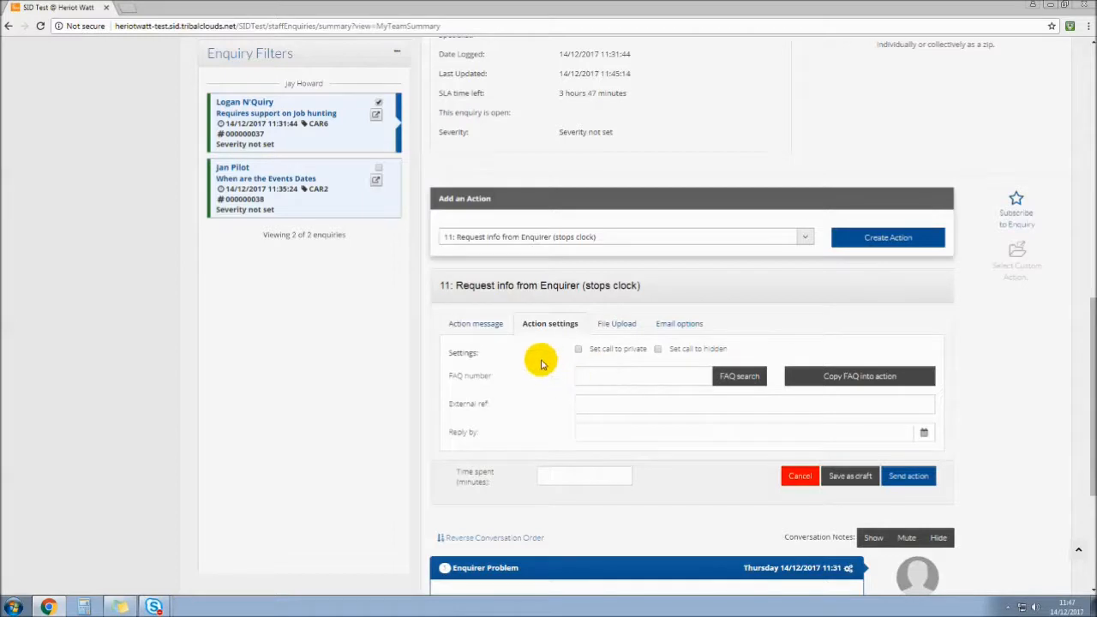
{"action": "scroll", "coordinate": [556, 274], "scroll_direction": "up", "scroll_amount": 2}
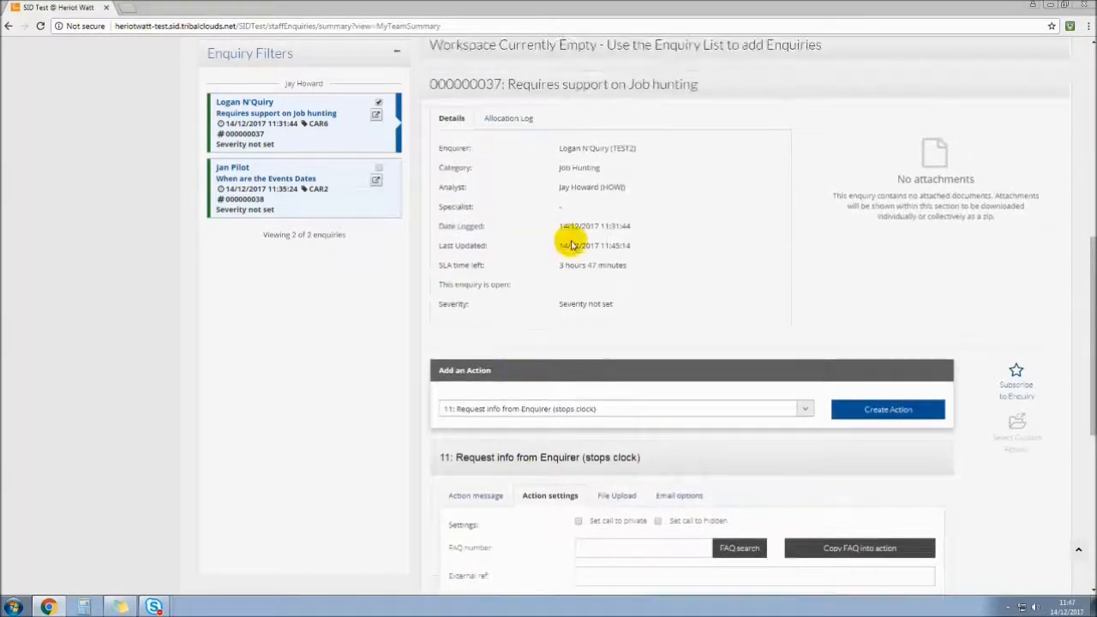
{"action": "left_click_drag", "start_coordinate": [595, 167], "coordinate": [558, 167]}
{"action": "left_click", "coordinate": [559, 169]}
{"action": "scroll", "coordinate": [718, 204], "scroll_direction": "down", "scroll_amount": 2}
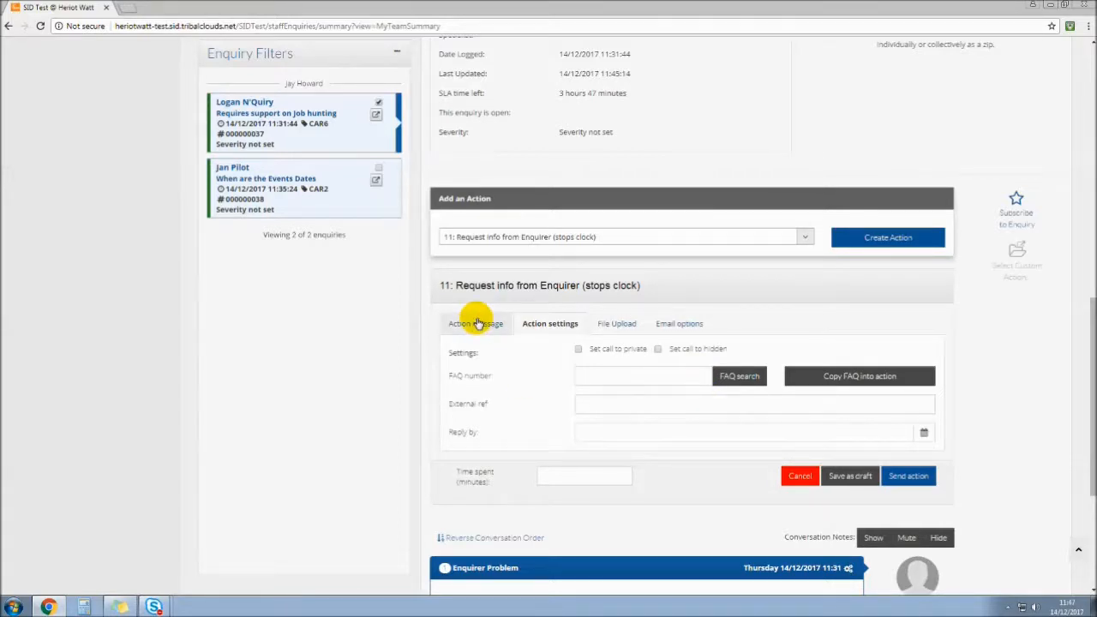
Search the category's FAQs, read "Where can I get help with my job hunting plans?" (FAQ 311), and close it without selecting it.
{"action": "left_click", "coordinate": [742, 380]}
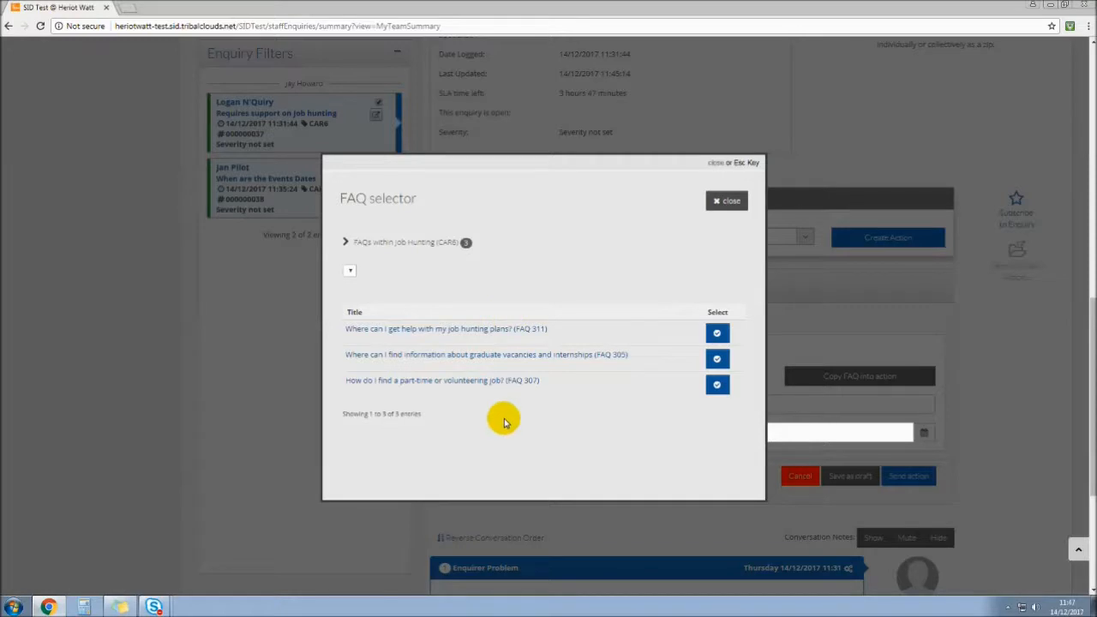
{"action": "left_click", "coordinate": [496, 334]}
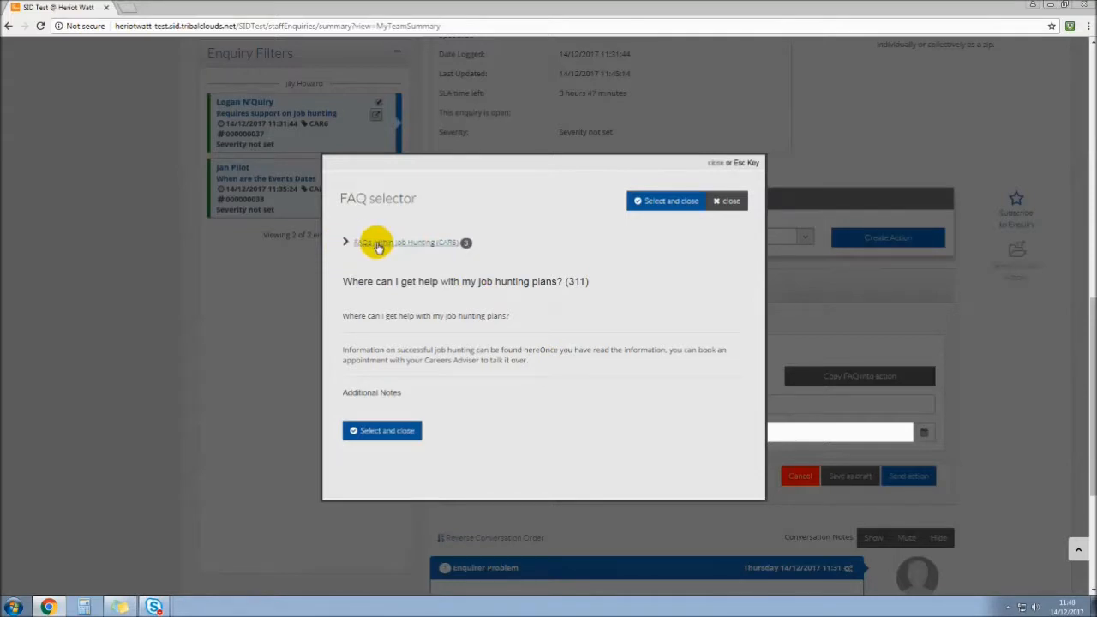
{"action": "left_click", "coordinate": [727, 201]}
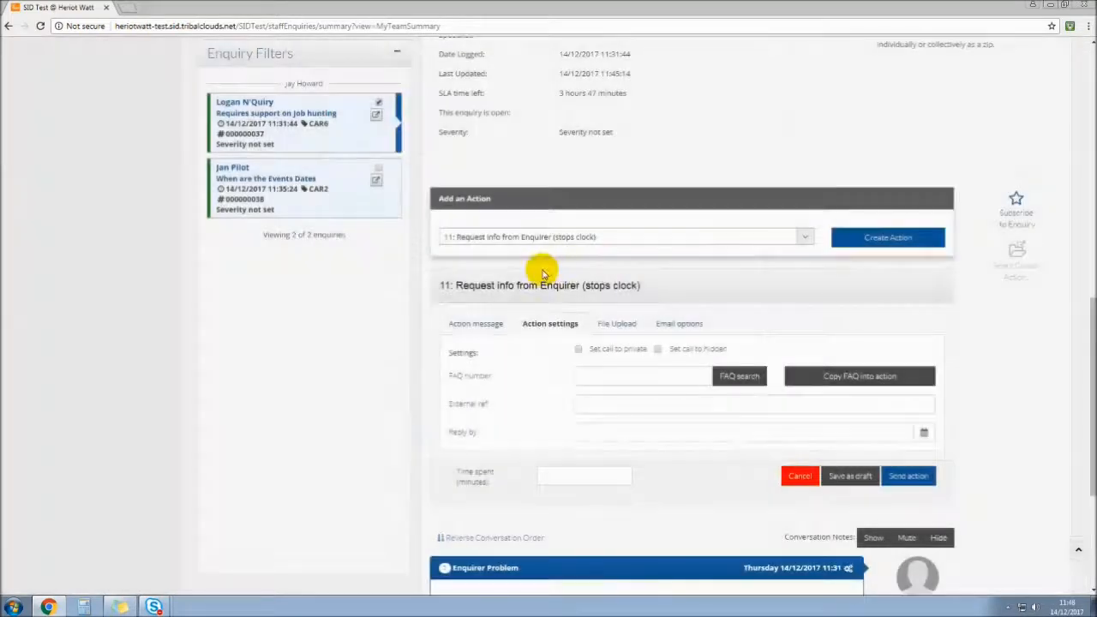
Select FAQ 307, "How do I find a part-time or volunteering job?", for the request-info action.
{"action": "left_click", "coordinate": [728, 375]}
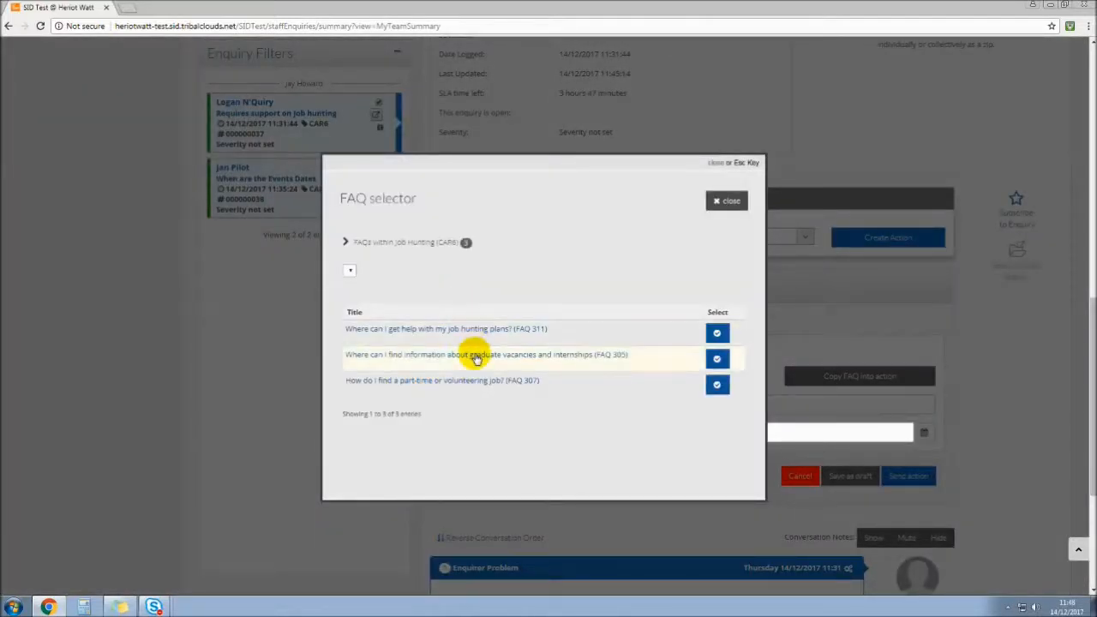
{"action": "left_click", "coordinate": [478, 385]}
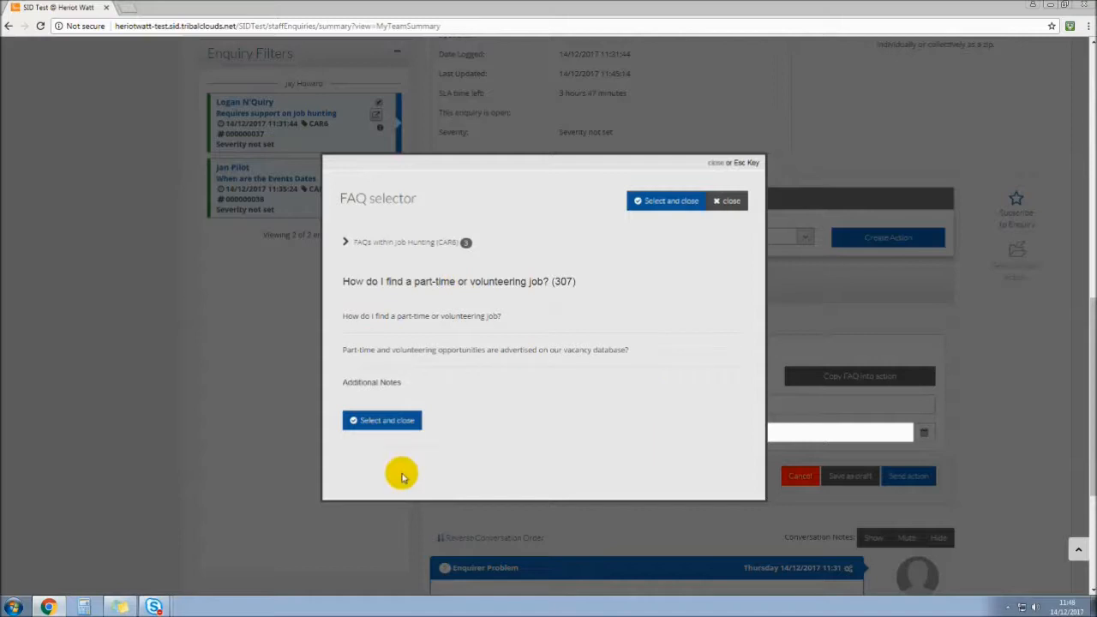
{"action": "left_click", "coordinate": [375, 424]}
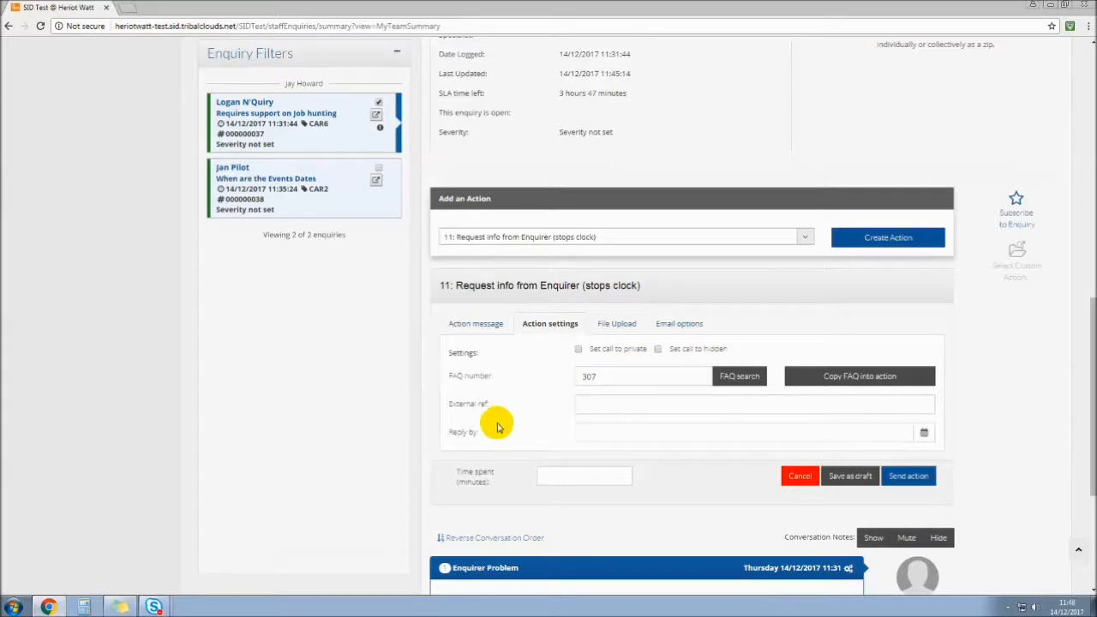
Add a blank line below "Thanks." in the action message and copy the selected FAQ into the action.
{"action": "left_click", "coordinate": [479, 326]}
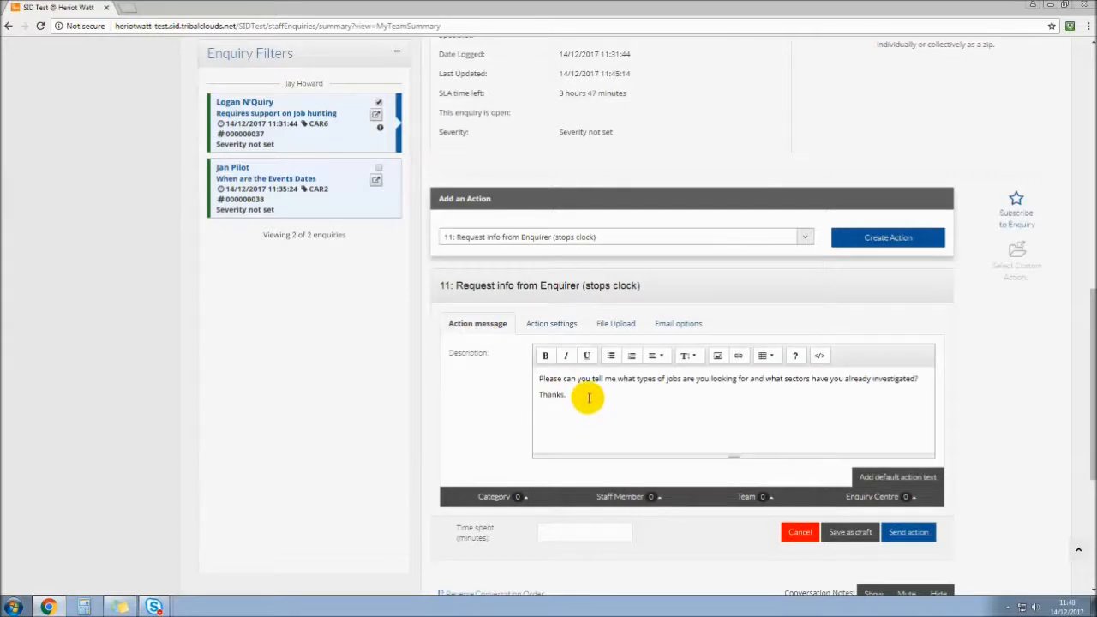
{"action": "left_click", "coordinate": [629, 385]}
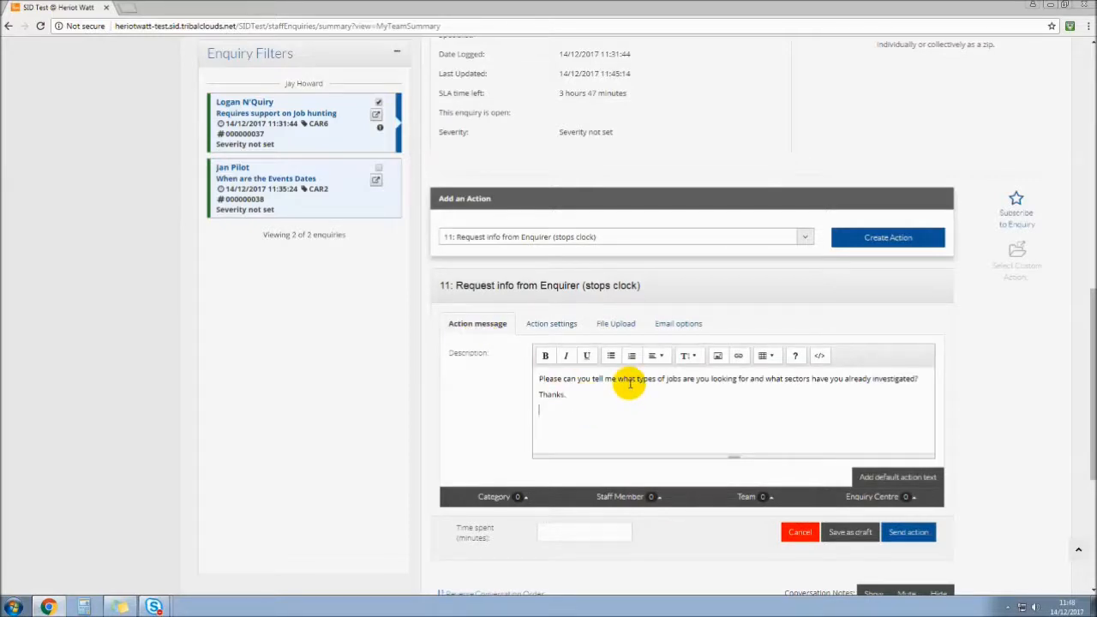
{"action": "left_click", "coordinate": [566, 326]}
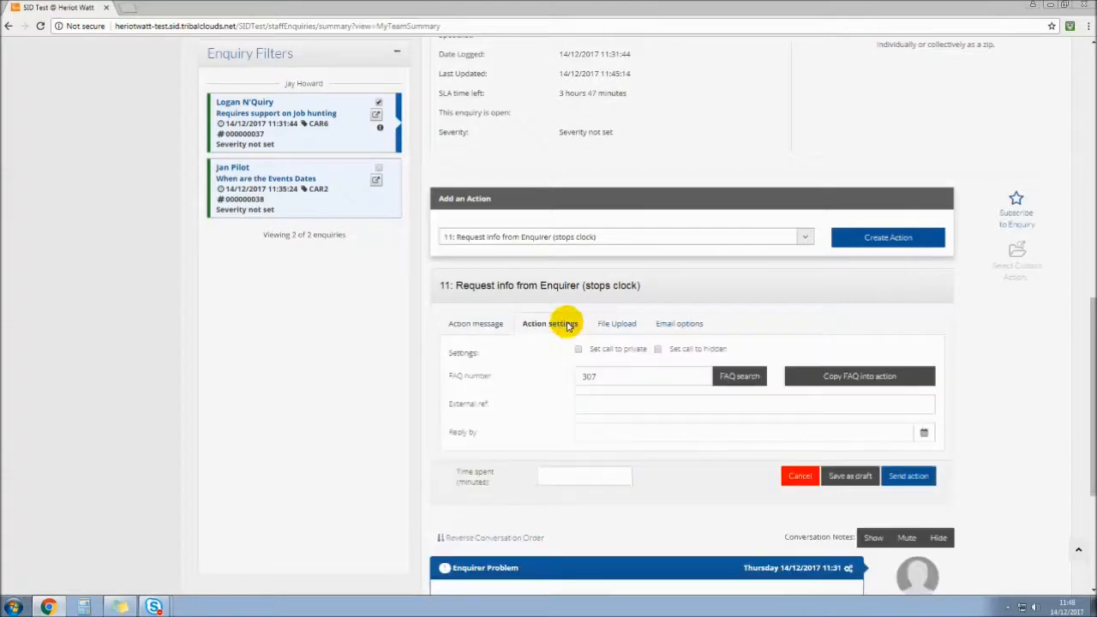
{"action": "left_click", "coordinate": [884, 378]}
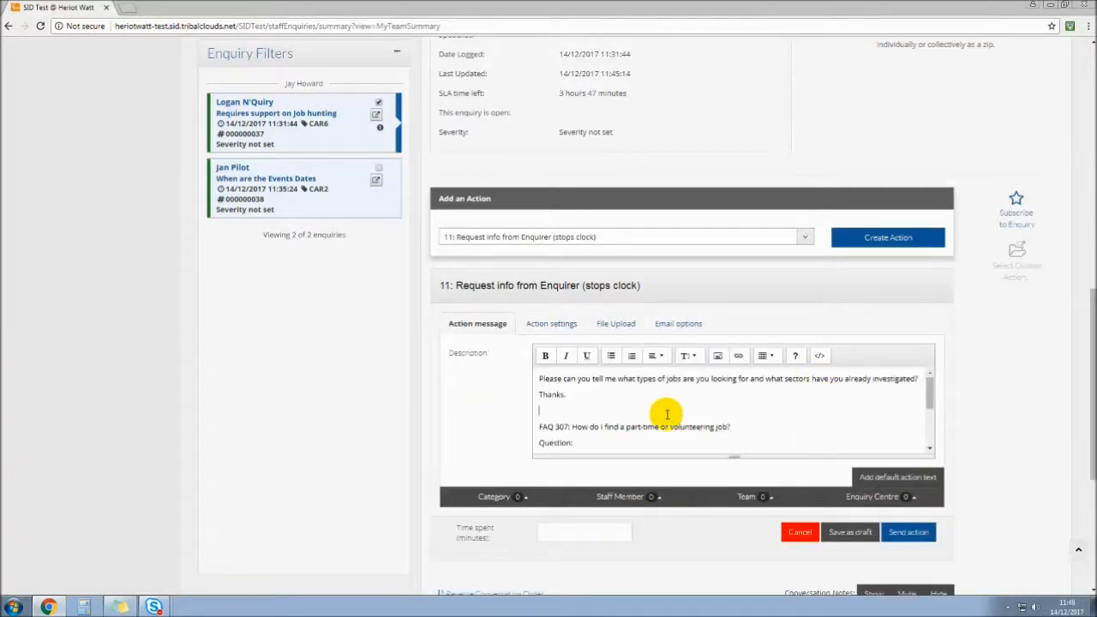
Read through the copied FAQ's question, answer and vacancy database link in the action message.
{"action": "scroll", "coordinate": [666, 414], "scroll_direction": "down", "scroll_amount": 2}
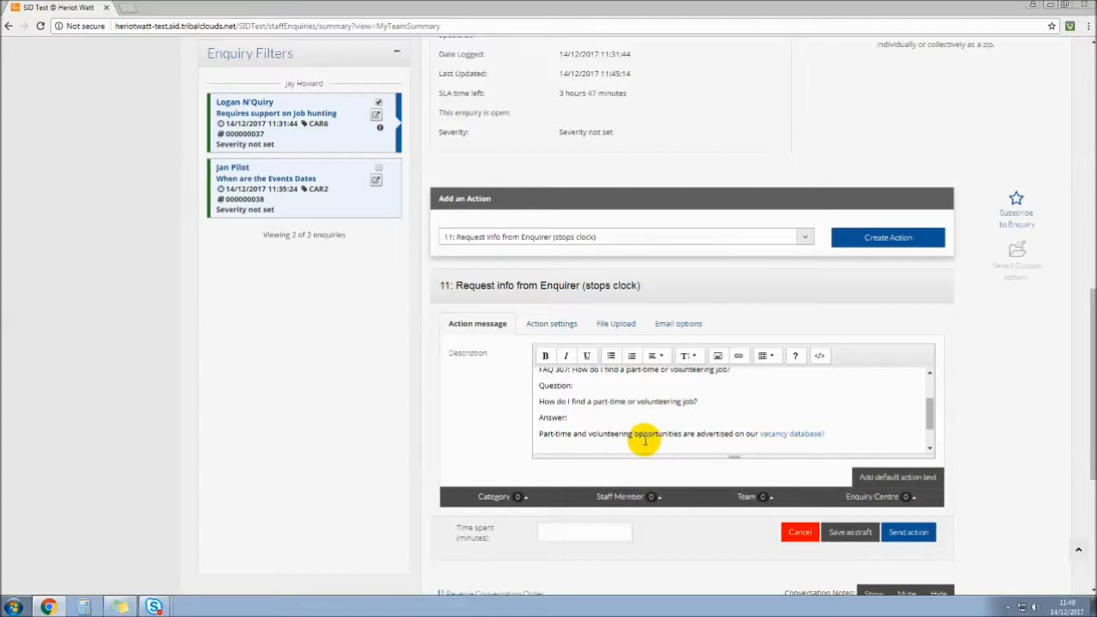
{"action": "scroll", "coordinate": [644, 438], "scroll_direction": "up", "scroll_amount": 3}
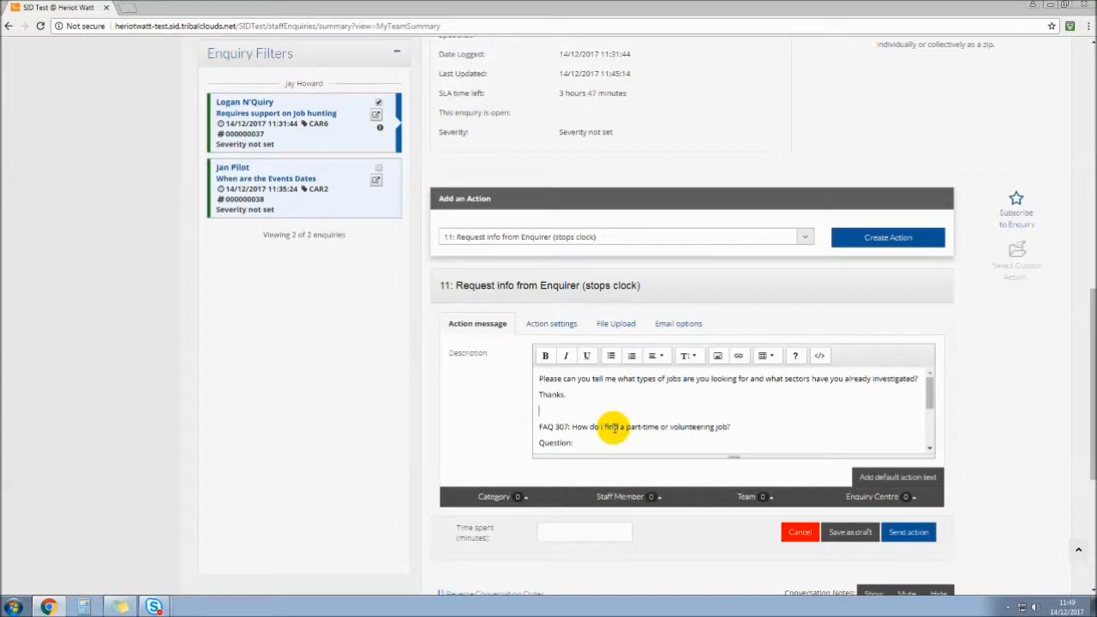
{"action": "scroll", "coordinate": [591, 423], "scroll_direction": "down", "scroll_amount": 1}
{"action": "scroll", "coordinate": [591, 423], "scroll_direction": "up", "scroll_amount": 1}
{"action": "scroll", "coordinate": [589, 423], "scroll_direction": "down", "scroll_amount": 1}
{"action": "scroll", "coordinate": [589, 423], "scroll_direction": "down", "scroll_amount": 1}
{"action": "scroll", "coordinate": [589, 423], "scroll_direction": "up", "scroll_amount": 1}
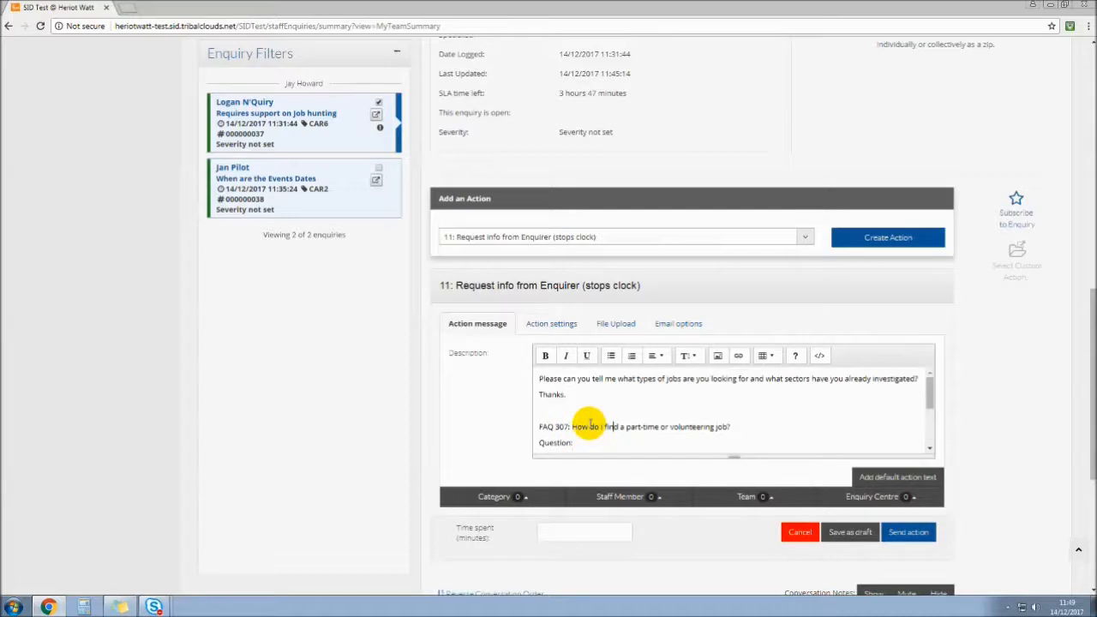
Replace "Thanks." in the message with "You may want to look at volunteering also, here is some details:" above the FAQ text.
{"action": "left_click_drag", "start_coordinate": [570, 395], "coordinate": [543, 397]}
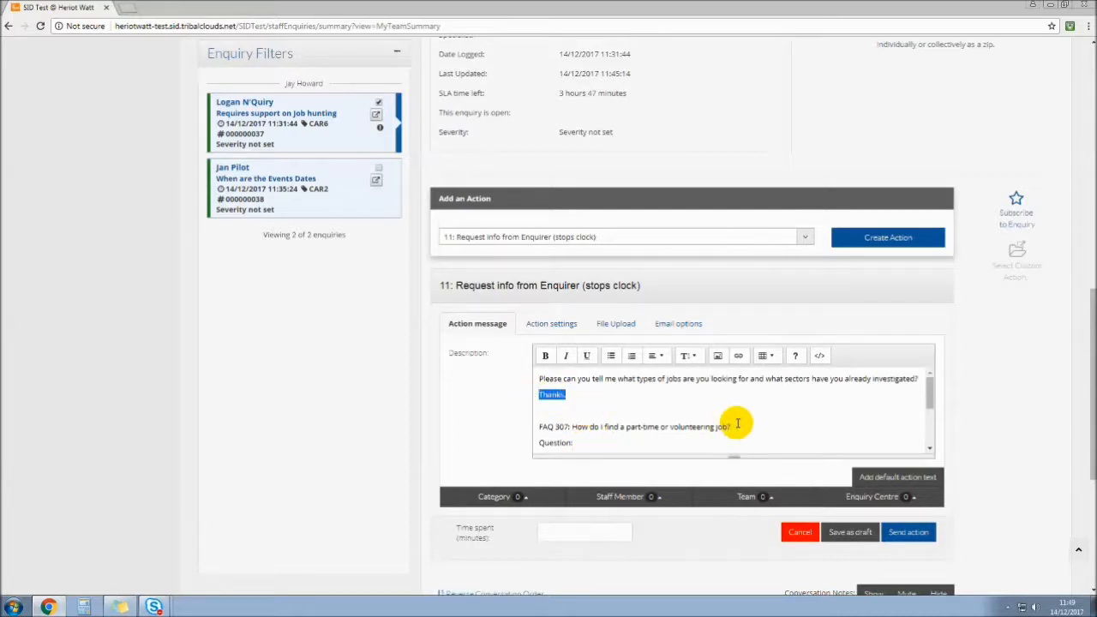
{"action": "key", "text": "BackSpace"}
{"action": "key", "text": "Return"}
{"action": "type", "text": "You may want to look at v"}
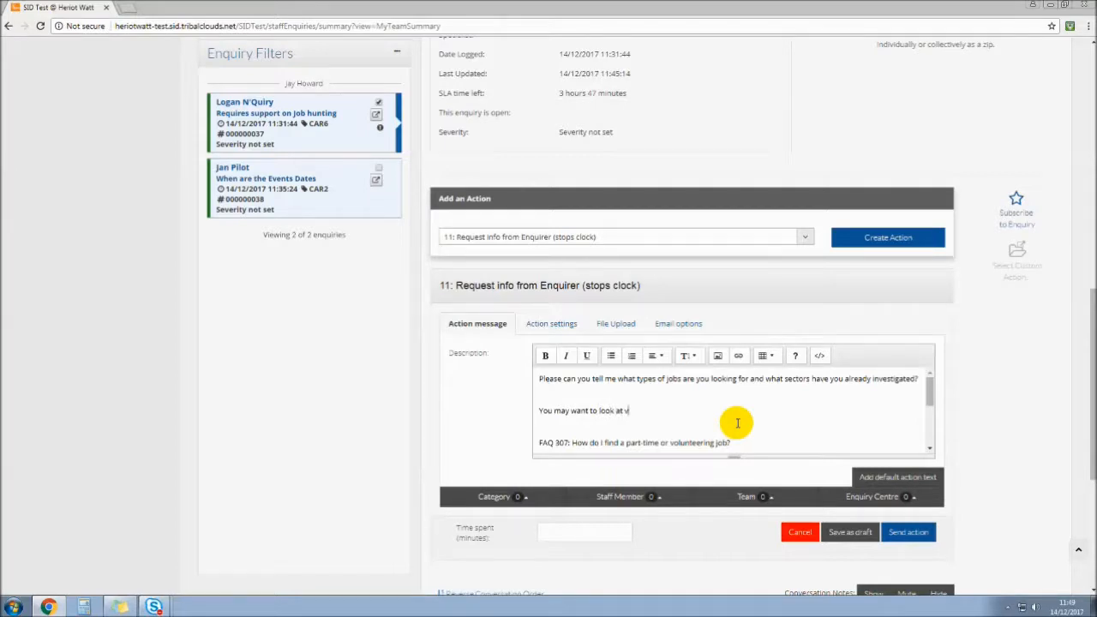
{"action": "type", "text": "olunteering also, here is some details:"}
{"action": "scroll", "coordinate": [771, 416], "scroll_direction": "down", "scroll_amount": 2}
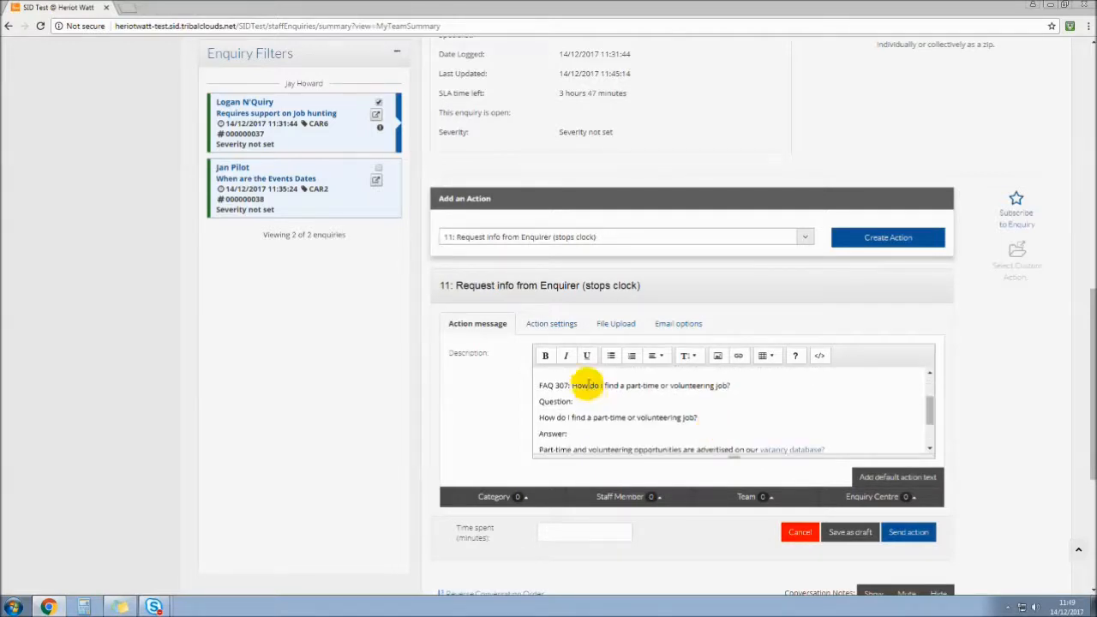
Delete the FAQ 307 heading and the "Question:" and "Answer:" labels from the action message, closing up the leftover blank line.
{"action": "left_click_drag", "start_coordinate": [567, 385], "coordinate": [539, 385]}
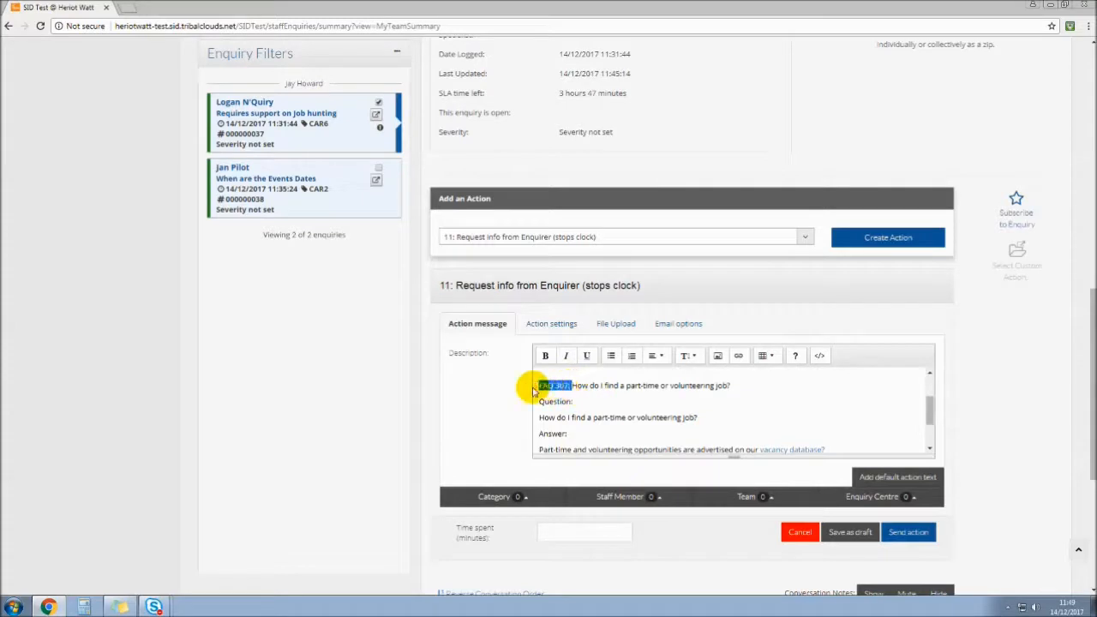
{"action": "left_click_drag", "start_coordinate": [572, 401], "coordinate": [524, 384]}
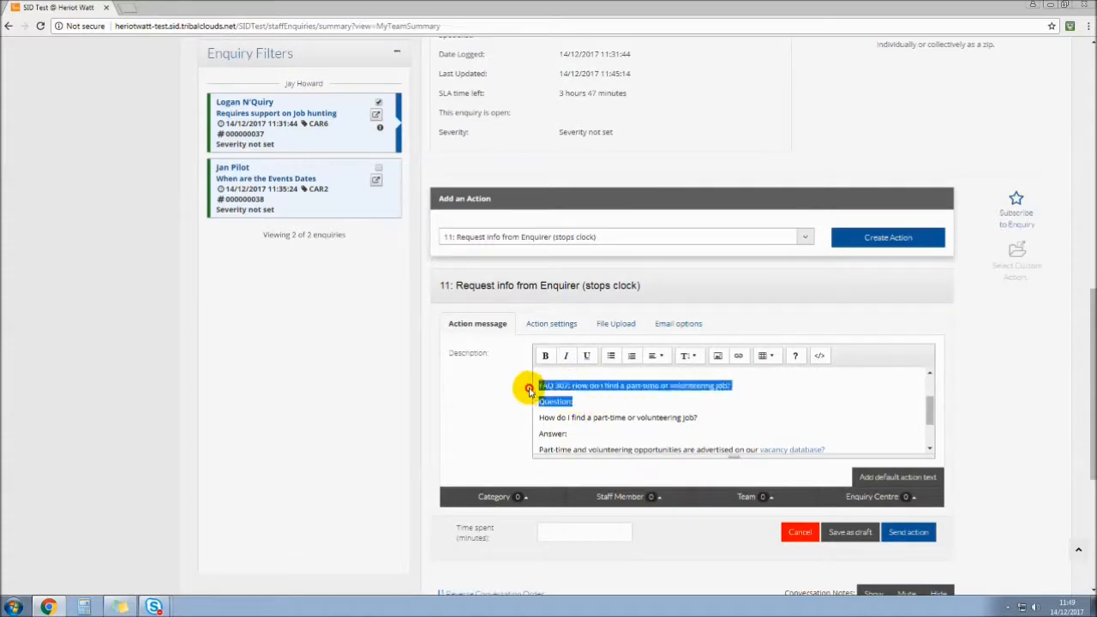
{"action": "key", "text": "BackSpace"}
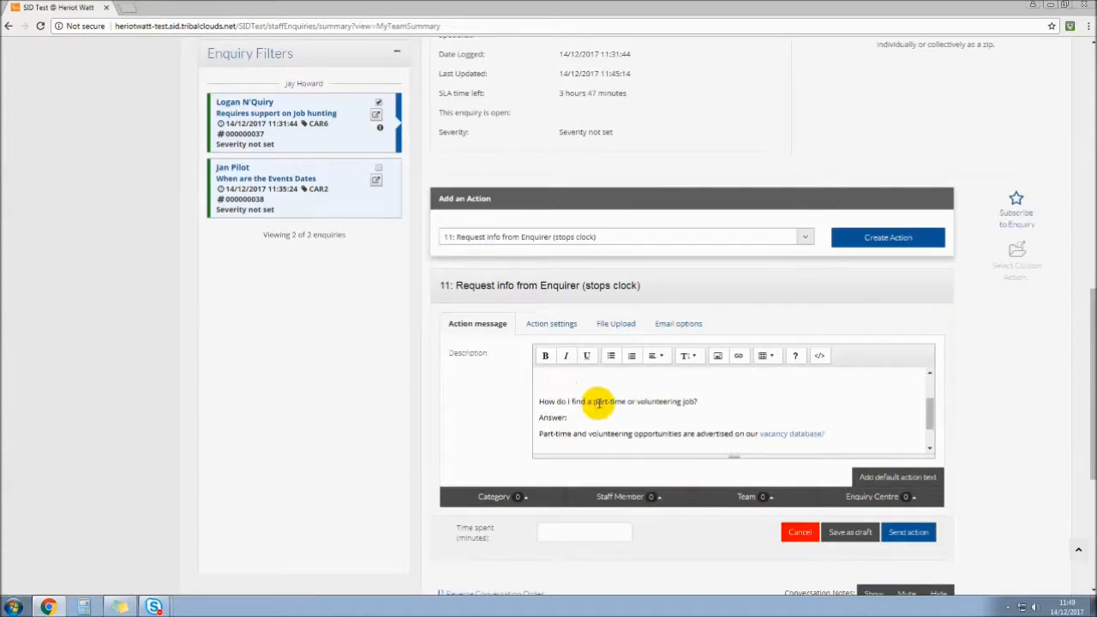
{"action": "key", "text": "BackSpace"}
{"action": "left_click_drag", "start_coordinate": [570, 405], "coordinate": [526, 394]}
{"action": "key", "text": "BackSpace"}
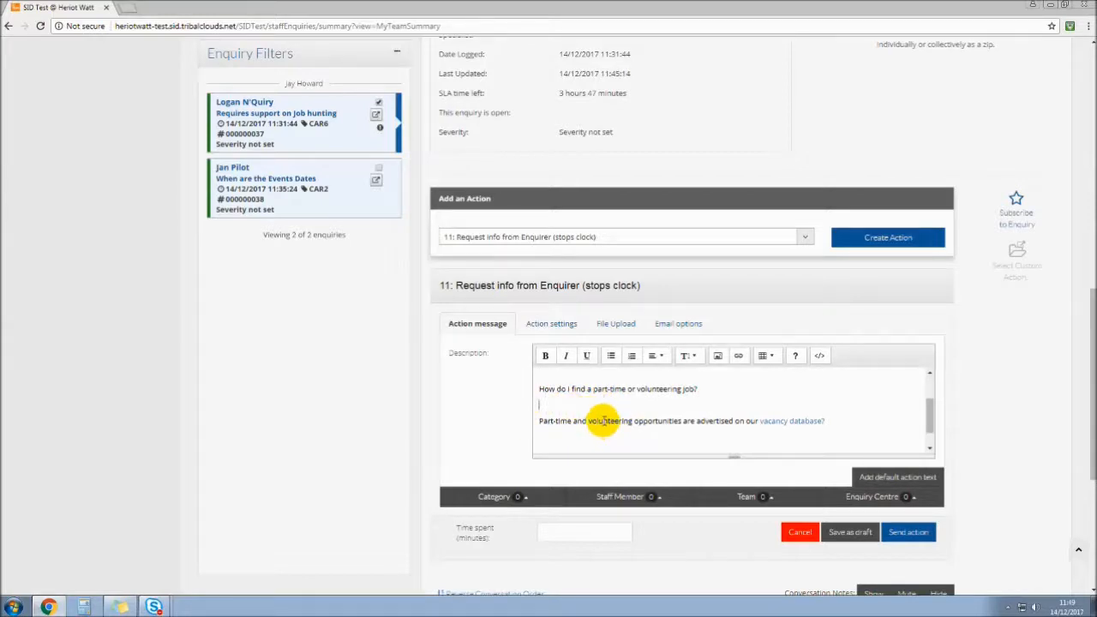
{"action": "key", "text": "BackSpace"}
{"action": "scroll", "coordinate": [680, 439], "scroll_direction": "up", "scroll_amount": 1}
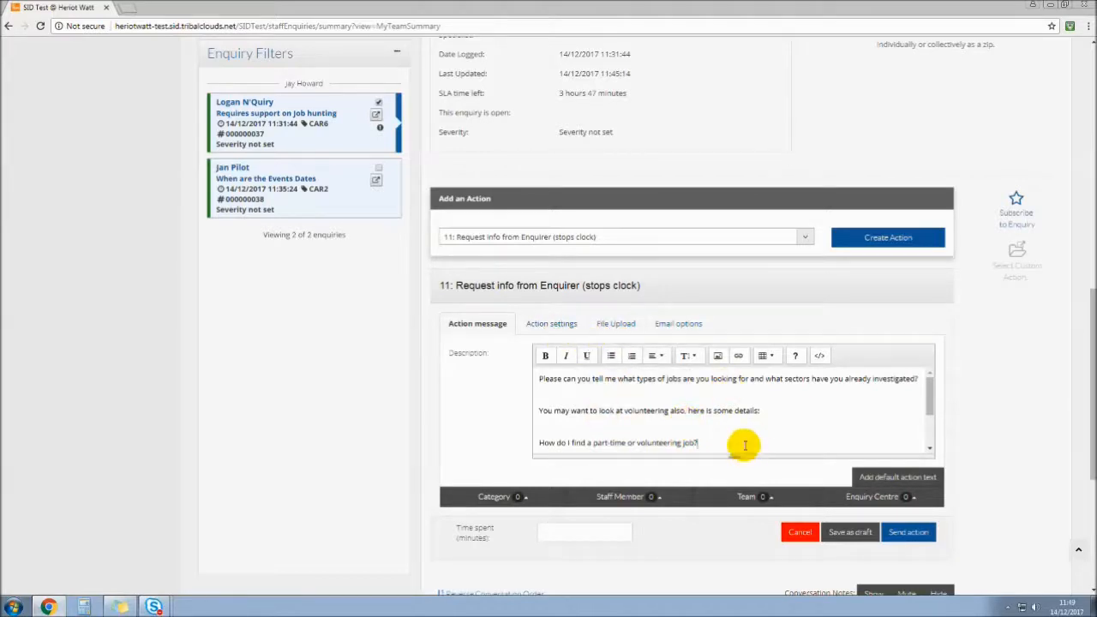
Set the action's reply-by date to 22/12/2017.
{"action": "left_click", "coordinate": [557, 329]}
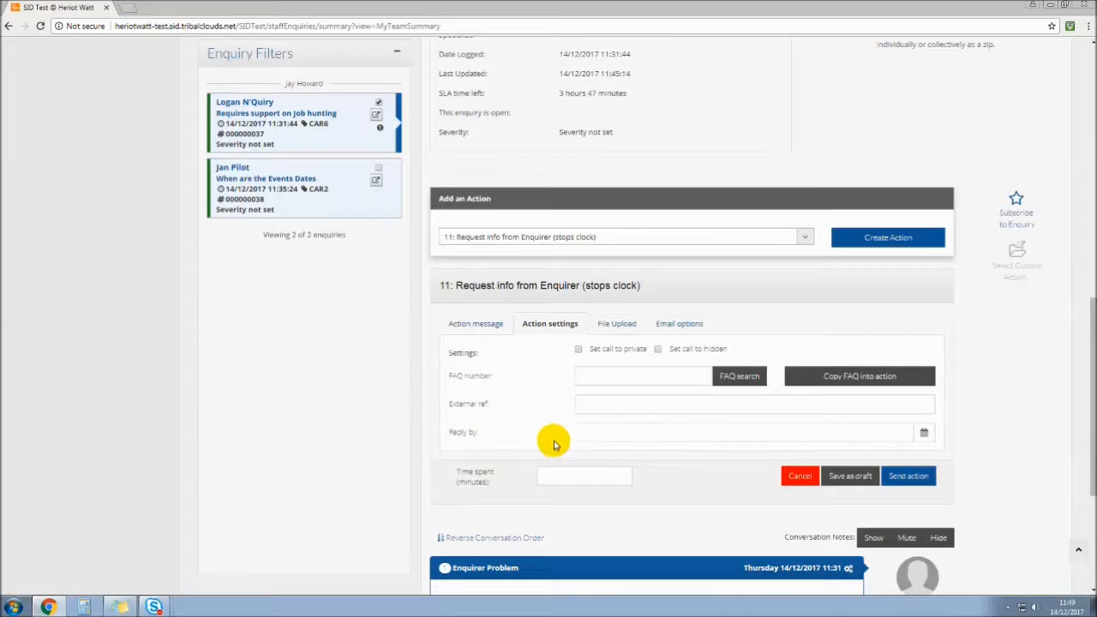
{"action": "left_click", "coordinate": [624, 430]}
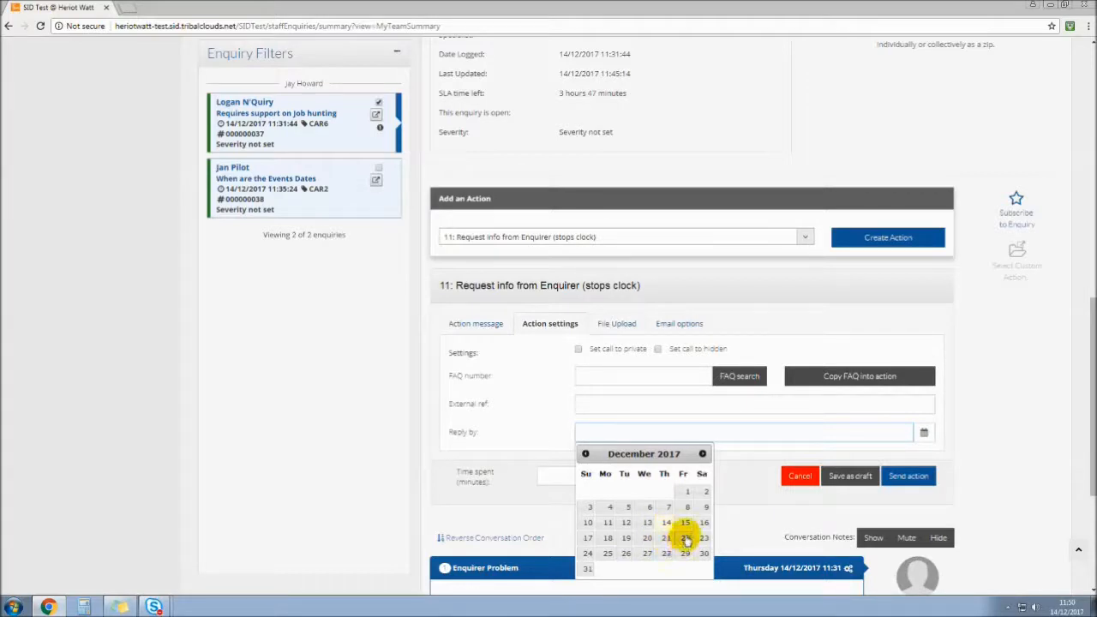
{"action": "left_click", "coordinate": [685, 538]}
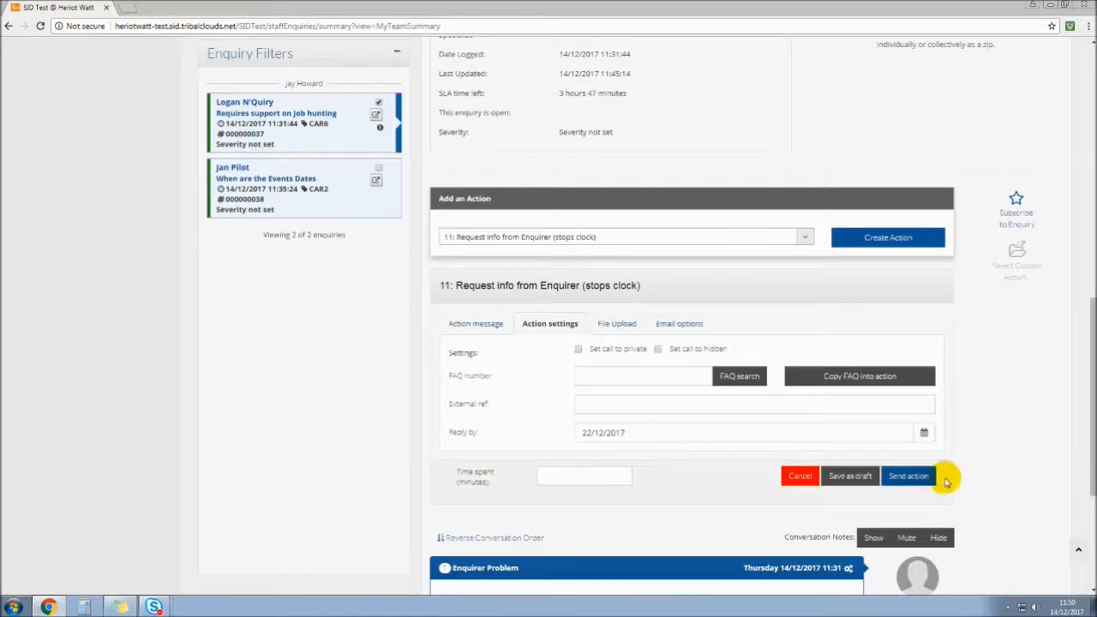
Review the action's file upload area, email options and message, and the enquiry's conversation history.
{"action": "left_click", "coordinate": [627, 323]}
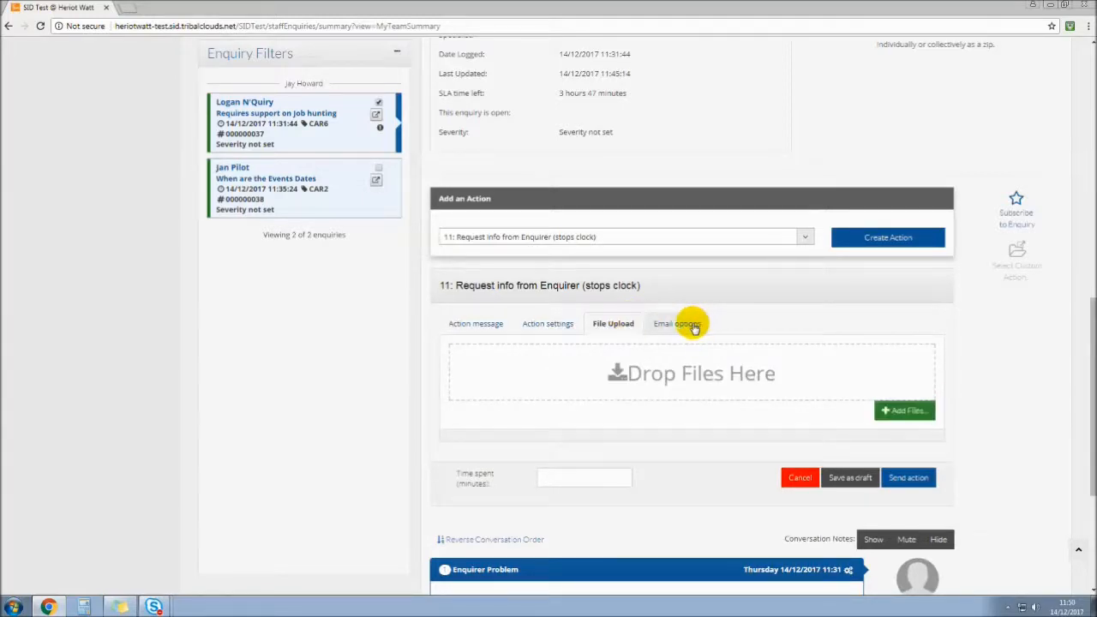
{"action": "left_click", "coordinate": [677, 324]}
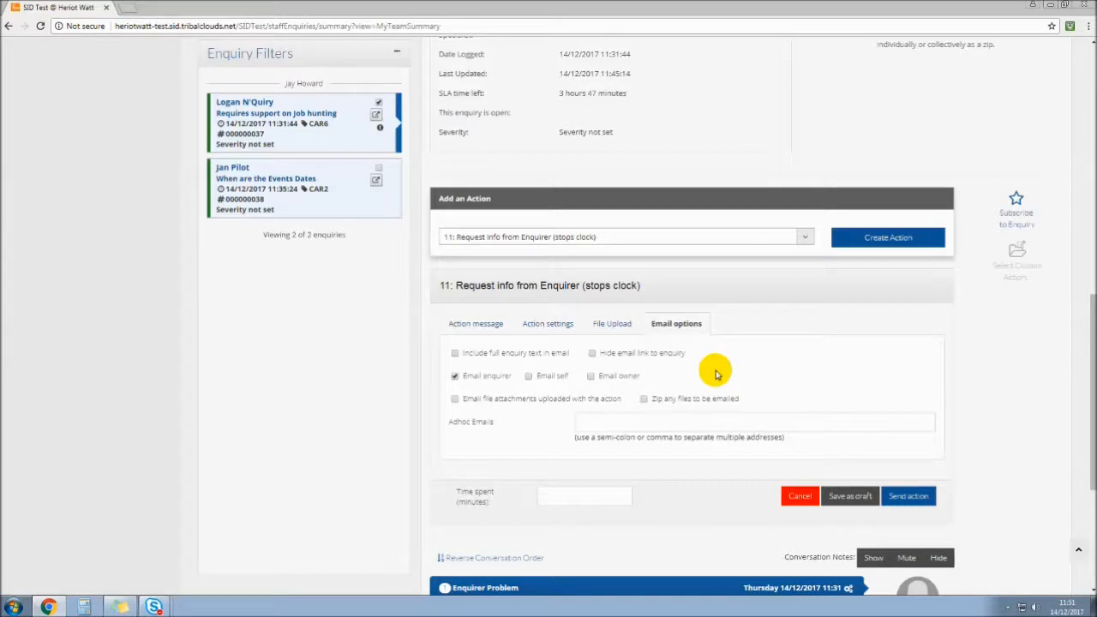
{"action": "scroll", "coordinate": [715, 373], "scroll_direction": "down", "scroll_amount": 1}
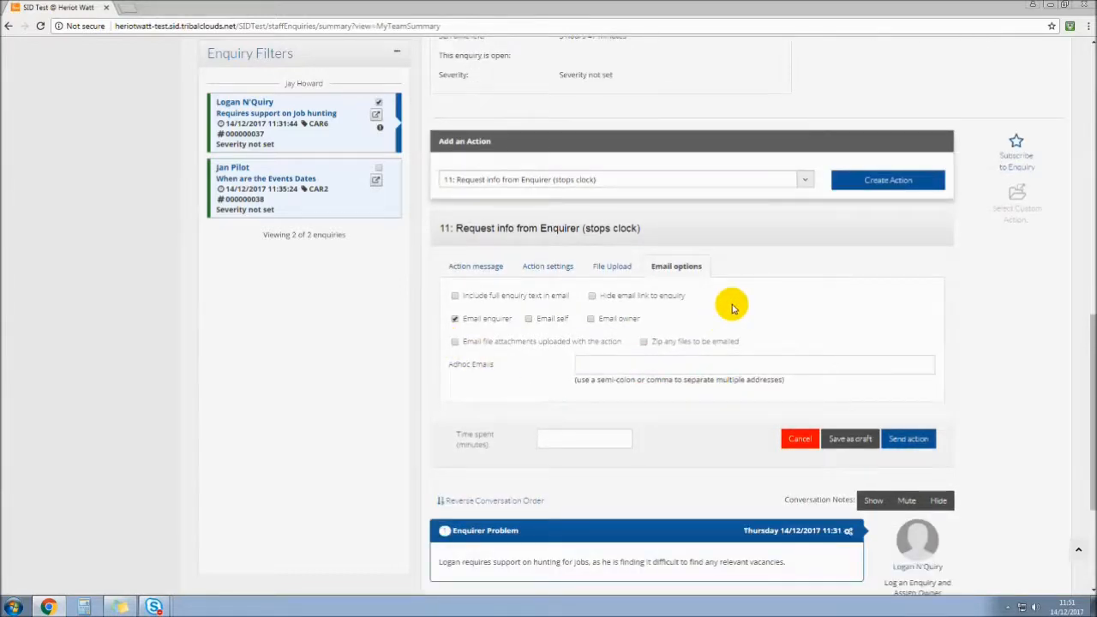
{"action": "left_click", "coordinate": [475, 269]}
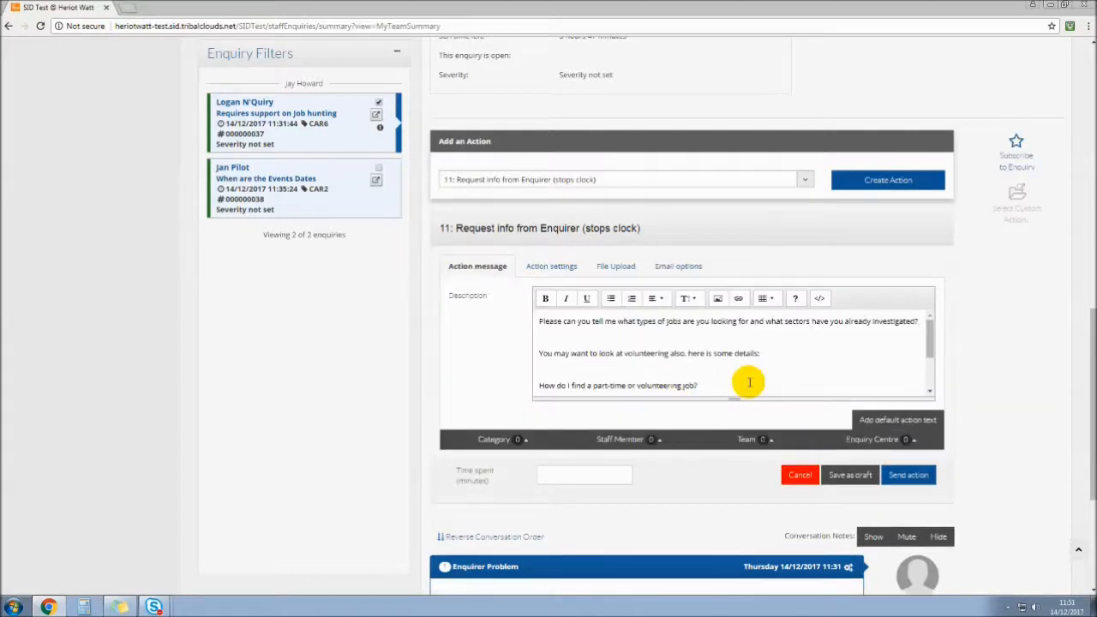
{"action": "left_click", "coordinate": [685, 271]}
{"action": "scroll", "coordinate": [864, 276], "scroll_direction": "down", "scroll_amount": 3}
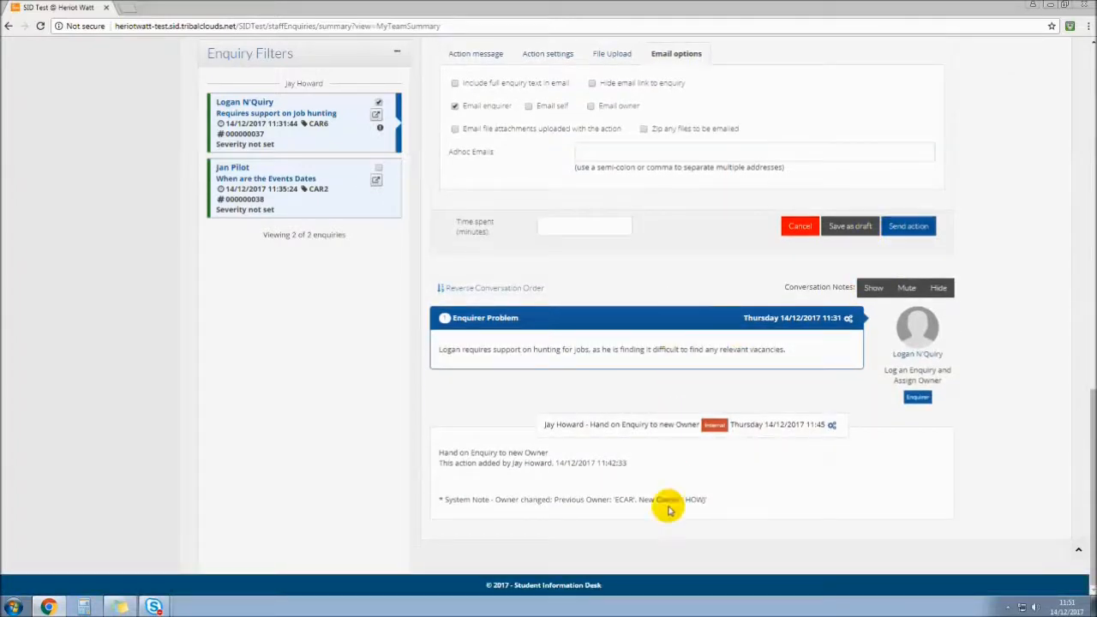
{"action": "scroll", "coordinate": [591, 394], "scroll_direction": "up", "scroll_amount": 2}
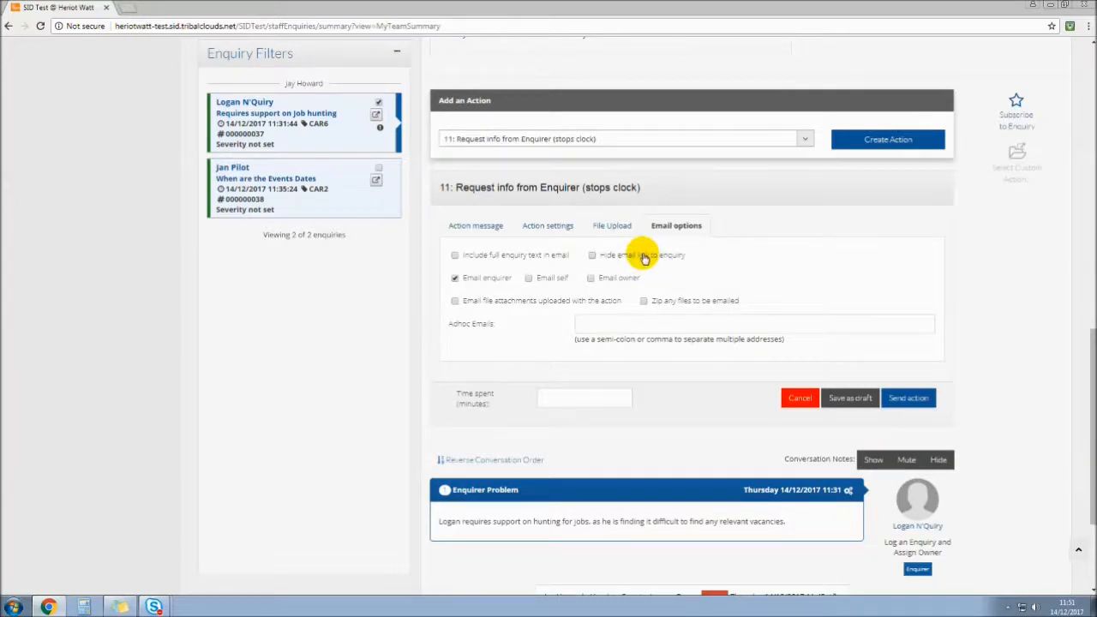
Try the option to hide the email link to the enquiry, clear it again, and check the assigned analyst in the enquiry details.
{"action": "left_click", "coordinate": [643, 260]}
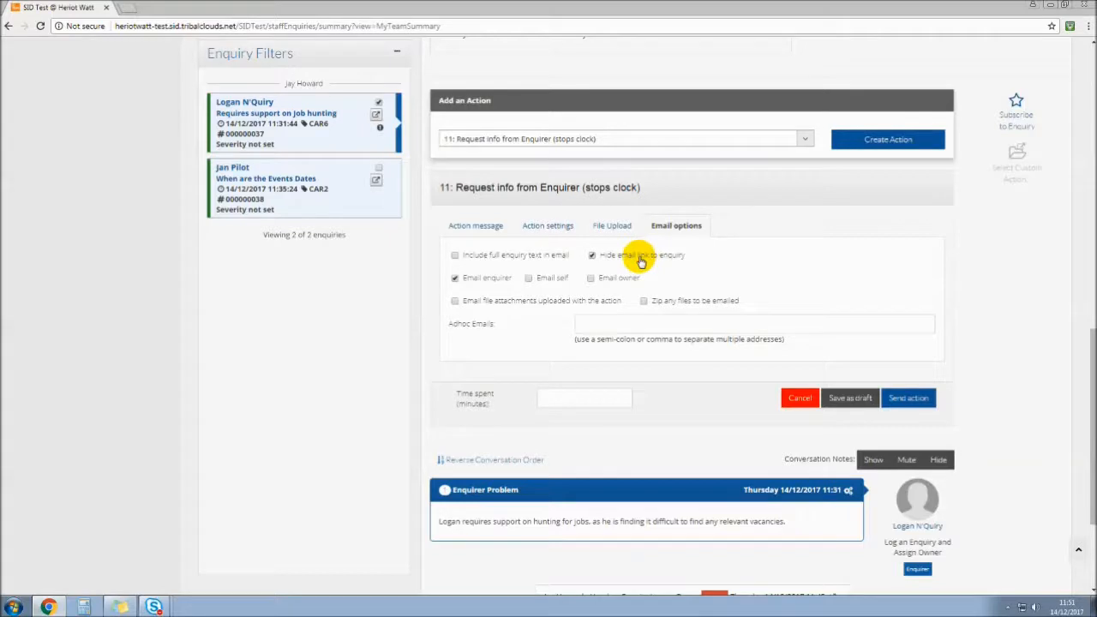
{"action": "left_click", "coordinate": [641, 259]}
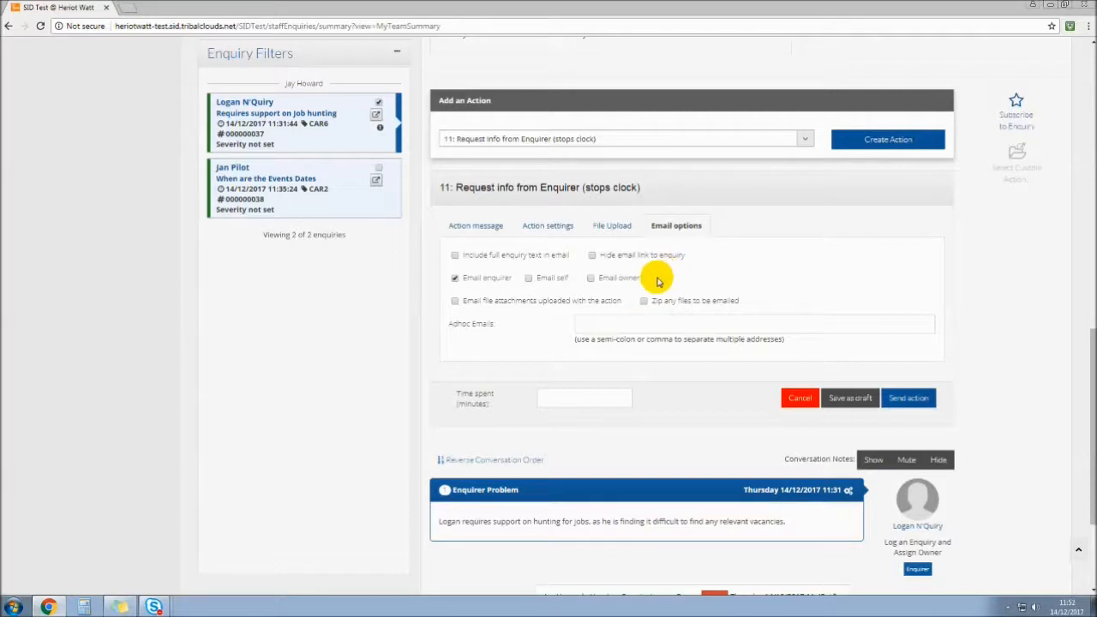
{"action": "scroll", "coordinate": [627, 278], "scroll_direction": "up", "scroll_amount": 1}
{"action": "scroll", "coordinate": [626, 278], "scroll_direction": "up", "scroll_amount": 3}
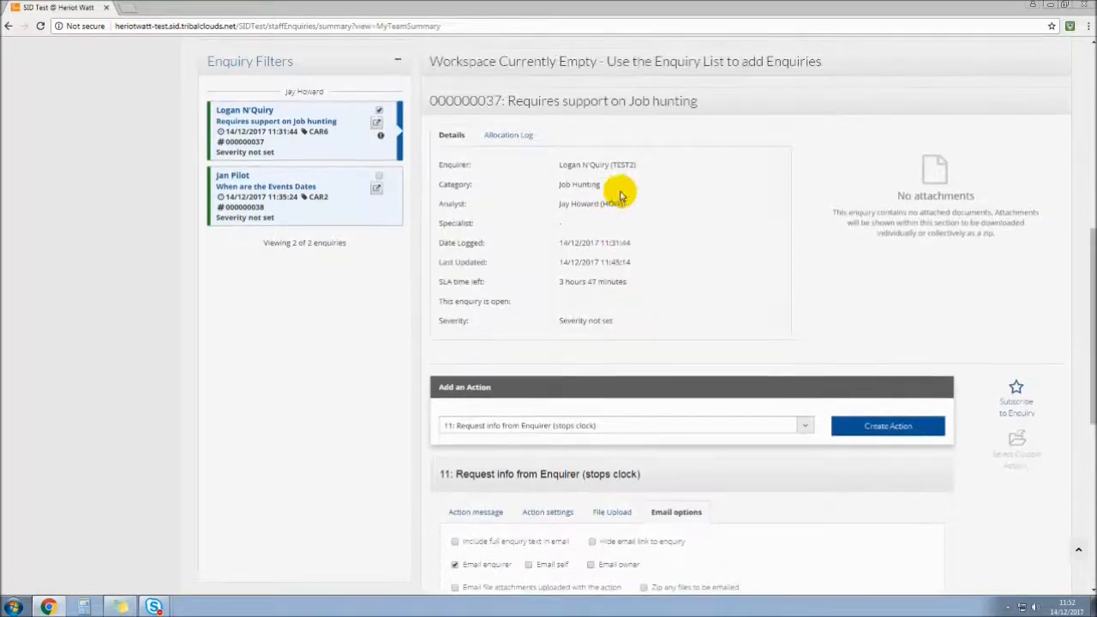
{"action": "left_click_drag", "start_coordinate": [630, 204], "coordinate": [558, 206]}
{"action": "left_click", "coordinate": [643, 202]}
{"action": "scroll", "coordinate": [649, 236], "scroll_direction": "down", "scroll_amount": 1}
{"action": "scroll", "coordinate": [649, 236], "scroll_direction": "down", "scroll_amount": 3}
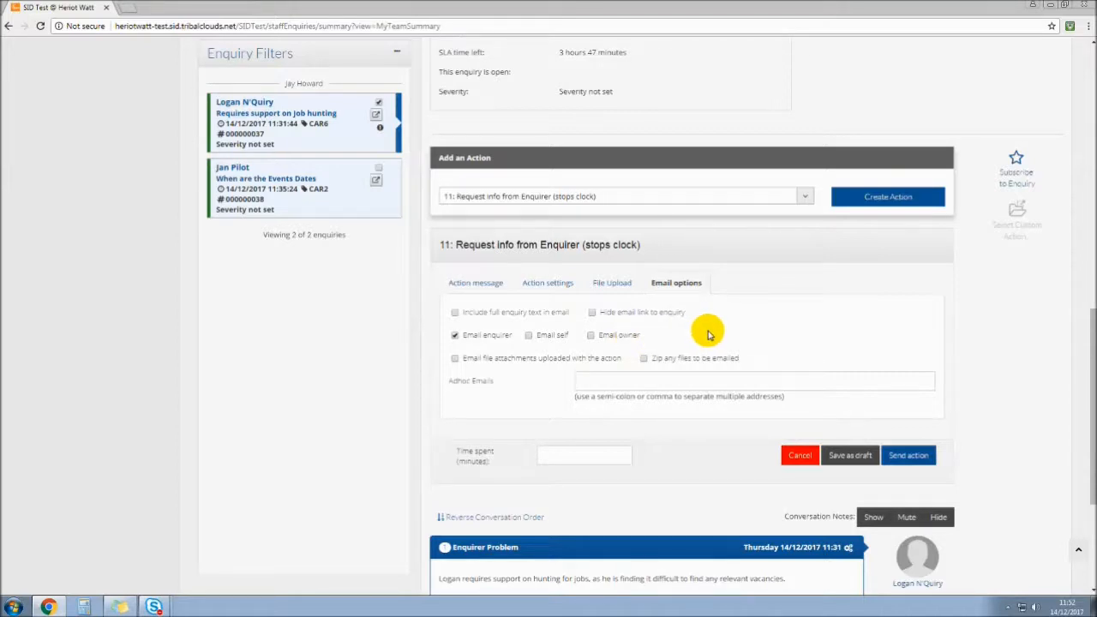
Review the file upload area, try the options to email and zip the action's file attachments, and clear them again.
{"action": "left_click", "coordinate": [612, 283]}
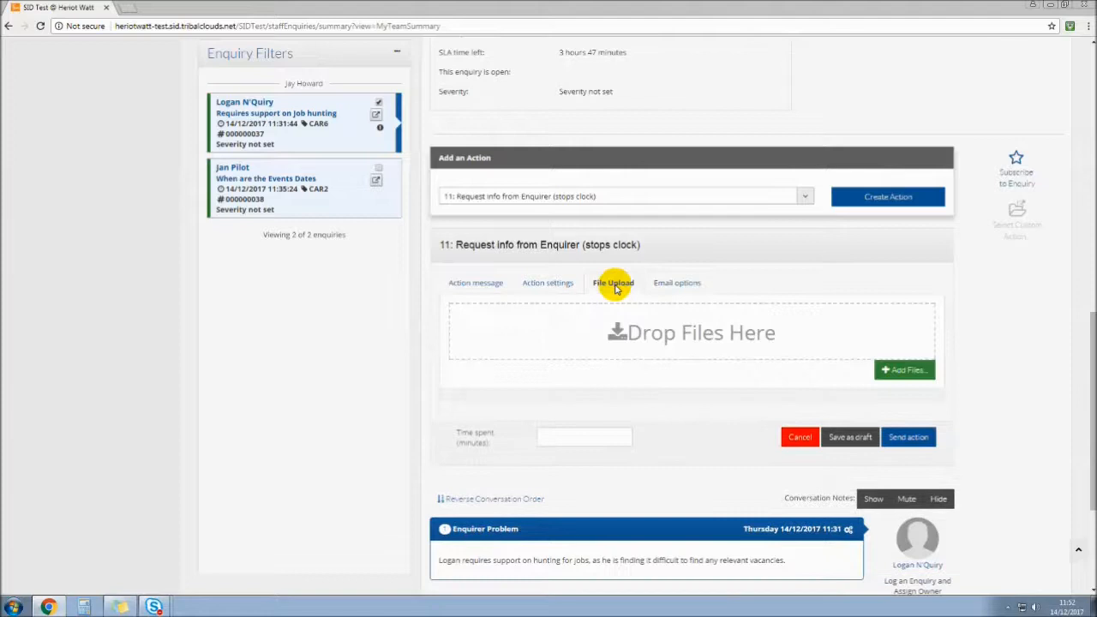
{"action": "left_click", "coordinate": [681, 287]}
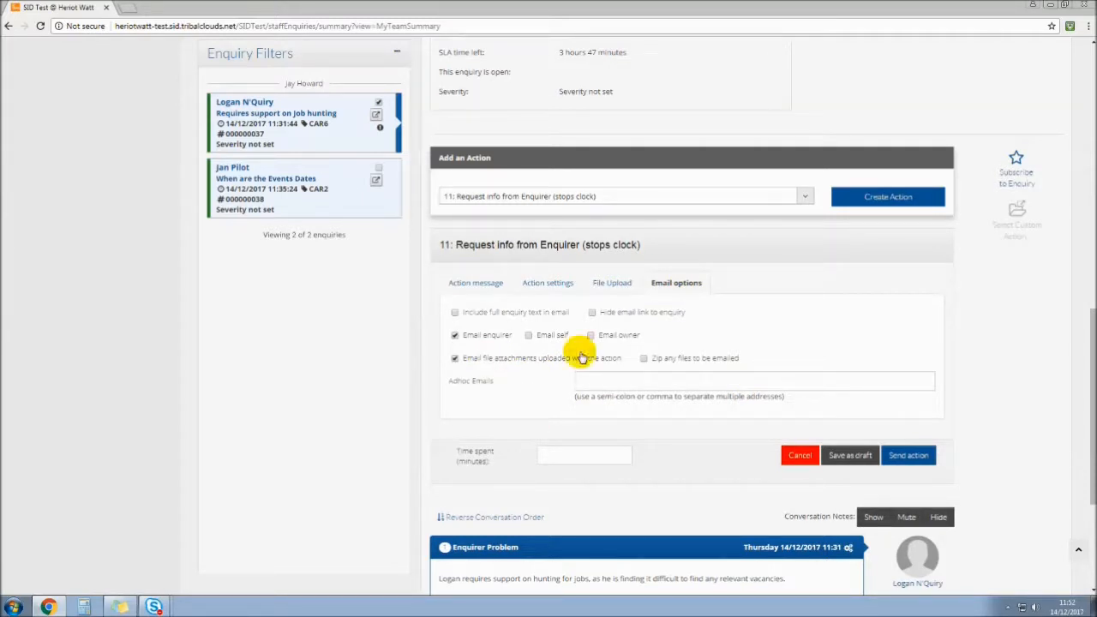
{"action": "left_click", "coordinate": [691, 359]}
{"action": "left_click", "coordinate": [514, 358]}
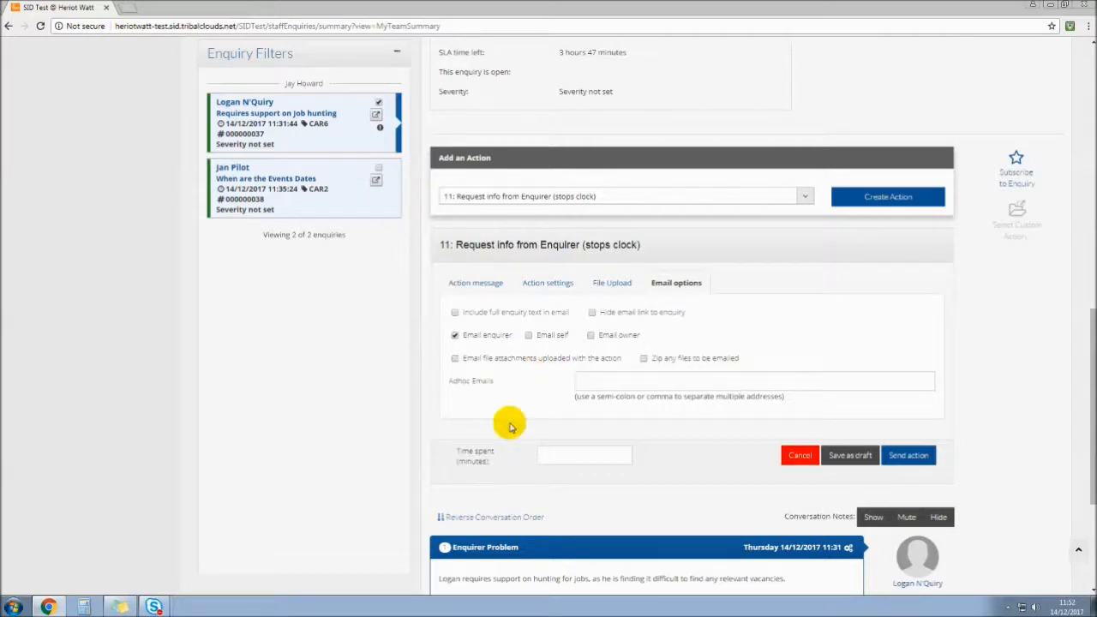
Leave the ad hoc emails empty and send the request-info action to the enquirer.
{"action": "left_click", "coordinate": [598, 383]}
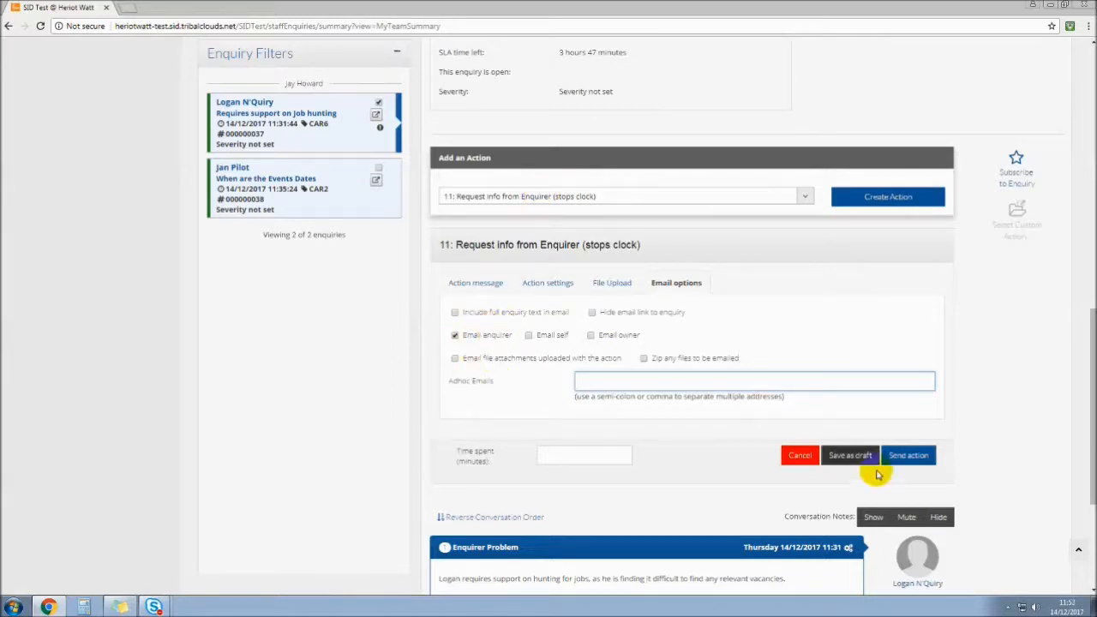
{"action": "left_click", "coordinate": [744, 473]}
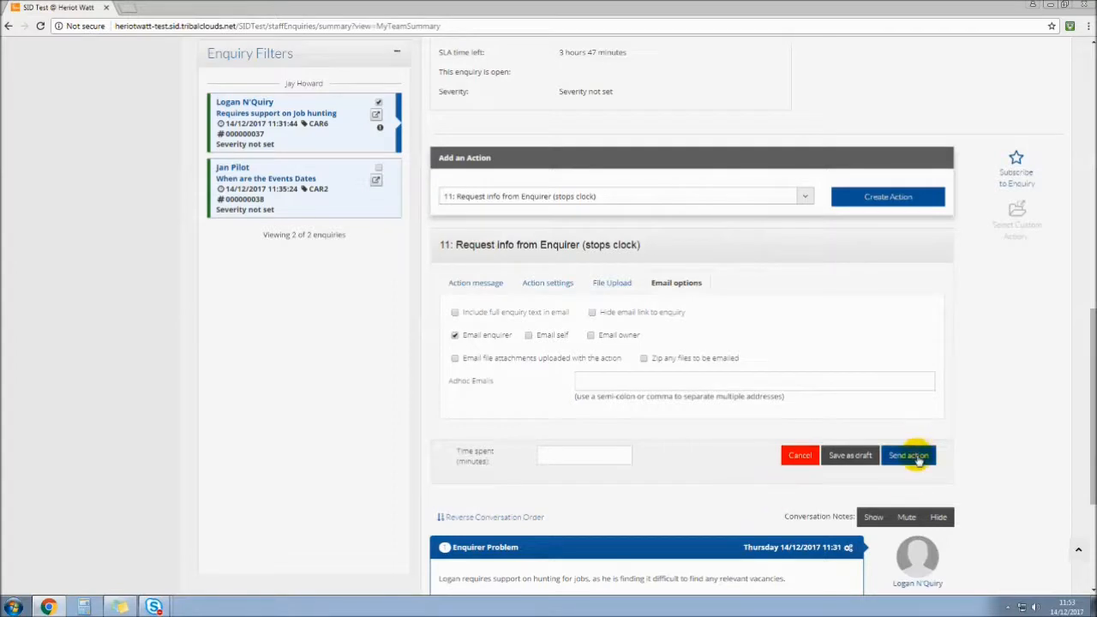
{"action": "left_click", "coordinate": [913, 456]}
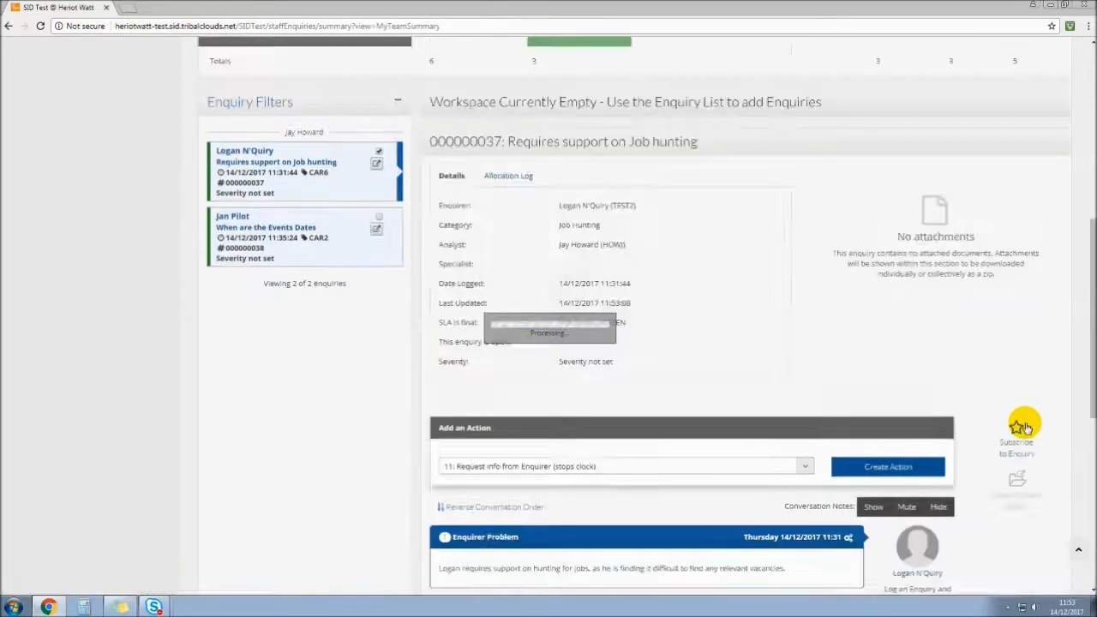
Review the new Helpdesk Note in the enquiry's conversation and show the emails sent for it.
{"action": "scroll", "coordinate": [1025, 426], "scroll_direction": "down", "scroll_amount": 1}
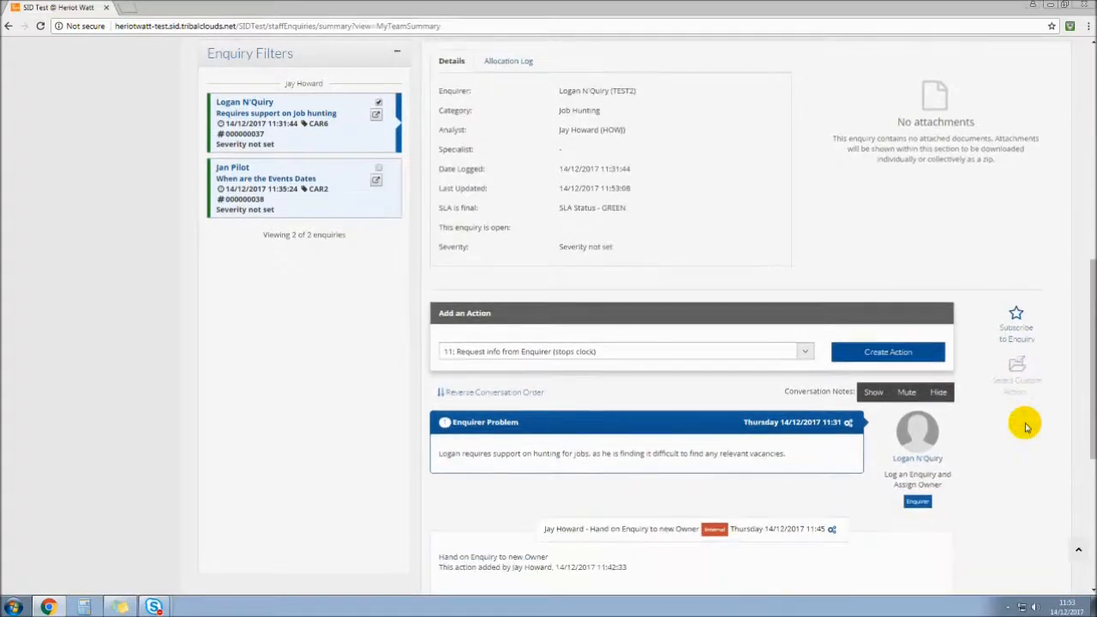
{"action": "scroll", "coordinate": [1025, 426], "scroll_direction": "down", "scroll_amount": 5}
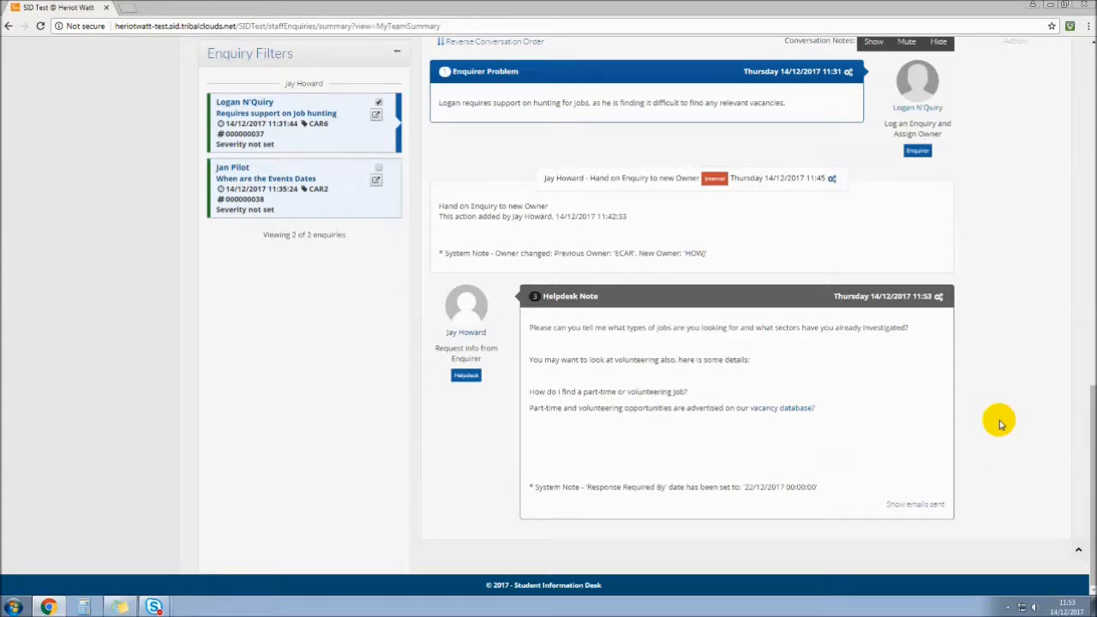
{"action": "scroll", "coordinate": [998, 421], "scroll_direction": "up", "scroll_amount": 3}
{"action": "scroll", "coordinate": [998, 420], "scroll_direction": "down", "scroll_amount": 3}
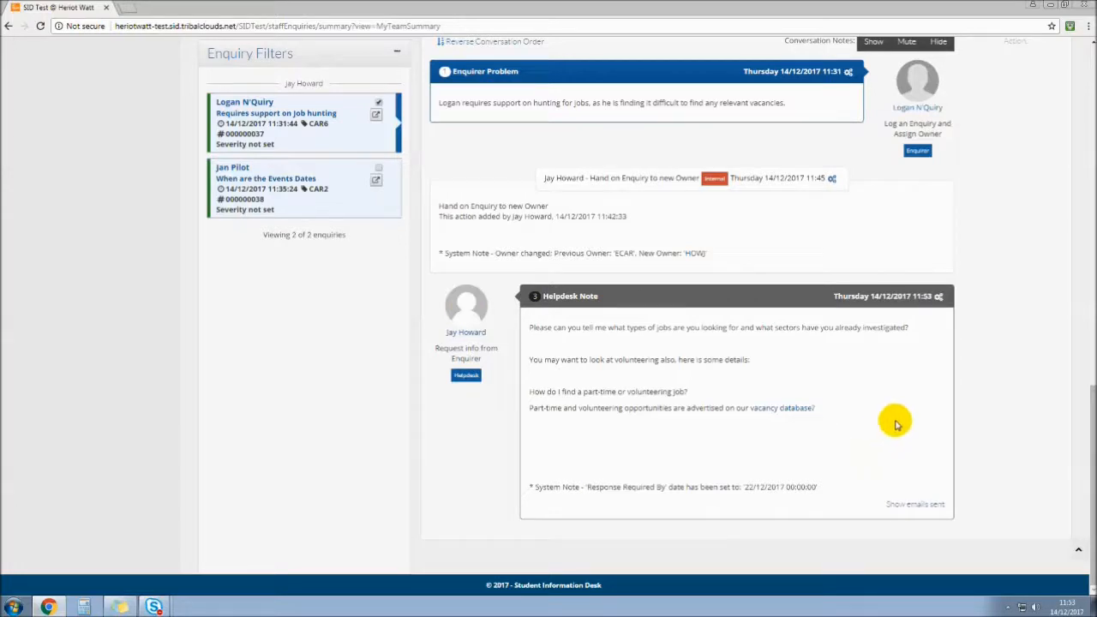
{"action": "left_click", "coordinate": [902, 507]}
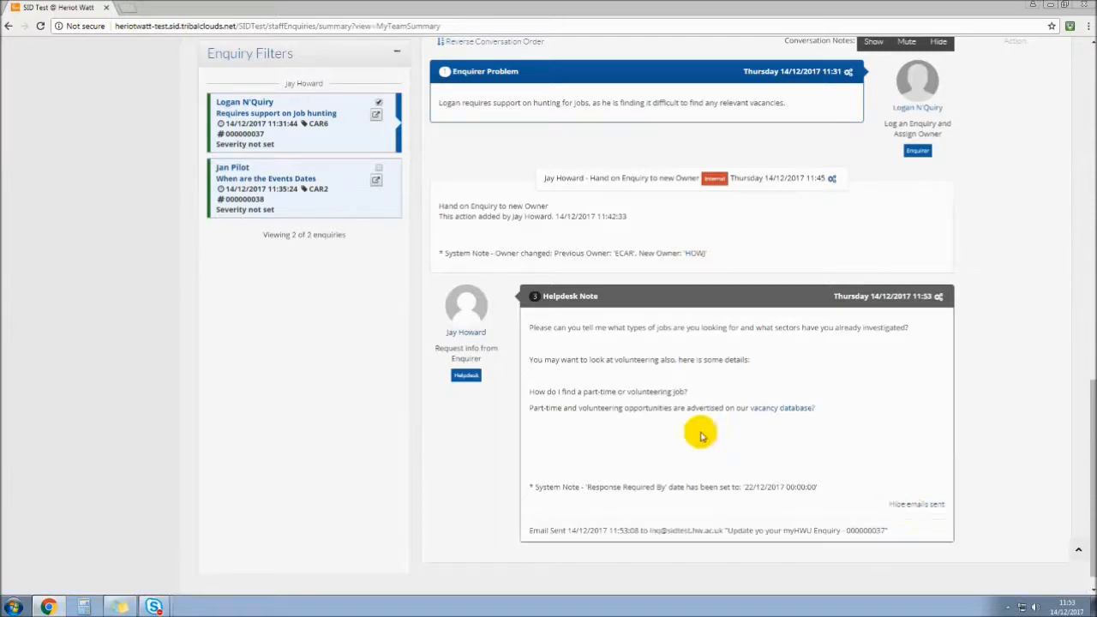
{"action": "scroll", "coordinate": [712, 471], "scroll_direction": "down", "scroll_amount": 1}
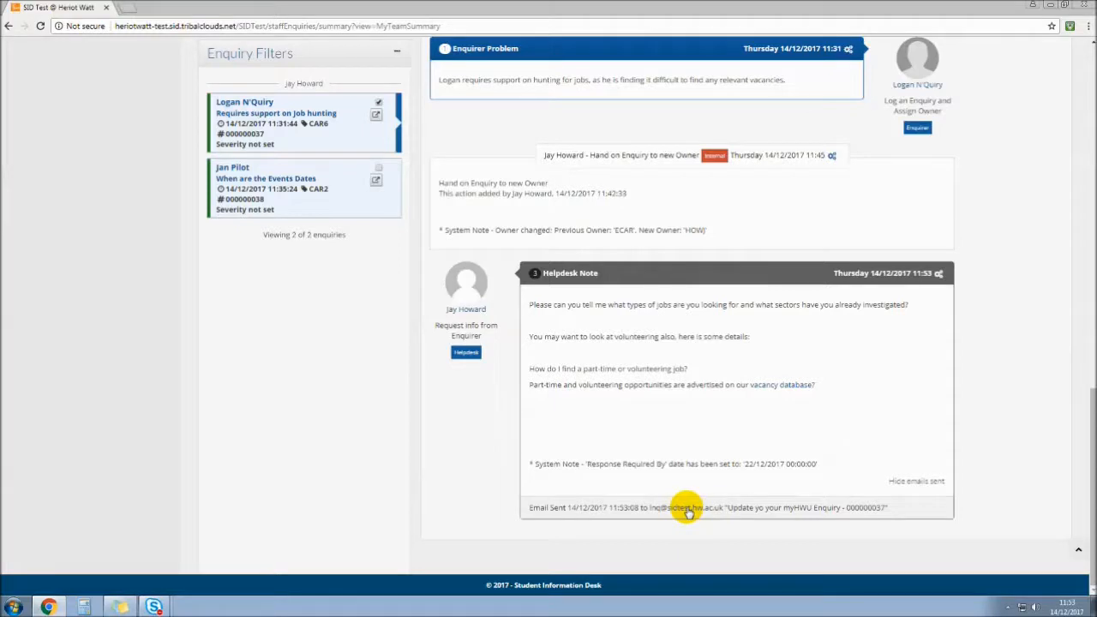
Open the sent update email and examine its message text, status, recipient, subject and details.
{"action": "left_click", "coordinate": [736, 508]}
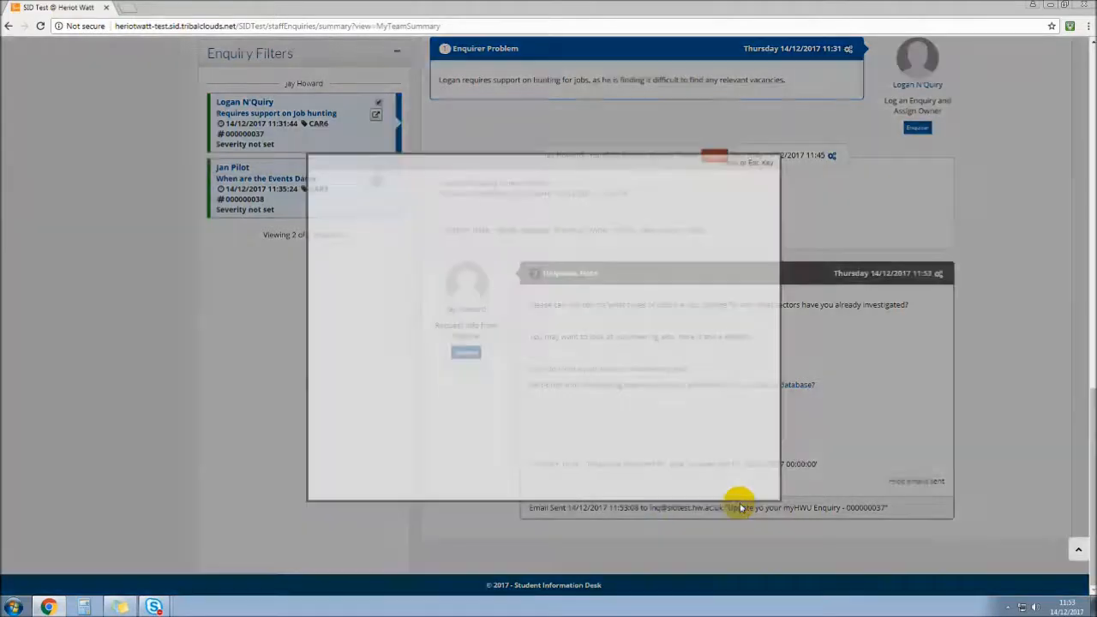
{"action": "scroll", "coordinate": [622, 268], "scroll_direction": "down", "scroll_amount": 2}
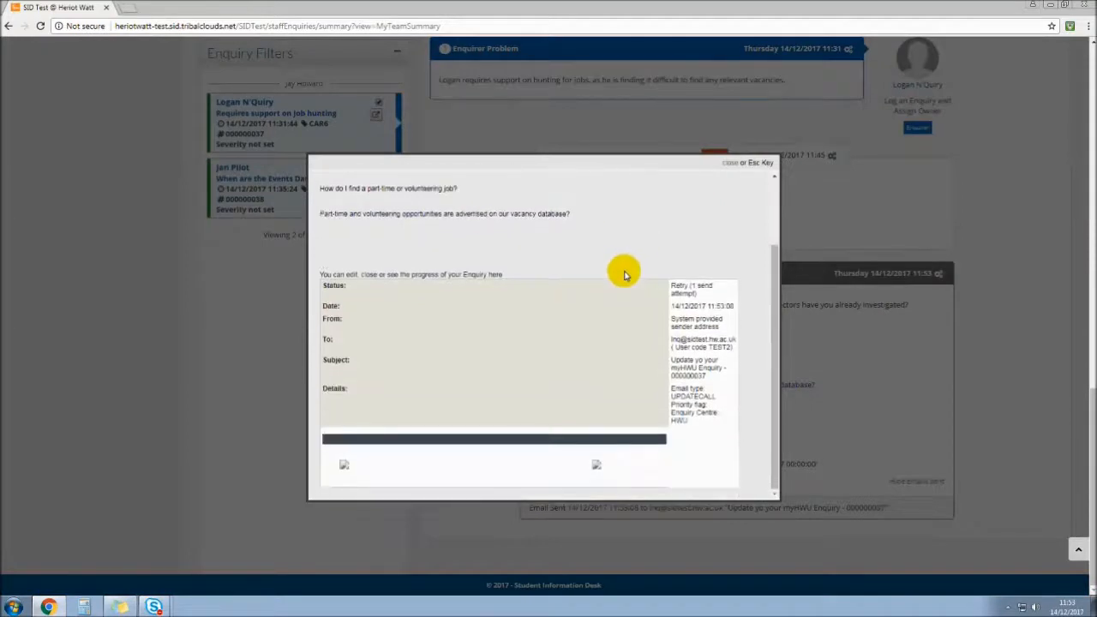
{"action": "left_click_drag", "start_coordinate": [708, 429], "coordinate": [665, 277]}
{"action": "left_click", "coordinate": [676, 245]}
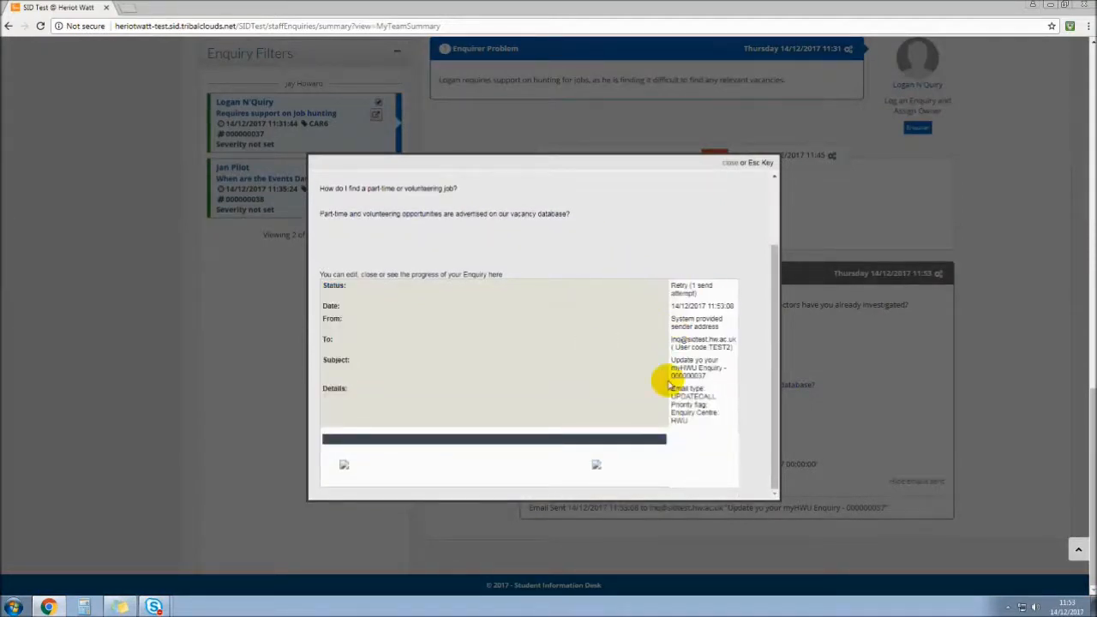
{"action": "scroll", "coordinate": [669, 385], "scroll_direction": "up", "scroll_amount": 2}
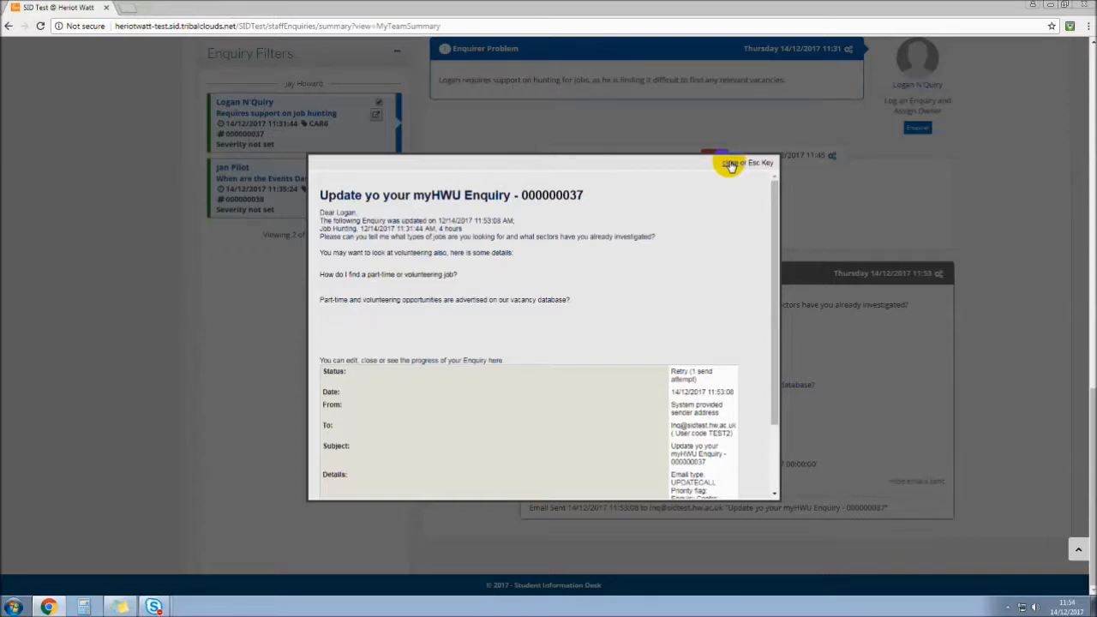
{"action": "scroll", "coordinate": [561, 322], "scroll_direction": "down", "scroll_amount": 2}
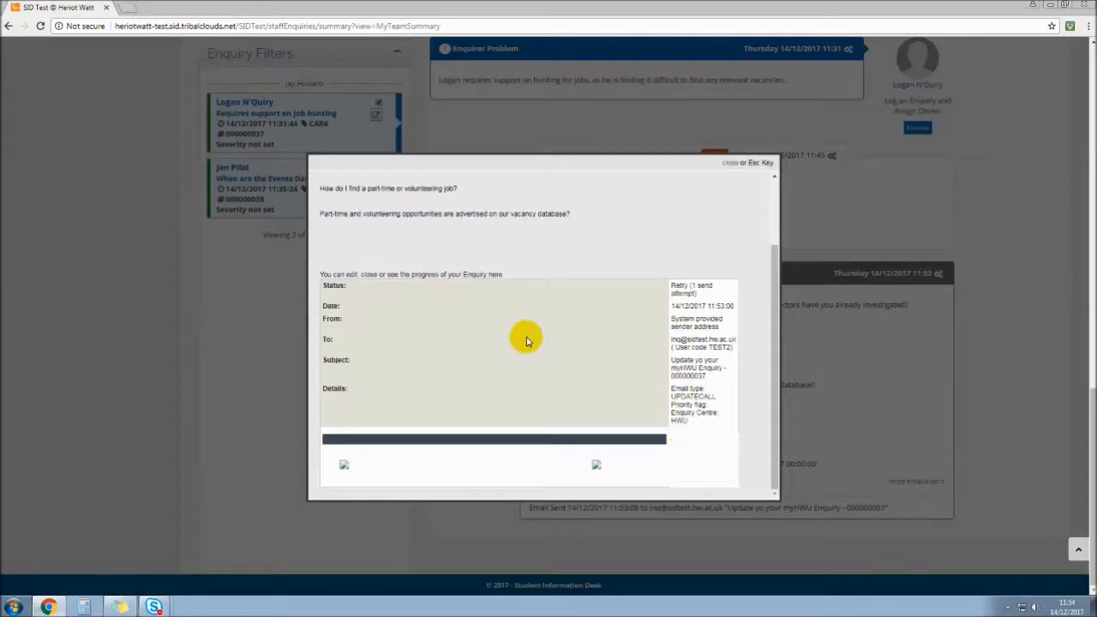
{"action": "scroll", "coordinate": [531, 334], "scroll_direction": "up", "scroll_amount": 2}
{"action": "left_click_drag", "start_coordinate": [571, 300], "coordinate": [287, 239]}
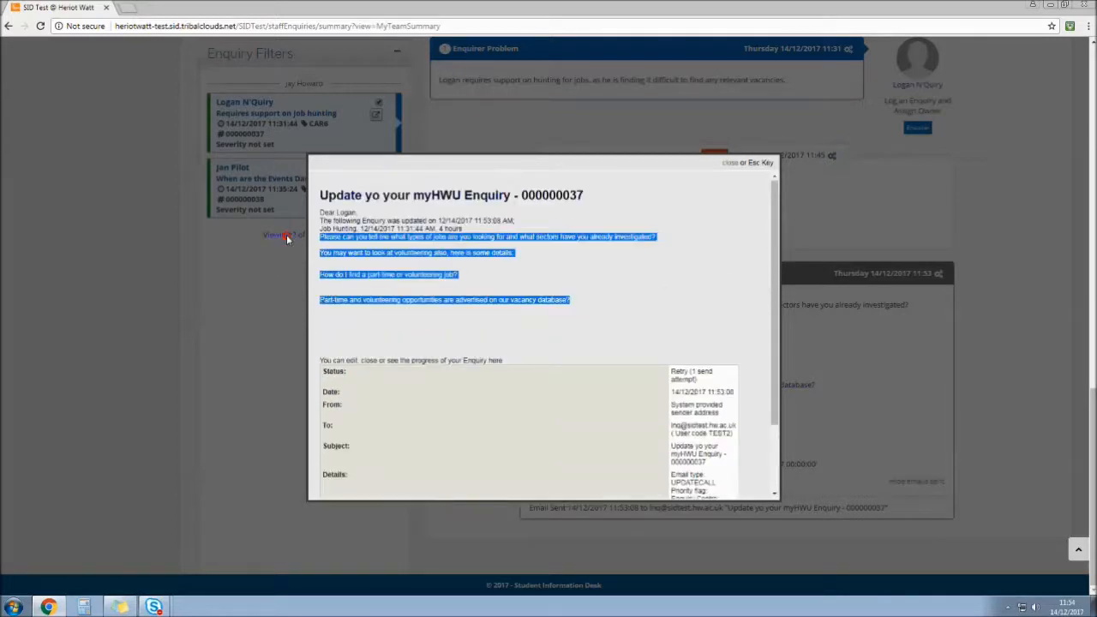
Close the sent update email and hide the list of emails sent for the Helpdesk Note.
{"action": "left_click", "coordinate": [617, 303]}
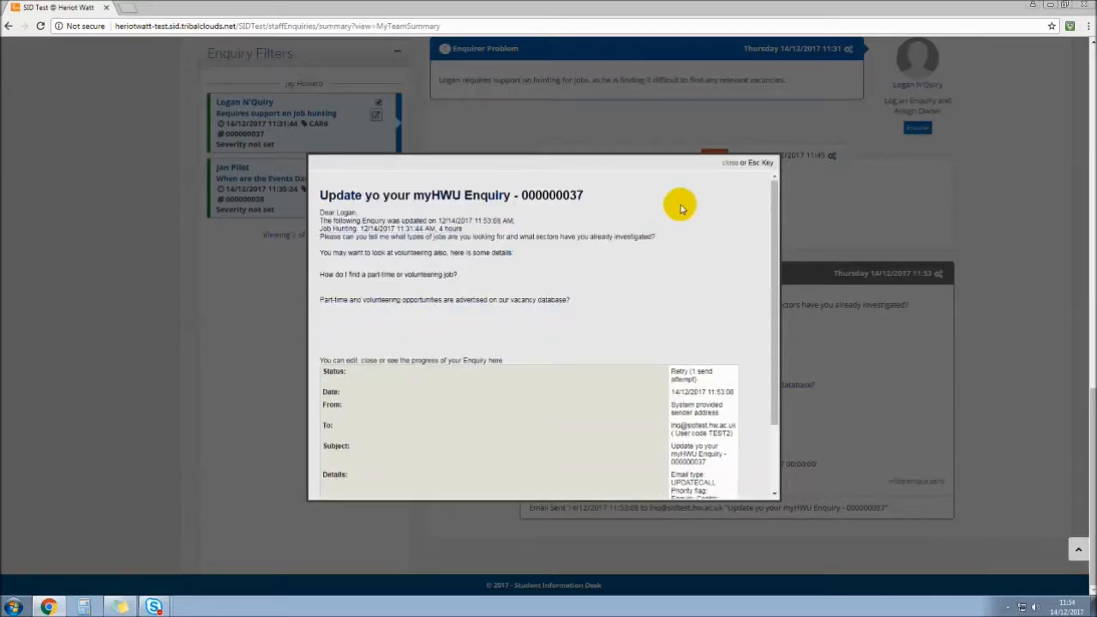
{"action": "left_click", "coordinate": [726, 163]}
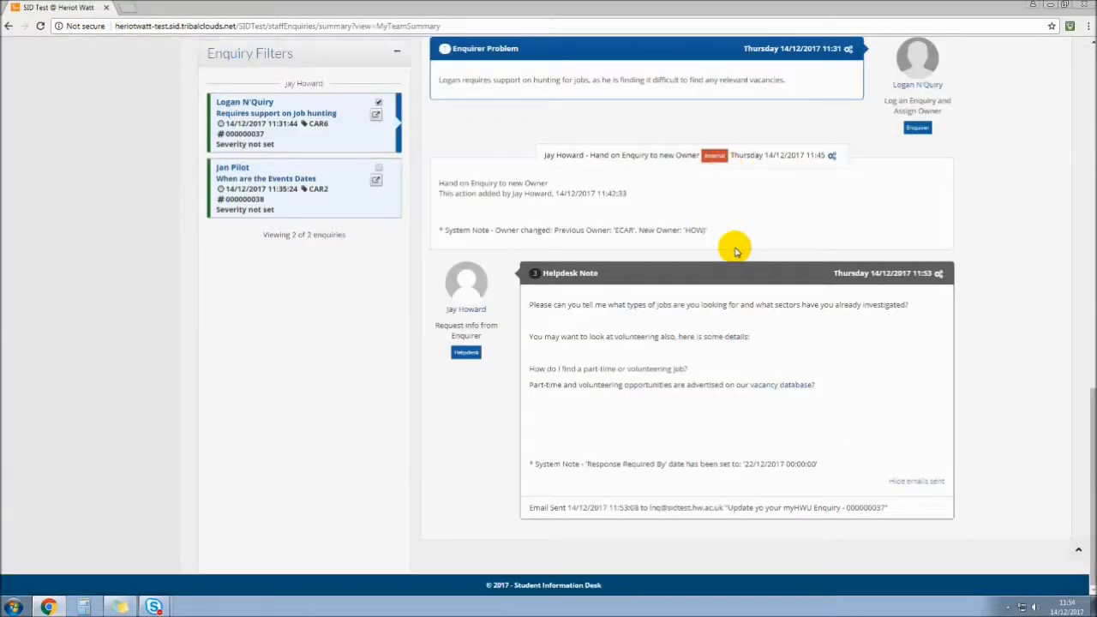
{"action": "left_click", "coordinate": [915, 483]}
{"action": "left_click", "coordinate": [907, 500]}
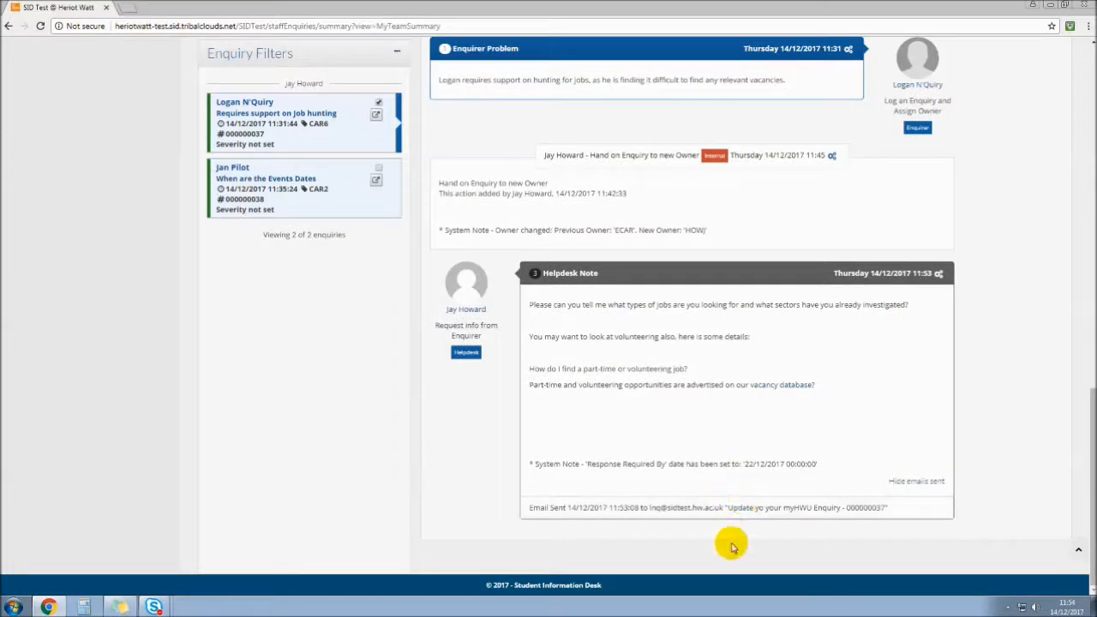
{"action": "left_click", "coordinate": [901, 480]}
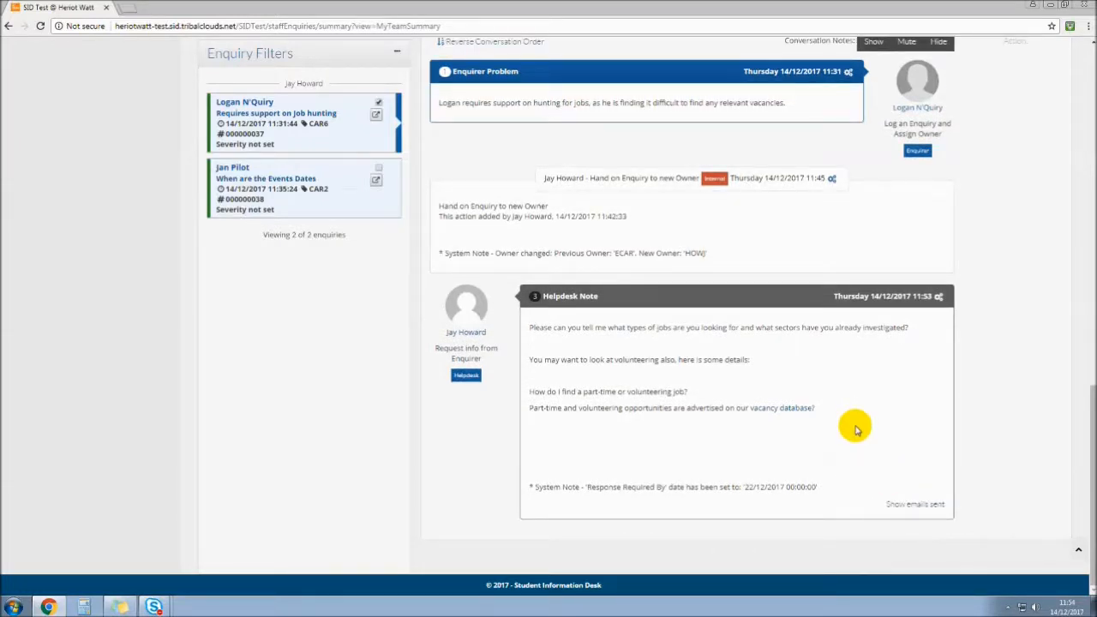
Highlight the Helpdesk Note's system note about the 'Response Required By' date to examine it, and clear the highlight.
{"action": "left_click_drag", "start_coordinate": [833, 487], "coordinate": [531, 501]}
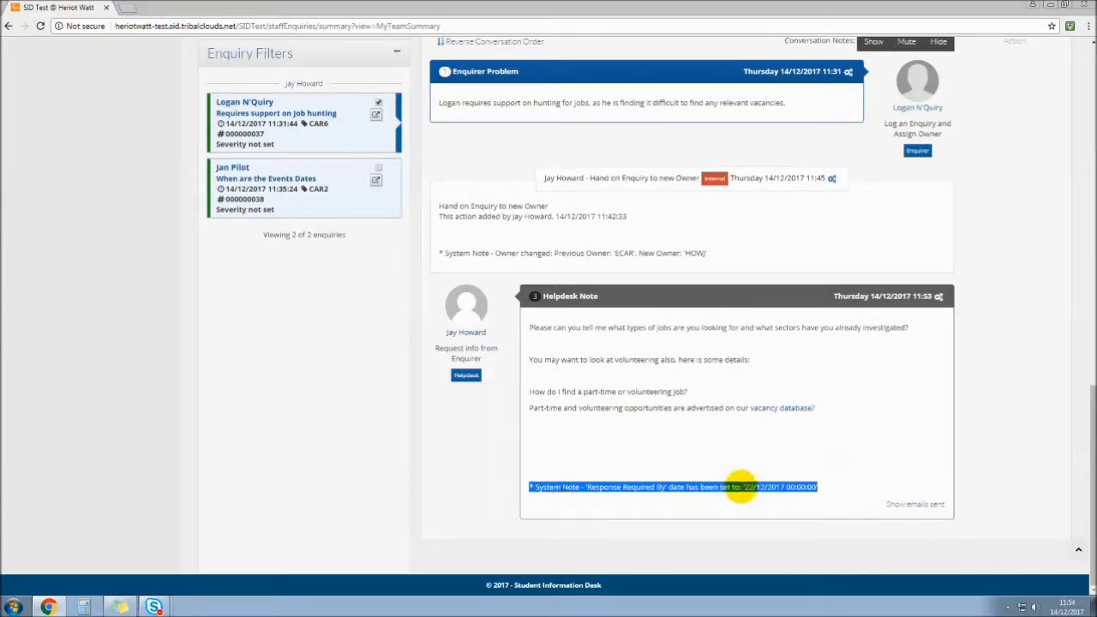
{"action": "left_click", "coordinate": [773, 447]}
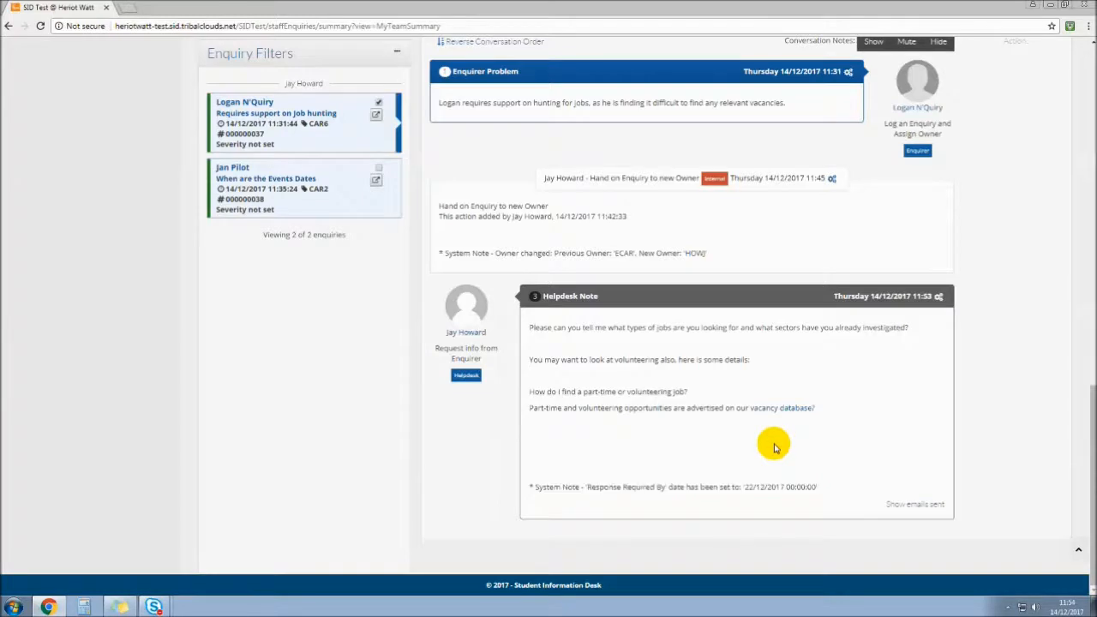
Open the Helpdesk Note's action for editing, review its message form, and cancel without changes.
{"action": "scroll", "coordinate": [777, 452], "scroll_direction": "up", "scroll_amount": 1}
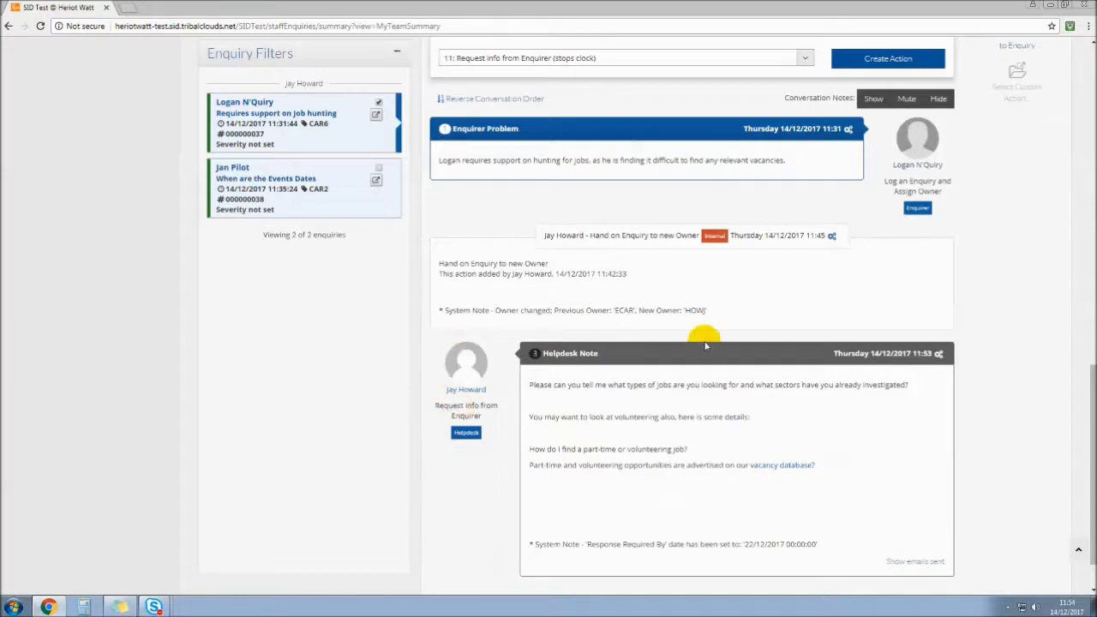
{"action": "left_click", "coordinate": [939, 356]}
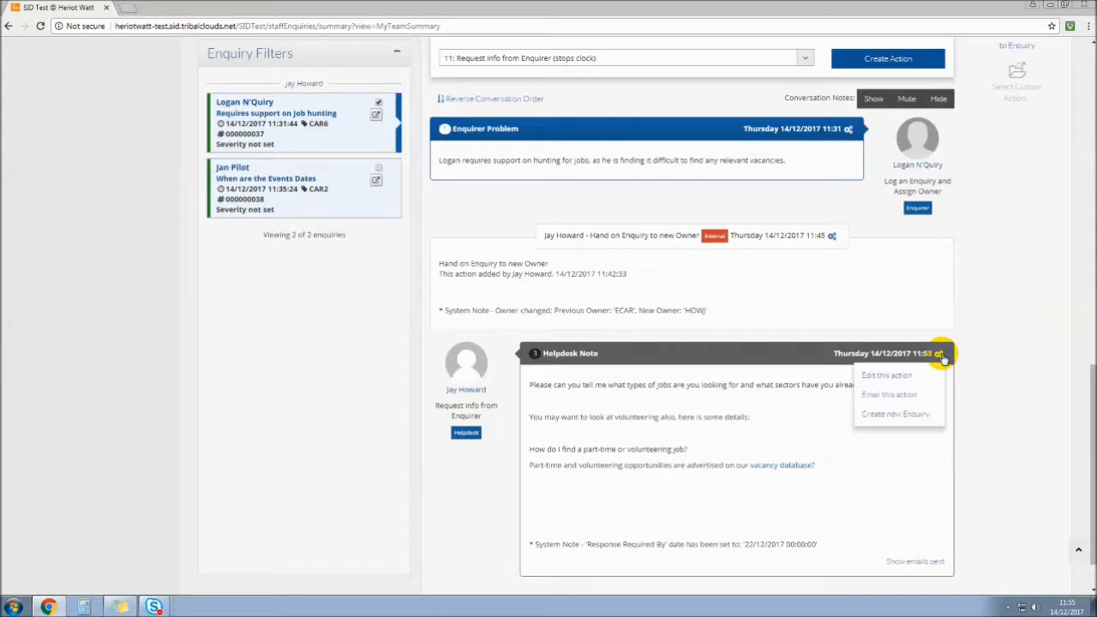
{"action": "left_click", "coordinate": [898, 377]}
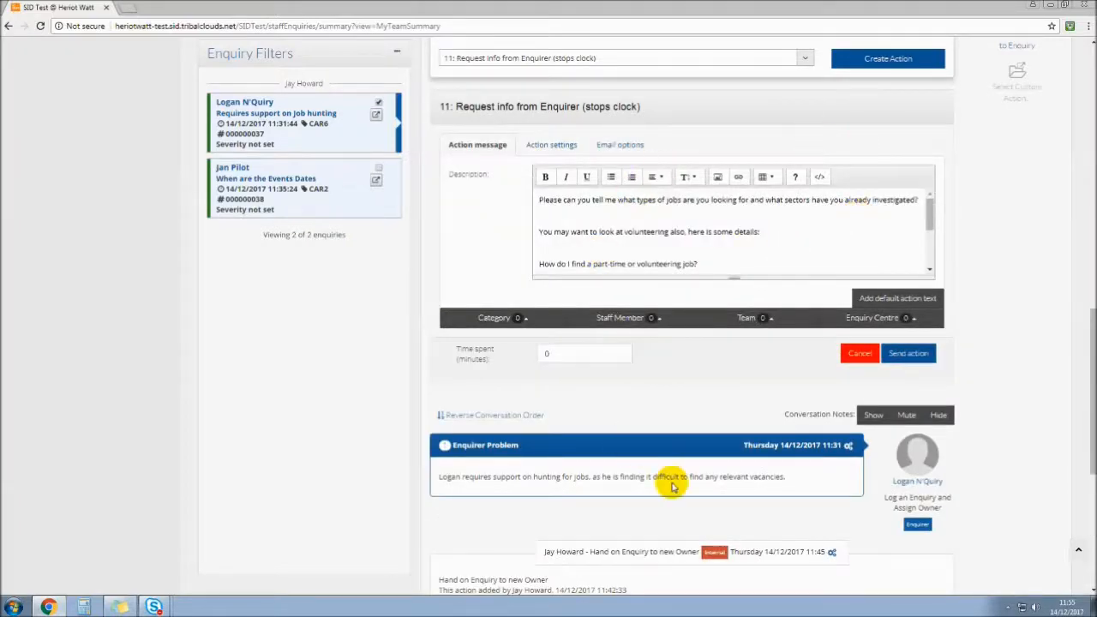
{"action": "left_click", "coordinate": [860, 353]}
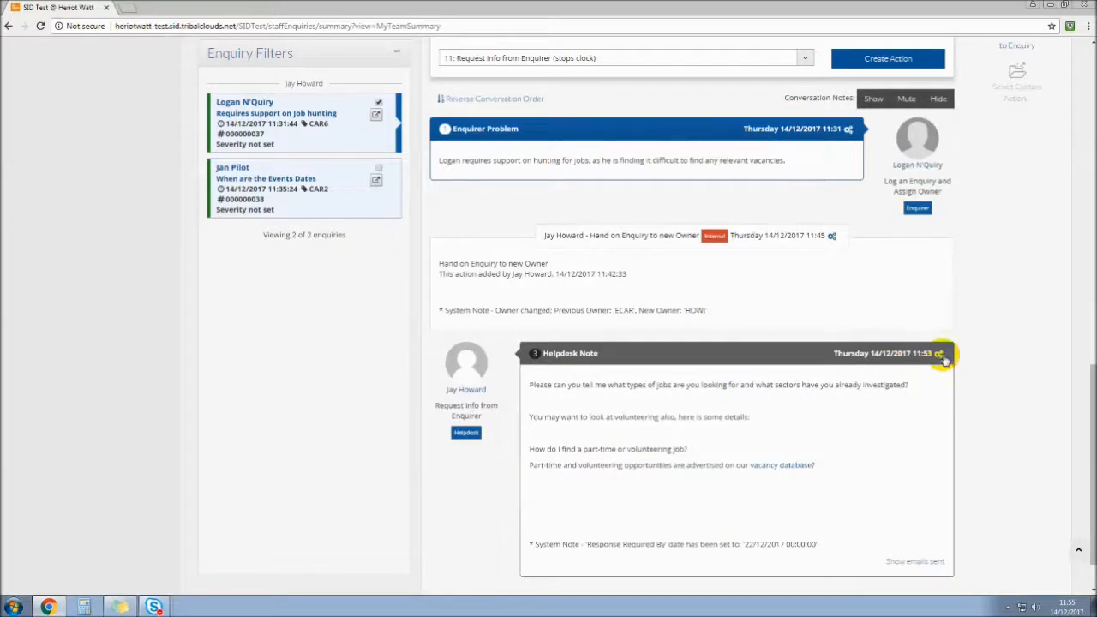
Open the option to email the Helpdesk Note's action, review the message preview and email options, and cancel without sending.
{"action": "left_click", "coordinate": [938, 354]}
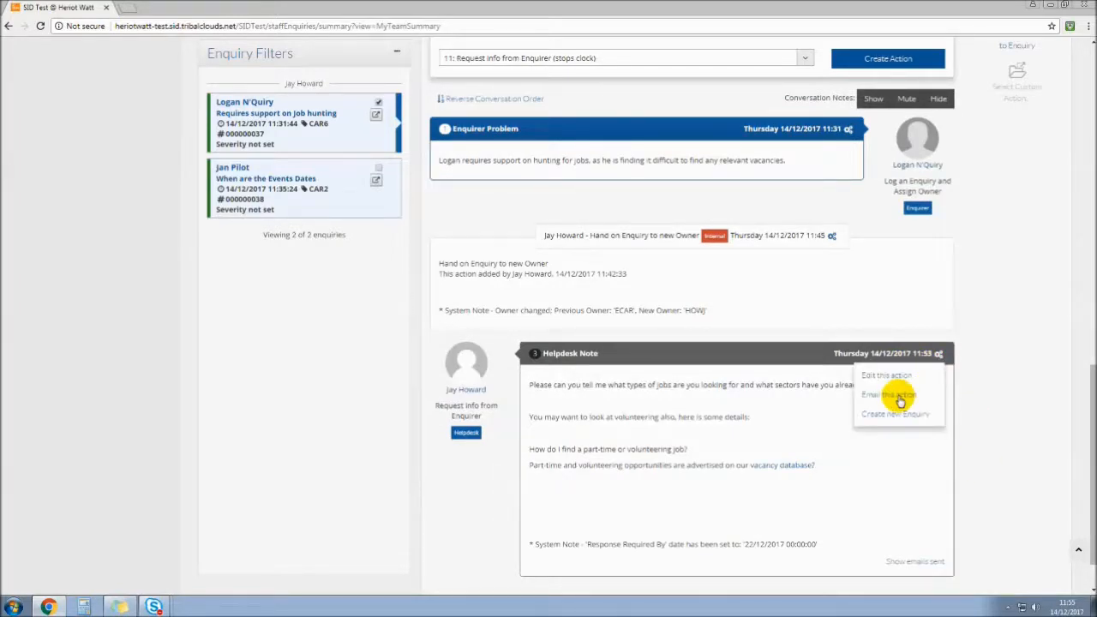
{"action": "left_click", "coordinate": [645, 418]}
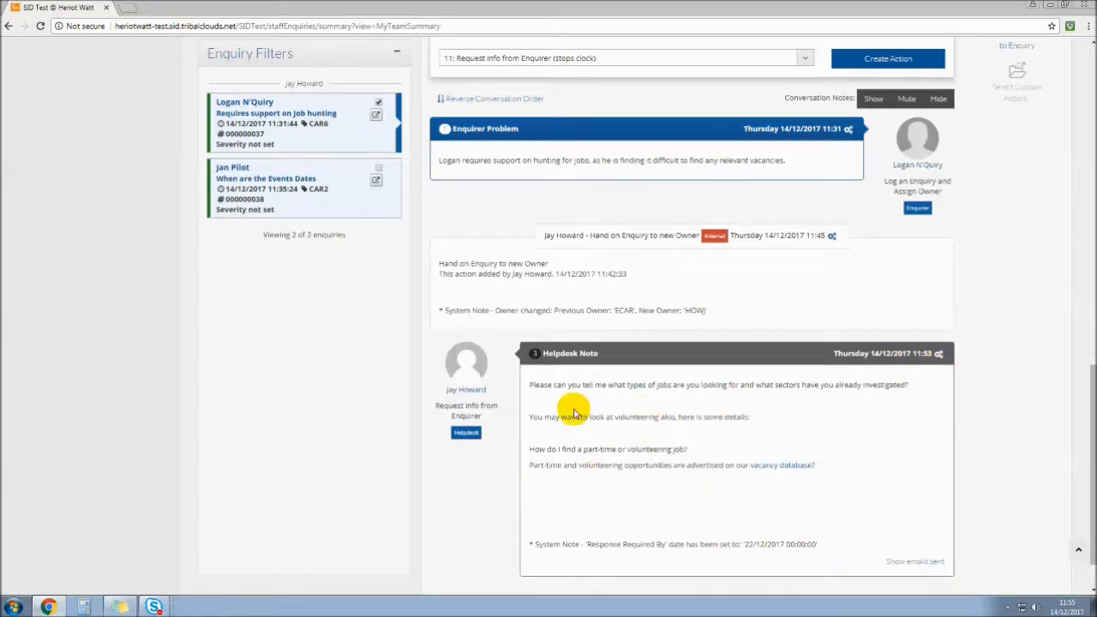
{"action": "left_click", "coordinate": [939, 354]}
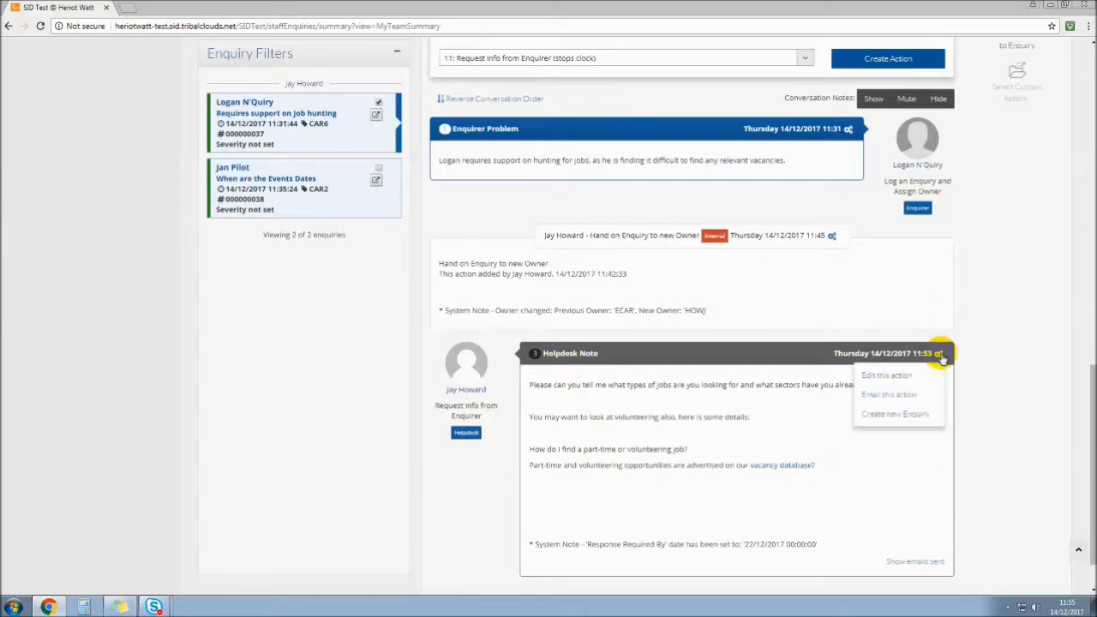
{"action": "left_click", "coordinate": [891, 399]}
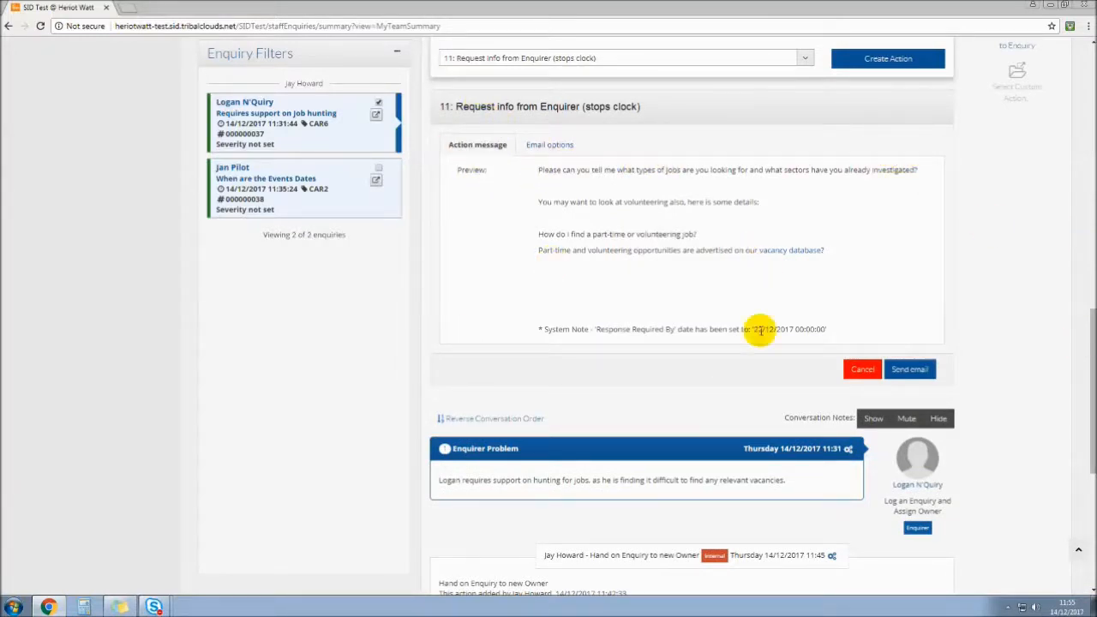
{"action": "scroll", "coordinate": [536, 291], "scroll_direction": "down", "scroll_amount": 1}
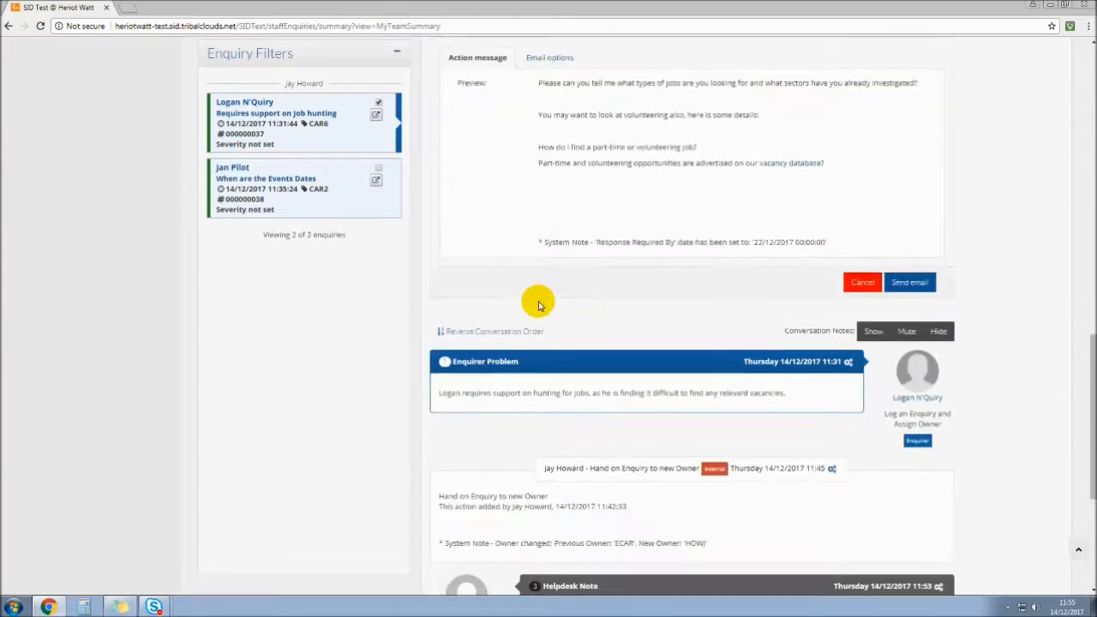
{"action": "scroll", "coordinate": [538, 305], "scroll_direction": "down", "scroll_amount": 1}
{"action": "scroll", "coordinate": [711, 551], "scroll_direction": "up", "scroll_amount": 3}
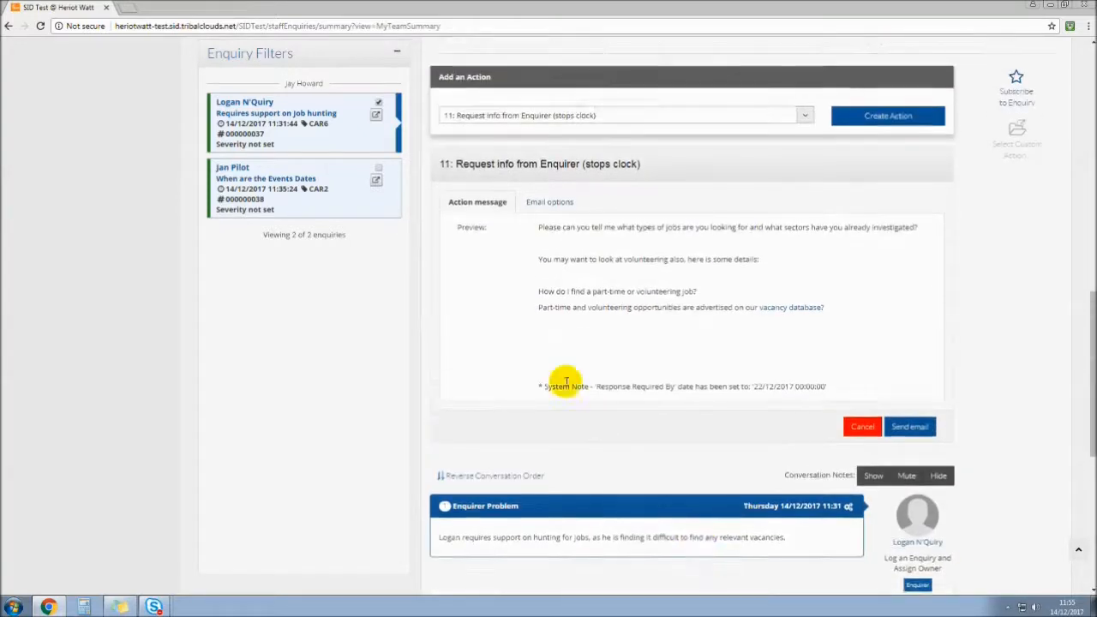
{"action": "left_click", "coordinate": [545, 201]}
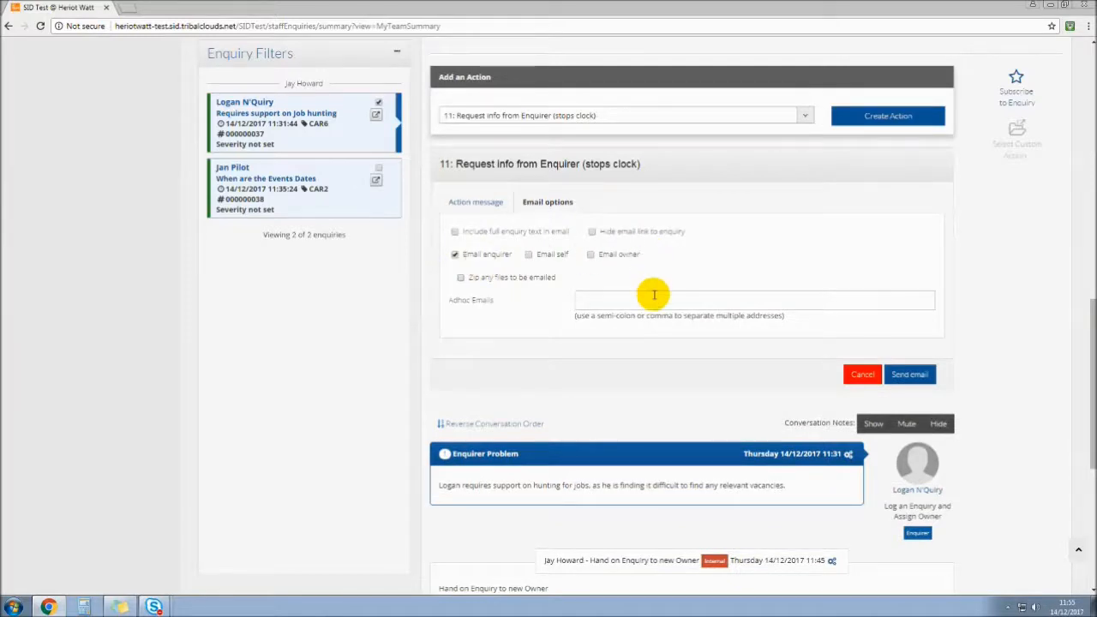
{"action": "left_click", "coordinate": [862, 374]}
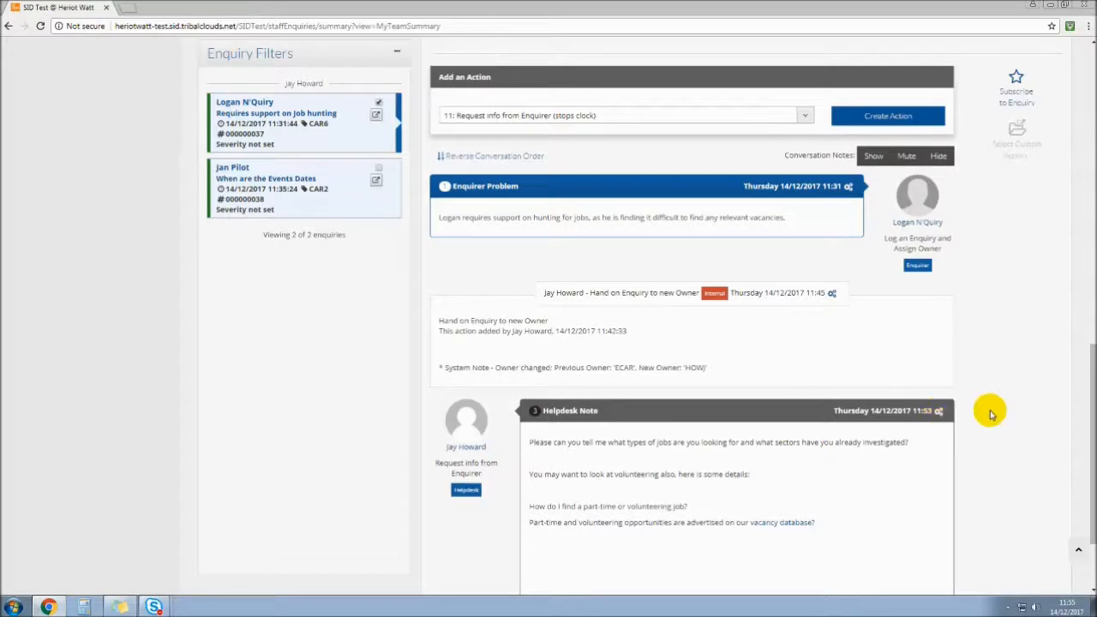
Start a new enquiry from the Helpdesk Note's action.
{"action": "scroll", "coordinate": [987, 411], "scroll_direction": "down", "scroll_amount": 2}
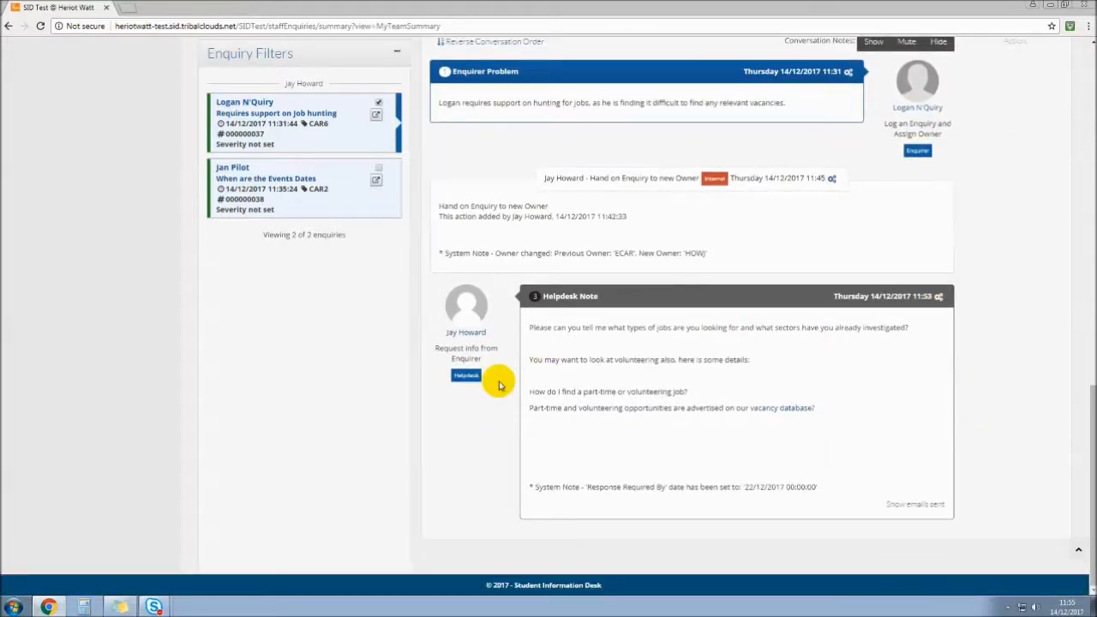
{"action": "left_click", "coordinate": [939, 297]}
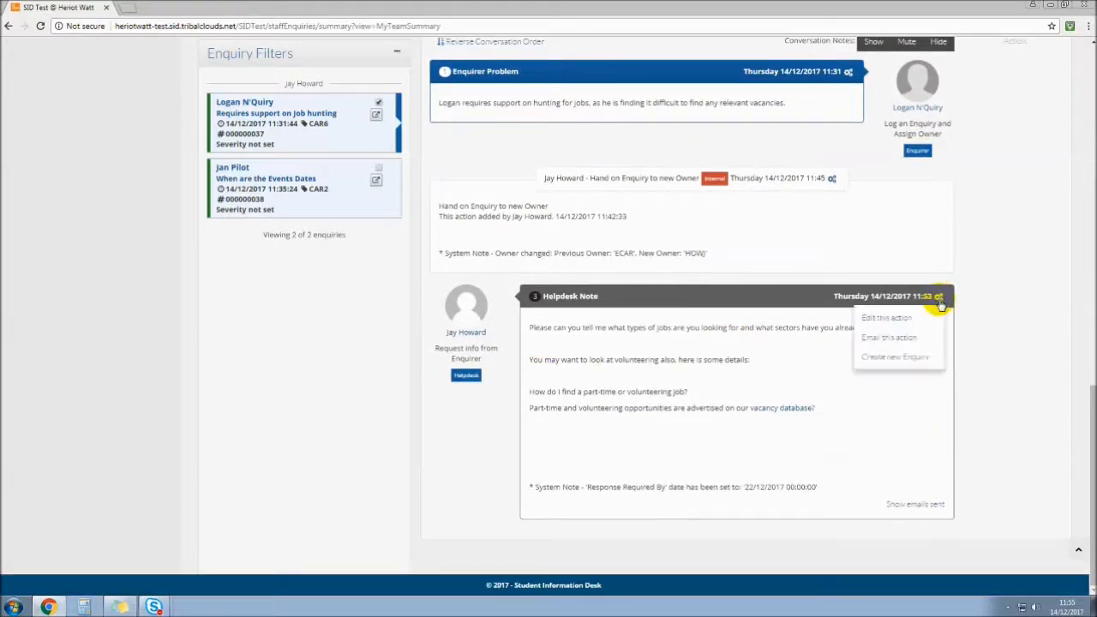
{"action": "left_click", "coordinate": [909, 359]}
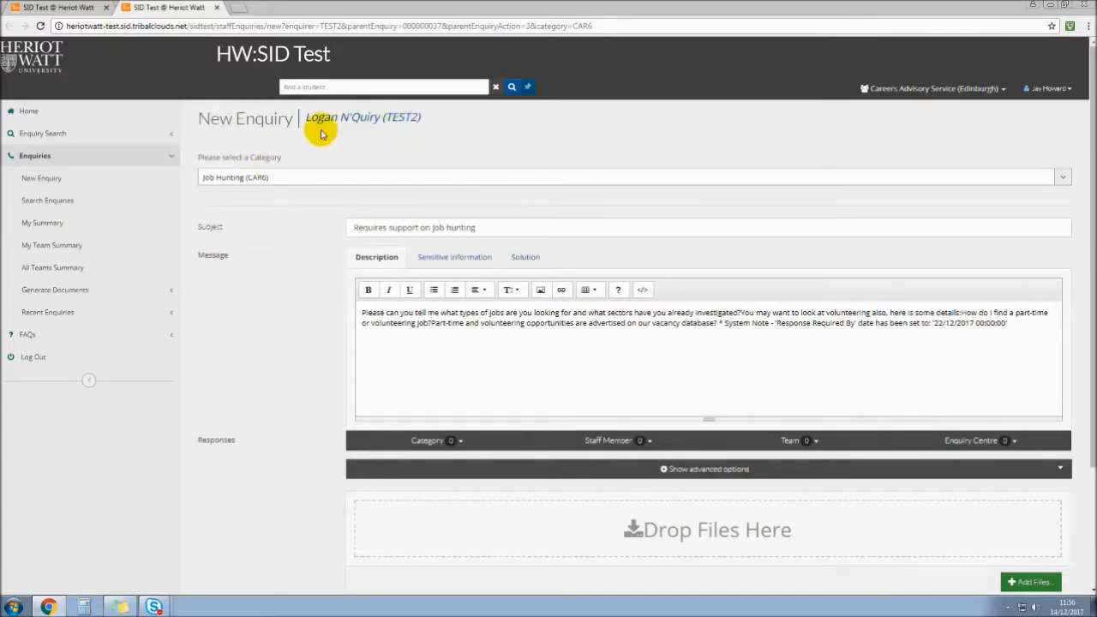
Check the new Job Hunting enquiry's advanced options, discard the enquiry form with all its values, and close its browser tab.
{"action": "scroll", "coordinate": [502, 367], "scroll_direction": "down", "scroll_amount": 1}
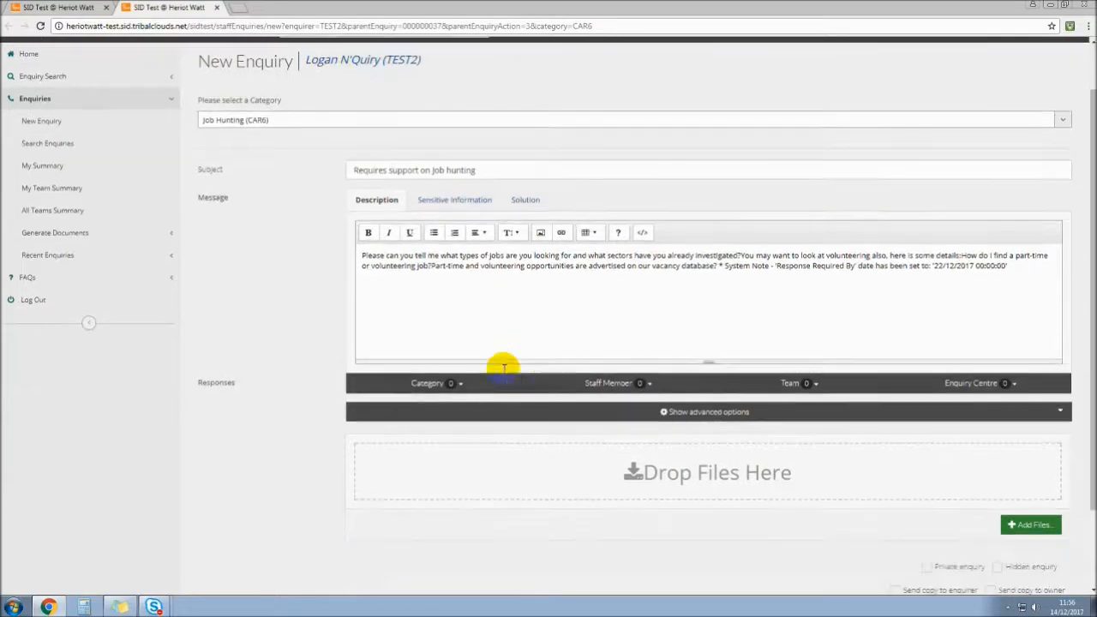
{"action": "left_click", "coordinate": [729, 414]}
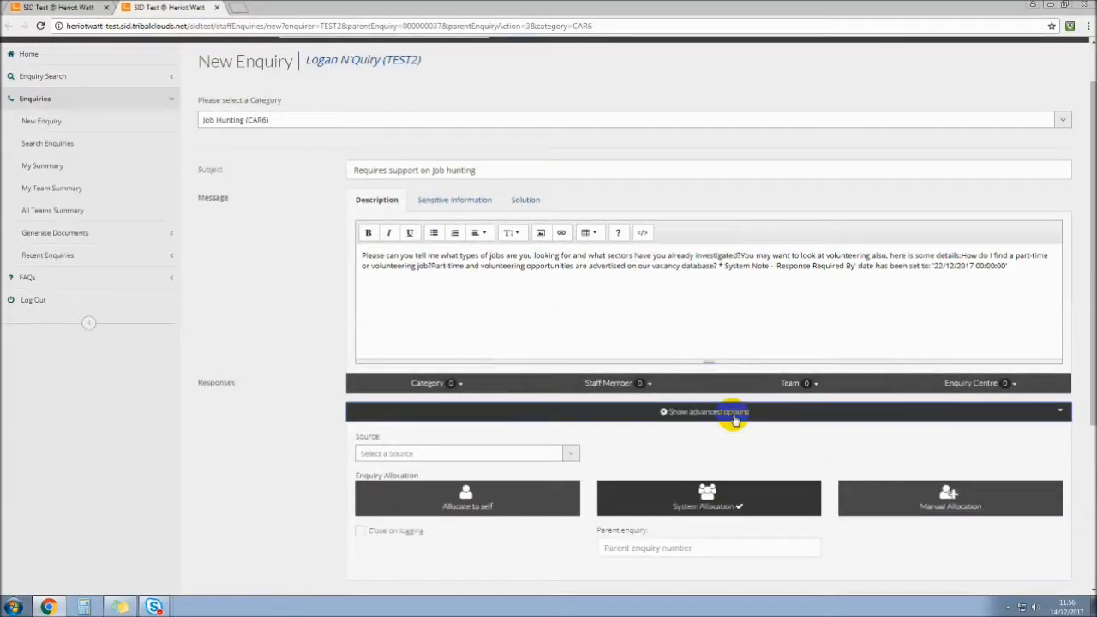
{"action": "left_click", "coordinate": [734, 416]}
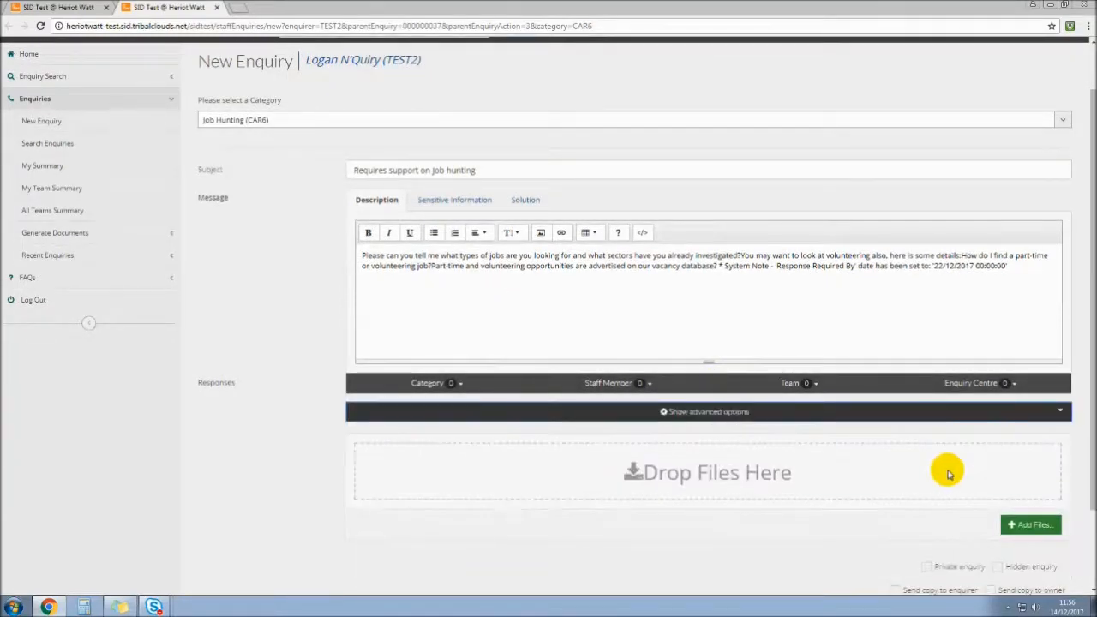
{"action": "scroll", "coordinate": [949, 473], "scroll_direction": "down", "scroll_amount": 2}
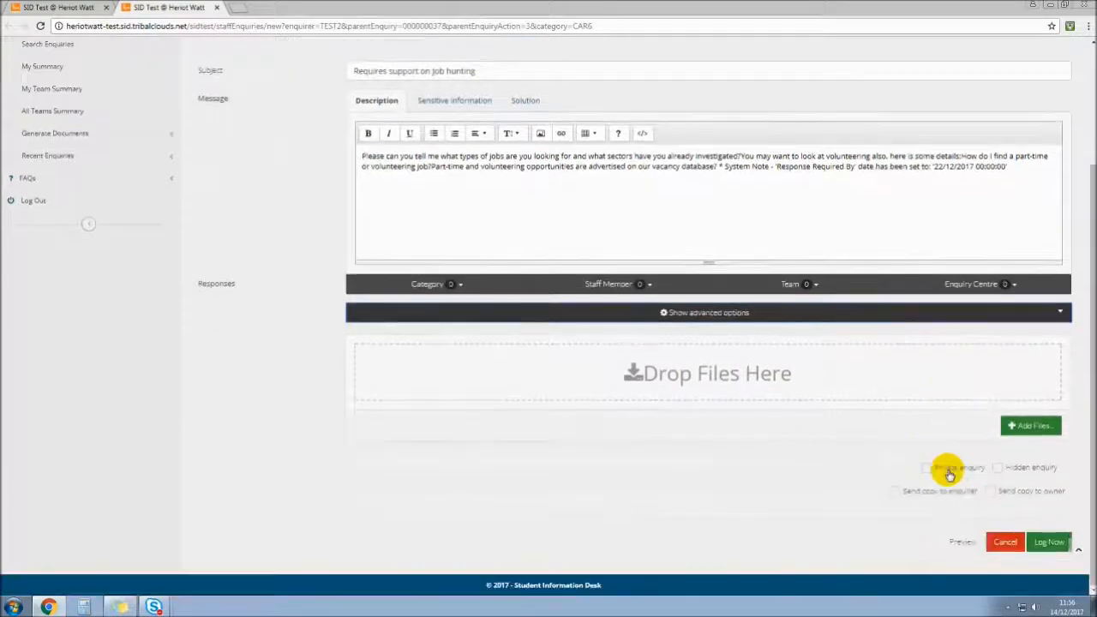
{"action": "left_click", "coordinate": [1005, 543]}
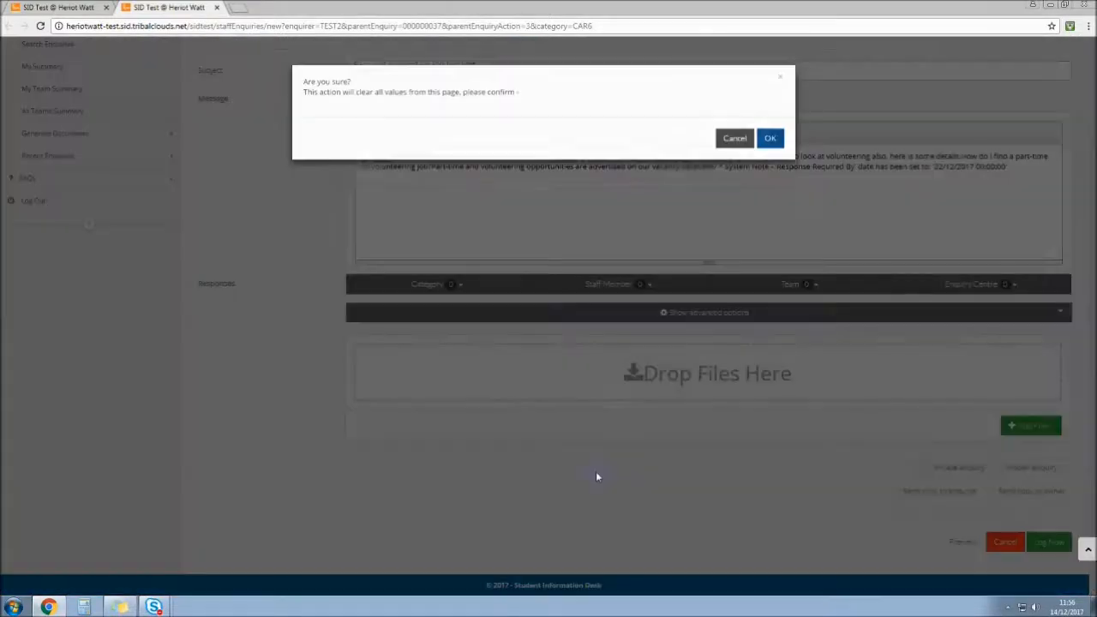
{"action": "left_click", "coordinate": [771, 146]}
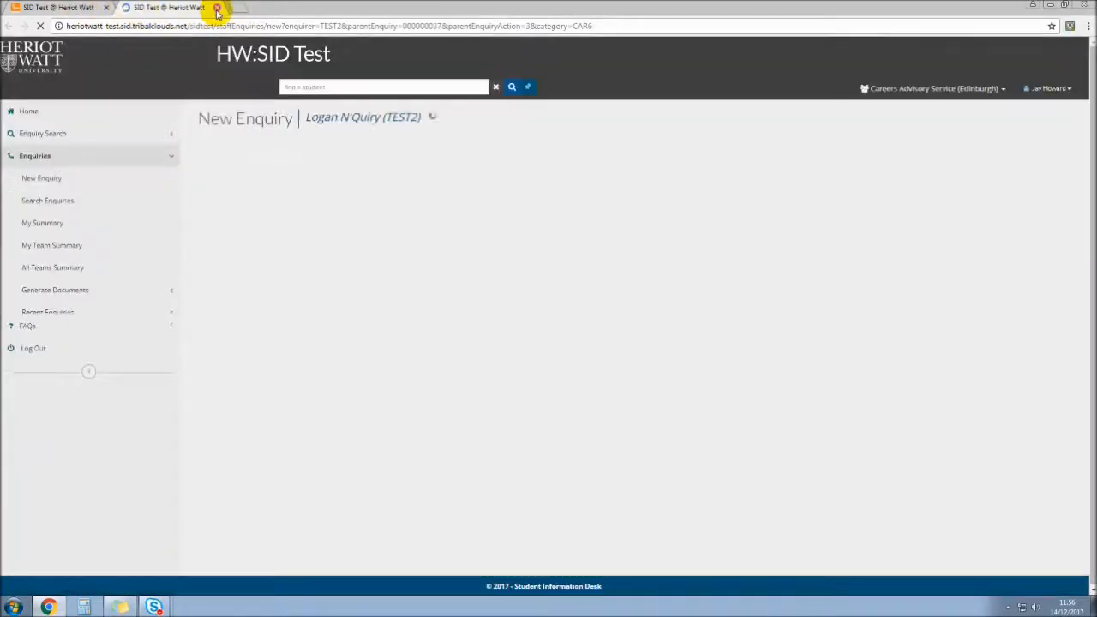
{"action": "left_click", "coordinate": [217, 8]}
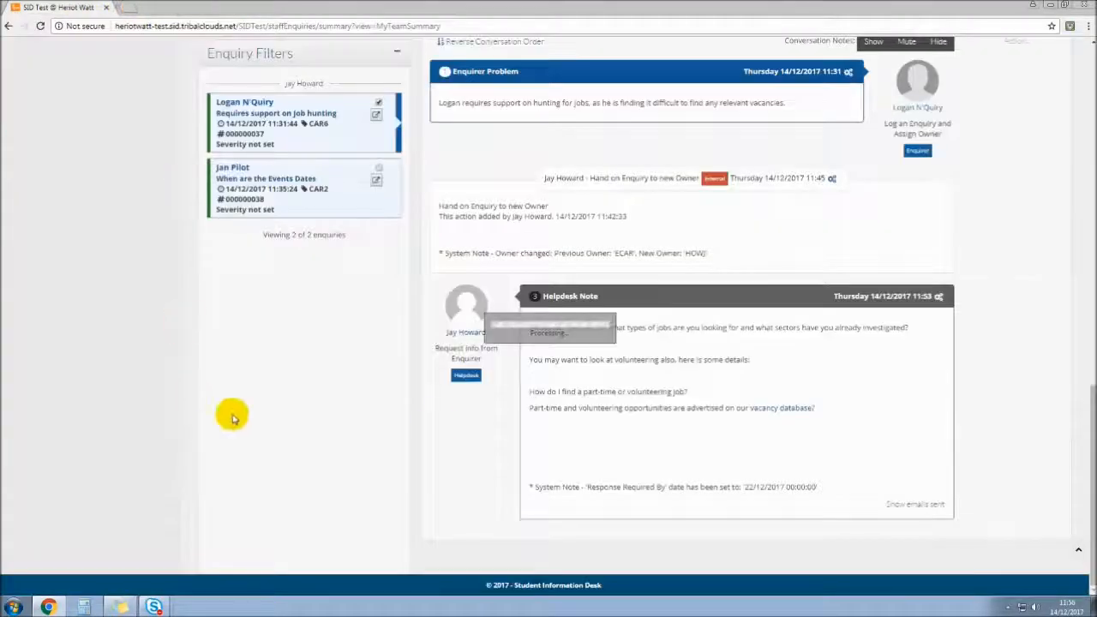
Review the job hunting enquiry's details, its conversation notes and the team summary grid.
{"action": "scroll", "coordinate": [984, 484], "scroll_direction": "up", "scroll_amount": 3}
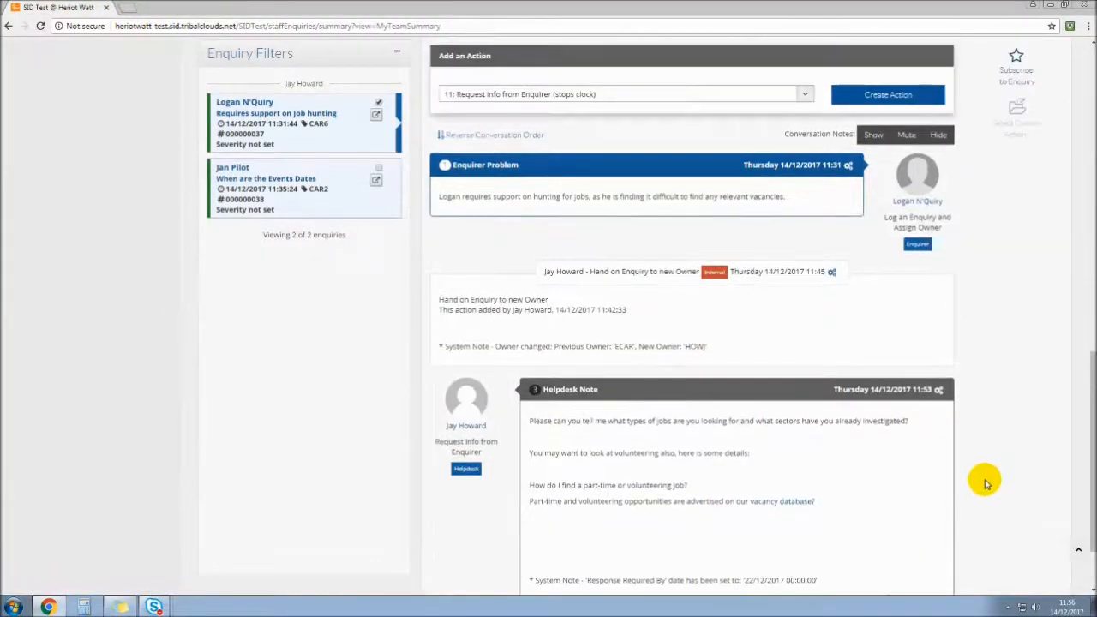
{"action": "scroll", "coordinate": [983, 501], "scroll_direction": "up", "scroll_amount": 4}
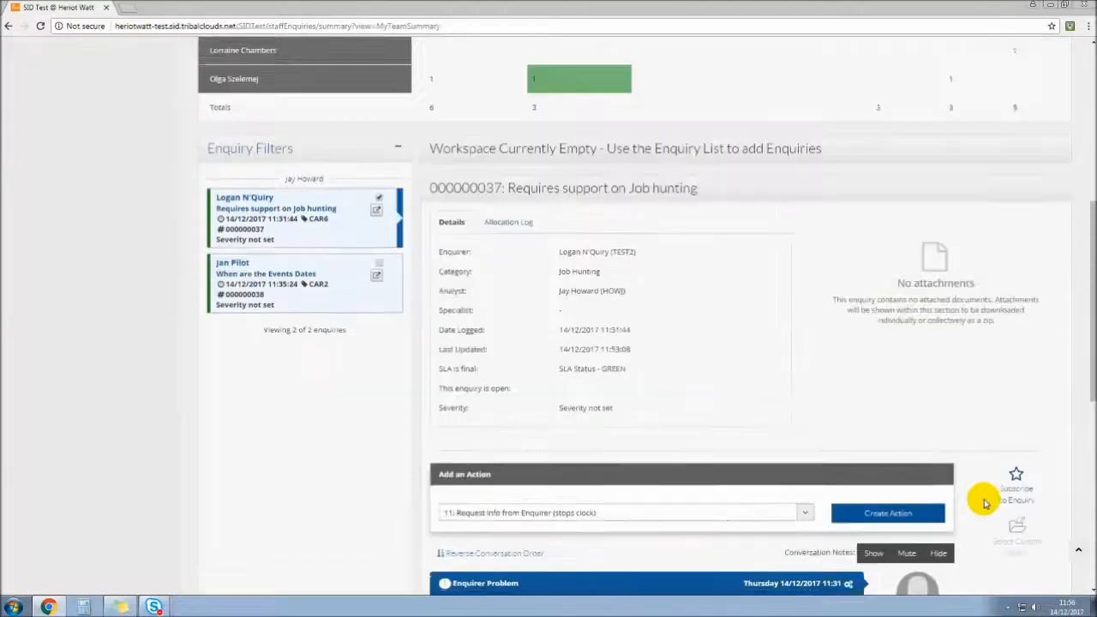
{"action": "scroll", "coordinate": [882, 387], "scroll_direction": "down", "scroll_amount": 2}
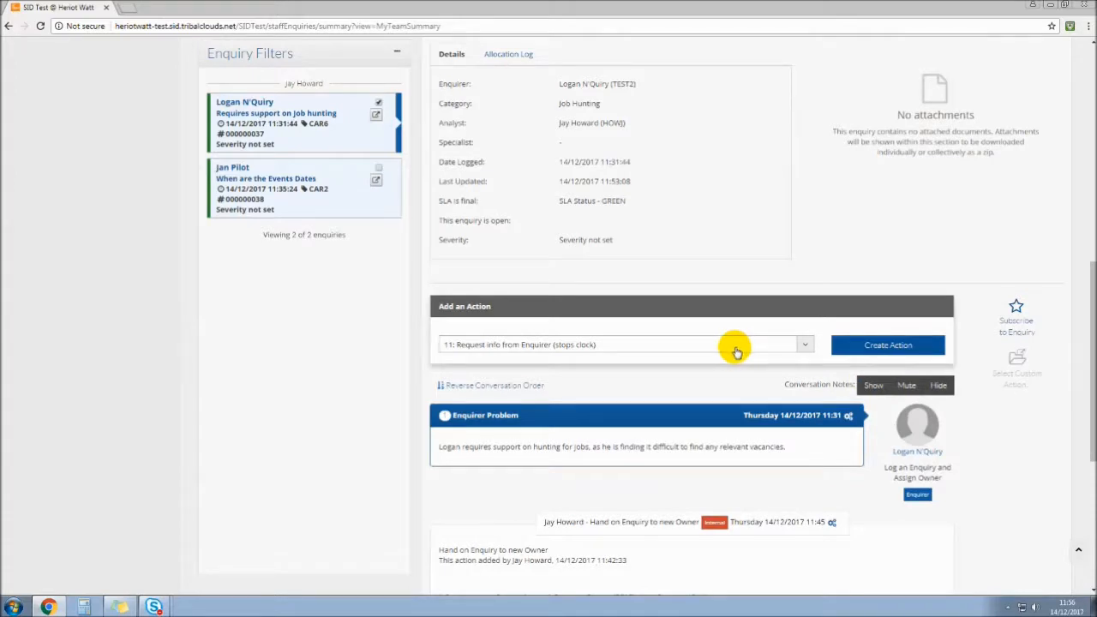
{"action": "scroll", "coordinate": [977, 447], "scroll_direction": "down", "scroll_amount": 2}
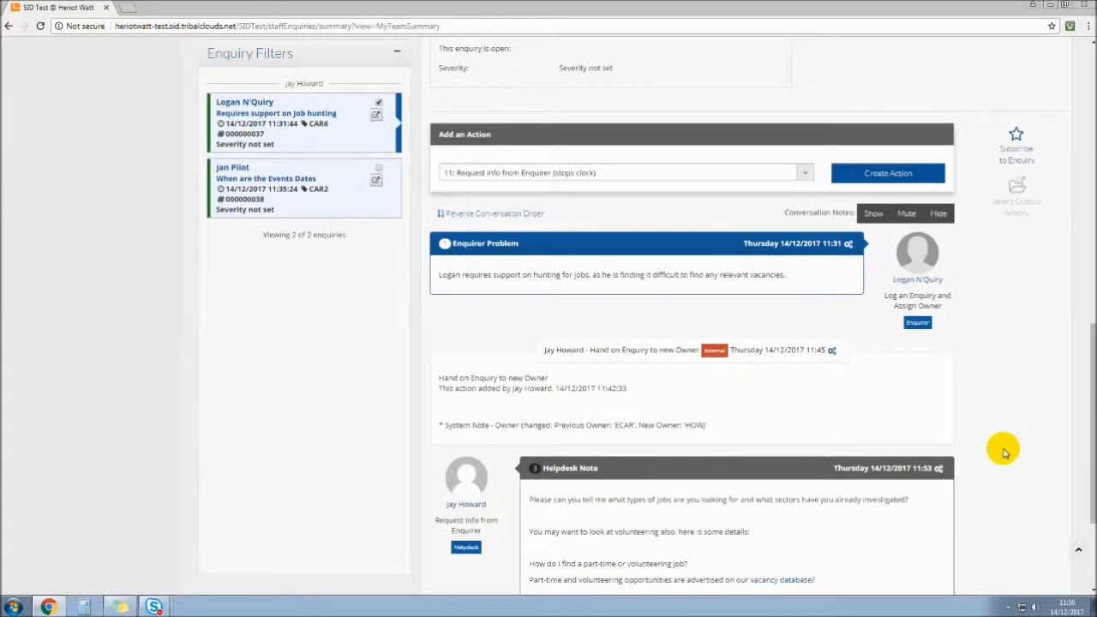
{"action": "scroll", "coordinate": [1001, 450], "scroll_direction": "up", "scroll_amount": 3}
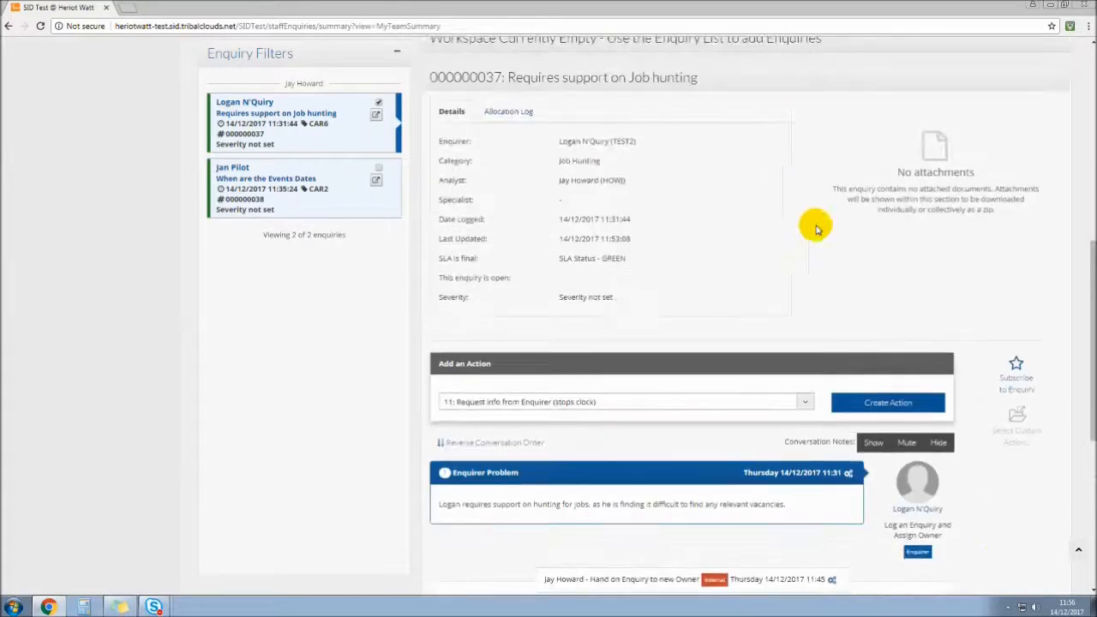
{"action": "scroll", "coordinate": [819, 253], "scroll_direction": "up", "scroll_amount": 1}
{"action": "scroll", "coordinate": [729, 258], "scroll_direction": "up", "scroll_amount": 2}
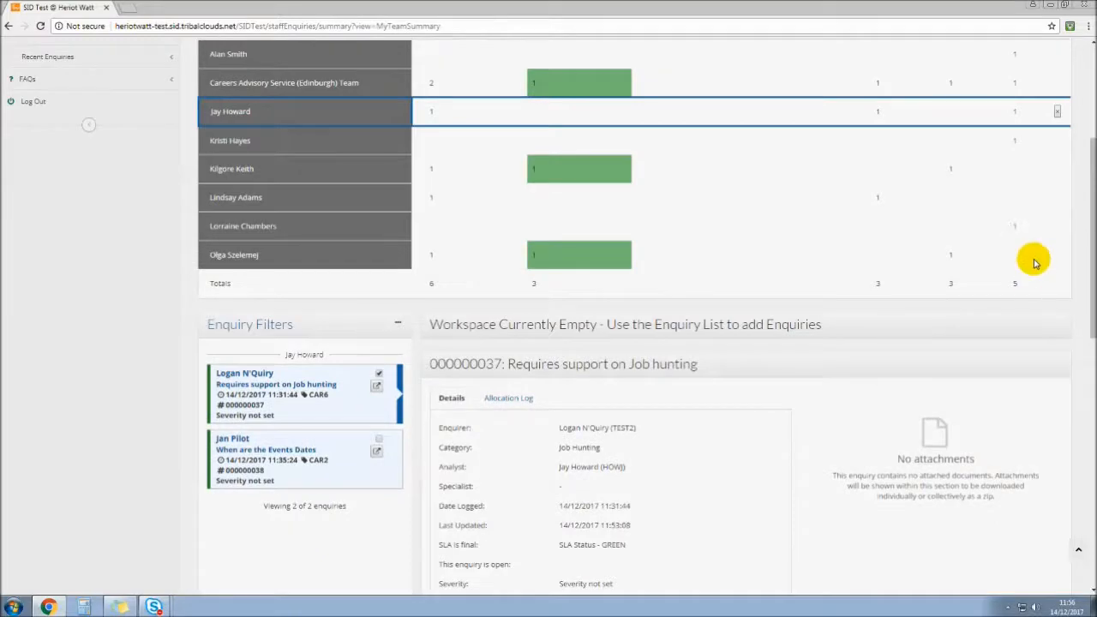
{"action": "scroll", "coordinate": [1034, 263], "scroll_direction": "down", "scroll_amount": 6}
{"action": "scroll", "coordinate": [1033, 268], "scroll_direction": "down", "scroll_amount": 3}
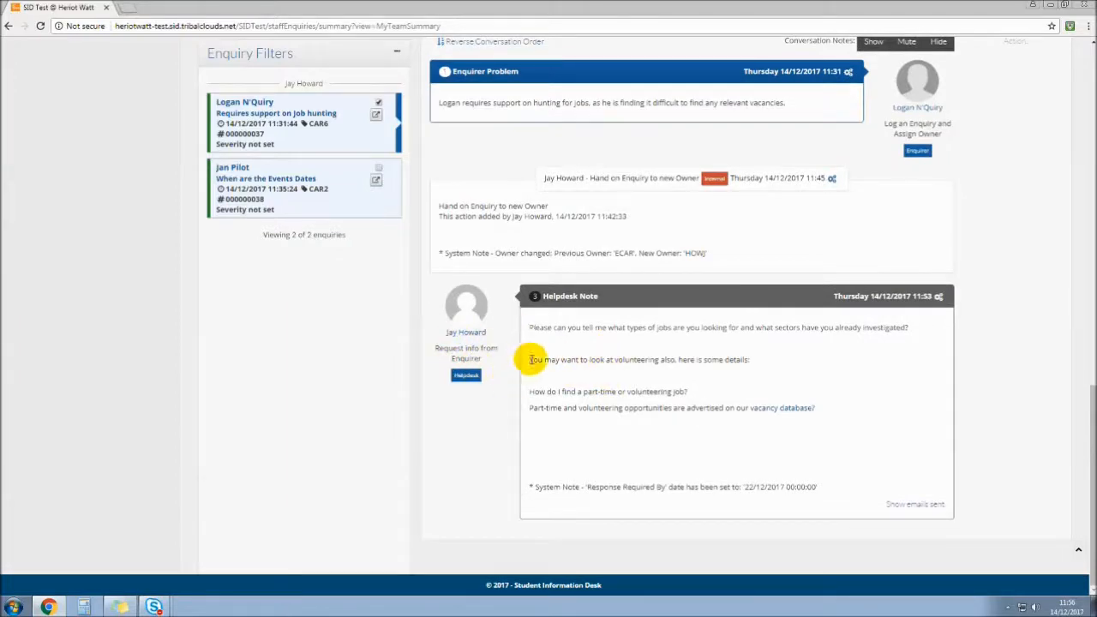
{"action": "scroll", "coordinate": [1004, 412], "scroll_direction": "up", "scroll_amount": 7}
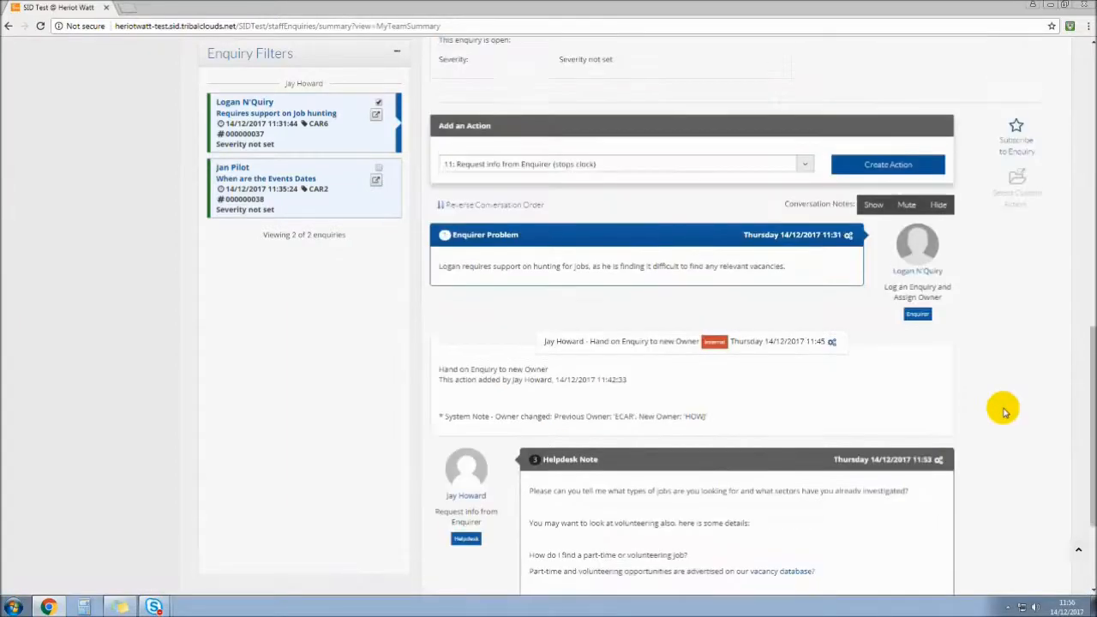
{"action": "scroll", "coordinate": [1004, 411], "scroll_direction": "up", "scroll_amount": 2}
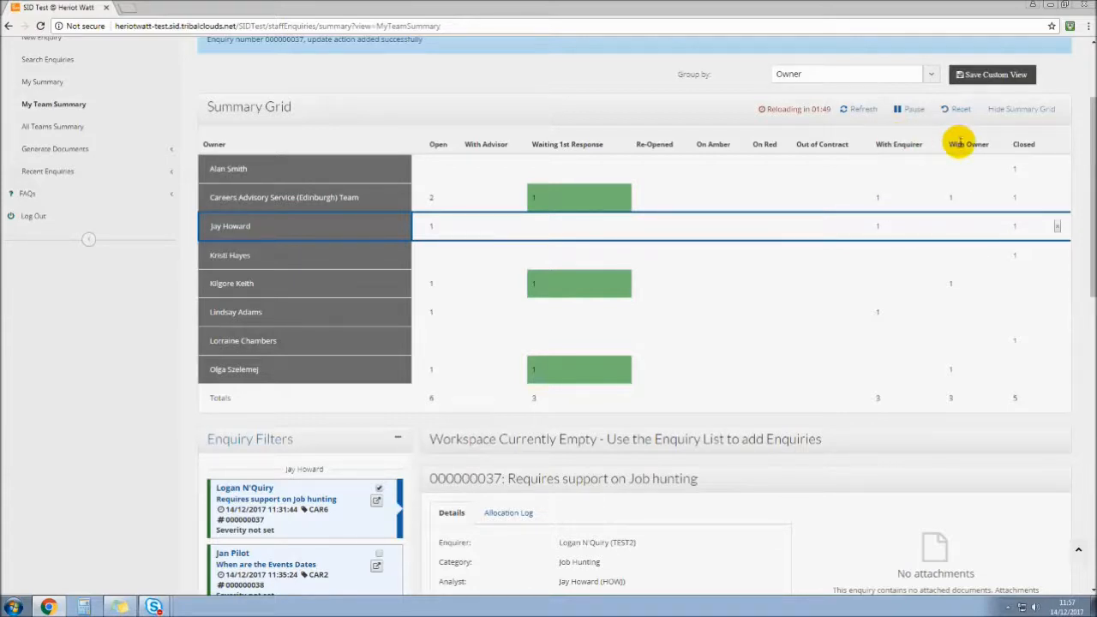
Filter the summary grid to the selected owner's open enquiries and open "Requires support on Job hunting".
{"action": "left_click", "coordinate": [1056, 226]}
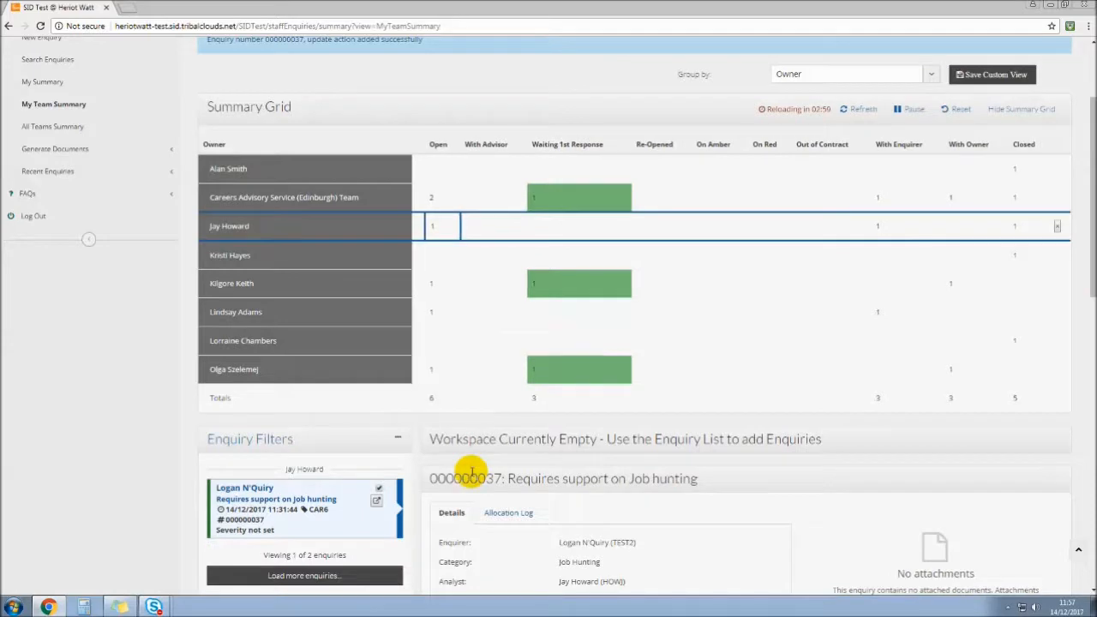
{"action": "scroll", "coordinate": [470, 476], "scroll_direction": "down", "scroll_amount": 3}
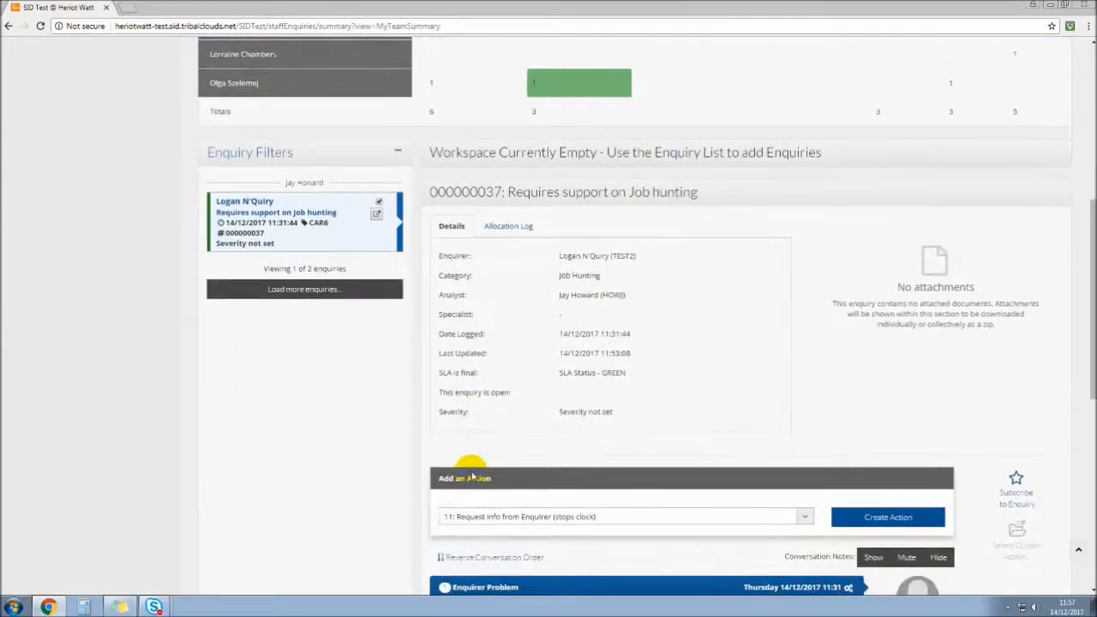
{"action": "left_click", "coordinate": [352, 227]}
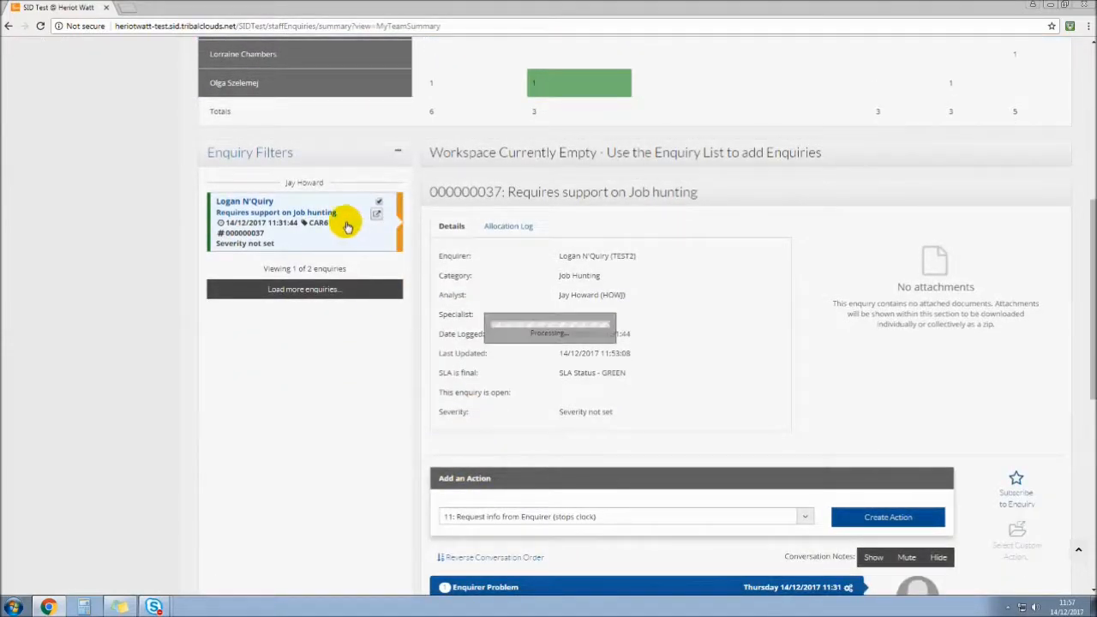
Create the action "83: Owner provides solution and closes Enquiry" on the job hunting enquiry.
{"action": "scroll", "coordinate": [951, 429], "scroll_direction": "down", "scroll_amount": 1}
{"action": "scroll", "coordinate": [951, 428], "scroll_direction": "down", "scroll_amount": 2}
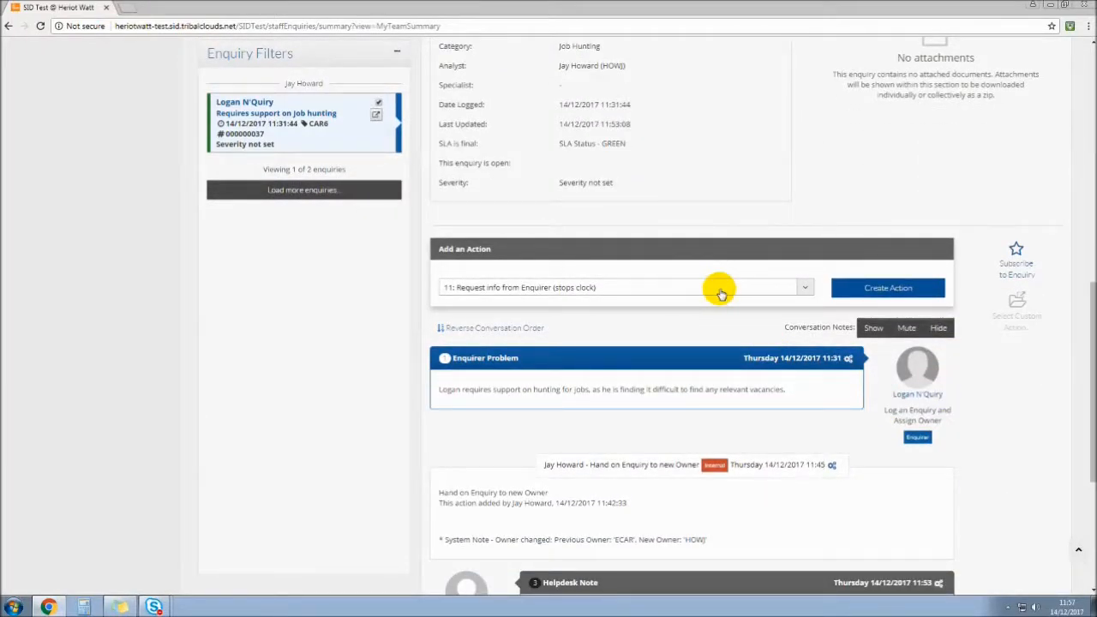
{"action": "left_click", "coordinate": [719, 289]}
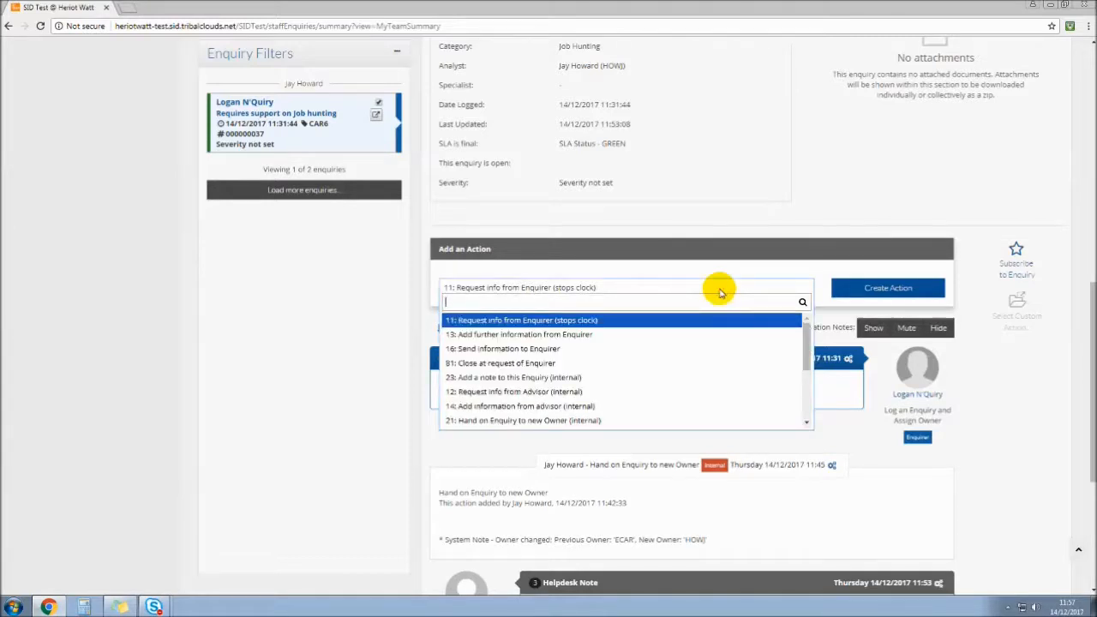
{"action": "type", "text": "clos"}
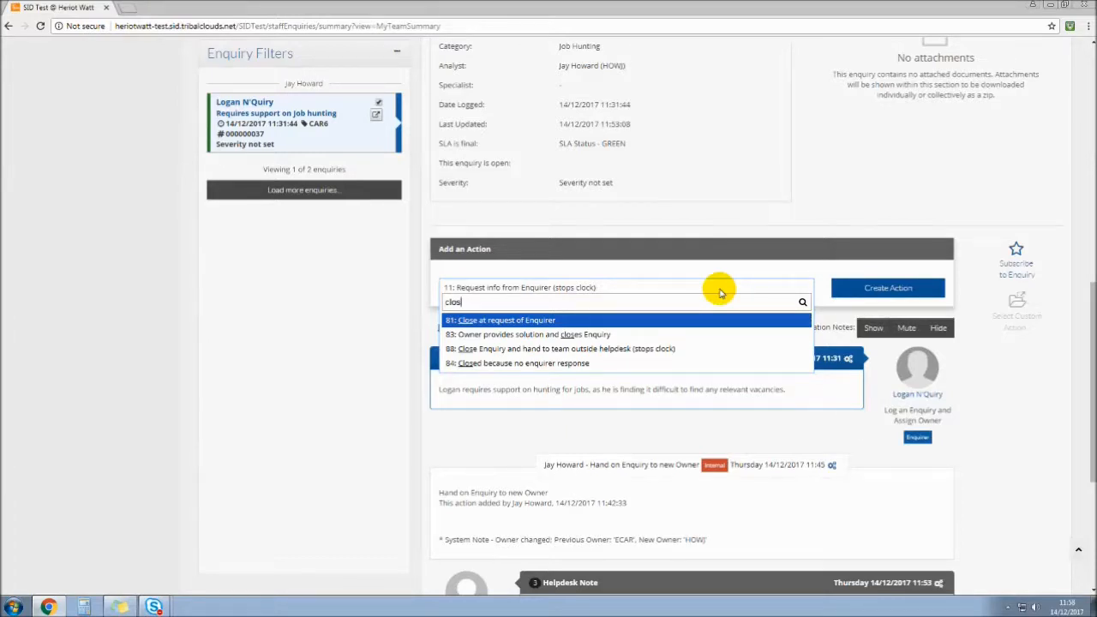
{"action": "left_click", "coordinate": [563, 336]}
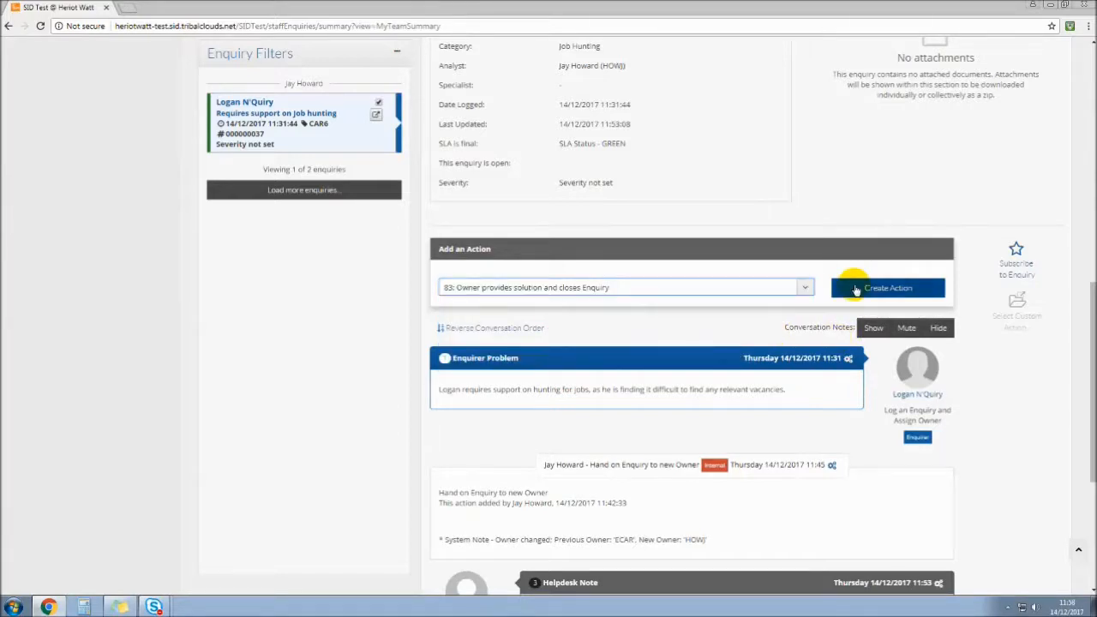
{"action": "left_click", "coordinate": [855, 290]}
Look through the action's settings, file and email options, and enter a description saying the enquirer was provided with the details needed.
{"action": "scroll", "coordinate": [823, 401], "scroll_direction": "down", "scroll_amount": 2}
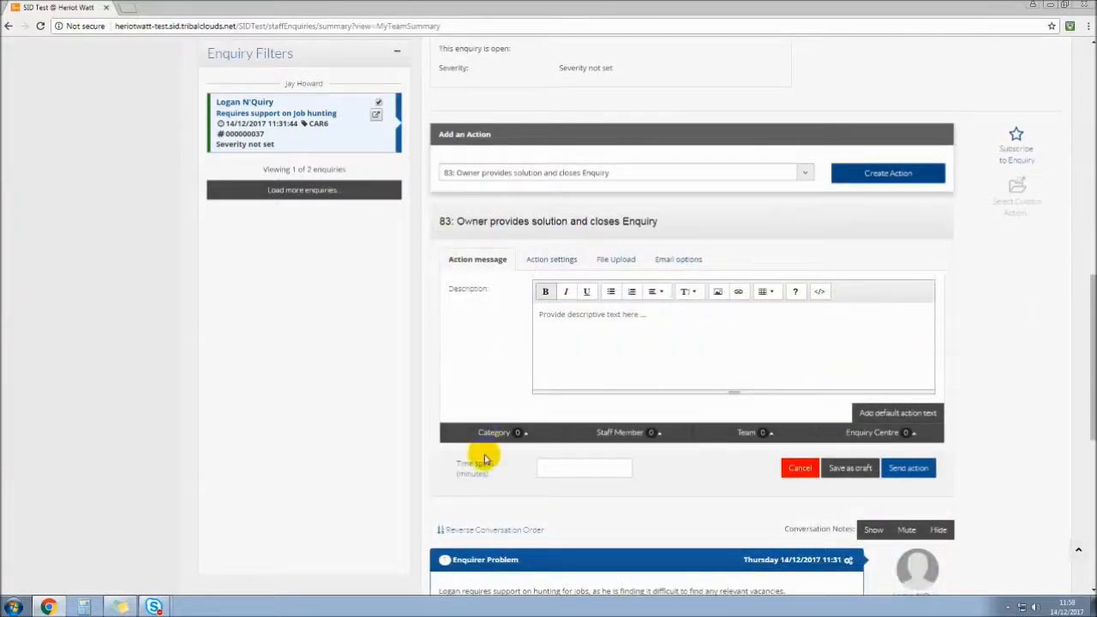
{"action": "left_click", "coordinate": [552, 262]}
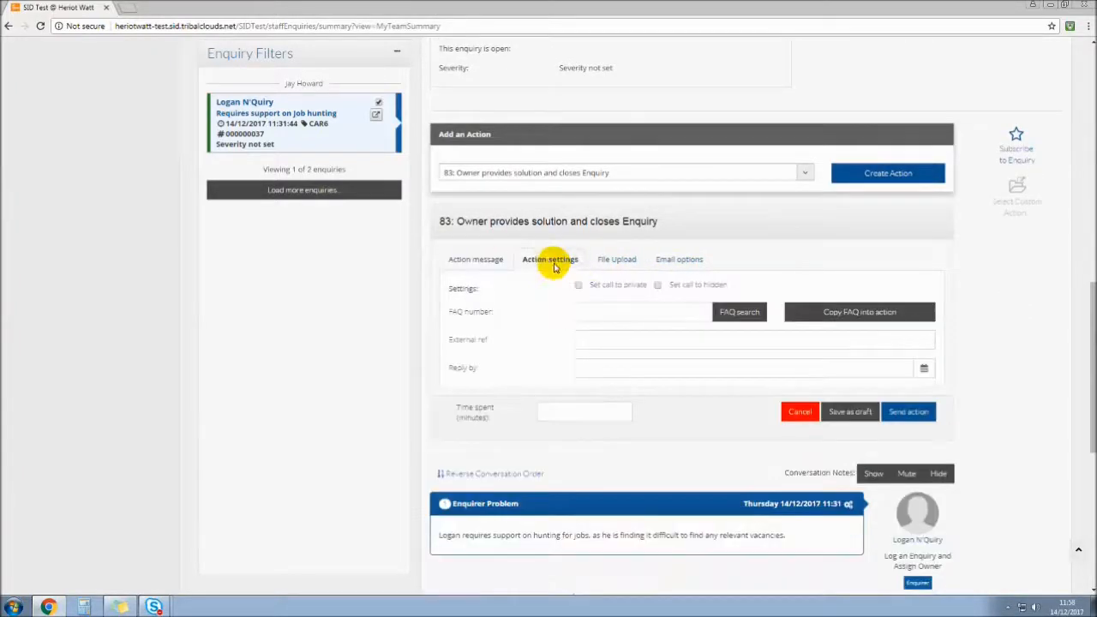
{"action": "left_click", "coordinate": [612, 260]}
{"action": "left_click", "coordinate": [672, 260]}
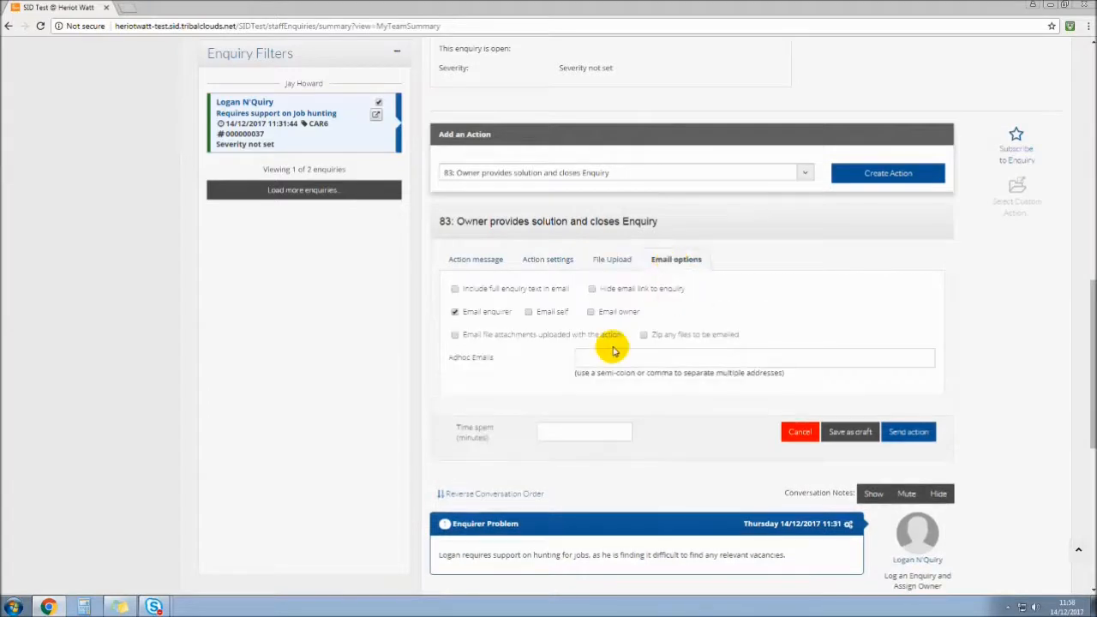
{"action": "left_click", "coordinate": [464, 266]}
{"action": "left_click", "coordinate": [563, 341]}
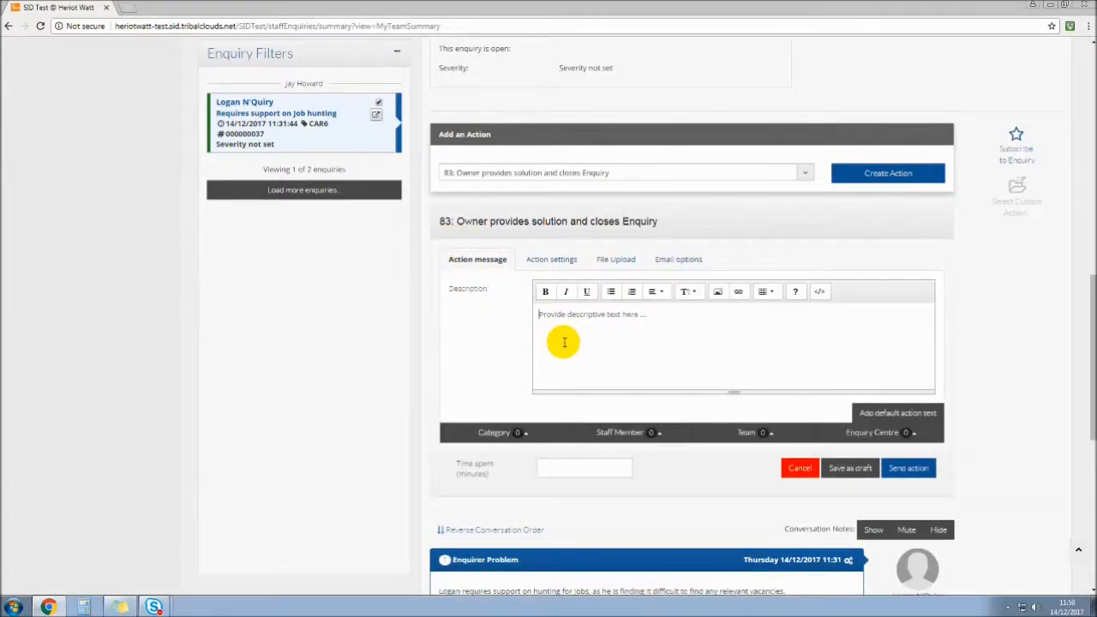
{"action": "type", "text": "P"}
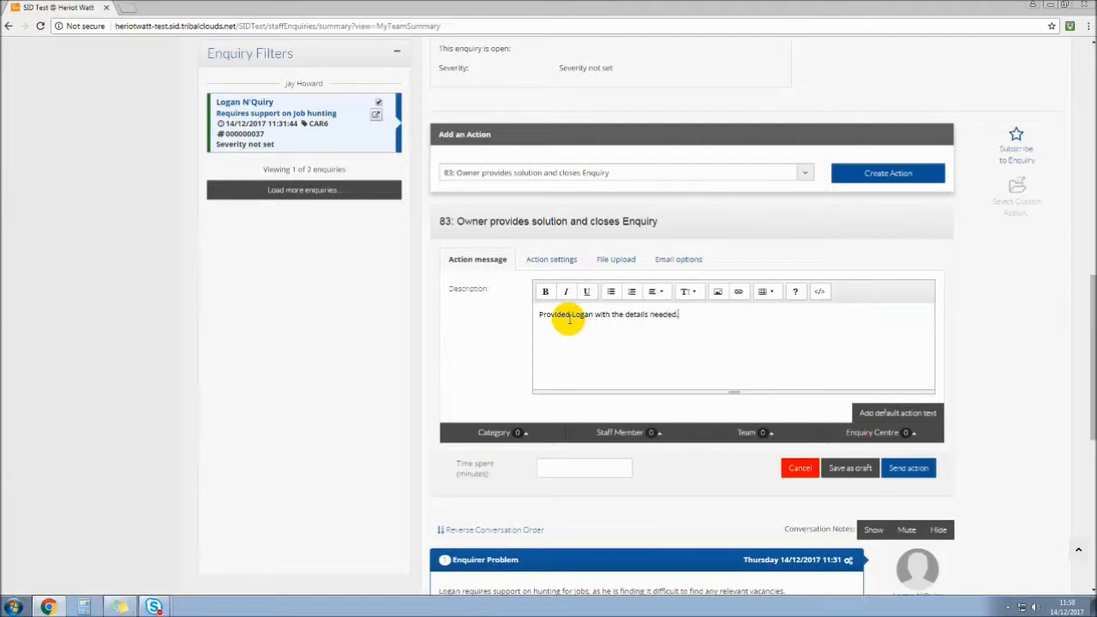
Attach the Koala picture from the Sample Pictures folder to the closing action.
{"action": "left_click", "coordinate": [616, 260]}
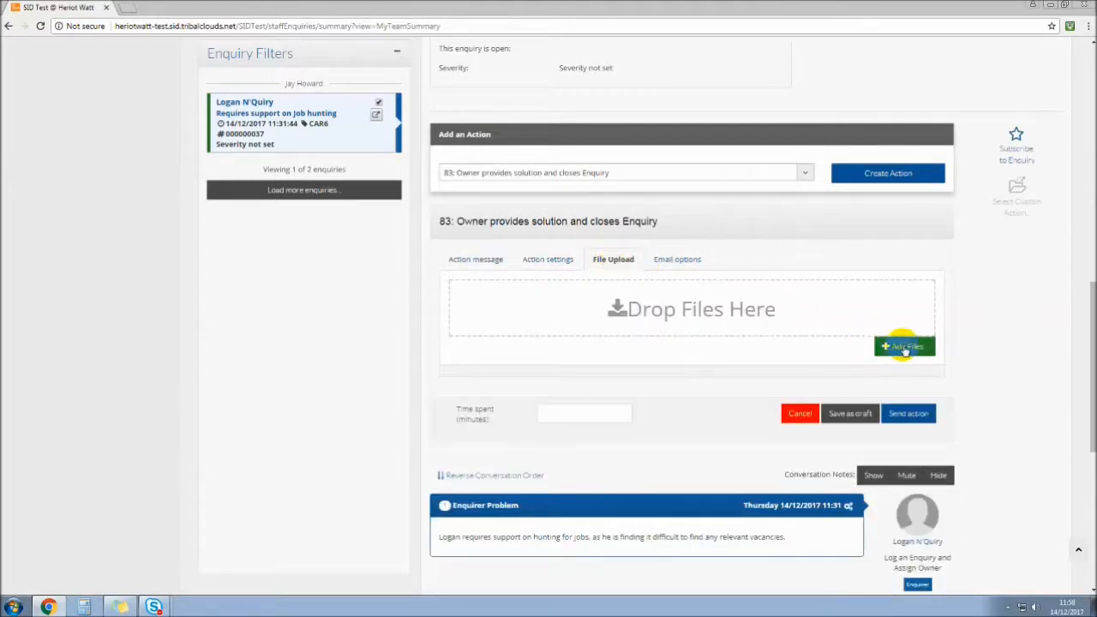
{"action": "left_click", "coordinate": [904, 349]}
{"action": "left_click", "coordinate": [575, 274]}
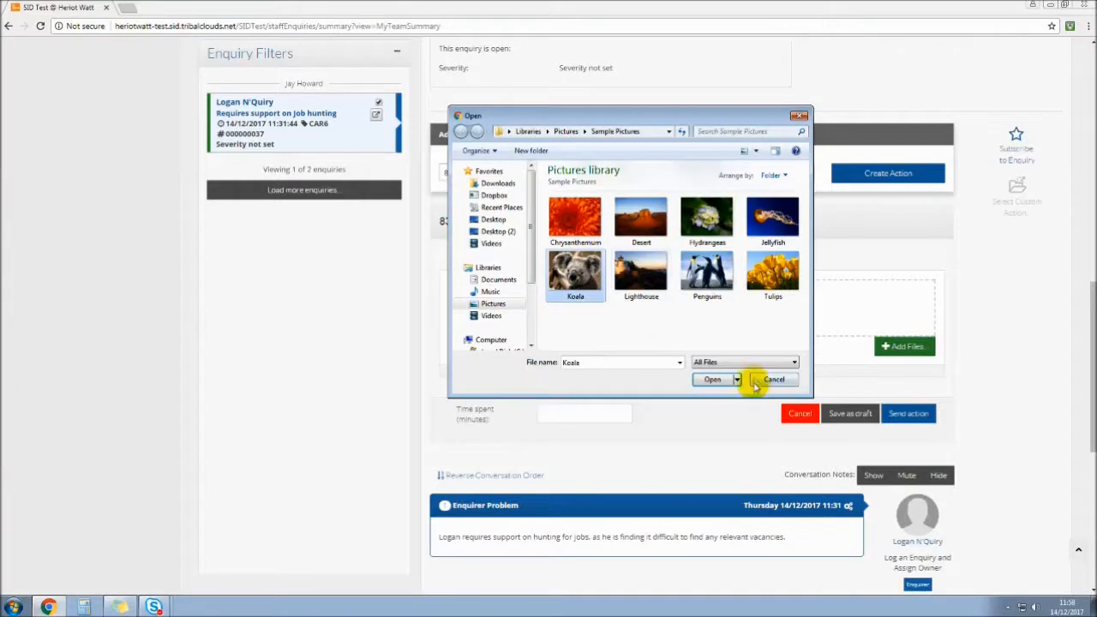
{"action": "left_click", "coordinate": [711, 380]}
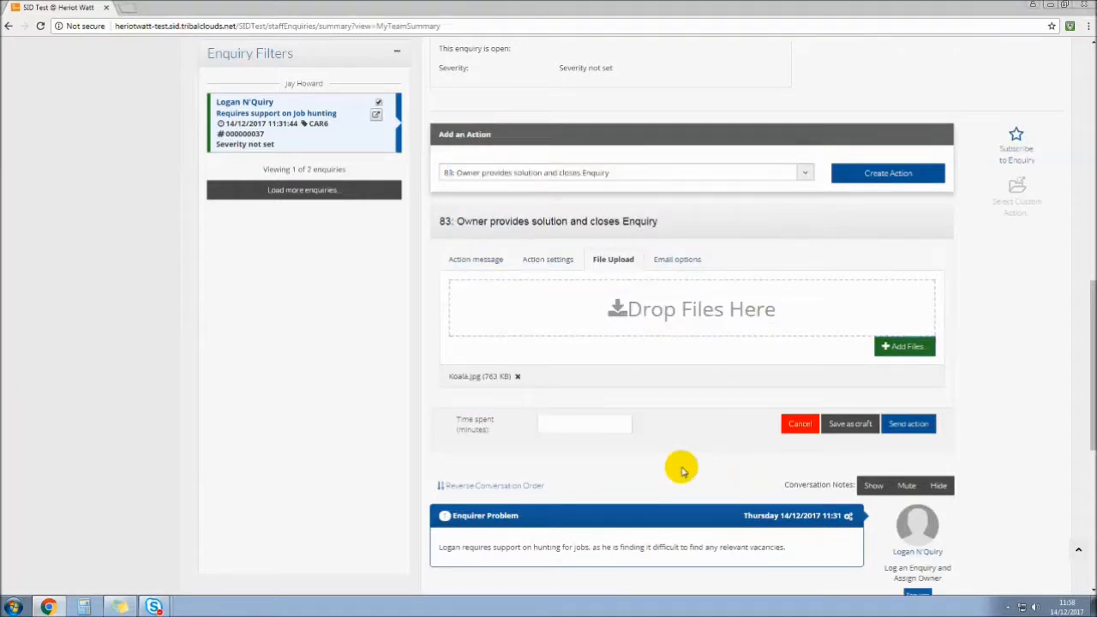
Enable emailing of file attachments uploaded with the action, and check the action's list of uploaded files.
{"action": "left_click", "coordinate": [677, 258]}
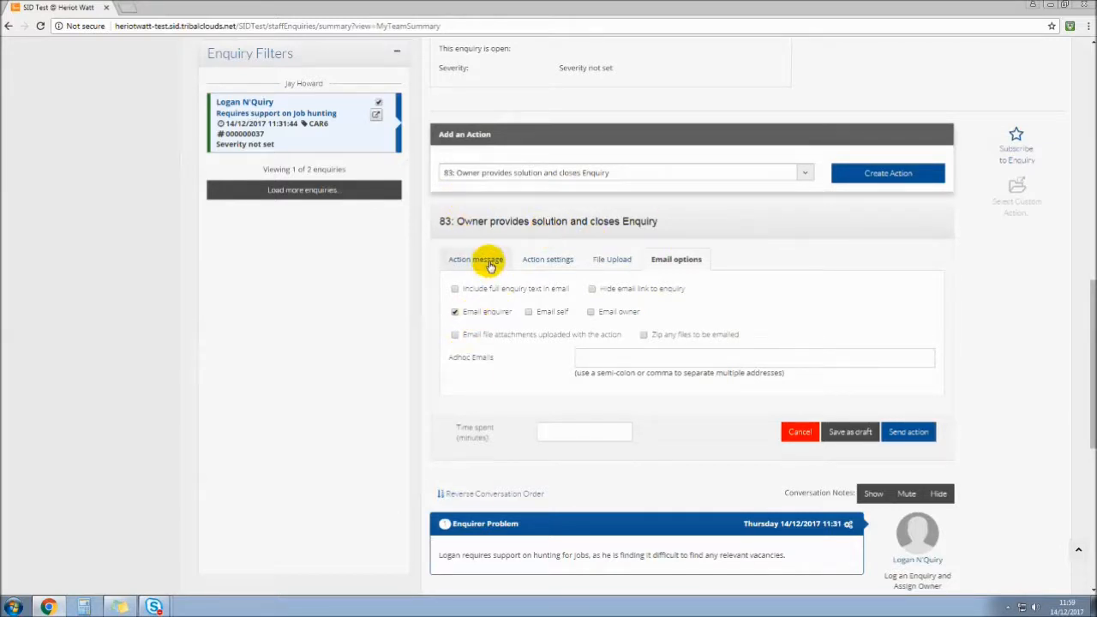
{"action": "left_click", "coordinate": [474, 337]}
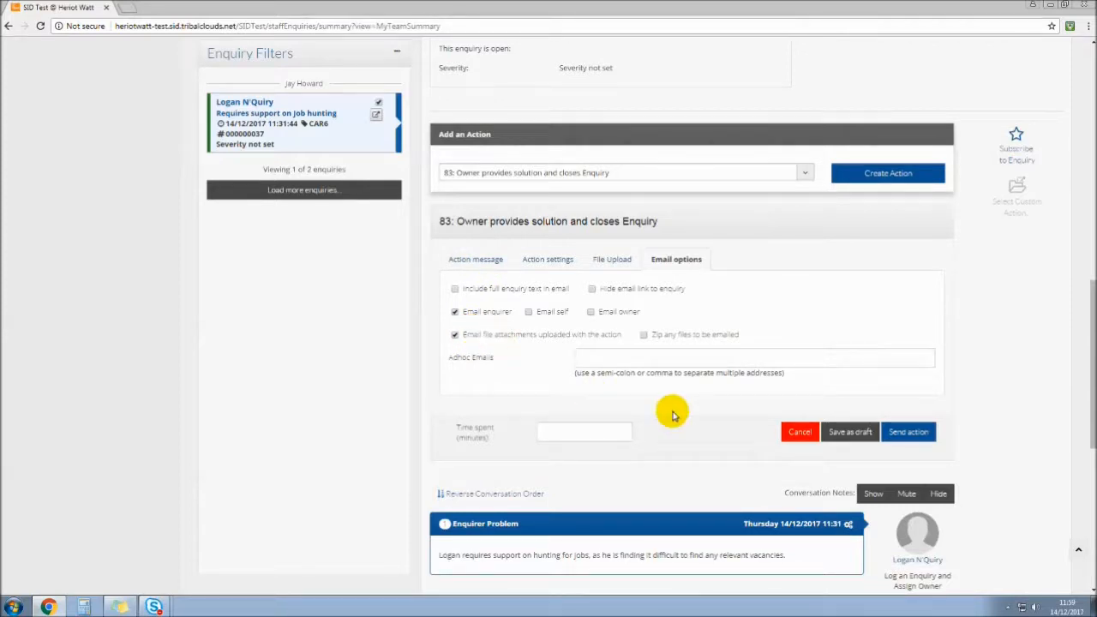
{"action": "scroll", "coordinate": [677, 424], "scroll_direction": "up", "scroll_amount": 3}
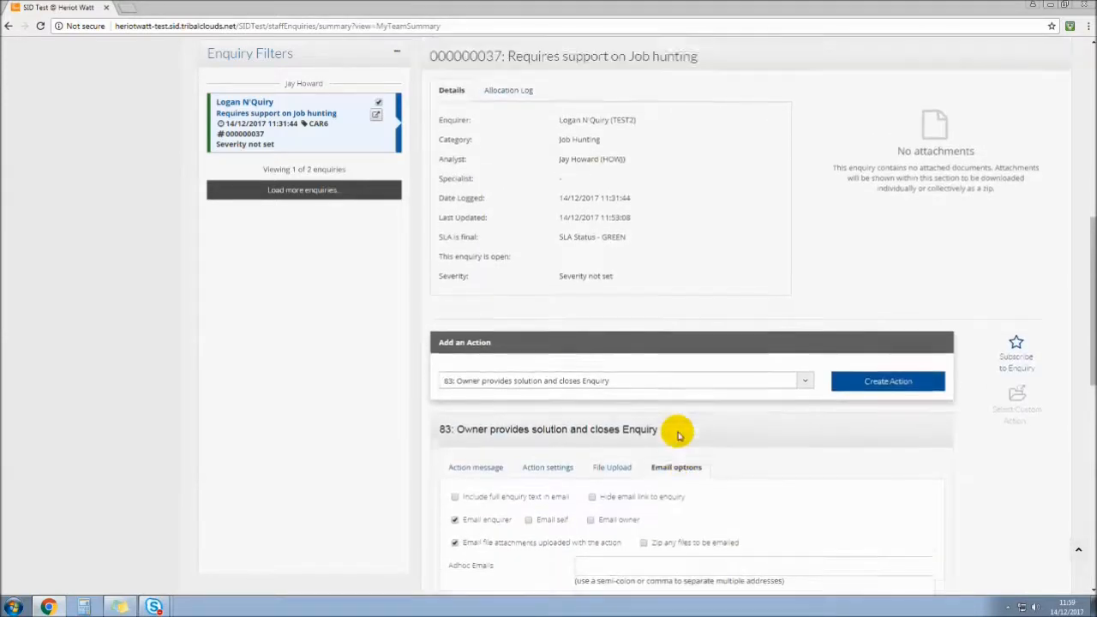
{"action": "scroll", "coordinate": [677, 435], "scroll_direction": "down", "scroll_amount": 3}
{"action": "left_click", "coordinate": [617, 319]}
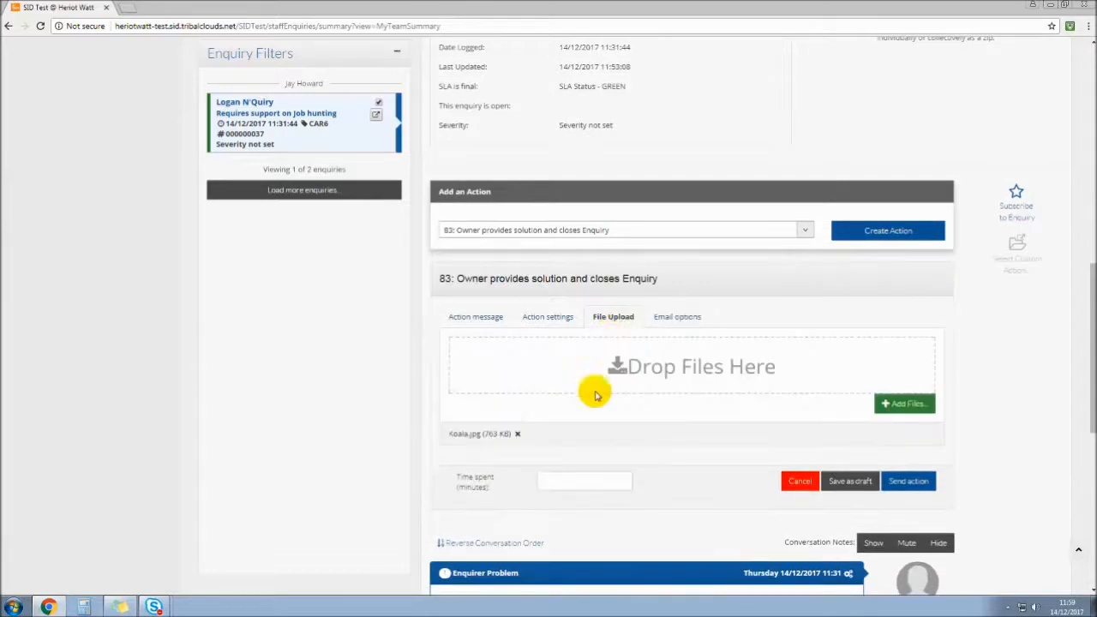
Check the closing action's email options and send the action on the job hunting enquiry.
{"action": "left_click", "coordinate": [679, 318]}
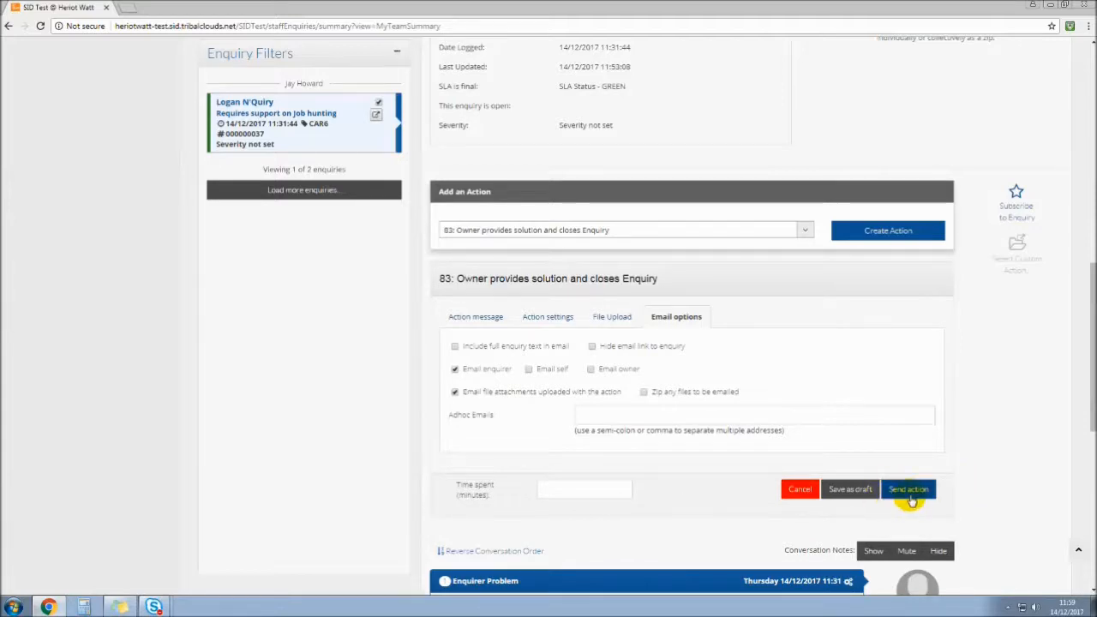
{"action": "left_click", "coordinate": [909, 497]}
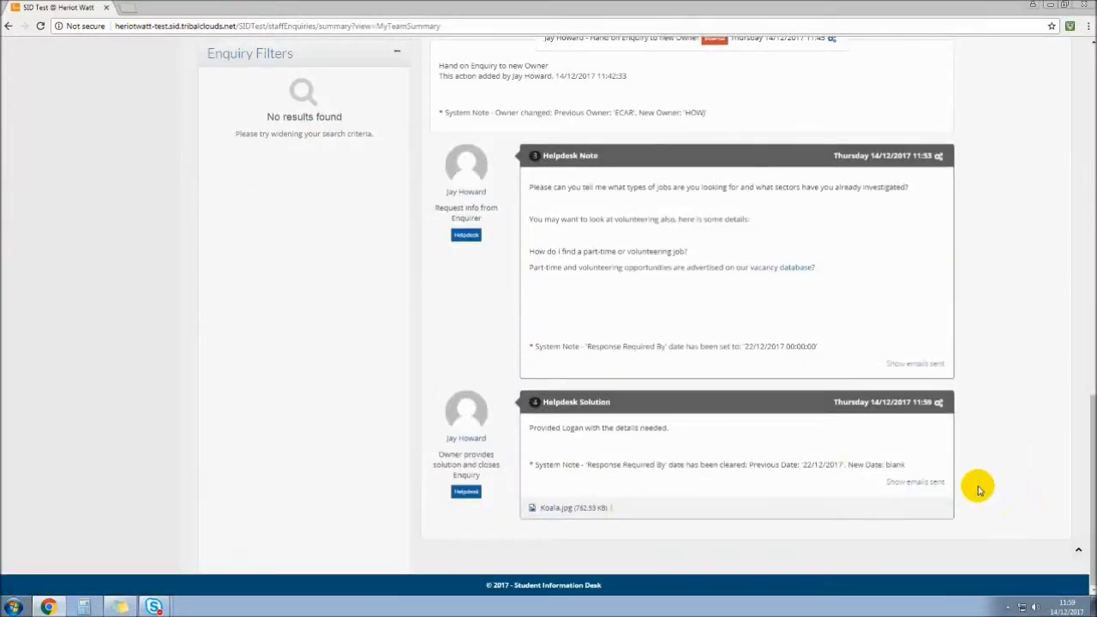
Review the closed job hunting enquiry's solution note, Koala attachment, details and file attachments, along with the team's summary grid.
{"action": "left_click_drag", "start_coordinate": [621, 404], "coordinate": [677, 421]}
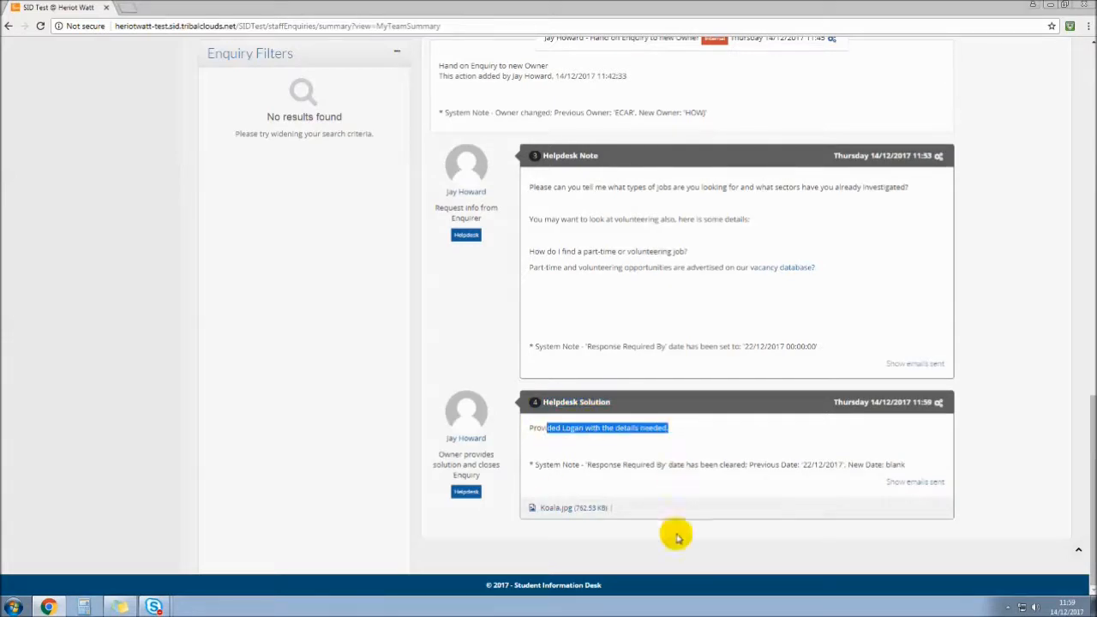
{"action": "left_click", "coordinate": [617, 511]}
{"action": "left_click_drag", "start_coordinate": [617, 511], "coordinate": [528, 516]}
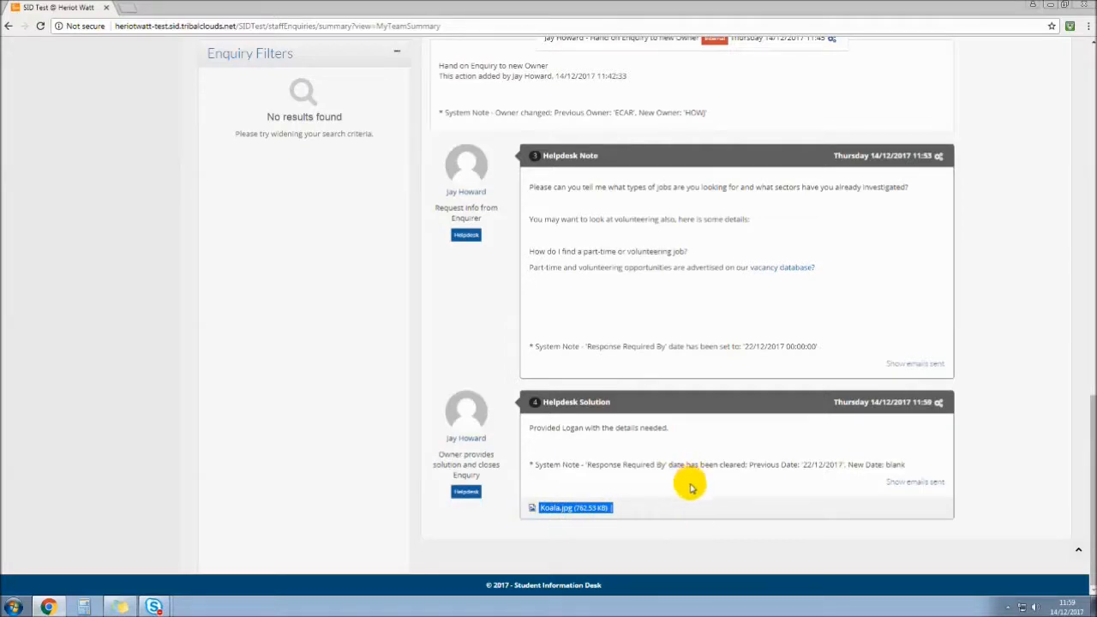
{"action": "left_click", "coordinate": [665, 509]}
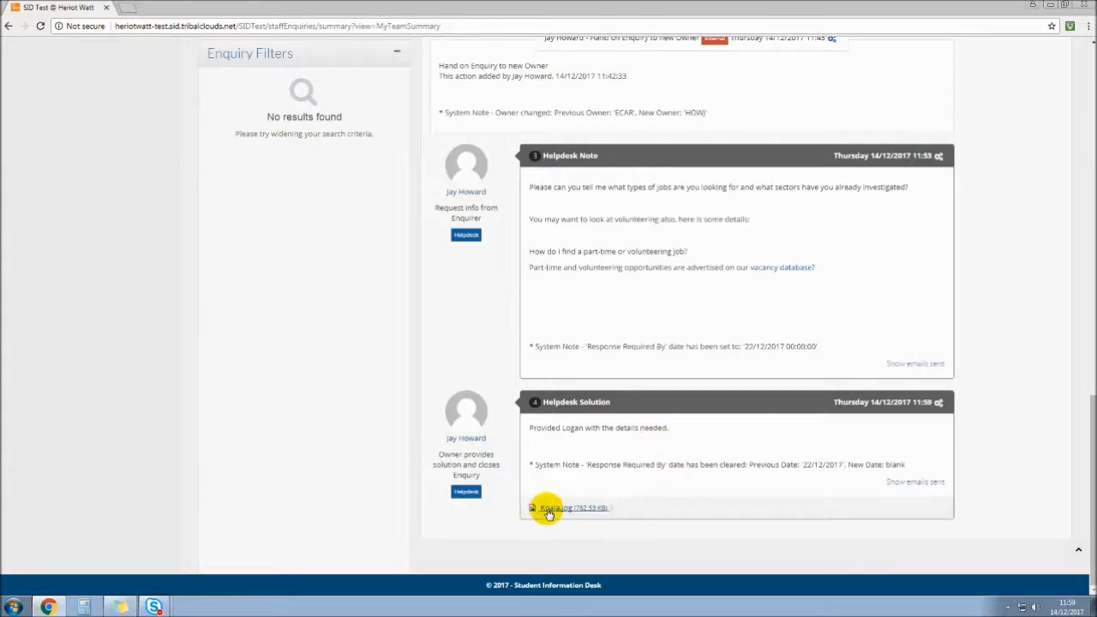
{"action": "scroll", "coordinate": [979, 477], "scroll_direction": "up", "scroll_amount": 8}
{"action": "scroll", "coordinate": [980, 477], "scroll_direction": "up", "scroll_amount": 3}
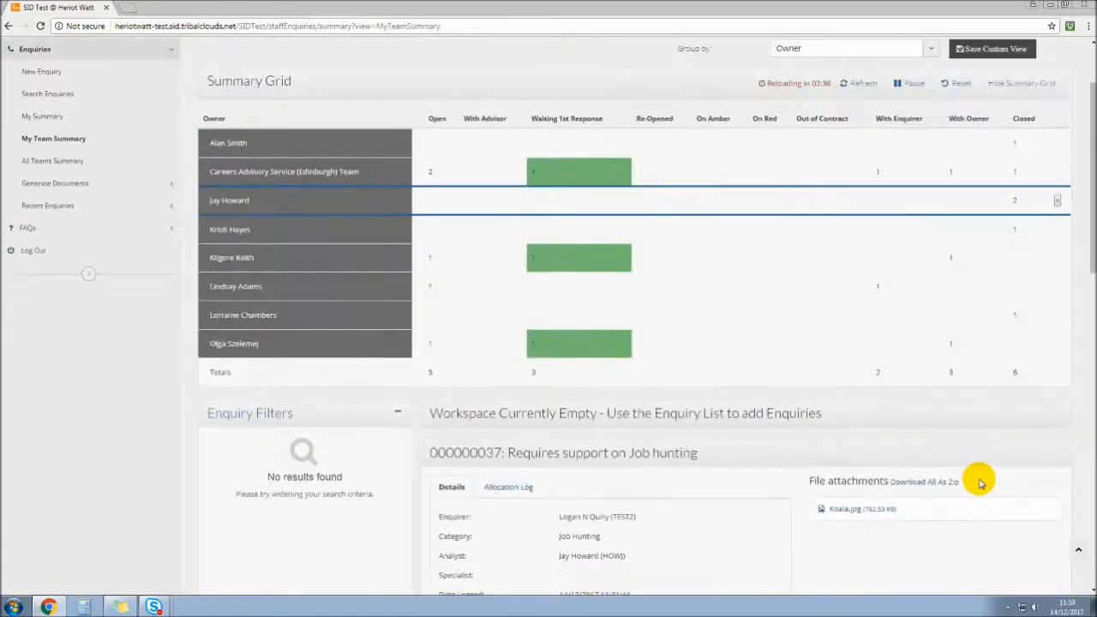
{"action": "scroll", "coordinate": [979, 478], "scroll_direction": "down", "scroll_amount": 2}
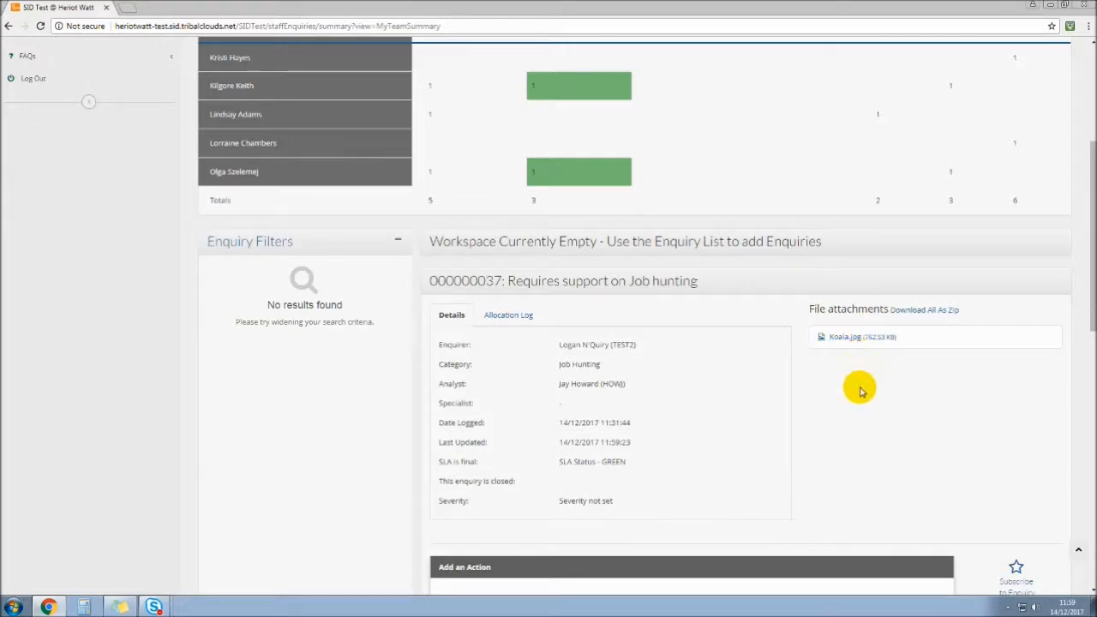
{"action": "scroll", "coordinate": [866, 395], "scroll_direction": "down", "scroll_amount": 2}
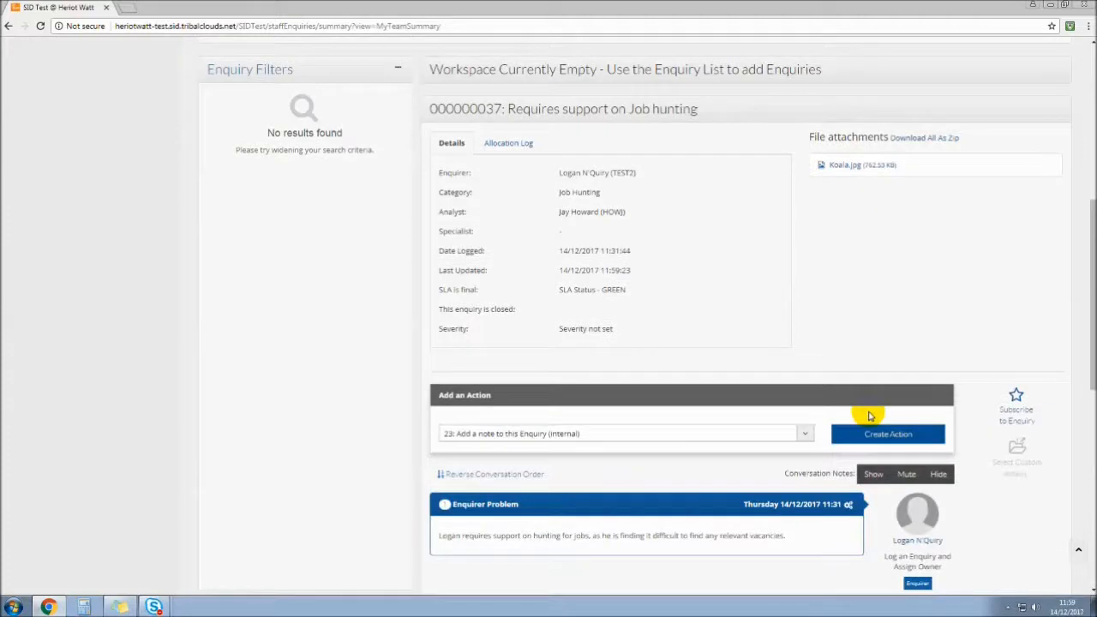
{"action": "scroll", "coordinate": [868, 420], "scroll_direction": "up", "scroll_amount": 4}
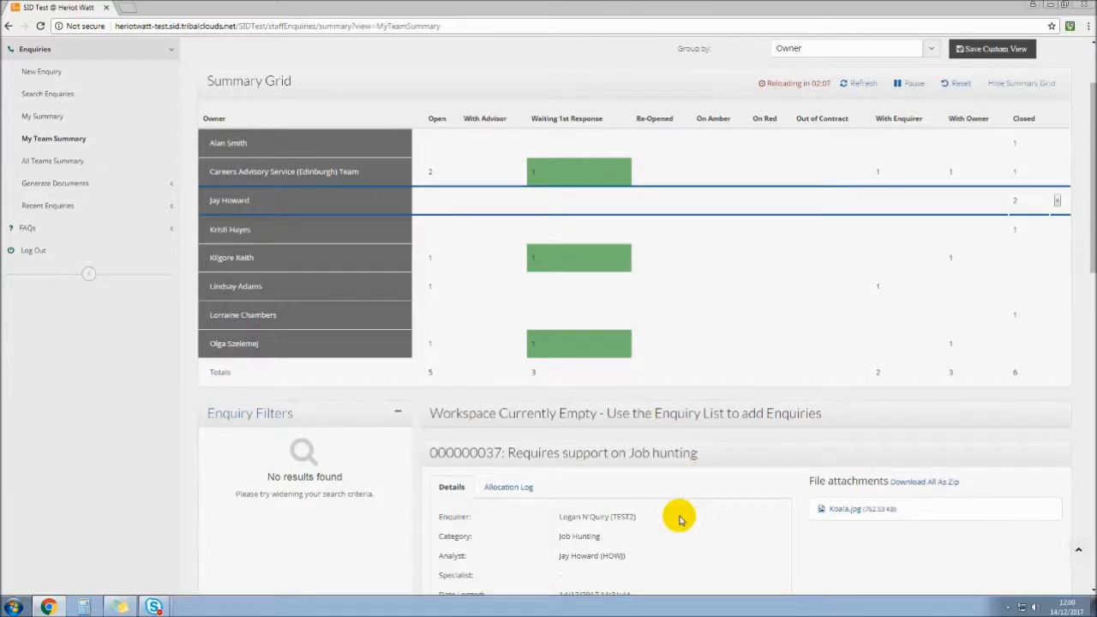
List the enquiries of the Careers Advisory Service (Edinburgh) Team and open the one titled "This is test".
{"action": "left_click", "coordinate": [434, 175]}
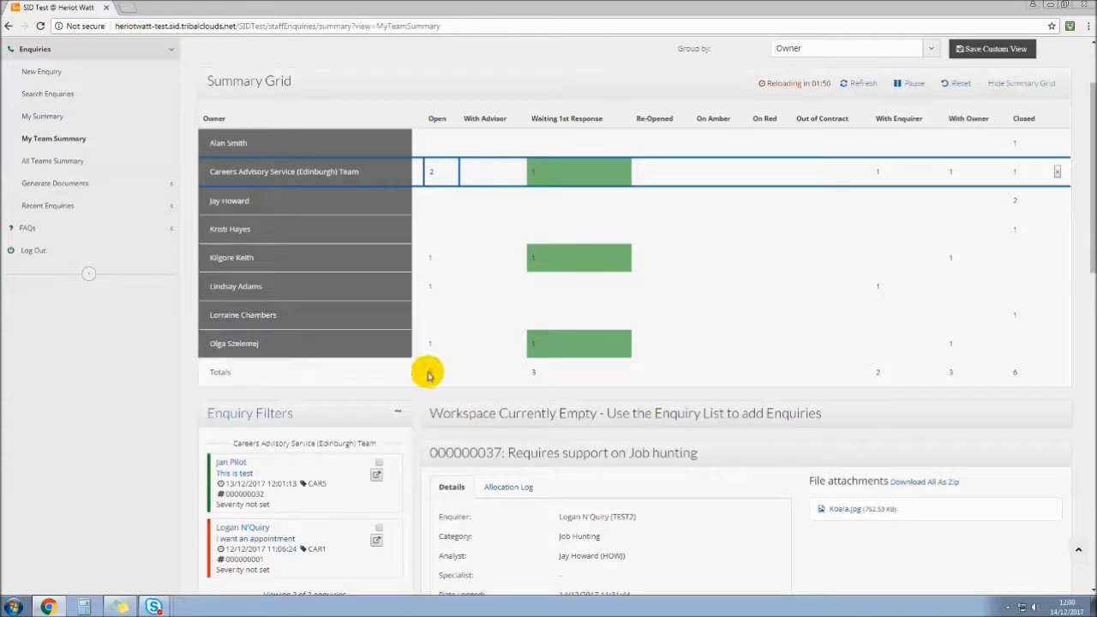
{"action": "left_click", "coordinate": [384, 175]}
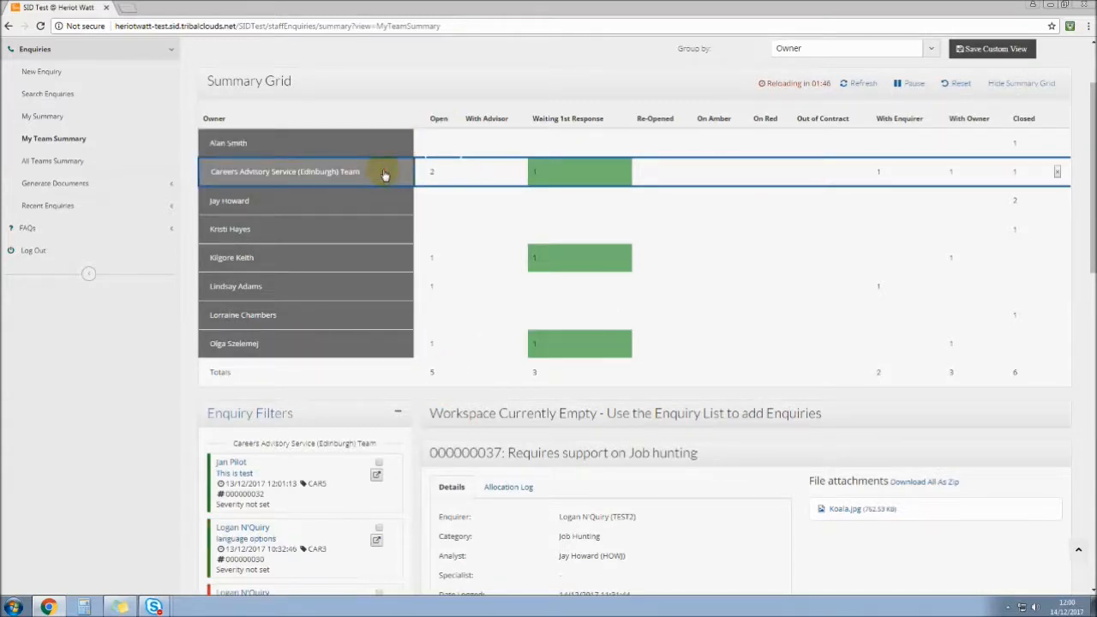
{"action": "scroll", "coordinate": [641, 338], "scroll_direction": "down", "scroll_amount": 3}
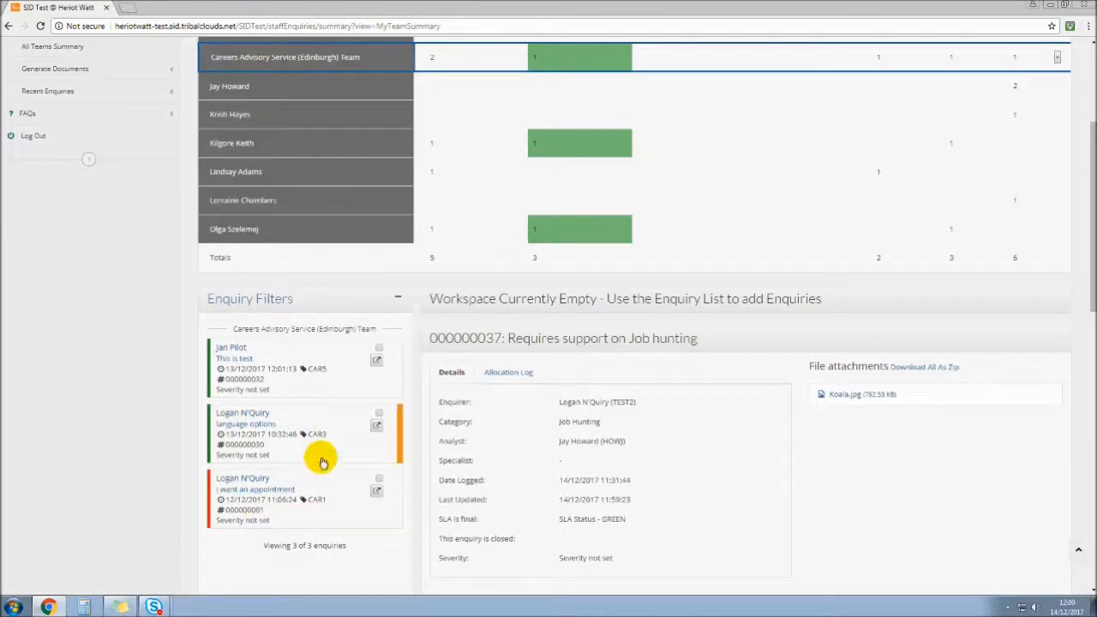
{"action": "left_click", "coordinate": [337, 383]}
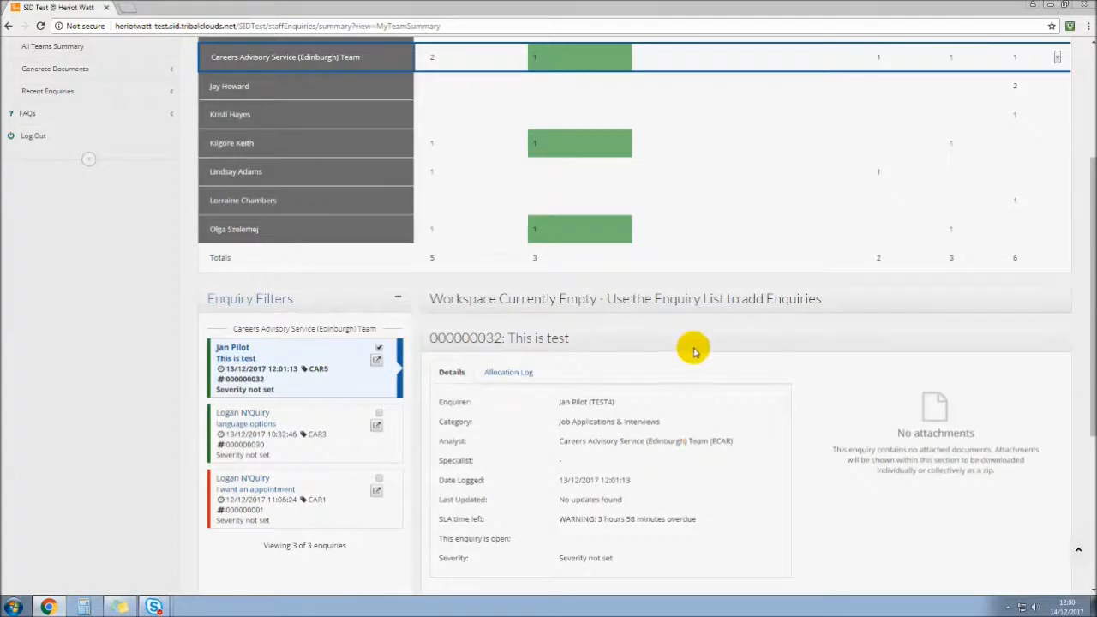
{"action": "scroll", "coordinate": [692, 353], "scroll_direction": "down", "scroll_amount": 3}
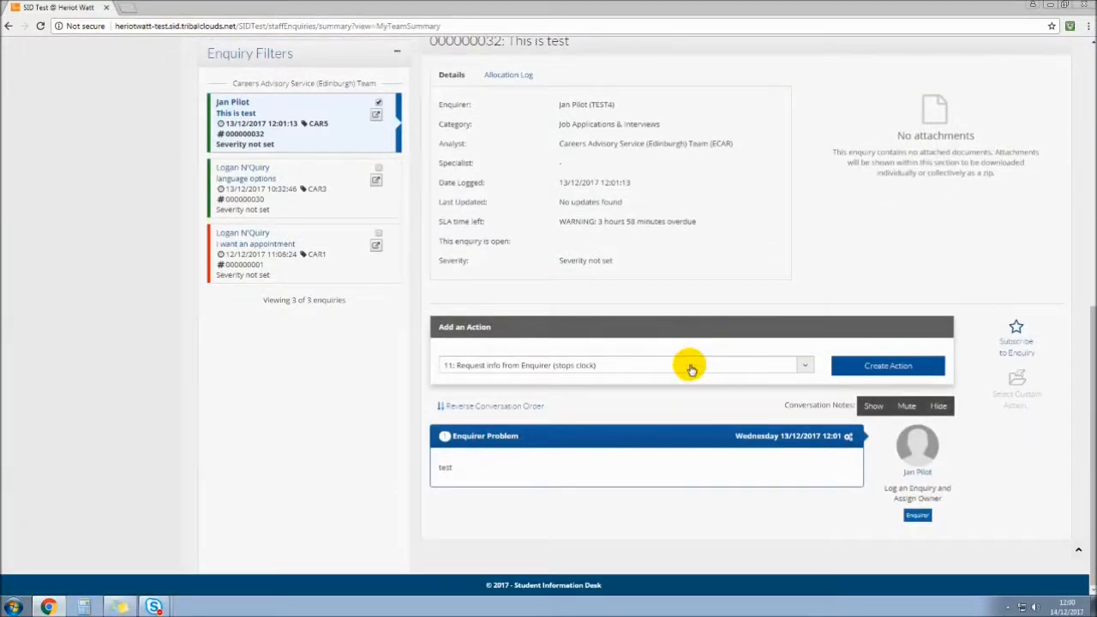
Create and send the action "21: Hand on Enquiry to new Owner (internal)" on the "This is test" enquiry, keeping its default description.
{"action": "left_click", "coordinate": [691, 368]}
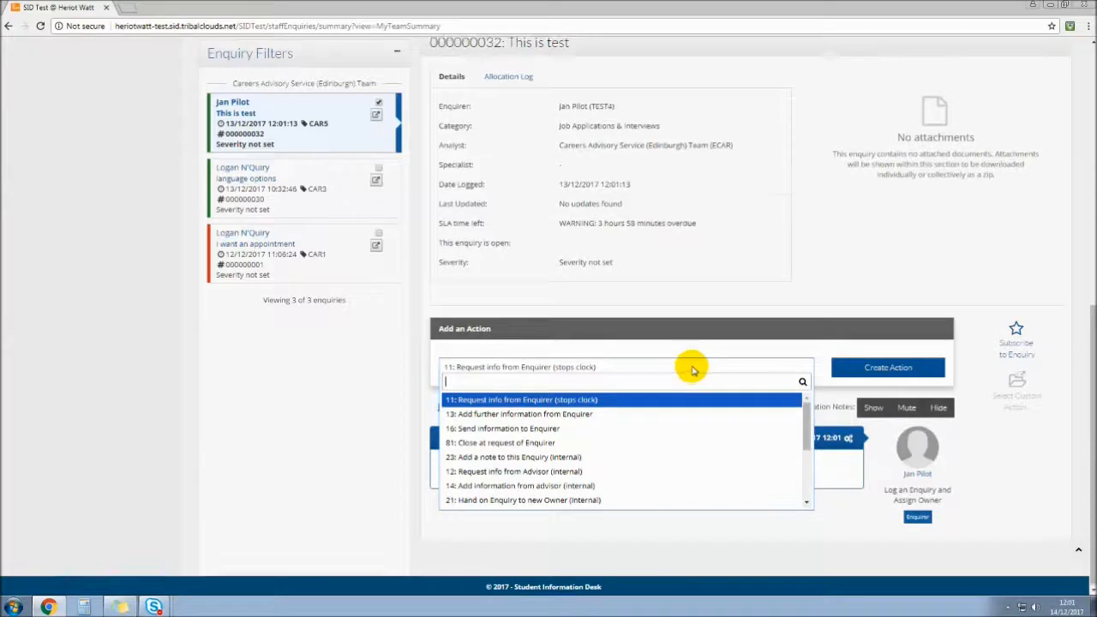
{"action": "scroll", "coordinate": [692, 368], "scroll_direction": "up", "scroll_amount": 3}
{"action": "scroll", "coordinate": [29, 335], "scroll_direction": "up", "scroll_amount": 1}
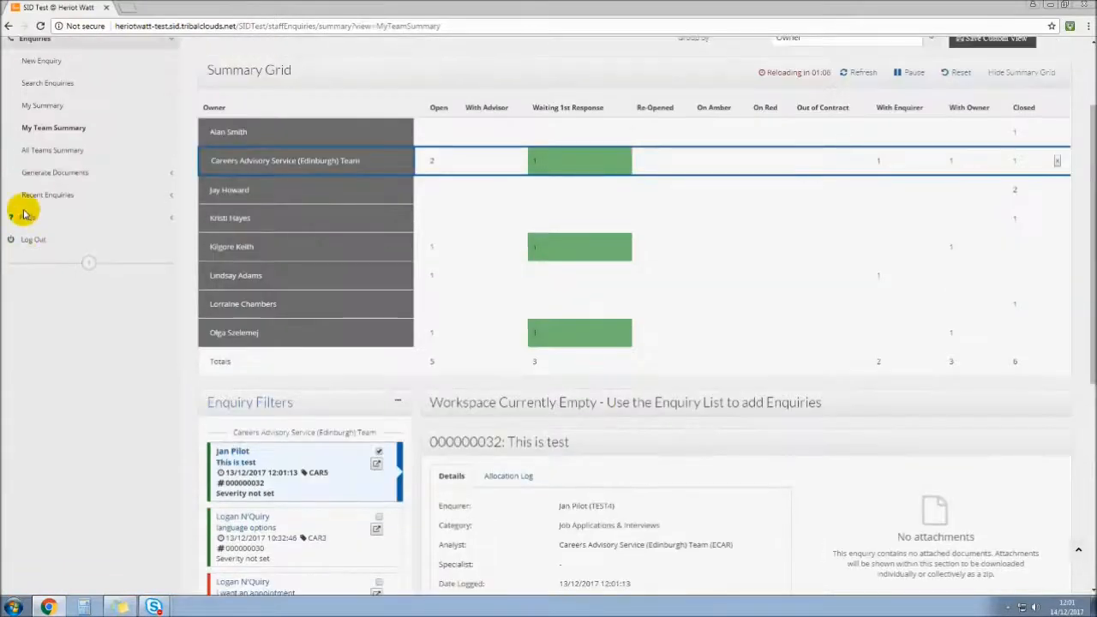
{"action": "scroll", "coordinate": [829, 303], "scroll_direction": "down", "scroll_amount": 4}
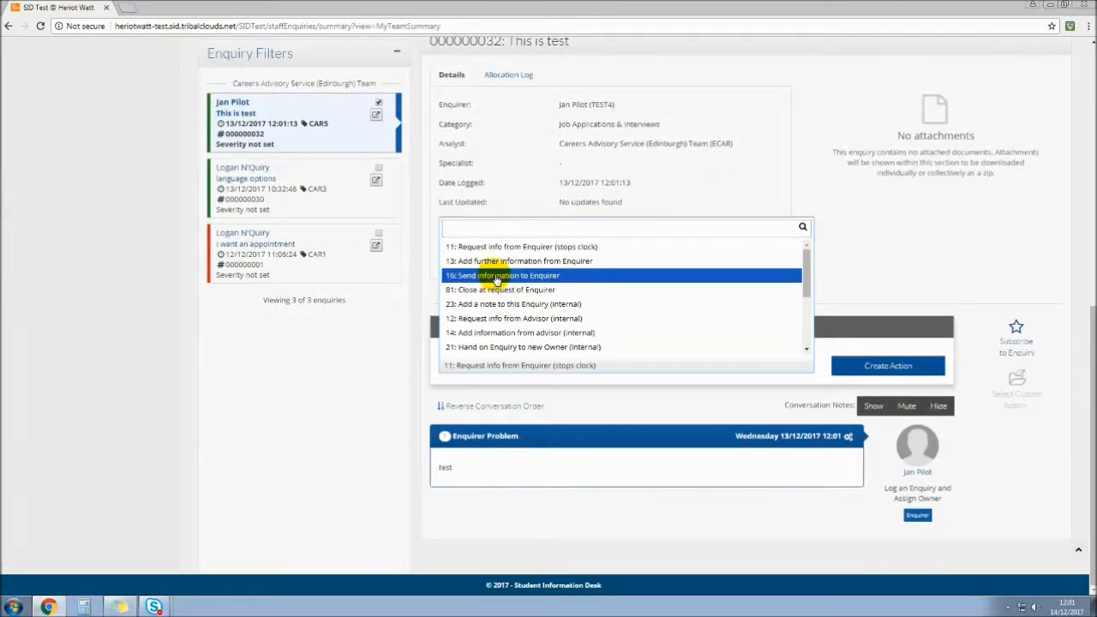
{"action": "type", "text": "hand"}
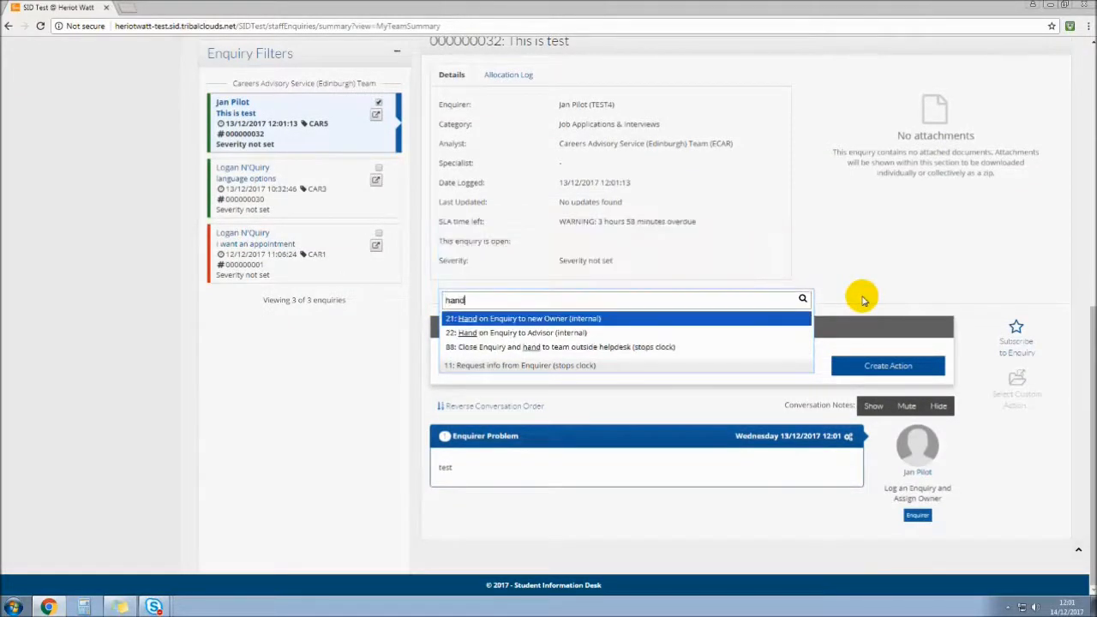
{"action": "key", "text": "Return"}
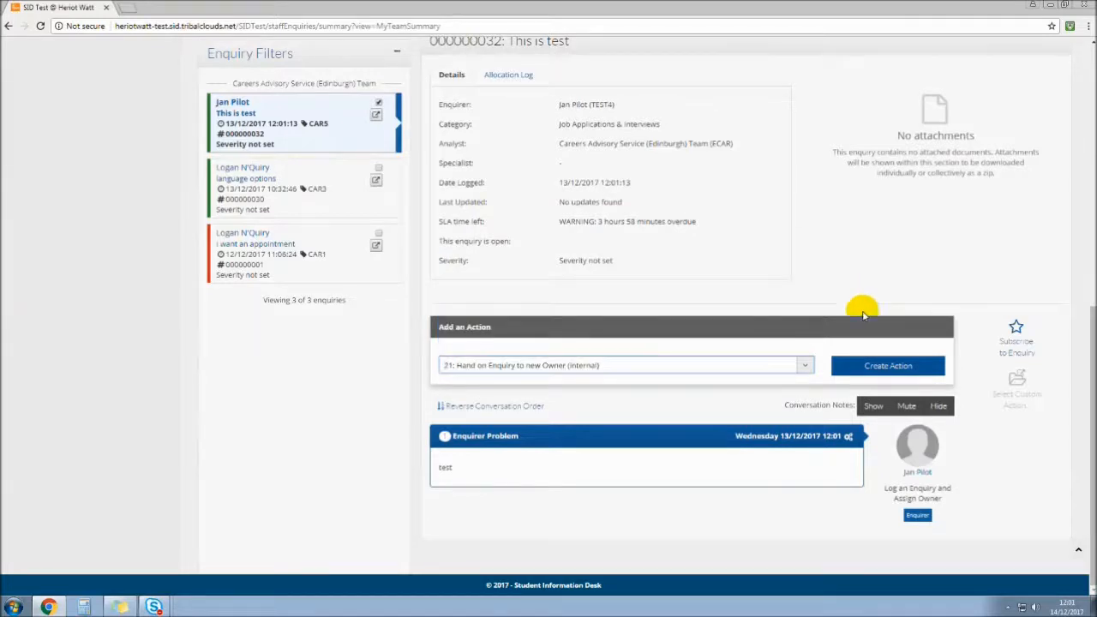
{"action": "left_click", "coordinate": [874, 365]}
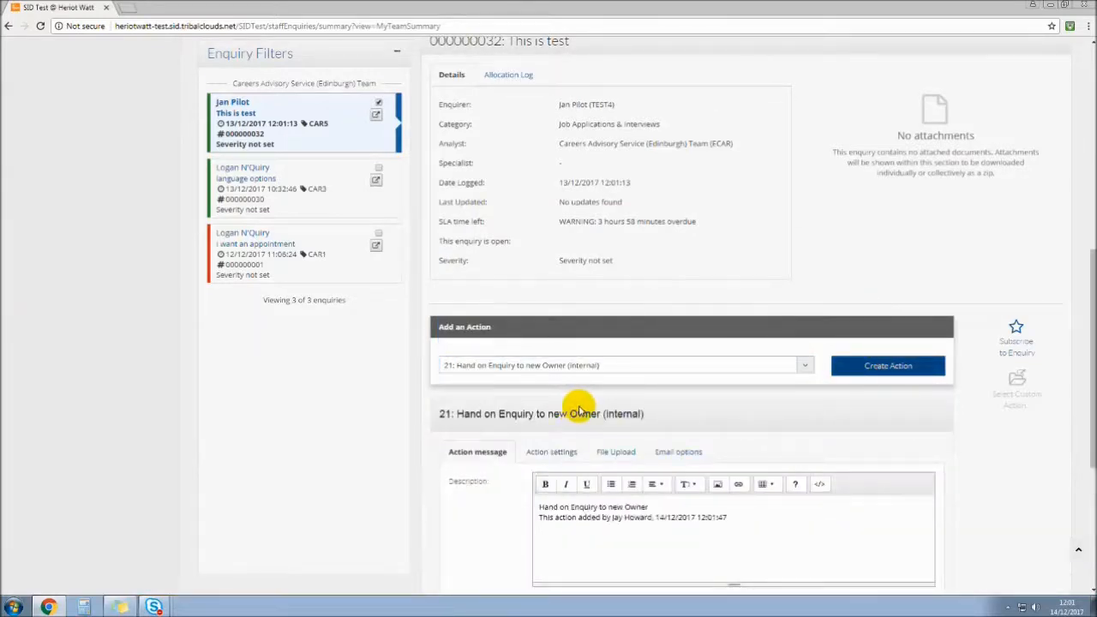
{"action": "scroll", "coordinate": [572, 407], "scroll_direction": "down", "scroll_amount": 2}
{"action": "left_click", "coordinate": [909, 470]}
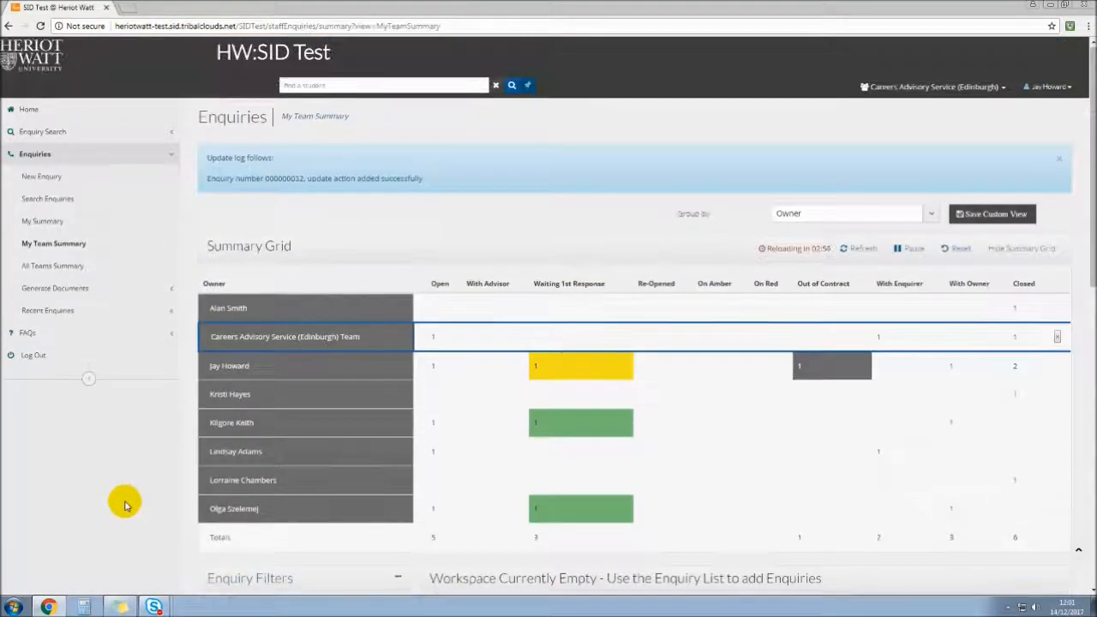
View the personal enquiry summary and examine the details of the handed-on "This is test" enquiry there.
{"action": "left_click", "coordinate": [41, 225]}
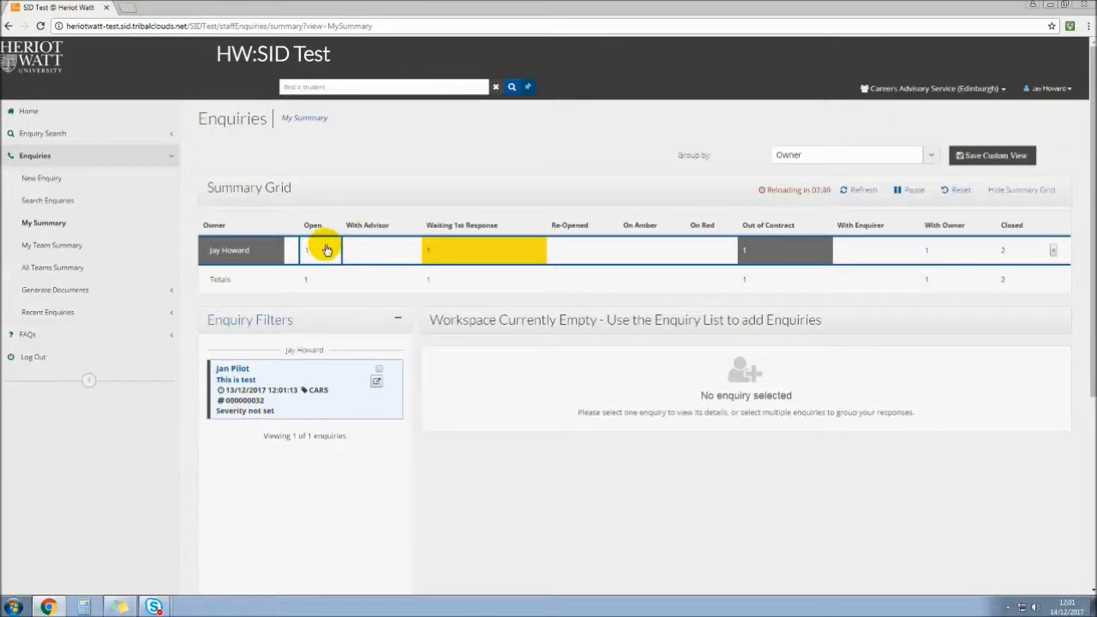
{"action": "left_click", "coordinate": [803, 251]}
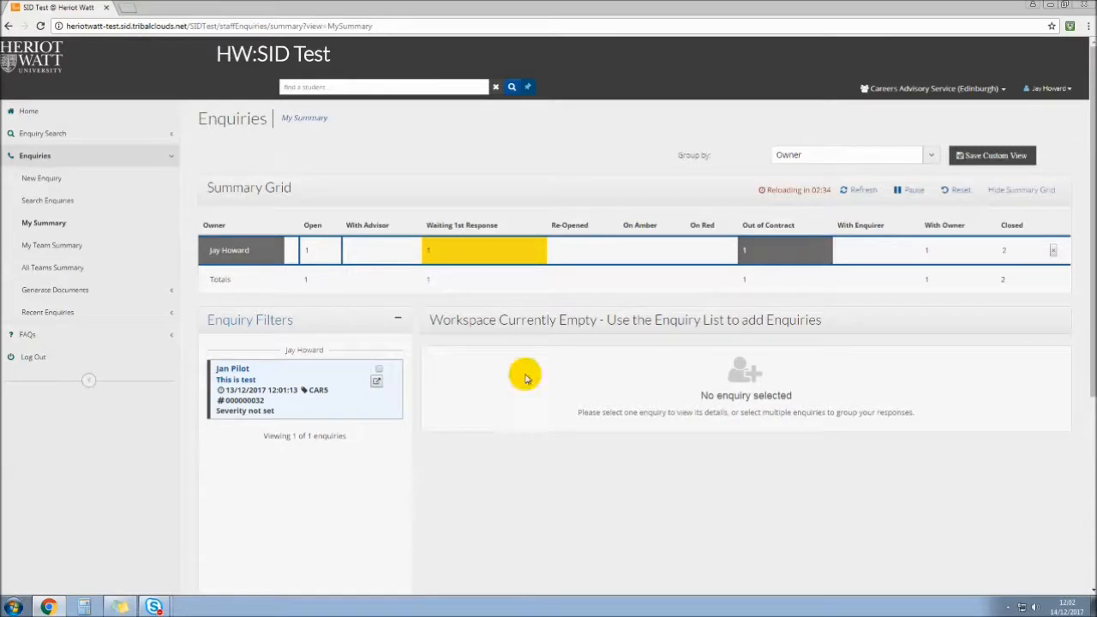
{"action": "left_click", "coordinate": [310, 372]}
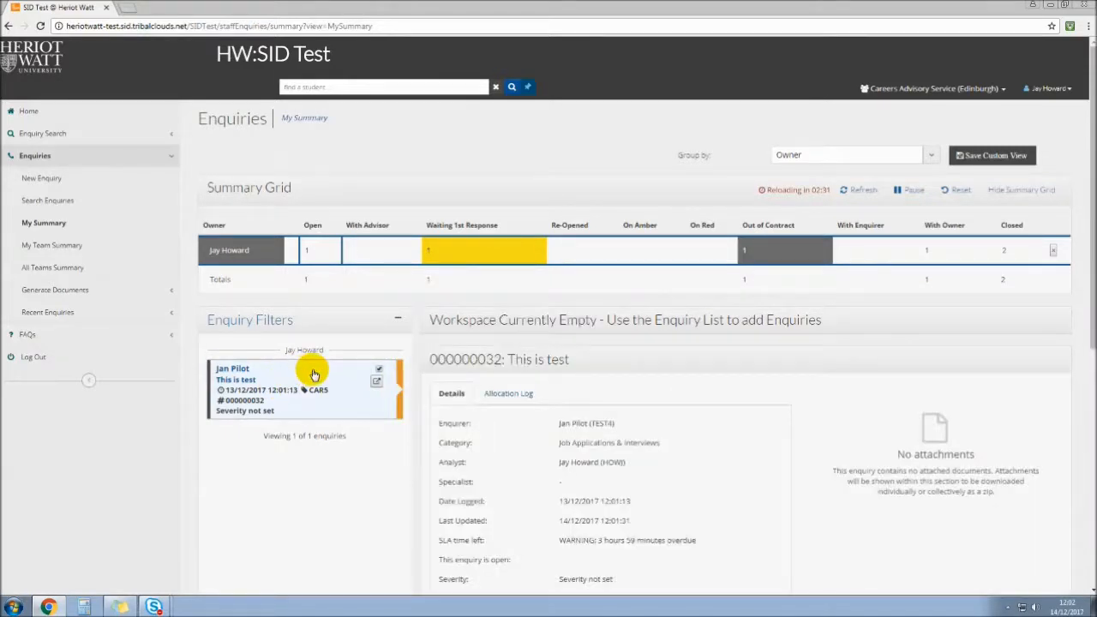
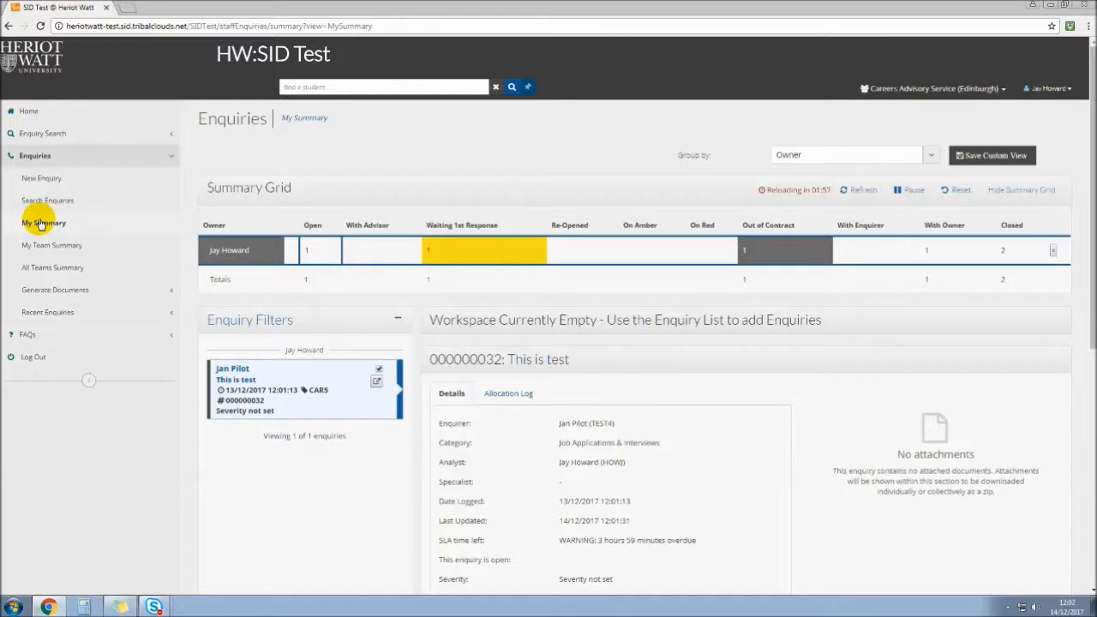
{"action": "left_click", "coordinate": [39, 224]}
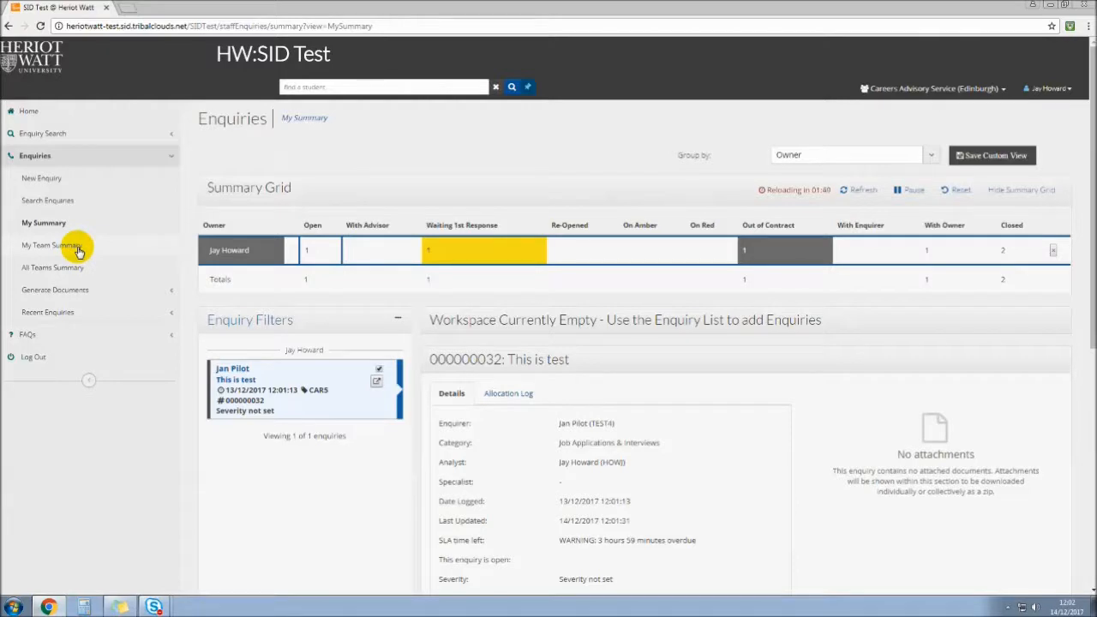
Hide the summary grid in the team's enquiry summary and open the "This is test" enquiry.
{"action": "left_click", "coordinate": [77, 249]}
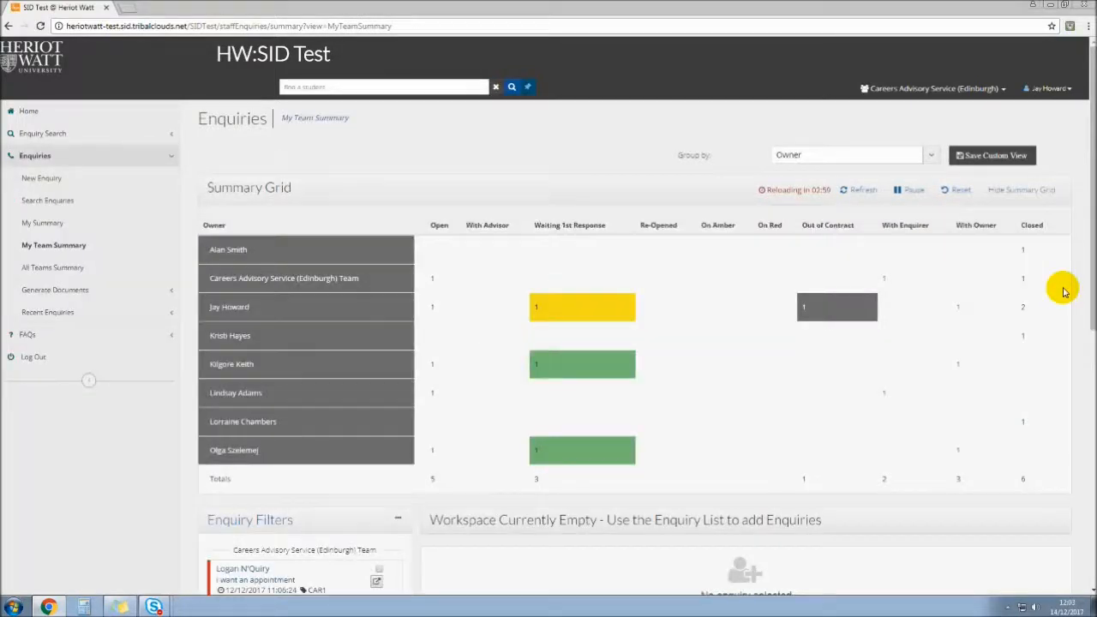
{"action": "left_click", "coordinate": [1040, 192]}
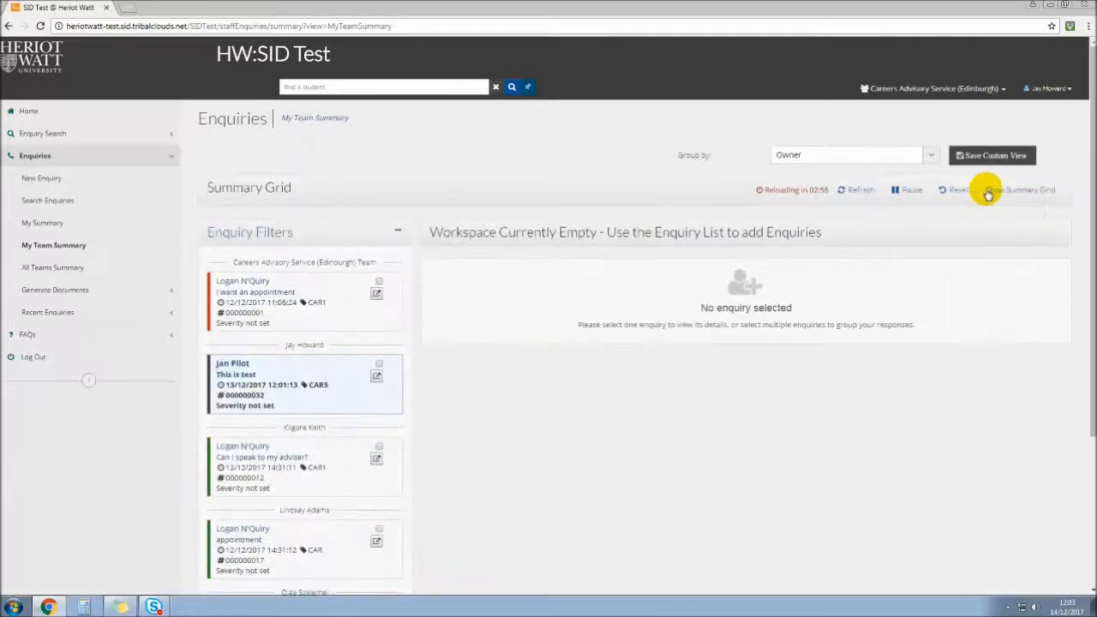
{"action": "scroll", "coordinate": [577, 484], "scroll_direction": "down", "scroll_amount": 1}
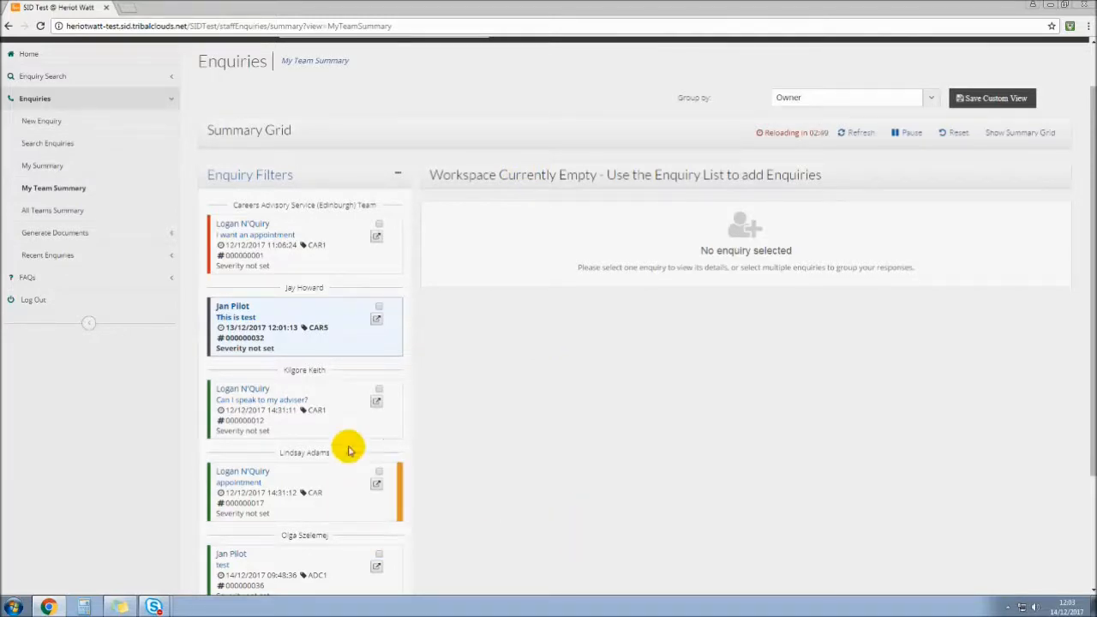
{"action": "left_click", "coordinate": [339, 312]}
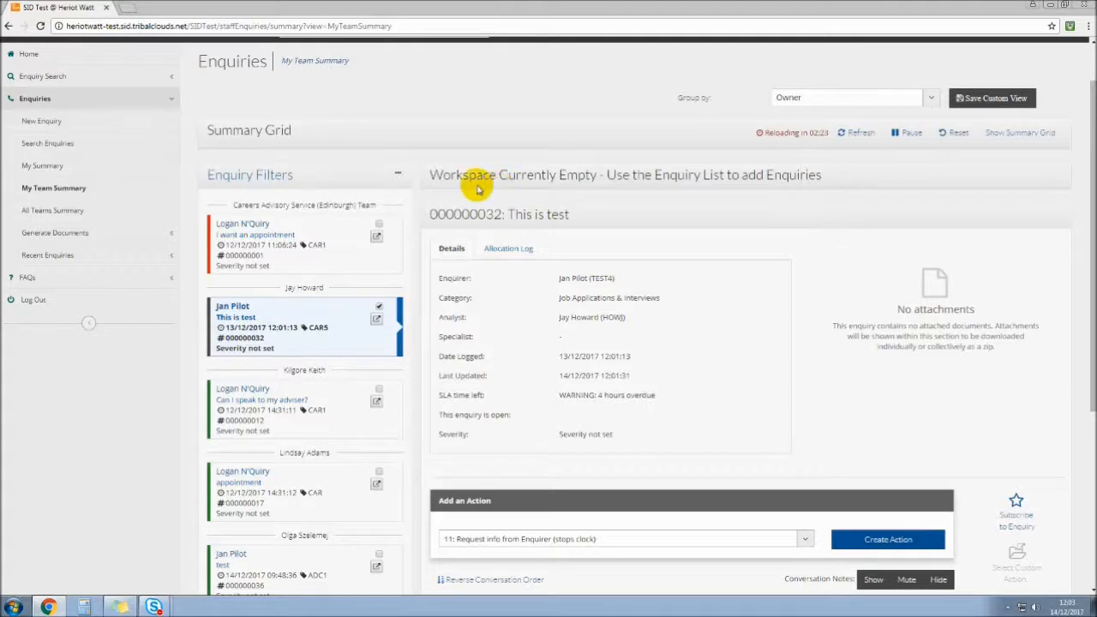
Add the "This is test" enquiry to the workspace and check the workspace in the personal and all-teams summaries.
{"action": "mouse_move", "coordinate": [242, 235]}
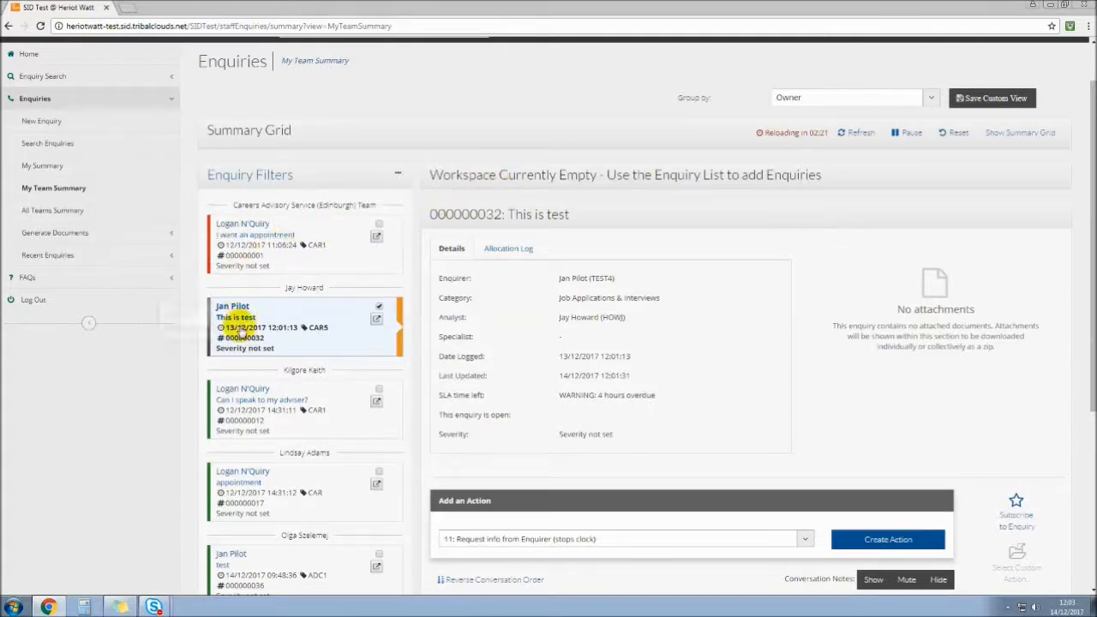
{"action": "left_click", "coordinate": [376, 322]}
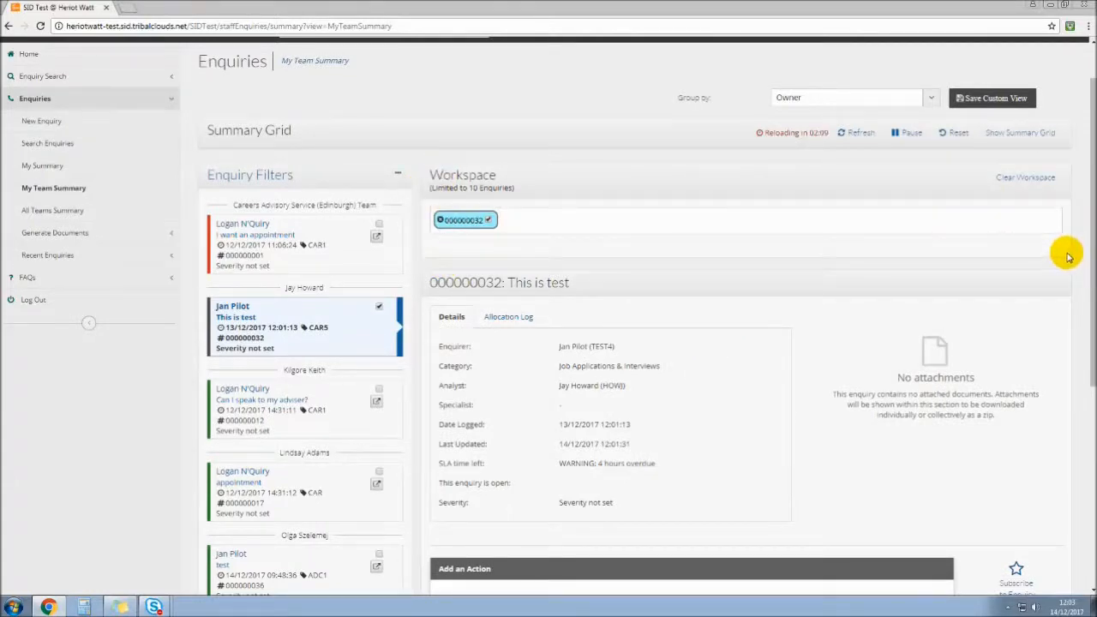
{"action": "scroll", "coordinate": [1062, 257], "scroll_direction": "up", "scroll_amount": 1}
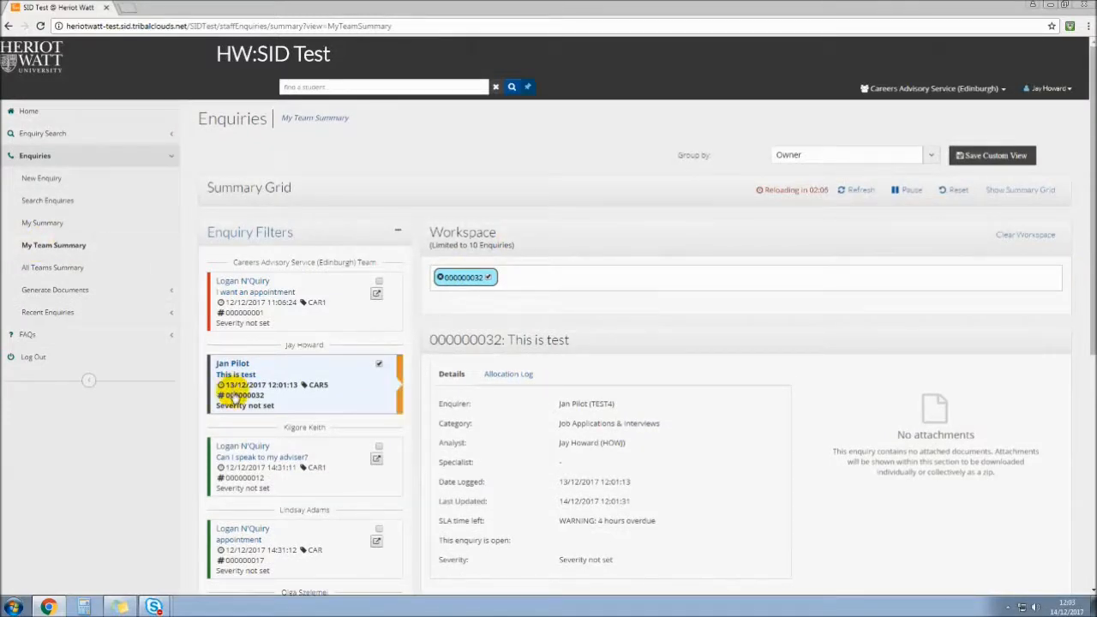
{"action": "left_click", "coordinate": [41, 223]}
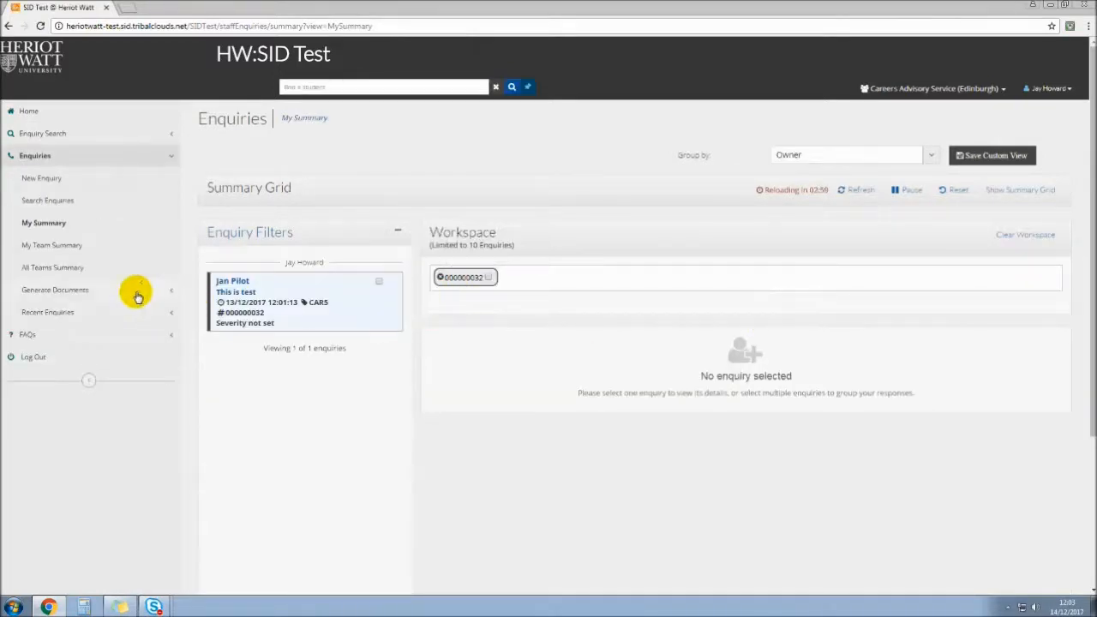
{"action": "left_click", "coordinate": [53, 268]}
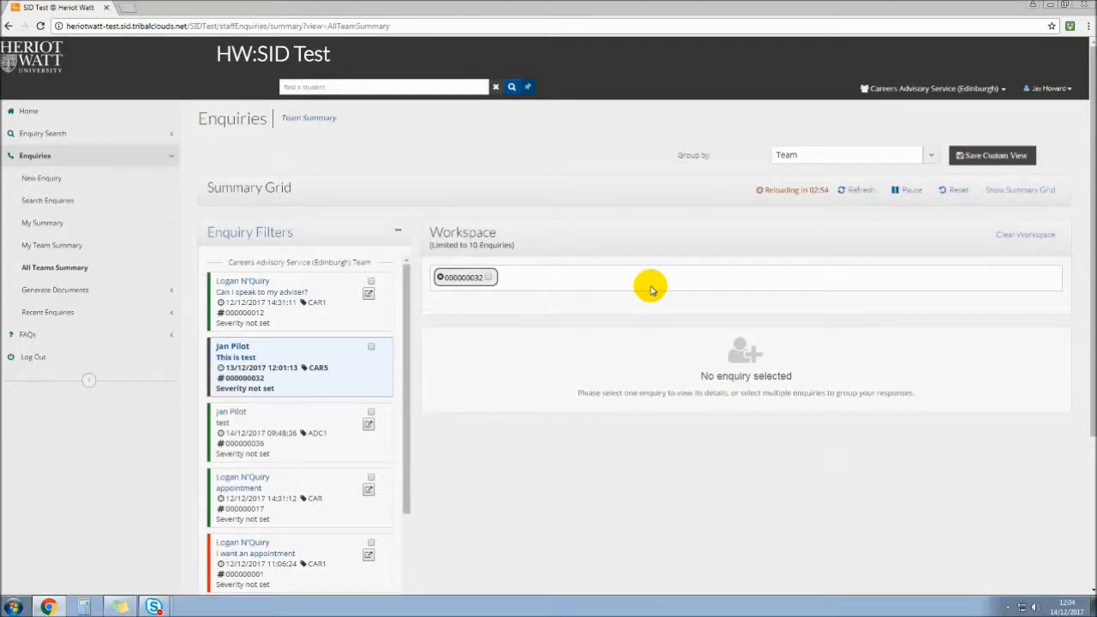
Select the "This is test" enquiry in the workspace and examine its details and conversation.
{"action": "left_click", "coordinate": [466, 281]}
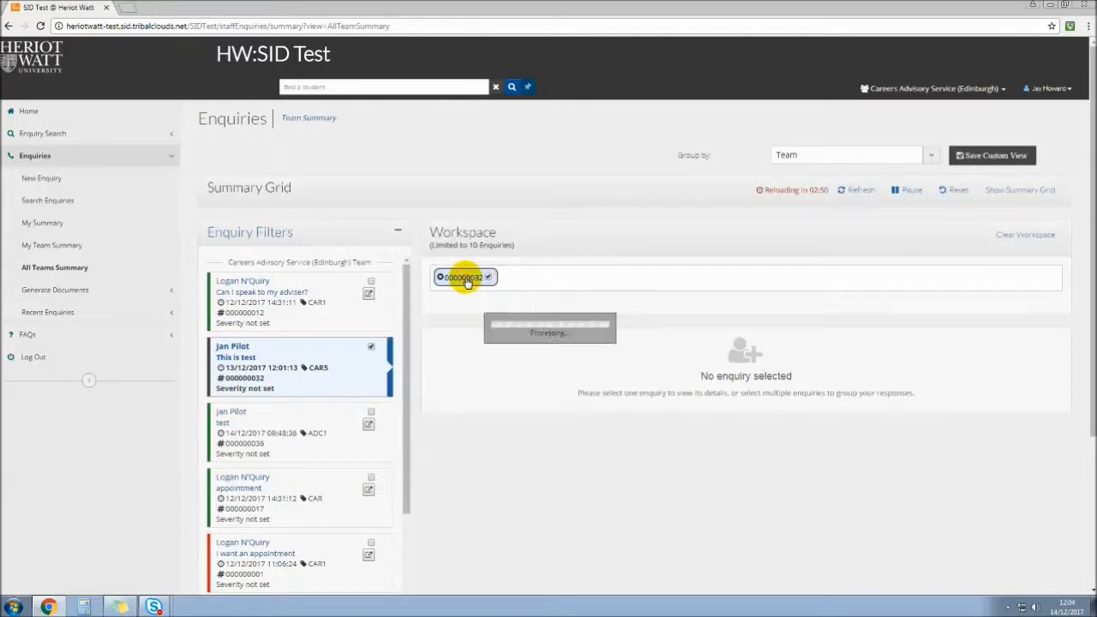
{"action": "scroll", "coordinate": [814, 396], "scroll_direction": "down", "scroll_amount": 3}
{"action": "scroll", "coordinate": [819, 397], "scroll_direction": "down", "scroll_amount": 2}
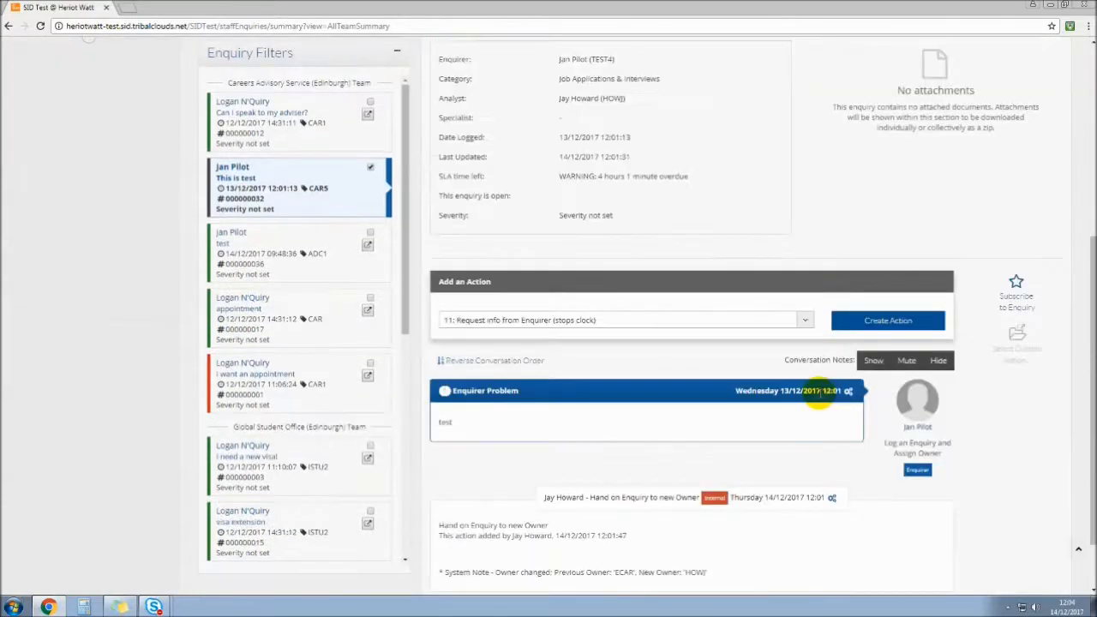
{"action": "scroll", "coordinate": [819, 396], "scroll_direction": "up", "scroll_amount": 5}
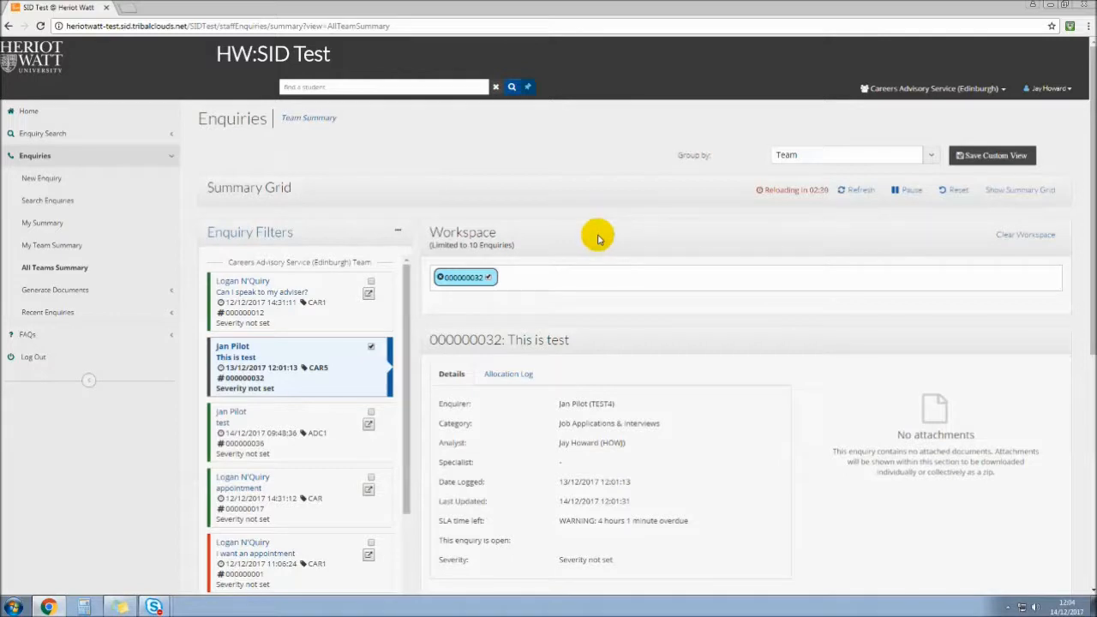
{"action": "scroll", "coordinate": [582, 219], "scroll_direction": "down", "scroll_amount": 1}
{"action": "scroll", "coordinate": [583, 218], "scroll_direction": "up", "scroll_amount": 1}
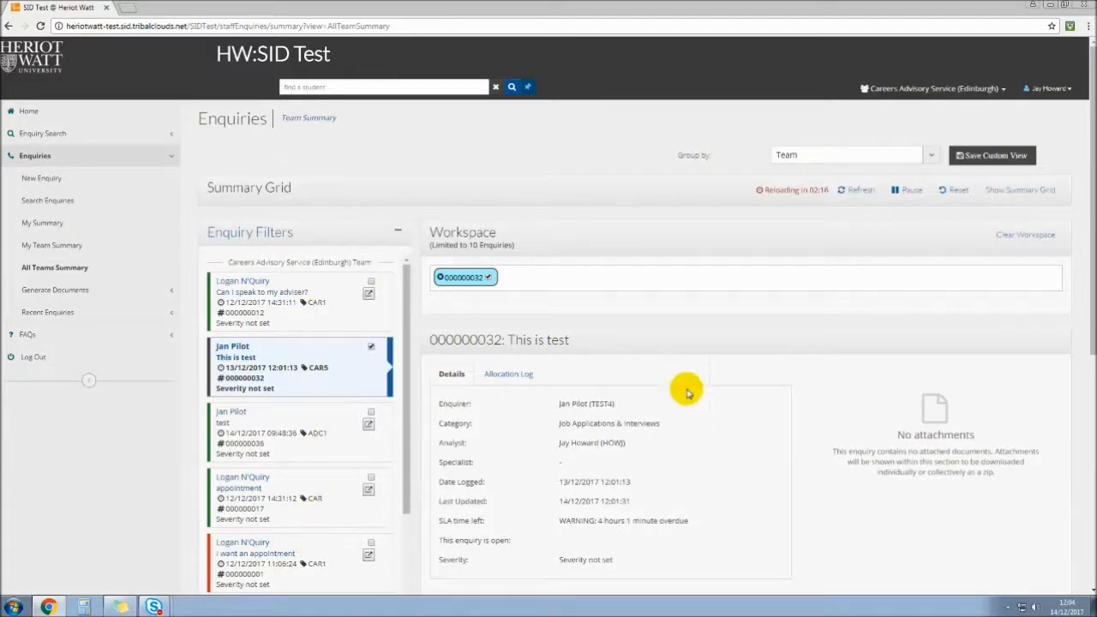
Switch the enquiry list to Medium View and check the further info of the "This is test" and "Can I speak to my adviser?" enquiries.
{"action": "left_click", "coordinate": [399, 232]}
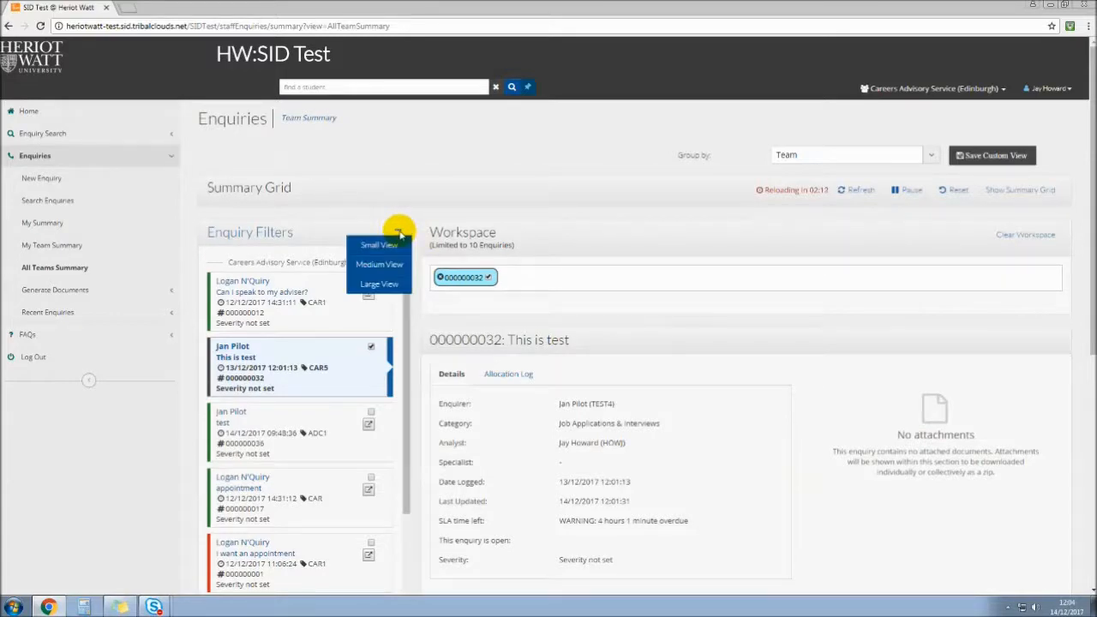
{"action": "left_click", "coordinate": [399, 232]}
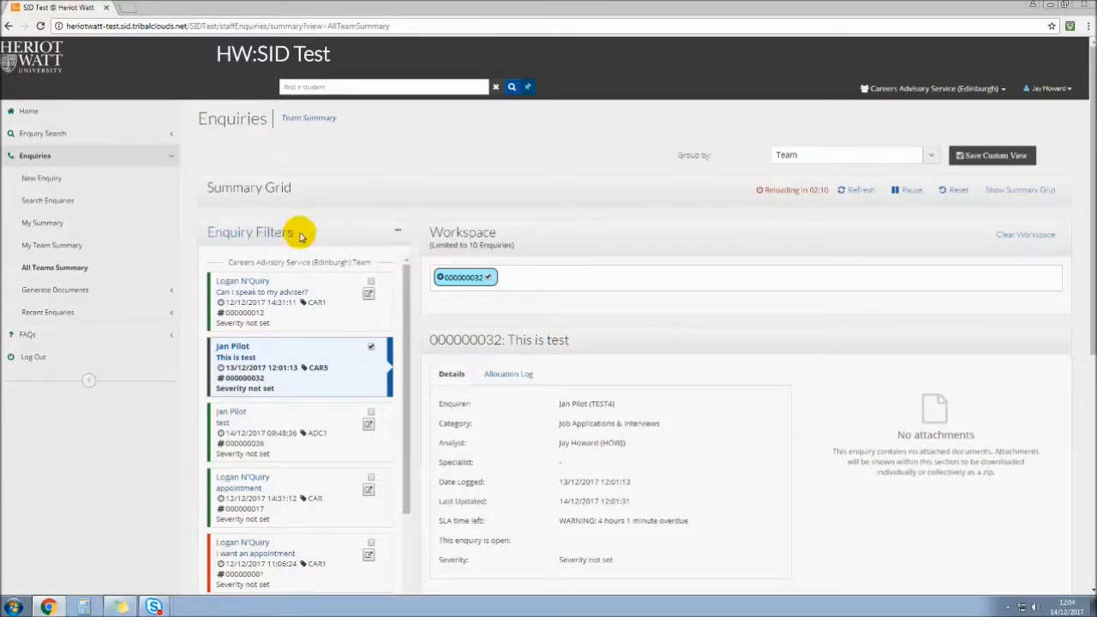
{"action": "left_click", "coordinate": [399, 232]}
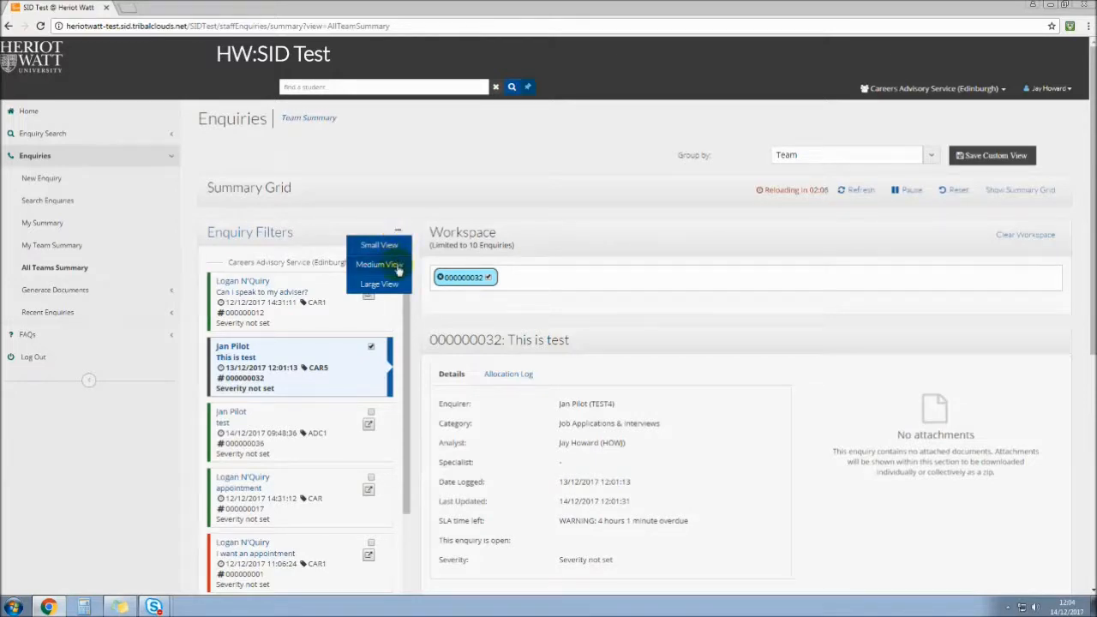
{"action": "left_click", "coordinate": [396, 265]}
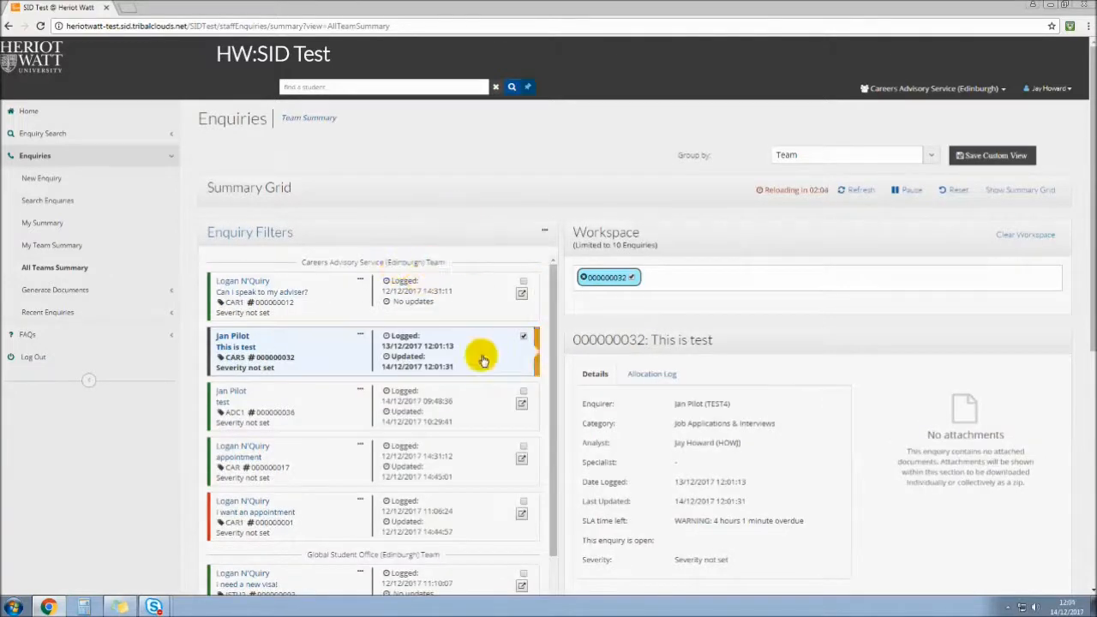
{"action": "scroll", "coordinate": [482, 350], "scroll_direction": "down", "scroll_amount": 1}
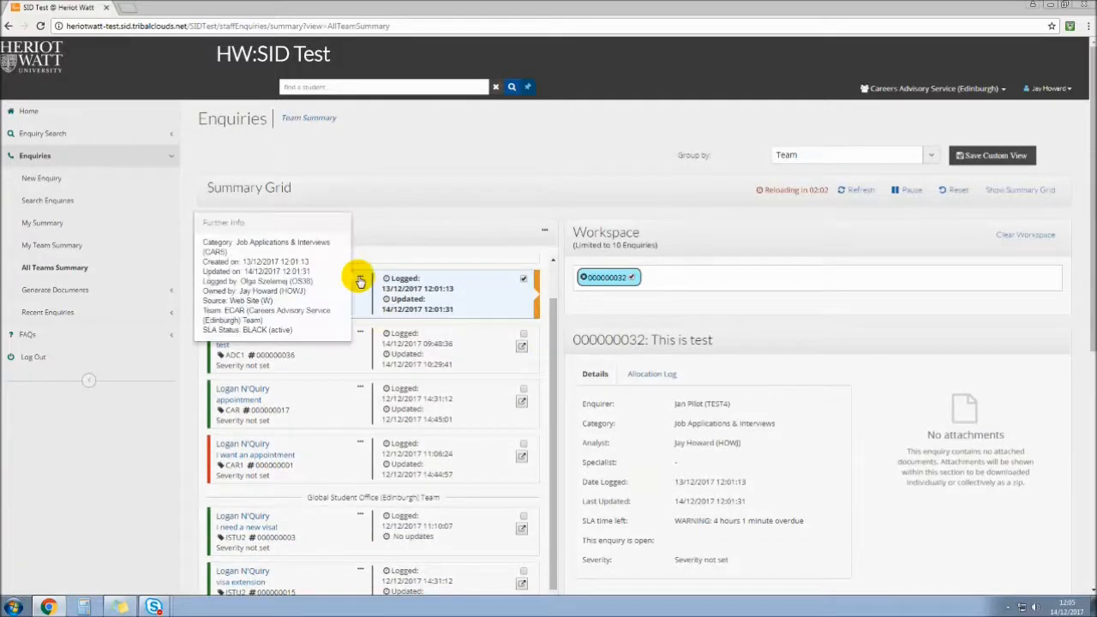
{"action": "scroll", "coordinate": [445, 346], "scroll_direction": "up", "scroll_amount": 1}
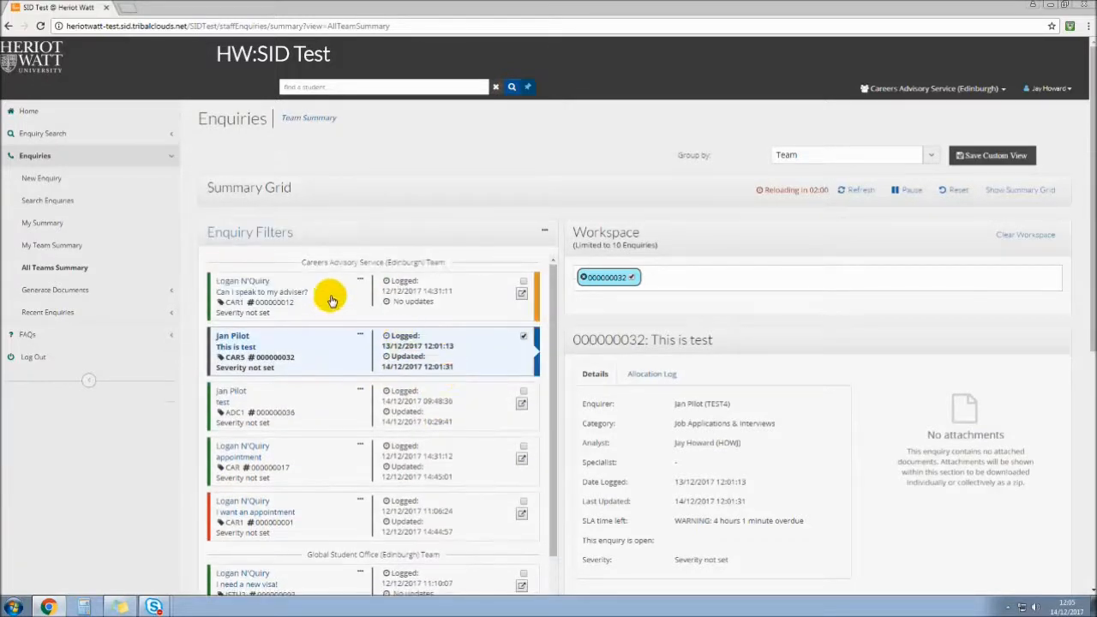
{"action": "mouse_move", "coordinate": [361, 283]}
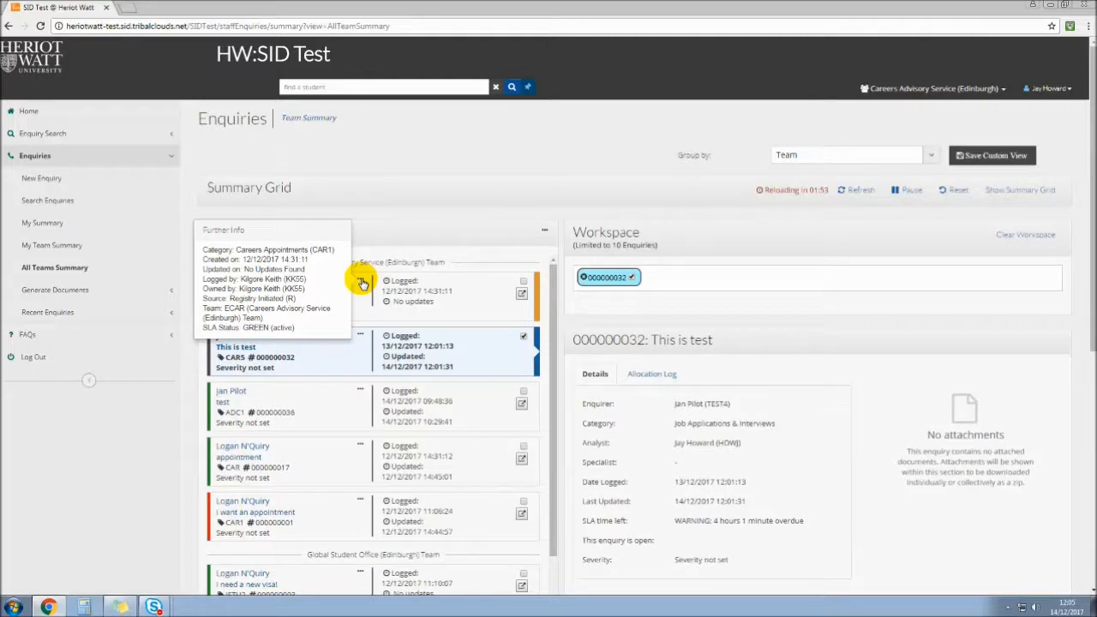
Switch the enquiry list to Large View and look through the enquiries of all teams.
{"action": "left_click", "coordinate": [544, 230]}
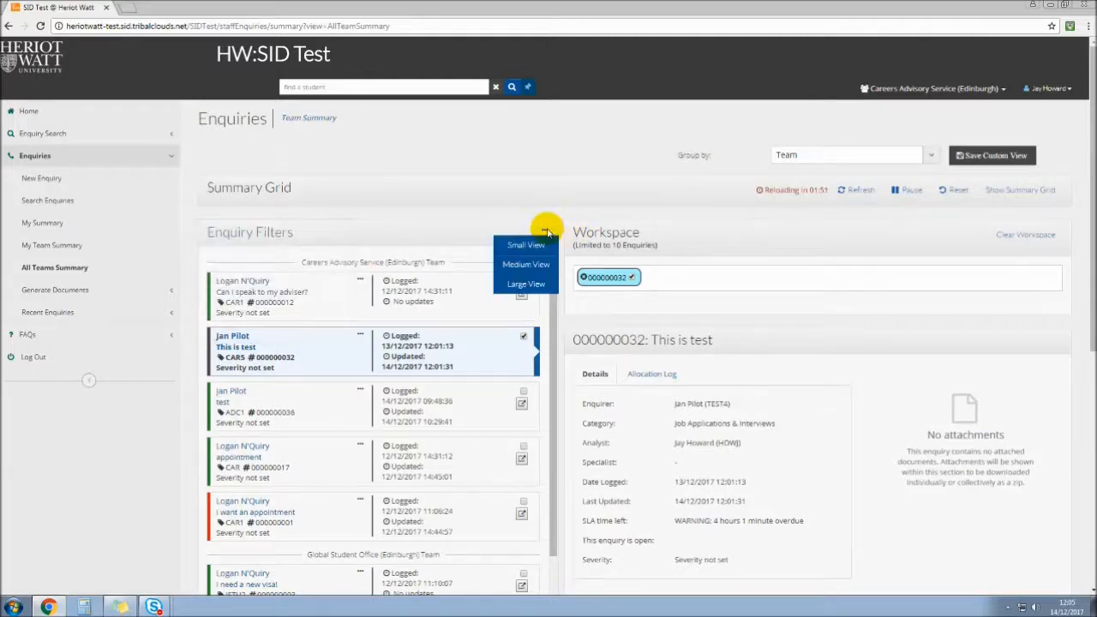
{"action": "left_click", "coordinate": [538, 289]}
{"action": "scroll", "coordinate": [478, 465], "scroll_direction": "down", "scroll_amount": 3}
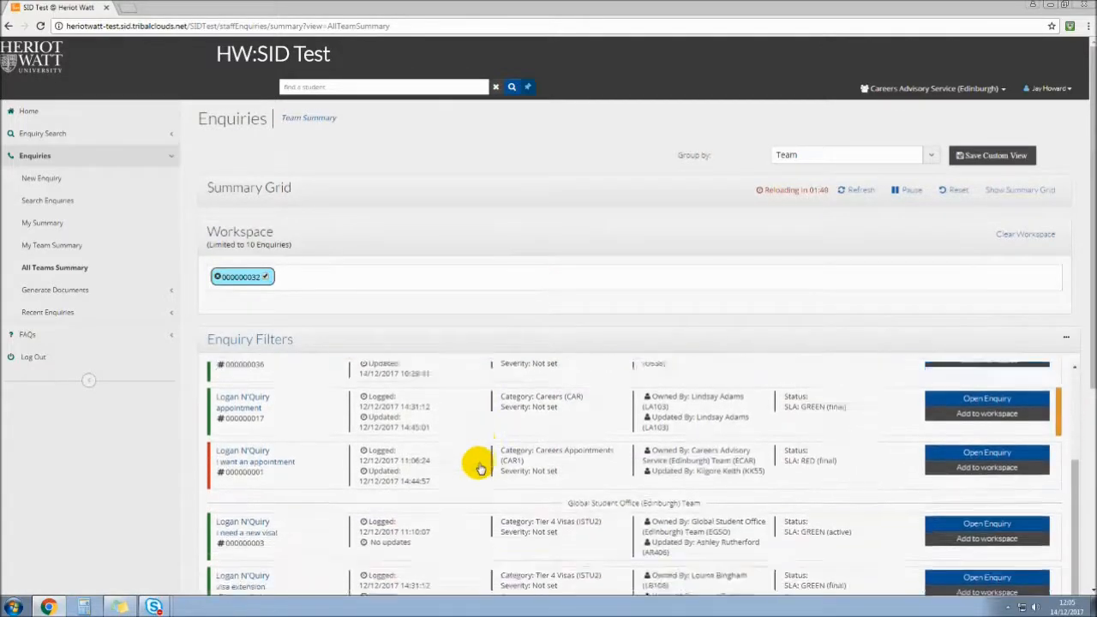
{"action": "scroll", "coordinate": [478, 519], "scroll_direction": "down", "scroll_amount": 1}
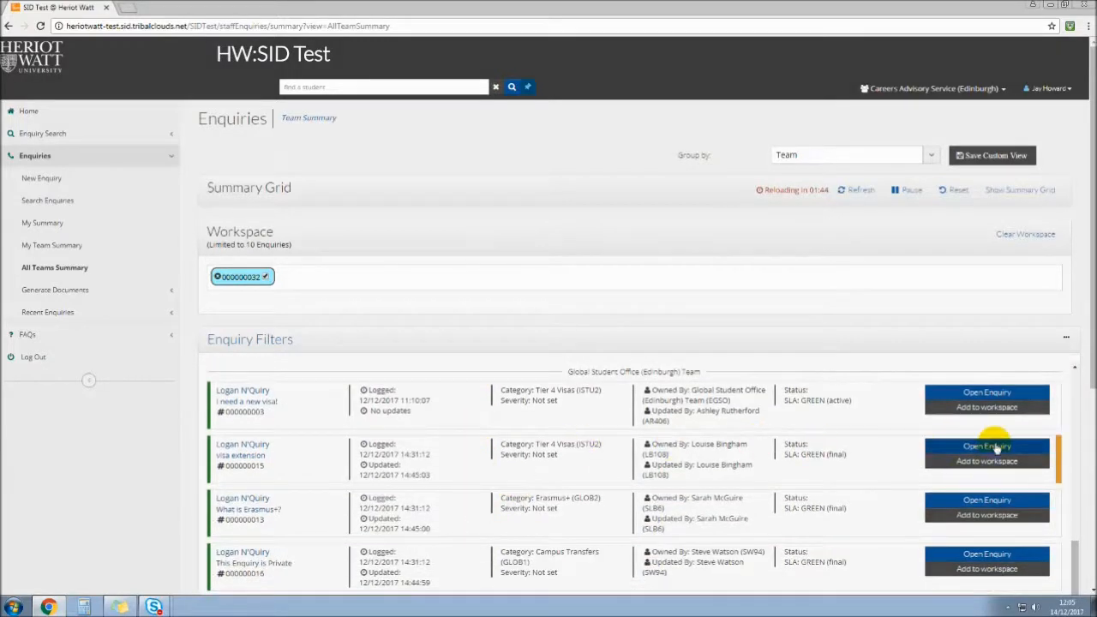
{"action": "scroll", "coordinate": [722, 465], "scroll_direction": "up", "scroll_amount": 3}
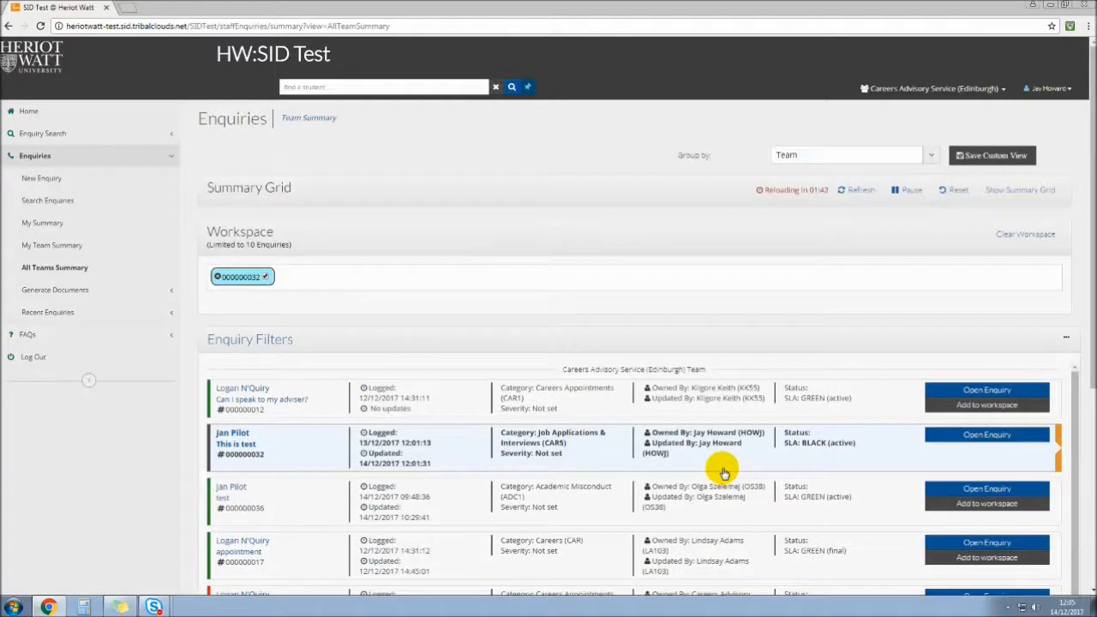
Return the enquiry list to Medium View and display the "test" enquiry in the Academic Misconduct category.
{"action": "left_click", "coordinate": [1065, 337]}
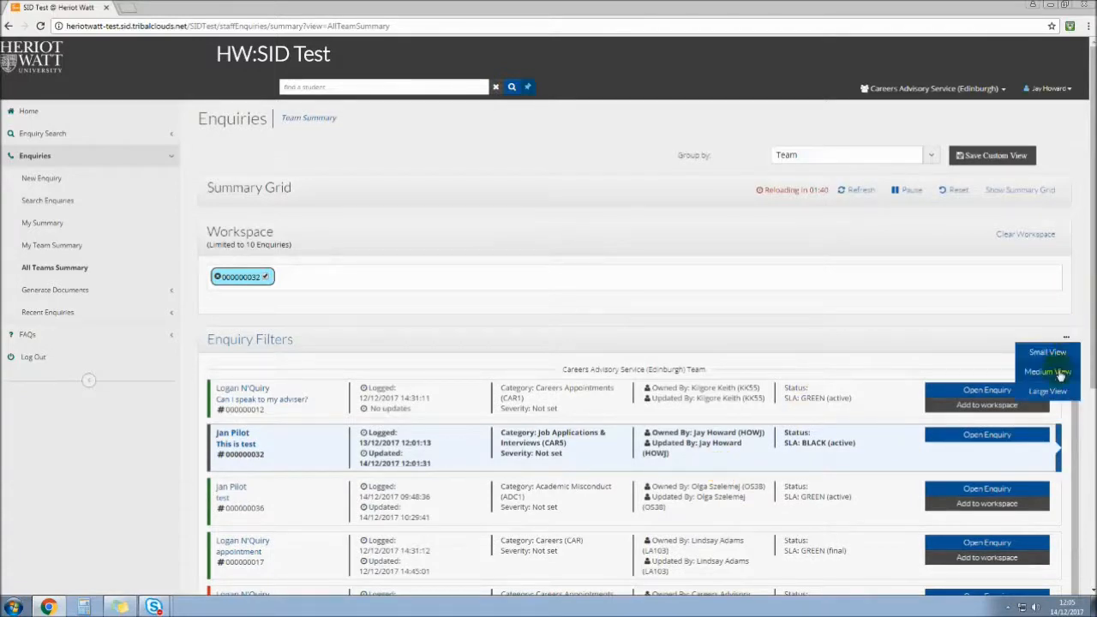
{"action": "left_click", "coordinate": [1047, 372]}
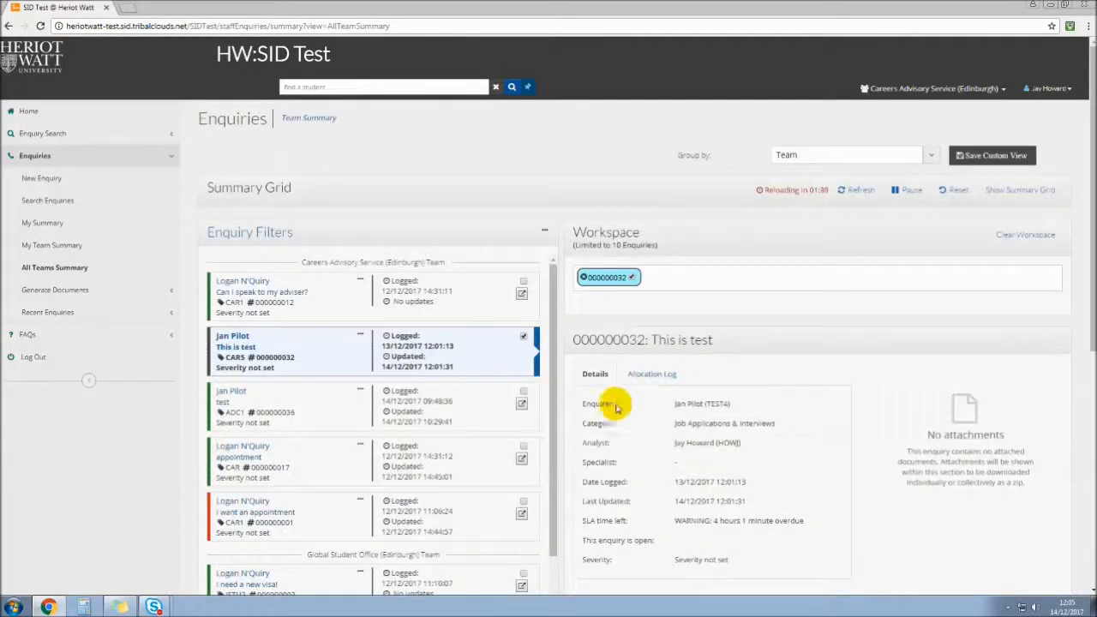
{"action": "left_click", "coordinate": [334, 408]}
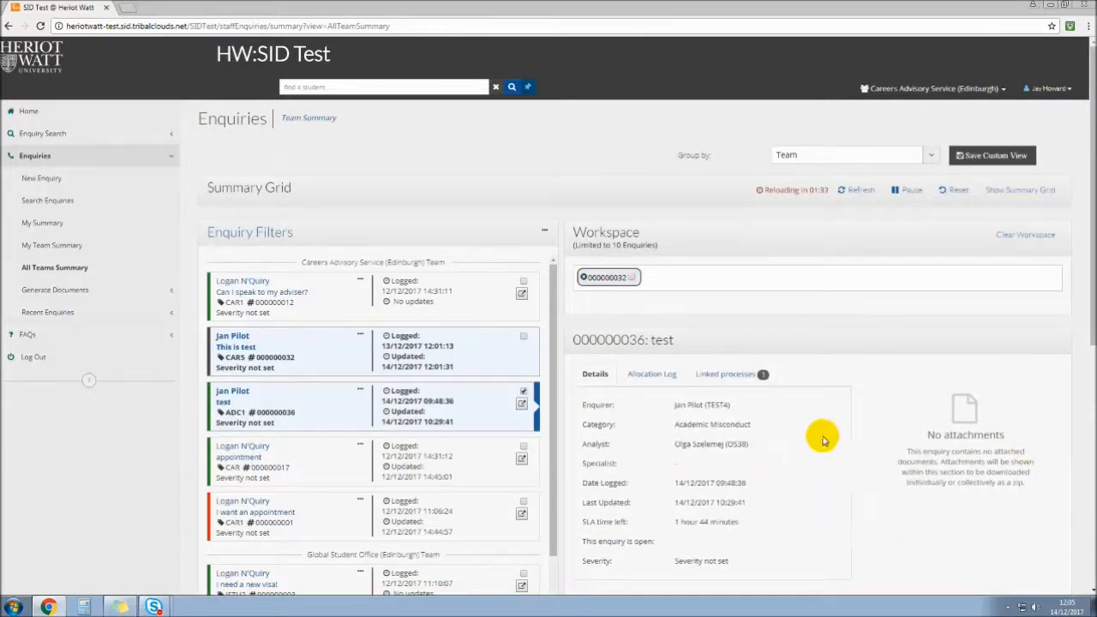
Show the enquiry list in Large View, open the "appointment" enquiry from it and examine its details.
{"action": "left_click", "coordinate": [544, 230]}
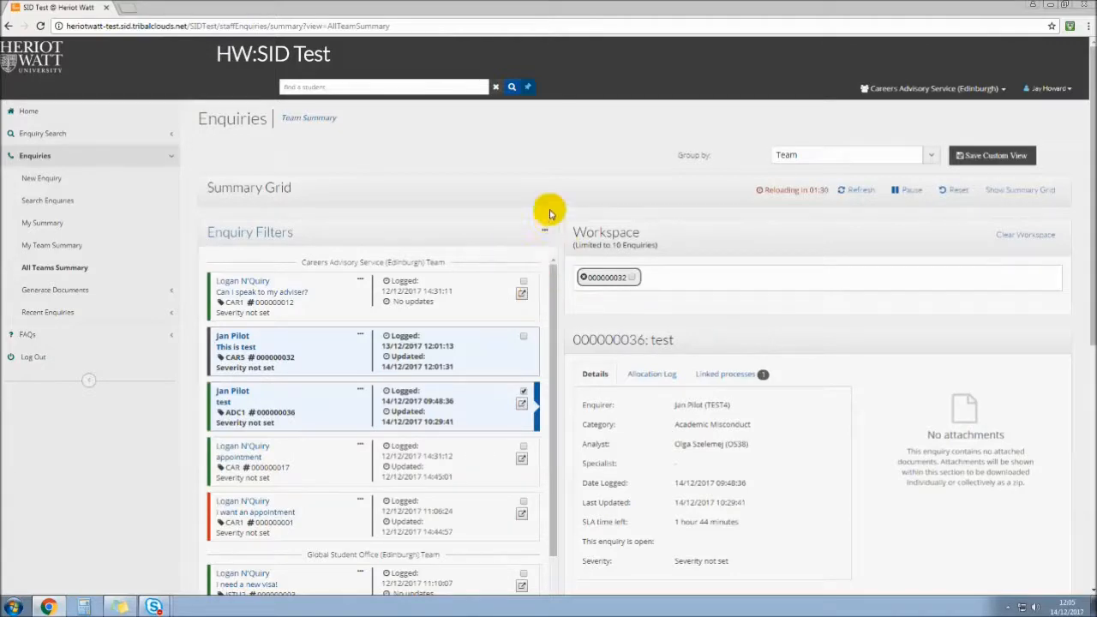
{"action": "mouse_move", "coordinate": [545, 230]}
{"action": "left_click", "coordinate": [545, 287]}
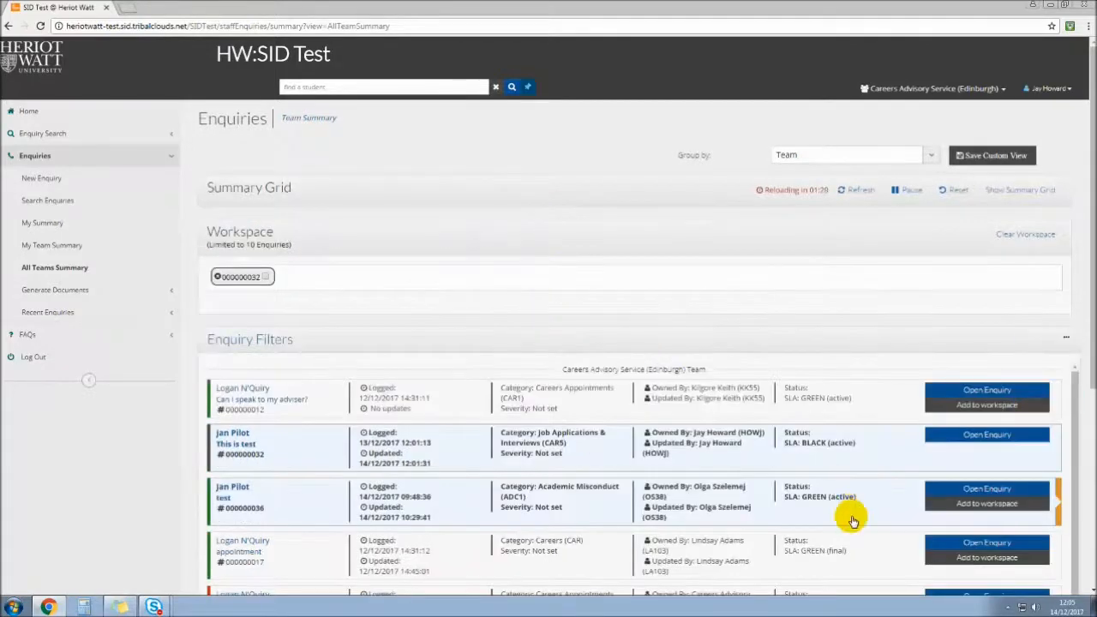
{"action": "left_click", "coordinate": [878, 557]}
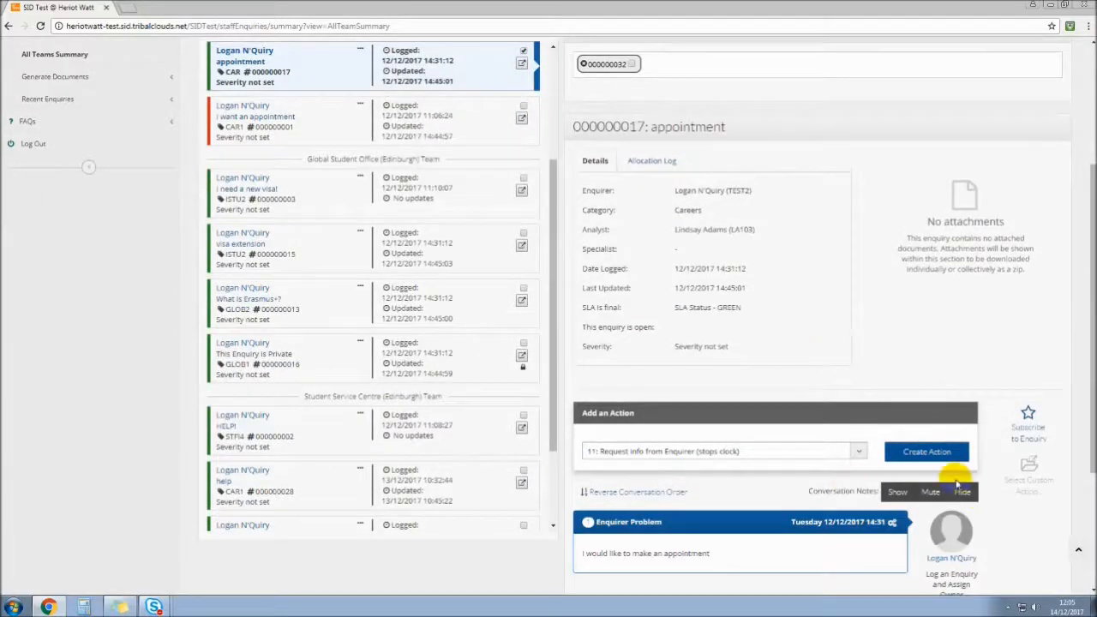
{"action": "scroll", "coordinate": [630, 506], "scroll_direction": "up", "scroll_amount": 3}
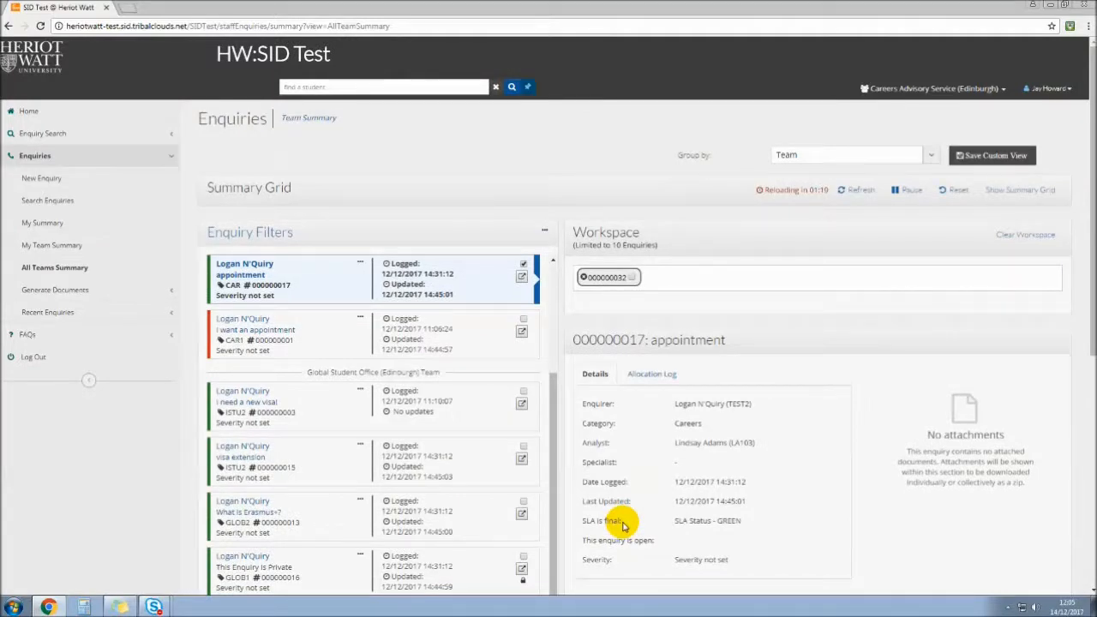
{"action": "left_click", "coordinate": [544, 231]}
{"action": "left_click", "coordinate": [545, 228]}
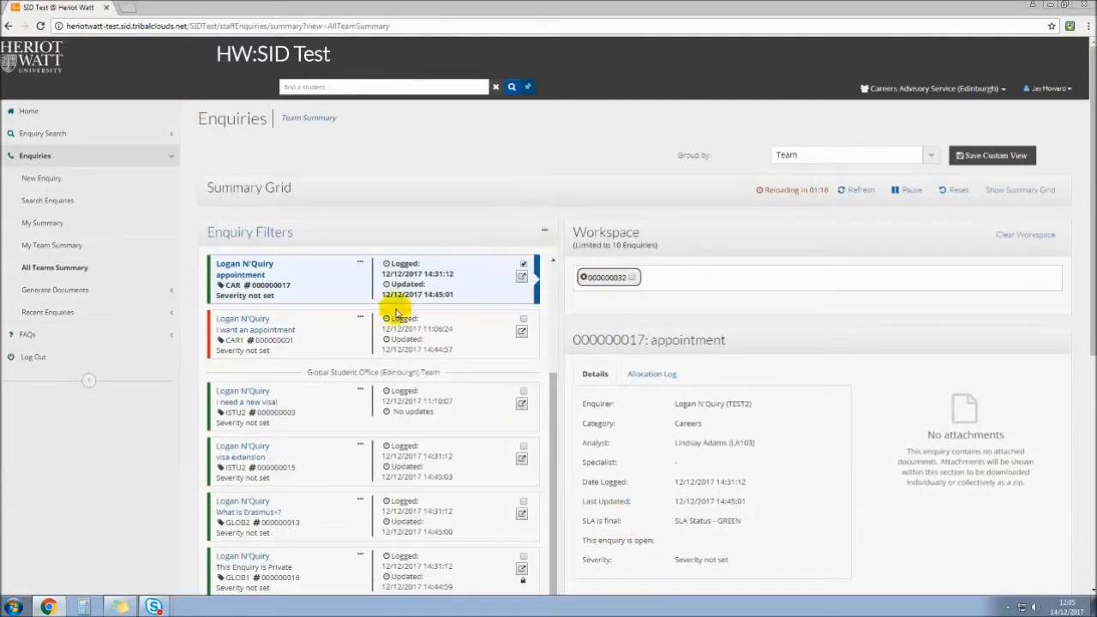
Expand the enquiry filters, review the code and keyword fields, and set the date range to Today, 14/12/2017 - 14/12/2017.
{"action": "left_click", "coordinate": [229, 239]}
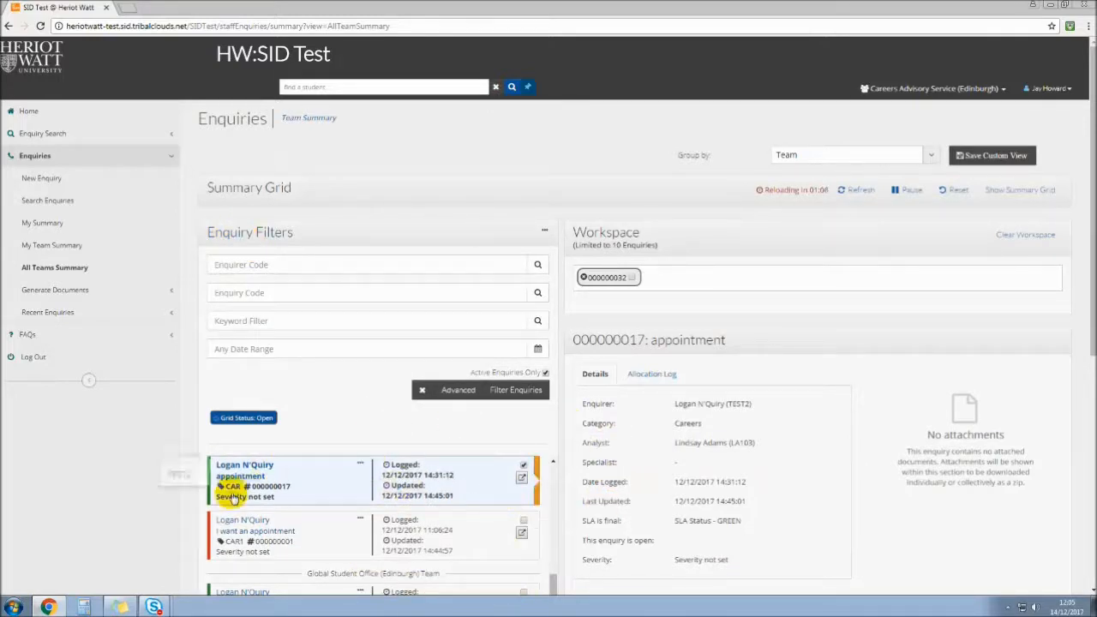
{"action": "left_click", "coordinate": [254, 264]}
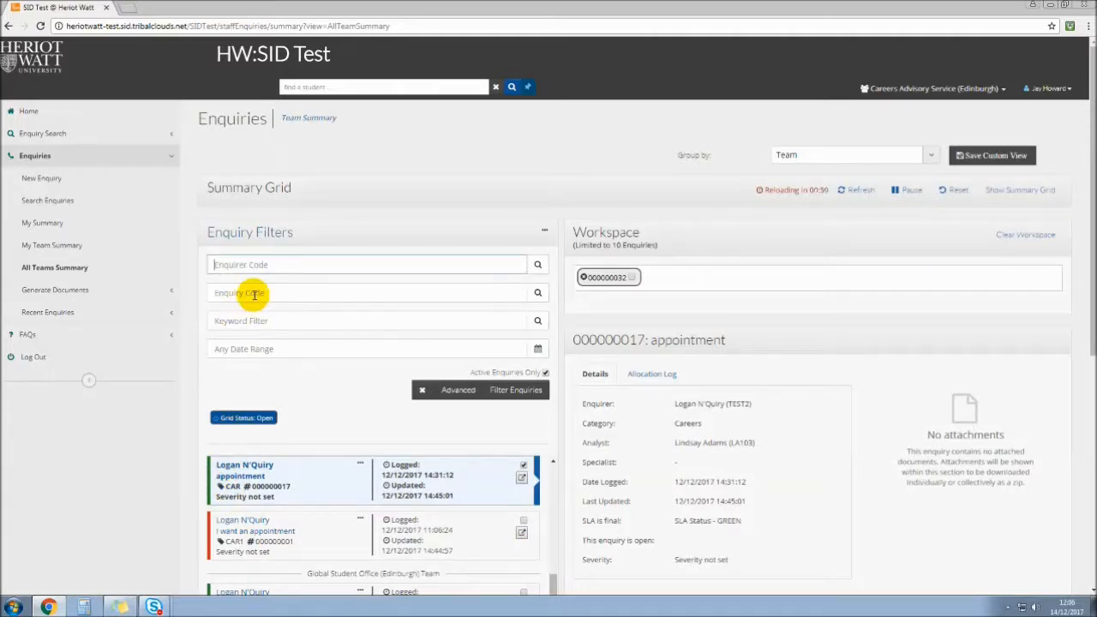
{"action": "left_click", "coordinate": [255, 293]}
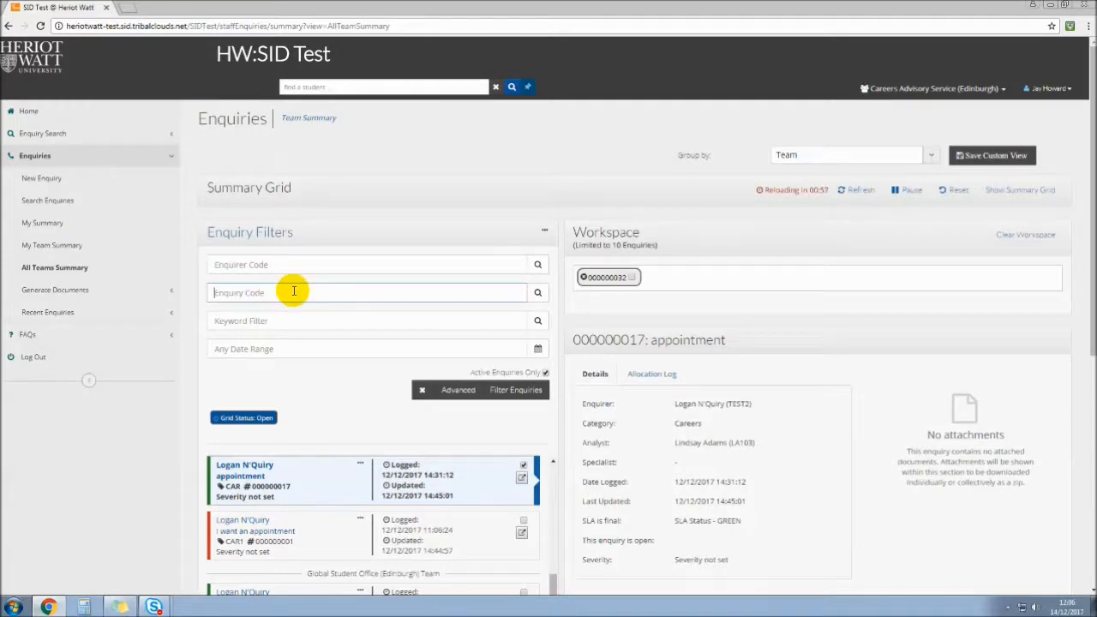
{"action": "left_click", "coordinate": [299, 321]}
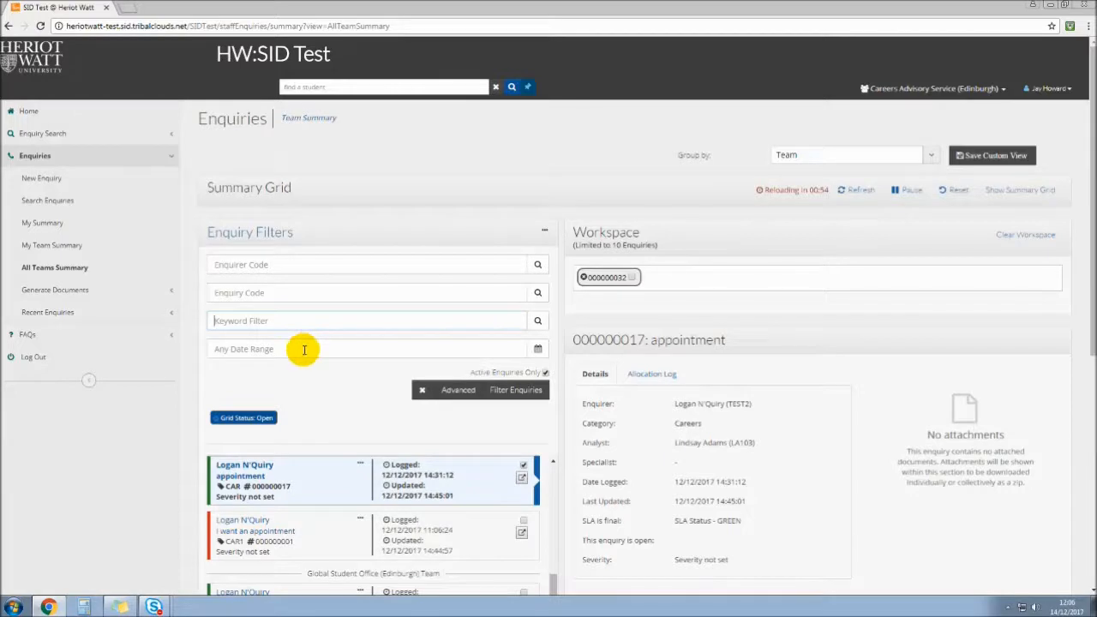
{"action": "left_click", "coordinate": [300, 348]}
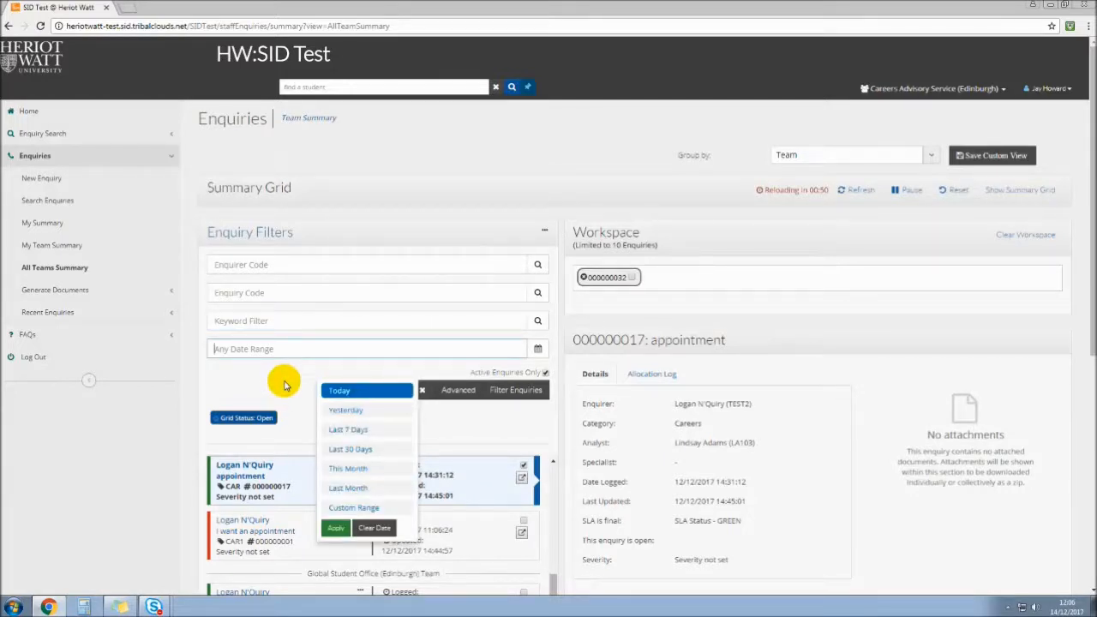
{"action": "key", "text": "Return"}
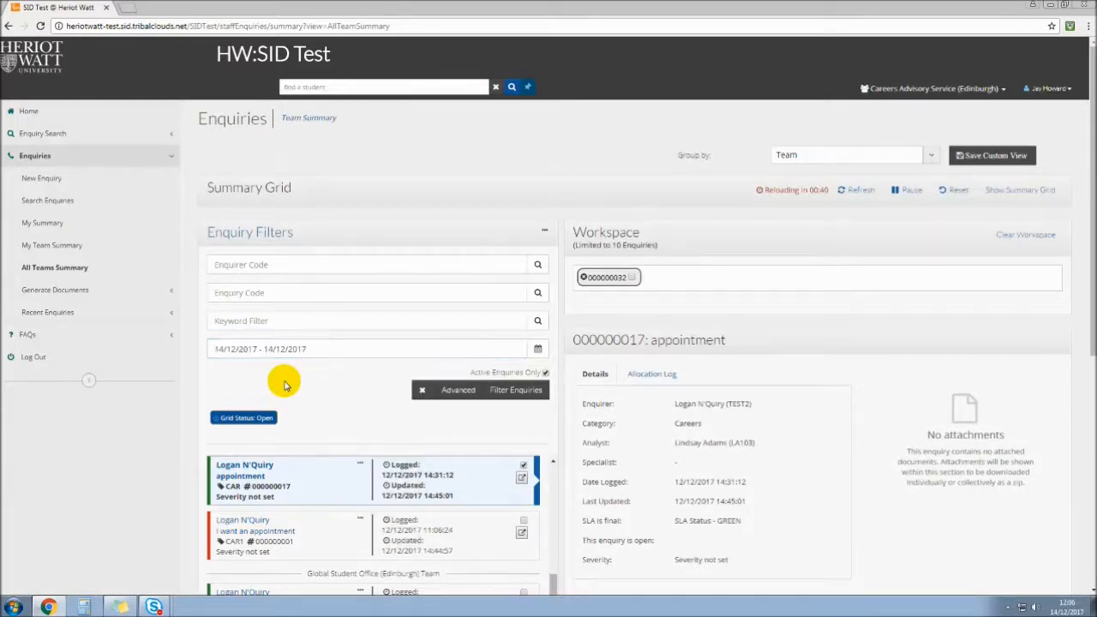
Open the advanced enquiry filters and review the Source, Caller Group, Country and Logged By Helpdesk options.
{"action": "left_click", "coordinate": [459, 389]}
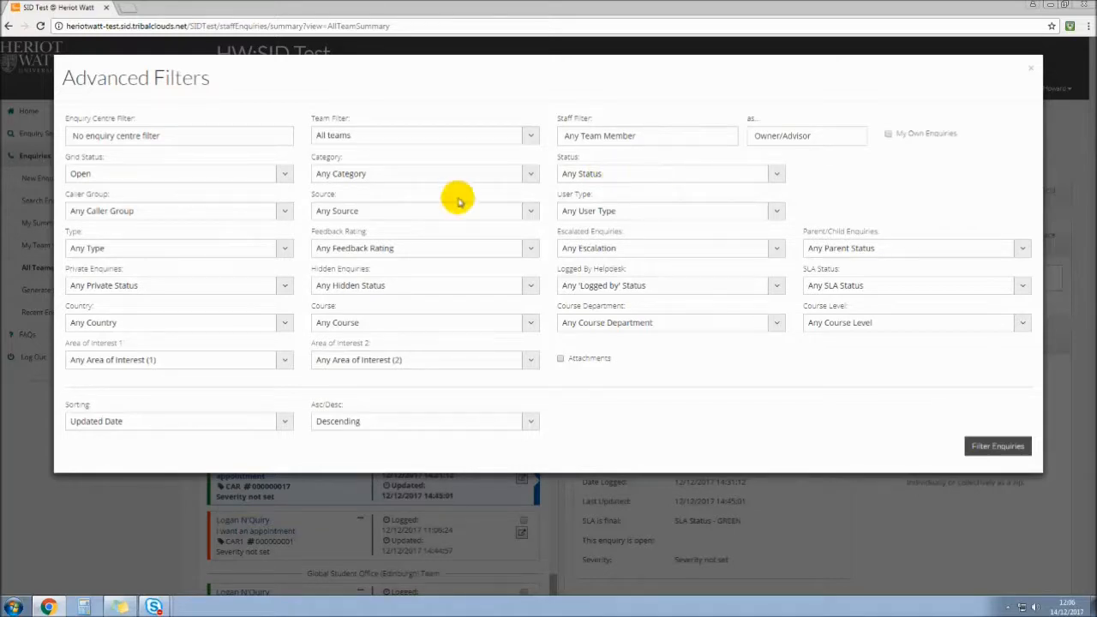
{"action": "left_click", "coordinate": [335, 216]}
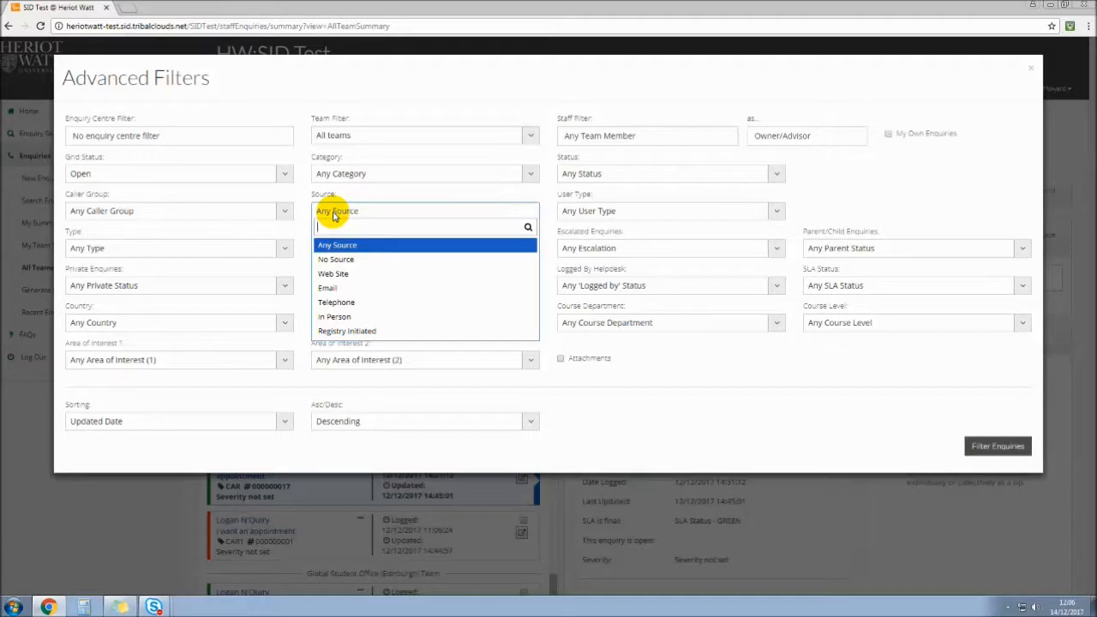
{"action": "left_click", "coordinate": [196, 233]}
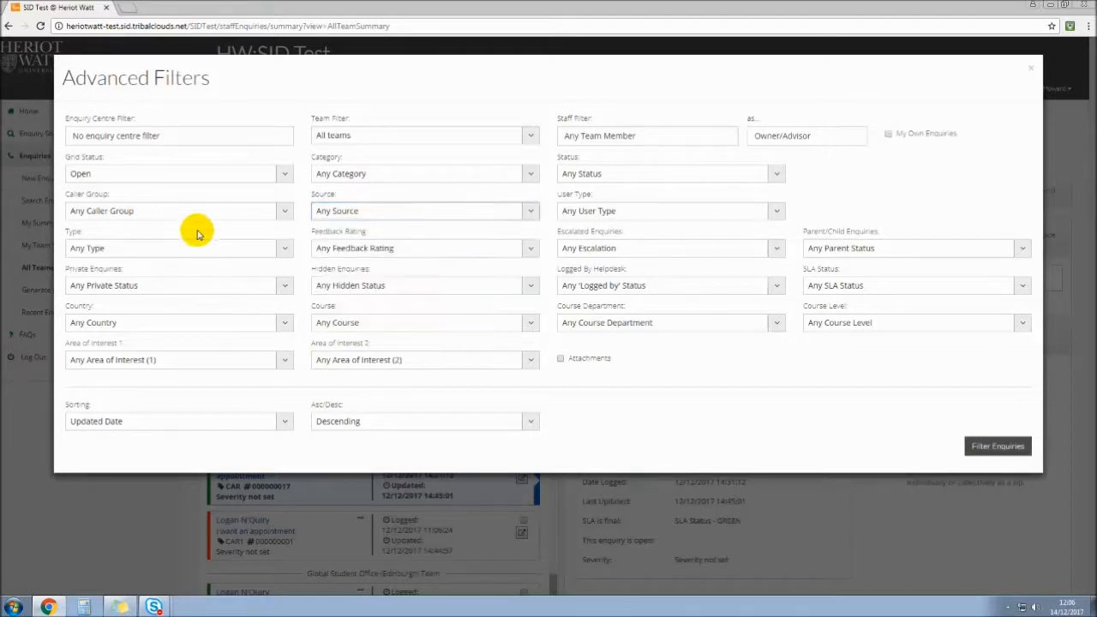
{"action": "left_click", "coordinate": [196, 212]}
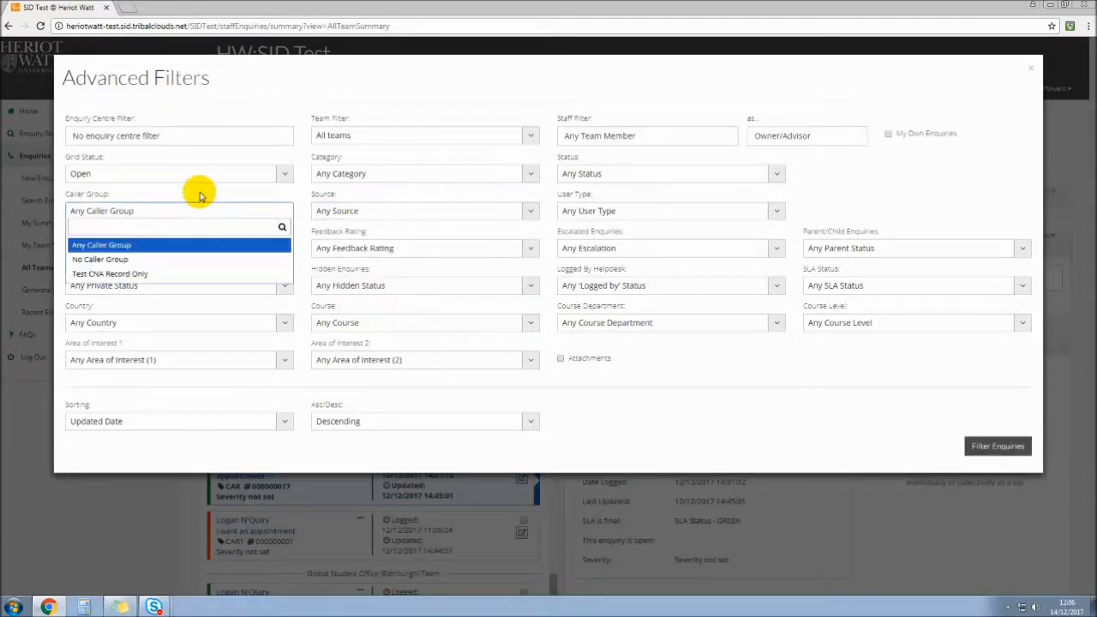
{"action": "left_click", "coordinate": [200, 196]}
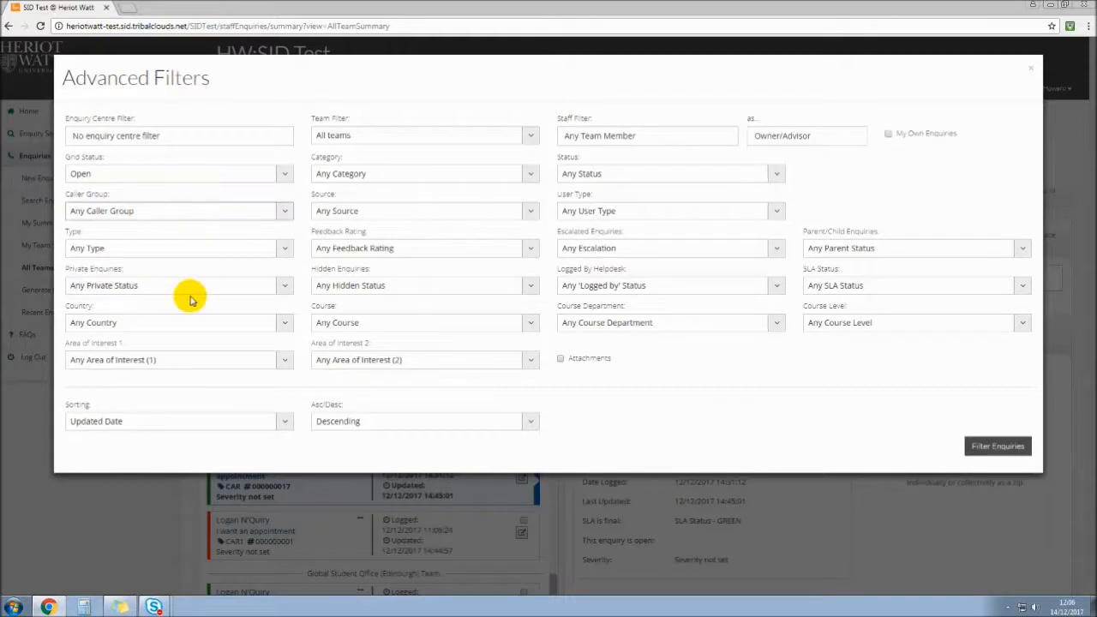
{"action": "left_click", "coordinate": [197, 324]}
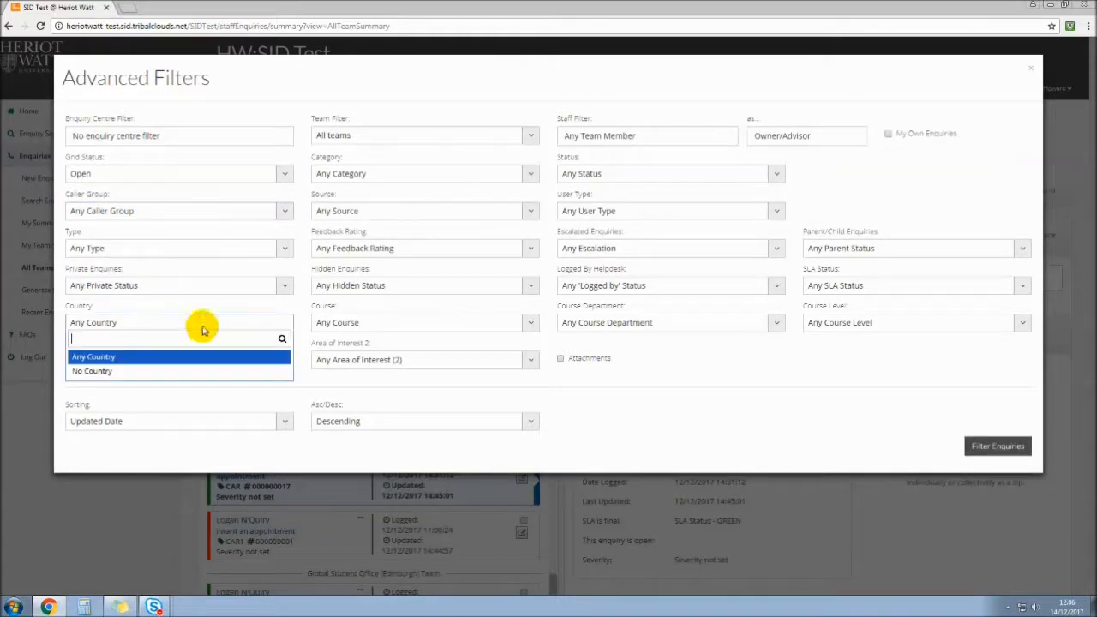
{"action": "left_click", "coordinate": [716, 358]}
{"action": "left_click", "coordinate": [634, 288]}
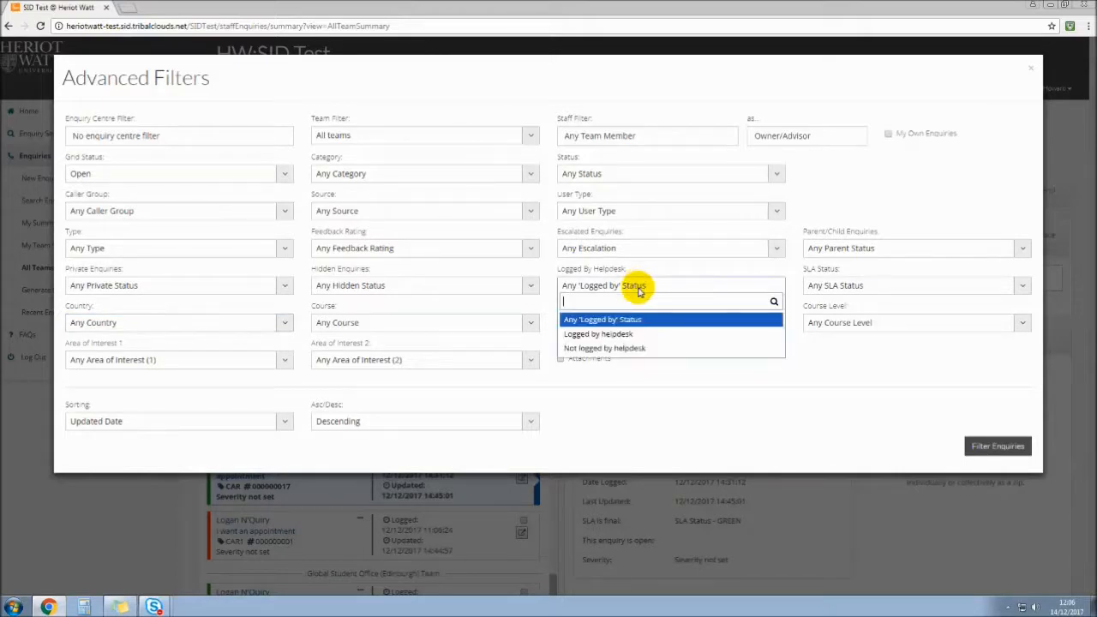
{"action": "left_click", "coordinate": [728, 378]}
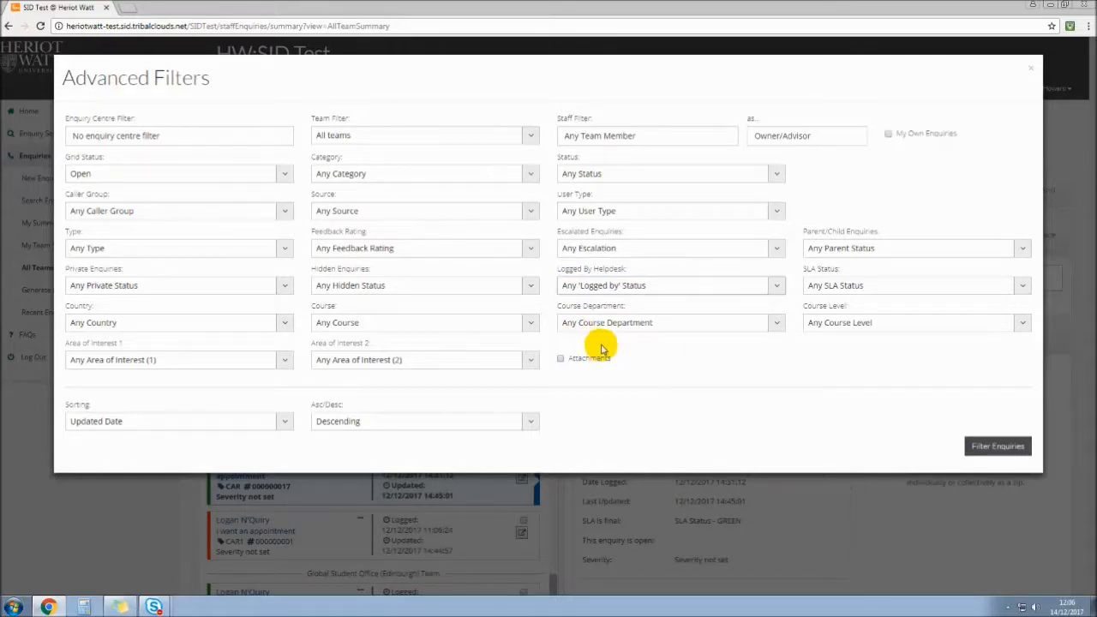
Filter the enquiries by the category Further Study (CAR4) and look at the filtered list.
{"action": "left_click", "coordinate": [440, 178]}
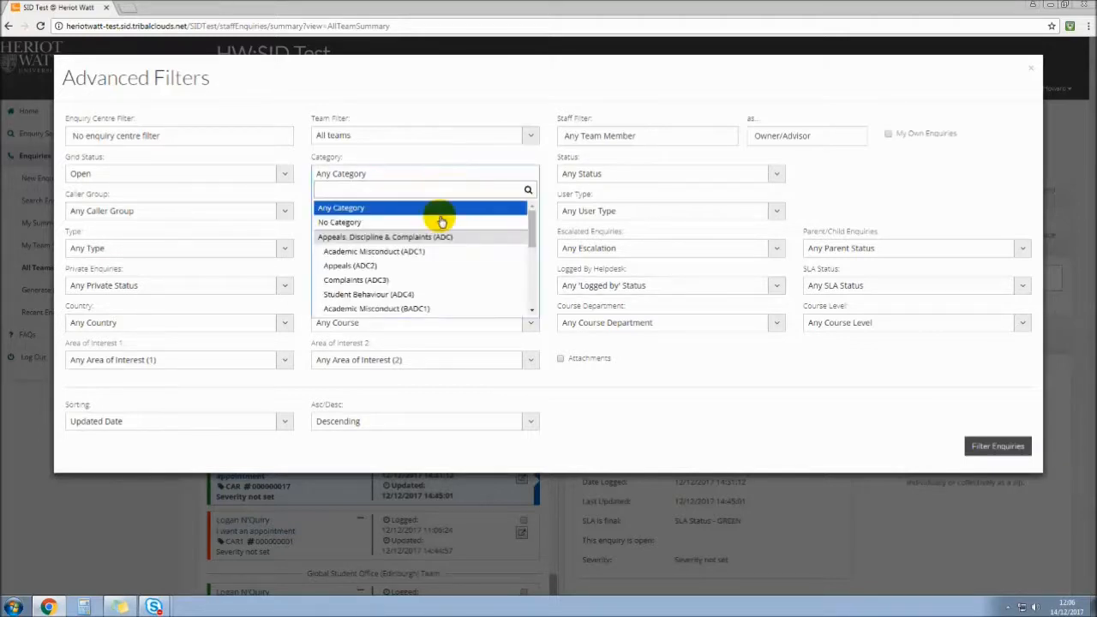
{"action": "scroll", "coordinate": [445, 246], "scroll_direction": "down", "scroll_amount": 5}
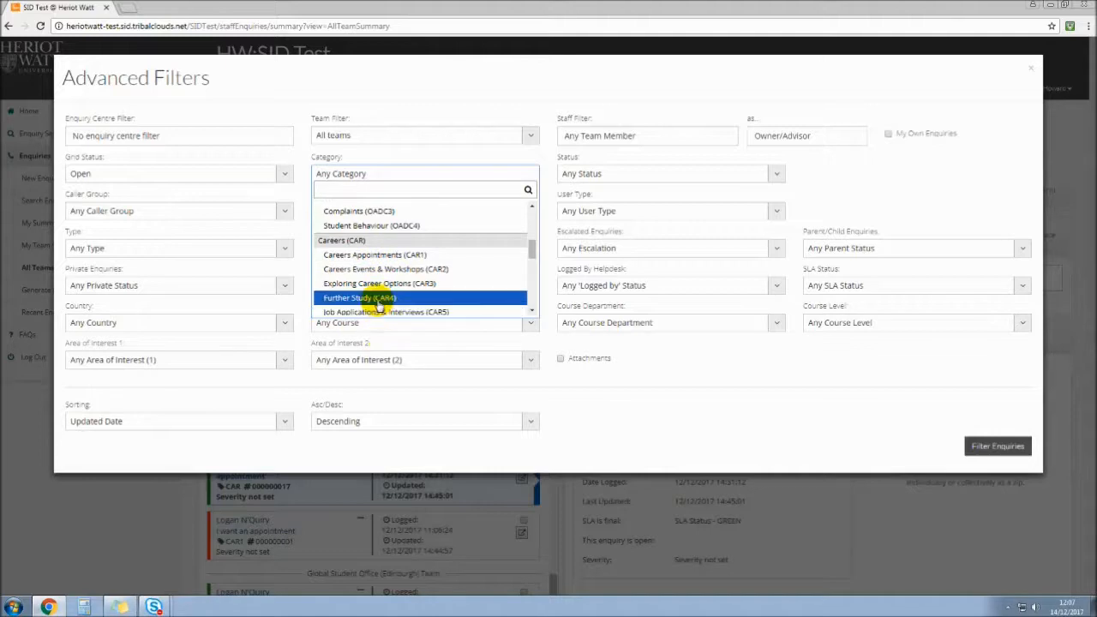
{"action": "left_click", "coordinate": [378, 299]}
{"action": "left_click", "coordinate": [996, 447]}
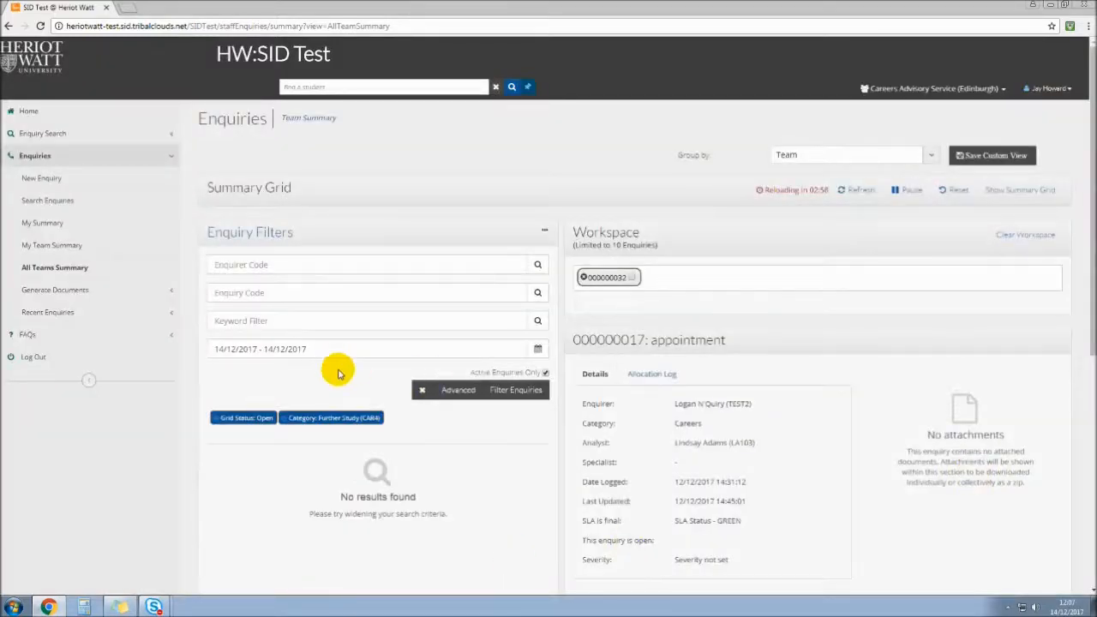
{"action": "scroll", "coordinate": [350, 393], "scroll_direction": "down", "scroll_amount": 2}
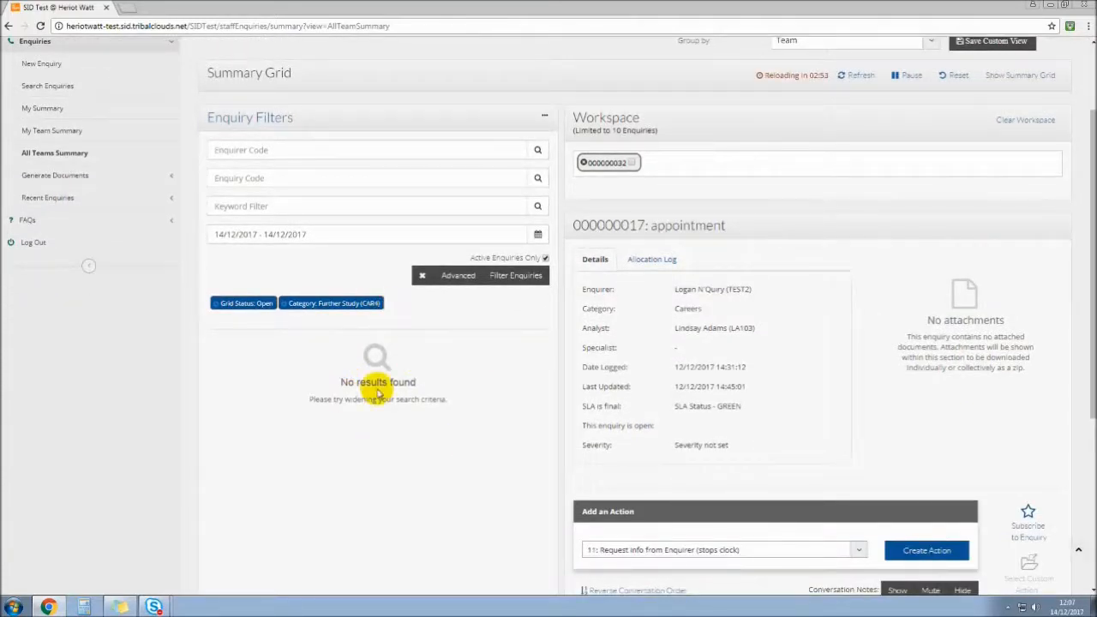
Remove the Further Study category filter and open the "This is test" enquiry from the list.
{"action": "left_click", "coordinate": [283, 303]}
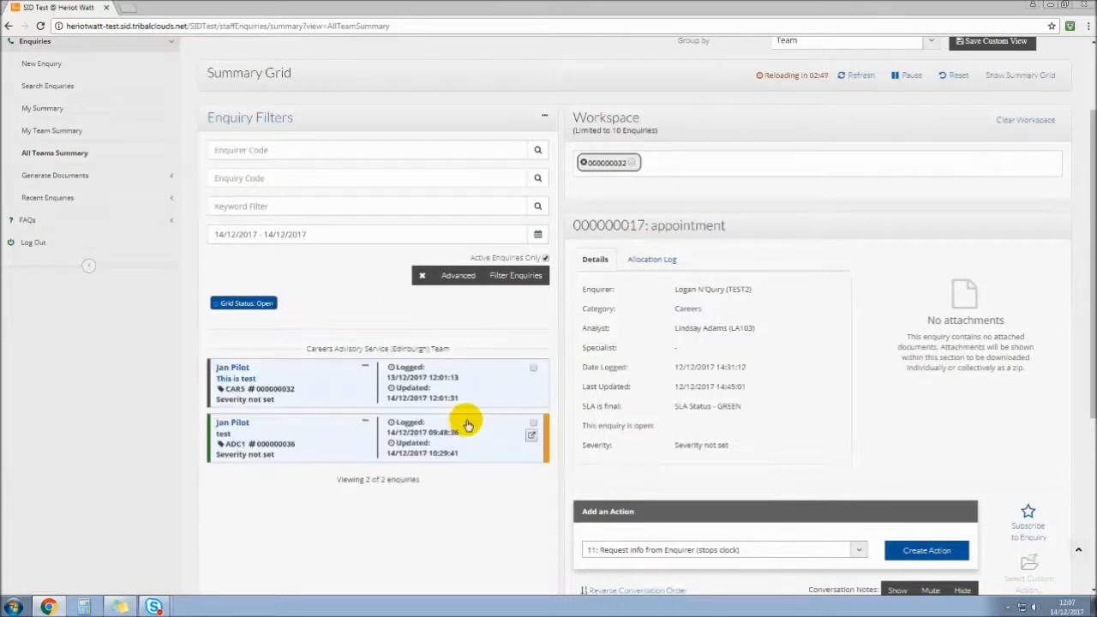
{"action": "left_click", "coordinate": [328, 386]}
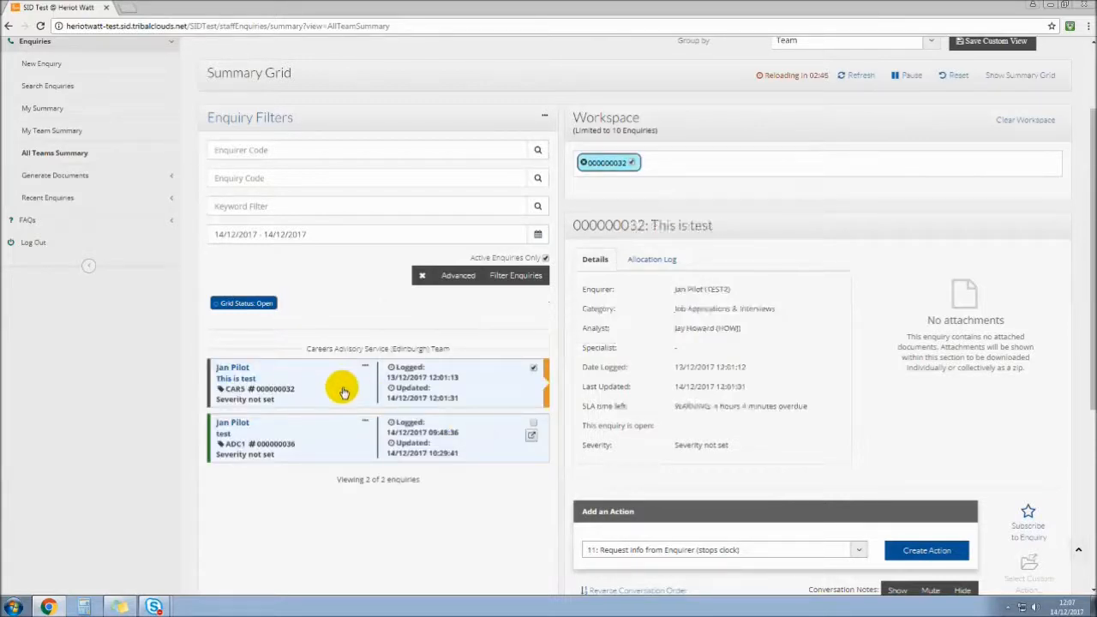
Use the advanced filters to limit the enquiry list to the category Job Applications & Interviews (CAR5).
{"action": "left_click", "coordinate": [457, 275]}
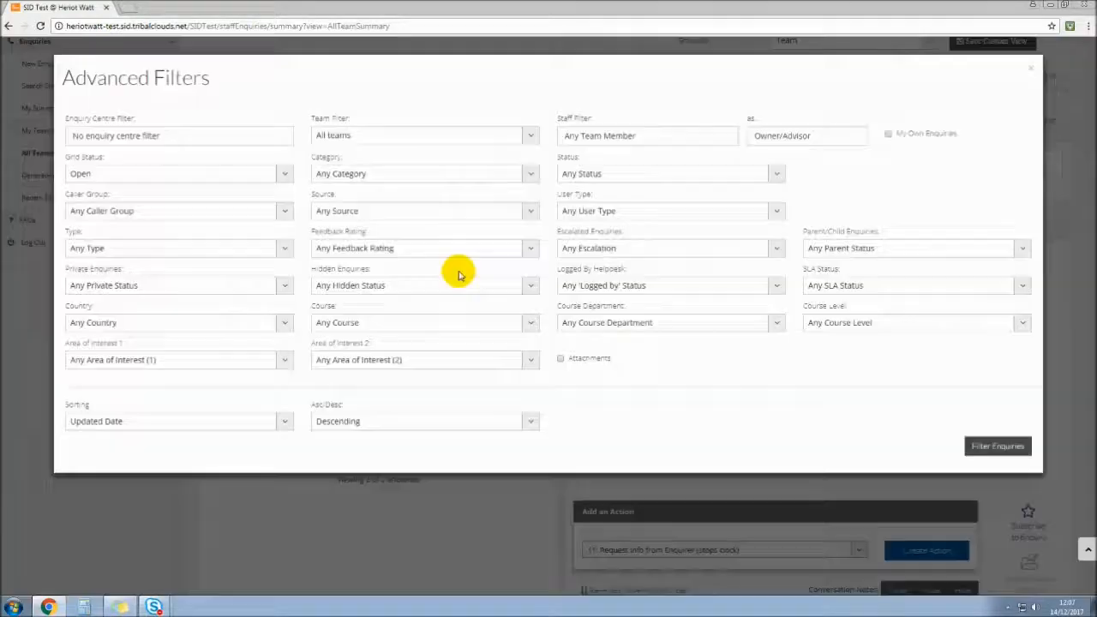
{"action": "left_click", "coordinate": [453, 174]}
{"action": "scroll", "coordinate": [435, 274], "scroll_direction": "down", "scroll_amount": 5}
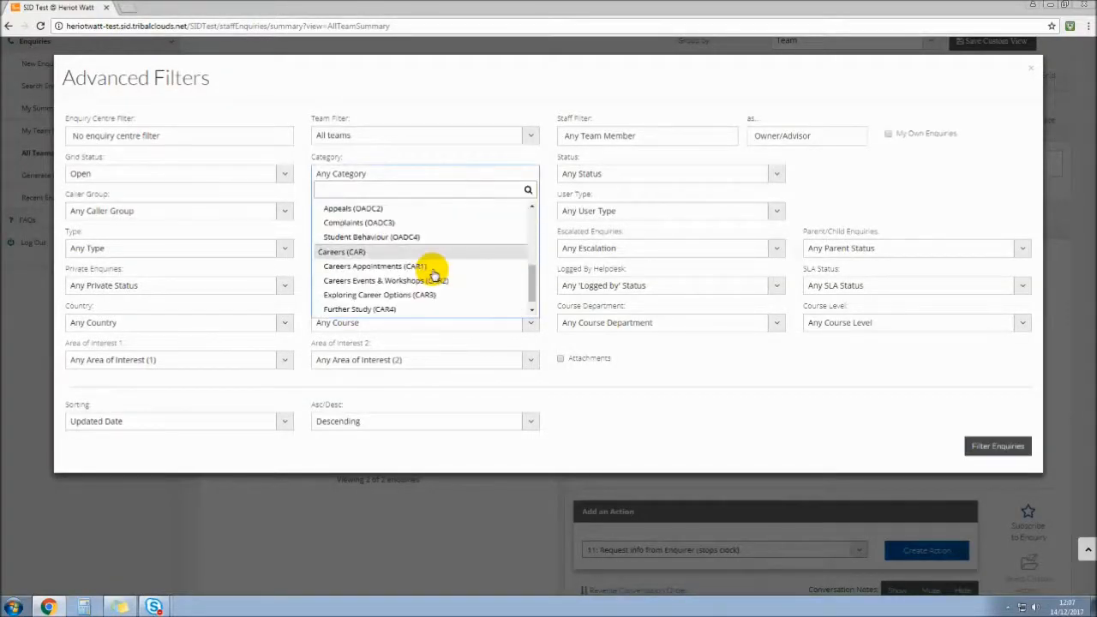
{"action": "scroll", "coordinate": [434, 274], "scroll_direction": "down", "scroll_amount": 2}
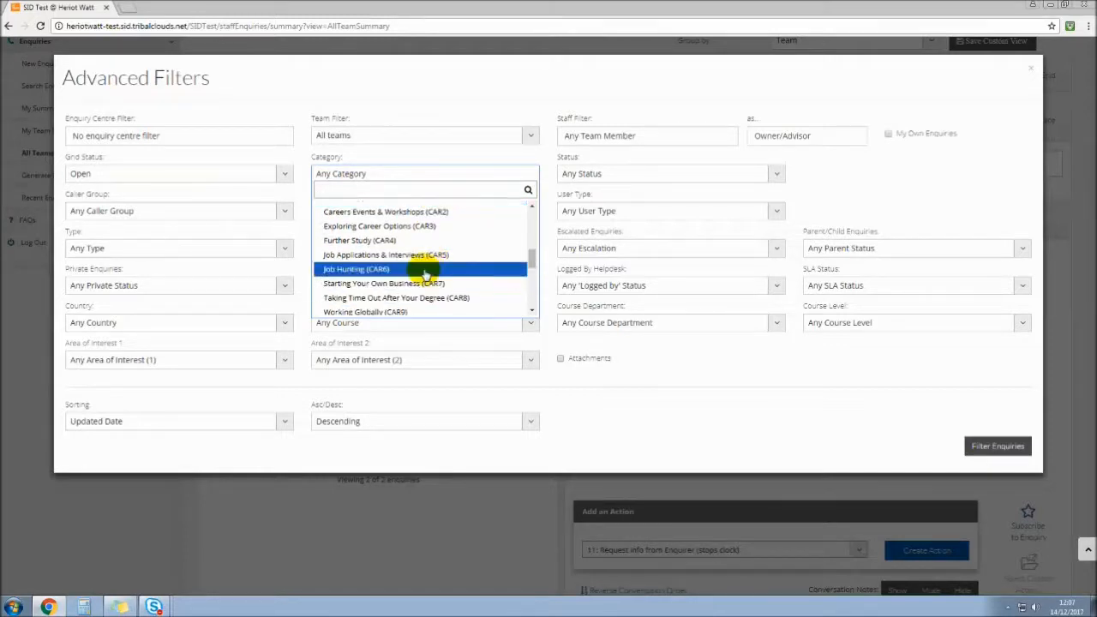
{"action": "left_click", "coordinate": [421, 256]}
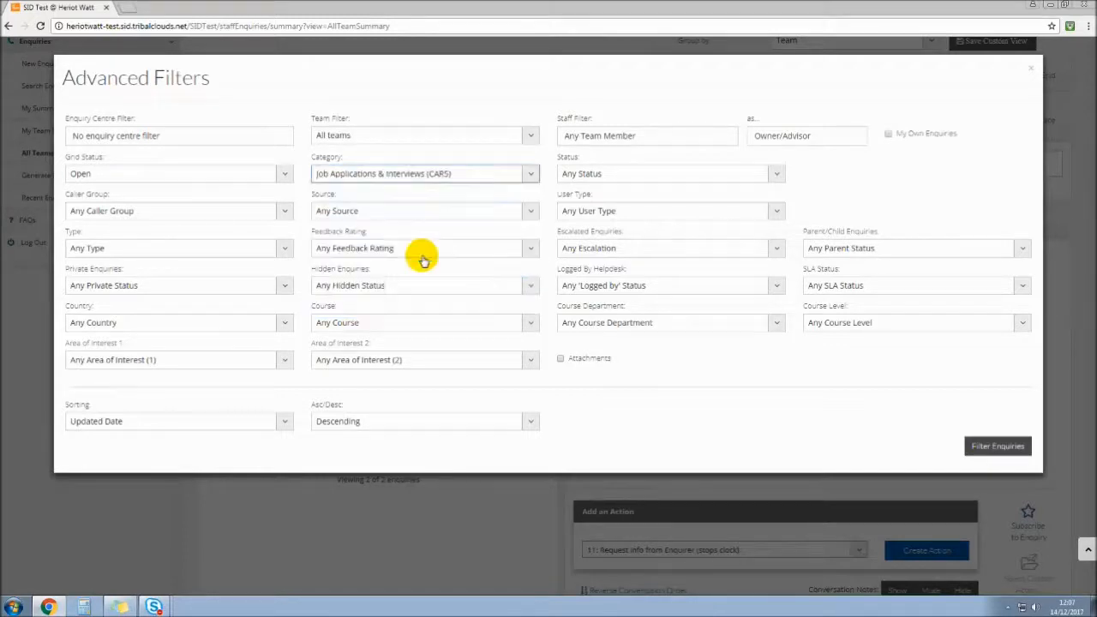
{"action": "left_click", "coordinate": [983, 446]}
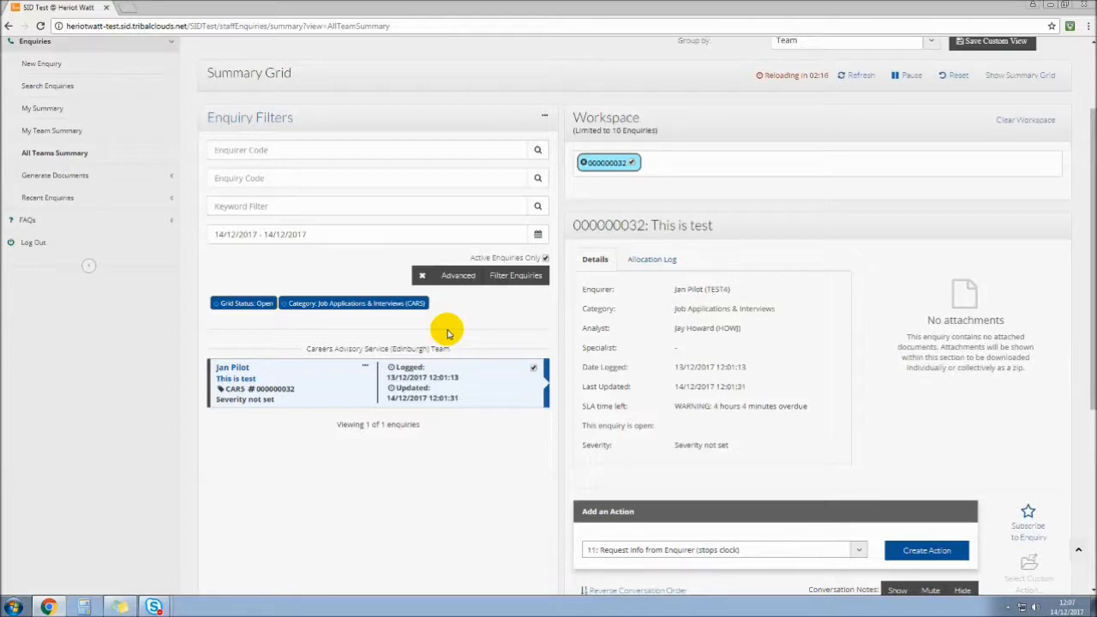
Save the filtered enquiry list as a custom view named "Job Apps Only".
{"action": "scroll", "coordinate": [480, 343], "scroll_direction": "up", "scroll_amount": 1}
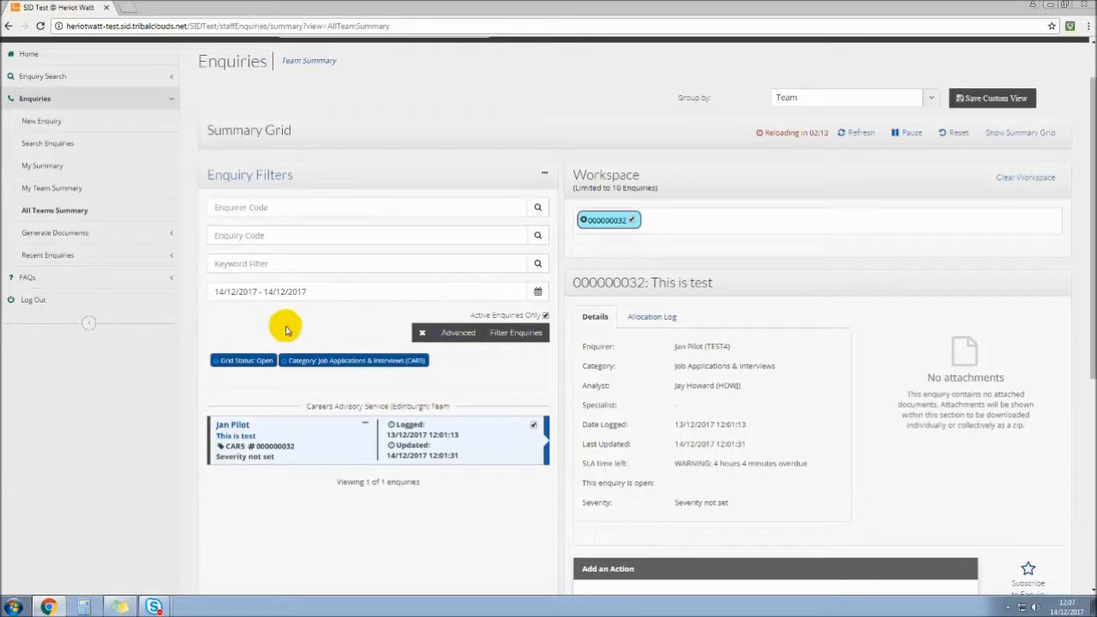
{"action": "scroll", "coordinate": [458, 399], "scroll_direction": "up", "scroll_amount": 1}
{"action": "left_click", "coordinate": [459, 399]}
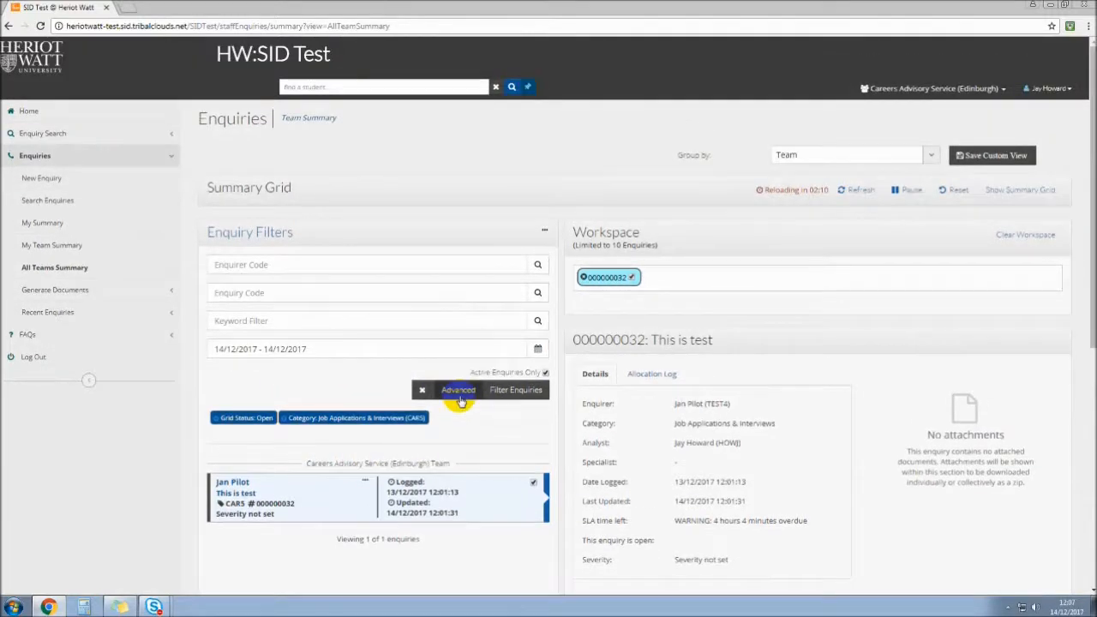
{"action": "left_click", "coordinate": [998, 156]}
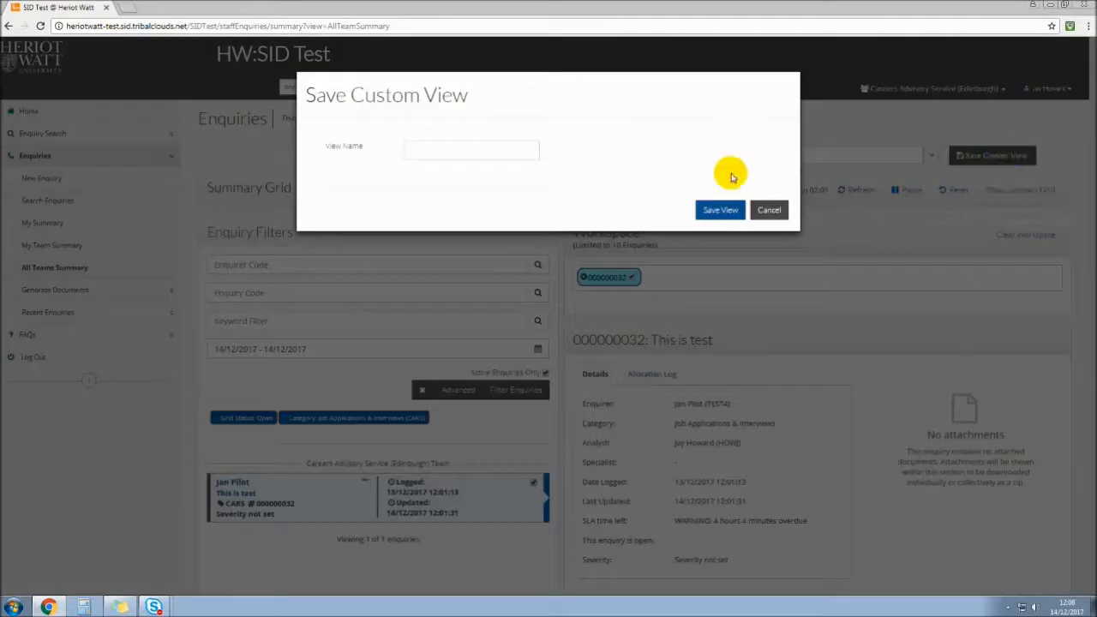
{"action": "left_click", "coordinate": [497, 154]}
{"action": "type", "text": "Job"}
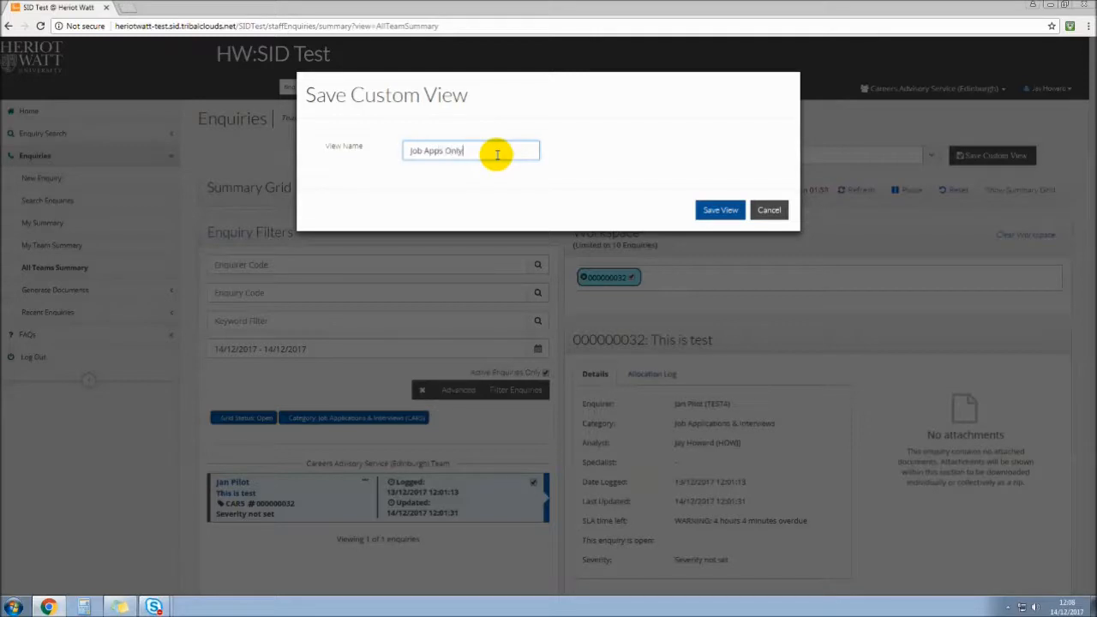
{"action": "type", "text": " Apps Only"}
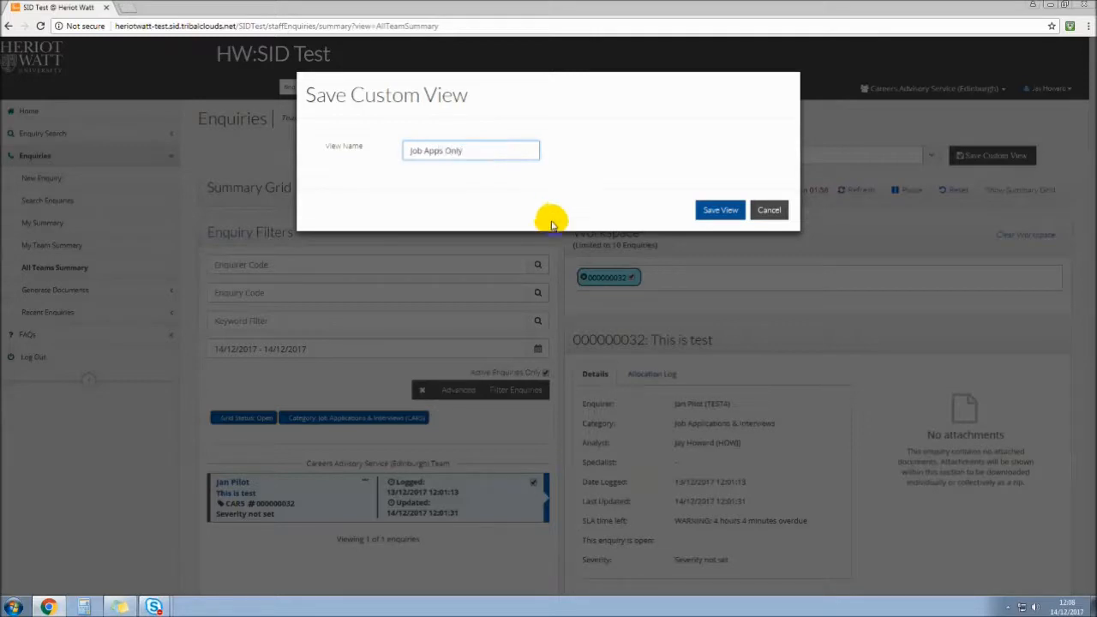
{"action": "left_click", "coordinate": [722, 212]}
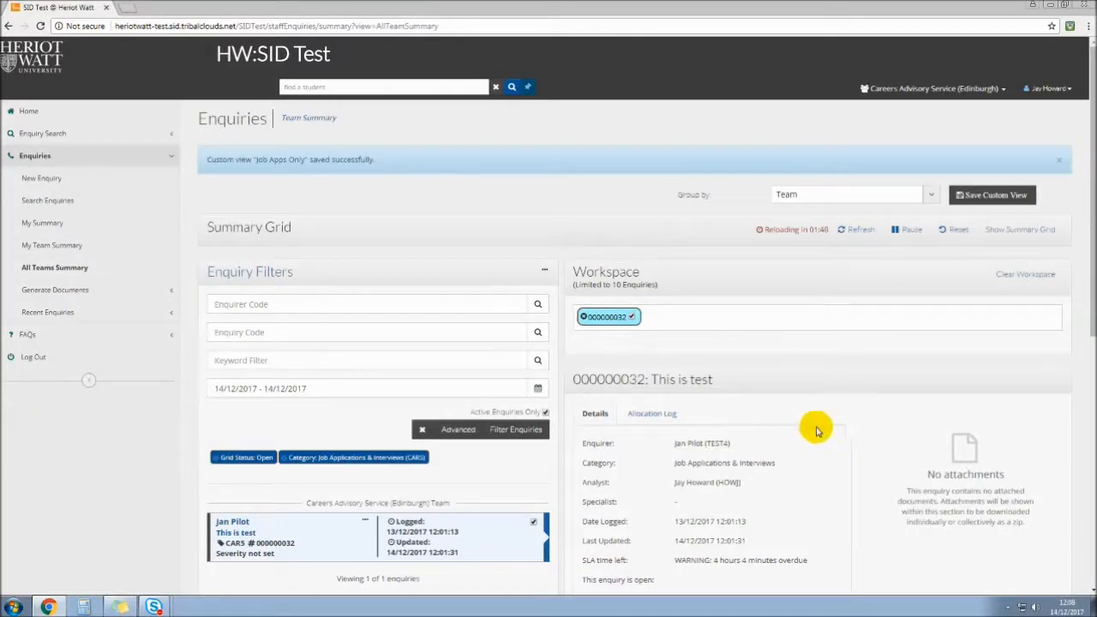
Go to My Team Summary, then display the saved custom view "Job Apps Only".
{"action": "left_click", "coordinate": [34, 157]}
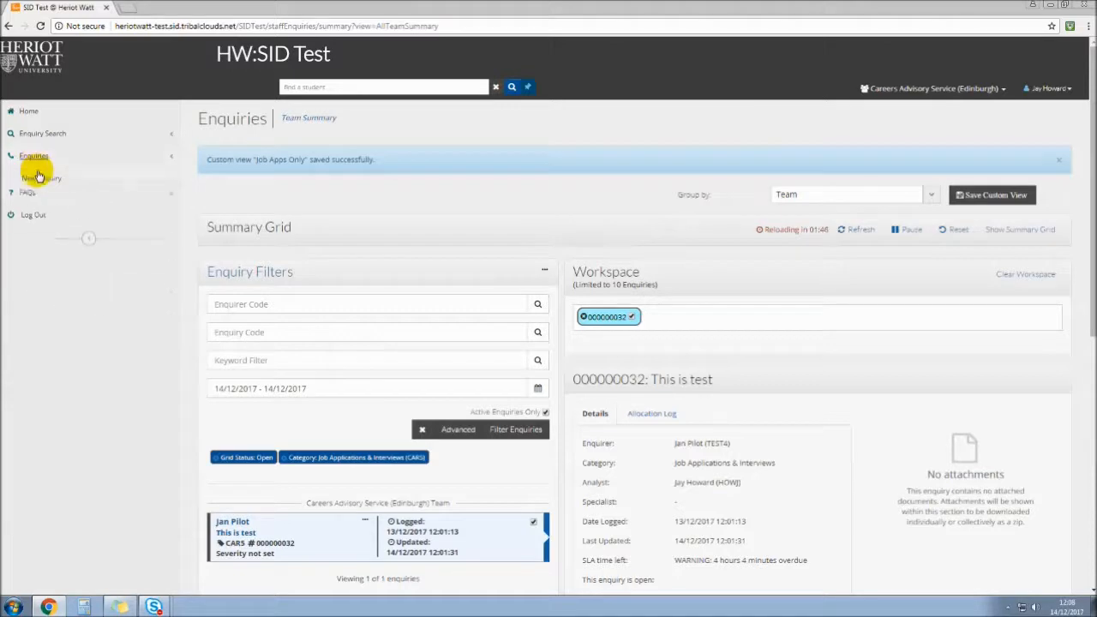
{"action": "left_click", "coordinate": [36, 156]}
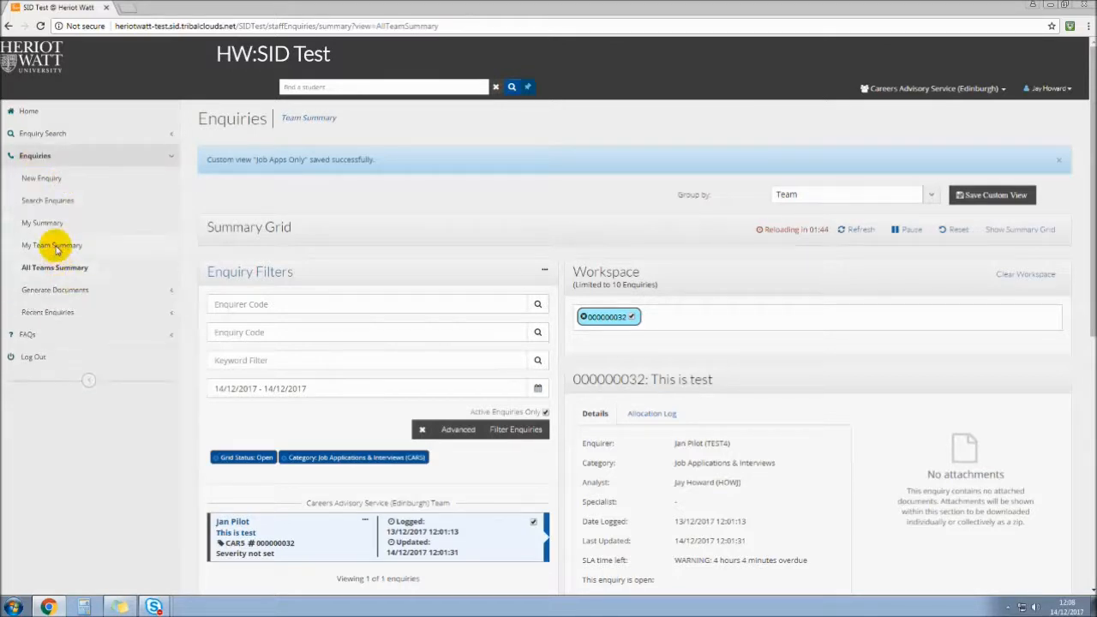
{"action": "left_click", "coordinate": [54, 246]}
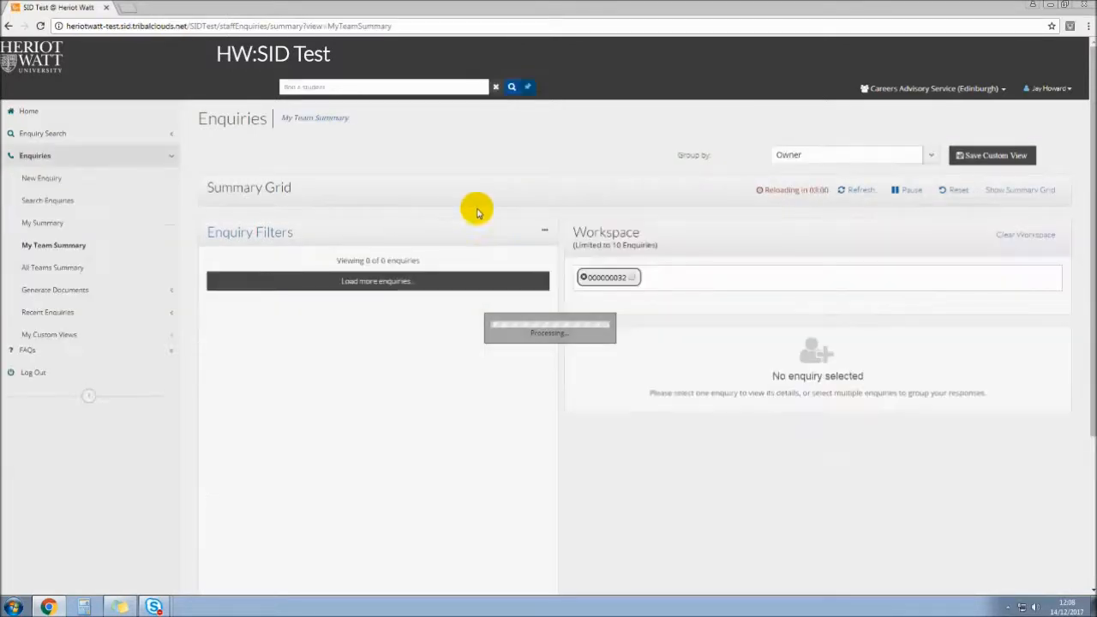
{"action": "left_click", "coordinate": [168, 336]}
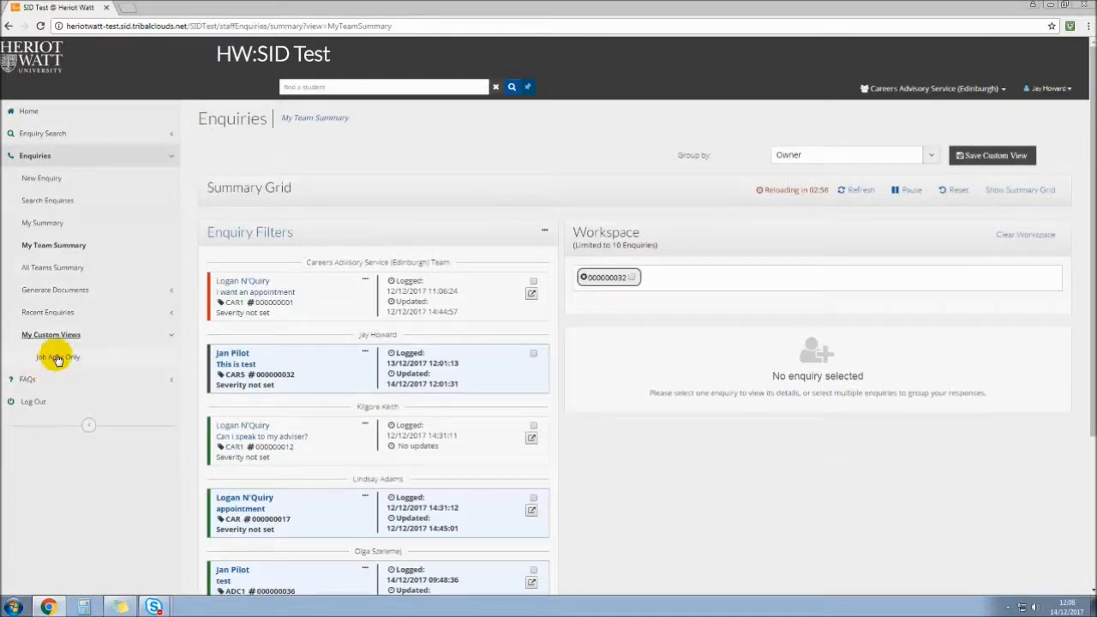
{"action": "left_click", "coordinate": [56, 358]}
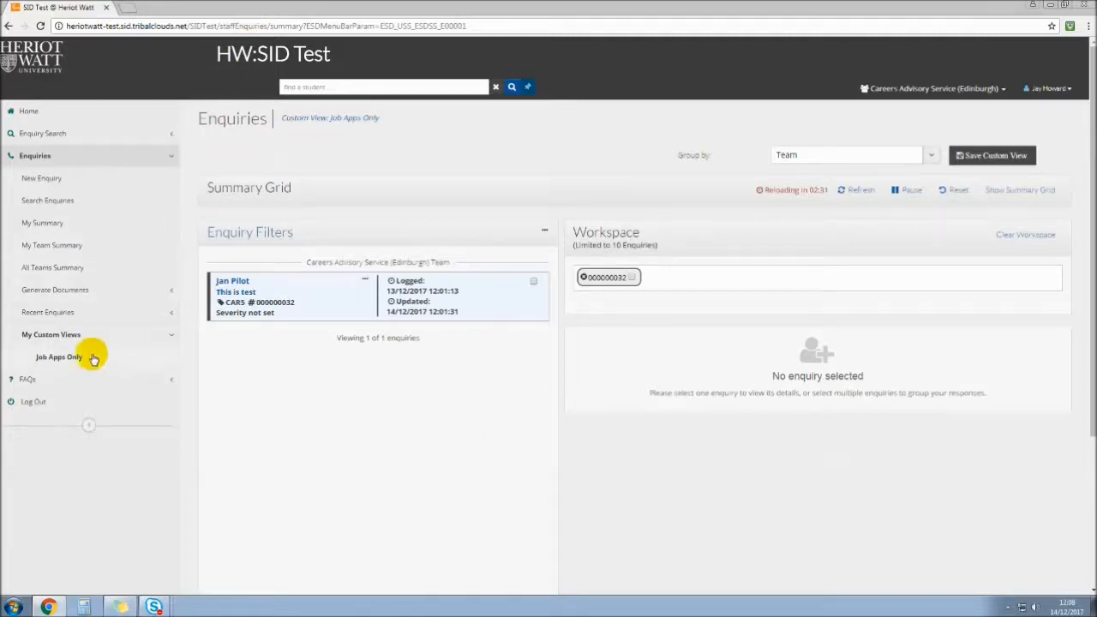
Collapse the custom views list, open all FAQs and look through the FAQ categories.
{"action": "left_click", "coordinate": [71, 337]}
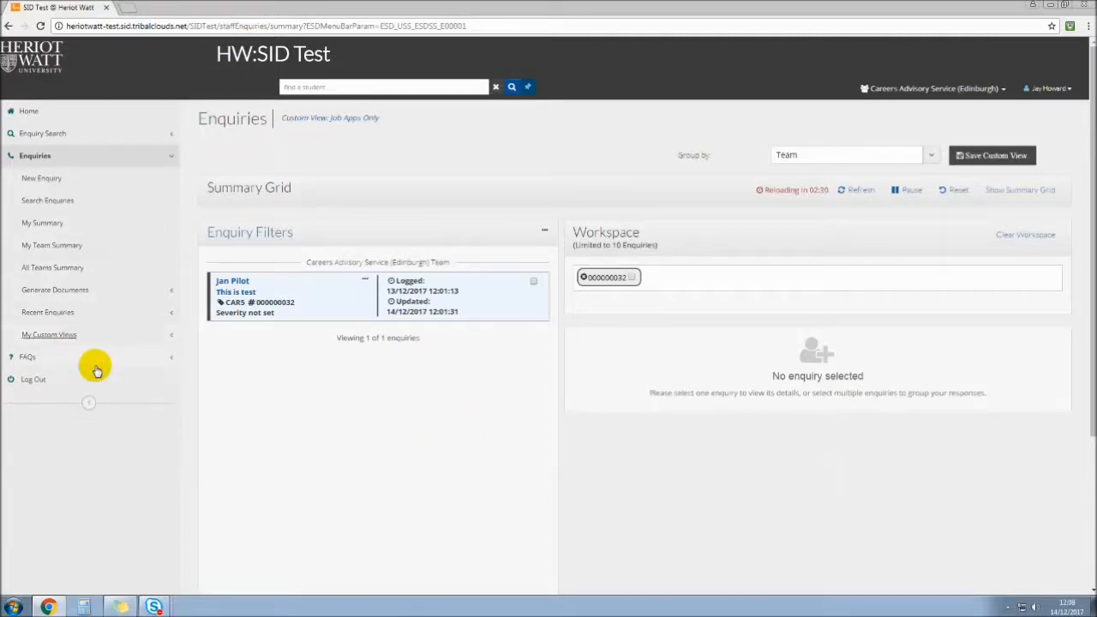
{"action": "left_click", "coordinate": [97, 366]}
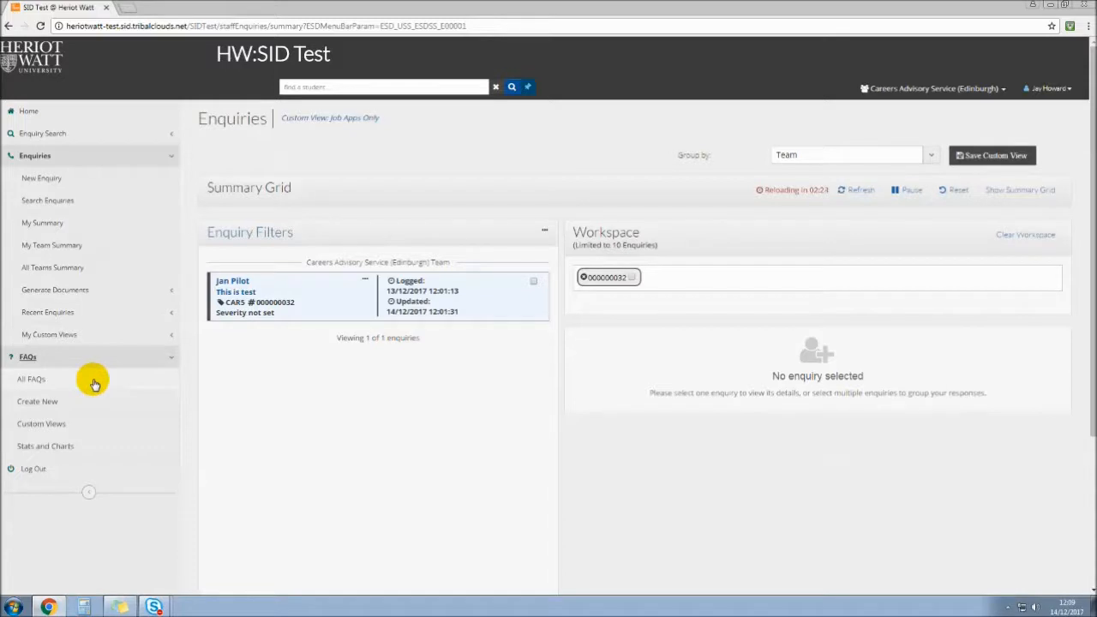
{"action": "left_click", "coordinate": [94, 384]}
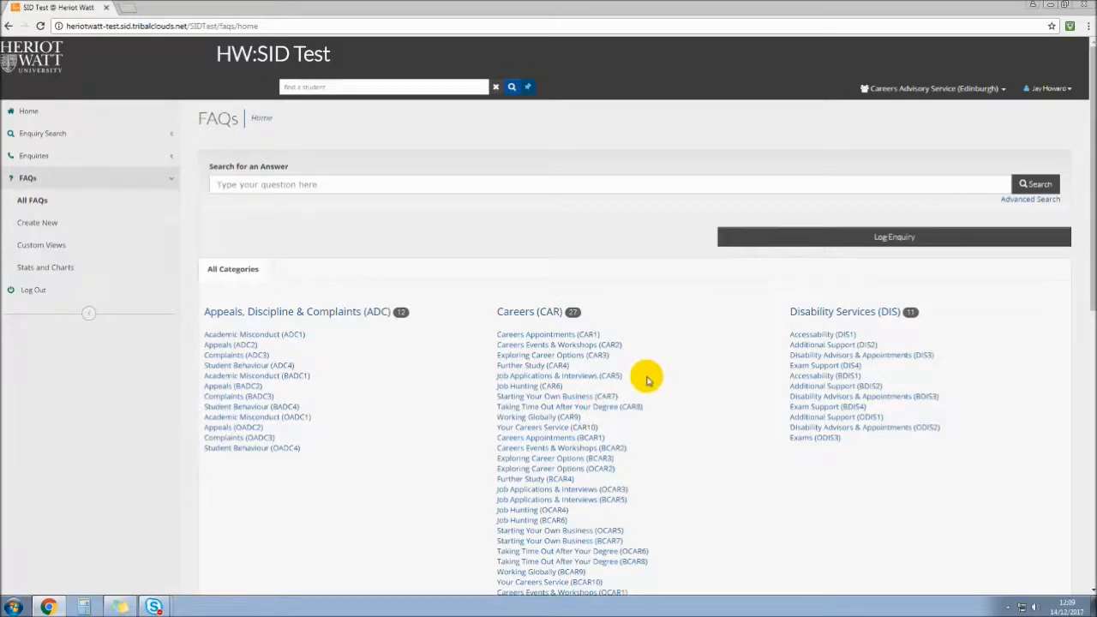
{"action": "scroll", "coordinate": [647, 380], "scroll_direction": "down", "scroll_amount": 7}
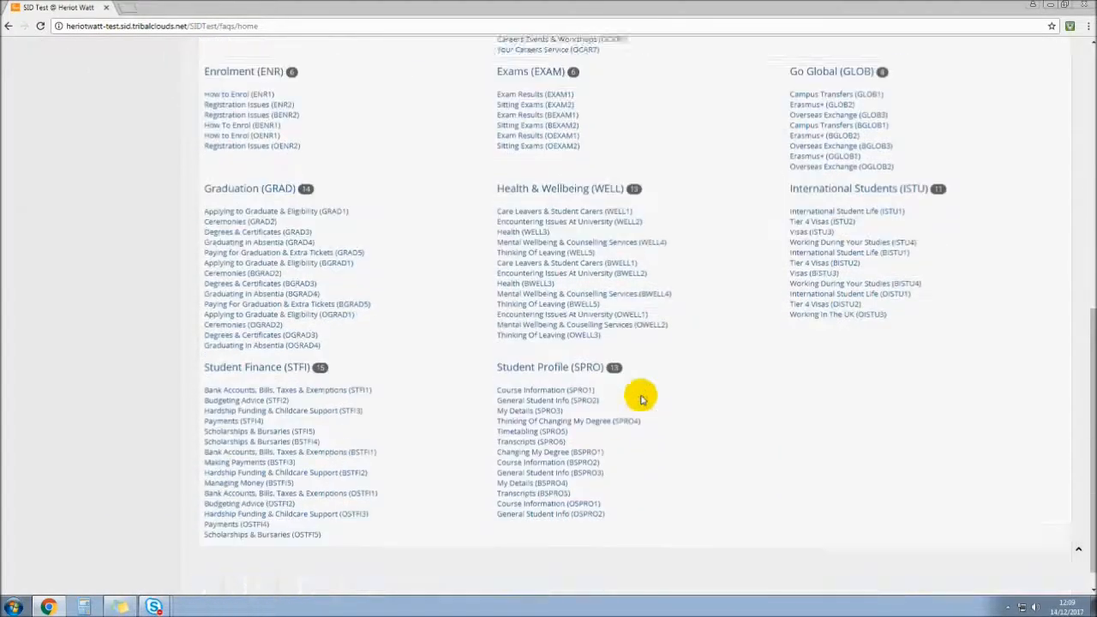
{"action": "scroll", "coordinate": [380, 517], "scroll_direction": "up", "scroll_amount": 2}
{"action": "scroll", "coordinate": [380, 517], "scroll_direction": "up", "scroll_amount": 5}
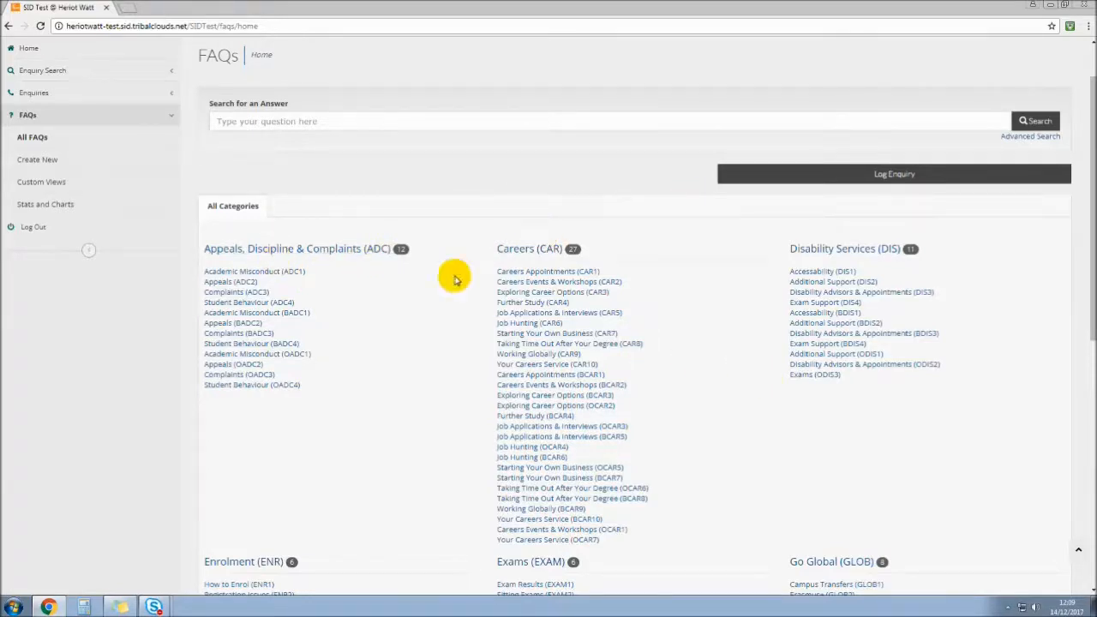
Open the Careers (CAR) category and look through its FAQs by subcategory.
{"action": "left_click", "coordinate": [524, 249]}
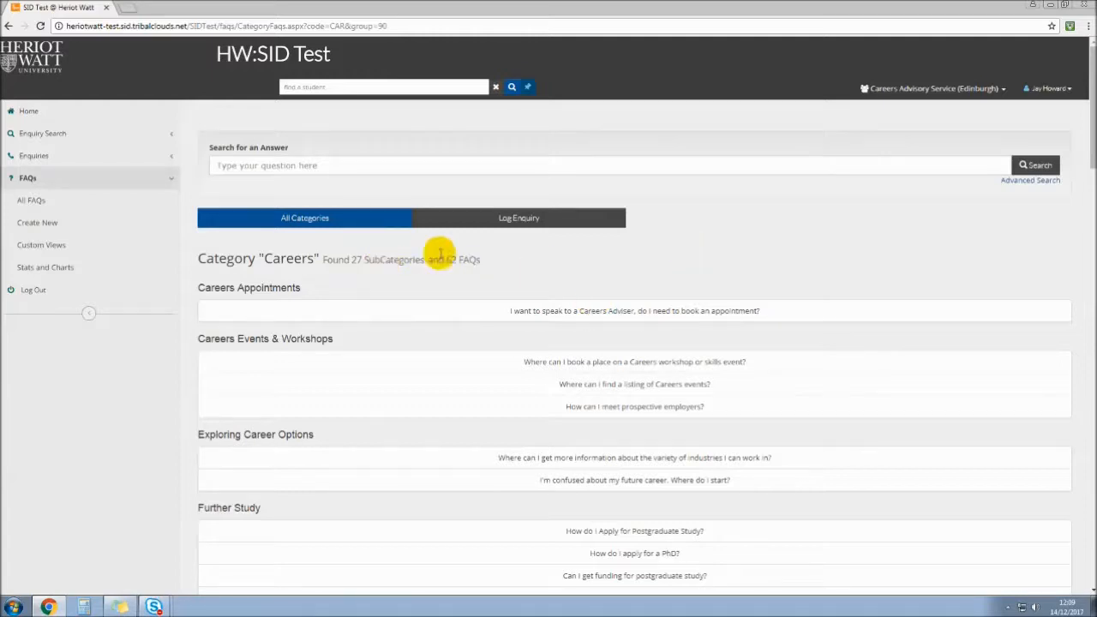
{"action": "scroll", "coordinate": [692, 253], "scroll_direction": "down", "scroll_amount": 2}
{"action": "scroll", "coordinate": [692, 252], "scroll_direction": "down", "scroll_amount": 4}
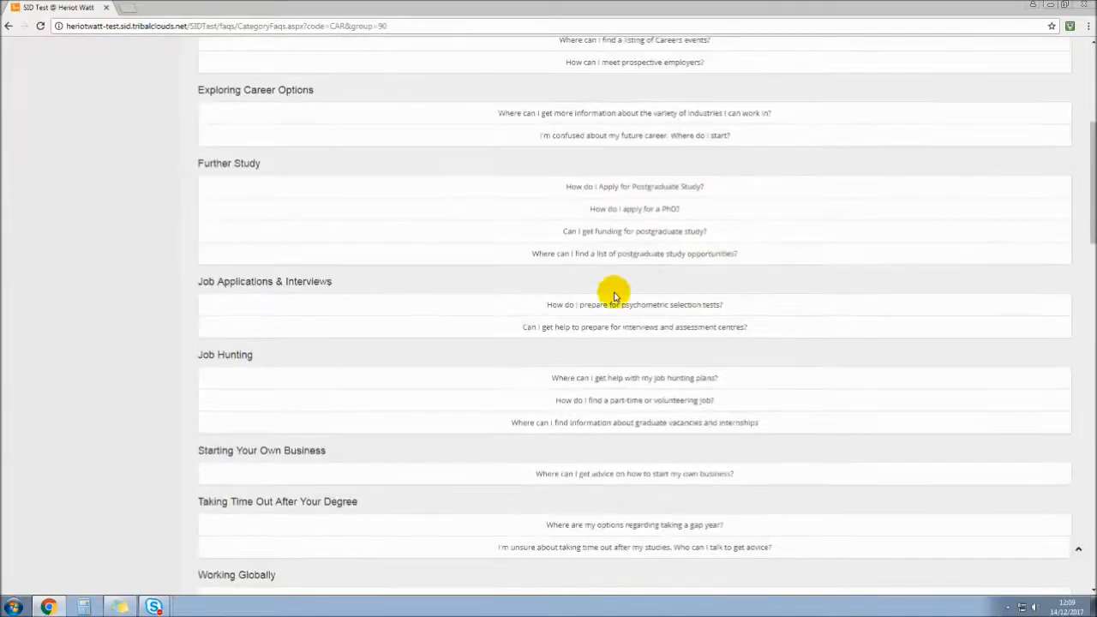
{"action": "scroll", "coordinate": [557, 282], "scroll_direction": "up", "scroll_amount": 6}
{"action": "scroll", "coordinate": [292, 287], "scroll_direction": "down", "scroll_amount": 1}
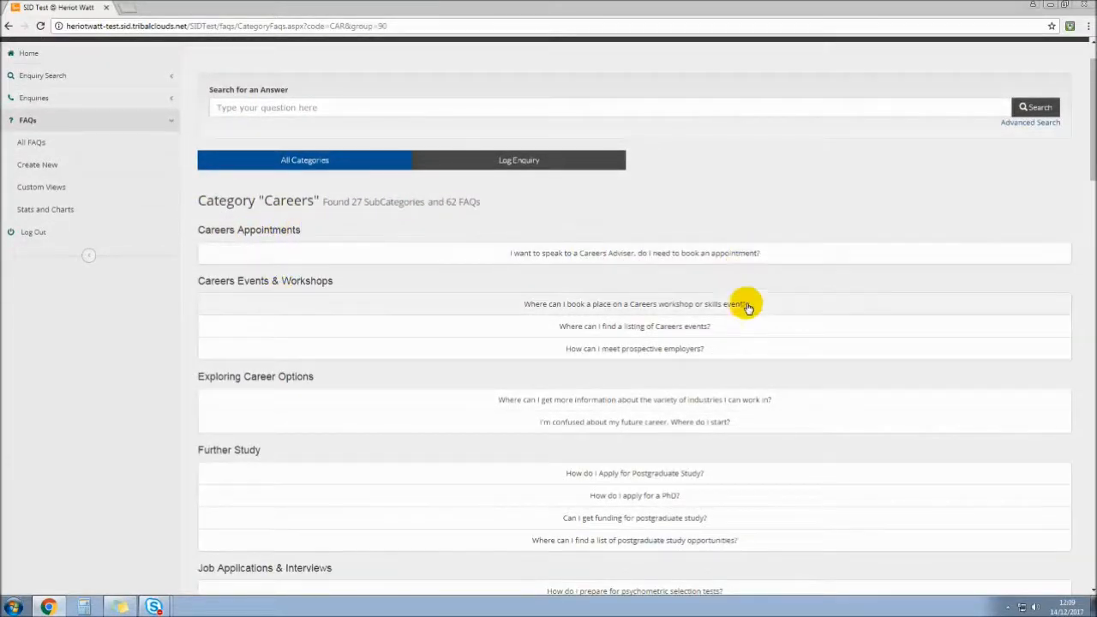
{"action": "scroll", "coordinate": [753, 427], "scroll_direction": "down", "scroll_amount": 4}
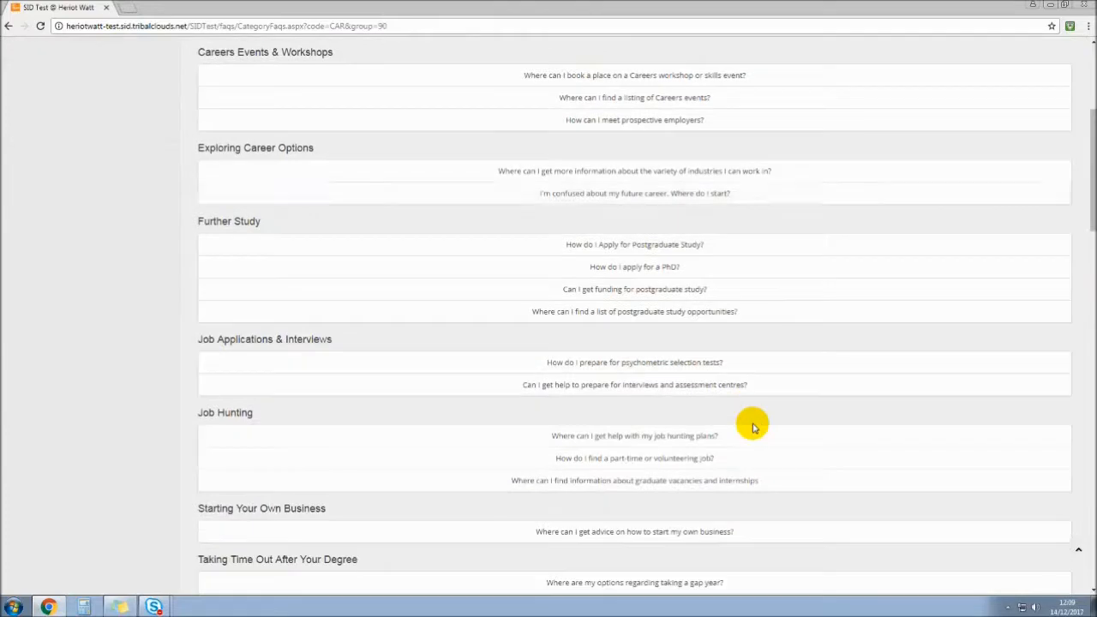
{"action": "scroll", "coordinate": [753, 427], "scroll_direction": "up", "scroll_amount": 4}
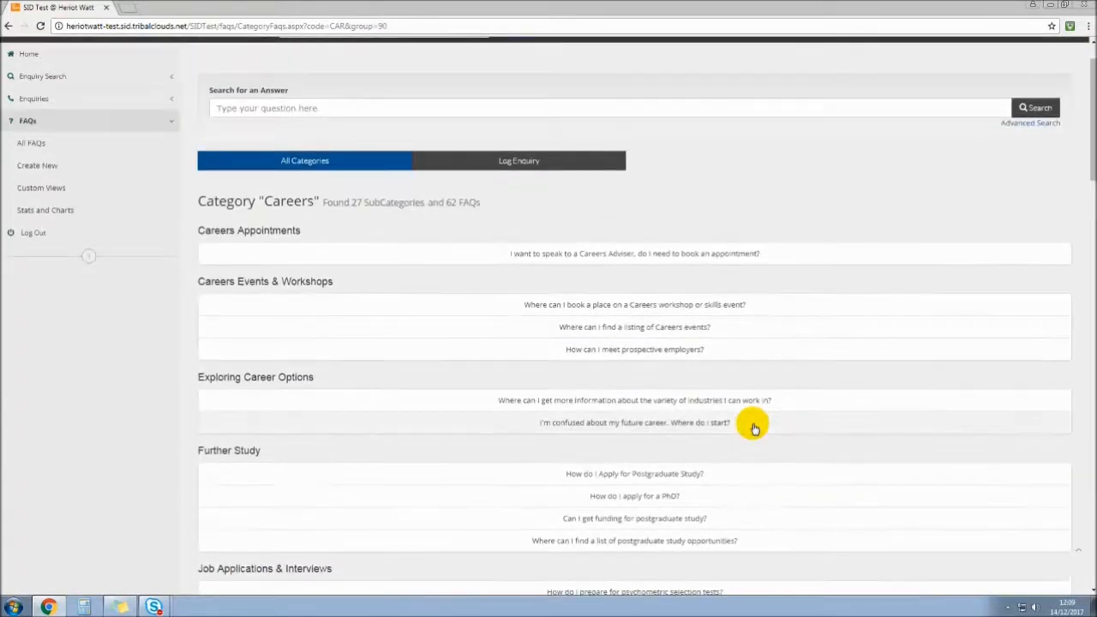
{"action": "scroll", "coordinate": [753, 427], "scroll_direction": "down", "scroll_amount": 6}
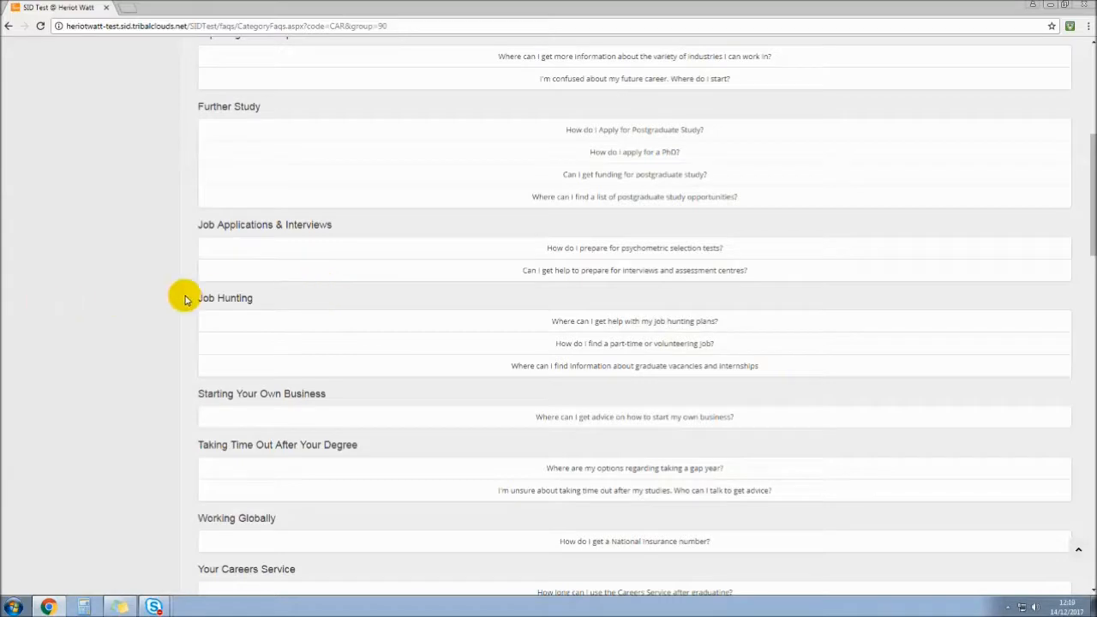
Open the Job Hunting FAQ "How do I find a part-time or volunteering job?" and review its question, answer and comments.
{"action": "left_click", "coordinate": [776, 347]}
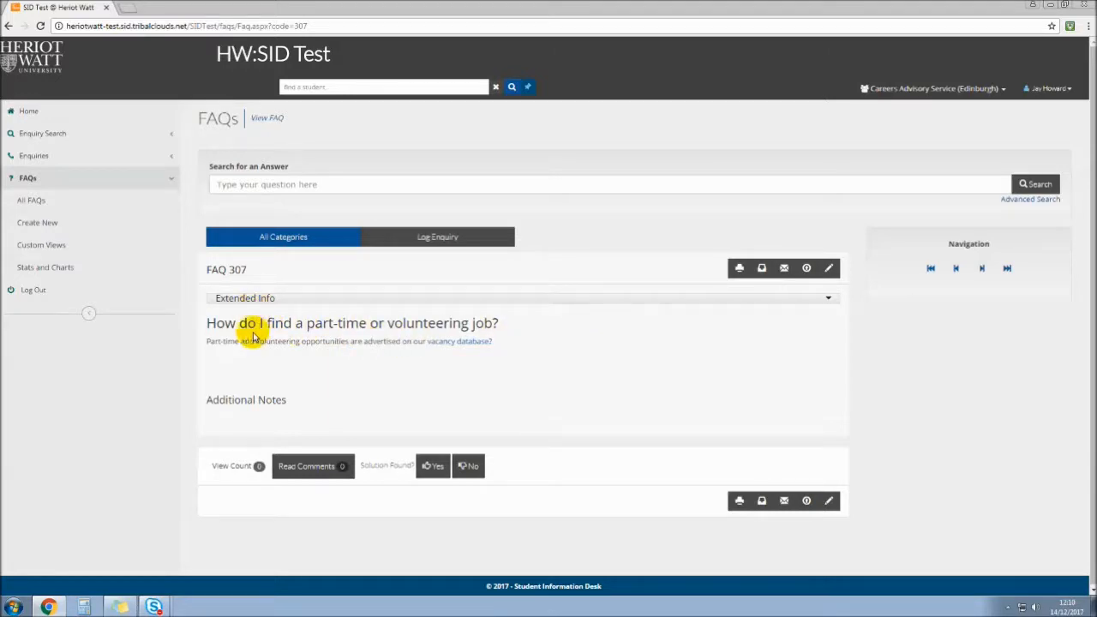
{"action": "left_click_drag", "start_coordinate": [207, 323], "coordinate": [514, 333]}
{"action": "left_click", "coordinate": [508, 356]}
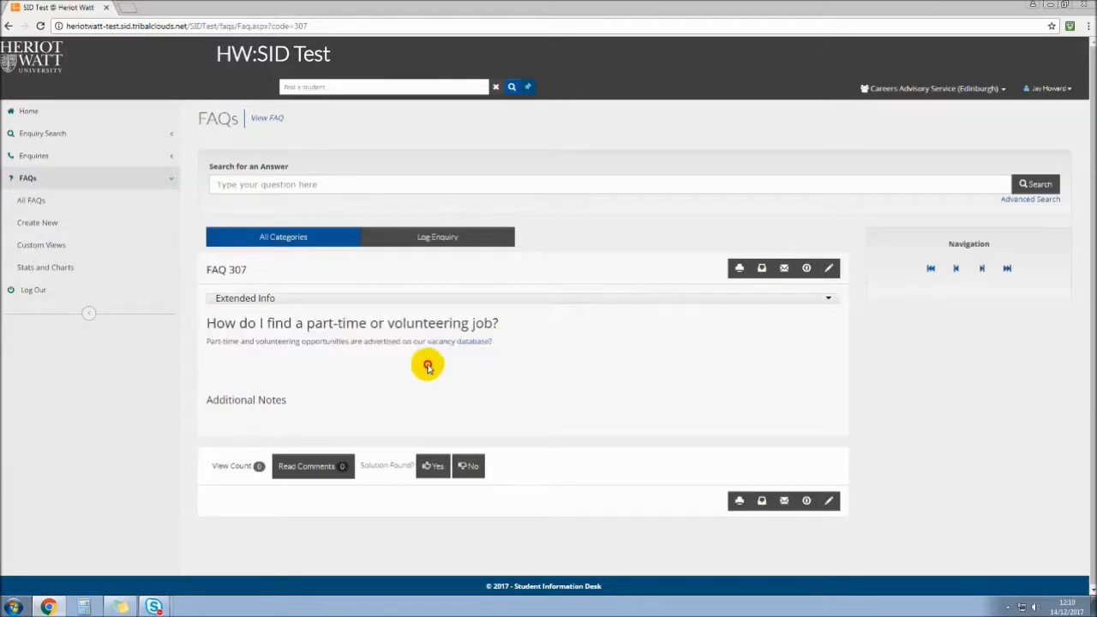
{"action": "triple_click", "coordinate": [206, 342]}
{"action": "left_click", "coordinate": [216, 268]}
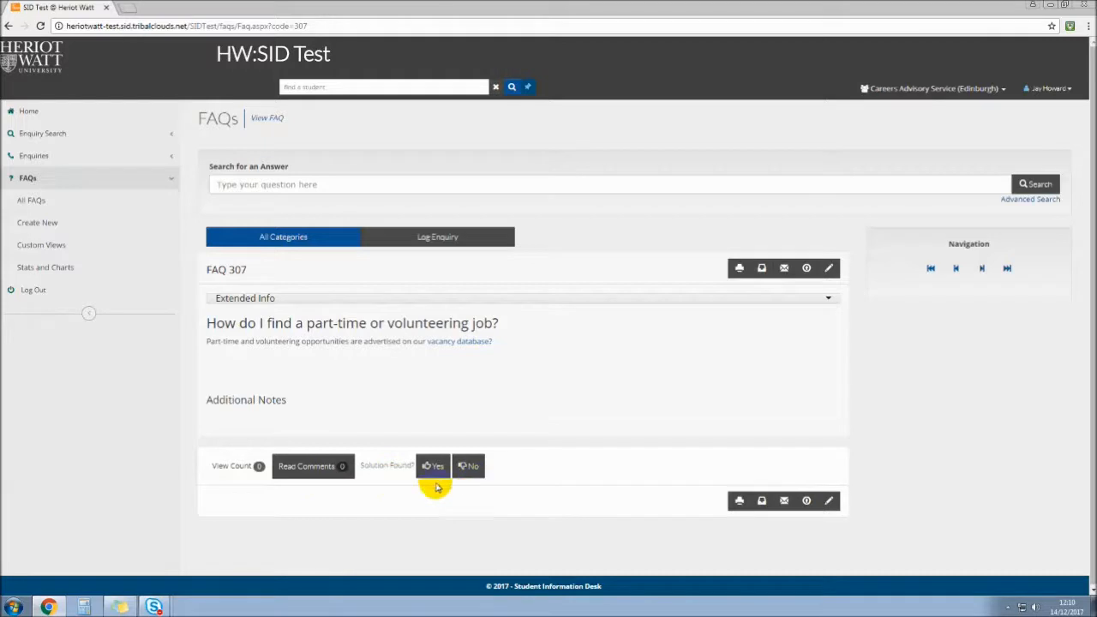
{"action": "left_click", "coordinate": [317, 477]}
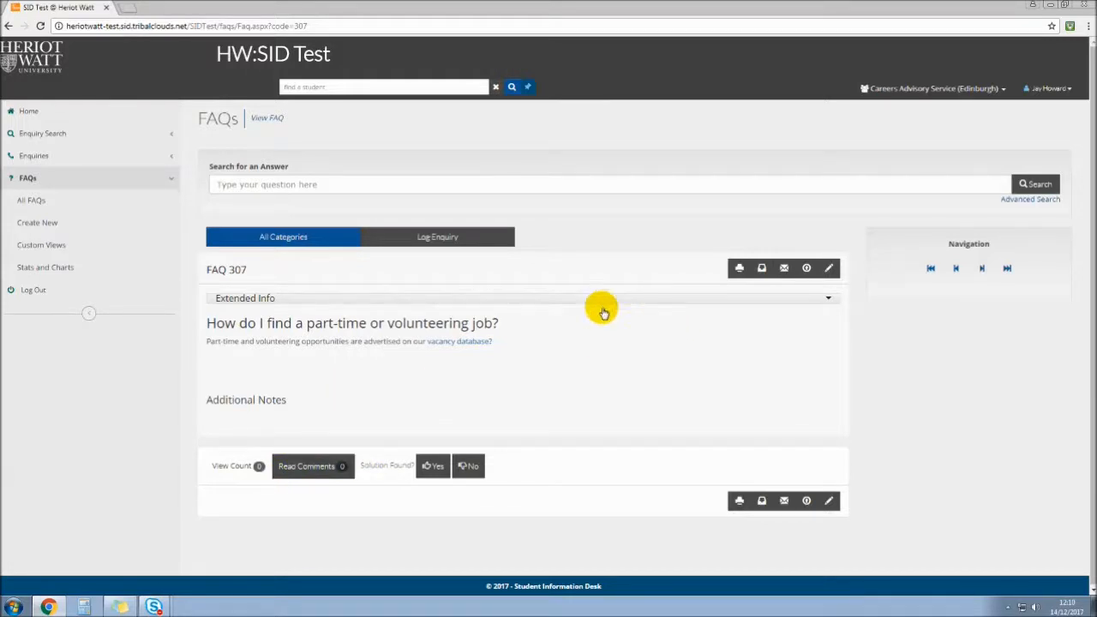
Expand the FAQ's Extended Info, highlight its keywords and look over the remaining details.
{"action": "left_click", "coordinate": [747, 302]}
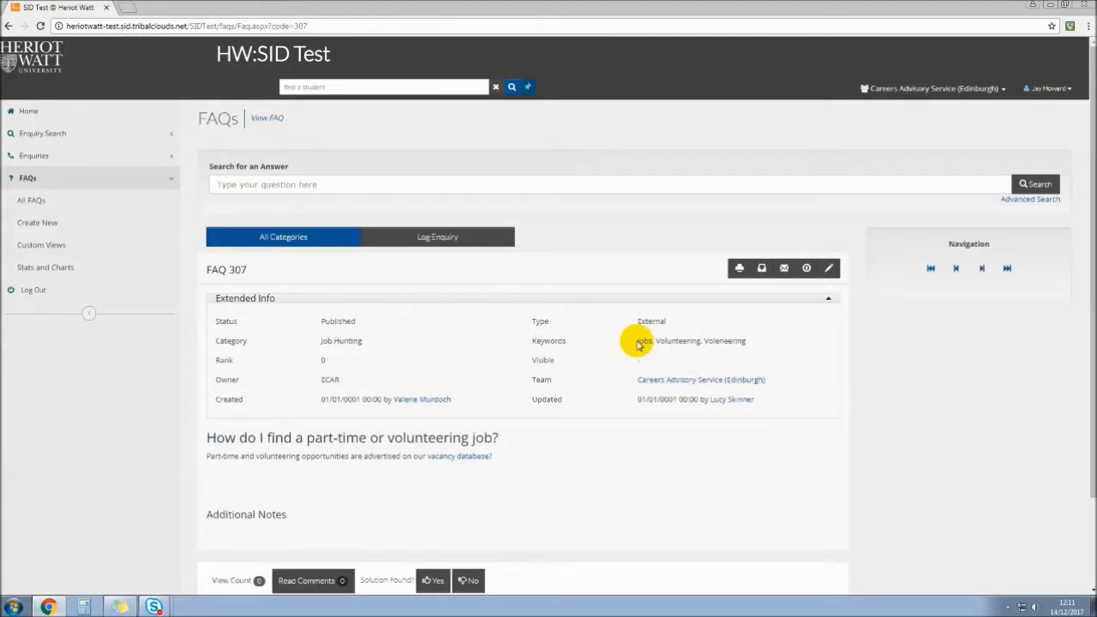
{"action": "left_click_drag", "start_coordinate": [638, 343], "coordinate": [742, 345]}
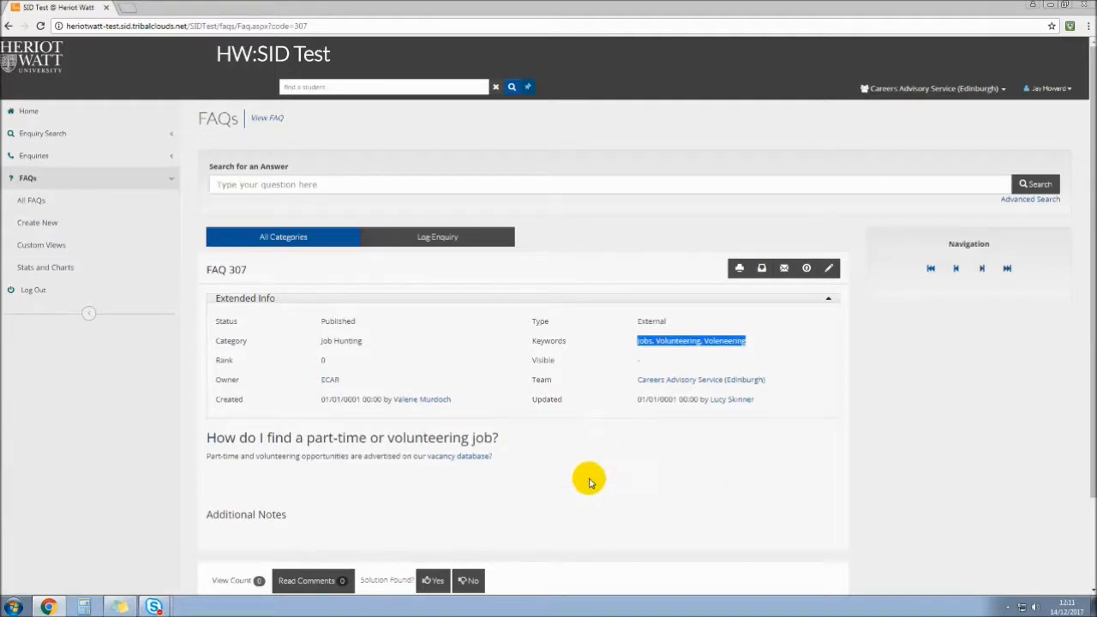
{"action": "scroll", "coordinate": [589, 482], "scroll_direction": "down", "scroll_amount": 2}
{"action": "scroll", "coordinate": [588, 482], "scroll_direction": "up", "scroll_amount": 2}
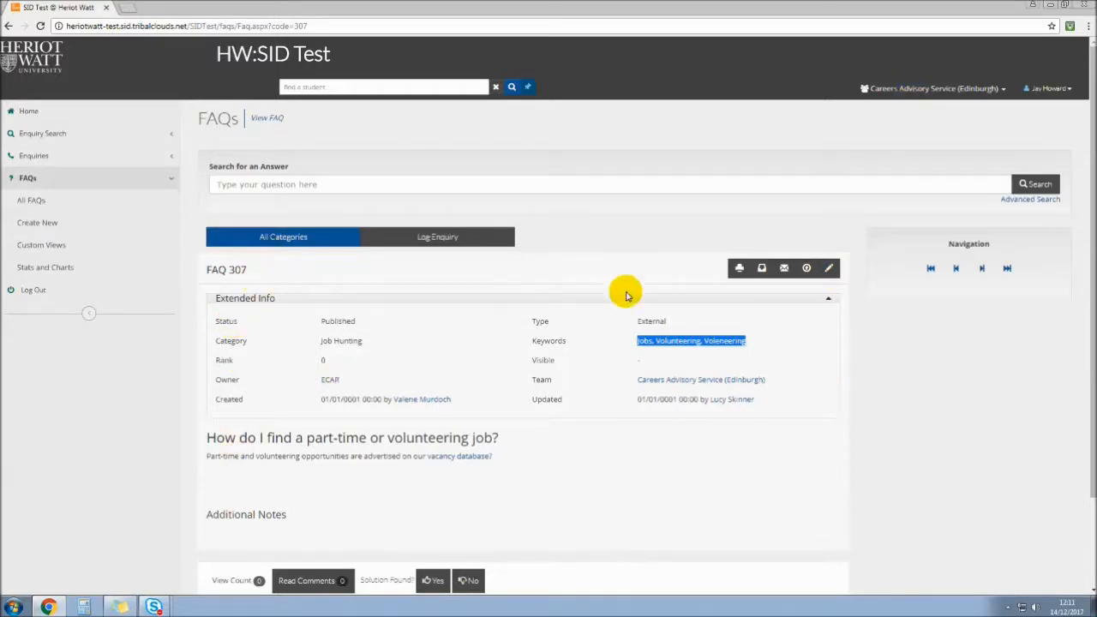
Return to all categories and open the Disability Services FAQ "Where should I submit my medical evidence to?".
{"action": "left_click", "coordinate": [315, 234]}
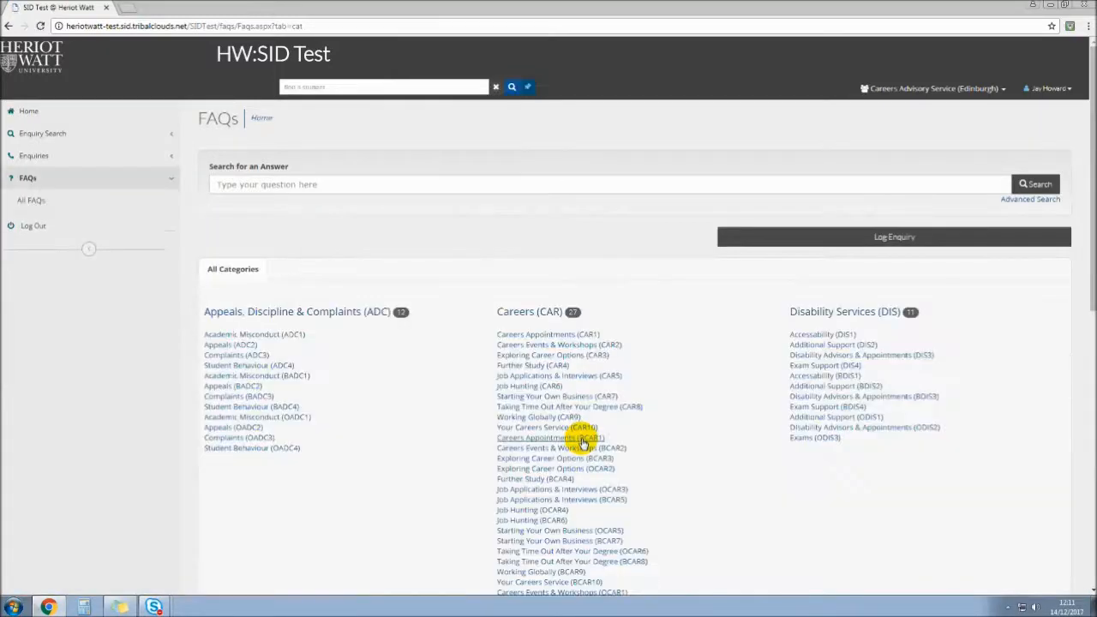
{"action": "scroll", "coordinate": [548, 438], "scroll_direction": "down", "scroll_amount": 1}
{"action": "scroll", "coordinate": [582, 443], "scroll_direction": "down", "scroll_amount": 3}
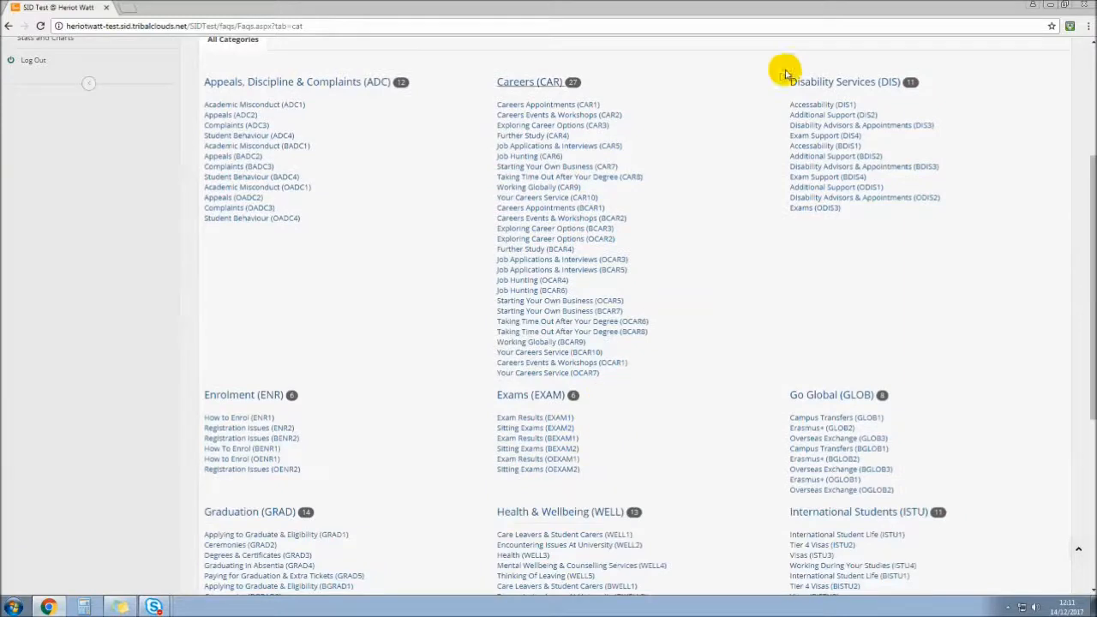
{"action": "left_click", "coordinate": [821, 82]}
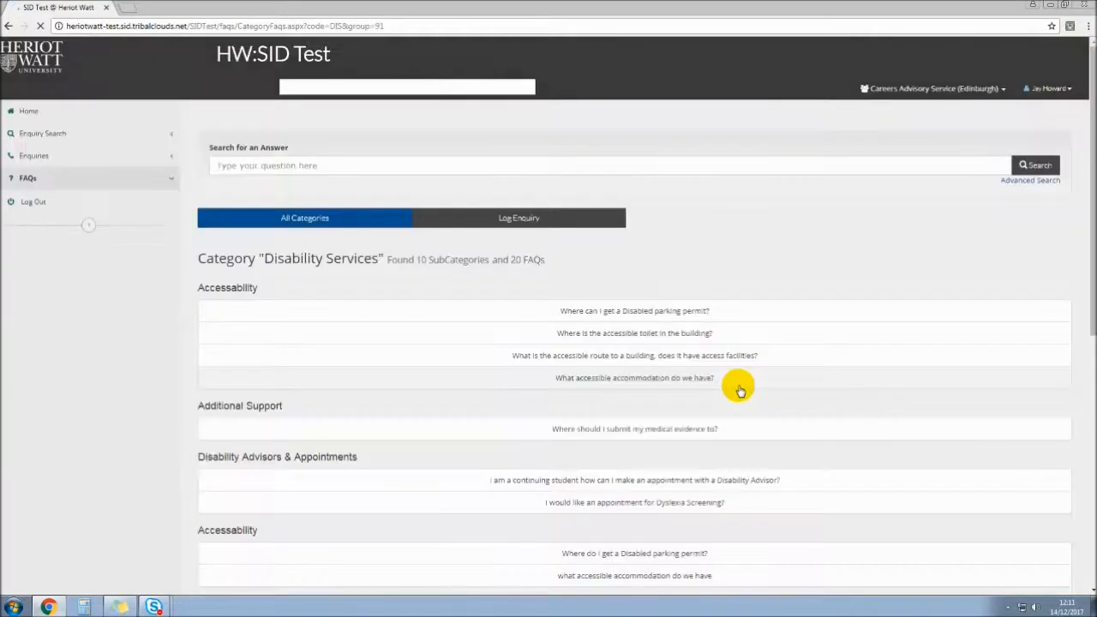
{"action": "left_click", "coordinate": [729, 428]}
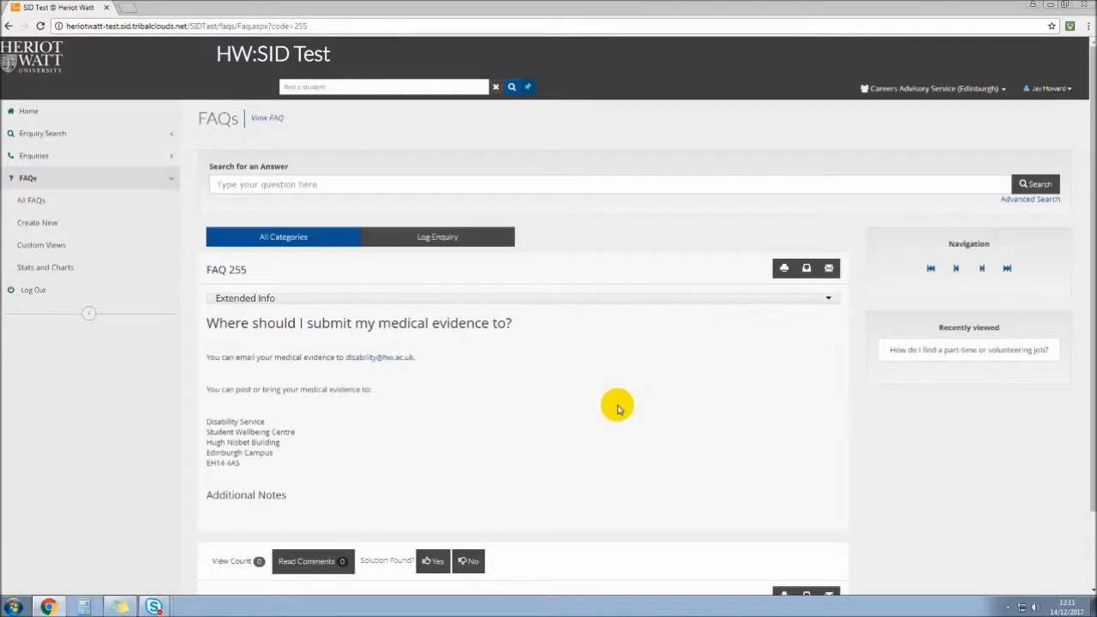
Go back through the Careers category to the FAQ "How do I find a part-time or volunteering job?" and open it for editing.
{"action": "left_click", "coordinate": [279, 242]}
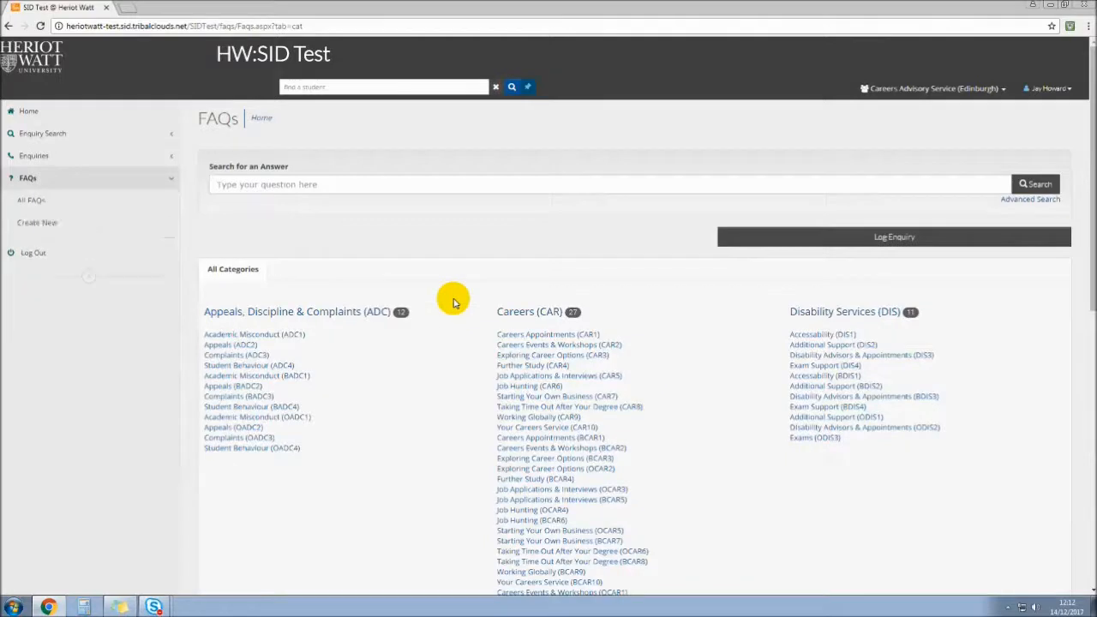
{"action": "left_click", "coordinate": [497, 313]}
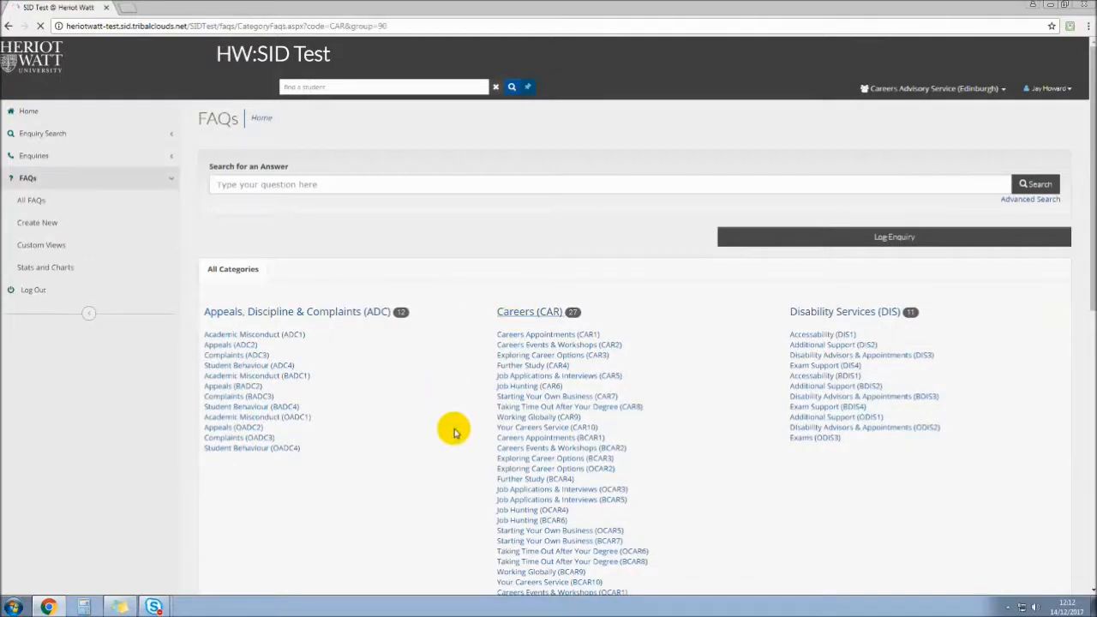
{"action": "scroll", "coordinate": [453, 431], "scroll_direction": "down", "scroll_amount": 3}
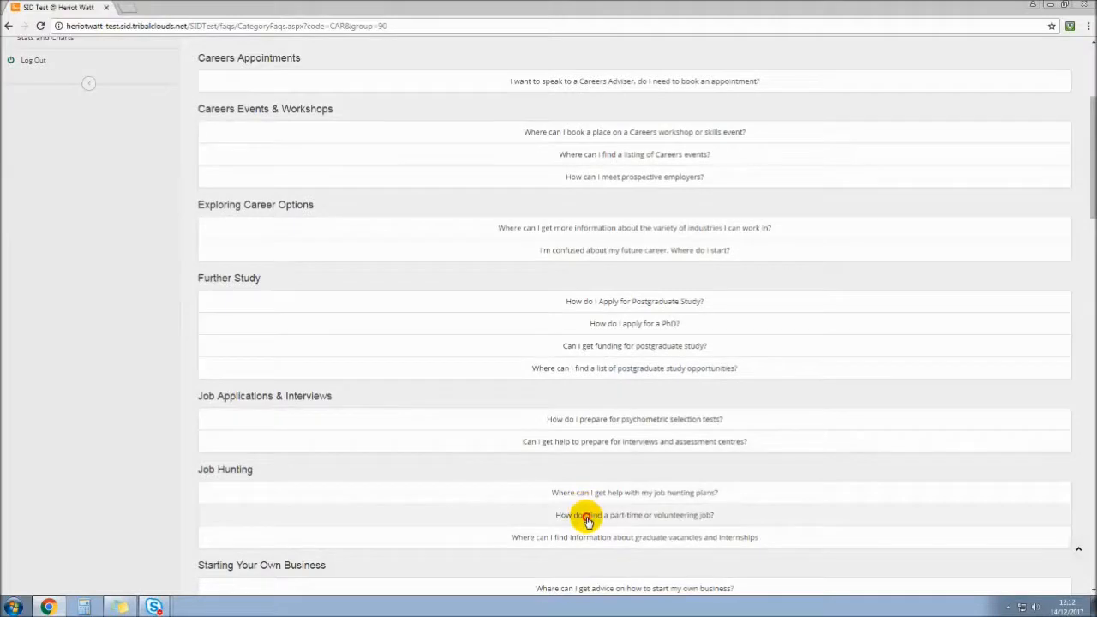
{"action": "left_click", "coordinate": [587, 517]}
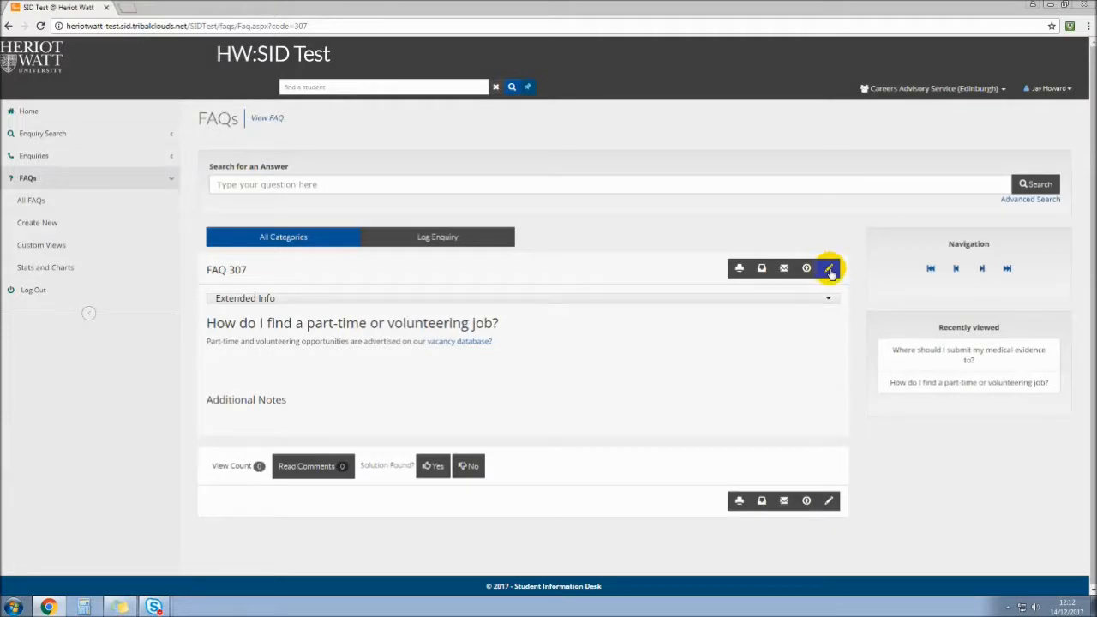
{"action": "left_click", "coordinate": [830, 271]}
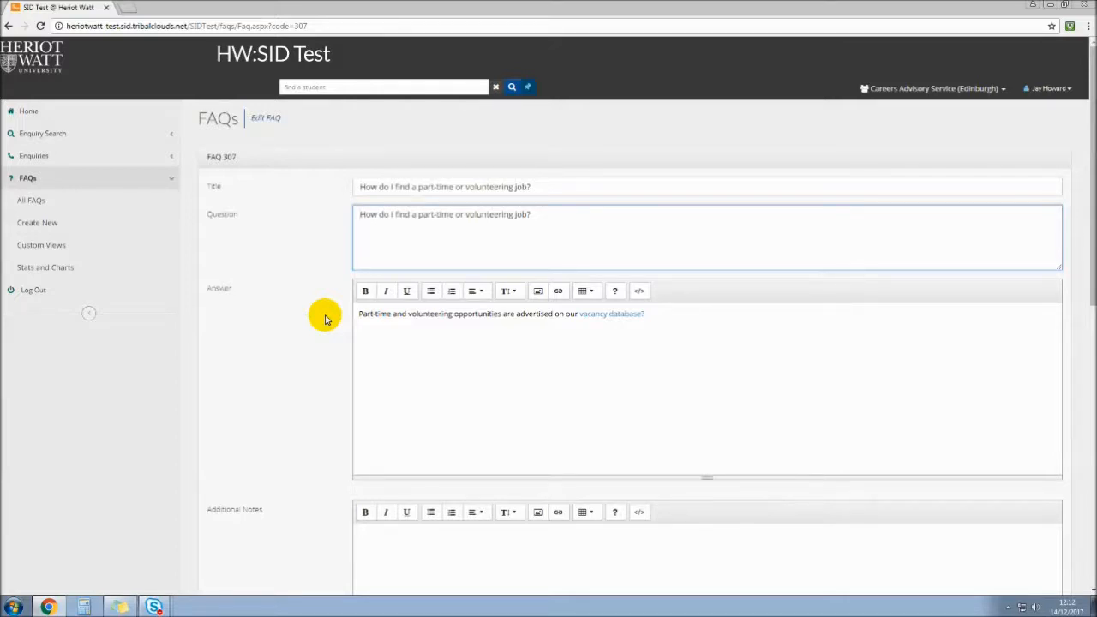
Examine the FAQ's Title and Question fields in the edit form, highlighting the title text.
{"action": "left_click", "coordinate": [433, 186]}
{"action": "left_click", "coordinate": [436, 215]}
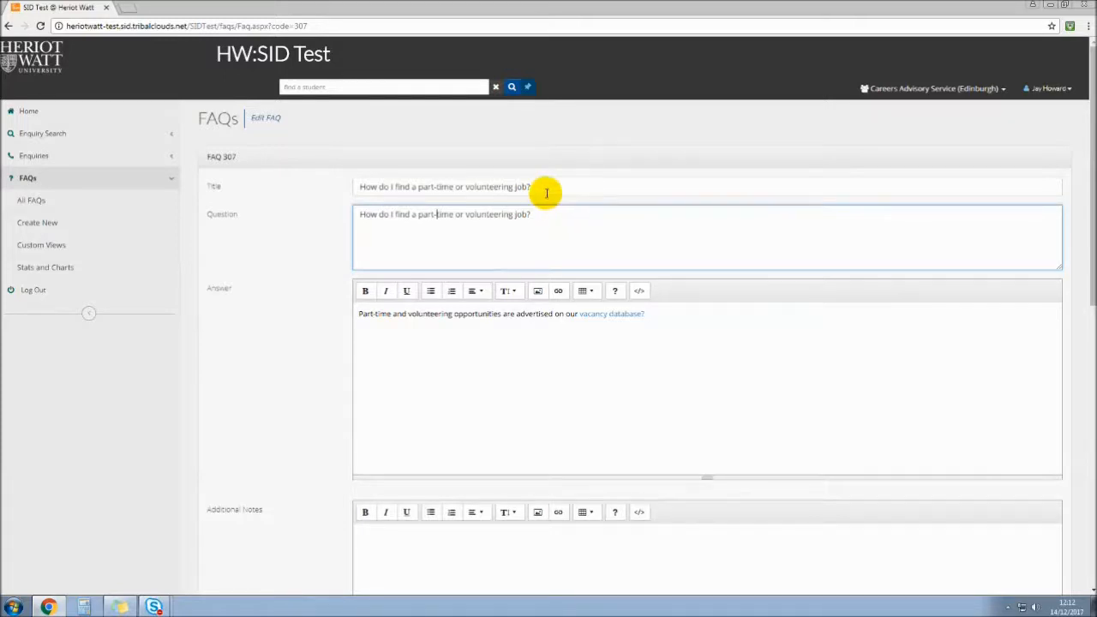
{"action": "left_click_drag", "start_coordinate": [543, 185], "coordinate": [335, 191]}
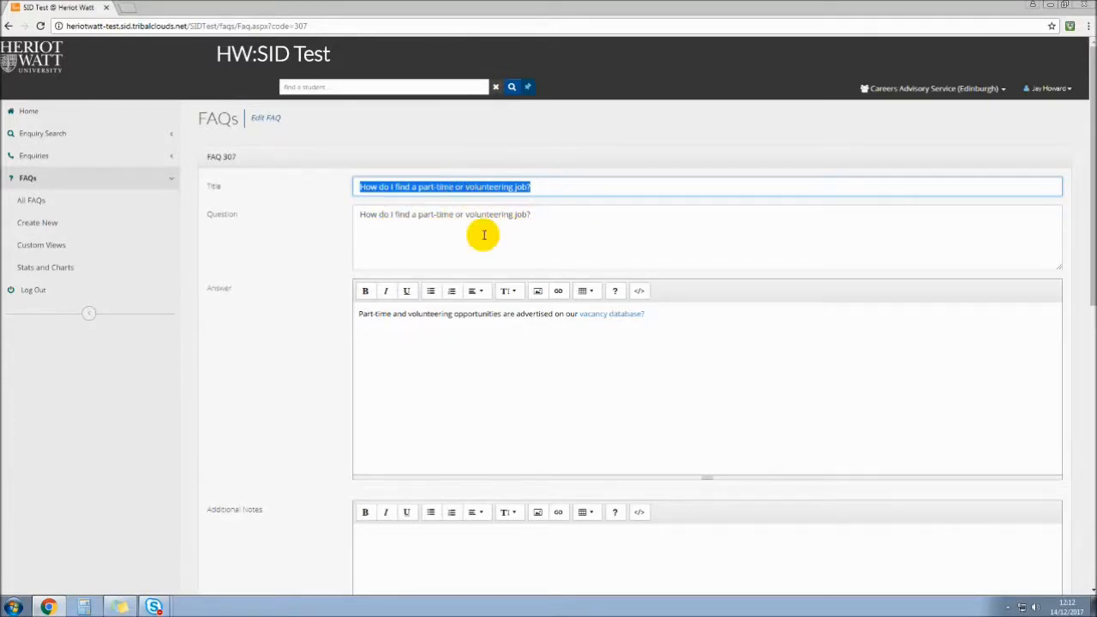
Add the line "More details..." below the FAQ's answer text, then delete that line.
{"action": "left_click", "coordinate": [450, 379]}
{"action": "scroll", "coordinate": [563, 387], "scroll_direction": "down", "scroll_amount": 1}
{"action": "scroll", "coordinate": [563, 388], "scroll_direction": "down", "scroll_amount": 1}
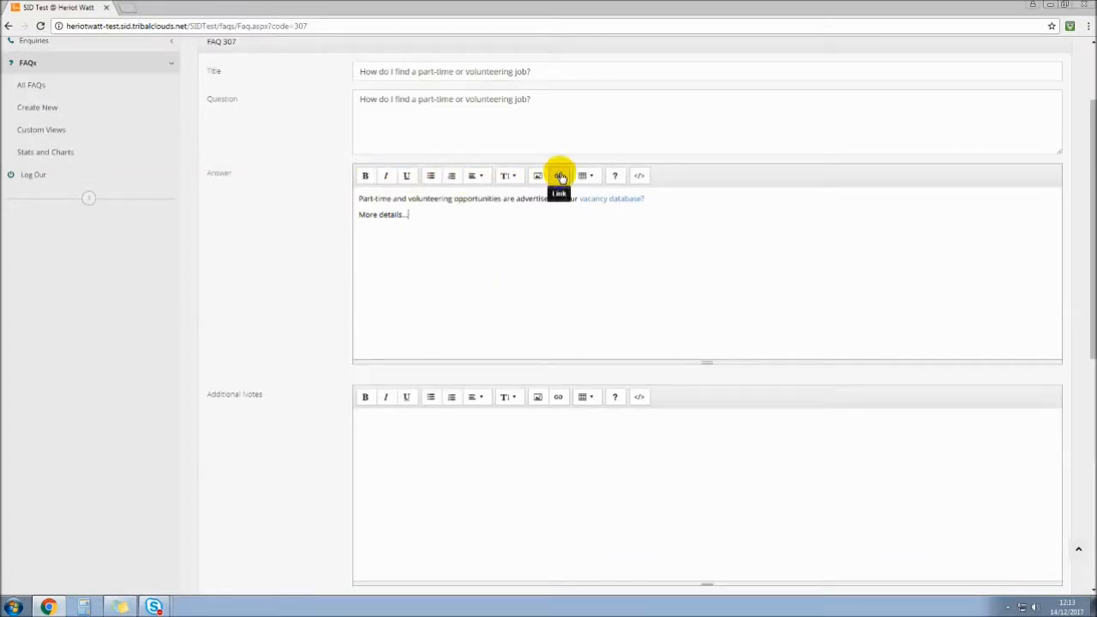
{"action": "left_click_drag", "start_coordinate": [416, 214], "coordinate": [354, 218]}
{"action": "key", "text": "BackSpace"}
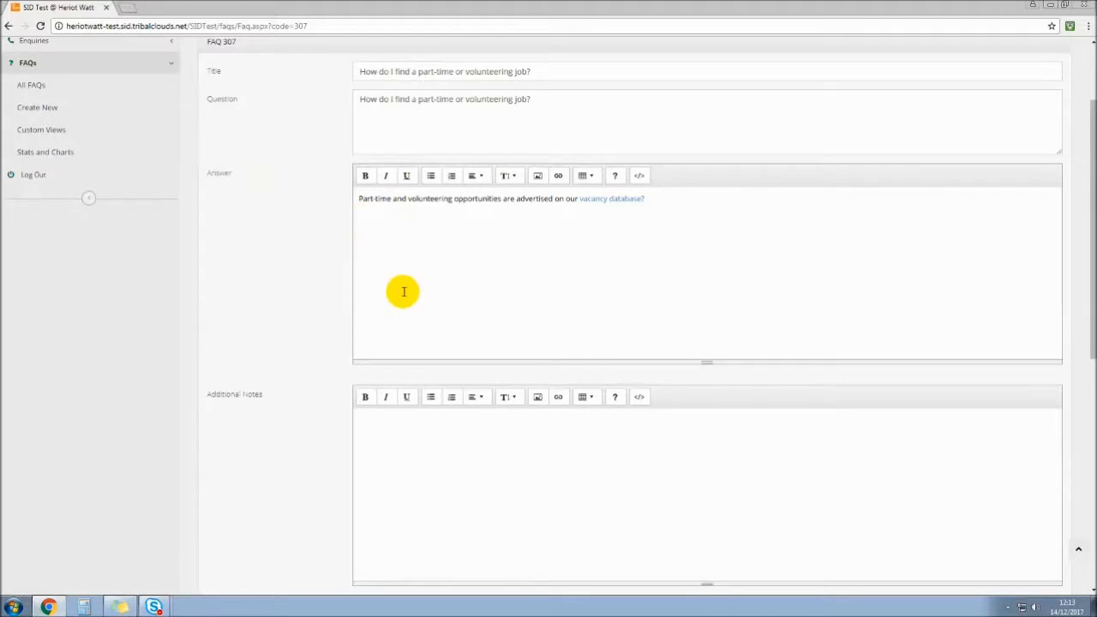
Examine the FAQ's Additional Notes, Category and Courses settings, highlighting the entry in the current category list.
{"action": "scroll", "coordinate": [402, 291], "scroll_direction": "down", "scroll_amount": 3}
{"action": "left_click", "coordinate": [393, 210]}
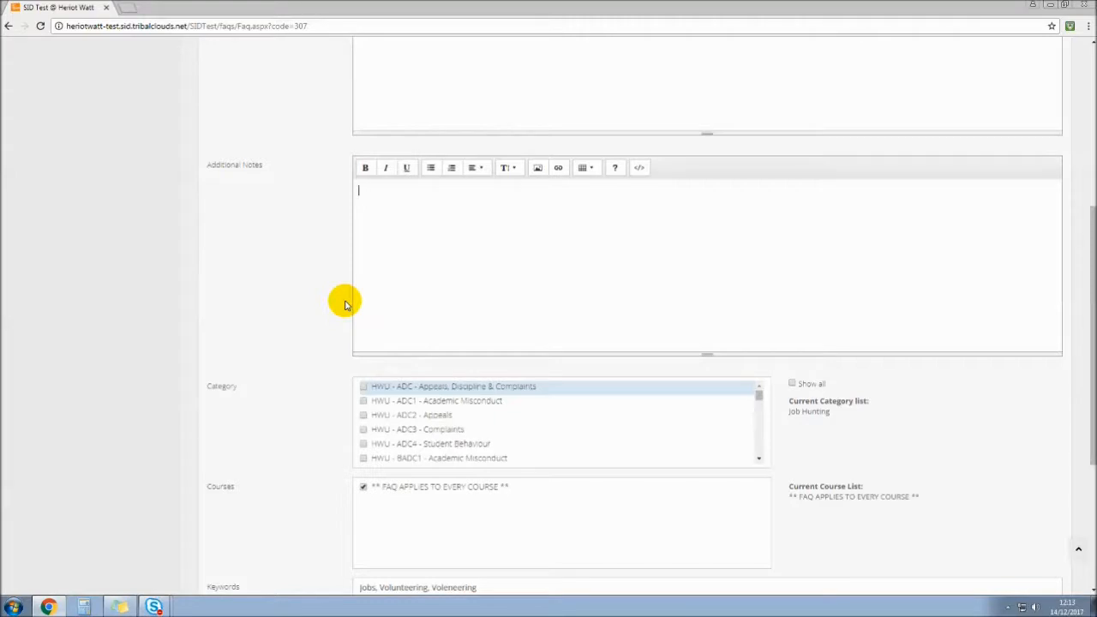
{"action": "scroll", "coordinate": [261, 295], "scroll_direction": "down", "scroll_amount": 2}
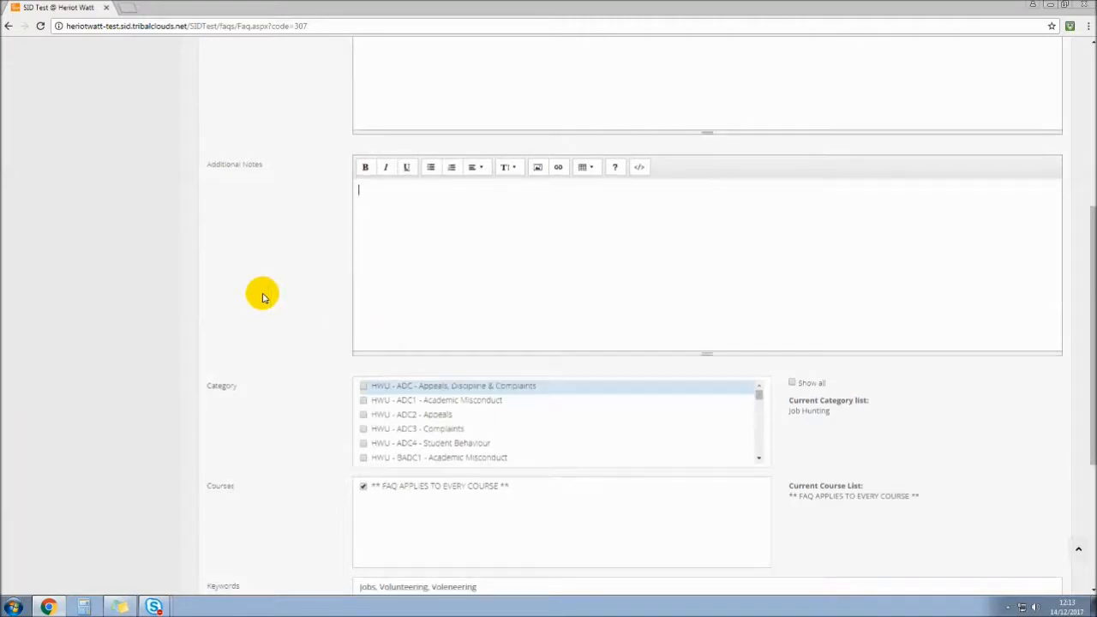
{"action": "scroll", "coordinate": [263, 297], "scroll_direction": "down", "scroll_amount": 1}
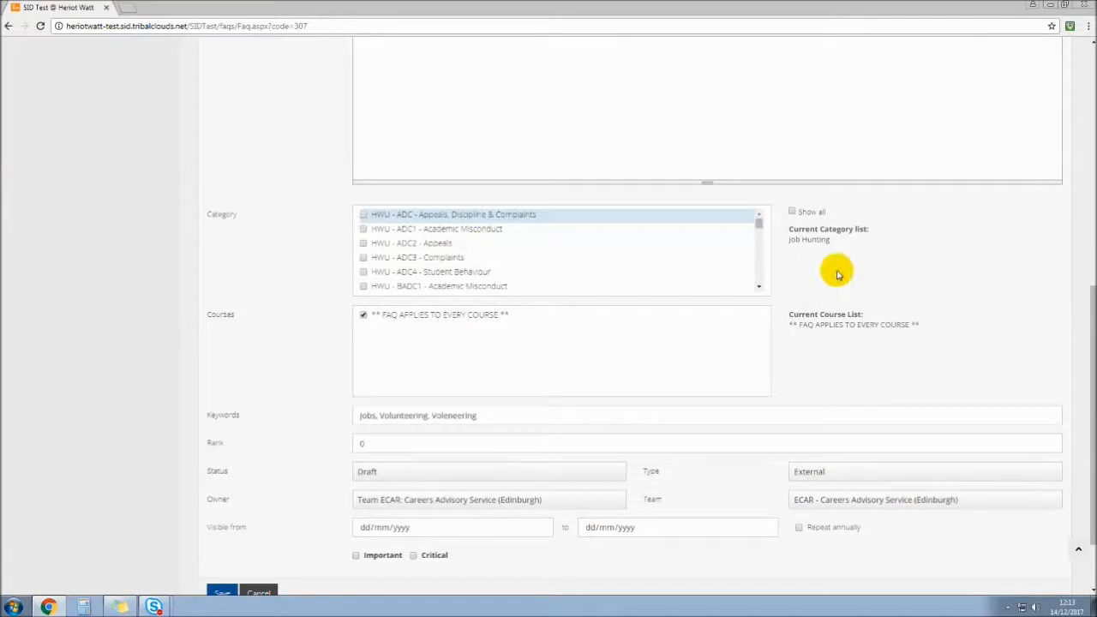
{"action": "left_click_drag", "start_coordinate": [757, 220], "coordinate": [759, 227]}
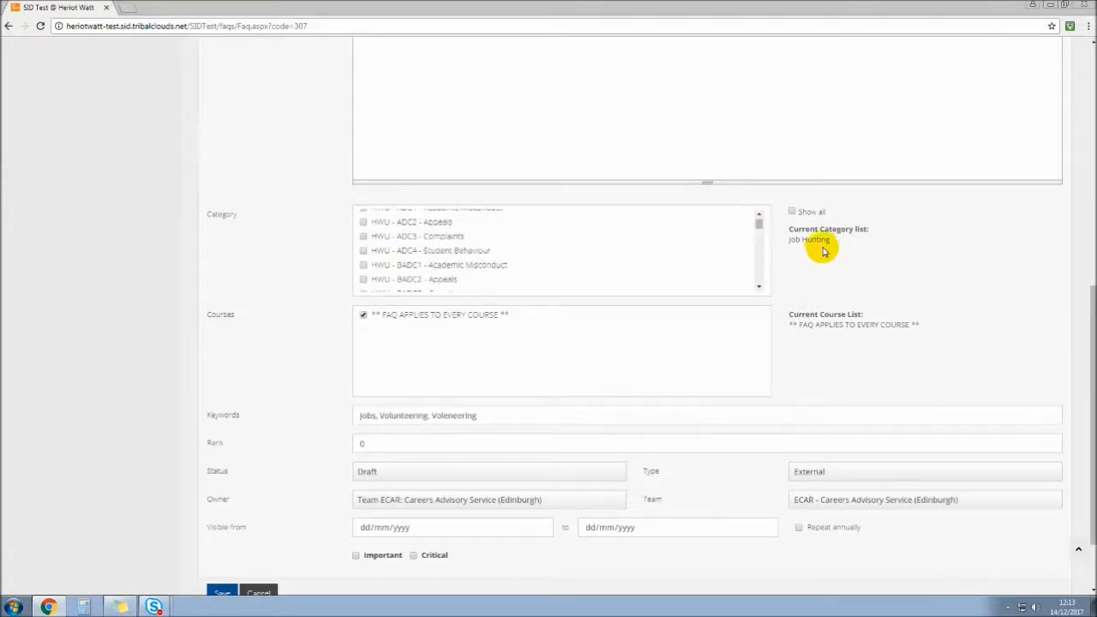
{"action": "left_click_drag", "start_coordinate": [843, 238], "coordinate": [789, 242]}
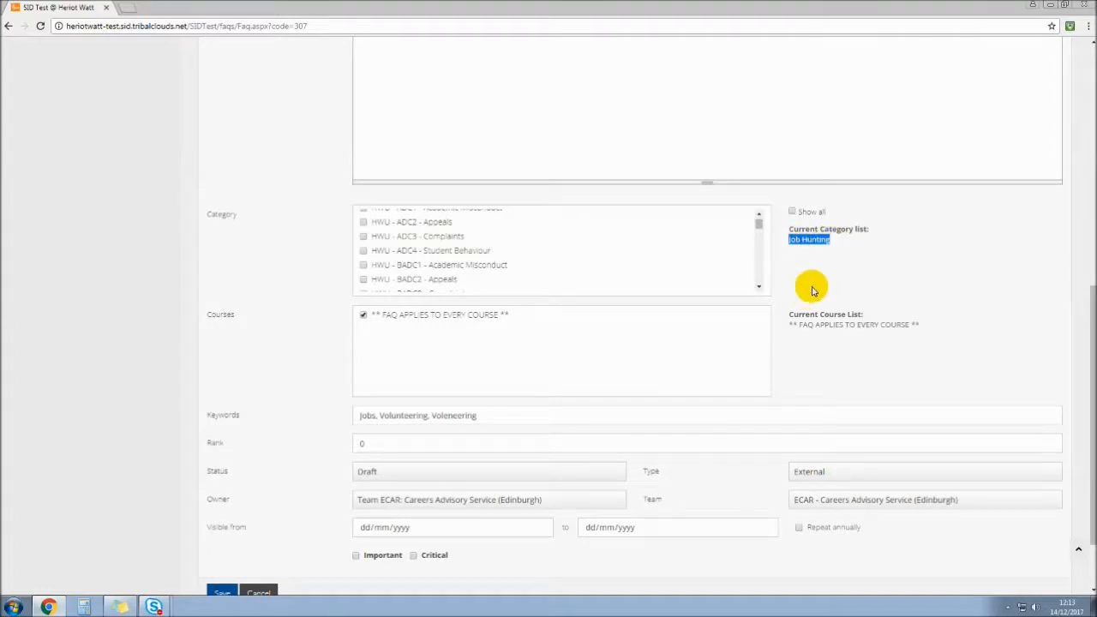
{"action": "scroll", "coordinate": [940, 260], "scroll_direction": "down", "scroll_amount": 1}
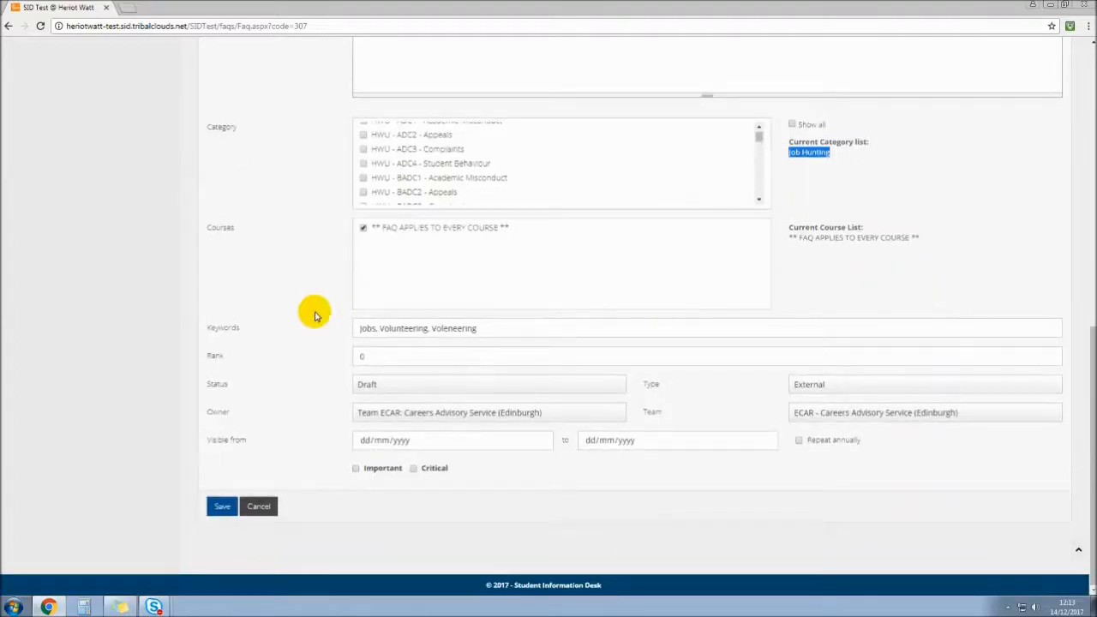
Check the FAQ's Keywords field and the available Status options, leaving the status unchanged.
{"action": "left_click", "coordinate": [489, 327]}
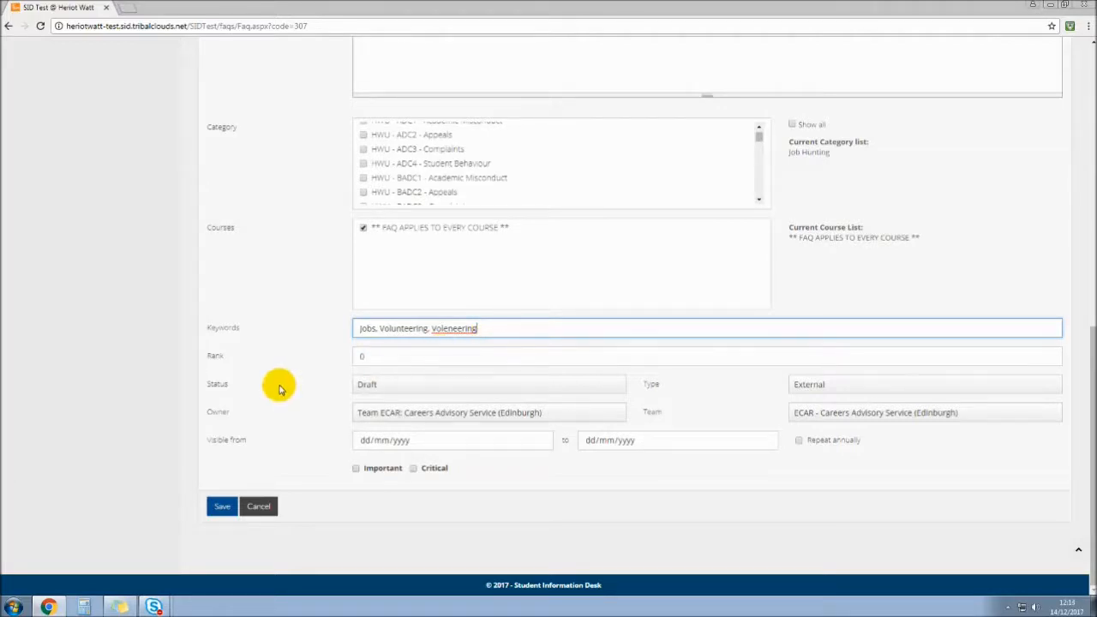
{"action": "left_click", "coordinate": [398, 386]}
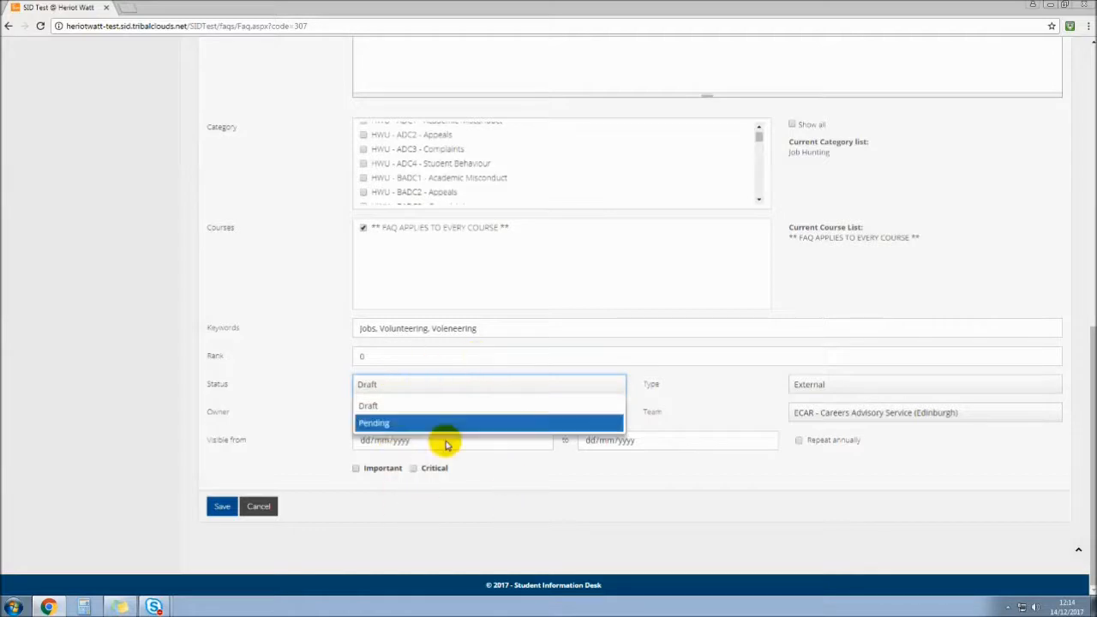
{"action": "left_click", "coordinate": [578, 477]}
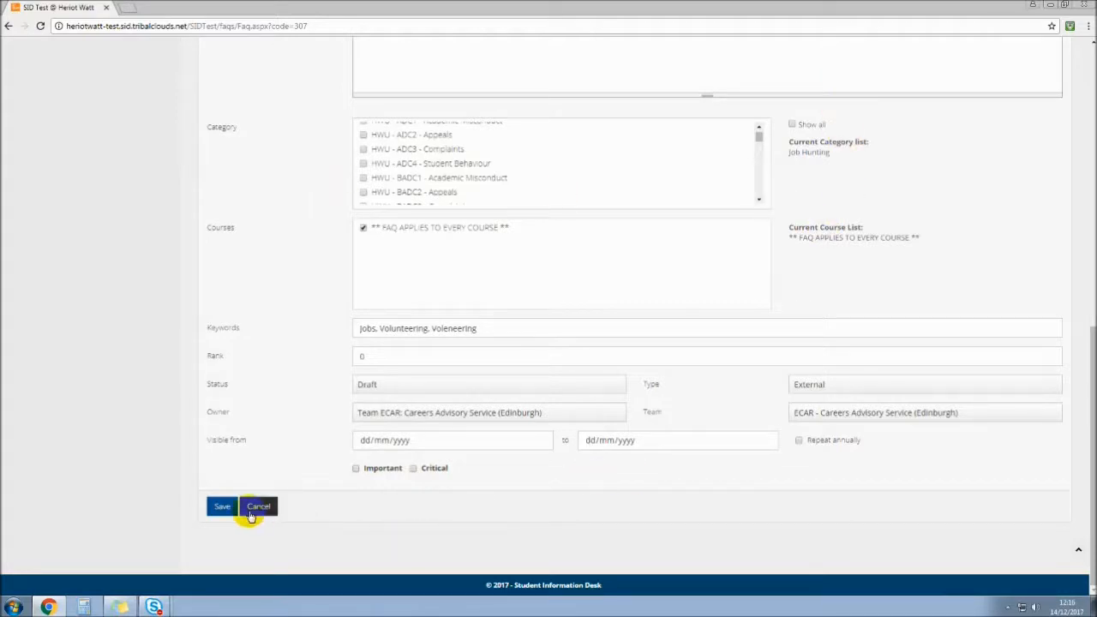
Review the remaining settings at the end of the FAQ edit form and cancel the edit without saving.
{"action": "scroll", "coordinate": [595, 514], "scroll_direction": "up", "scroll_amount": 7}
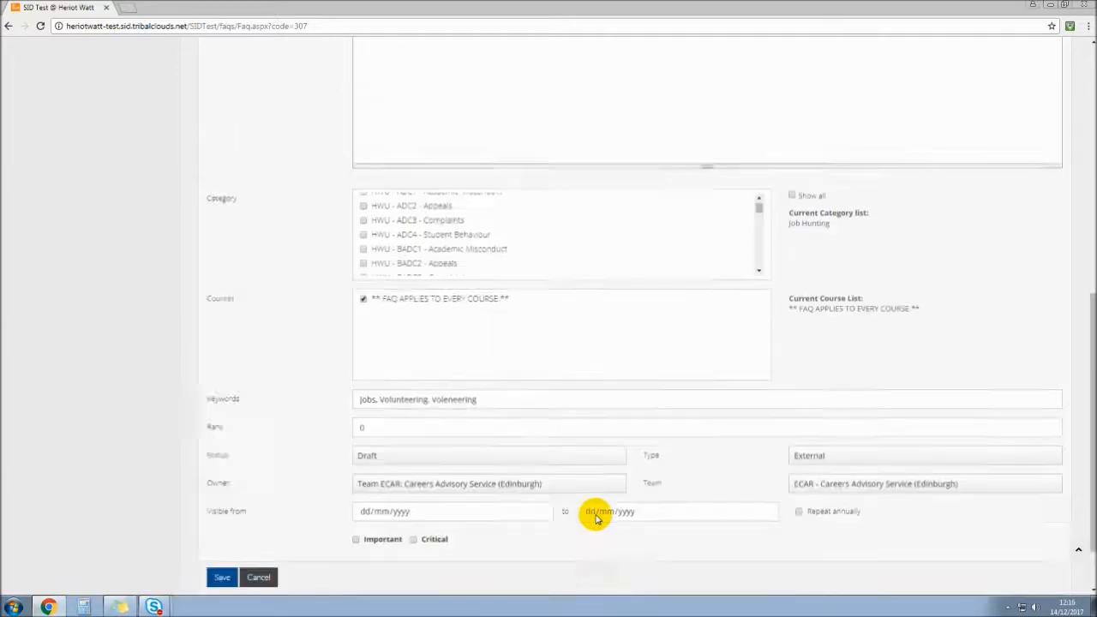
{"action": "scroll", "coordinate": [595, 514], "scroll_direction": "down", "scroll_amount": 8}
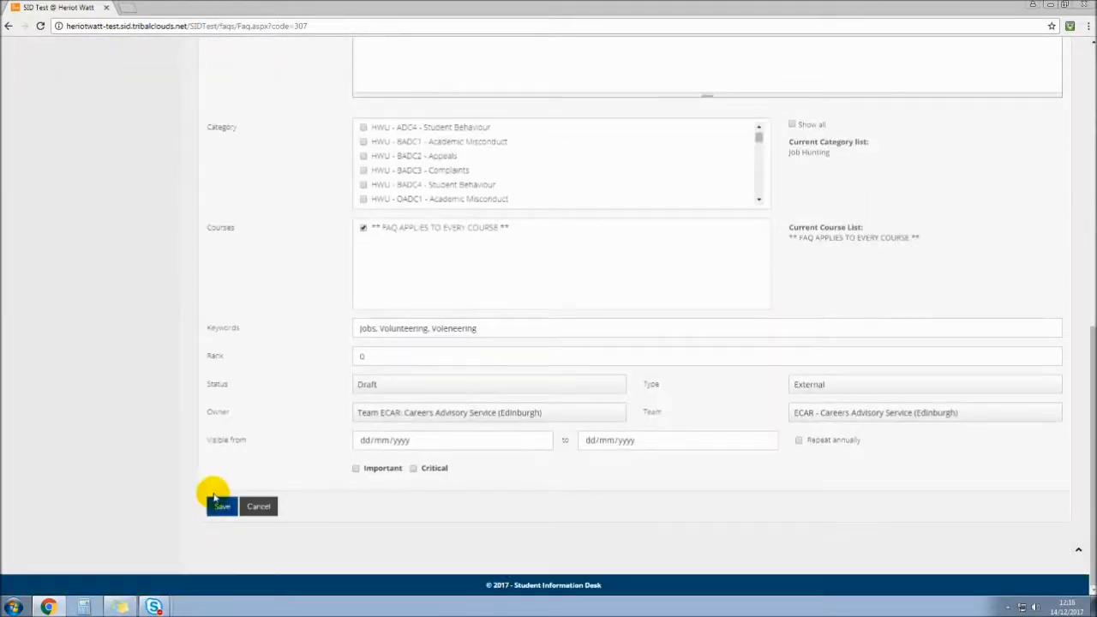
{"action": "left_click", "coordinate": [258, 507]}
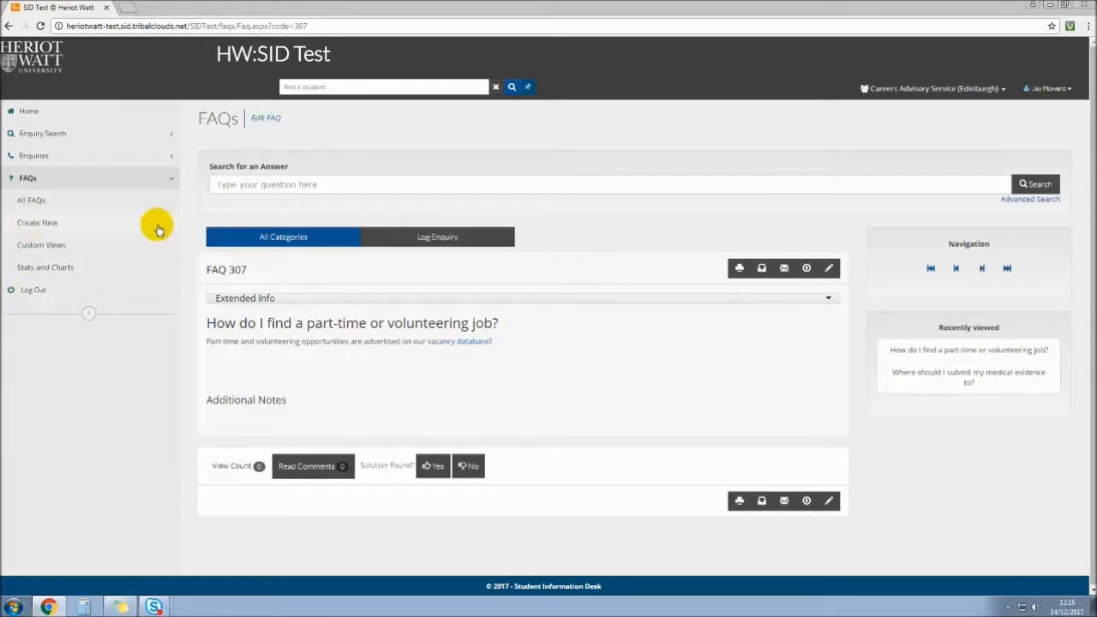
Open a blank form for a new FAQ and examine its fields from Title to Courses.
{"action": "left_click", "coordinate": [49, 223]}
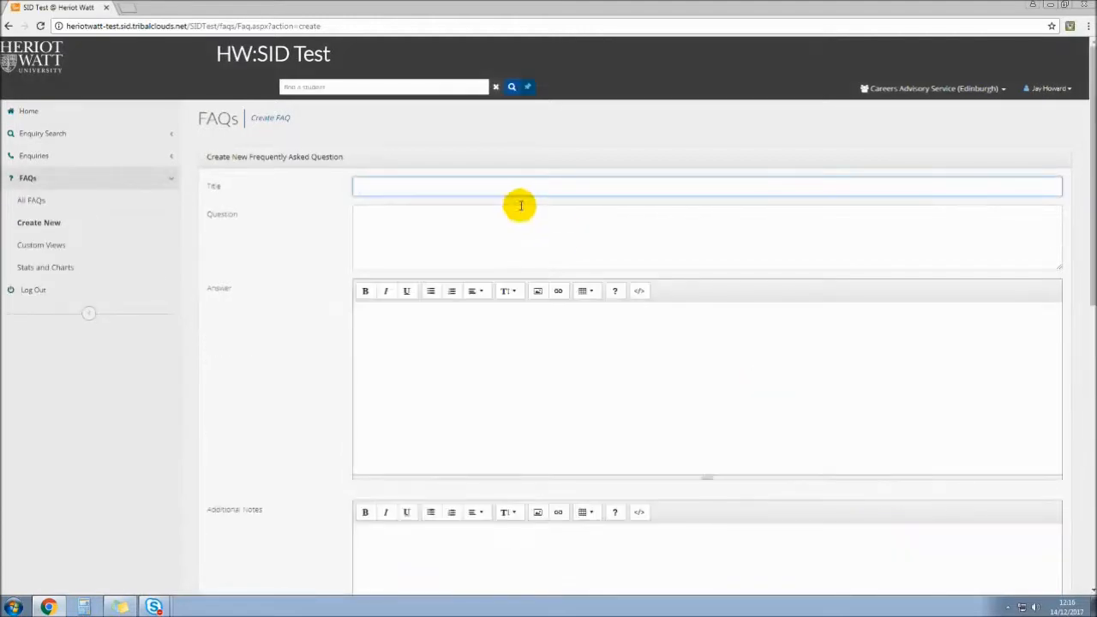
{"action": "scroll", "coordinate": [306, 502], "scroll_direction": "down", "scroll_amount": 2}
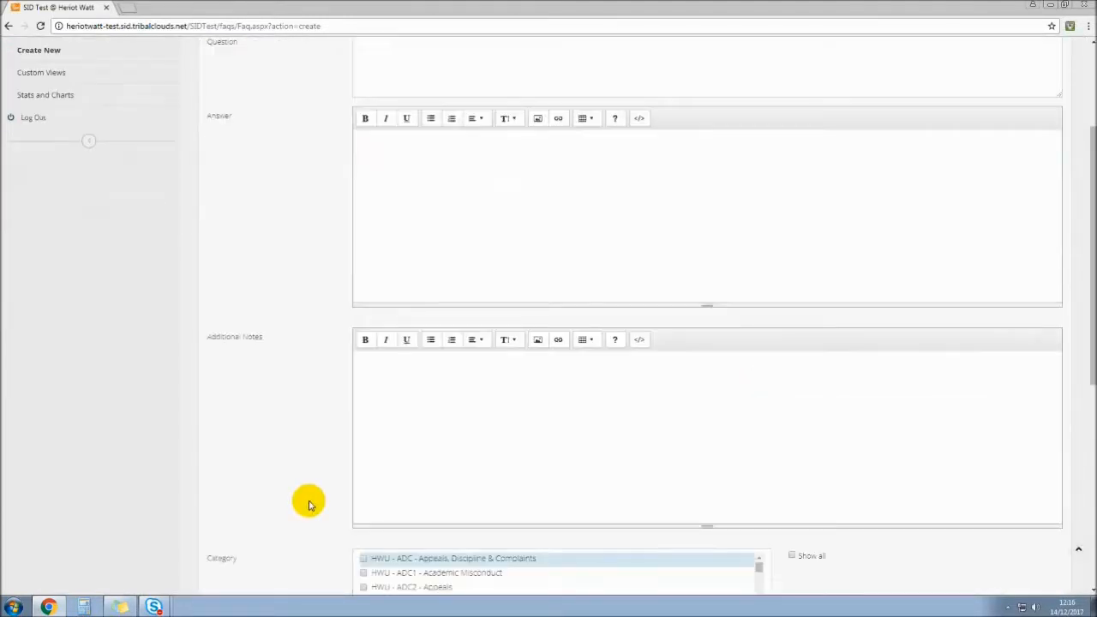
{"action": "scroll", "coordinate": [309, 504], "scroll_direction": "up", "scroll_amount": 2}
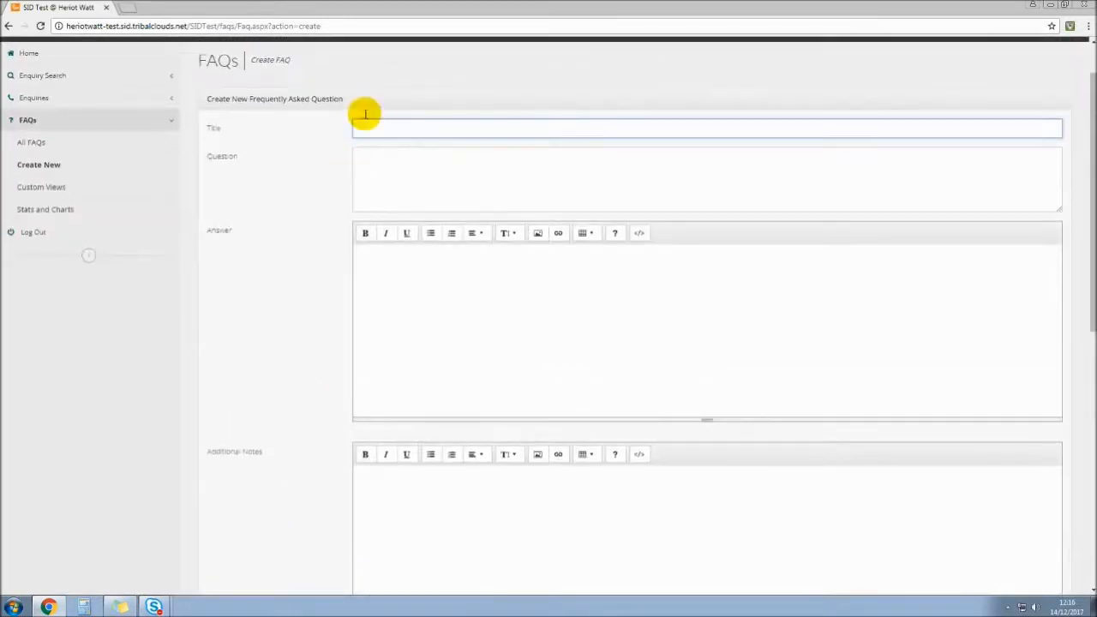
{"action": "scroll", "coordinate": [399, 314], "scroll_direction": "down", "scroll_amount": 3}
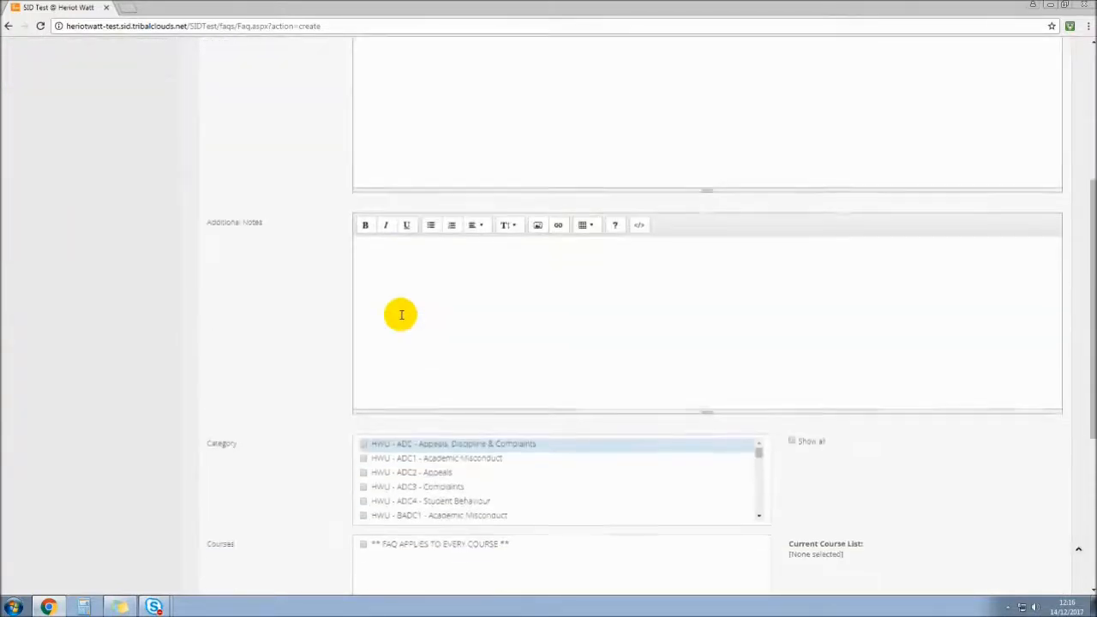
{"action": "scroll", "coordinate": [401, 315], "scroll_direction": "down", "scroll_amount": 3}
{"action": "scroll", "coordinate": [416, 311], "scroll_direction": "down", "scroll_amount": 2}
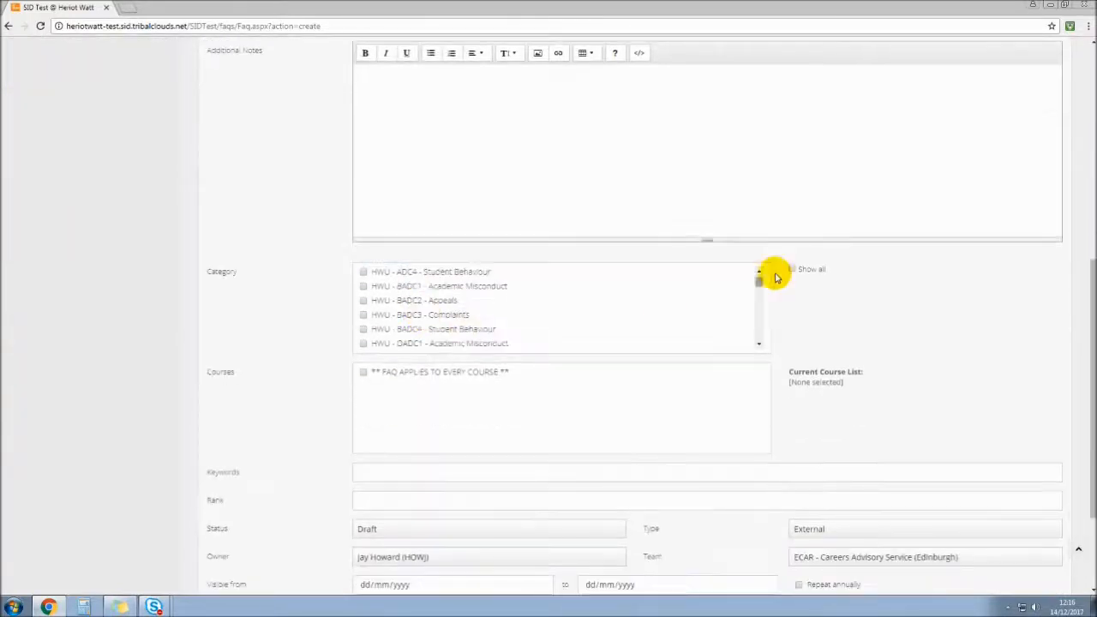
{"action": "scroll", "coordinate": [922, 292], "scroll_direction": "down", "scroll_amount": 2}
Check the new FAQ form's Keywords and Status fields, and cancel the form without saving.
{"action": "left_click", "coordinate": [775, 333]}
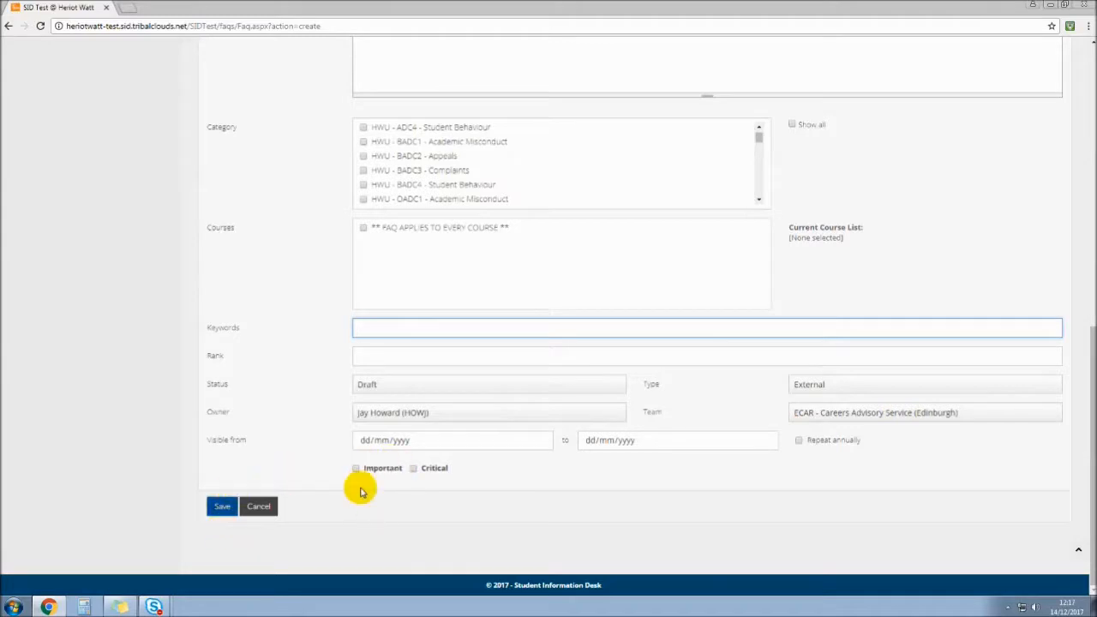
{"action": "left_click", "coordinate": [419, 384]}
{"action": "left_click", "coordinate": [283, 388]}
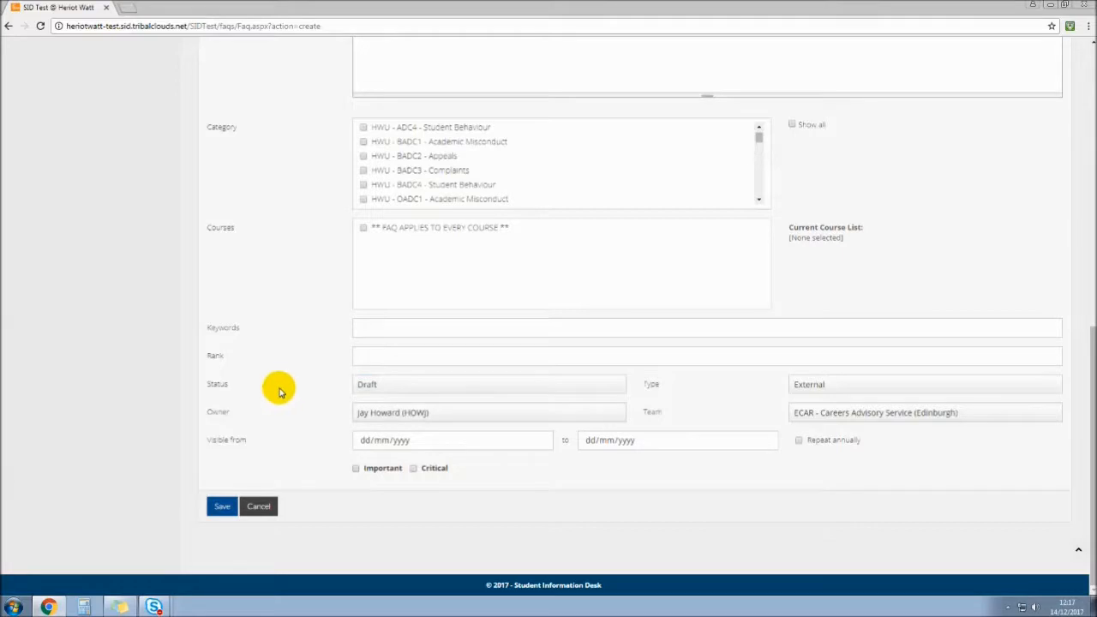
{"action": "left_click", "coordinate": [259, 509]}
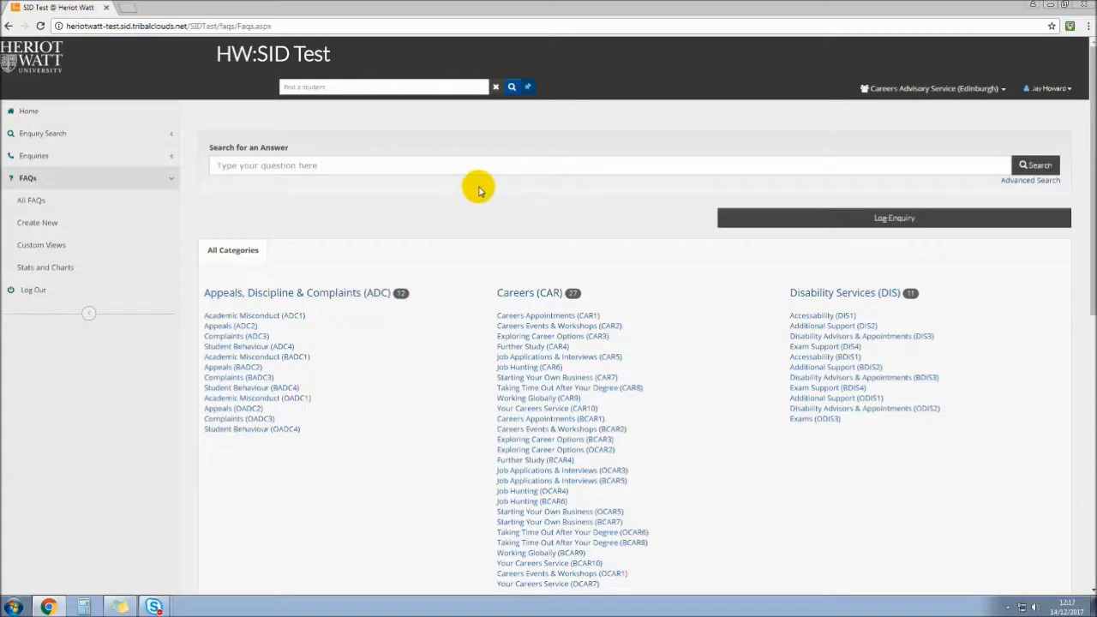
Run an advanced FAQ search for the title word "jobs", with title matching set to Each word any order.
{"action": "left_click", "coordinate": [1041, 181]}
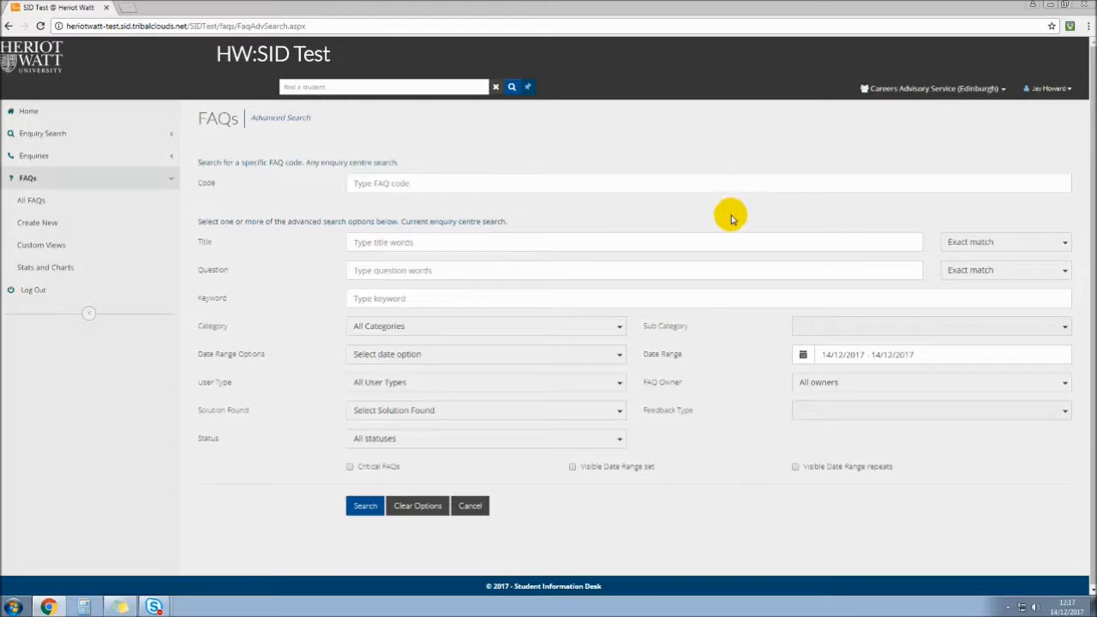
{"action": "left_click", "coordinate": [460, 183]}
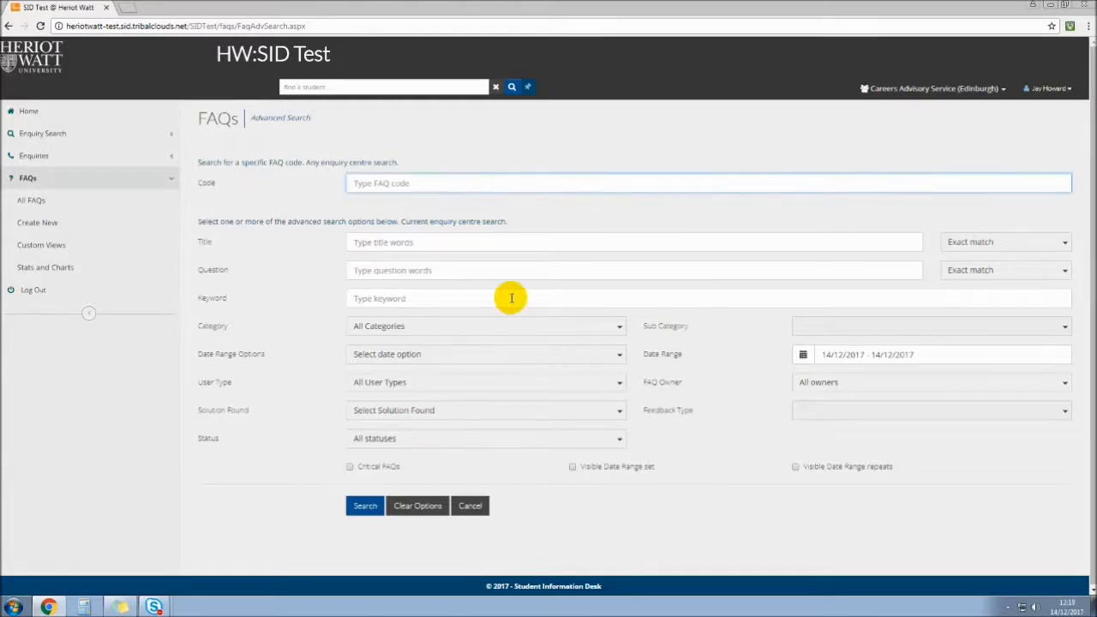
{"action": "left_click", "coordinate": [491, 244]}
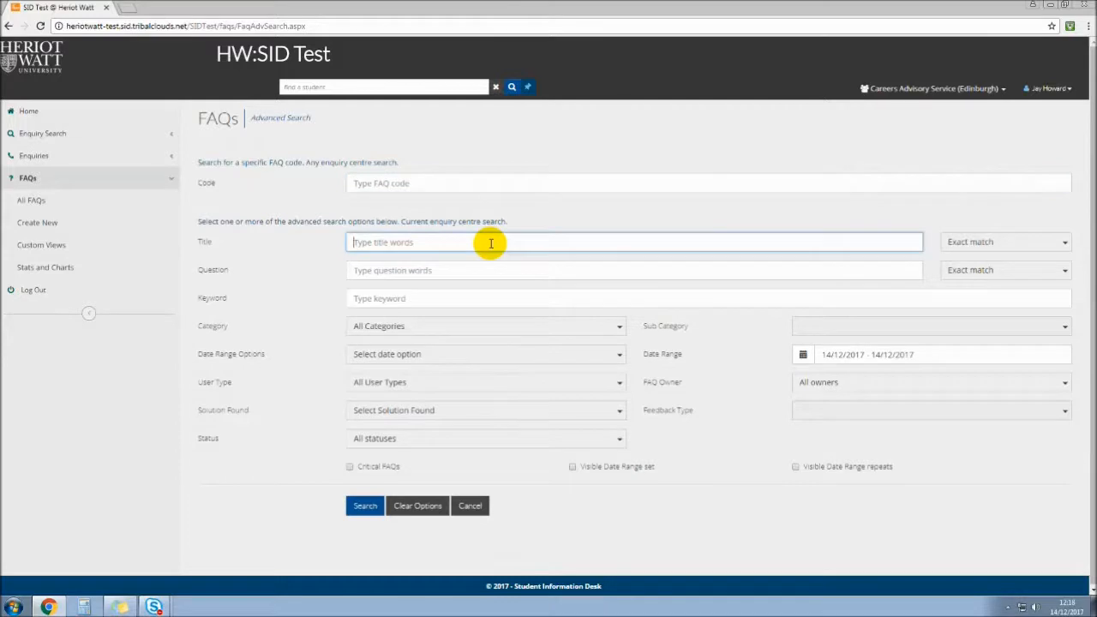
{"action": "left_click", "coordinate": [1039, 242]}
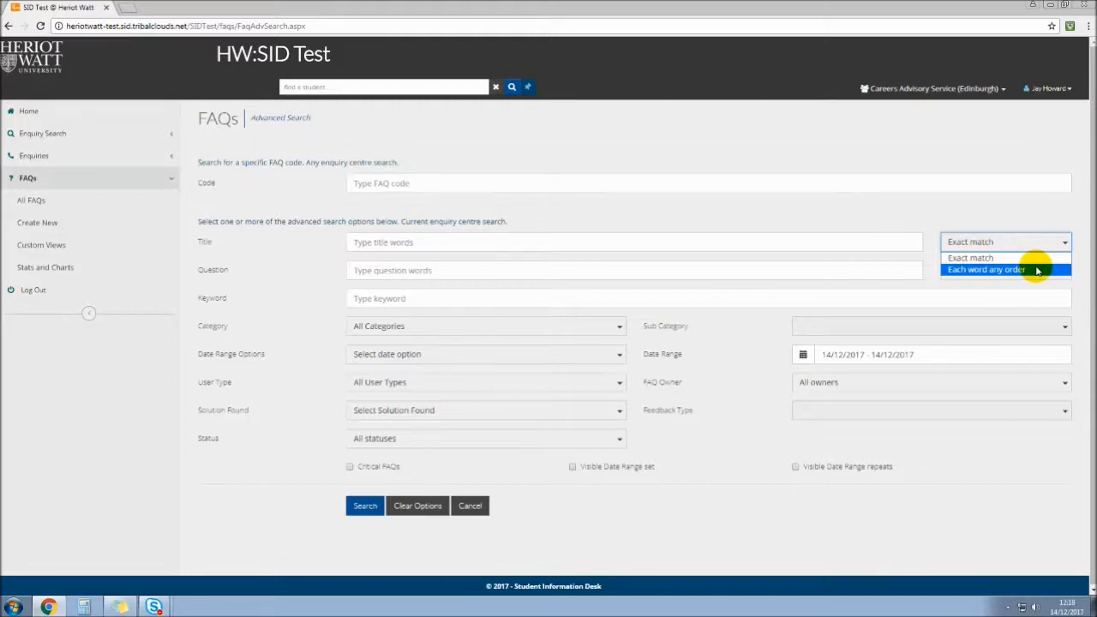
{"action": "left_click", "coordinate": [1036, 271]}
{"action": "left_click", "coordinate": [665, 241]}
{"action": "type", "text": "jobs"}
{"action": "key", "text": "Return"}
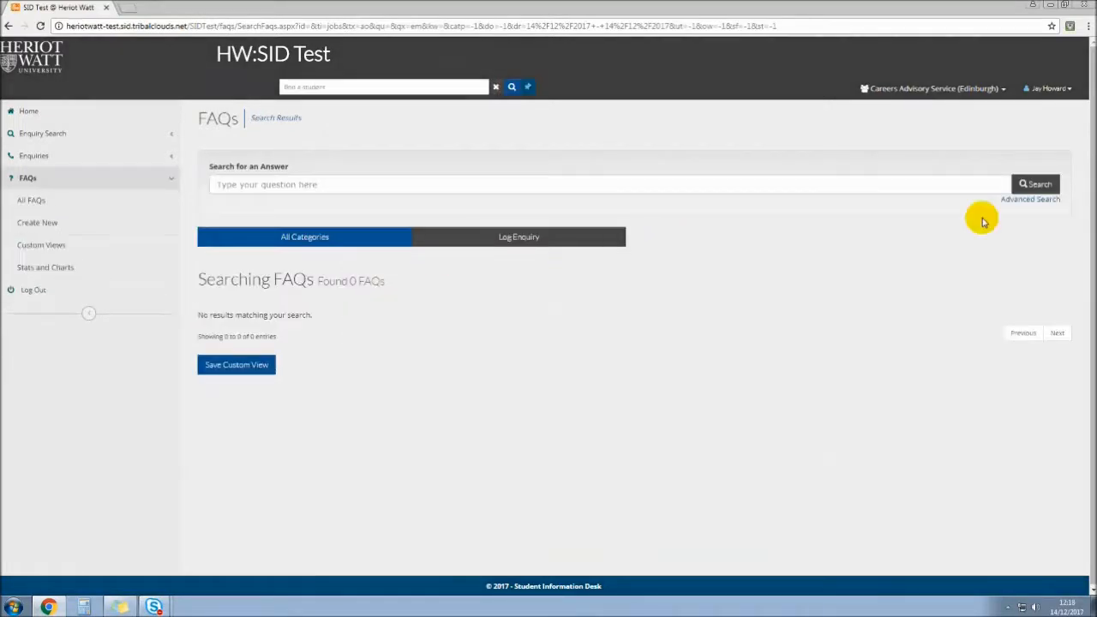
Return to the advanced FAQ search and rerun it with the title word shortened to "job".
{"action": "left_click", "coordinate": [1013, 199]}
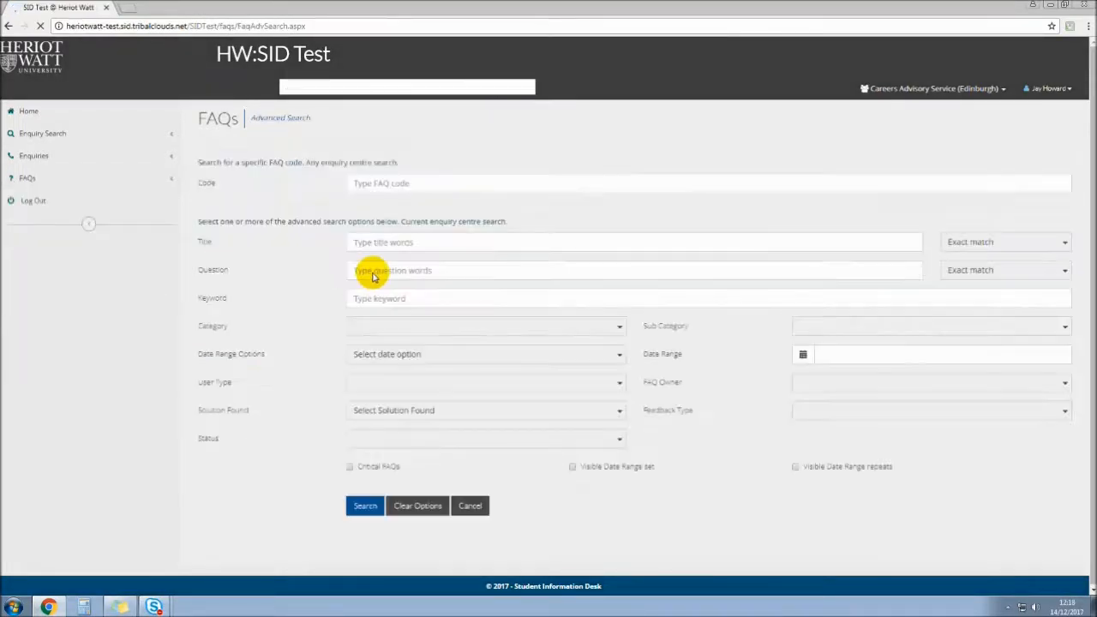
{"action": "left_click", "coordinate": [460, 241]}
{"action": "key", "text": "BackSpace"}
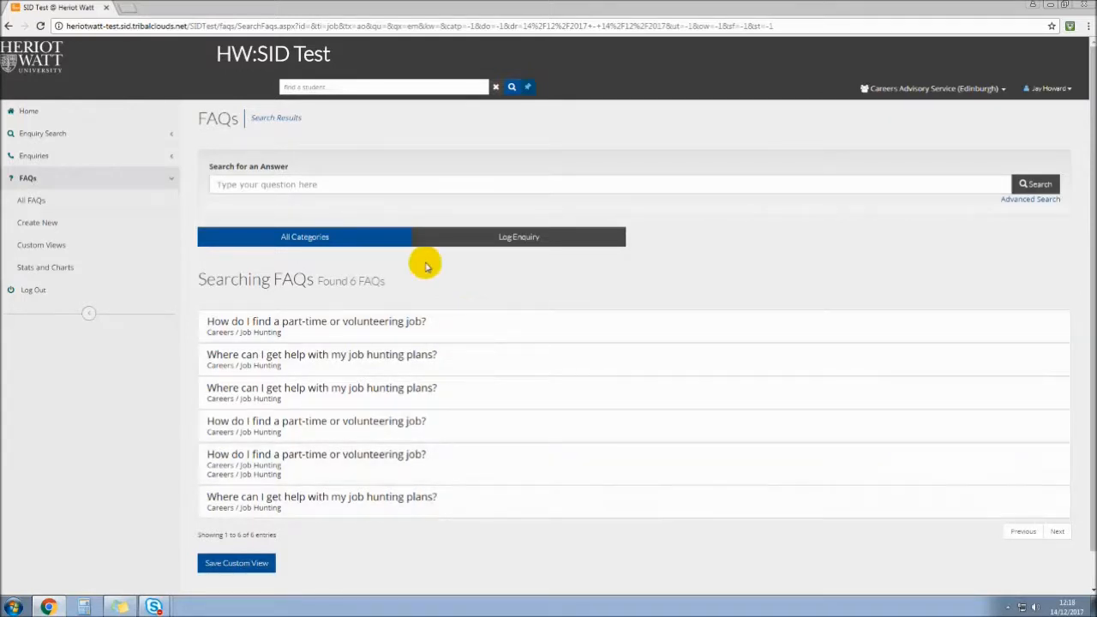
Run an advanced FAQ search with the category Enrolment (ENR) and the title field emptied.
{"action": "left_click", "coordinate": [1029, 198]}
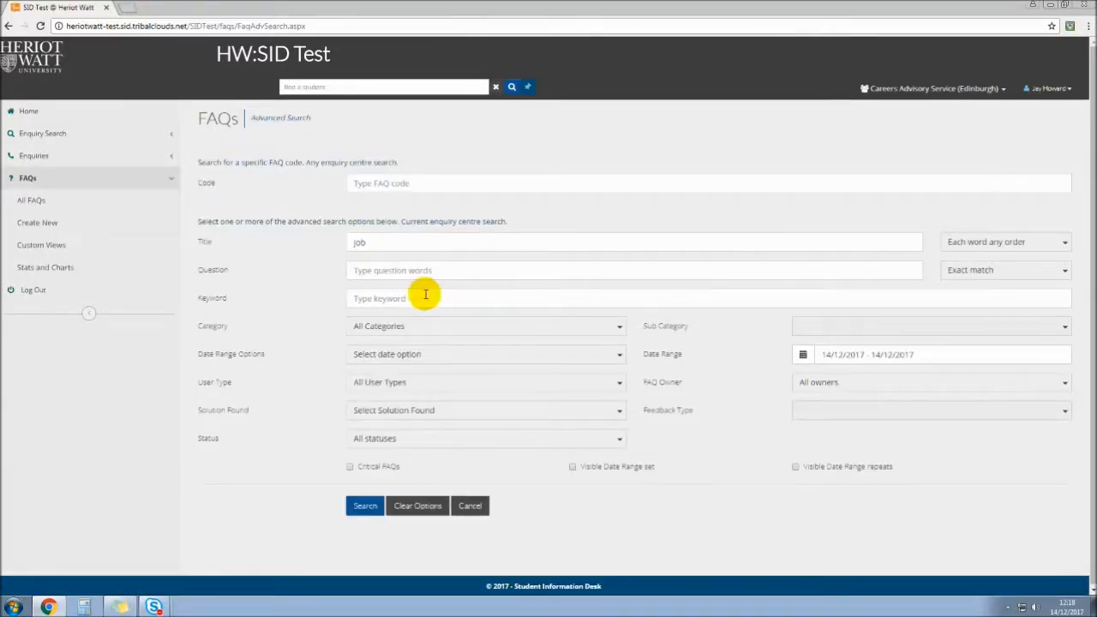
{"action": "left_click", "coordinate": [448, 266]}
{"action": "left_click", "coordinate": [434, 297]}
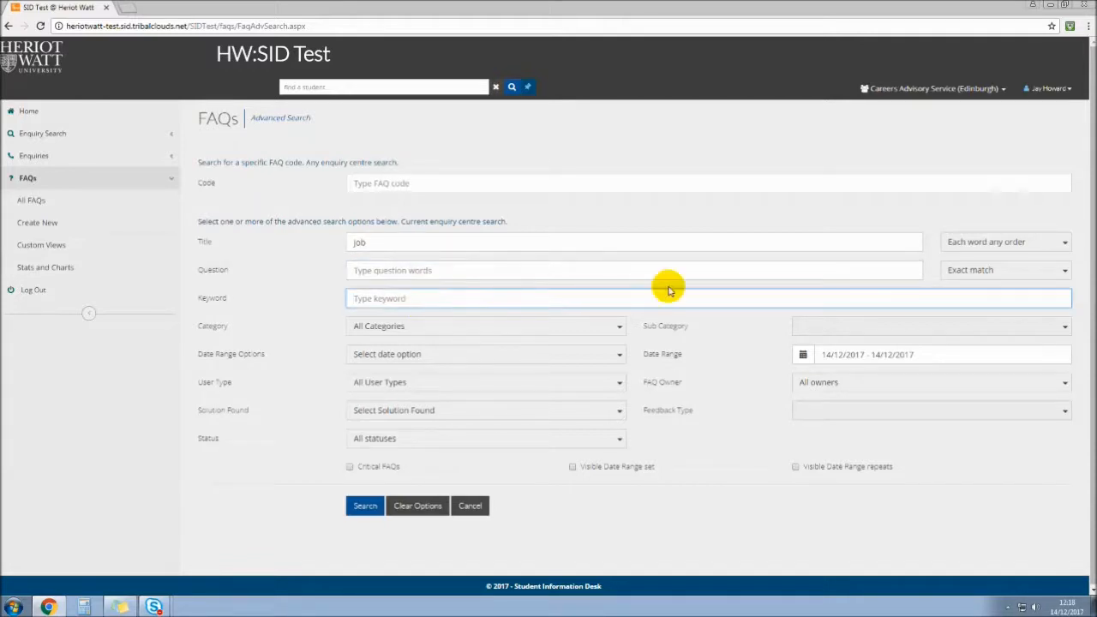
{"action": "left_click", "coordinate": [595, 326]}
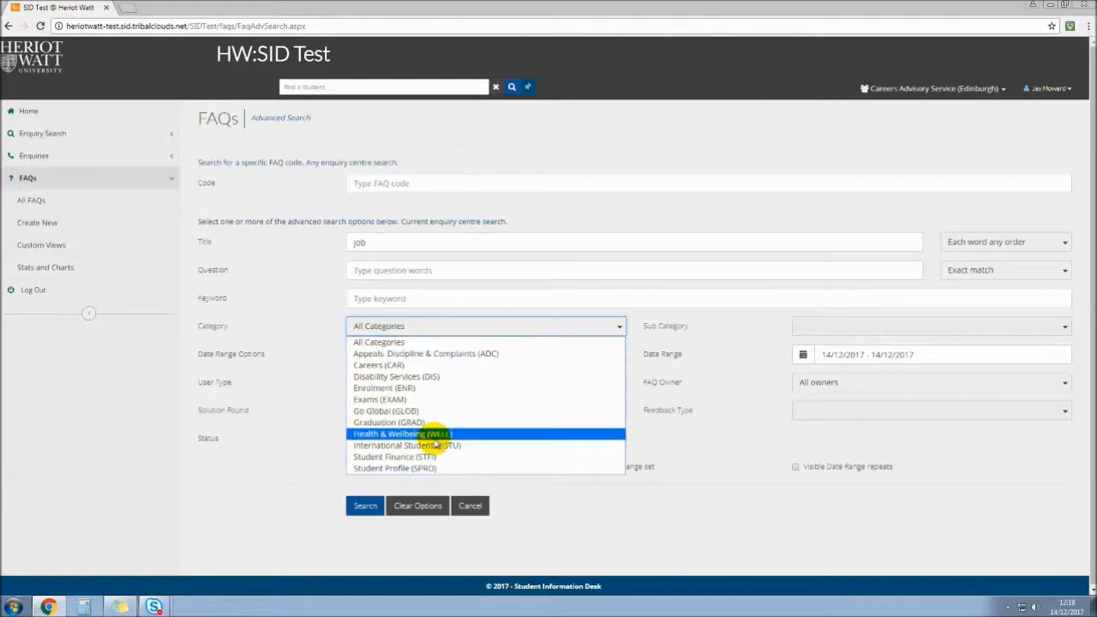
{"action": "left_click", "coordinate": [401, 388]}
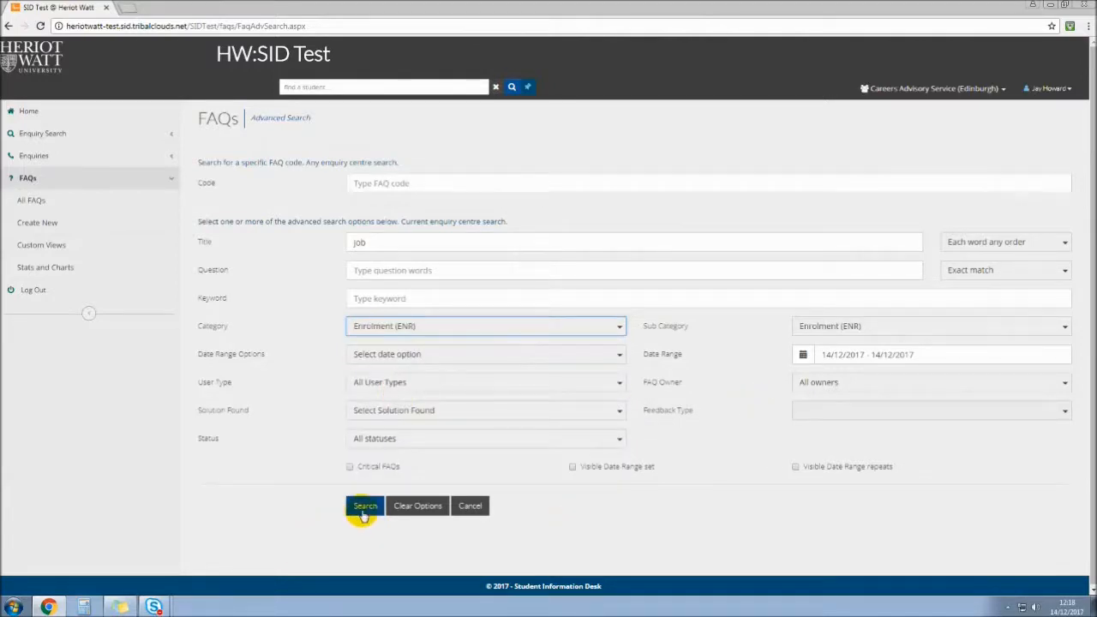
{"action": "left_click_drag", "start_coordinate": [375, 245], "coordinate": [280, 249]}
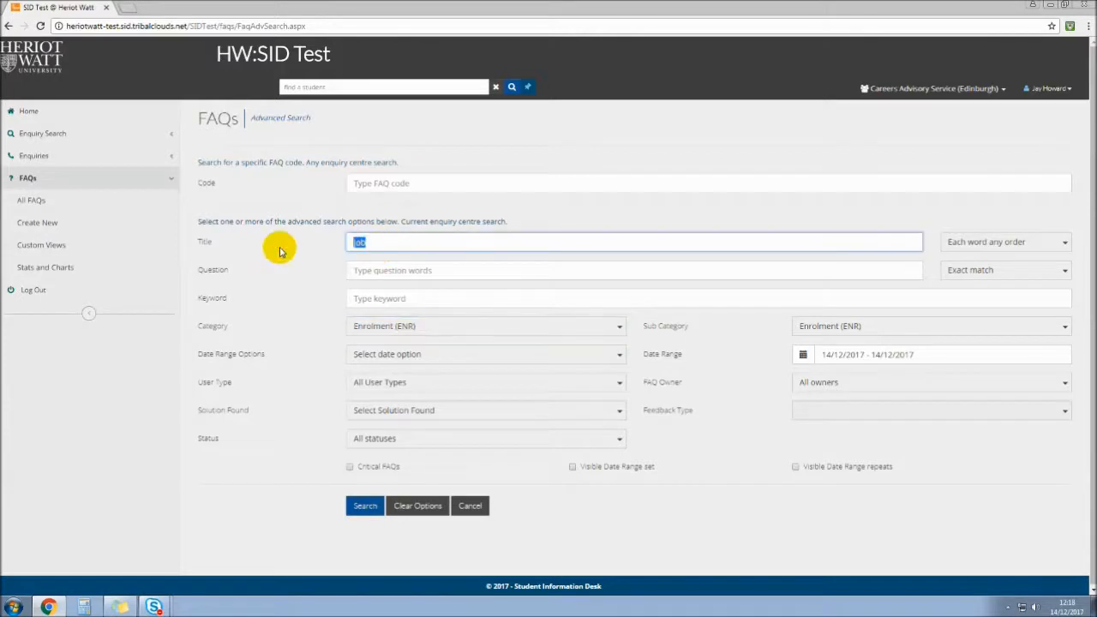
{"action": "key", "text": "BackSpace"}
{"action": "left_click", "coordinate": [363, 506]}
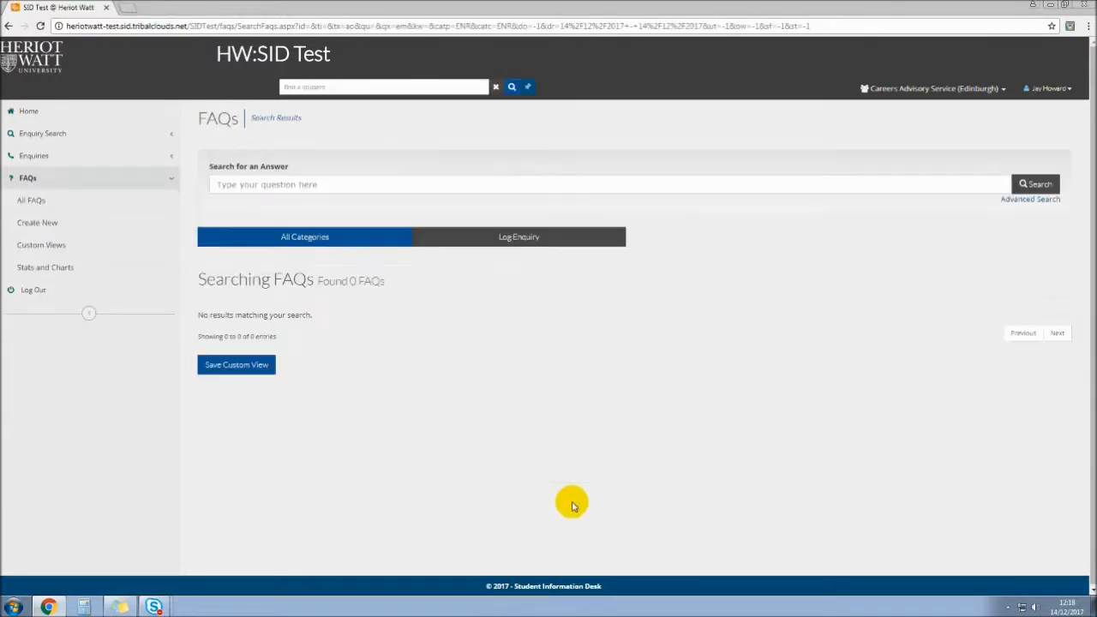
Clear all advanced FAQ search options, and check the available date range options and the date range calendar.
{"action": "left_click", "coordinate": [1049, 199]}
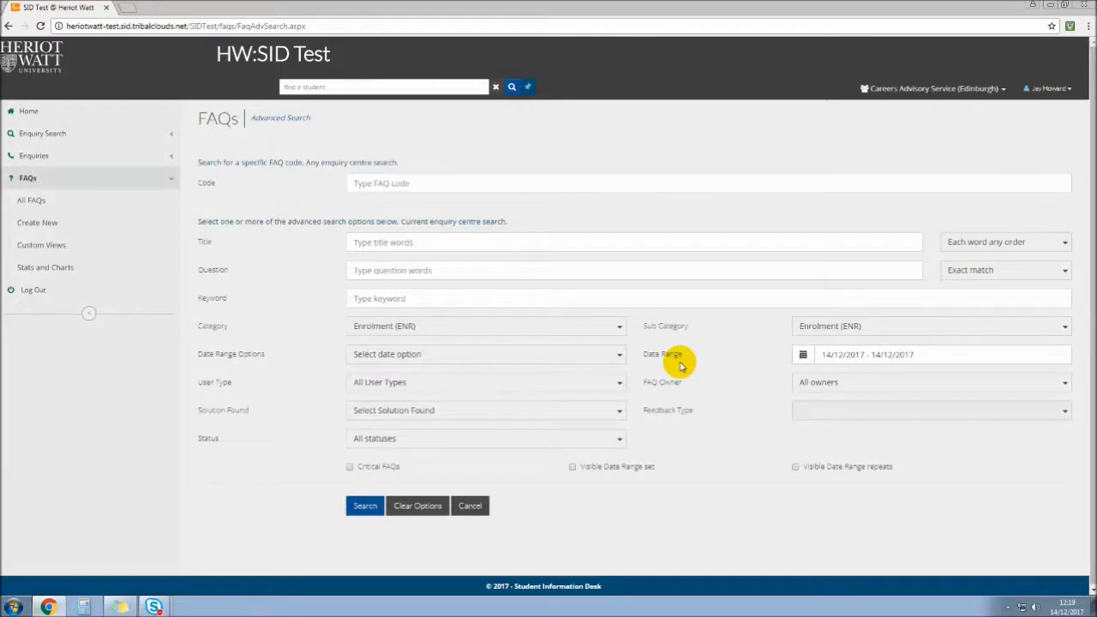
{"action": "left_click", "coordinate": [418, 505]}
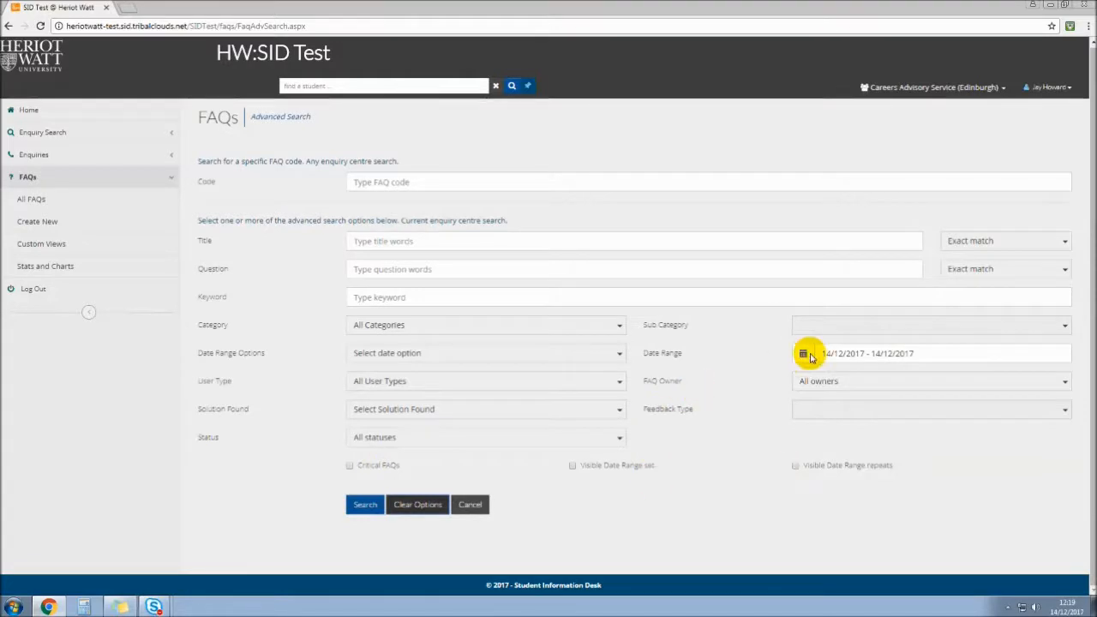
{"action": "left_click", "coordinate": [520, 358]}
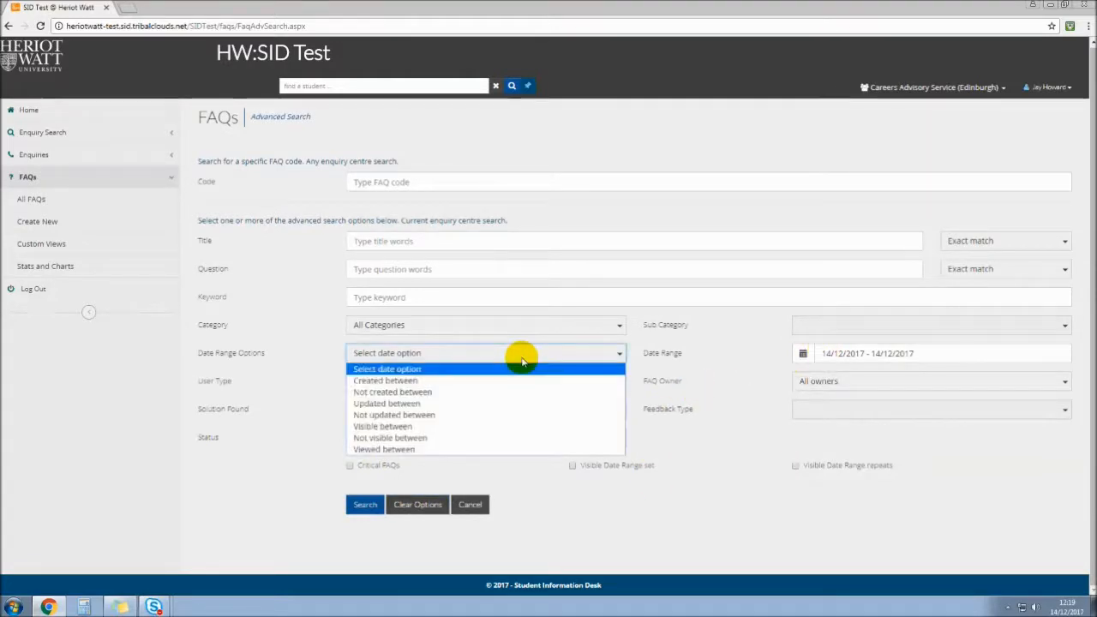
{"action": "left_click", "coordinate": [937, 355]}
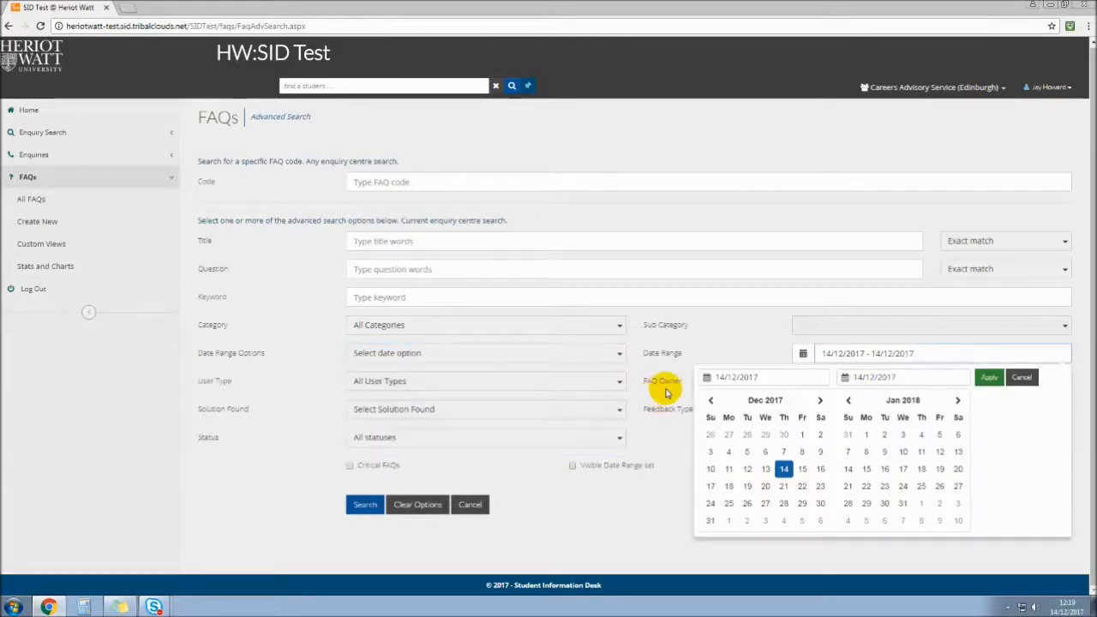
{"action": "left_click", "coordinate": [667, 393]}
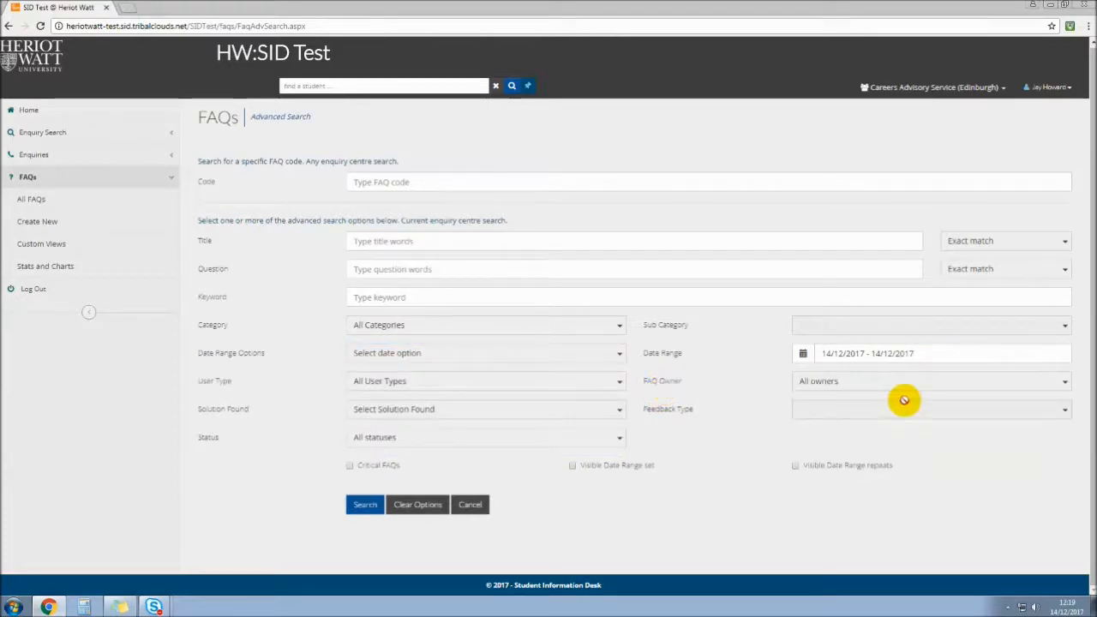
Search for FAQs owned by Team EDIS: Disability Service (Edinburgh) and look through the results.
{"action": "left_click", "coordinate": [925, 380]}
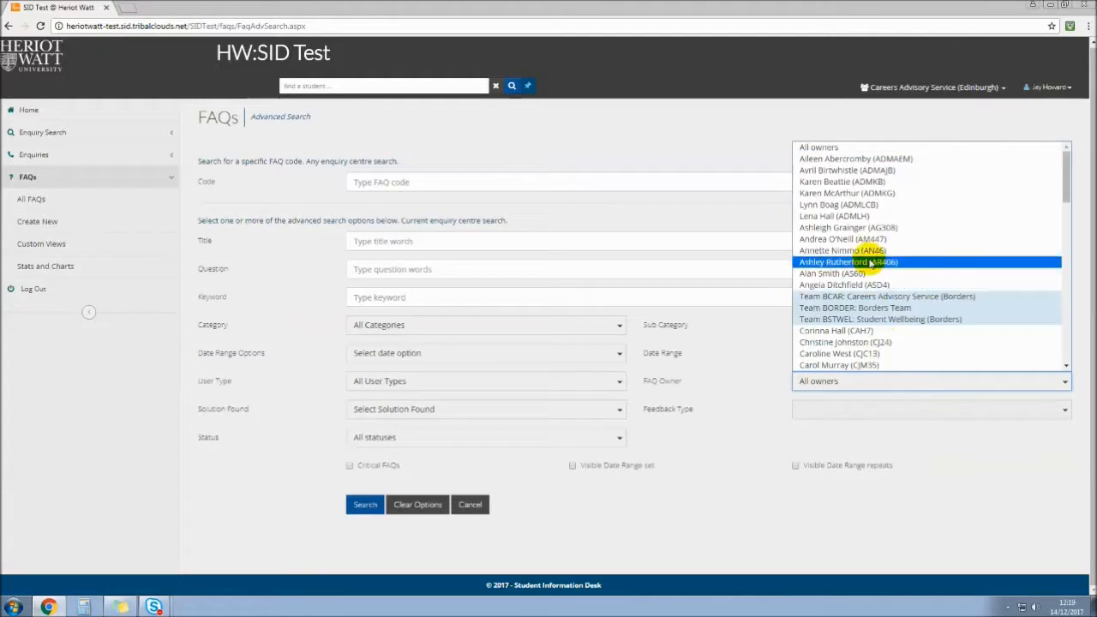
{"action": "scroll", "coordinate": [897, 308], "scroll_direction": "down", "scroll_amount": 5}
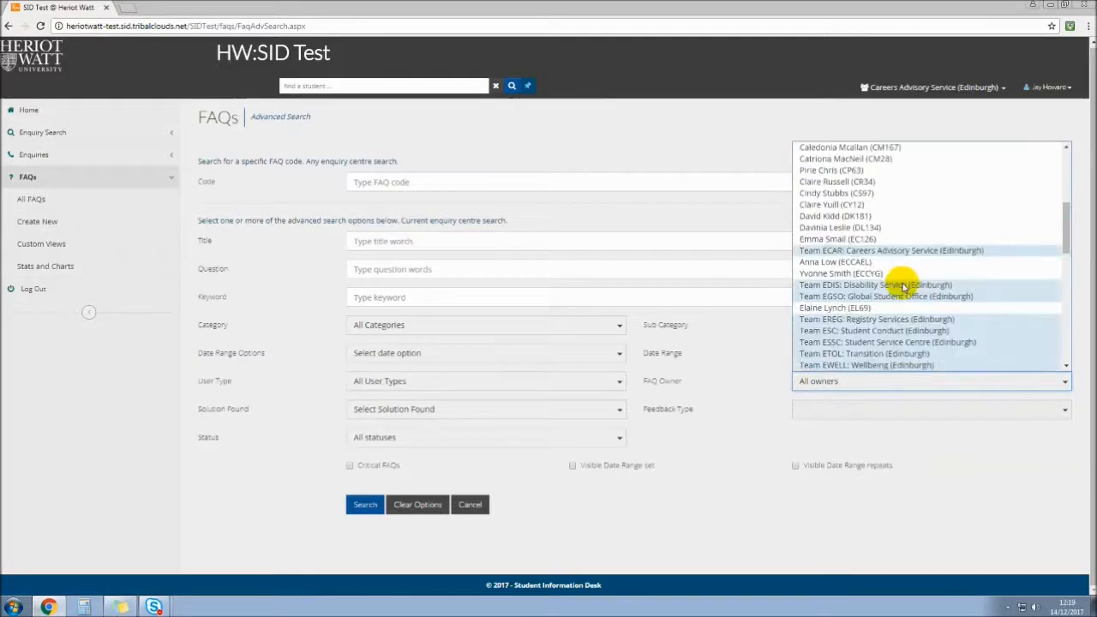
{"action": "left_click", "coordinate": [904, 287]}
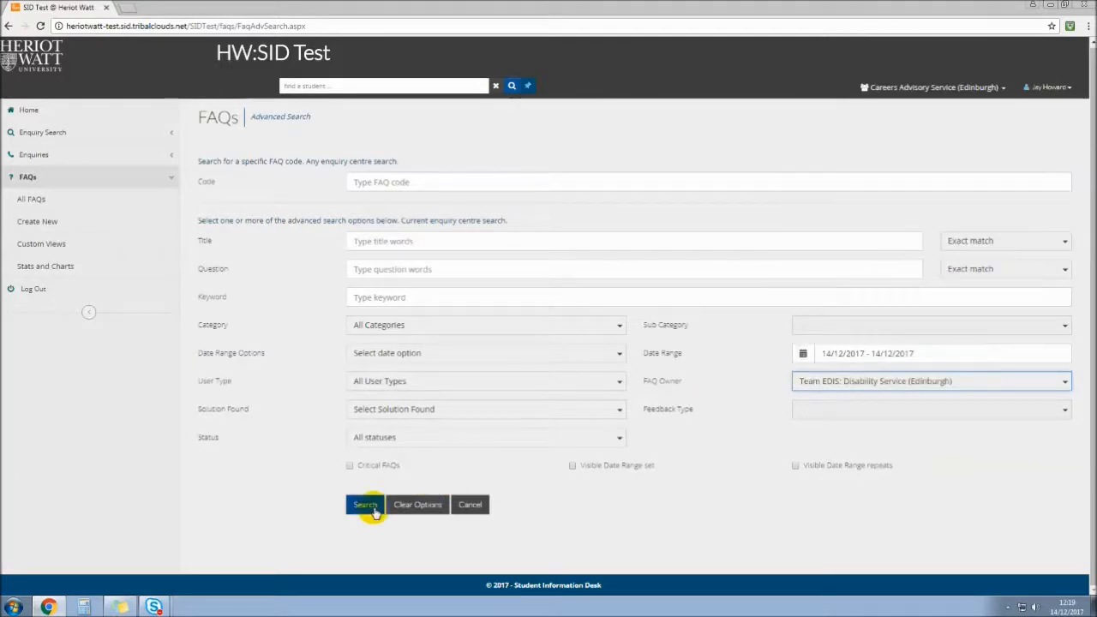
{"action": "left_click", "coordinate": [366, 506]}
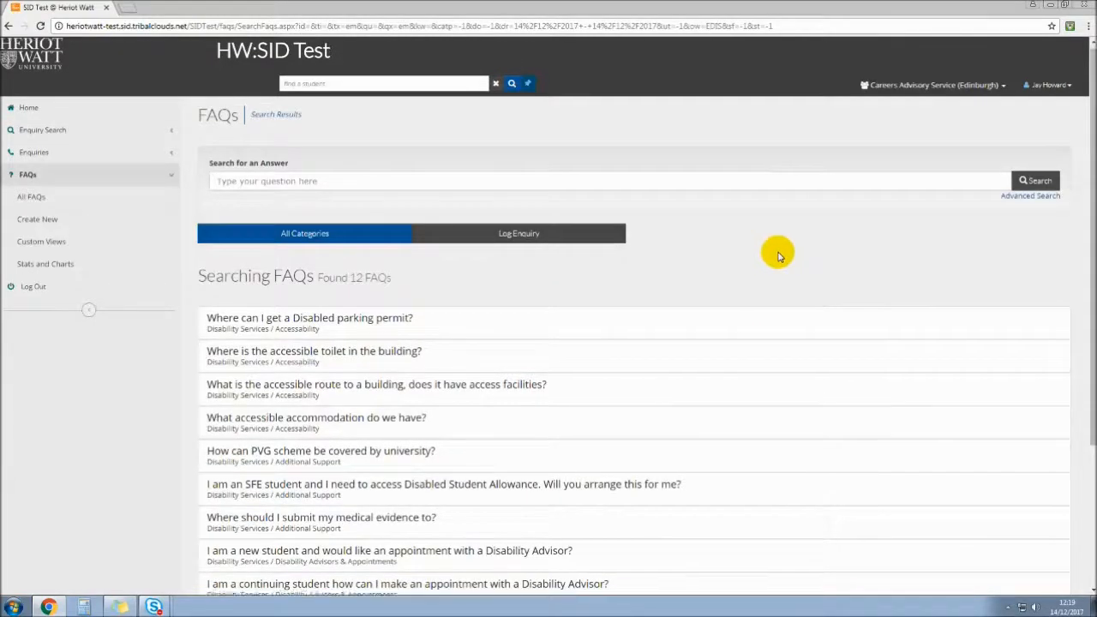
{"action": "scroll", "coordinate": [776, 254], "scroll_direction": "down", "scroll_amount": 3}
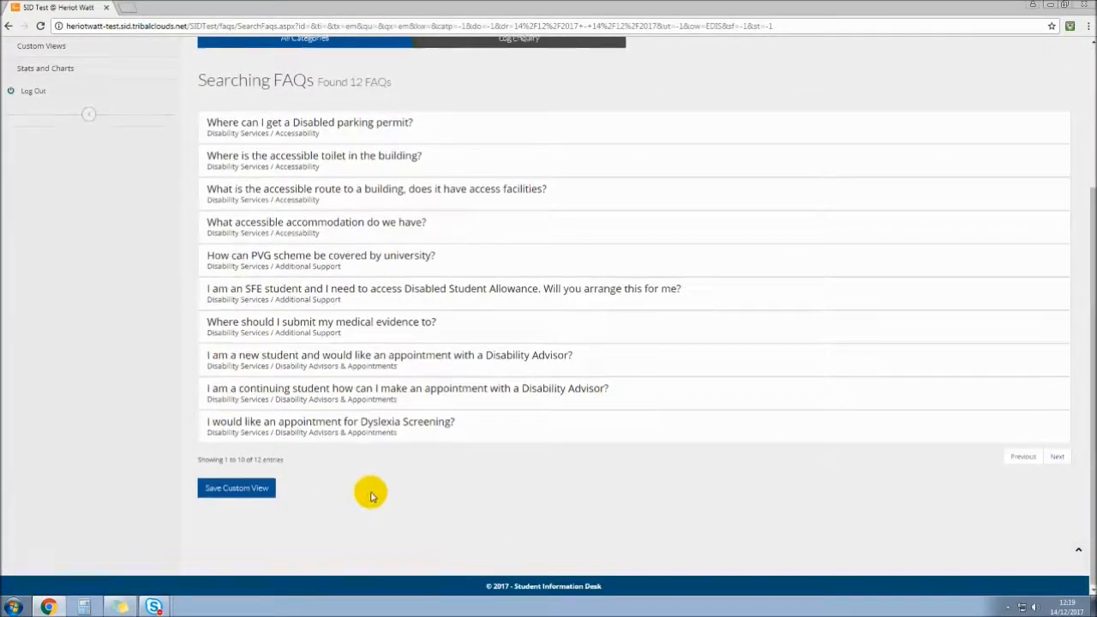
{"action": "scroll", "coordinate": [369, 490], "scroll_direction": "up", "scroll_amount": 3}
{"action": "scroll", "coordinate": [373, 495], "scroll_direction": "down", "scroll_amount": 3}
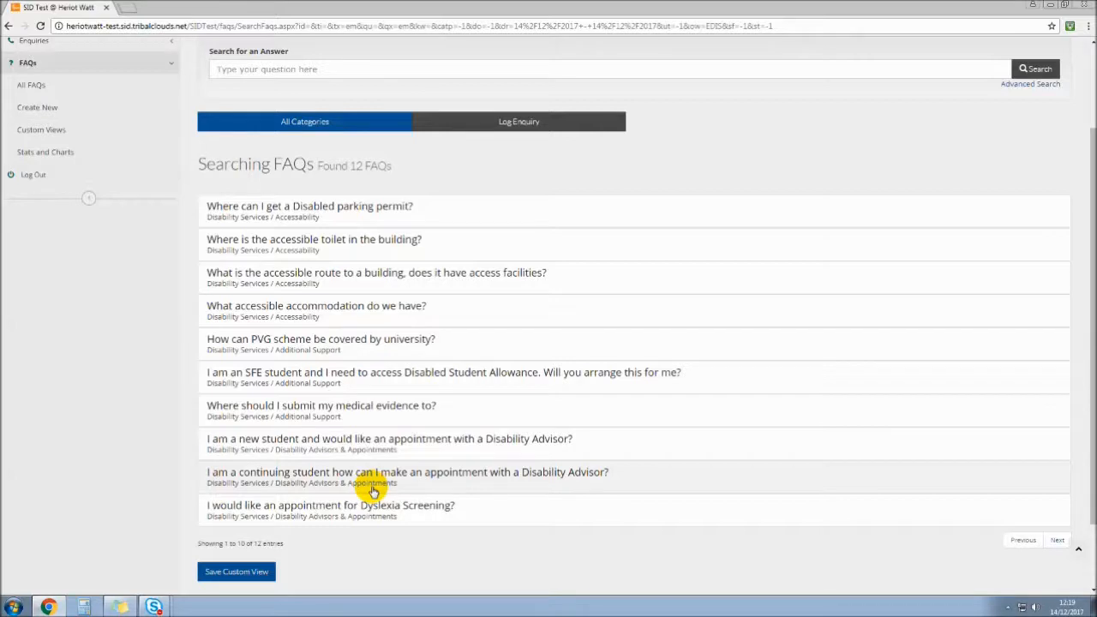
Return to the advanced FAQ search and rerun it for FAQ owner Team EDIS: Disability Service (Edinburgh).
{"action": "scroll", "coordinate": [373, 490], "scroll_direction": "up", "scroll_amount": 3}
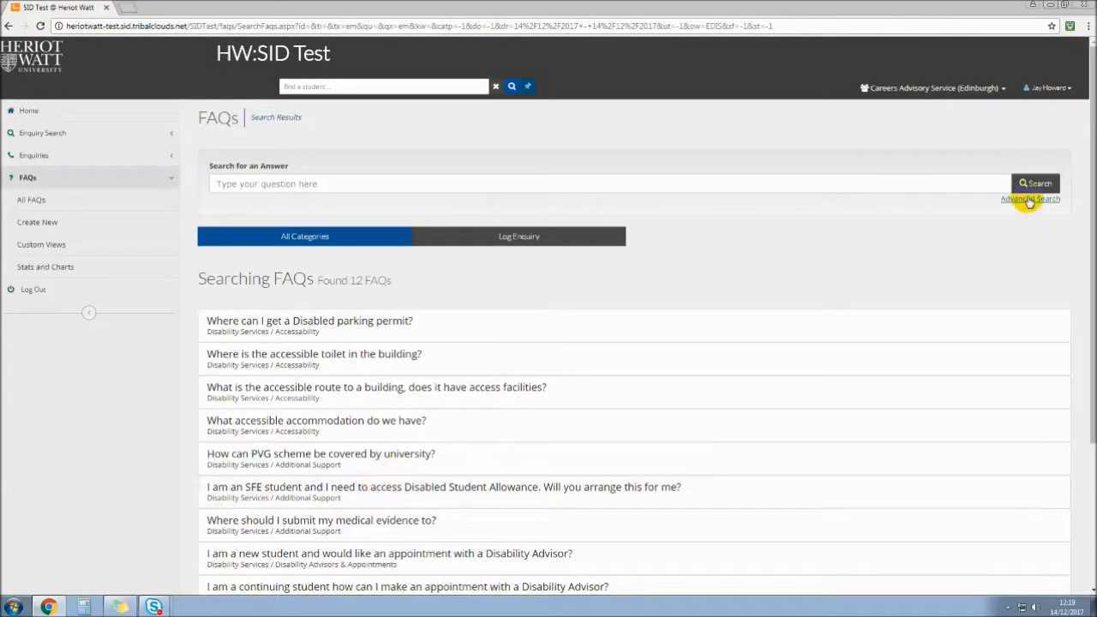
{"action": "left_click", "coordinate": [1028, 198]}
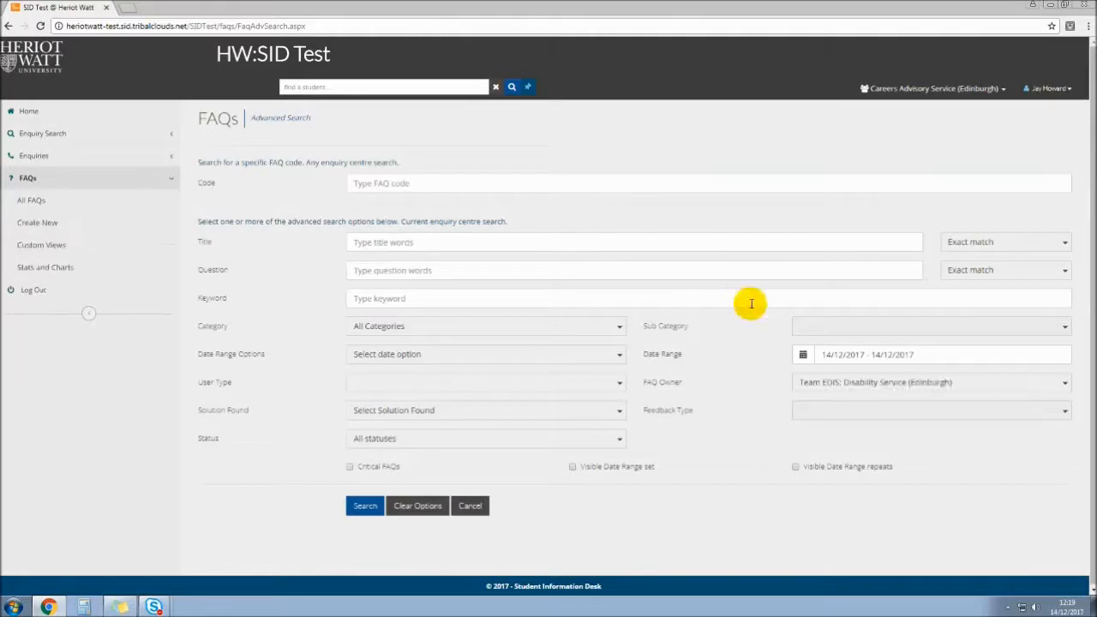
{"action": "left_click", "coordinate": [365, 507]}
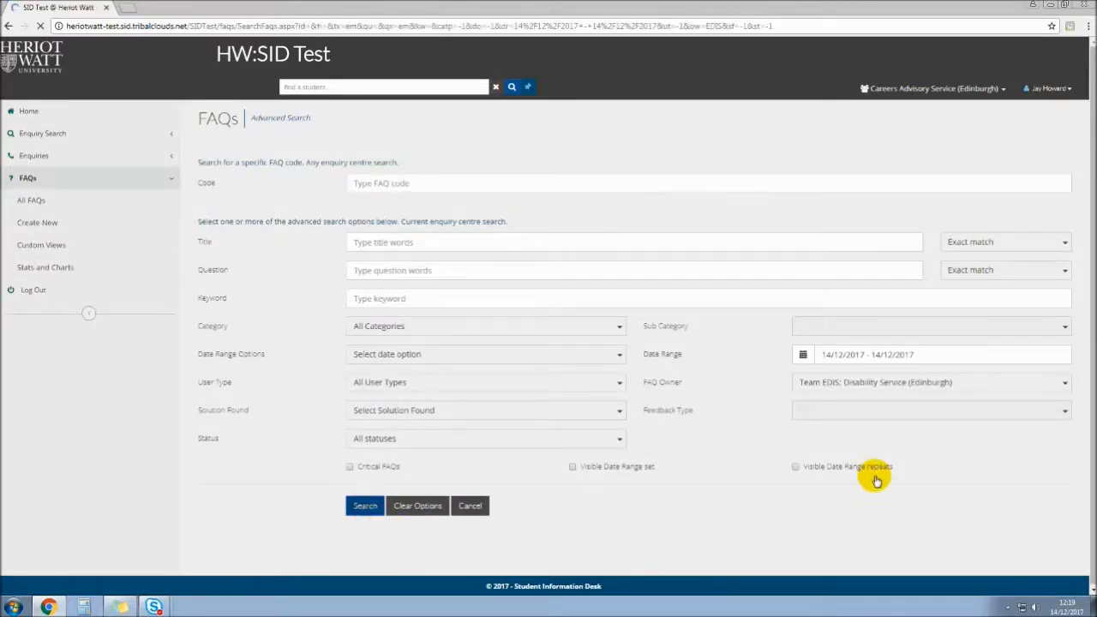
Save the FAQ search results as a custom view titled "Disability Search FAQ".
{"action": "scroll", "coordinate": [874, 478], "scroll_direction": "down", "scroll_amount": 3}
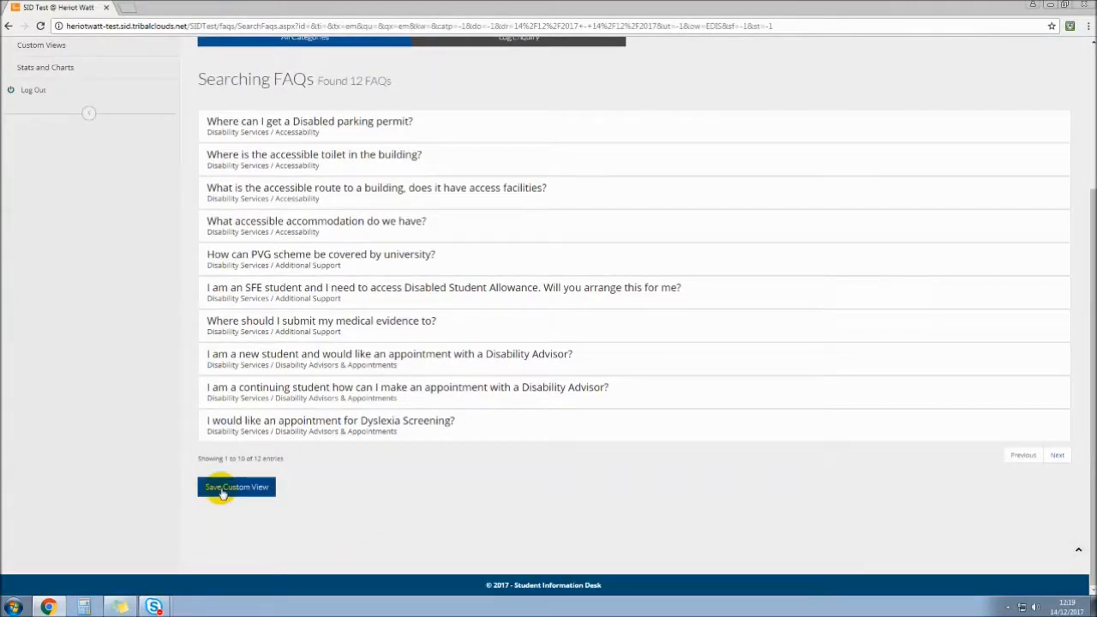
{"action": "left_click", "coordinate": [221, 490]}
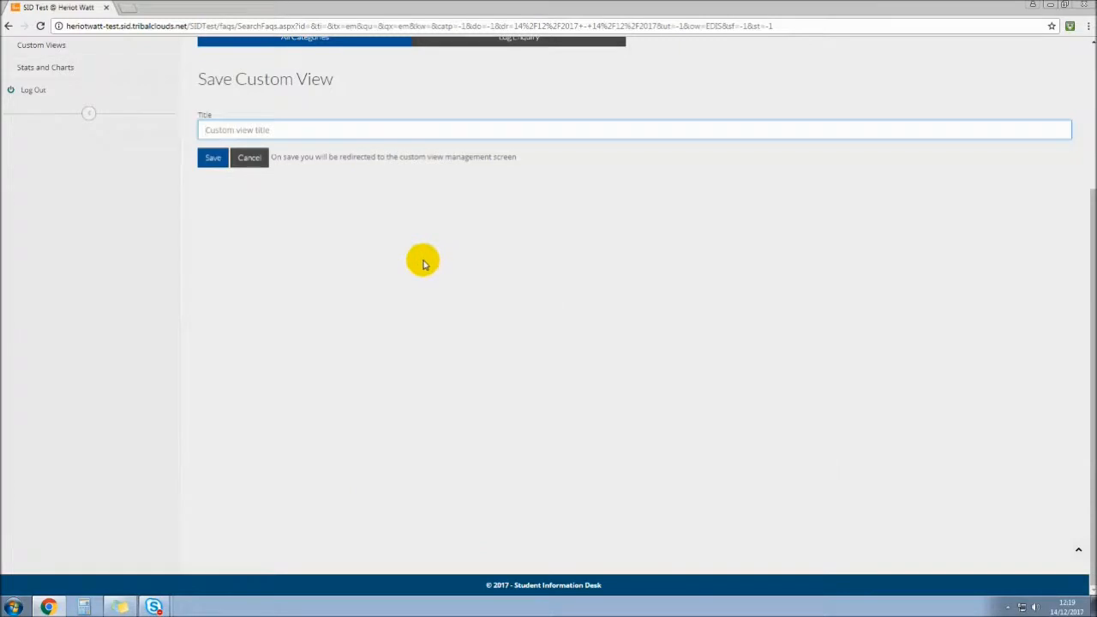
{"action": "type", "text": "Disability S"}
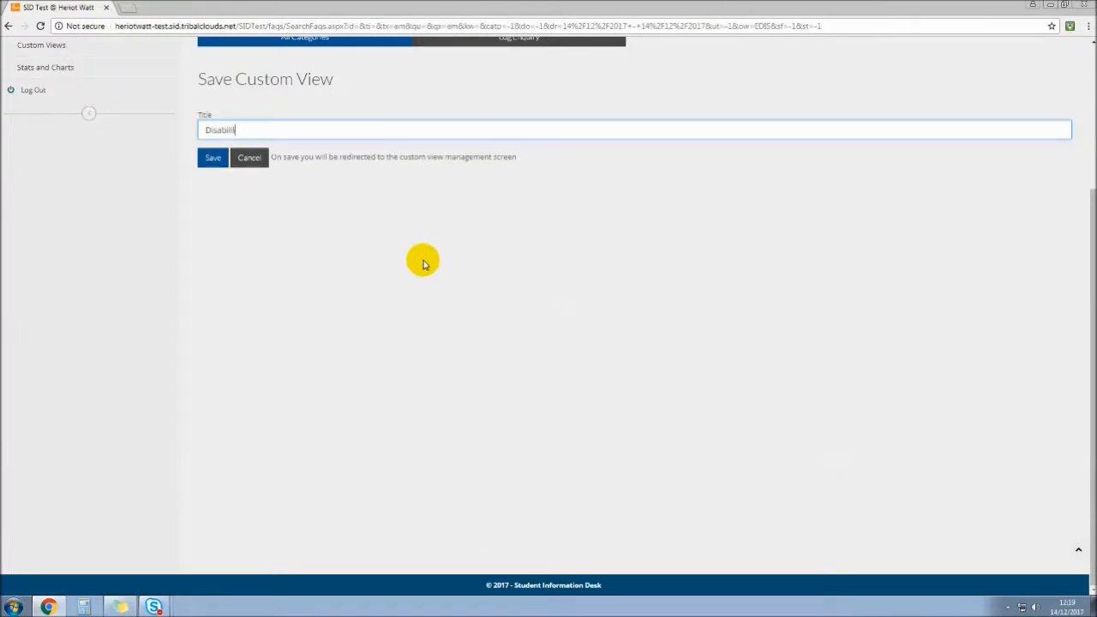
{"action": "type", "text": "earch FAQ"}
{"action": "left_click", "coordinate": [210, 160]}
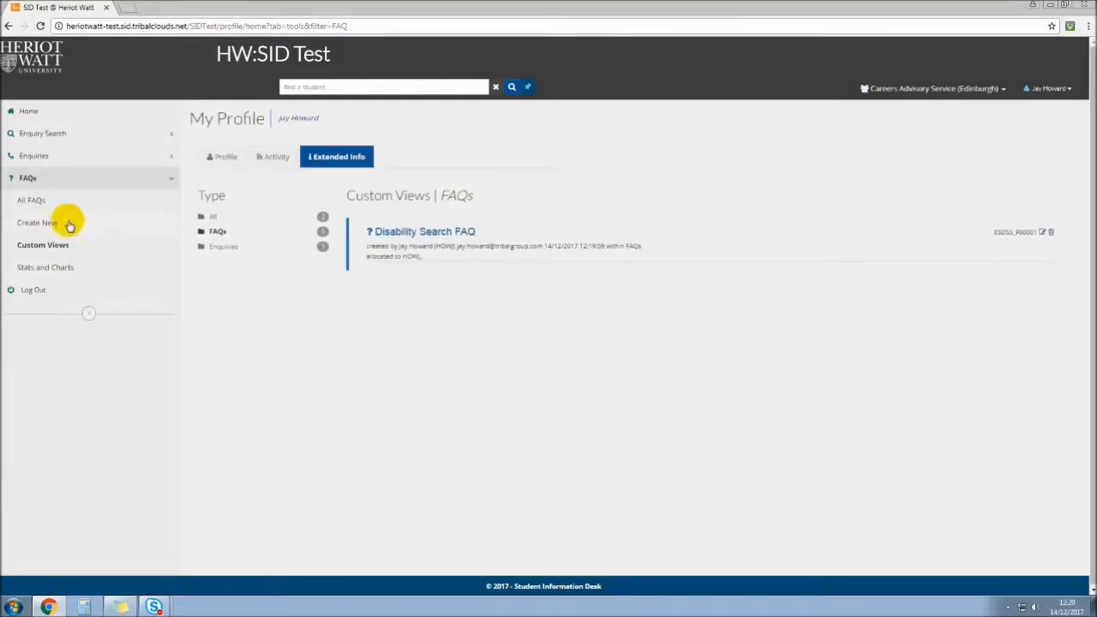
Go back to all FAQs, then reopen the FAQ custom views and run the saved "Disability Search FAQ" view.
{"action": "left_click", "coordinate": [34, 200]}
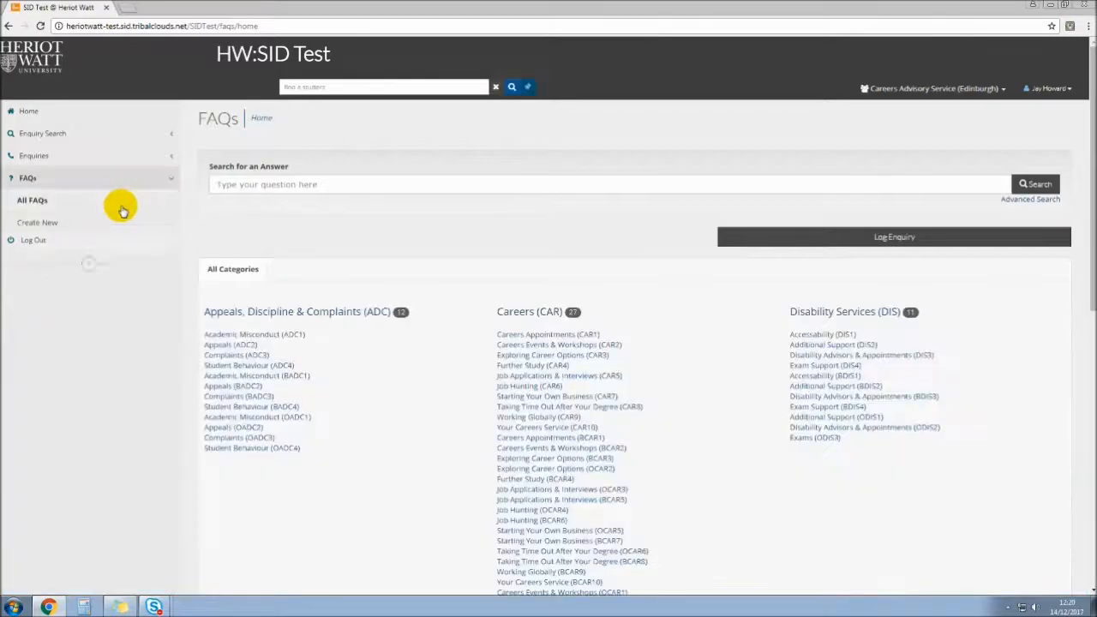
{"action": "left_click", "coordinate": [109, 247]}
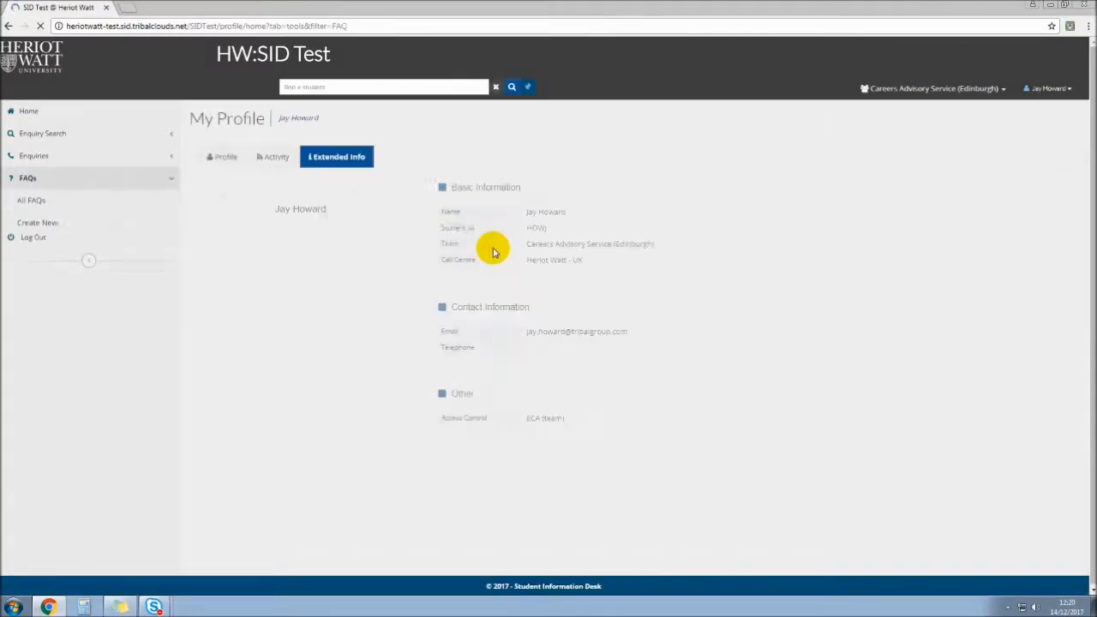
{"action": "left_click", "coordinate": [381, 233]}
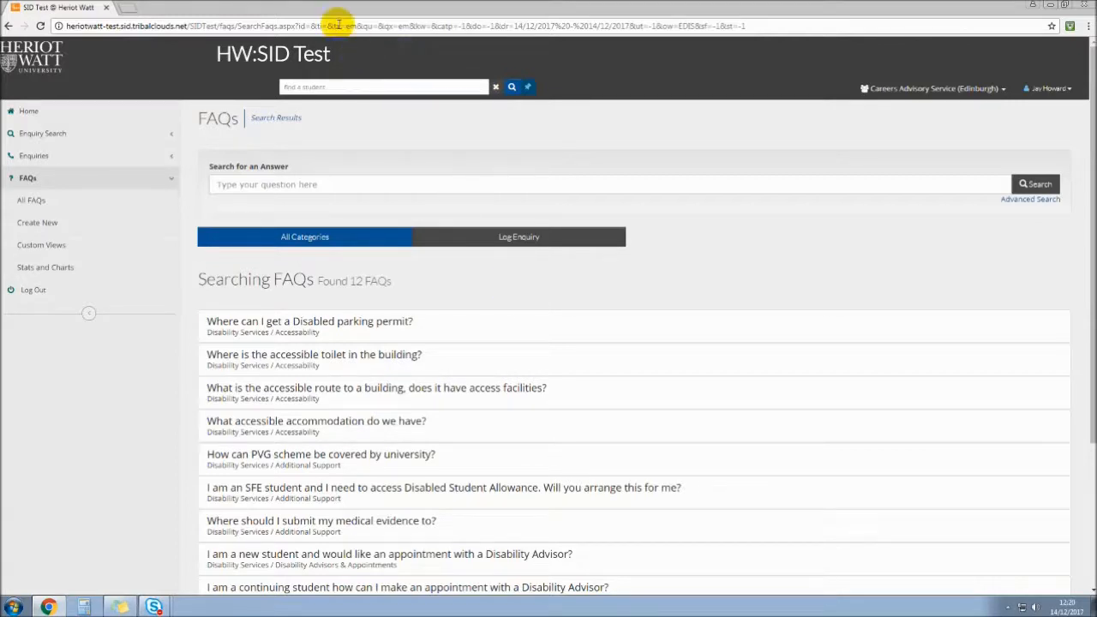
Check the user codes of the recently viewed students in the student finder.
{"action": "left_click", "coordinate": [275, 24]}
{"action": "left_click", "coordinate": [230, 26]}
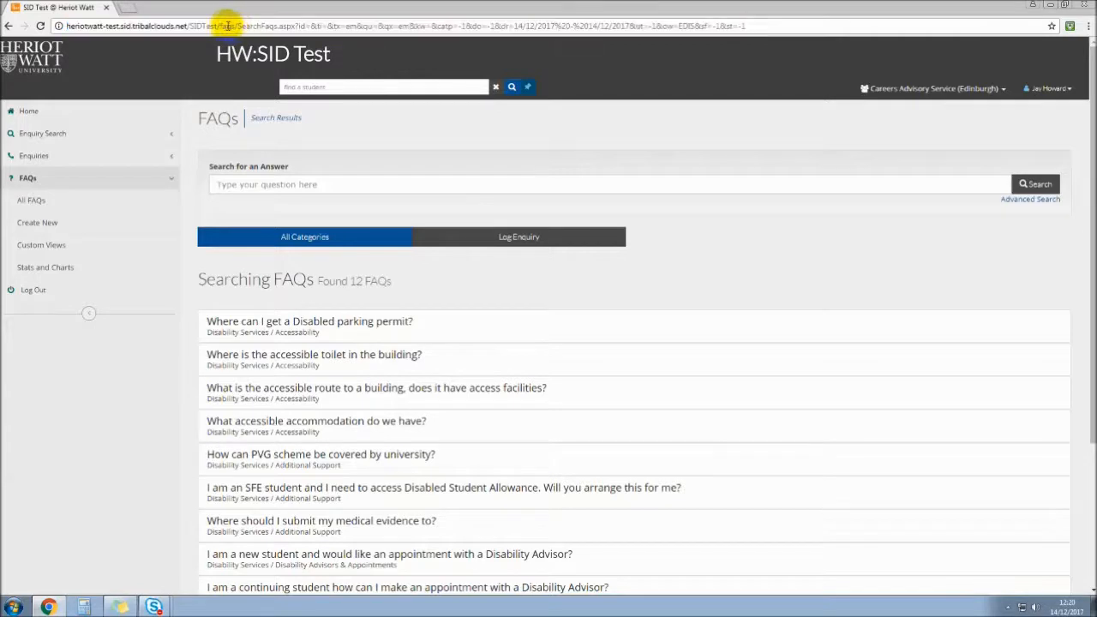
{"action": "left_click_drag", "start_coordinate": [219, 25], "coordinate": [341, 27]}
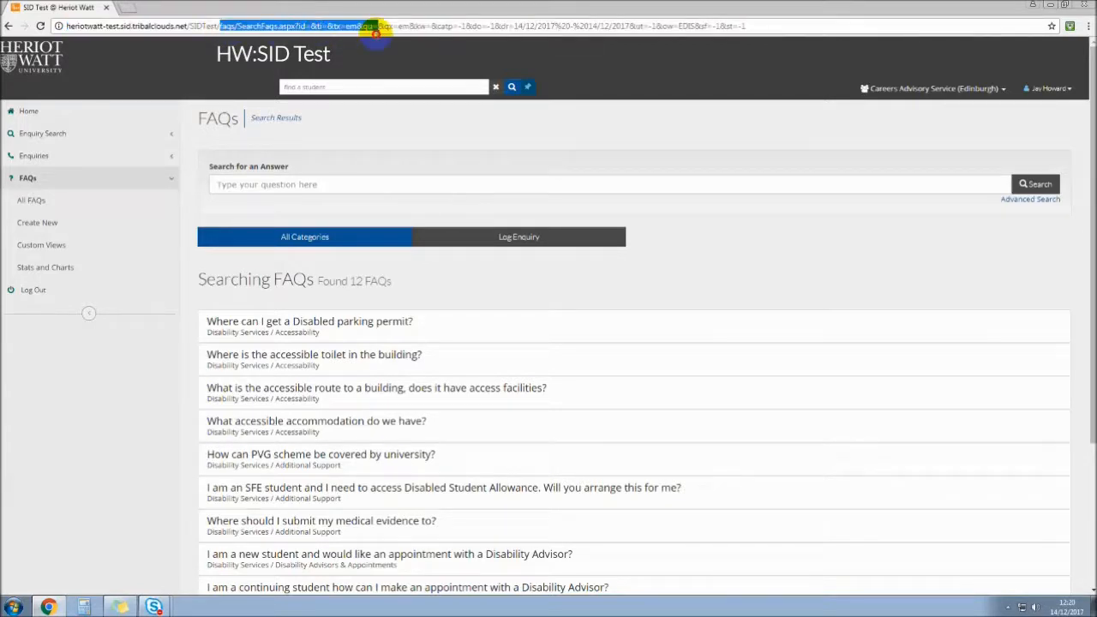
{"action": "left_click", "coordinate": [512, 88]}
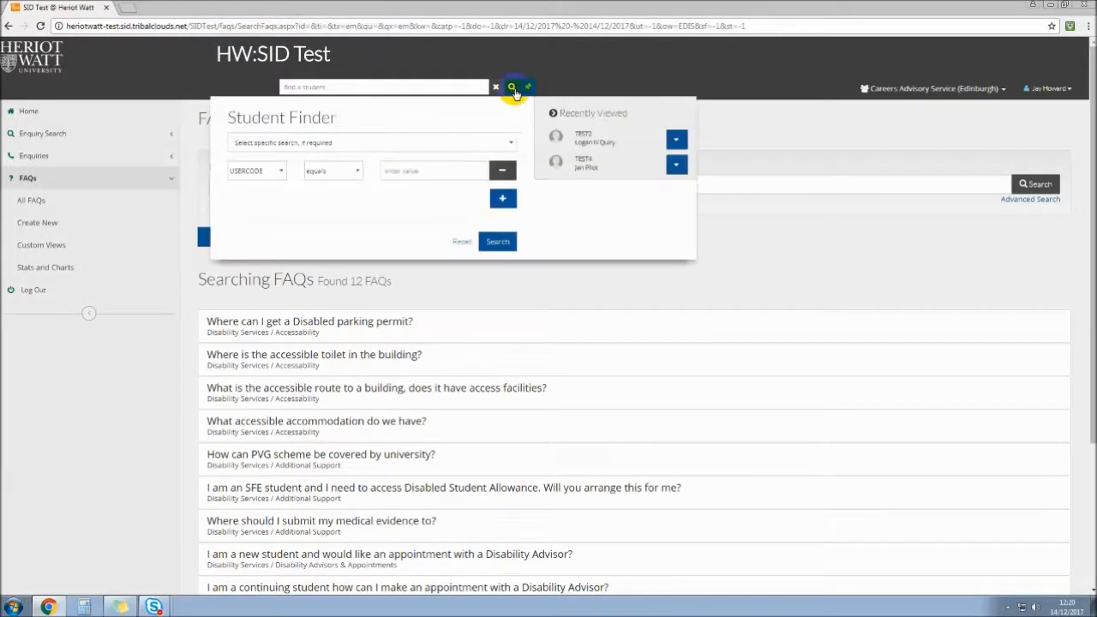
{"action": "left_click", "coordinate": [821, 261]}
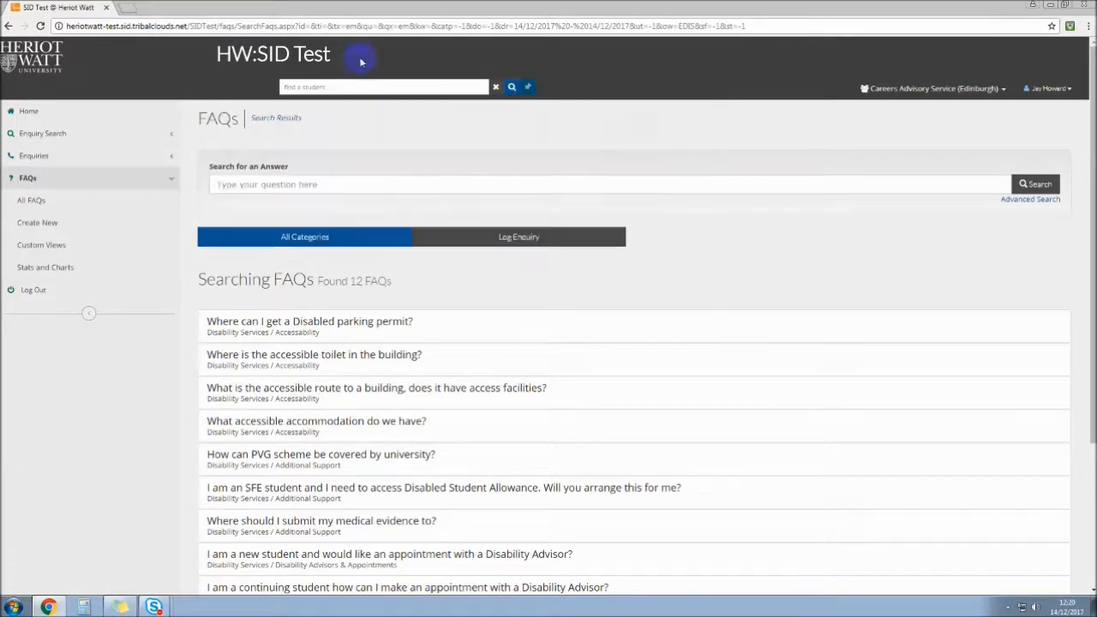
Open the site's aspx_setup/enterid.aspx test access page in place of the FAQ search results.
{"action": "left_click", "coordinate": [206, 28]}
{"action": "left_click", "coordinate": [202, 26]}
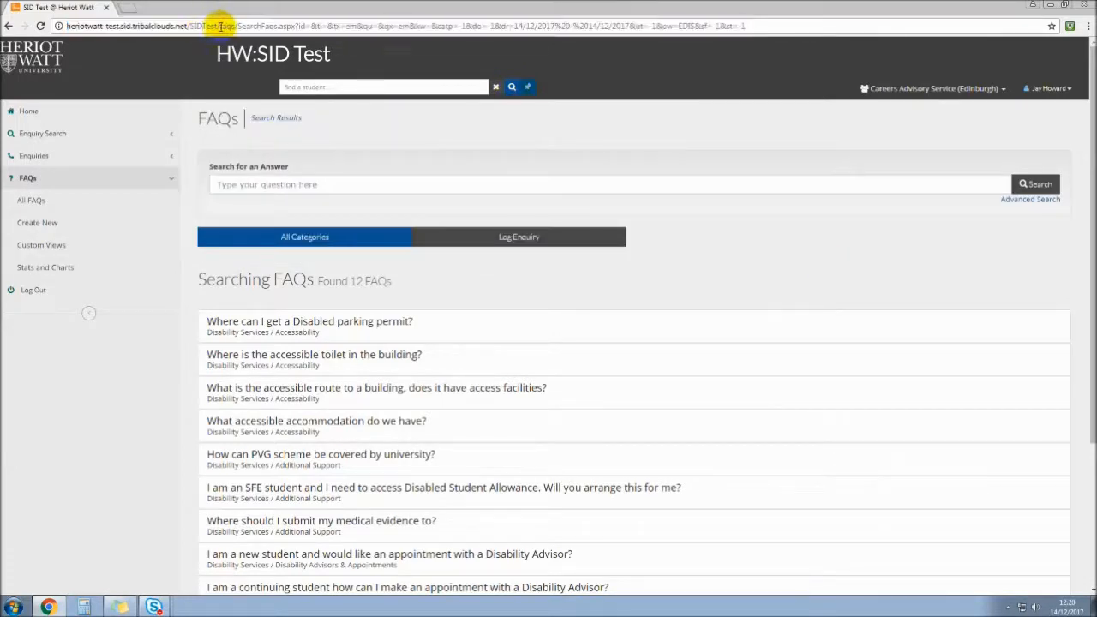
{"action": "left_click_drag", "start_coordinate": [221, 26], "coordinate": [845, 28]}
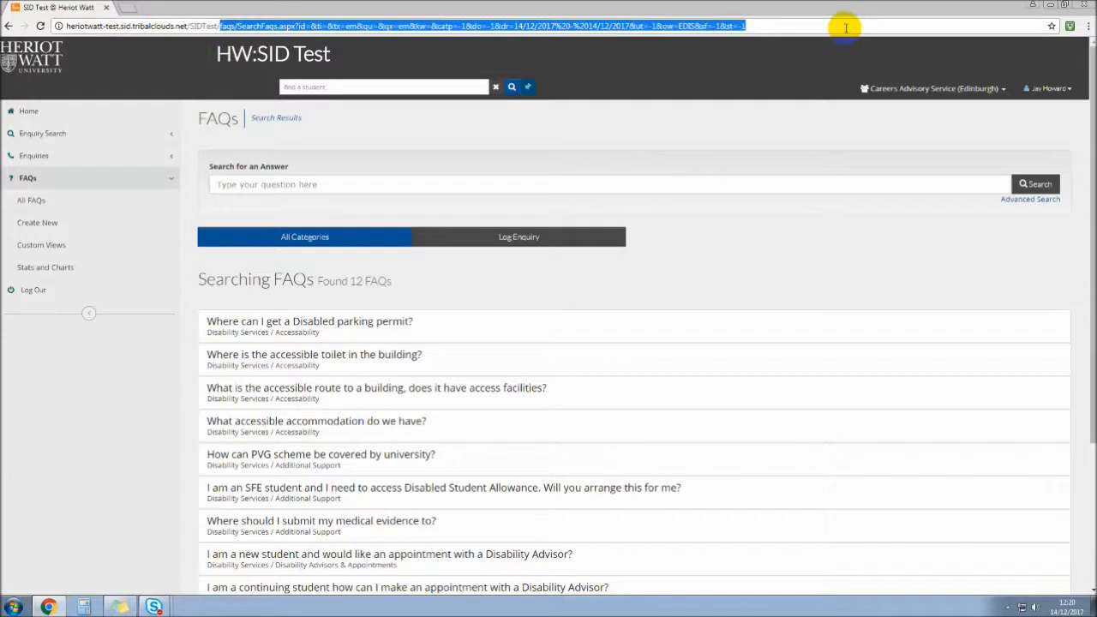
{"action": "type", "text": "asp"}
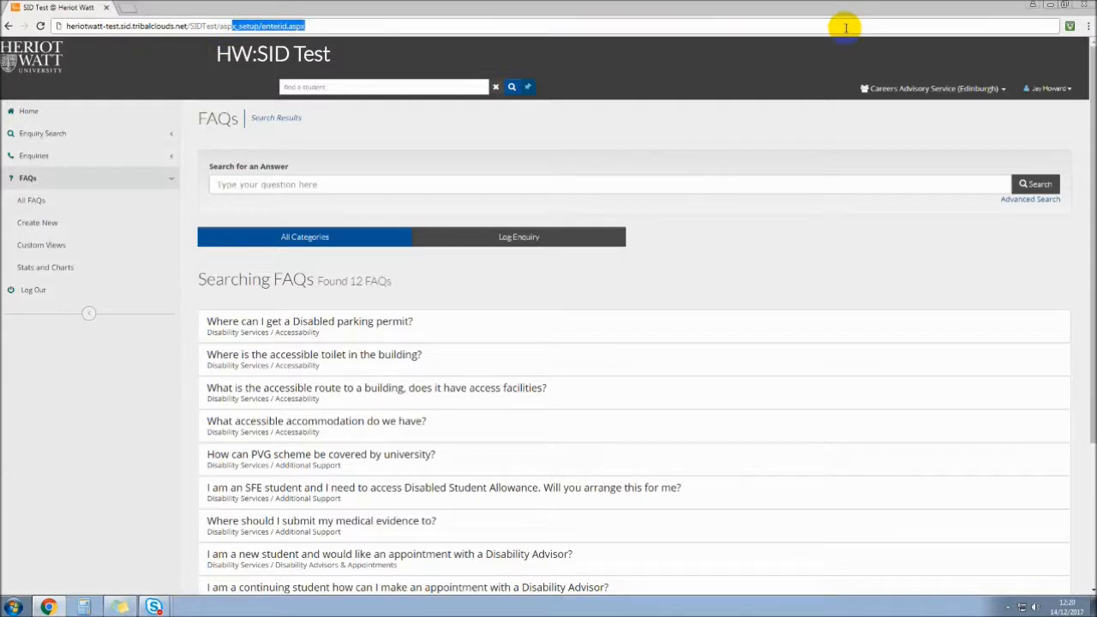
{"action": "key", "text": "Return"}
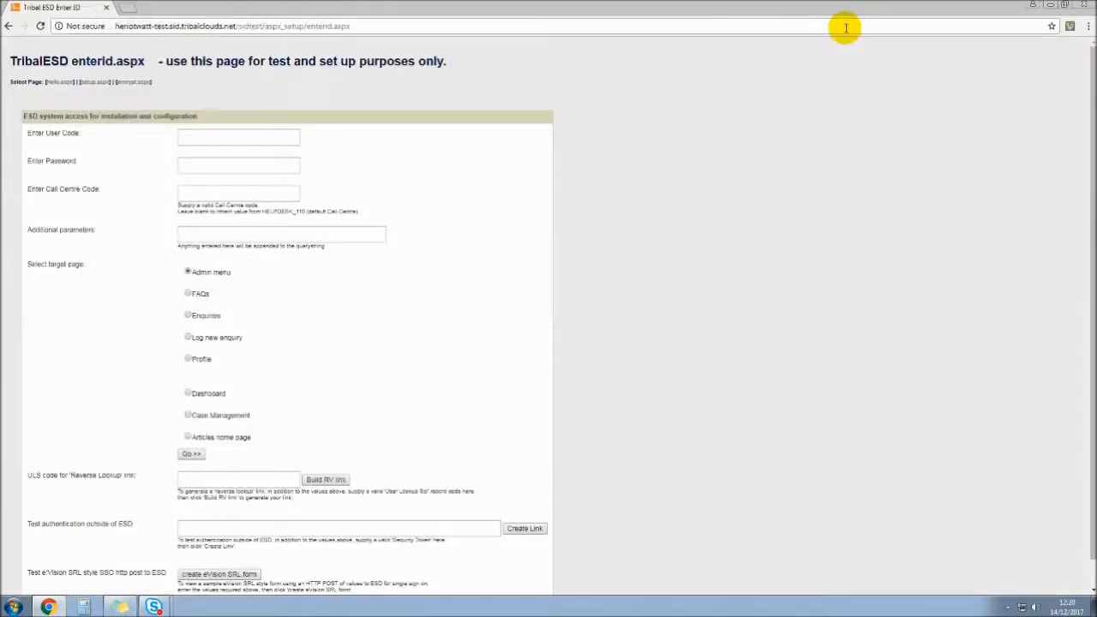
Sign in with the test student's user code and password, choosing FAQs as the target page, and dismiss the offer to save the password.
{"action": "left_click", "coordinate": [287, 142]}
{"action": "type", "text": "TEST2"}
{"action": "key", "text": "Tab"}
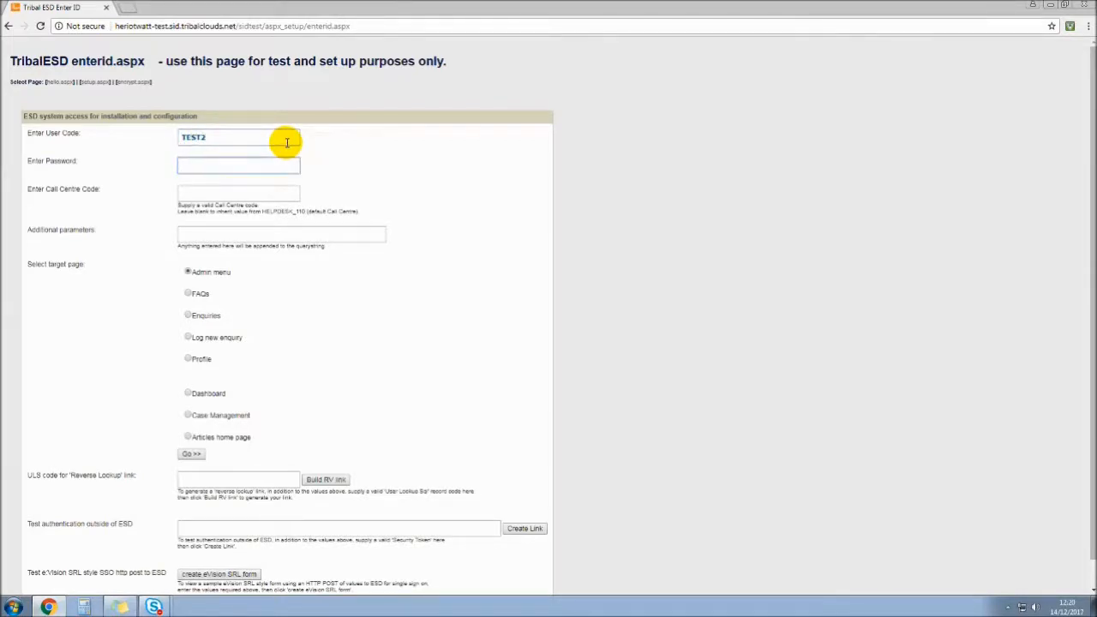
{"action": "type", "text": "**************"}
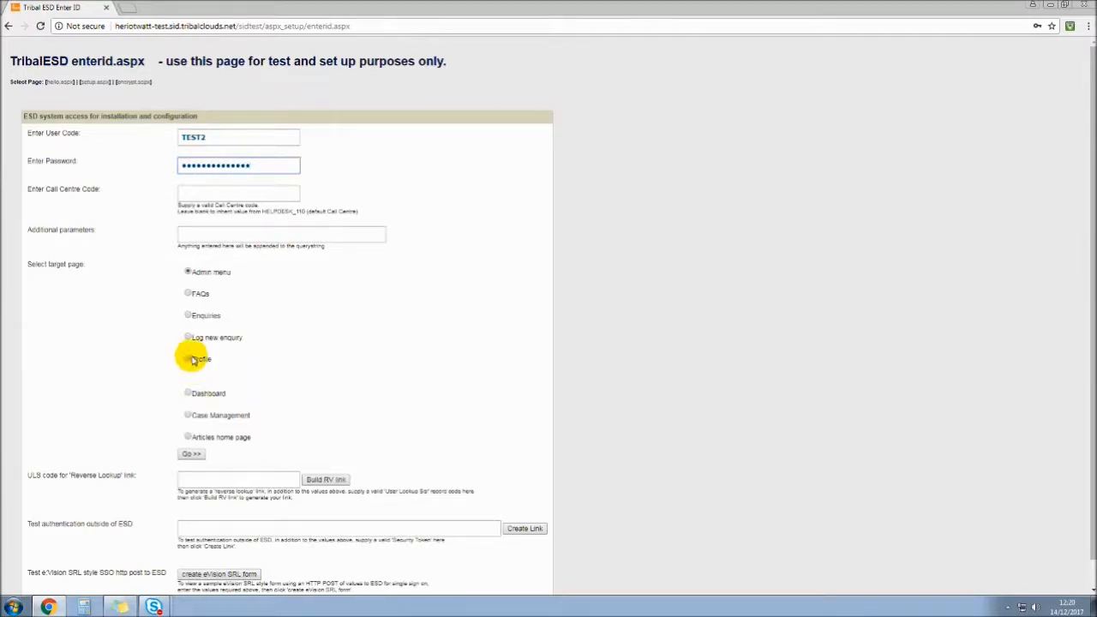
{"action": "left_click", "coordinate": [190, 293]}
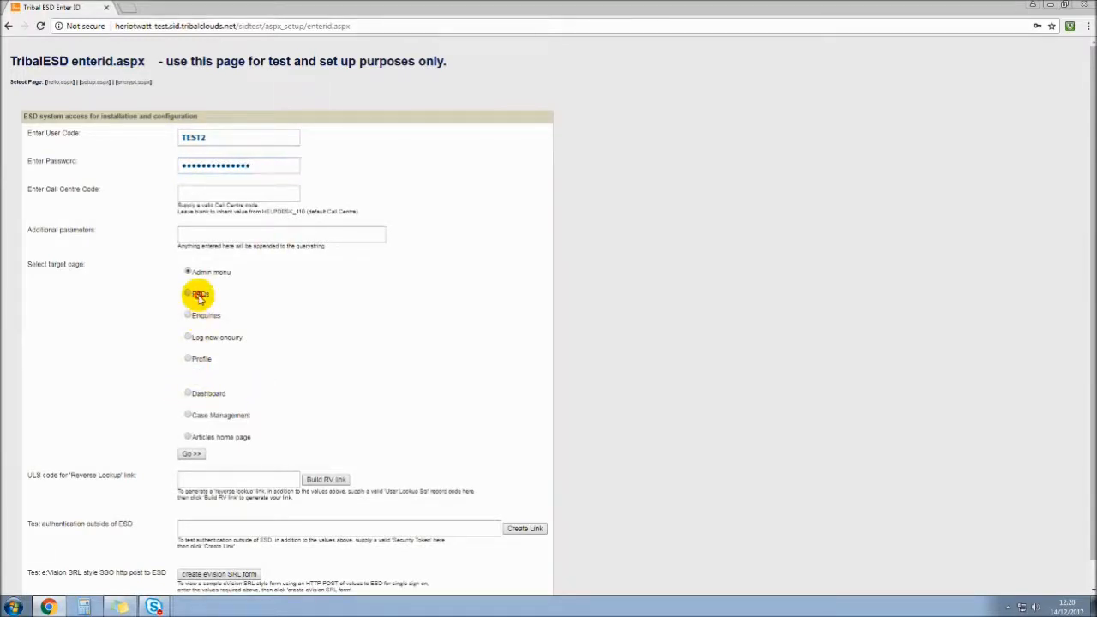
{"action": "left_click", "coordinate": [190, 453]}
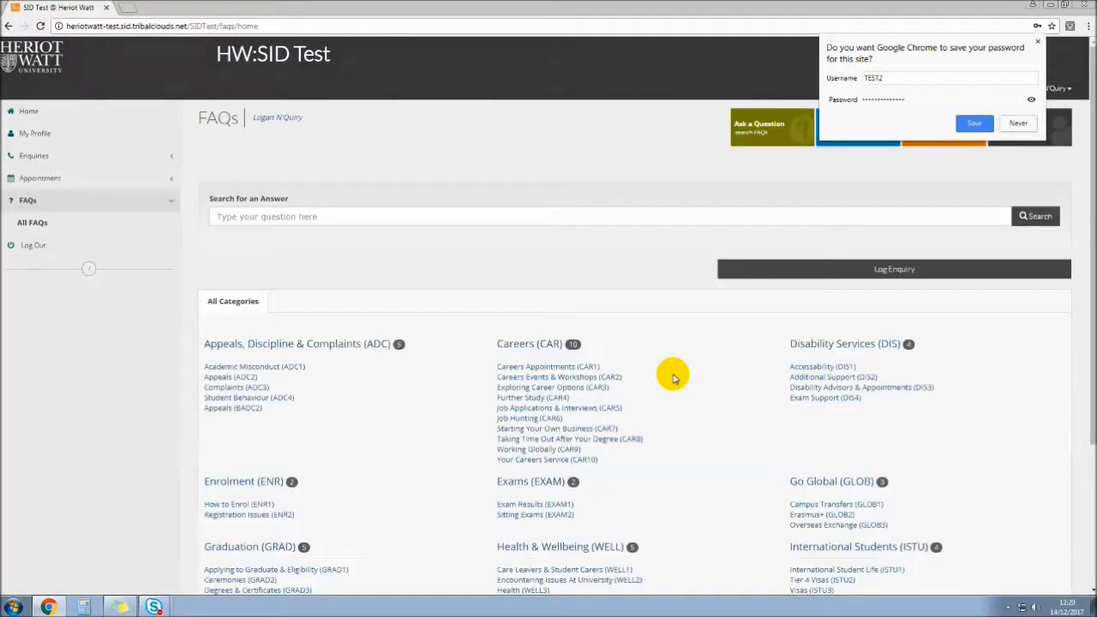
{"action": "left_click", "coordinate": [1037, 42]}
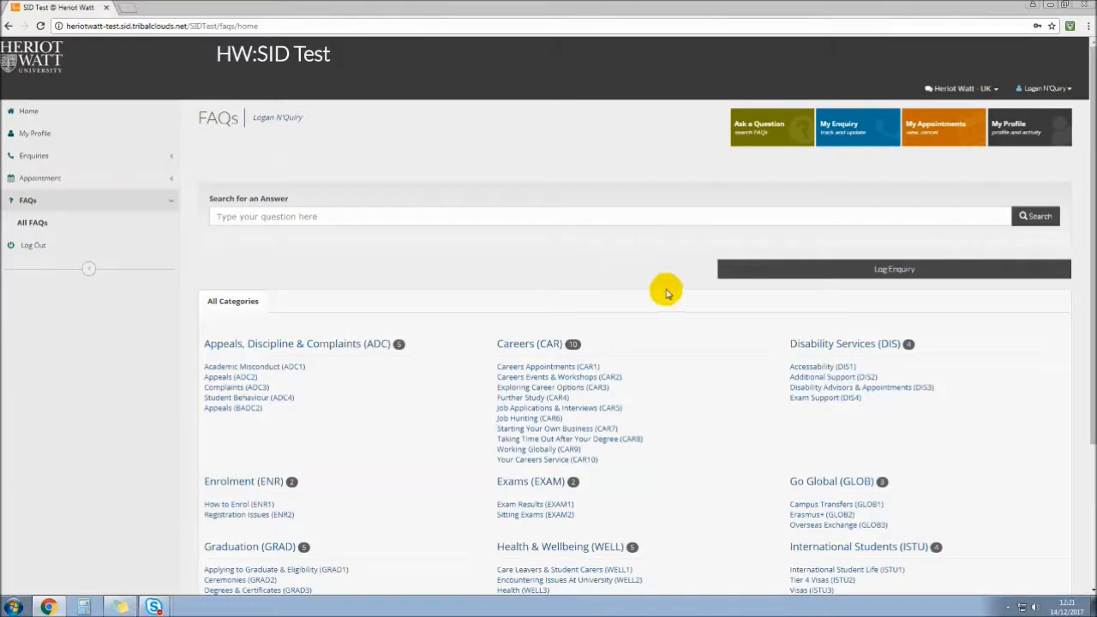
View the student-facing FAQs in the Careers (CAR) category and return to all categories.
{"action": "scroll", "coordinate": [651, 274], "scroll_direction": "down", "scroll_amount": 2}
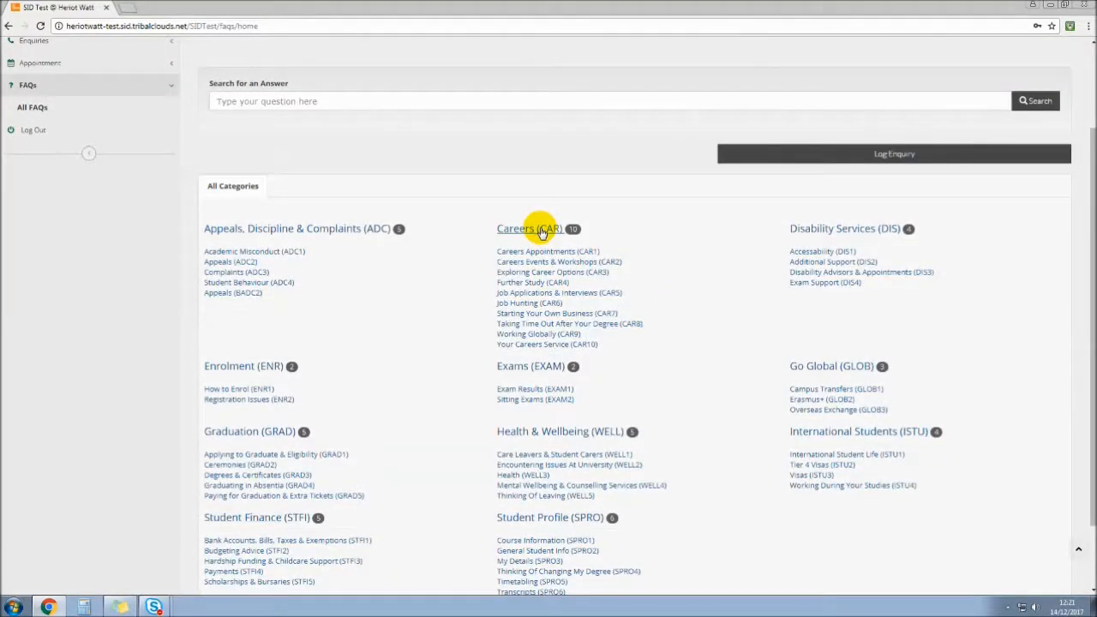
{"action": "left_click", "coordinate": [541, 232]}
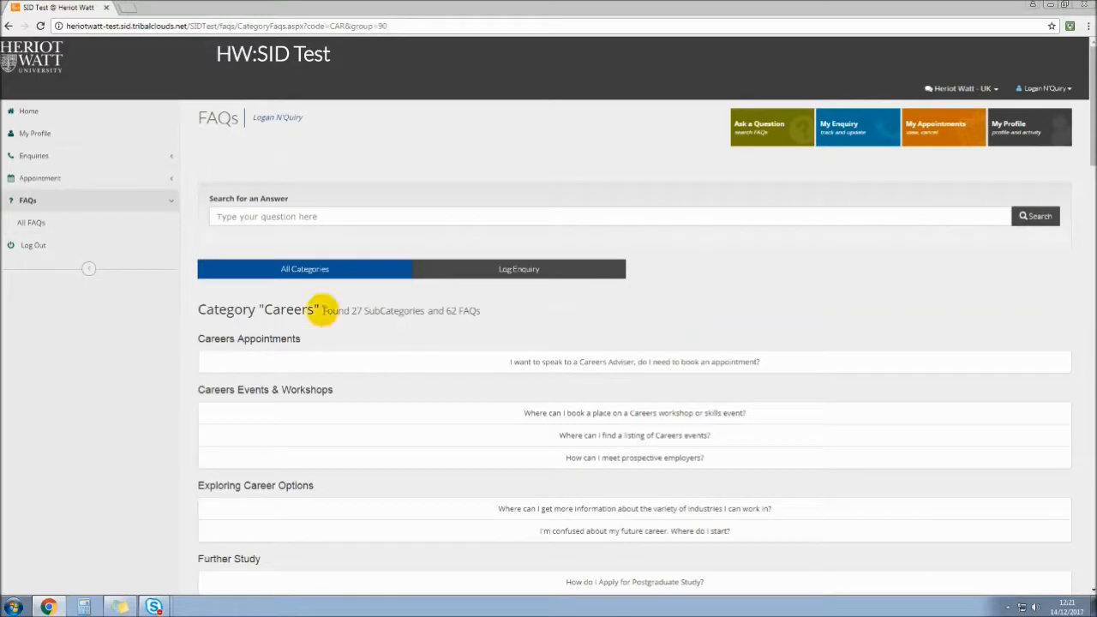
{"action": "left_click", "coordinate": [287, 270]}
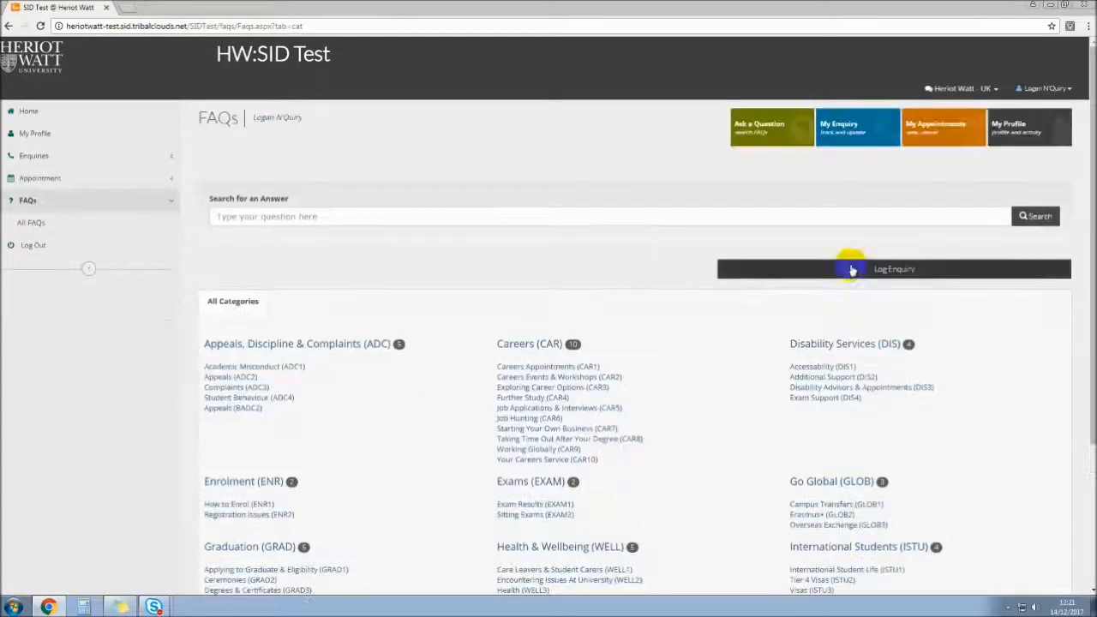
Enter the question "how do i look for volunteering roles" in the FAQ search and open the suggested FAQ about part-time or volunteering jobs.
{"action": "left_click", "coordinate": [468, 219]}
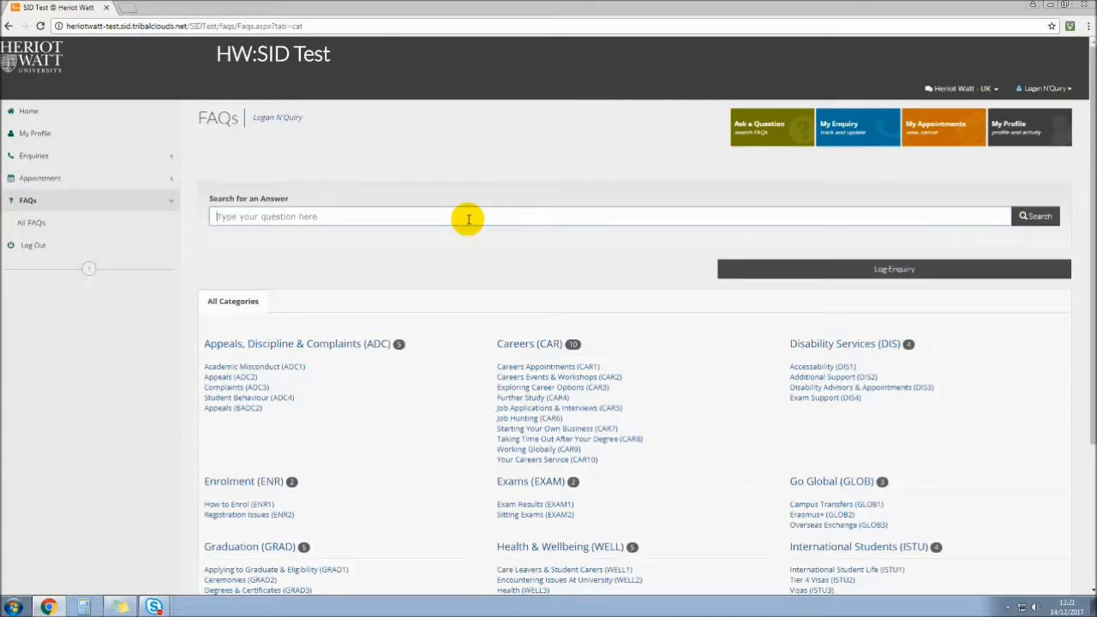
{"action": "type", "text": "how do I"}
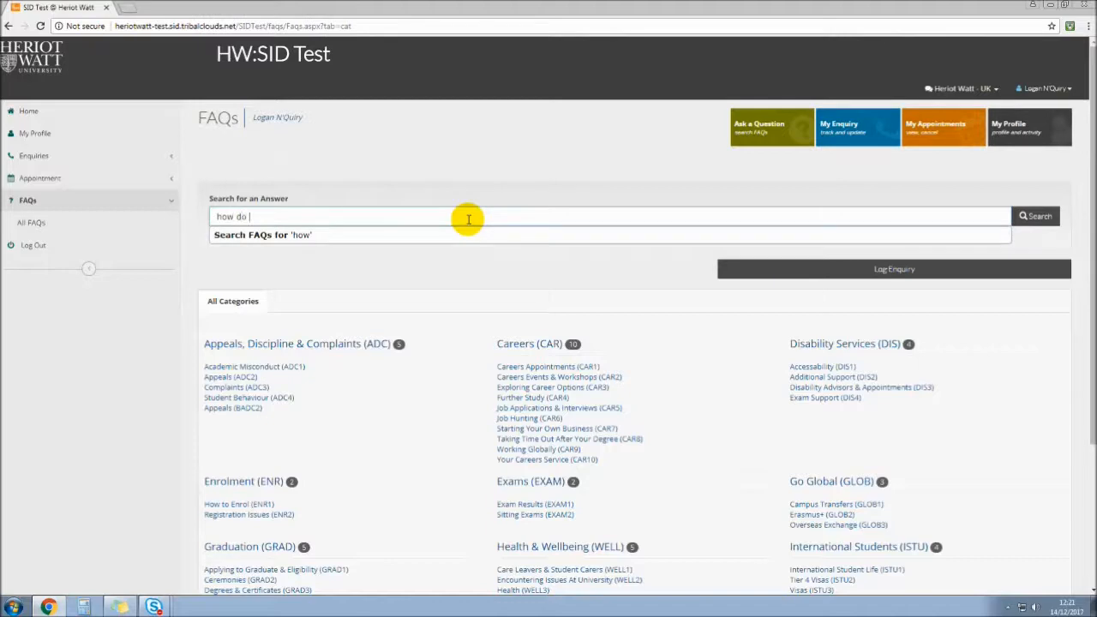
{"action": "type", "text": " volunteer"}
{"action": "key", "text": "BackSpace"}
{"action": "key", "text": "BackSpace"}
{"action": "key", "text": "BackSpace"}
{"action": "key", "text": "BackSpace"}
{"action": "key", "text": "BackSpace"}
{"action": "key", "text": "BackSpace"}
{"action": "key", "text": "BackSpace"}
{"action": "key", "text": "BackSpace"}
{"action": "key", "text": "BackSpace"}
{"action": "type", "text": "look for vulen"}
{"action": "key", "text": "BackSpace"}
{"action": "key", "text": "BackSpace"}
{"action": "key", "text": "BackSpace"}
{"action": "key", "text": "BackSpace"}
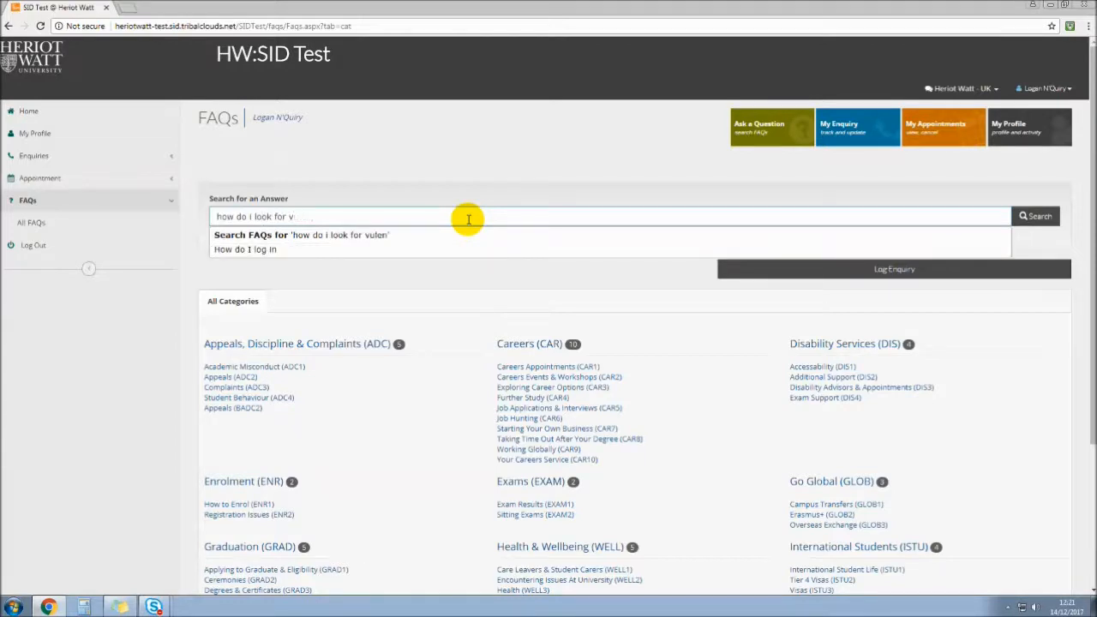
{"action": "type", "text": "olunteering"}
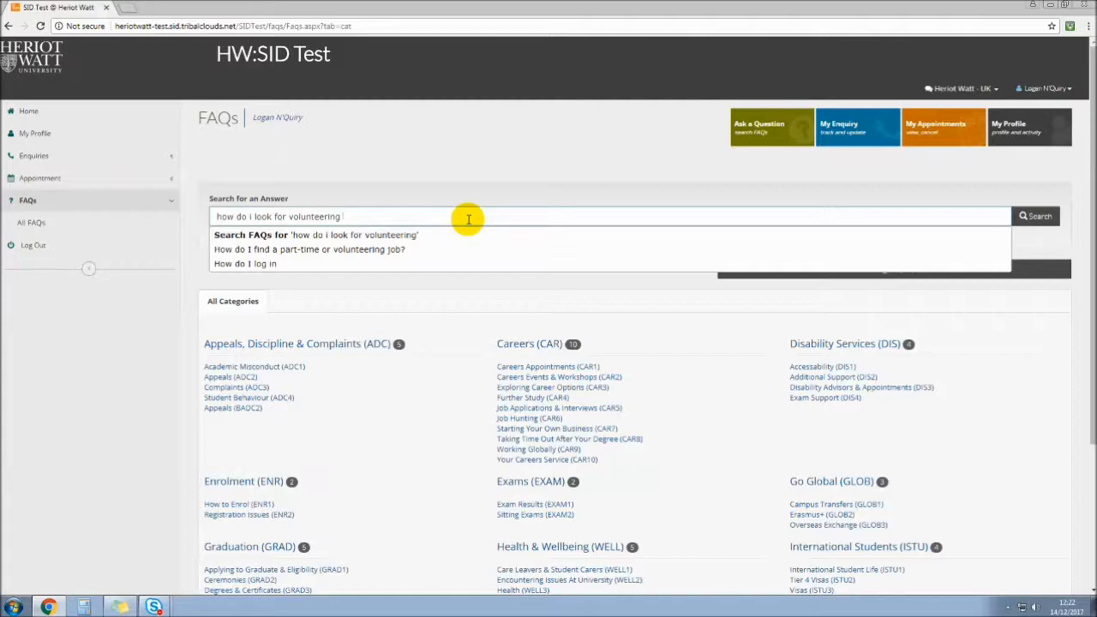
{"action": "type", "text": "roles"}
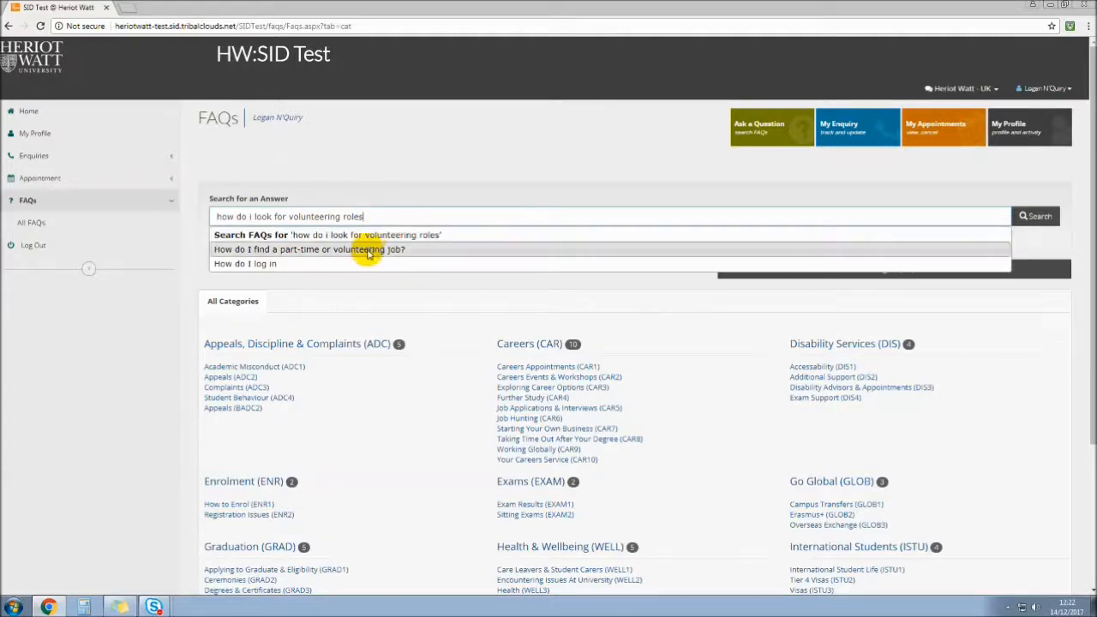
{"action": "left_click", "coordinate": [287, 251]}
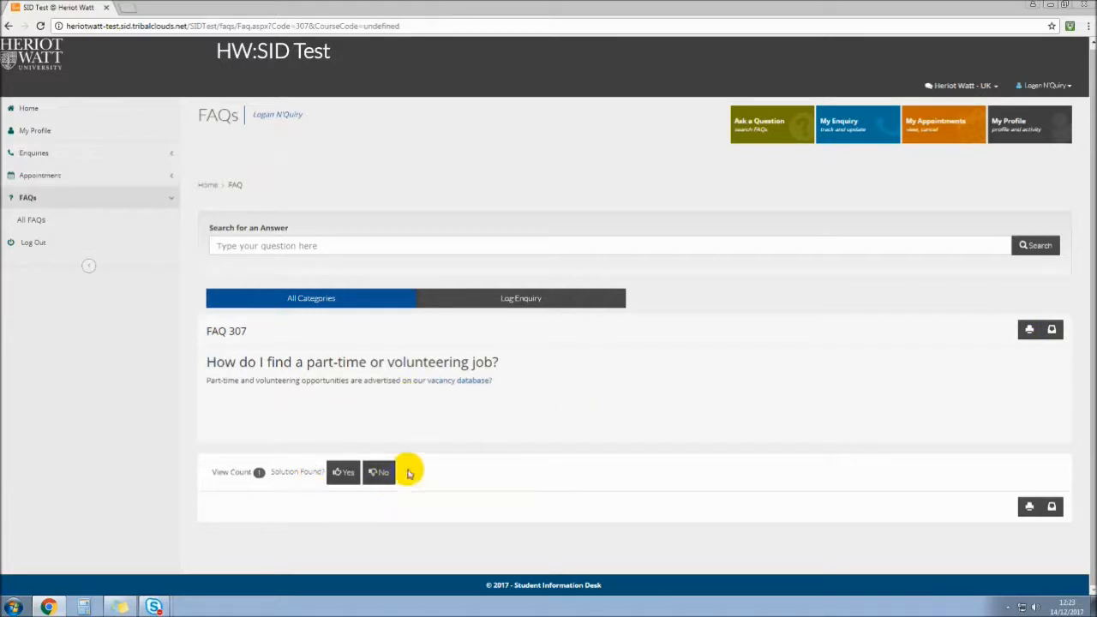
Mark the part-time or volunteering job FAQ as having solved the question and submit the comment "Great info, thanks".
{"action": "left_click", "coordinate": [346, 473]}
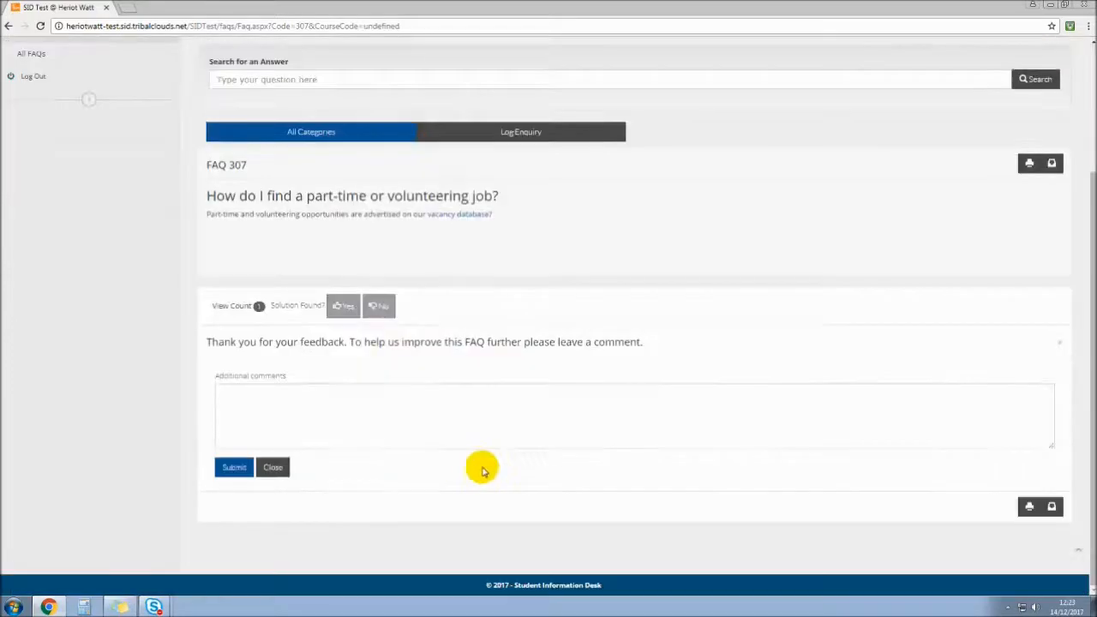
{"action": "left_click", "coordinate": [419, 414]}
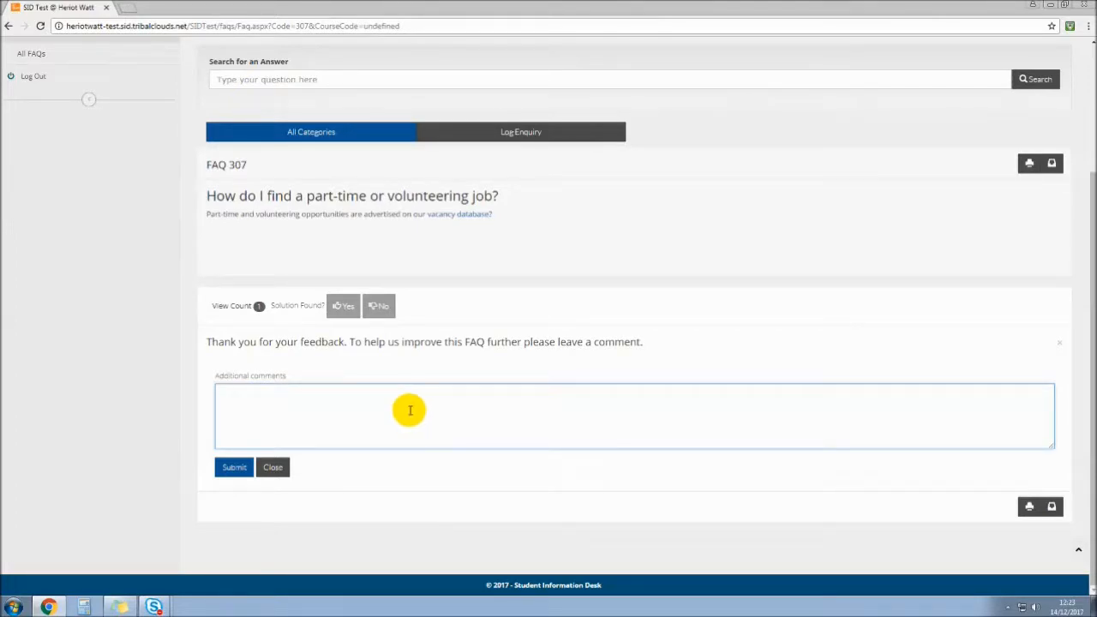
{"action": "type", "text": "Great"}
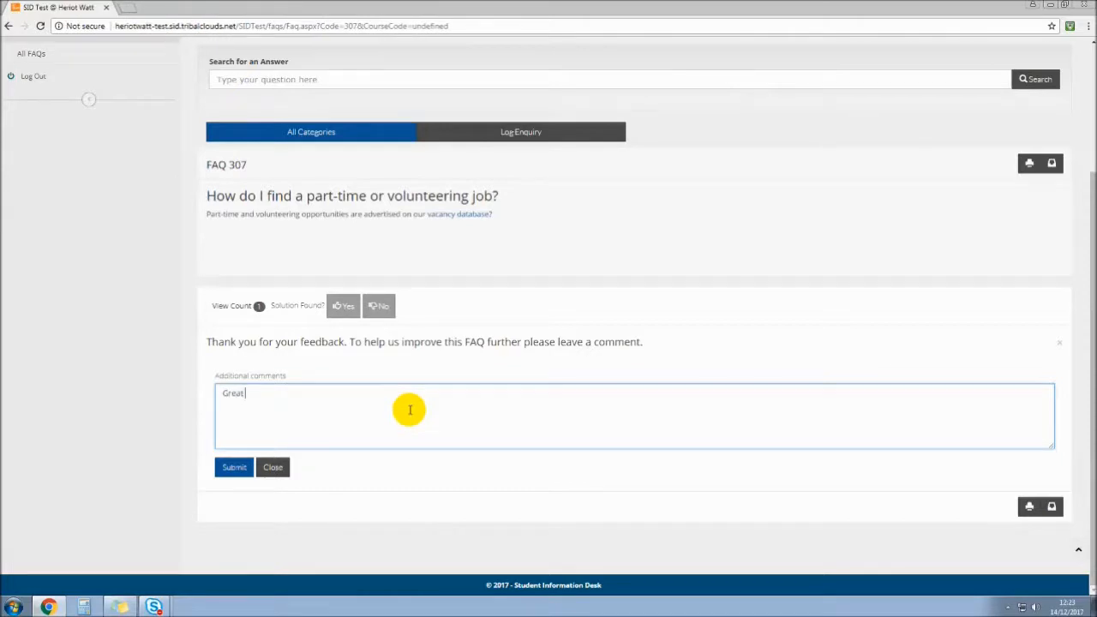
{"action": "type", "text": "info, thanks"}
{"action": "left_click", "coordinate": [225, 472]}
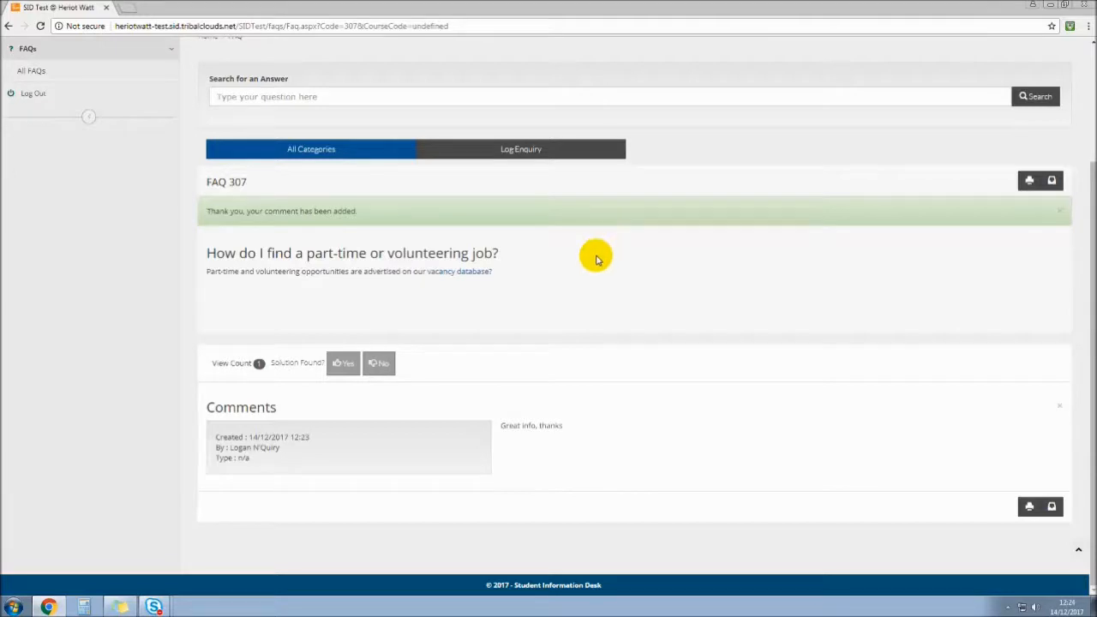
Start a new enquiry from the FAQ page and give it the subject "I need job hunting help".
{"action": "scroll", "coordinate": [583, 328], "scroll_direction": "up", "scroll_amount": 3}
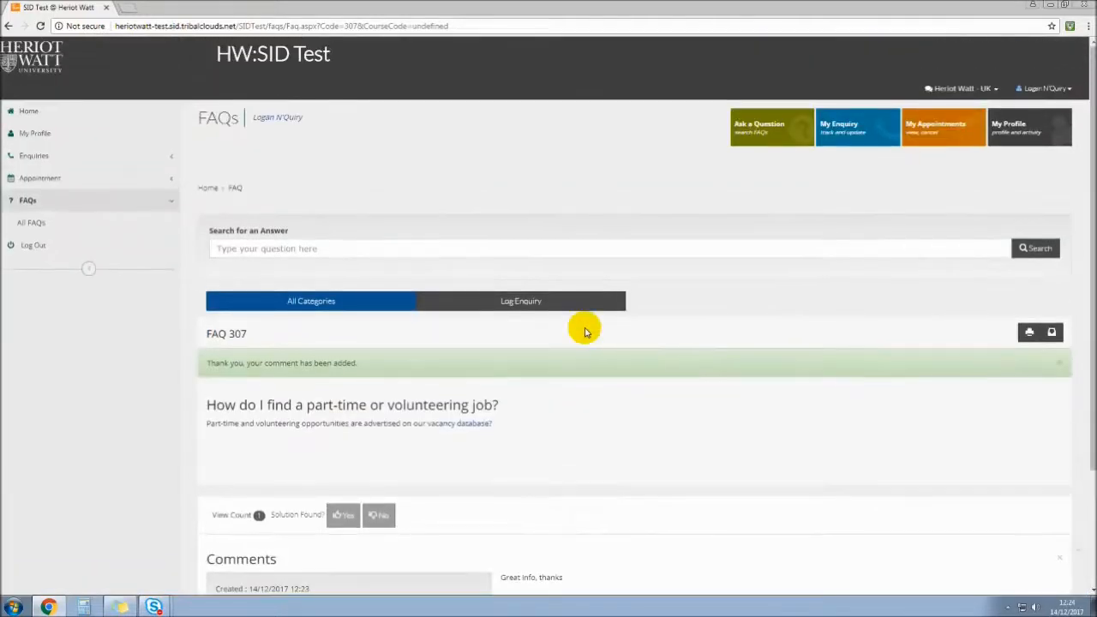
{"action": "left_click", "coordinate": [531, 303]}
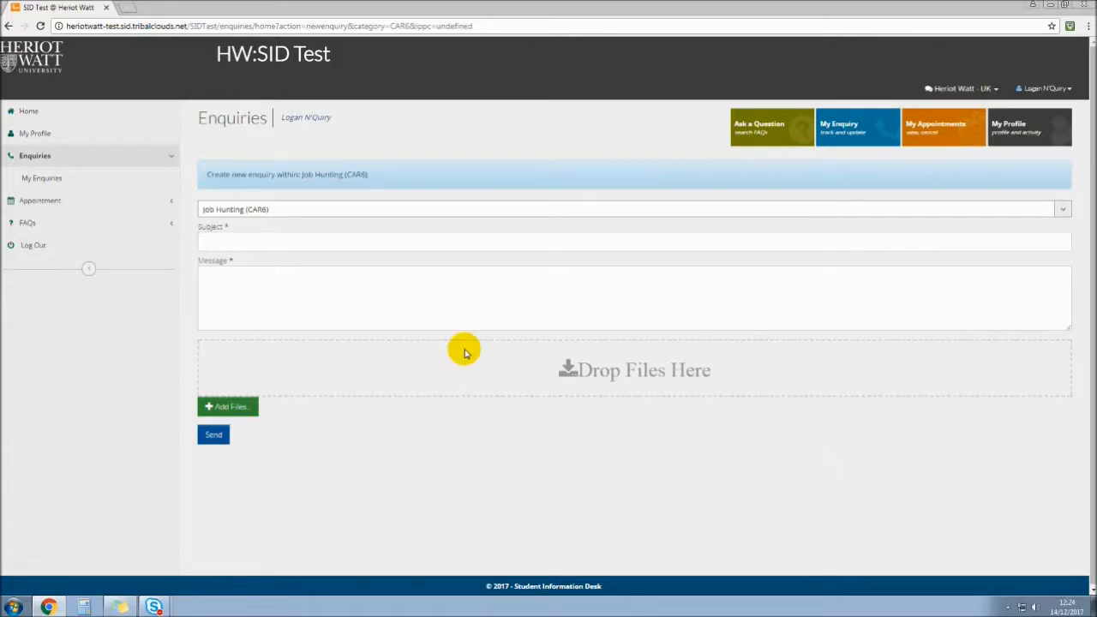
{"action": "left_click", "coordinate": [349, 243]}
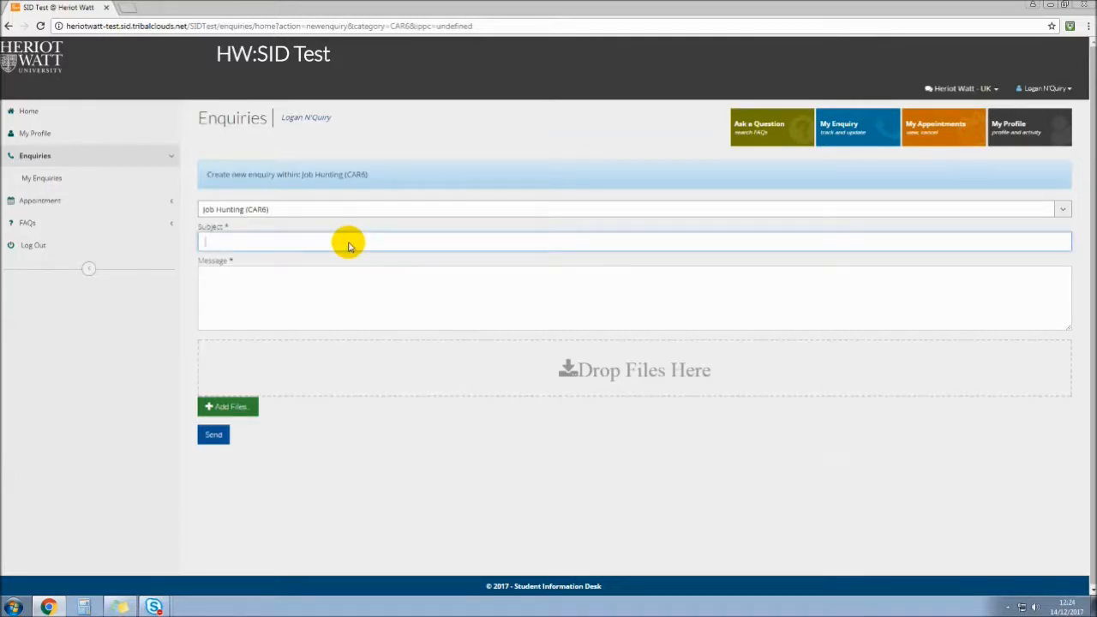
{"action": "type", "text": "I need "}
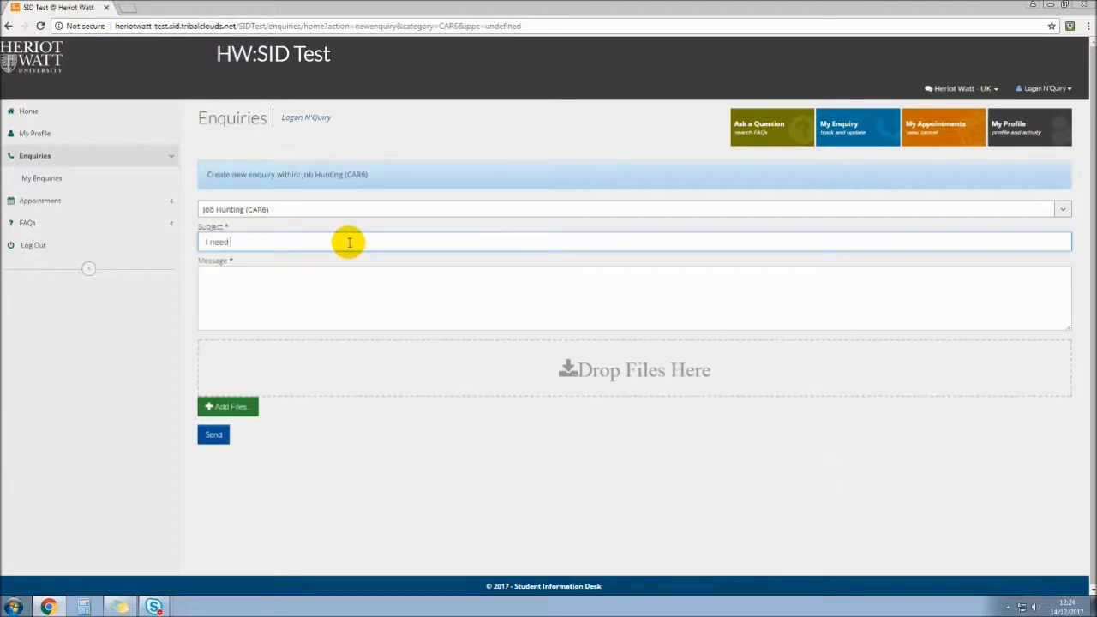
{"action": "type", "text": "job hunting help"}
{"action": "key", "text": "Tab"}
Write the enquiry message "I can't seem to find the jobs I'm looking for. What am I doing wrong?".
{"action": "type", "text": "I c"}
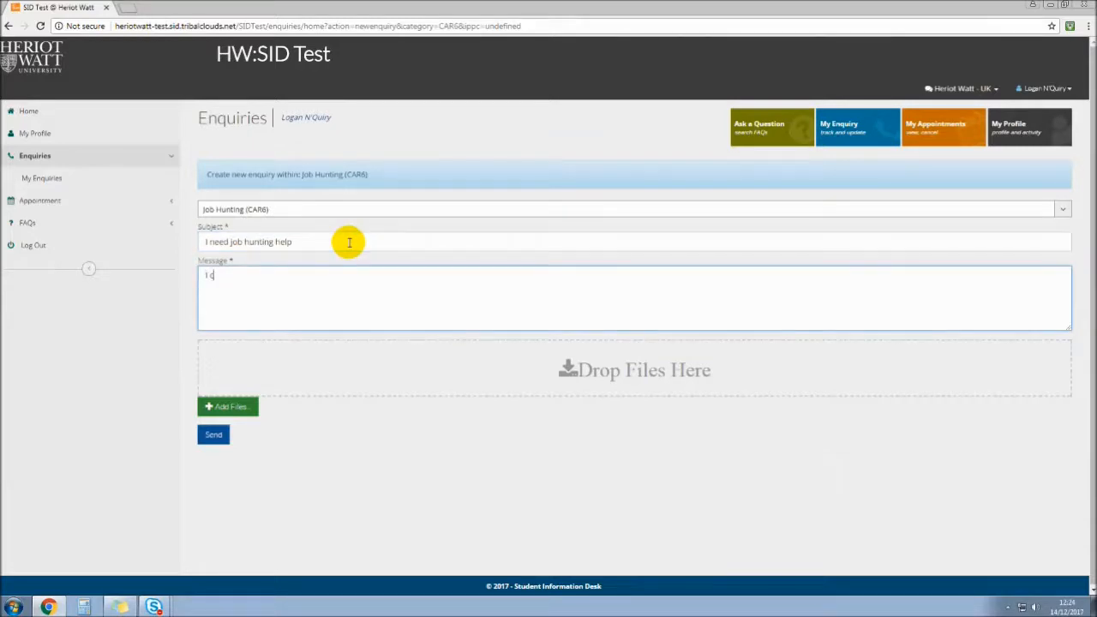
{"action": "type", "text": "an't seem tofind"}
{"action": "key", "text": "BackSpace"}
{"action": "key", "text": "BackSpace"}
{"action": "type", "text": "find the jobs I'm looki"}
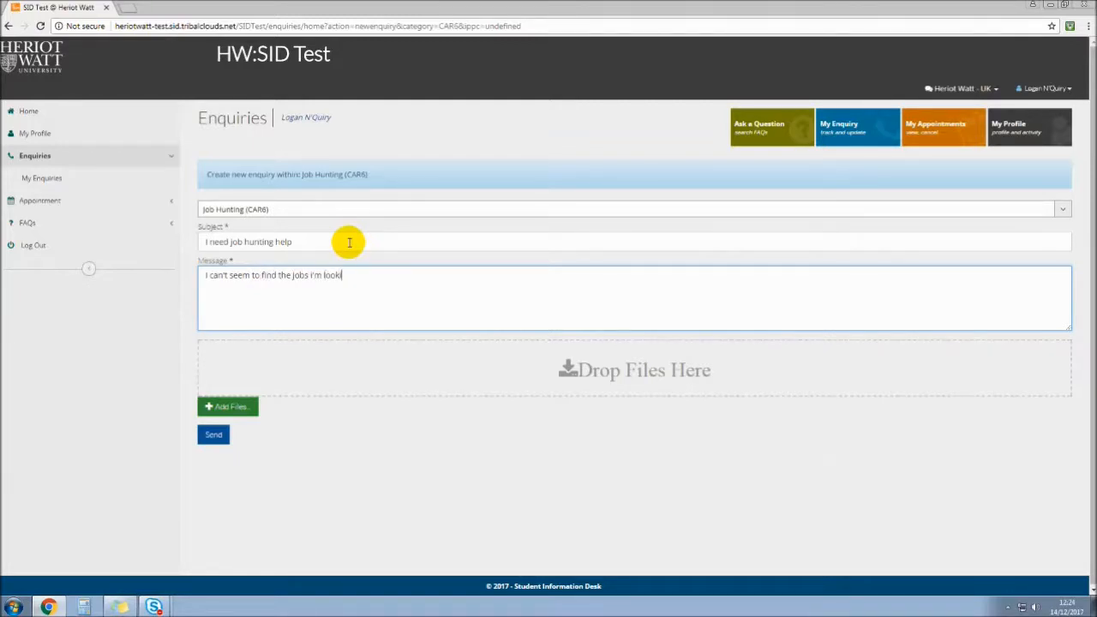
{"action": "type", "text": "ng for. What am I doing wrong?"}
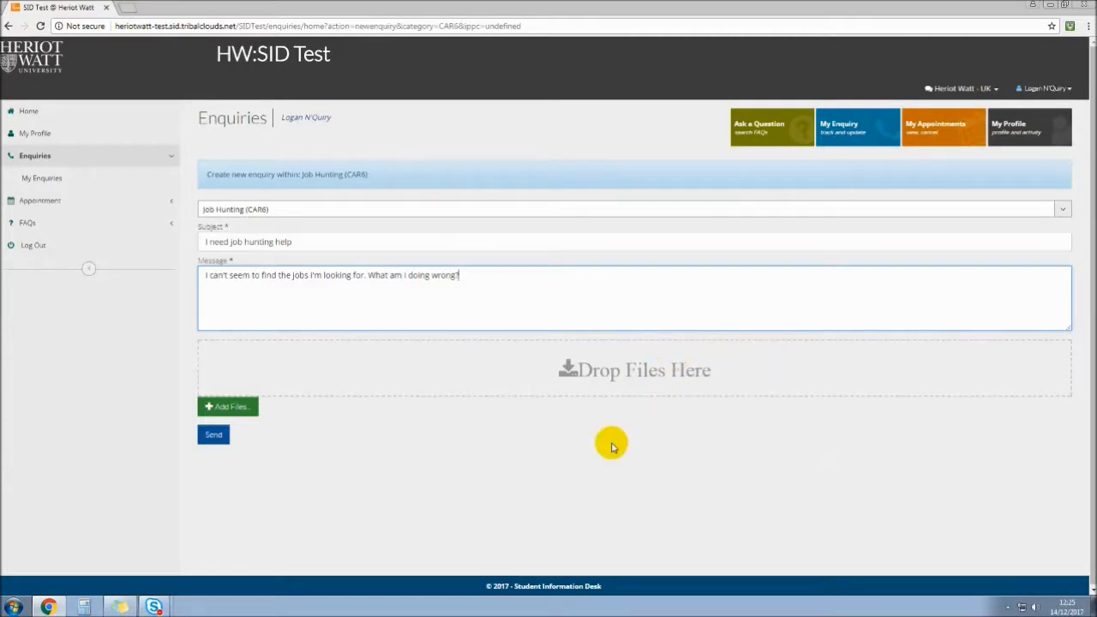
Look at the file chooser for attachments, cancel it, and send the enquiry without any files.
{"action": "left_click", "coordinate": [228, 408]}
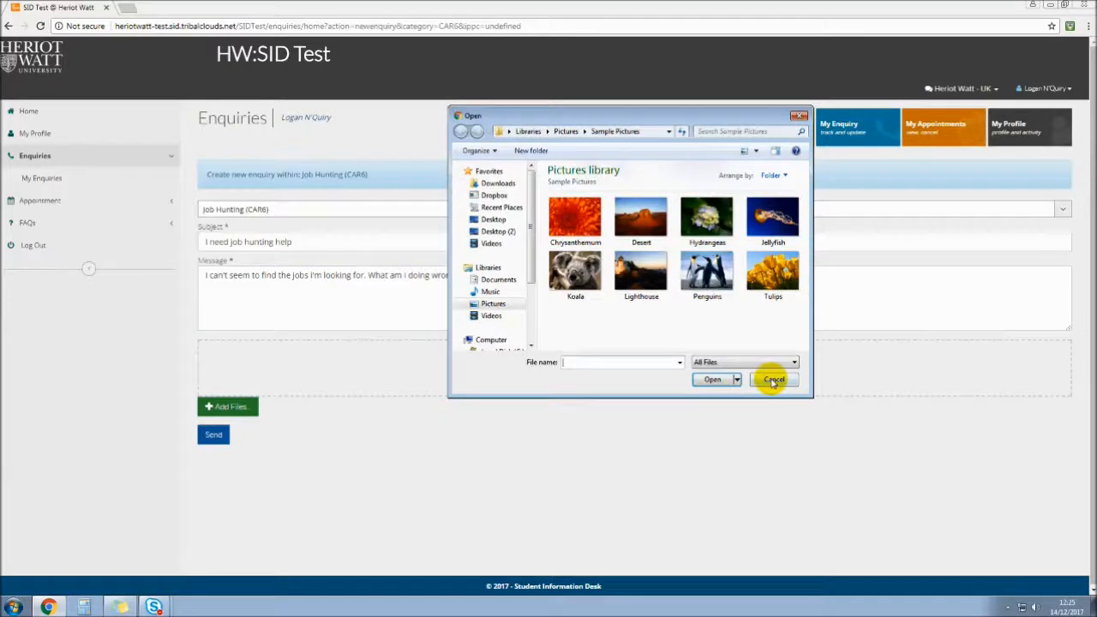
{"action": "left_click", "coordinate": [774, 379]}
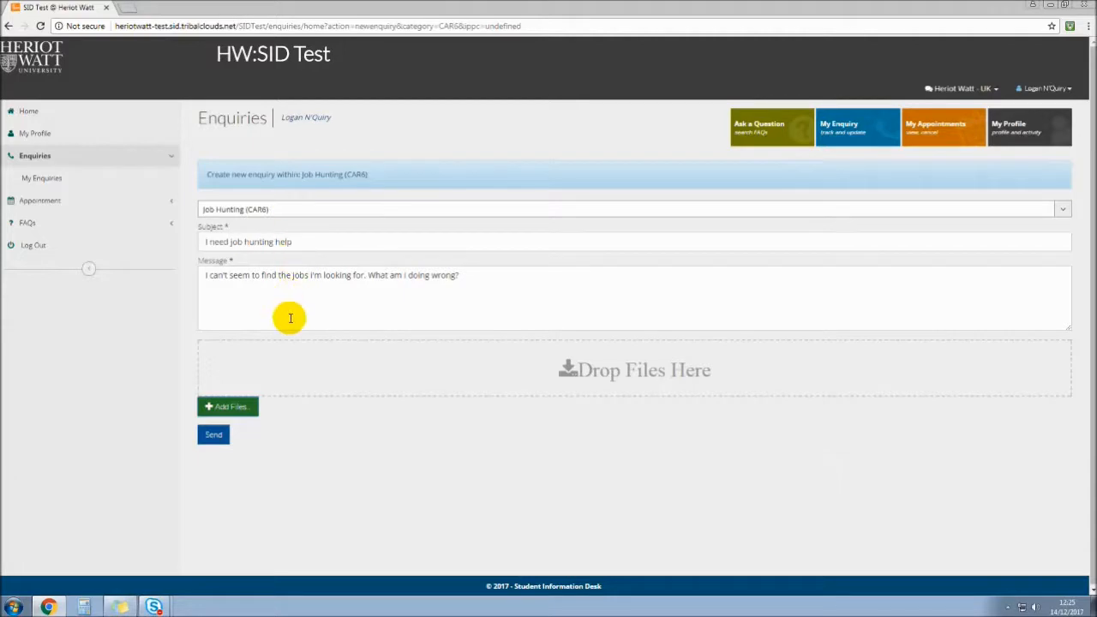
{"action": "left_click", "coordinate": [218, 440]}
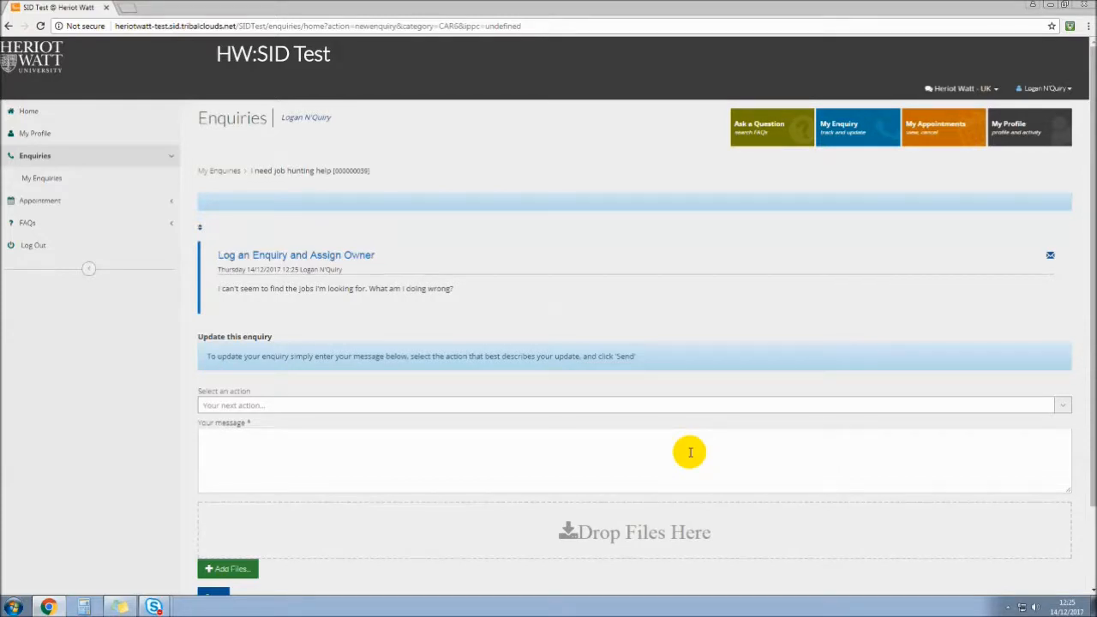
List the student's open enquiries and open the one titled "I need job hunting help".
{"action": "left_click", "coordinate": [854, 133]}
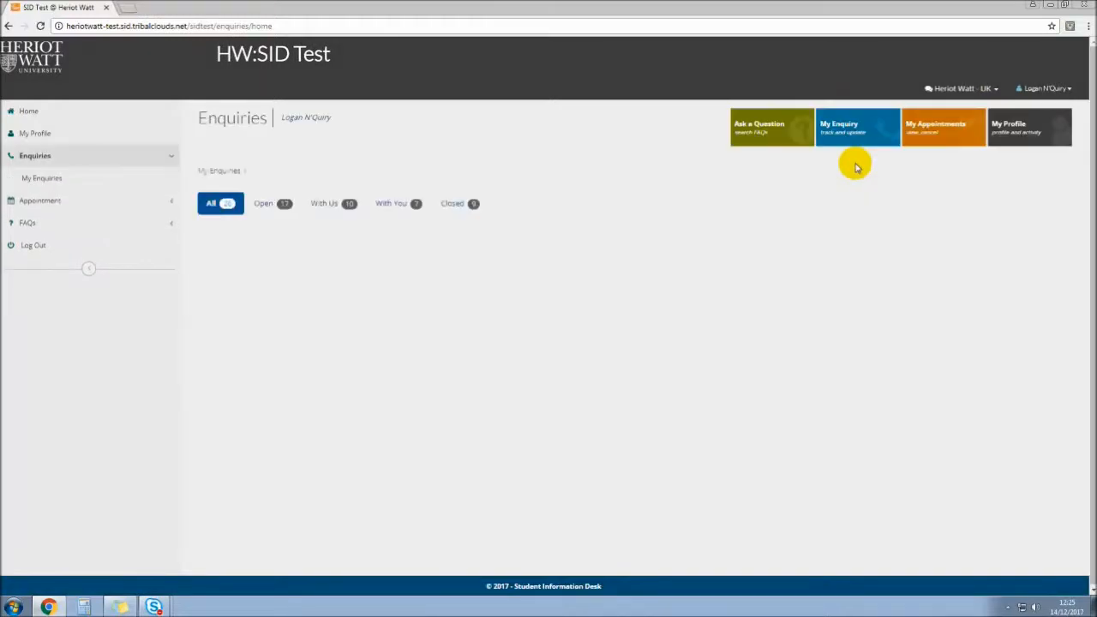
{"action": "left_click", "coordinate": [267, 206]}
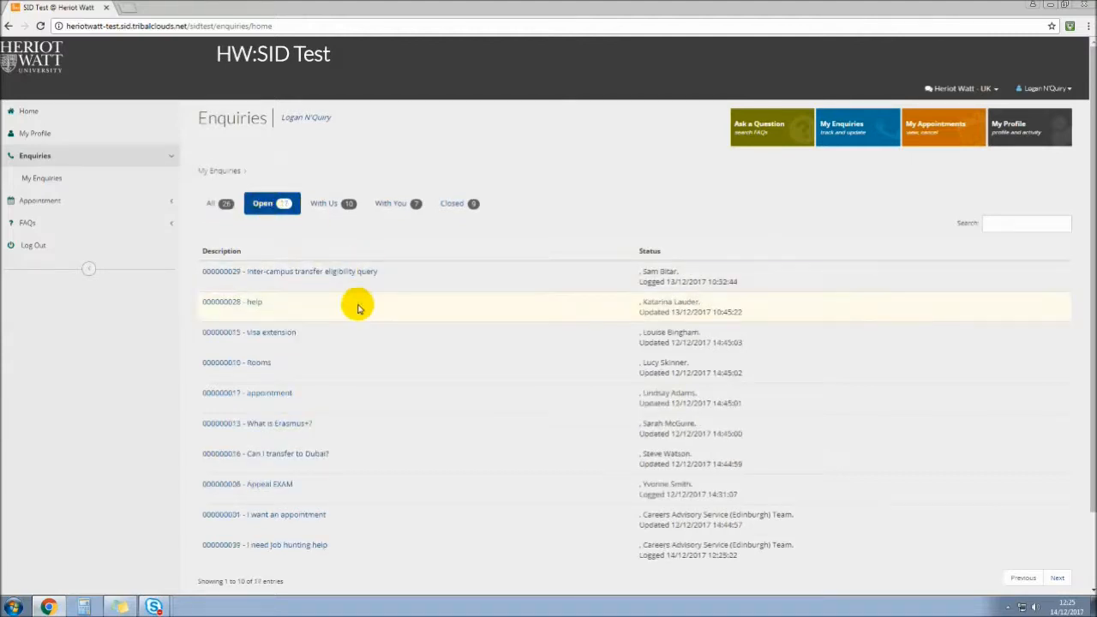
{"action": "scroll", "coordinate": [359, 308], "scroll_direction": "down", "scroll_amount": 1}
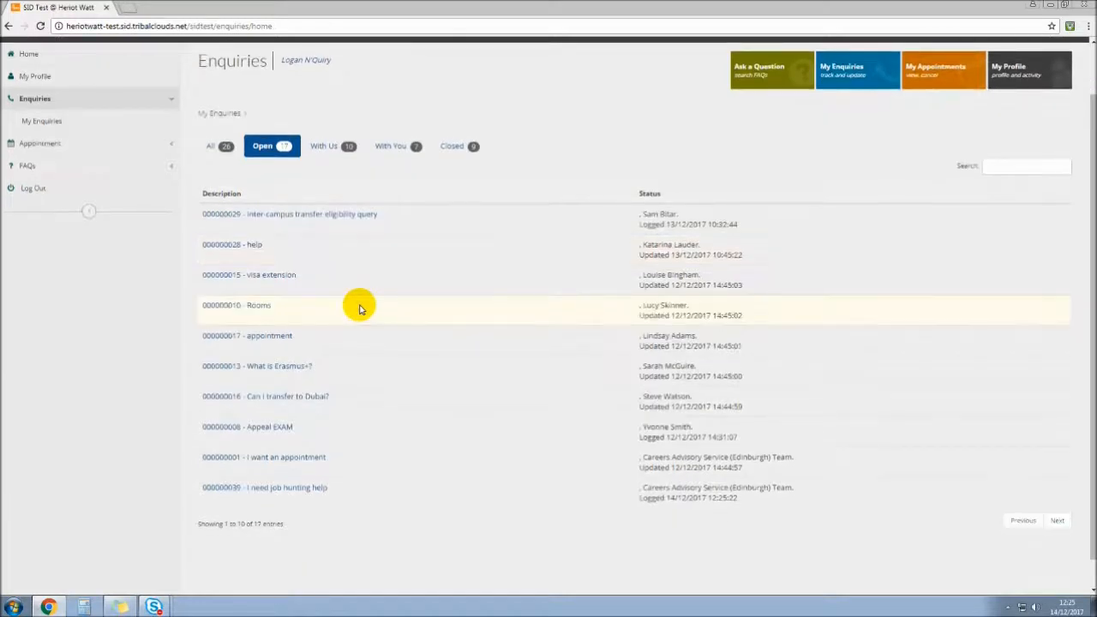
{"action": "left_click", "coordinate": [305, 487]}
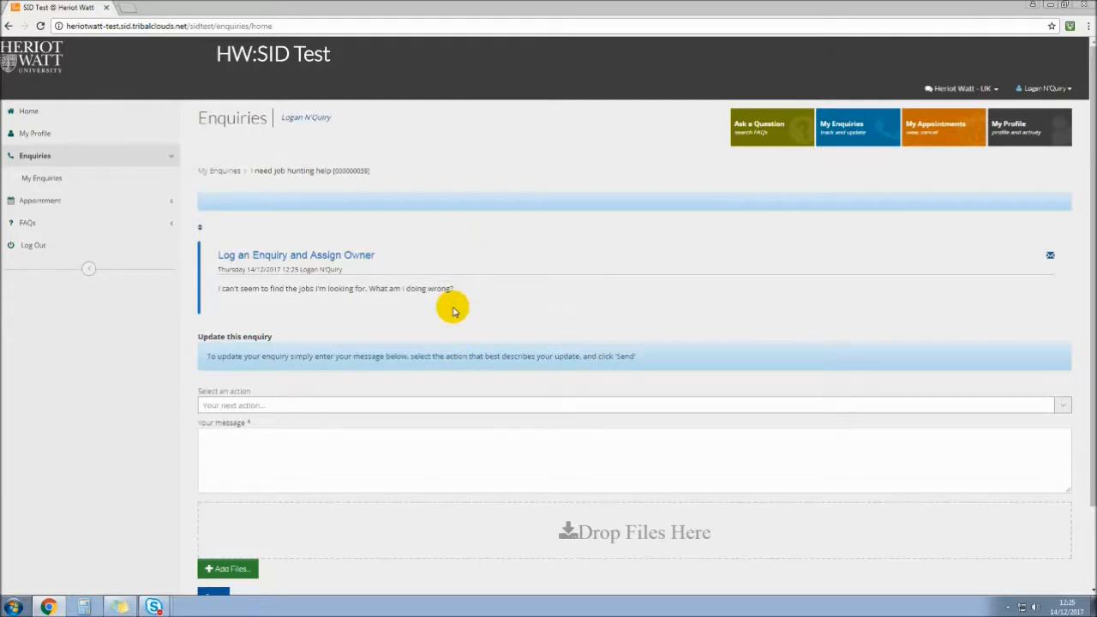
View the actions available for updating the enquiry without choosing one, and look over its message and attachment fields.
{"action": "left_click", "coordinate": [470, 410]}
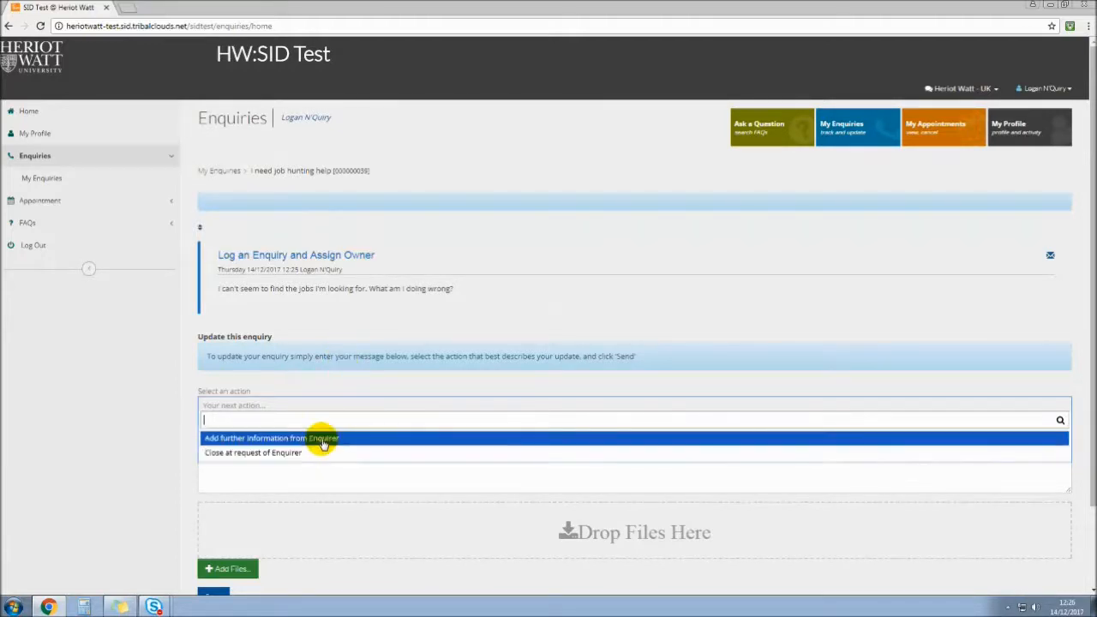
{"action": "left_click", "coordinate": [325, 382]}
{"action": "left_click", "coordinate": [328, 465]}
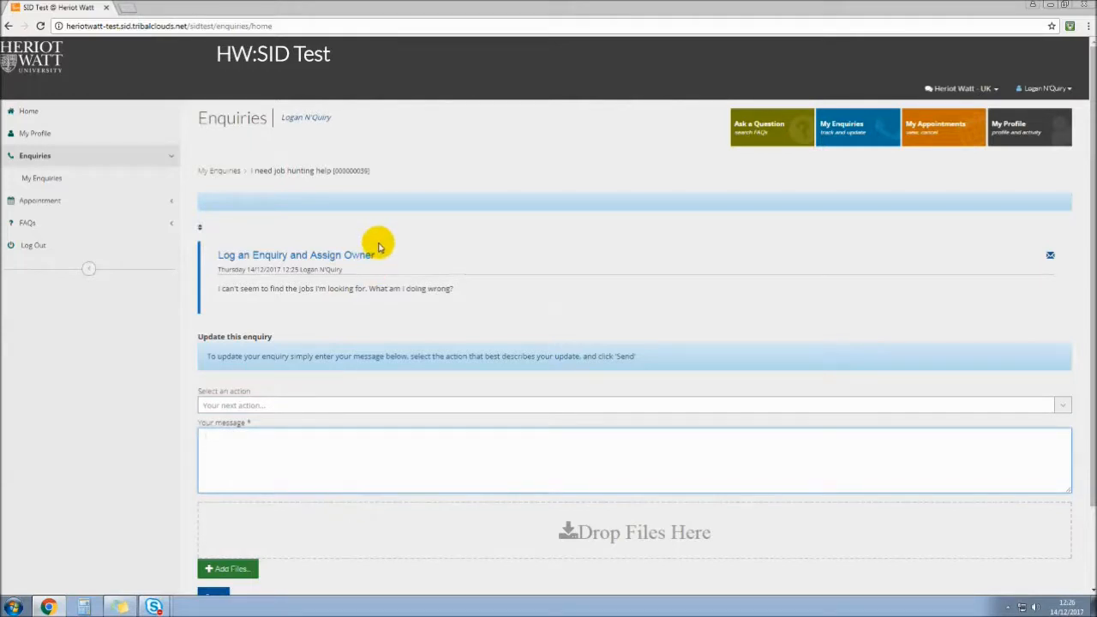
{"action": "scroll", "coordinate": [357, 365], "scroll_direction": "down", "scroll_amount": 2}
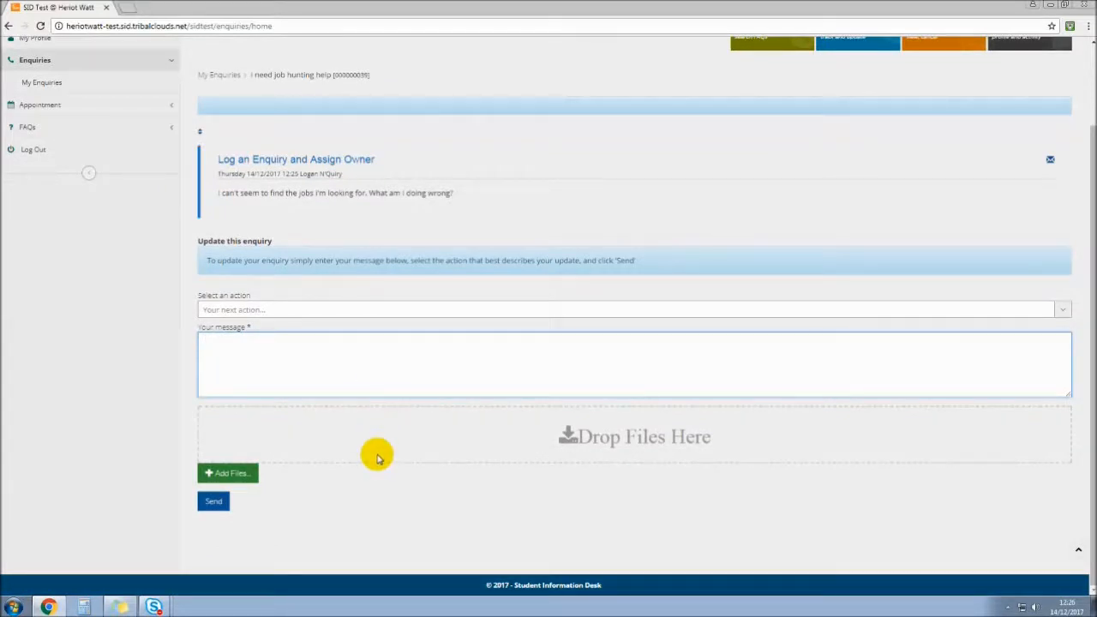
{"action": "scroll", "coordinate": [381, 457], "scroll_direction": "up", "scroll_amount": 2}
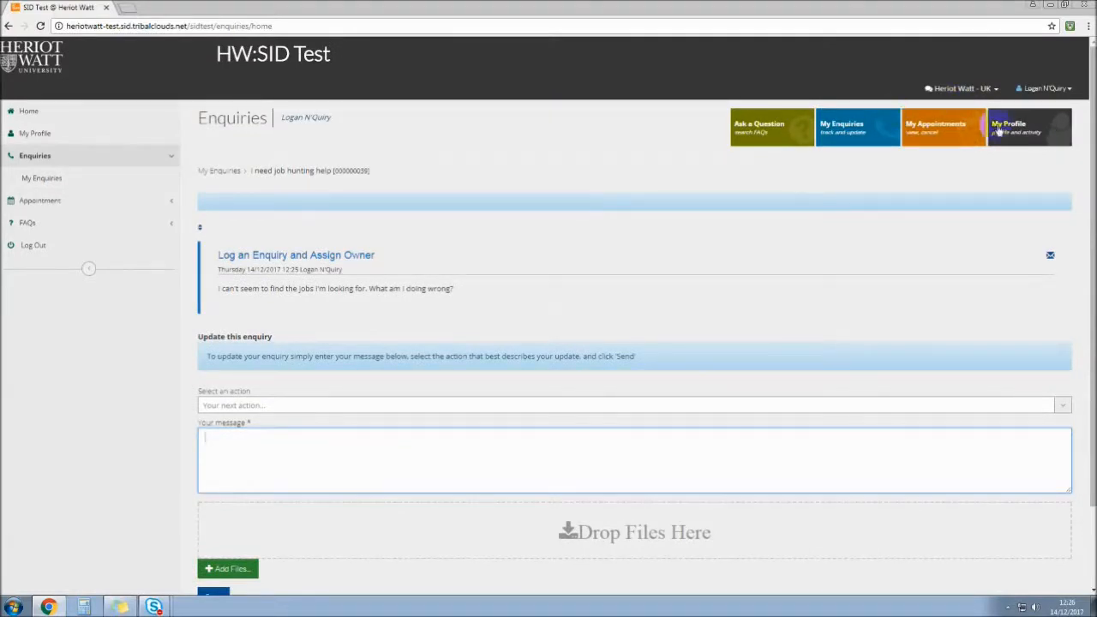
Review the FAQ and enquiry activity in the student's profile and open "How do I find a part-time or volunteering job?" from the FAQ activity.
{"action": "left_click", "coordinate": [1032, 139]}
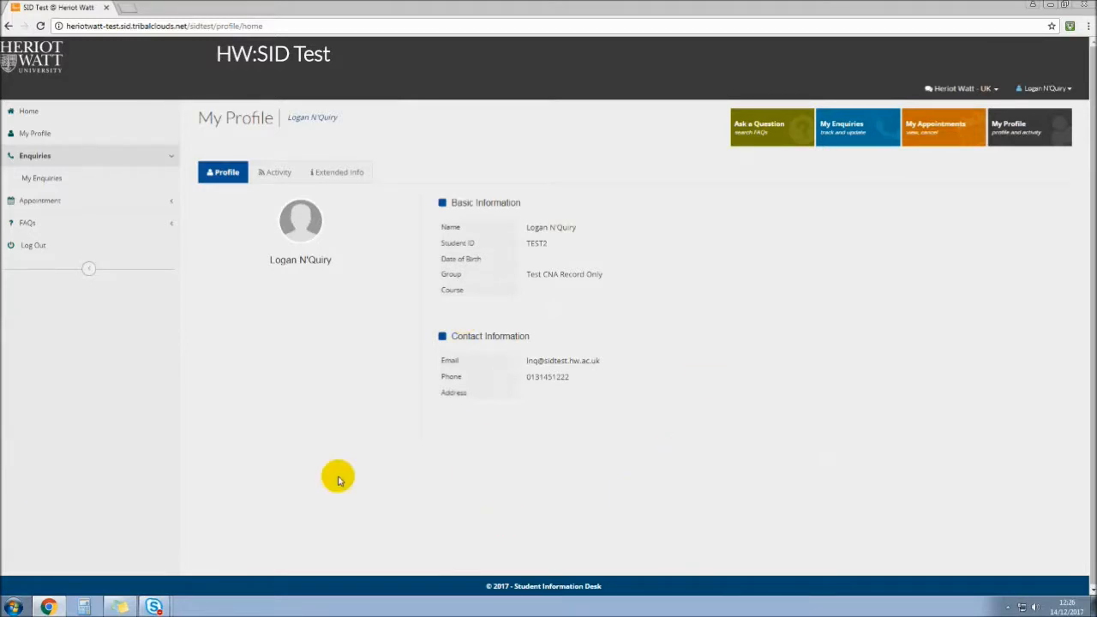
{"action": "left_click", "coordinate": [276, 172]}
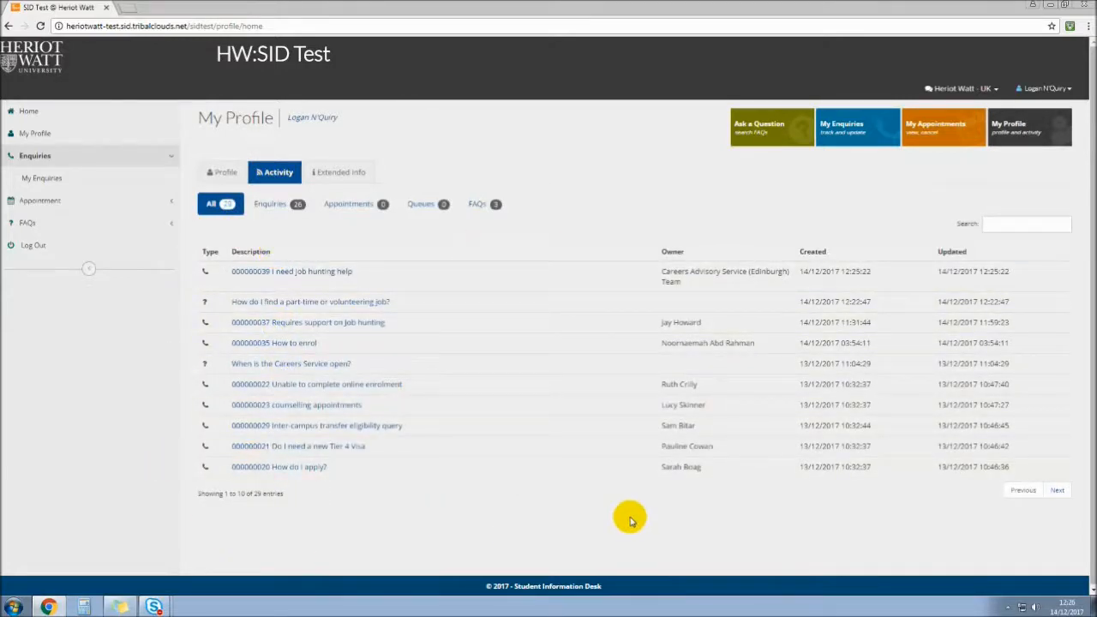
{"action": "left_click", "coordinate": [474, 204]}
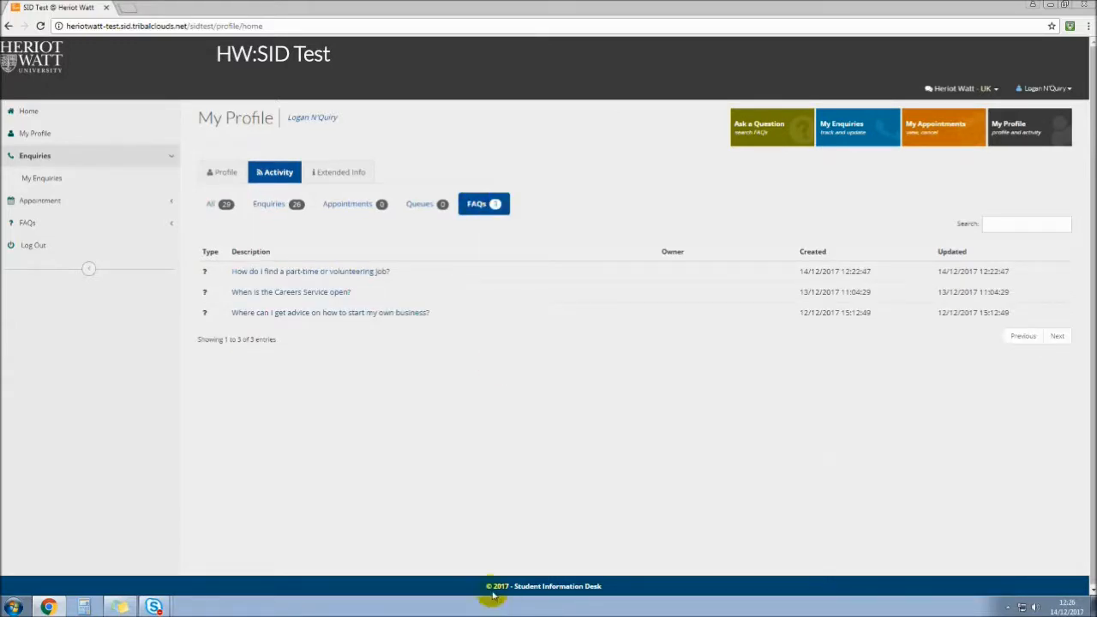
{"action": "left_click", "coordinate": [263, 211]}
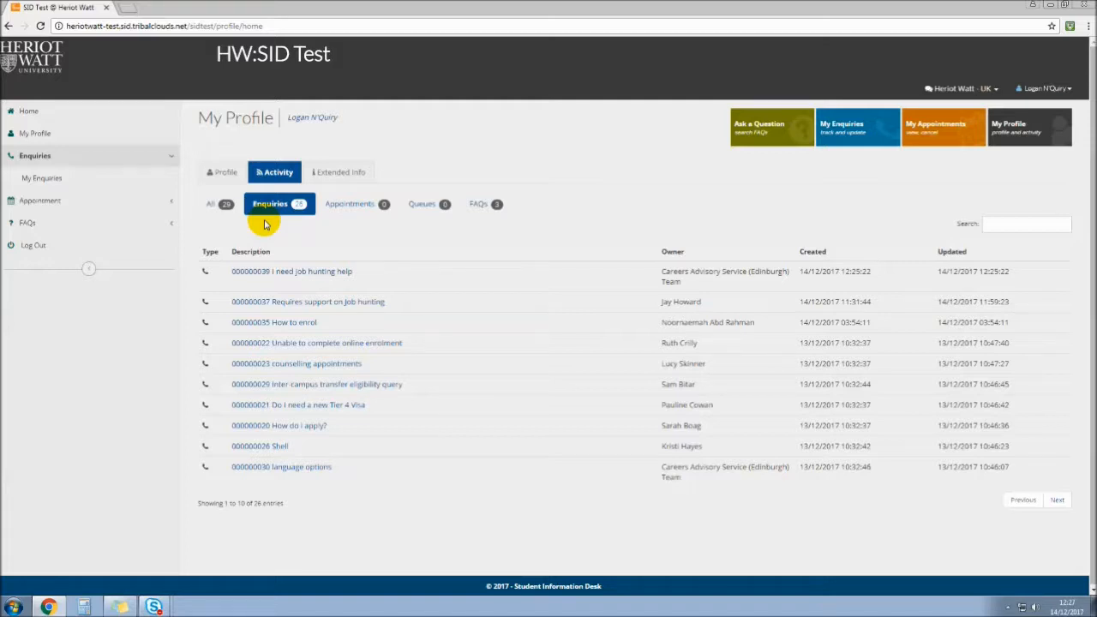
{"action": "left_click", "coordinate": [477, 204]}
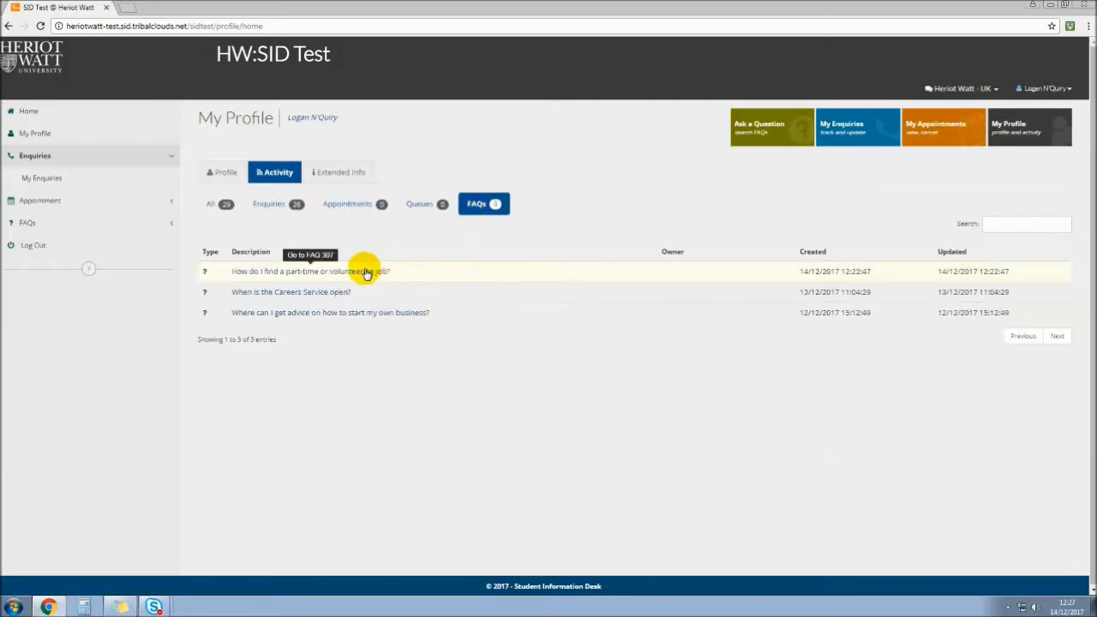
{"action": "left_click", "coordinate": [366, 273]}
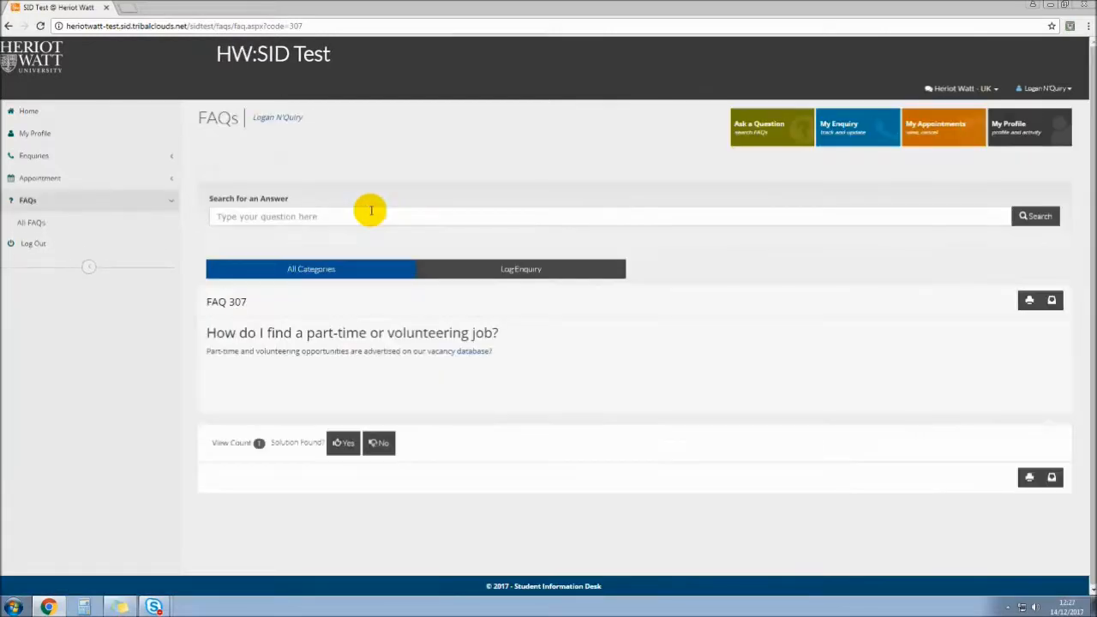